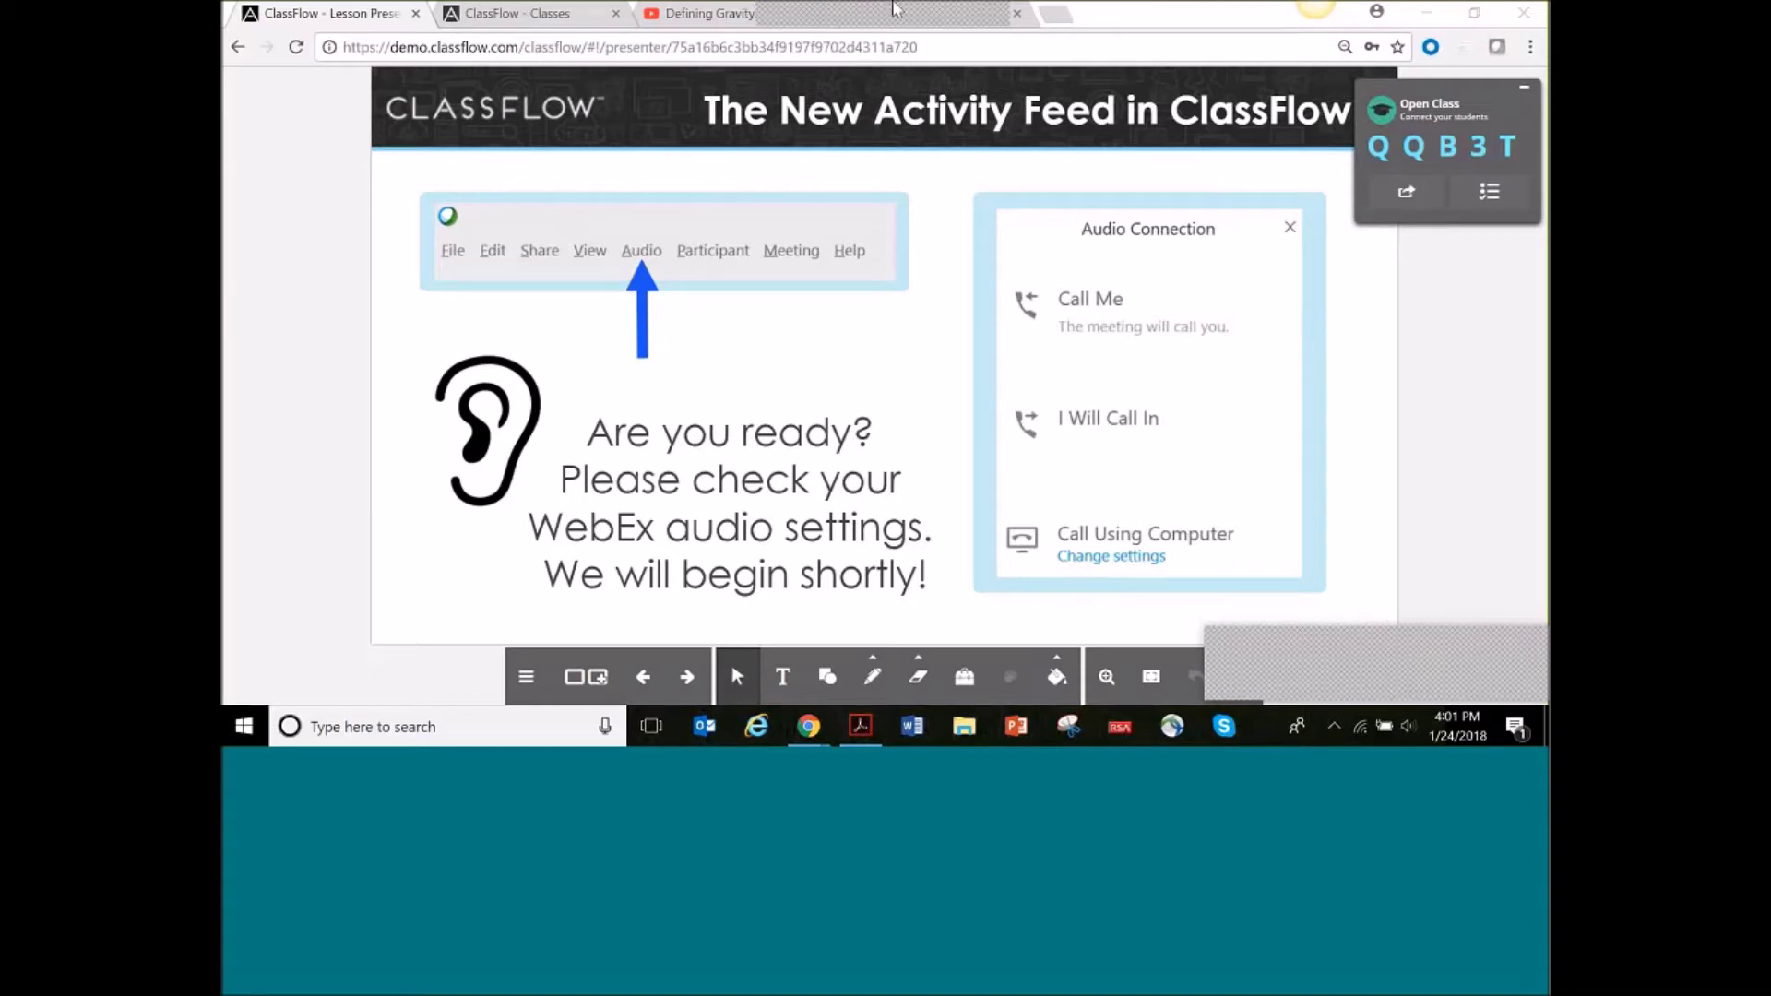
# Advance from the audio-check card to the WebEx chat support and session recording card
pyautogui.click(679, 690)
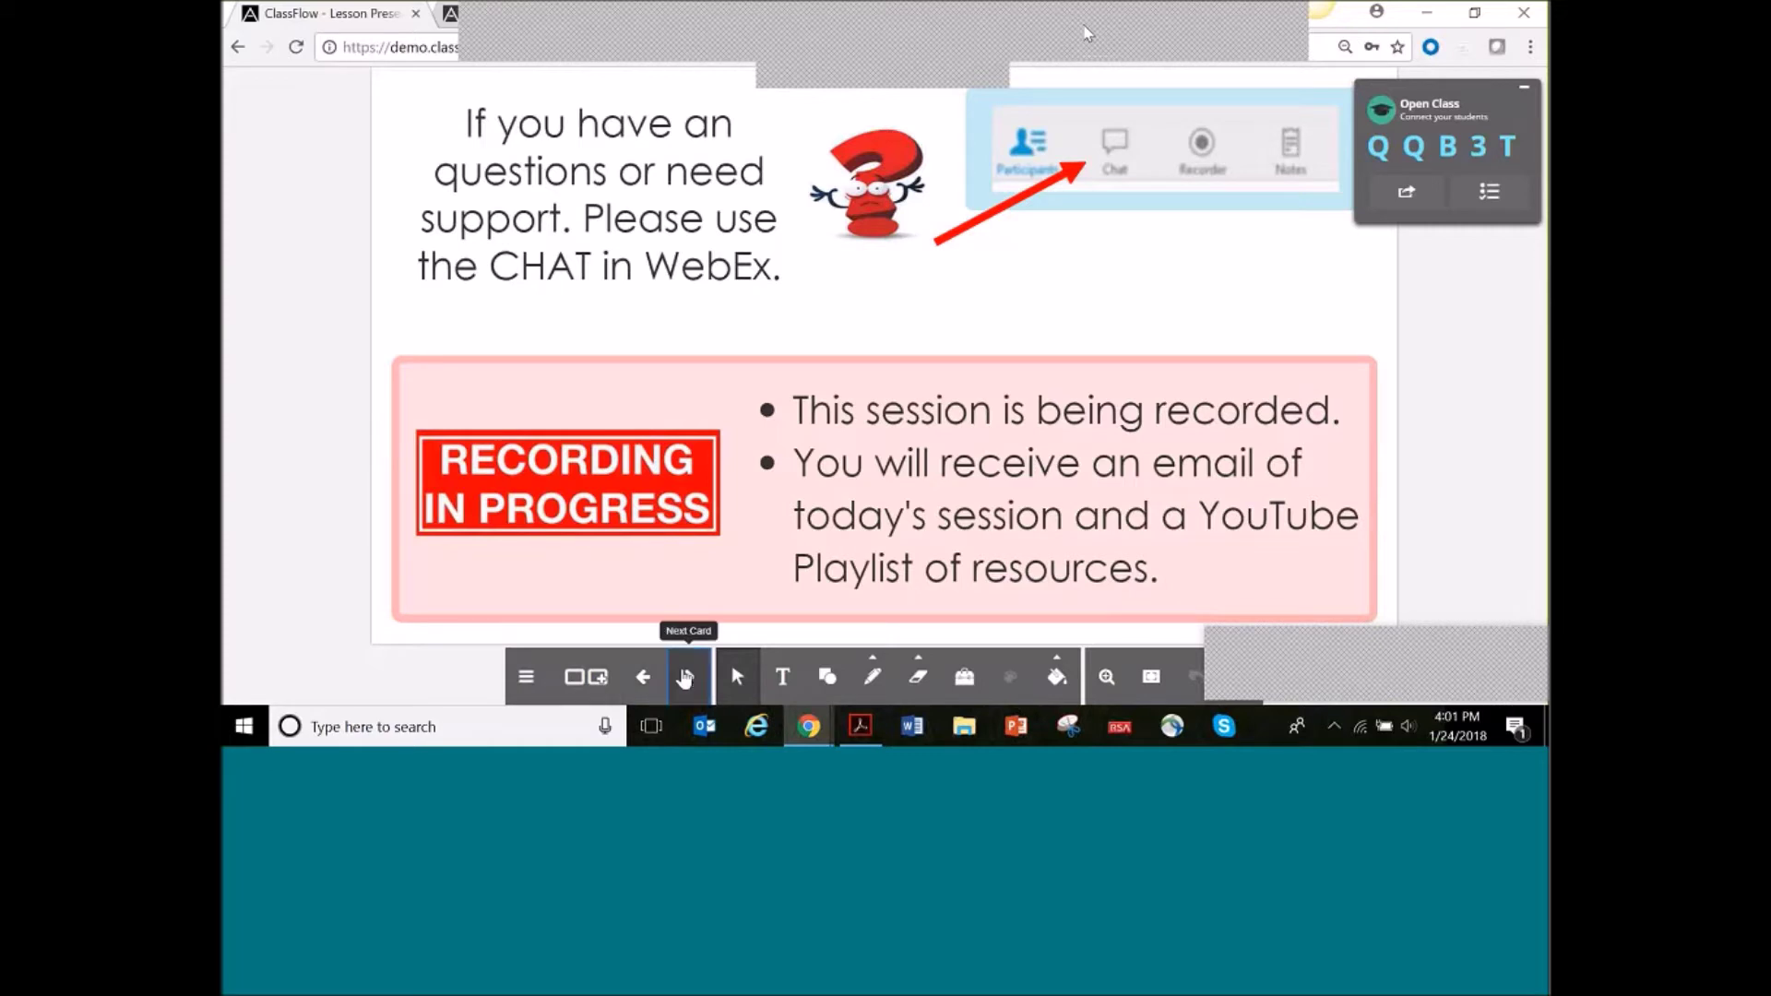
# Page through the title, presenter and help cards, back up to the presenter card, and open the lesson menu
pyautogui.click(682, 677)
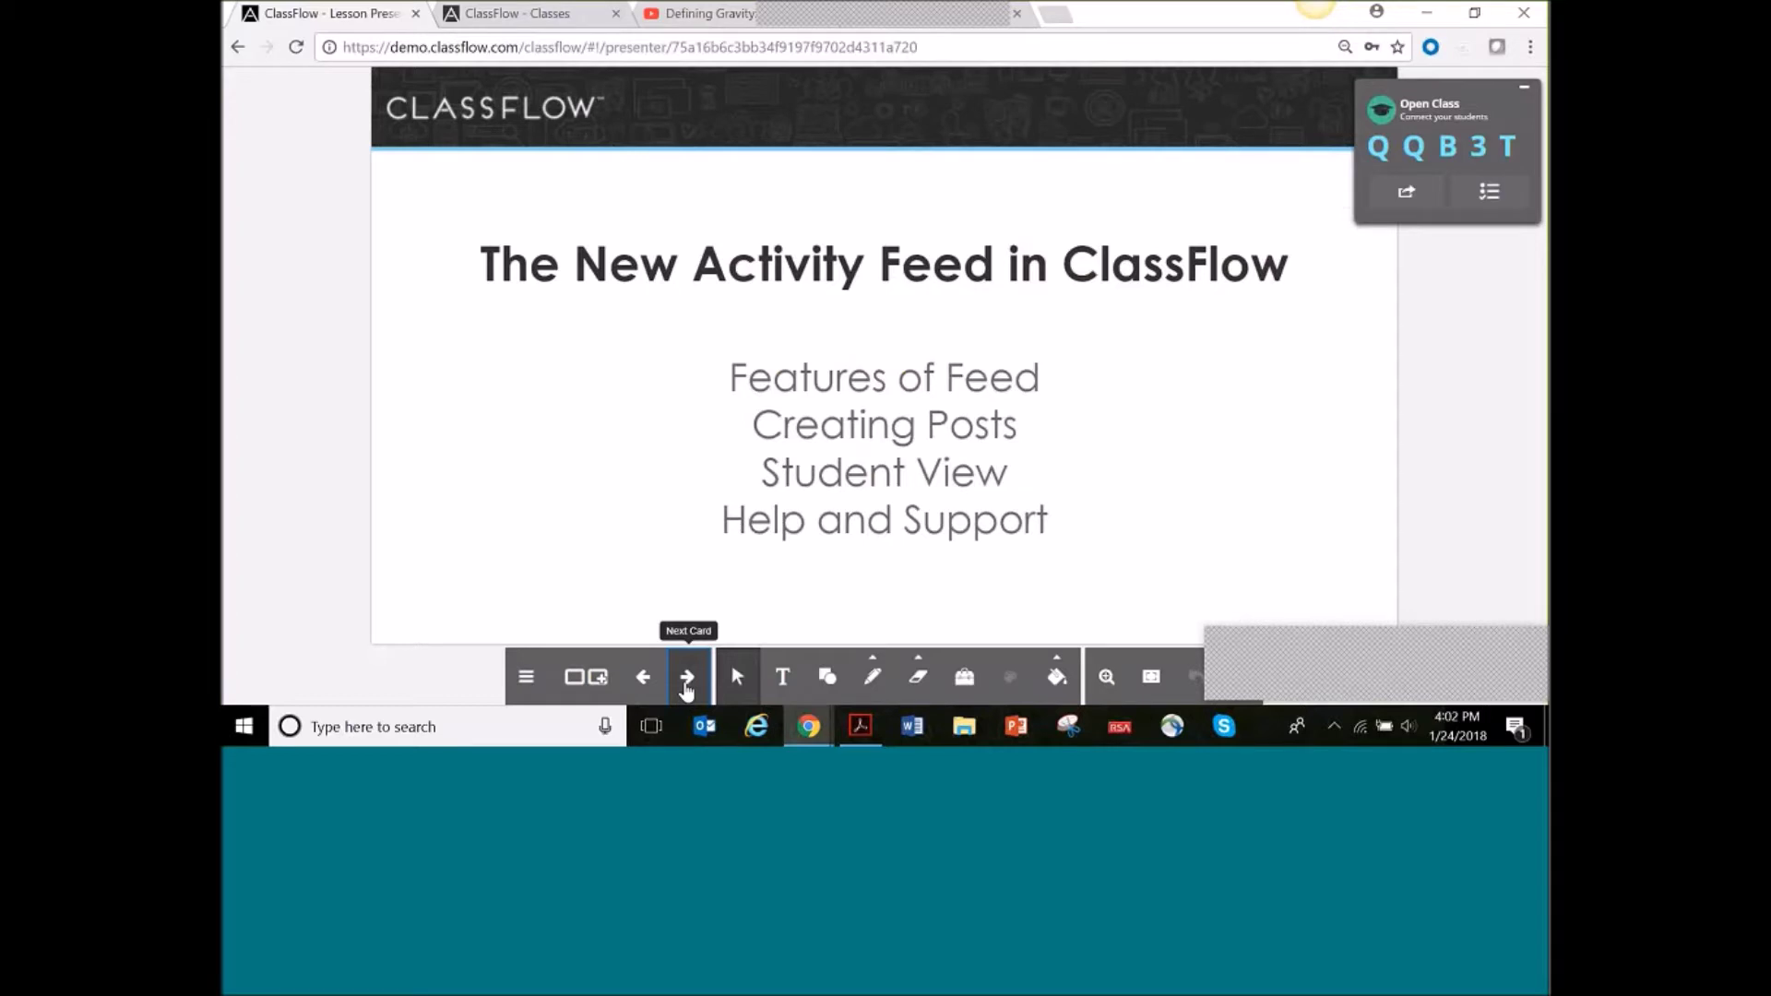
pyautogui.click(686, 690)
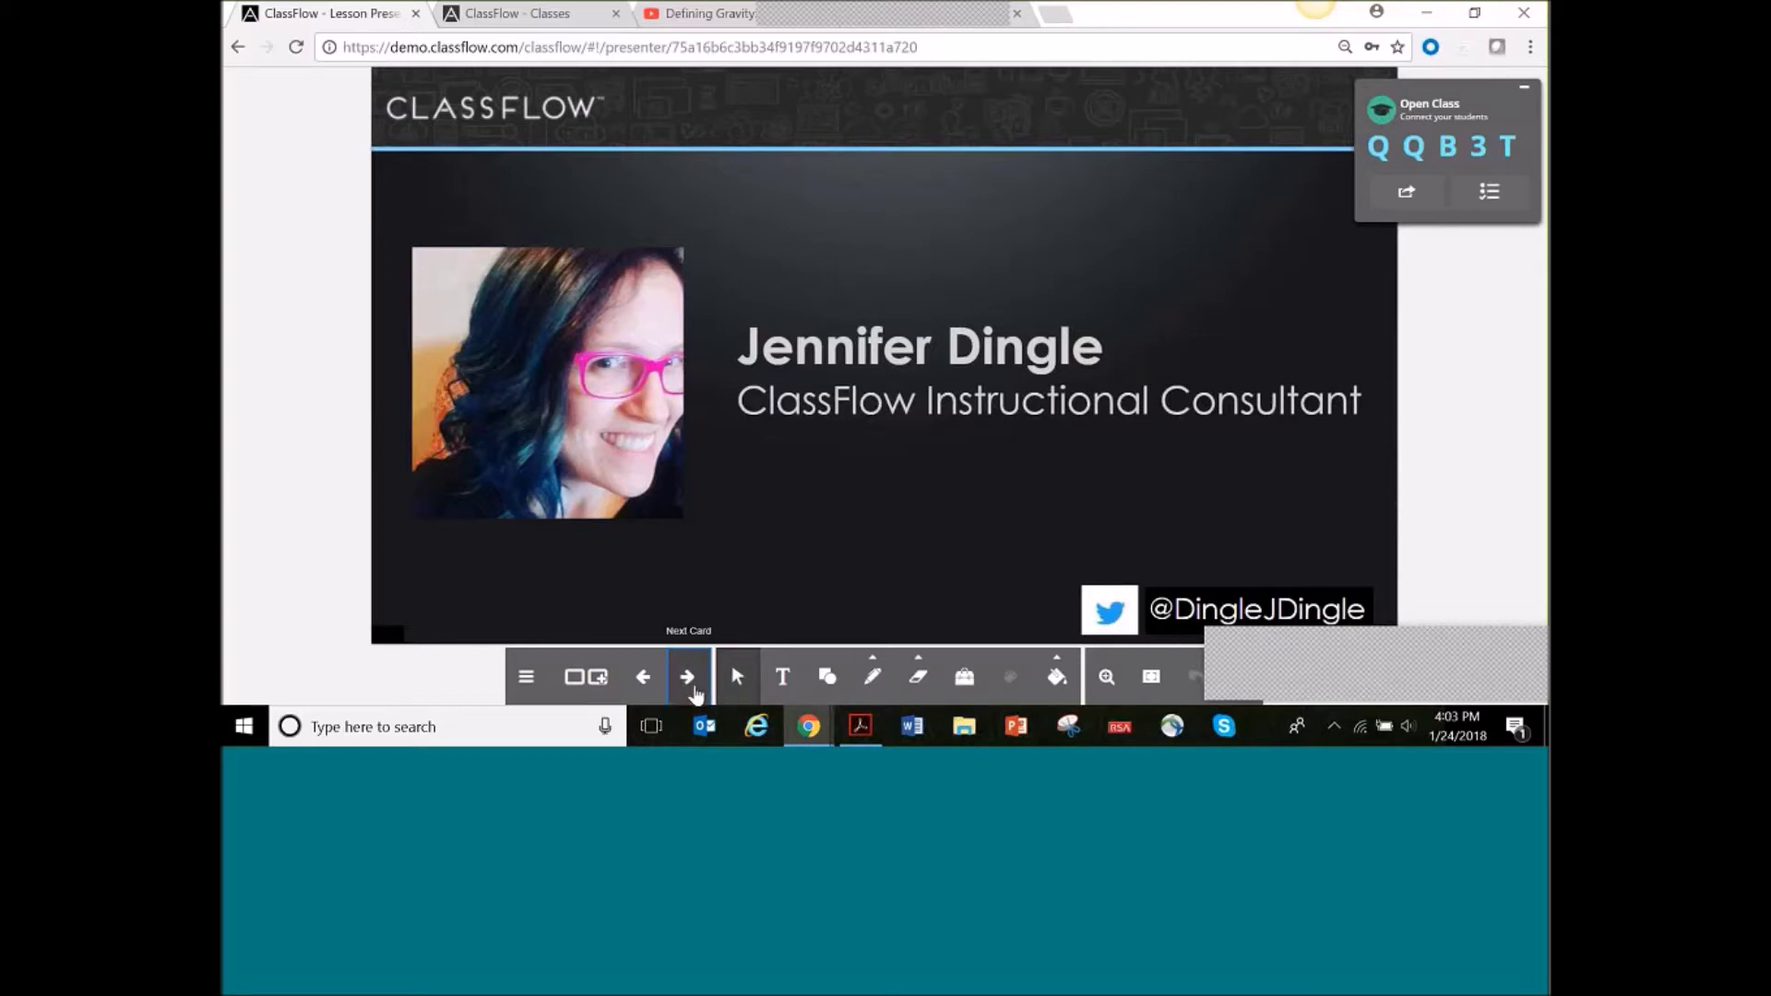
pyautogui.click(688, 678)
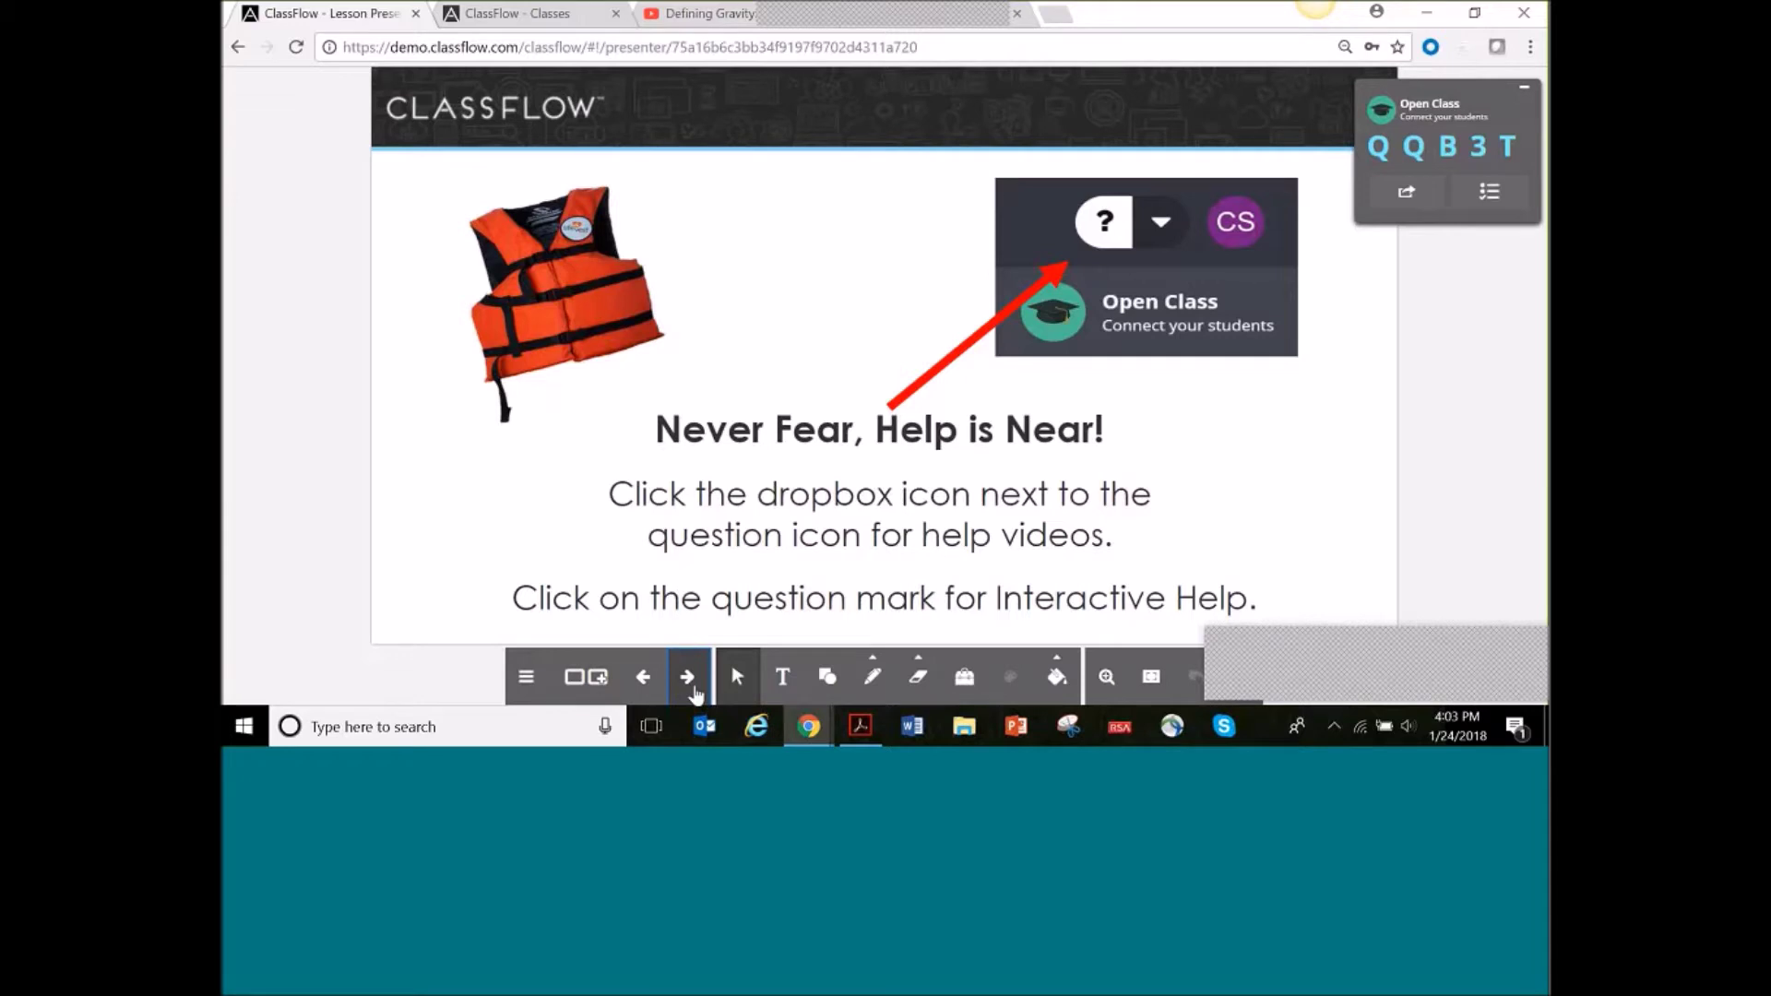
pyautogui.click(643, 679)
pyautogui.click(523, 684)
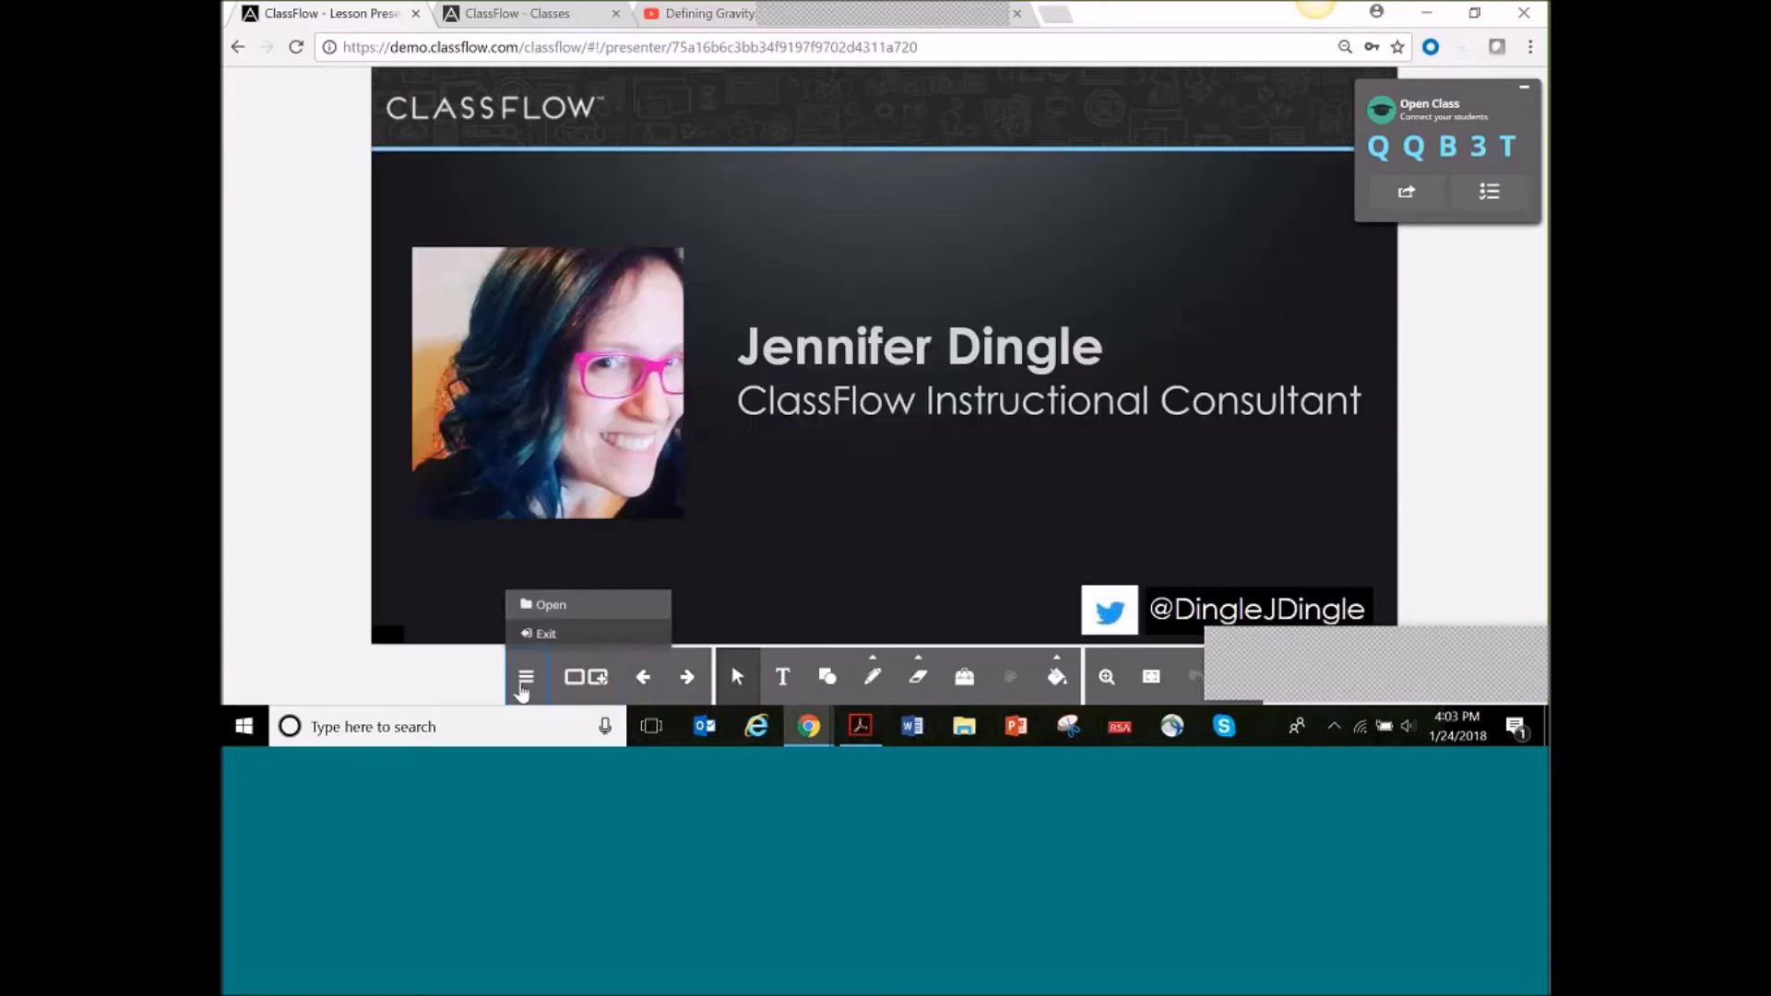
# Exit the lesson, go to the ClassFlow home page, and open the Classes page's My Feed
pyautogui.click(550, 634)
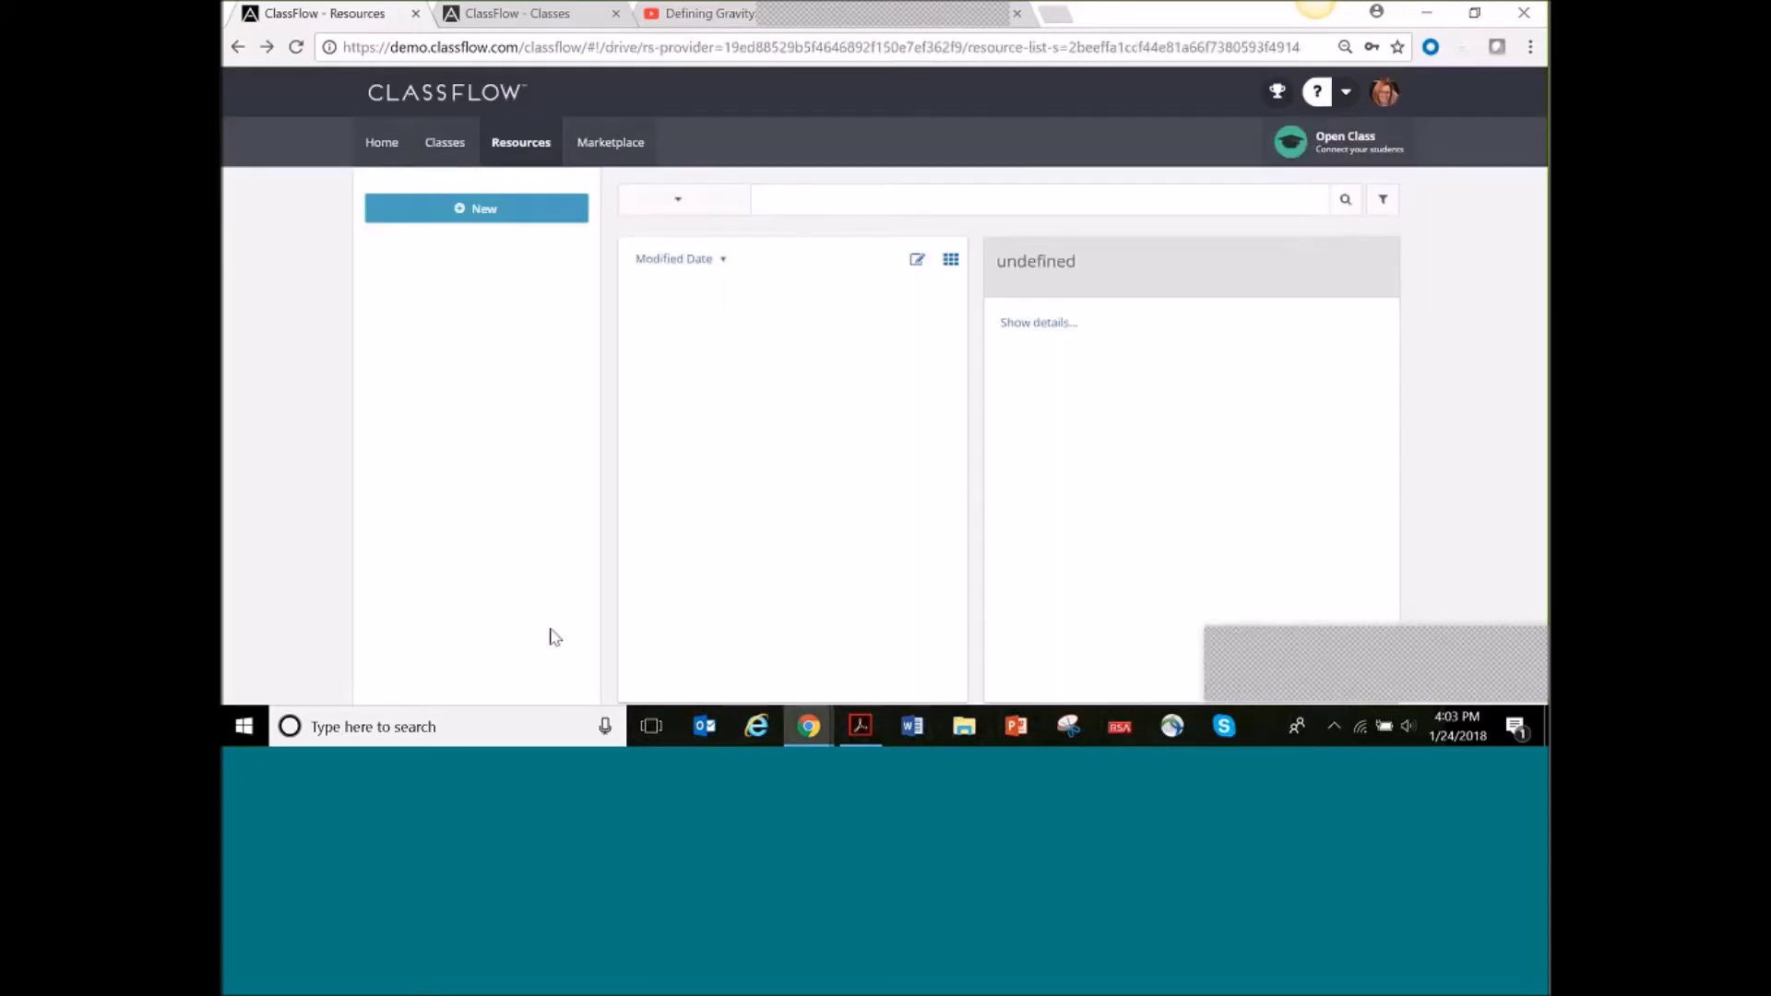
pyautogui.click(382, 142)
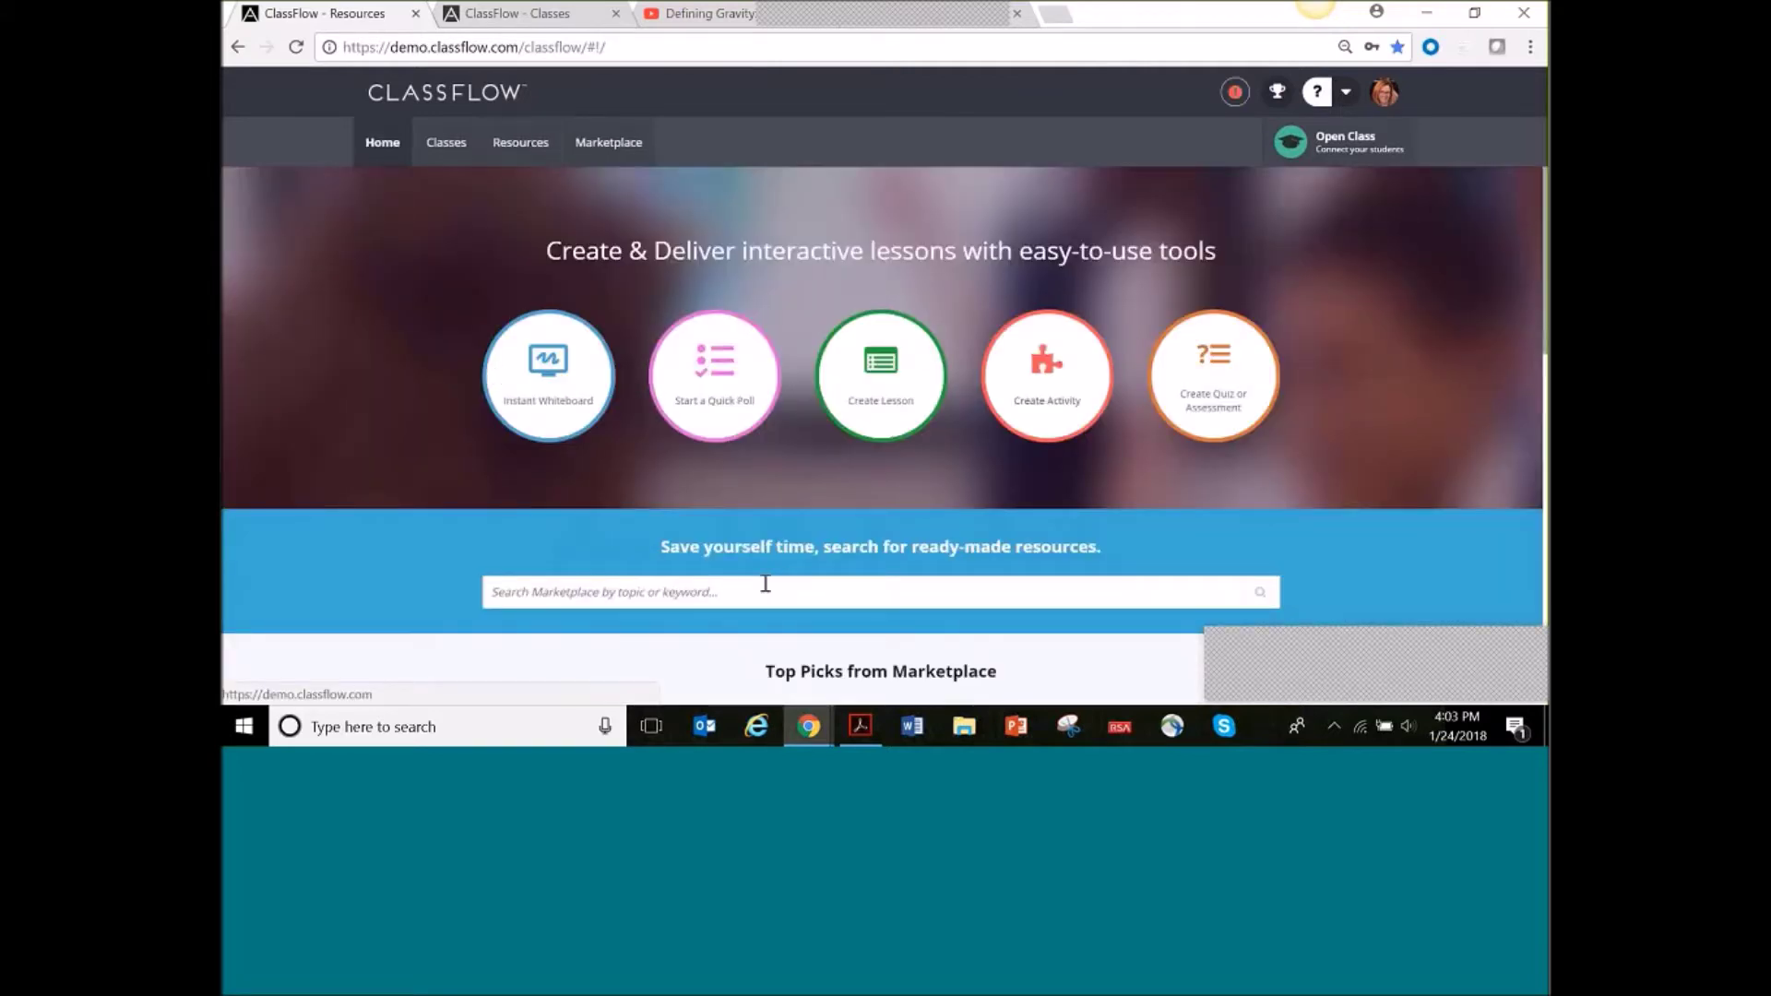
pyautogui.click(732, 406)
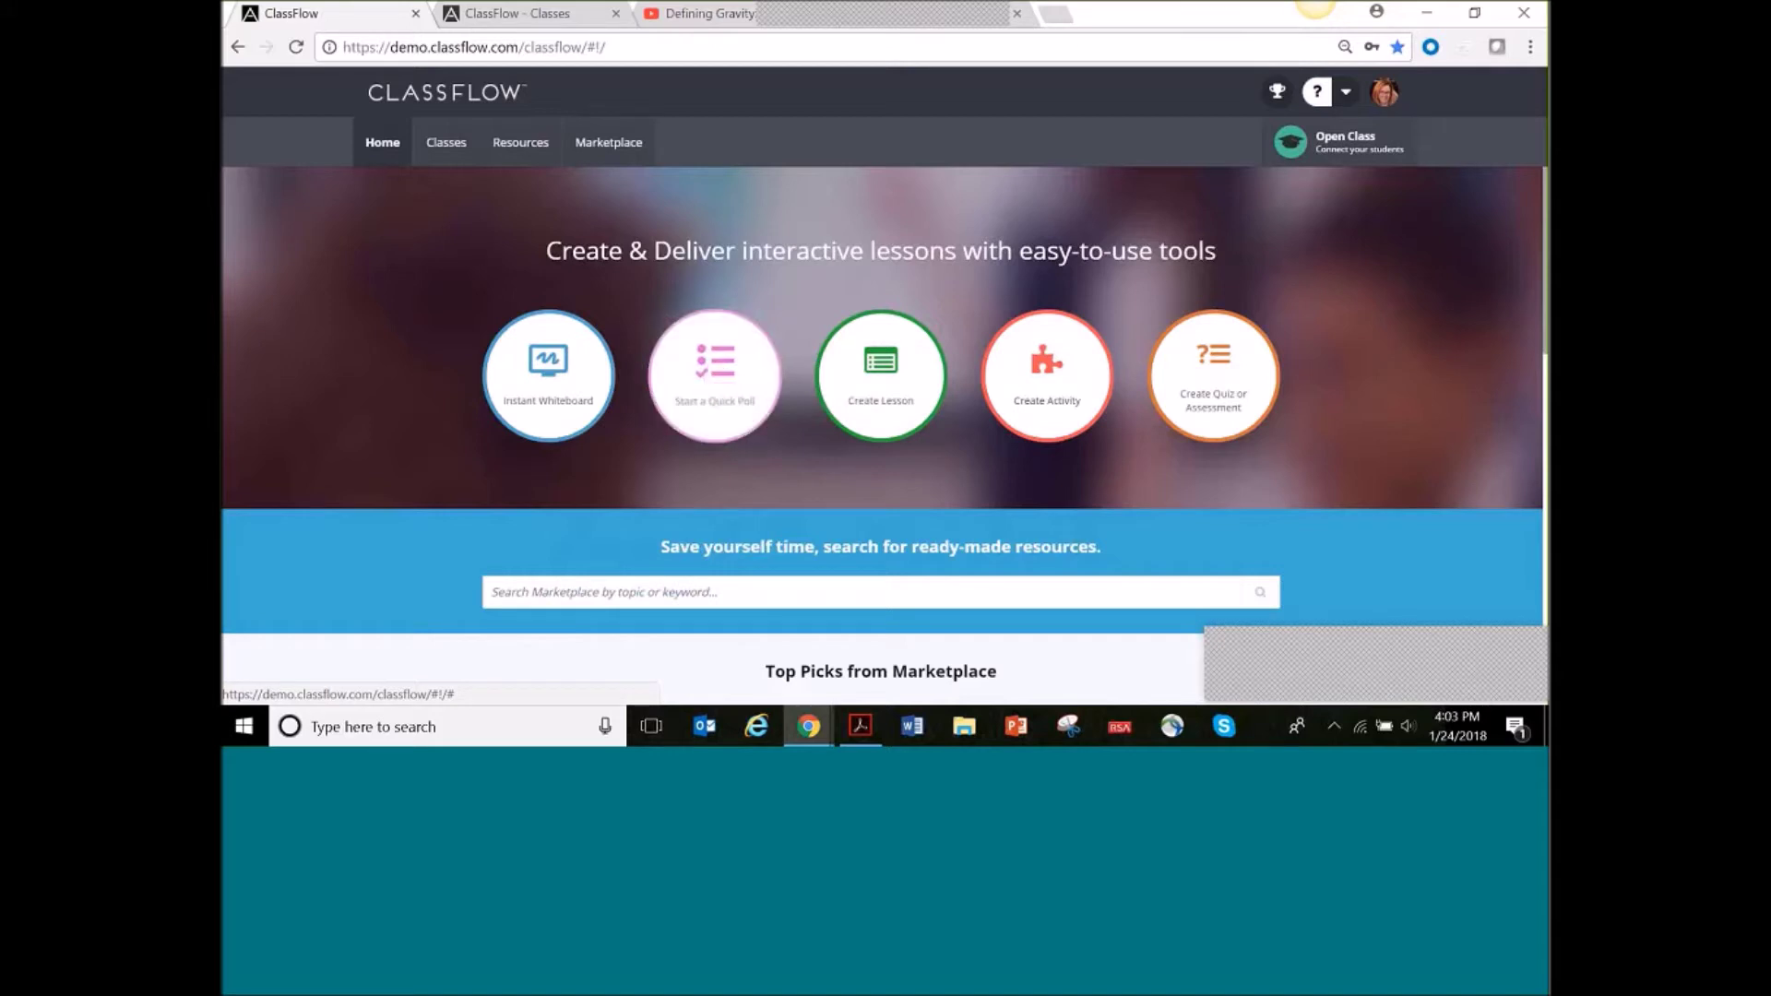
pyautogui.click(446, 143)
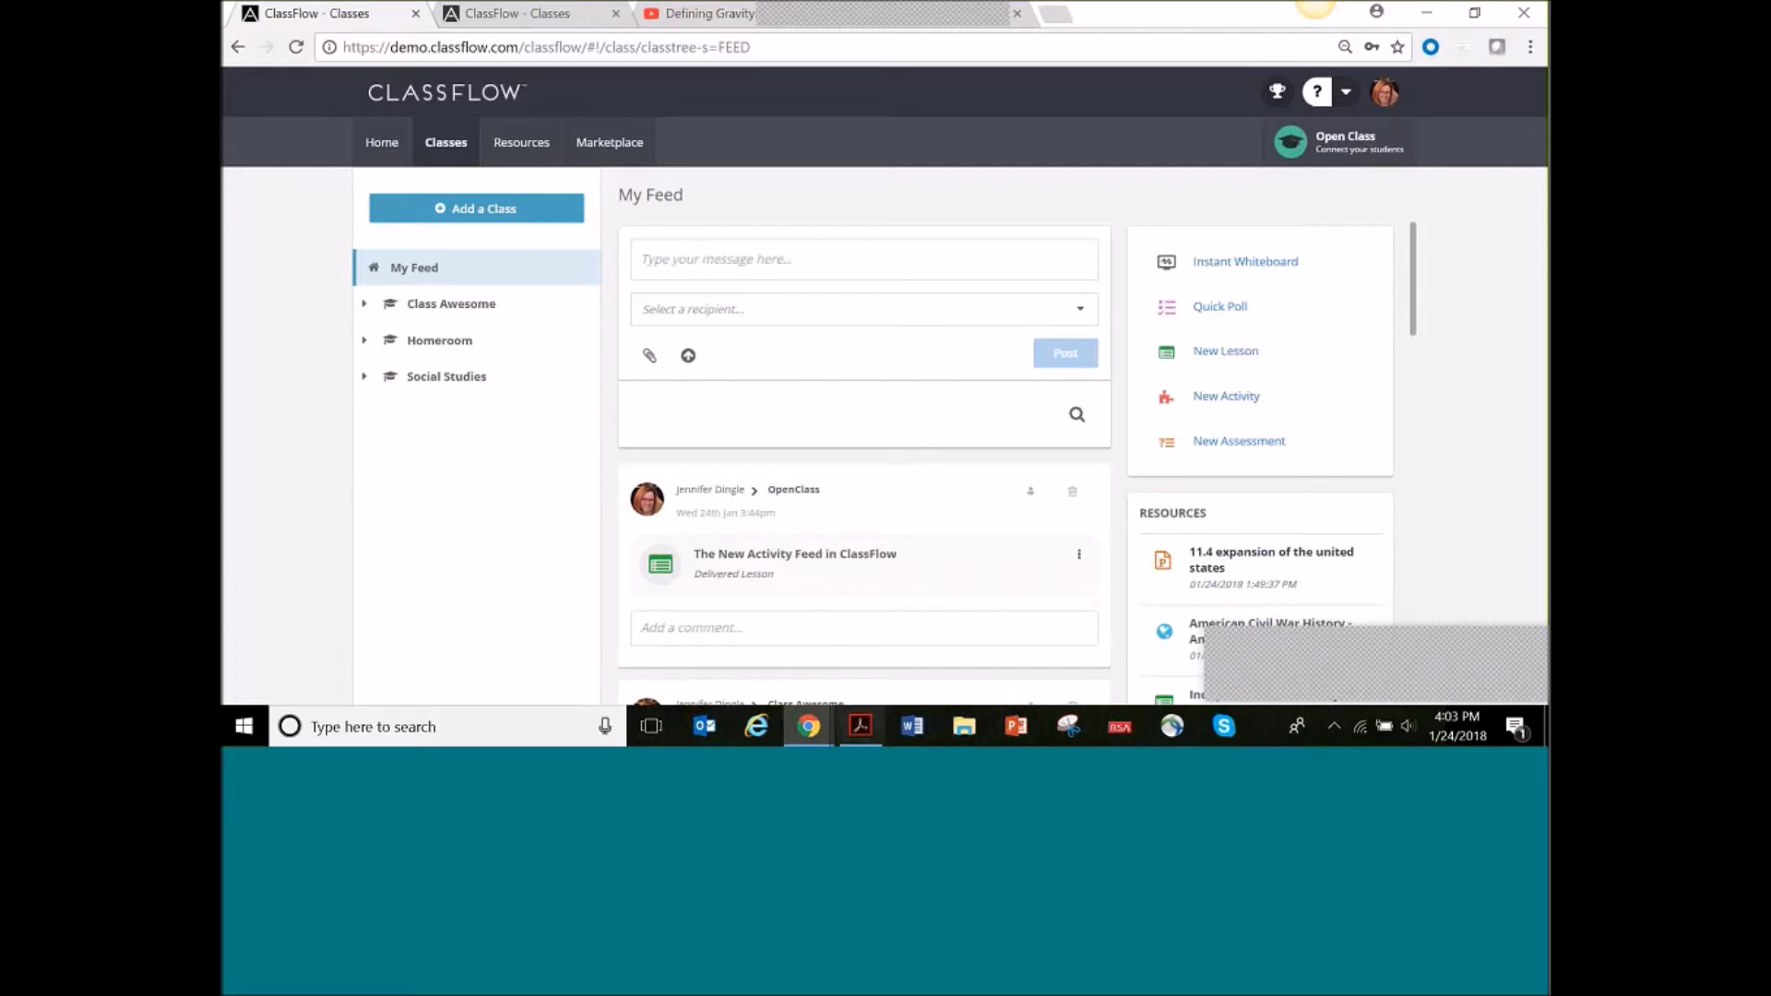
pyautogui.scroll(-2, 850, 363)
pyautogui.scroll(2, 862, 553)
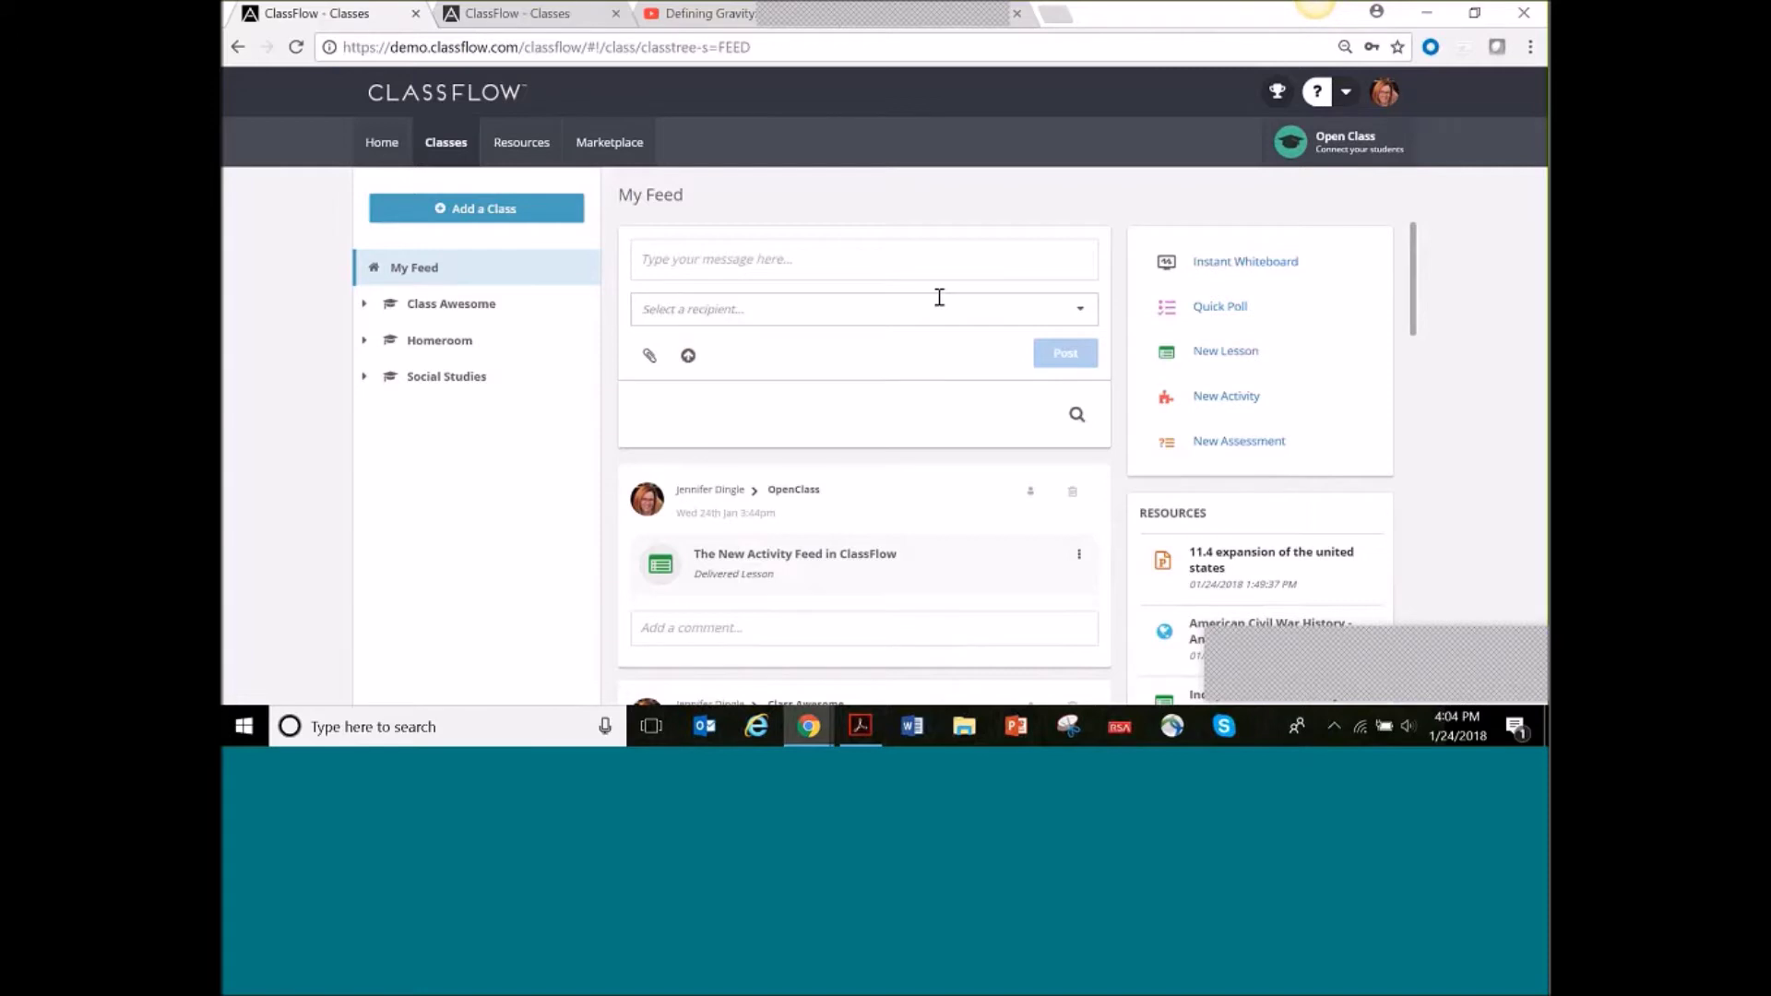
pyautogui.scroll(-1, 816, 615)
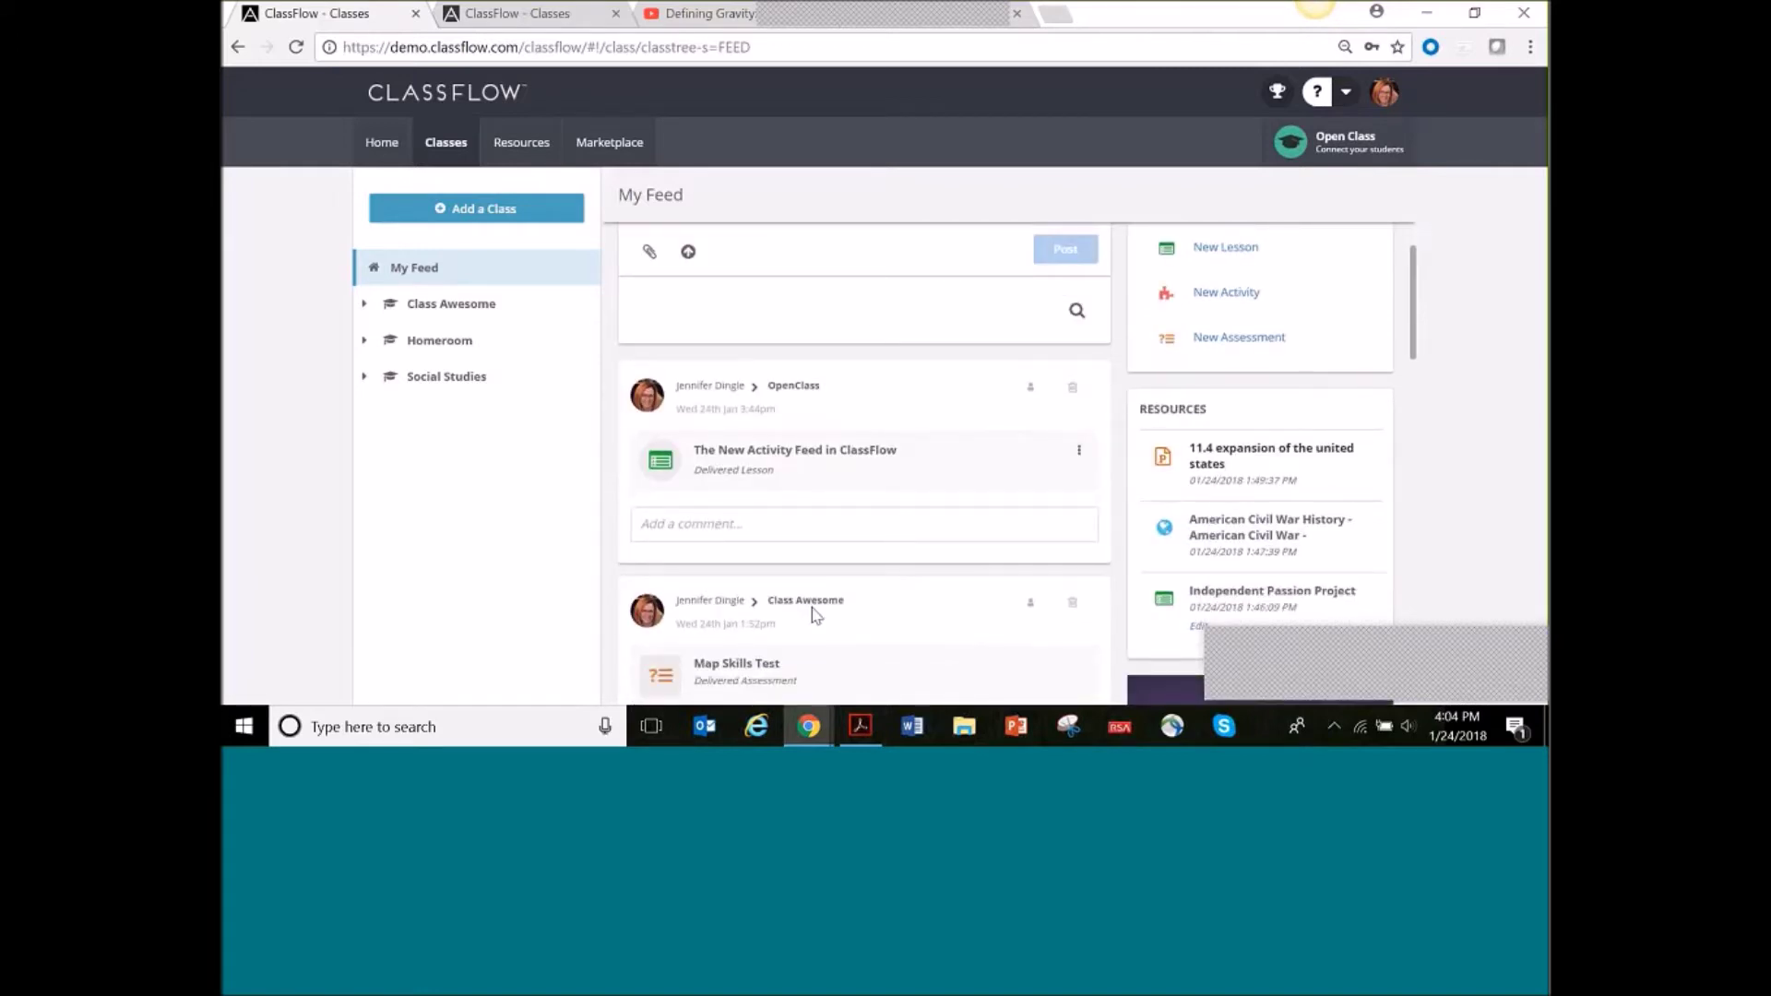
pyautogui.scroll(-1, 845, 419)
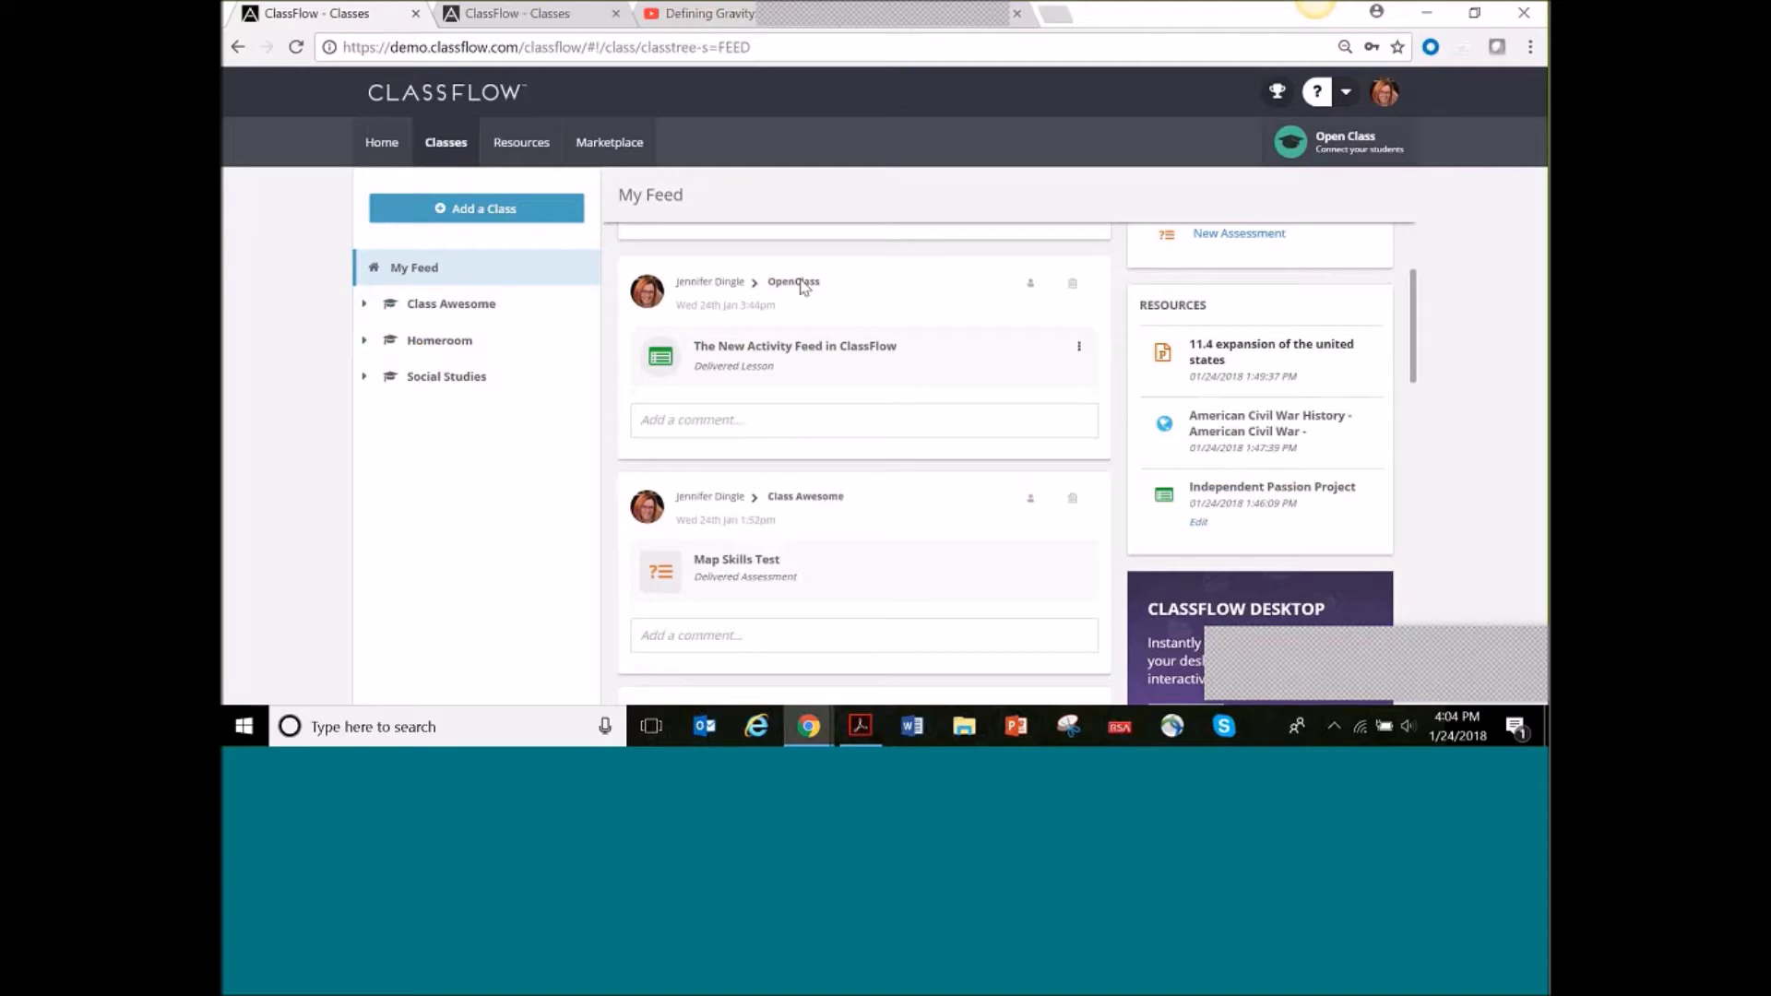
pyautogui.scroll(-2, 834, 364)
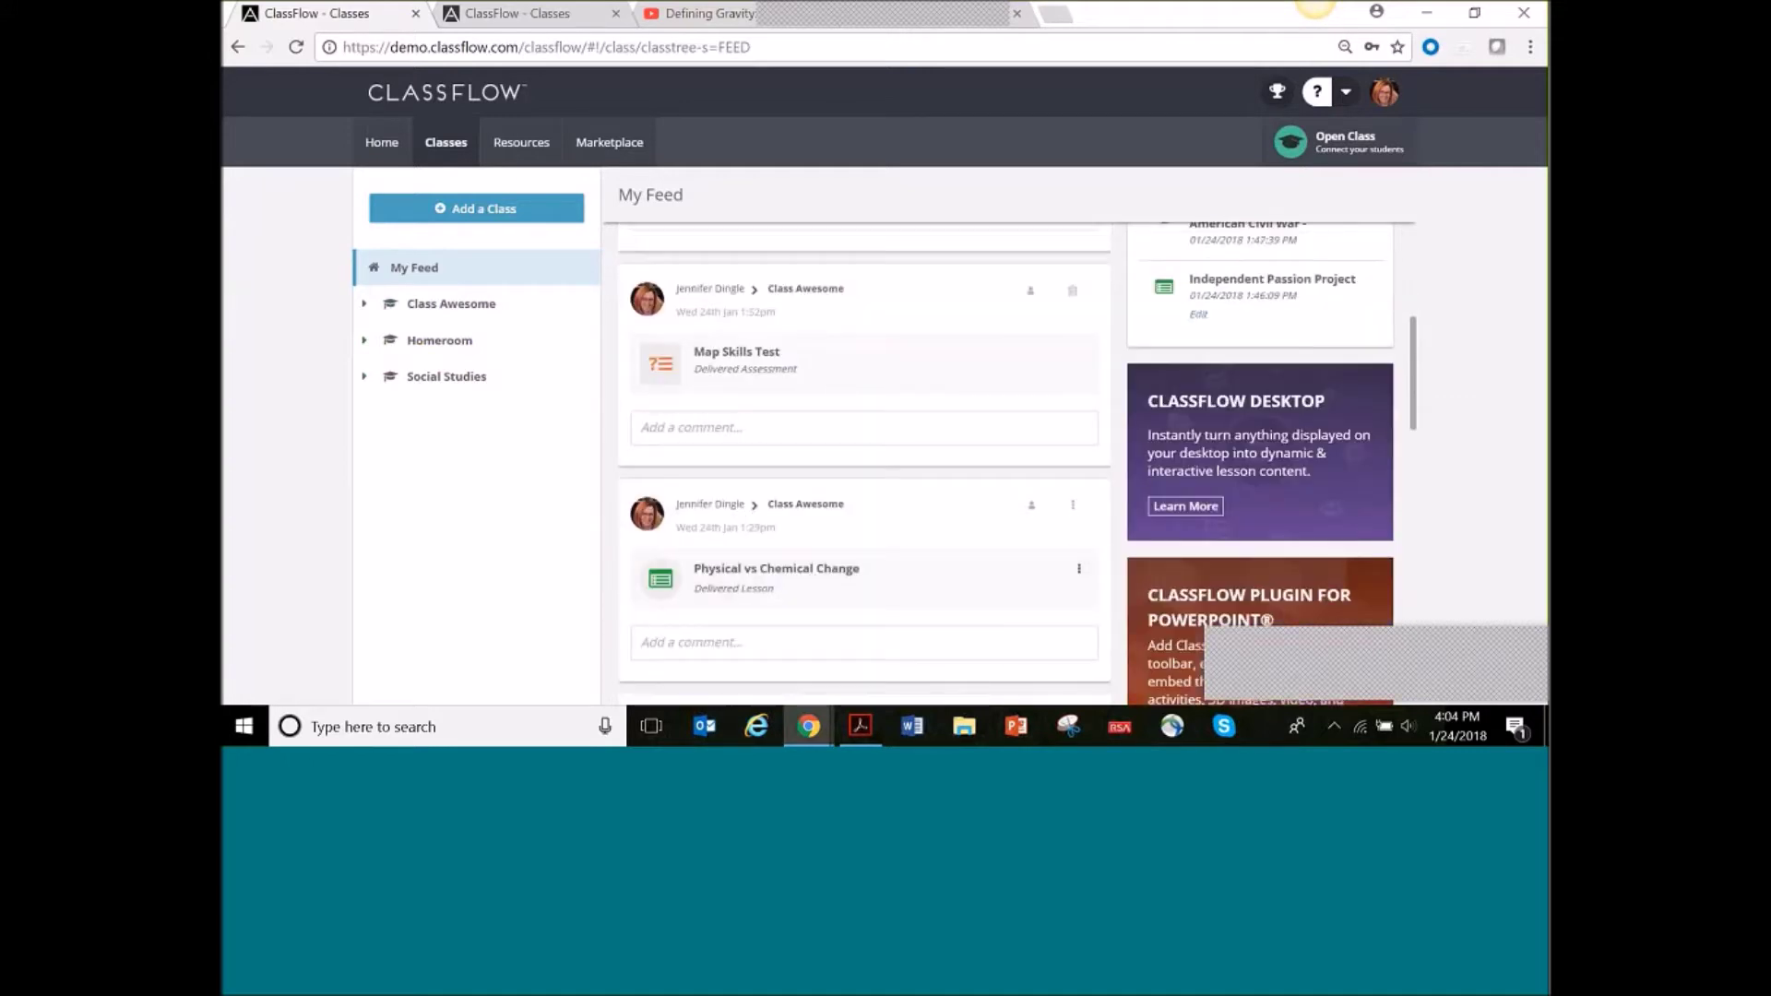
pyautogui.scroll(-3, 861, 391)
pyautogui.scroll(-4, 872, 411)
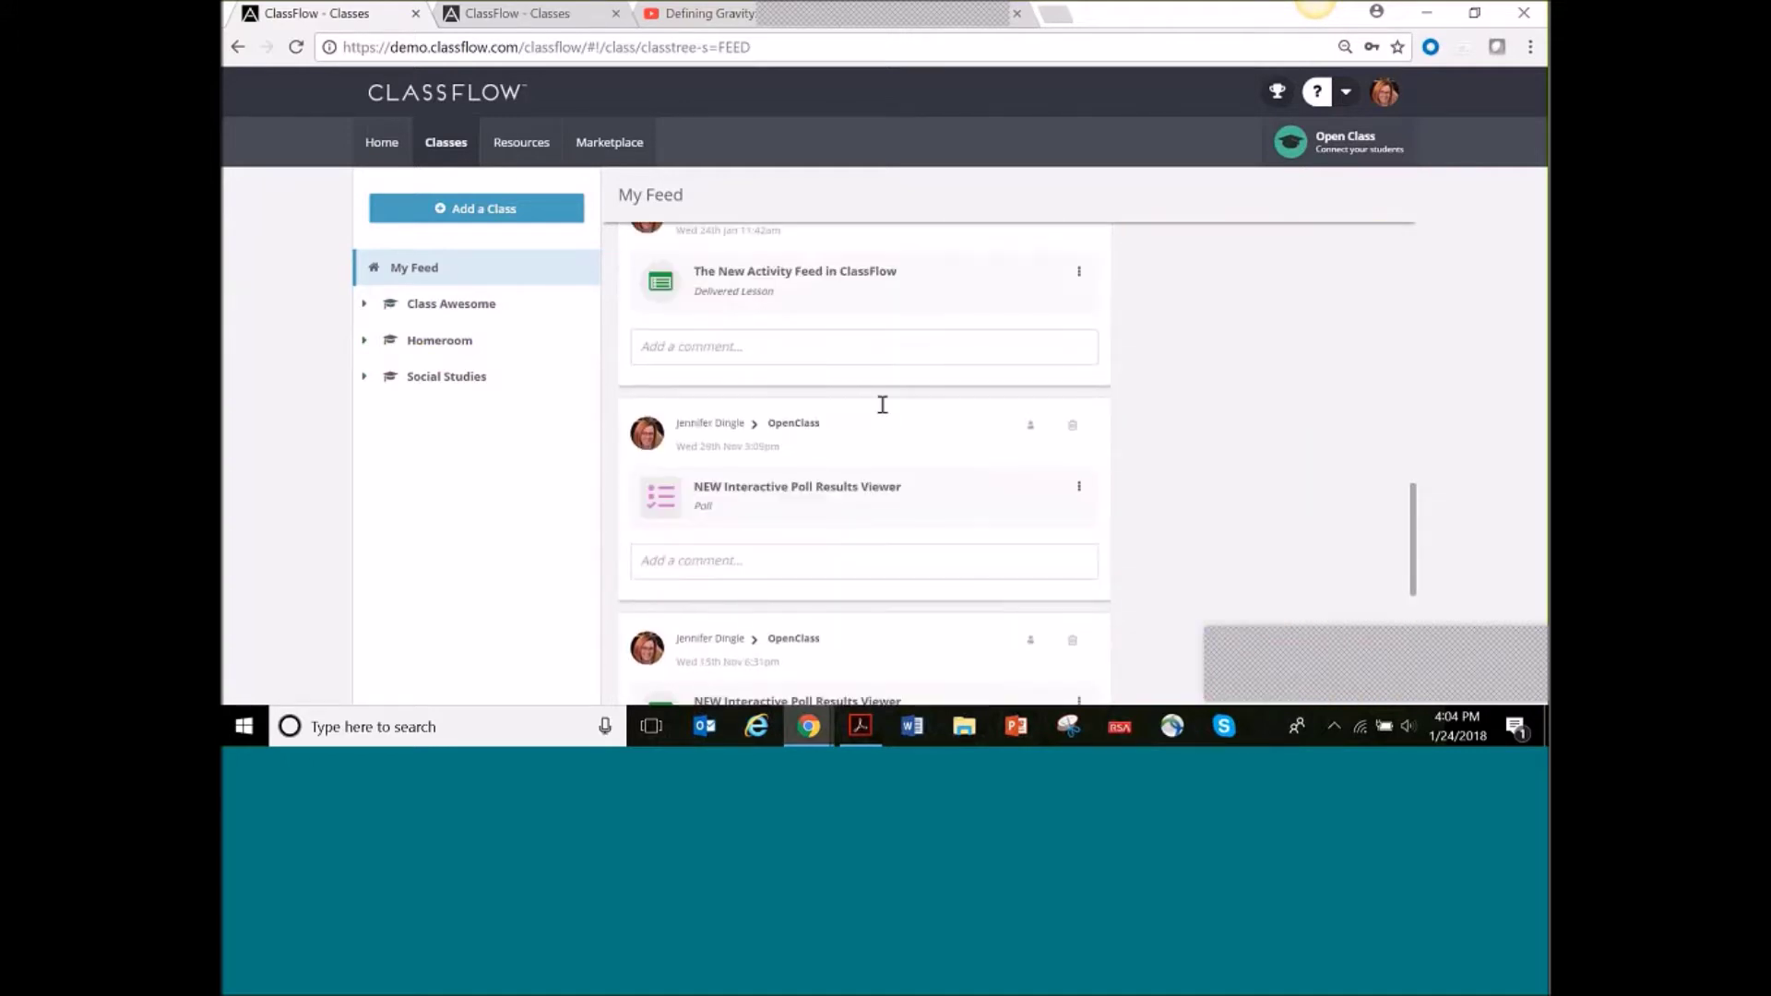
pyautogui.scroll(1, 812, 517)
pyautogui.scroll(-3, 798, 557)
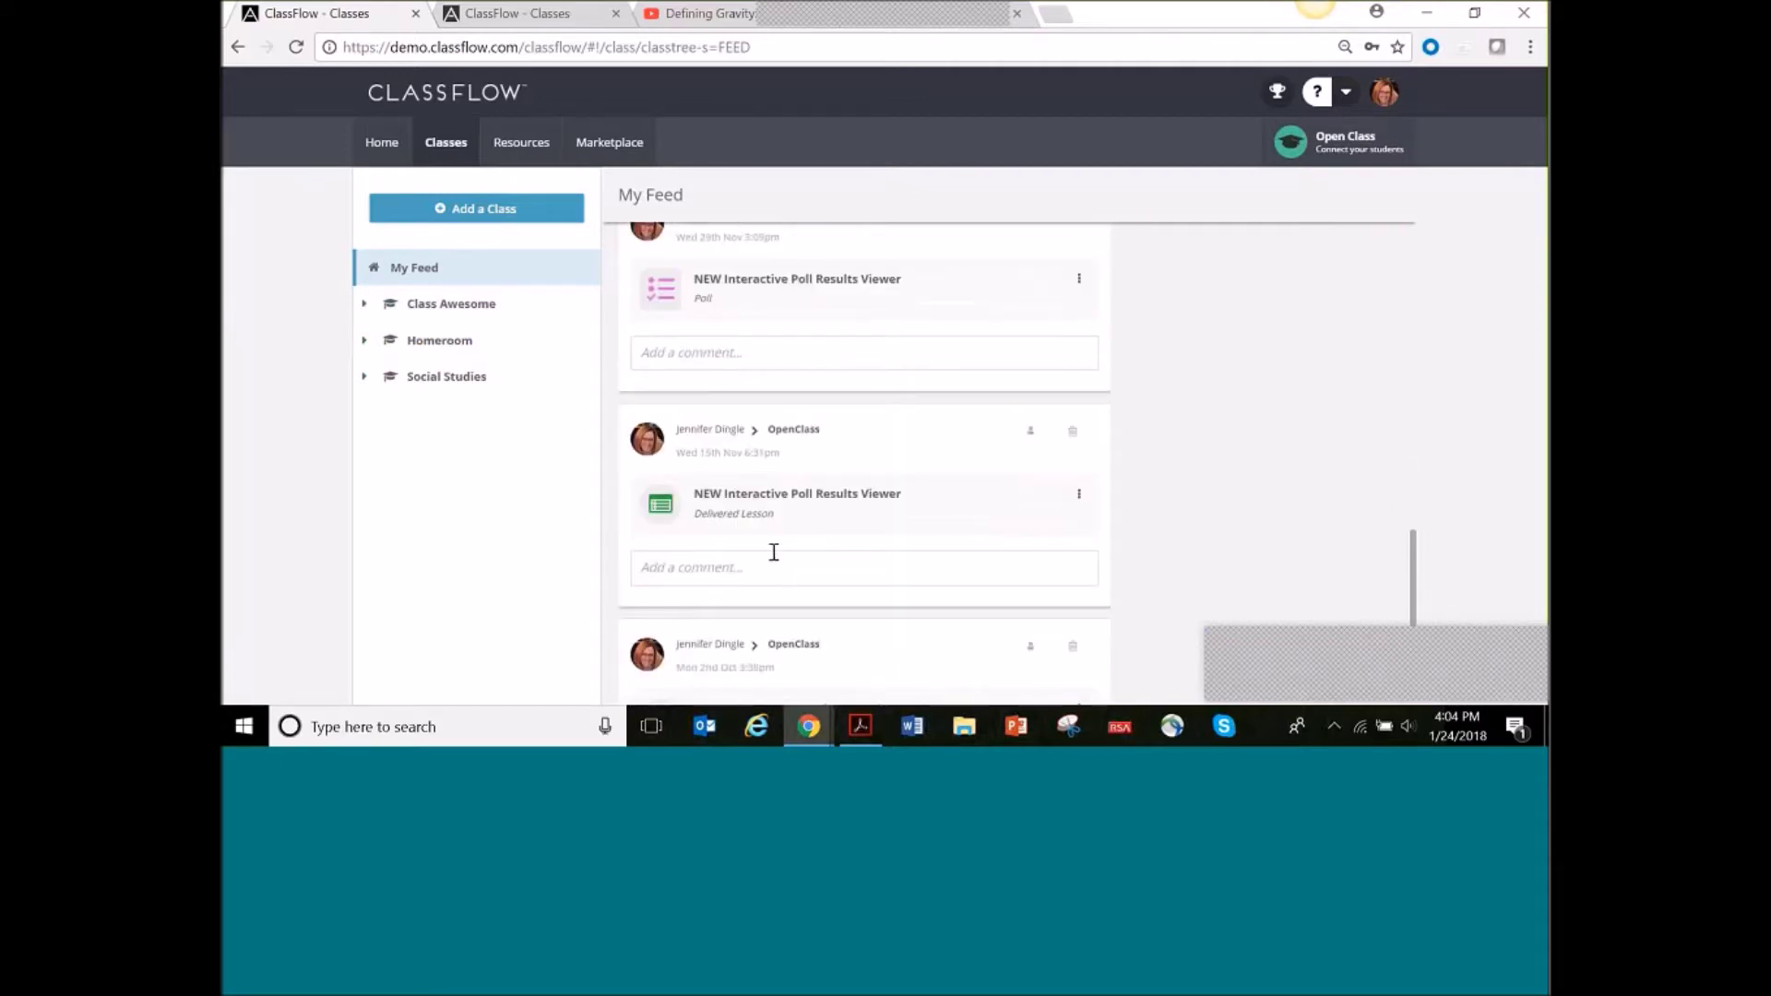
pyautogui.scroll(6, 802, 558)
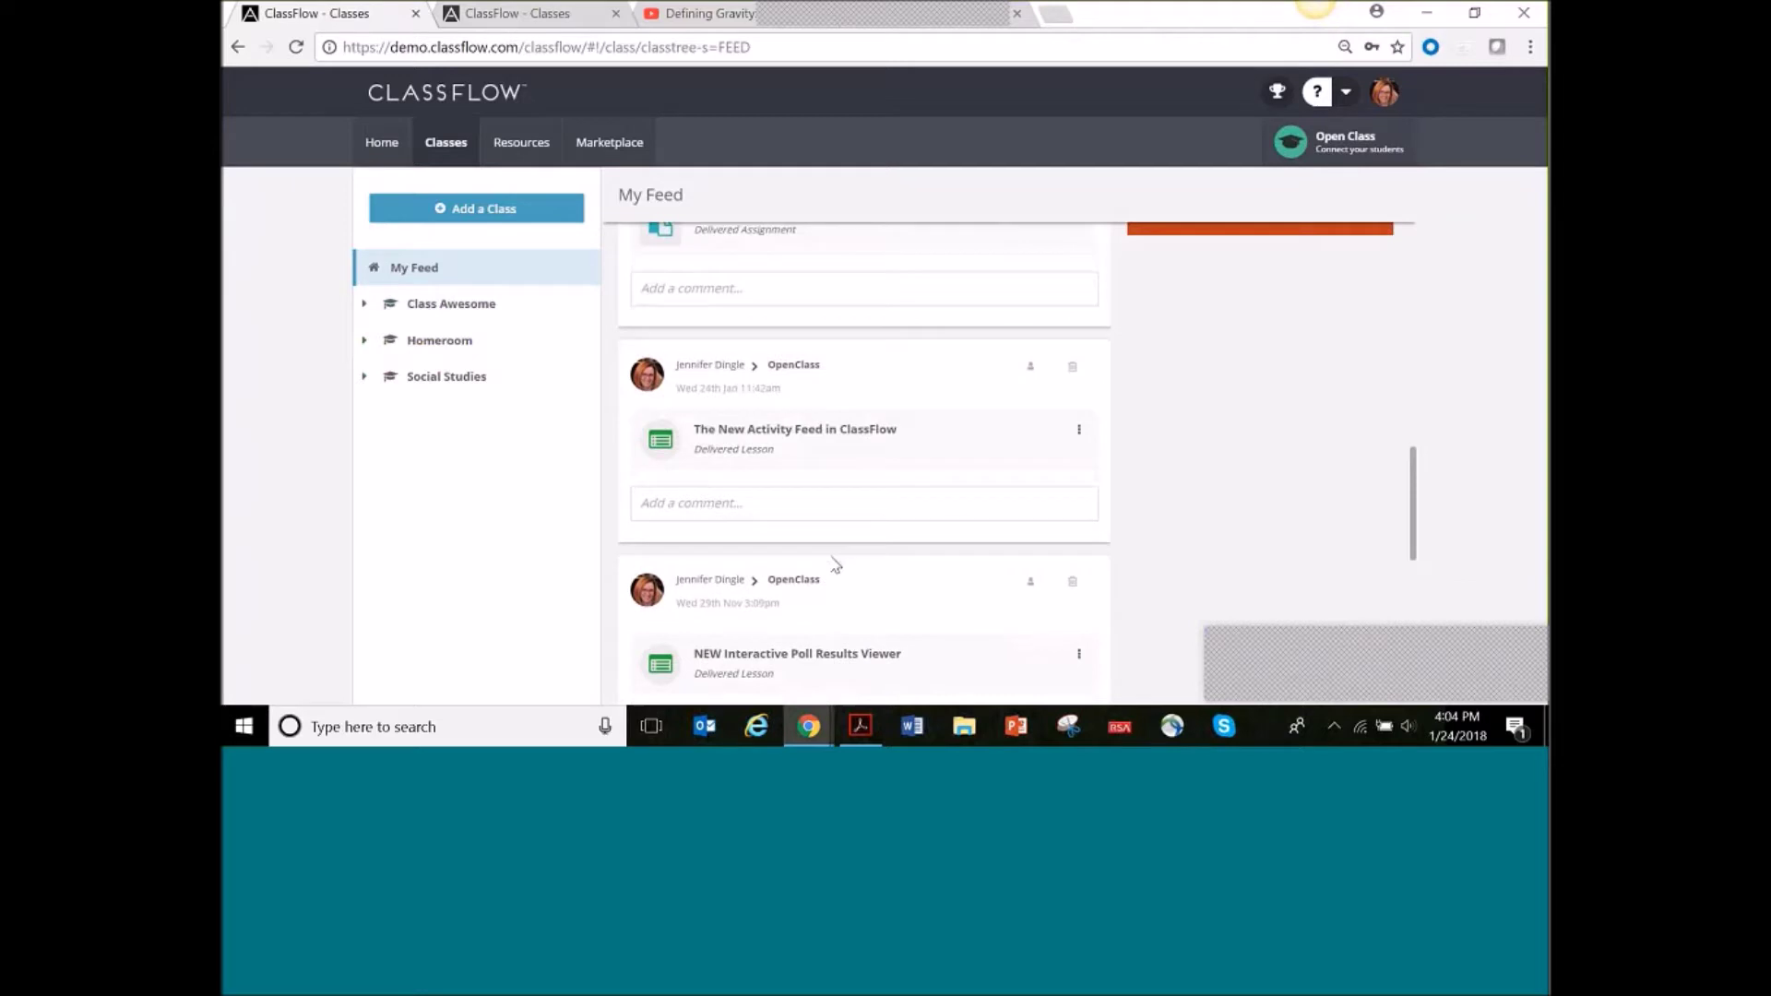
pyautogui.scroll(6, 836, 565)
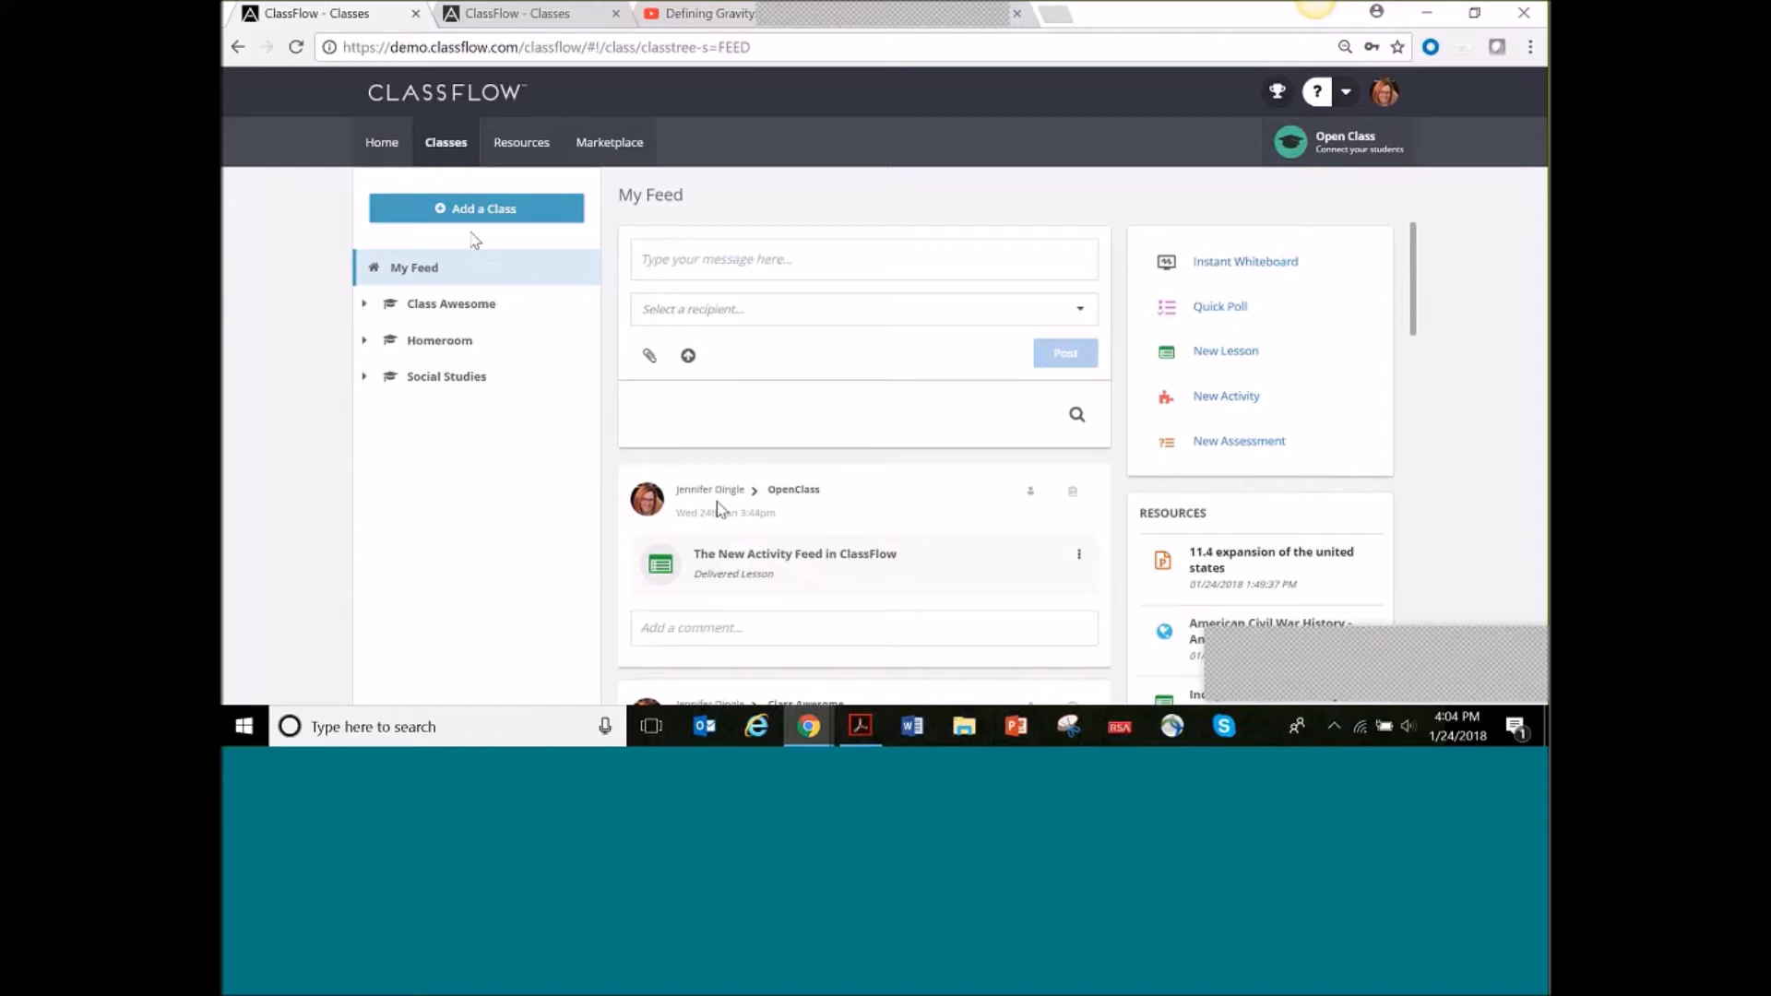
# Switch to the other ClassFlow account's feed and start creating a new class
pyautogui.click(526, 15)
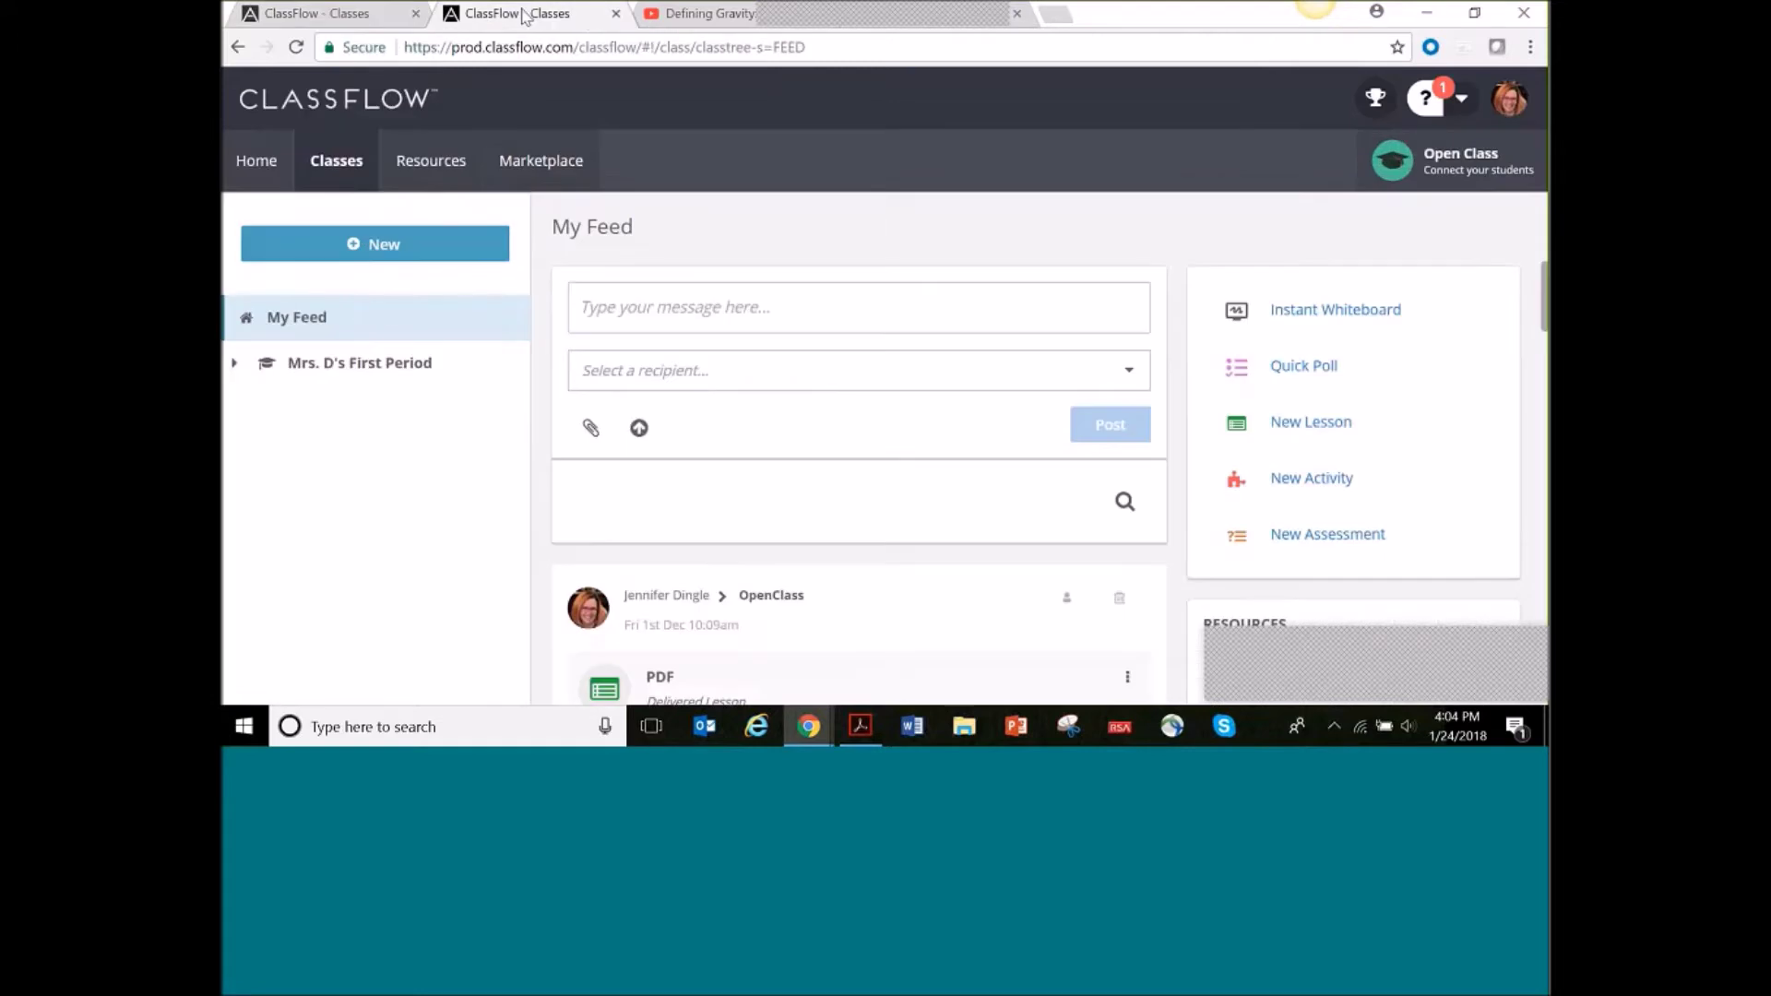
pyautogui.click(386, 249)
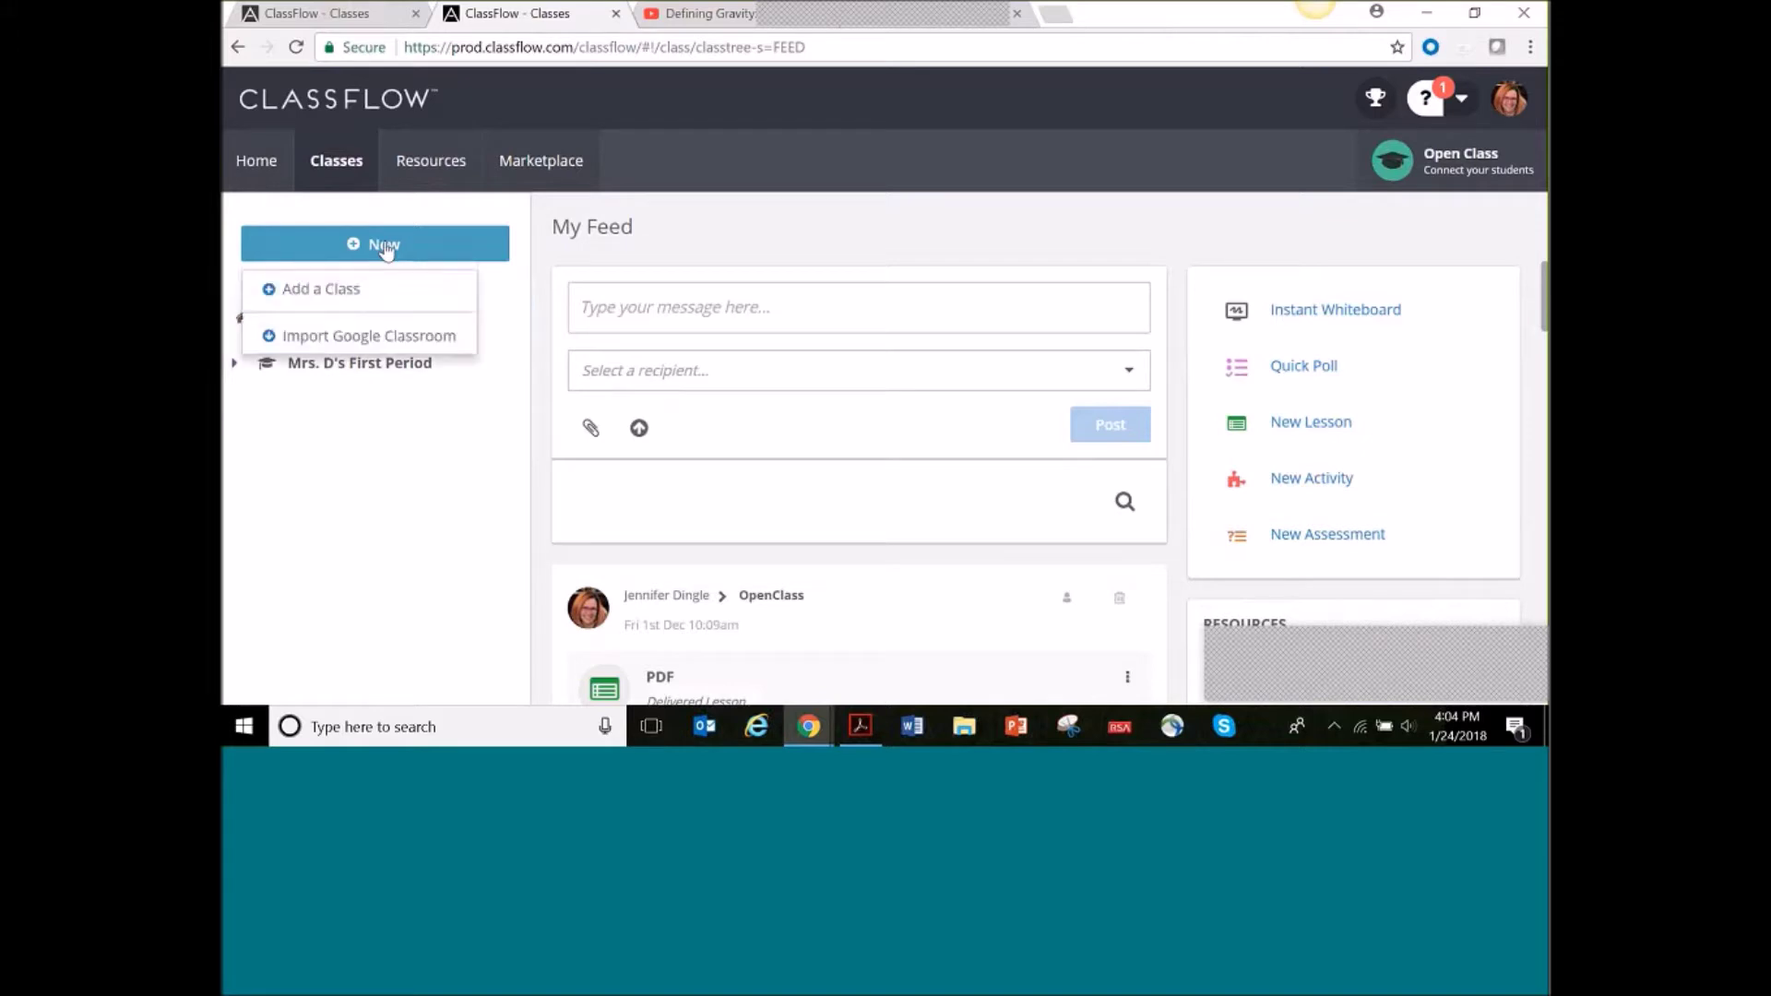
pyautogui.click(324, 291)
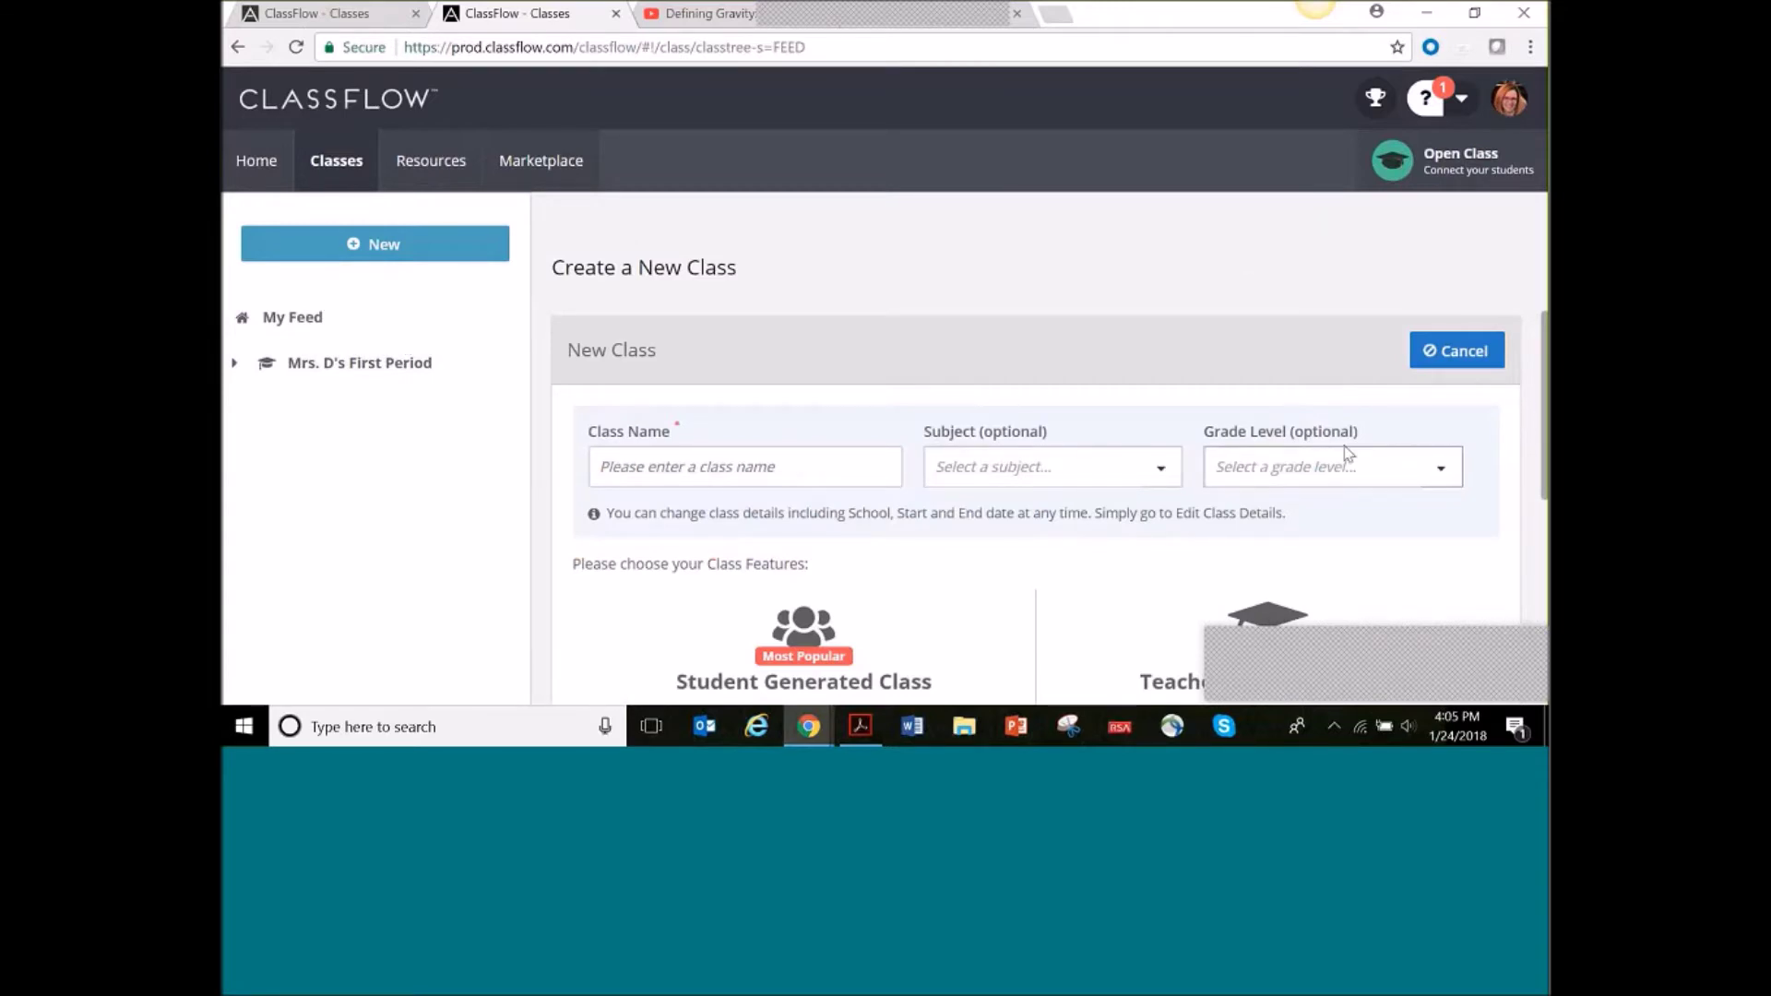
# Compare the two class types on Create a New Class, then show the Add a Class / Import Google Classroom options
pyautogui.scroll(-3, 1262, 417)
pyautogui.scroll(2, 1260, 411)
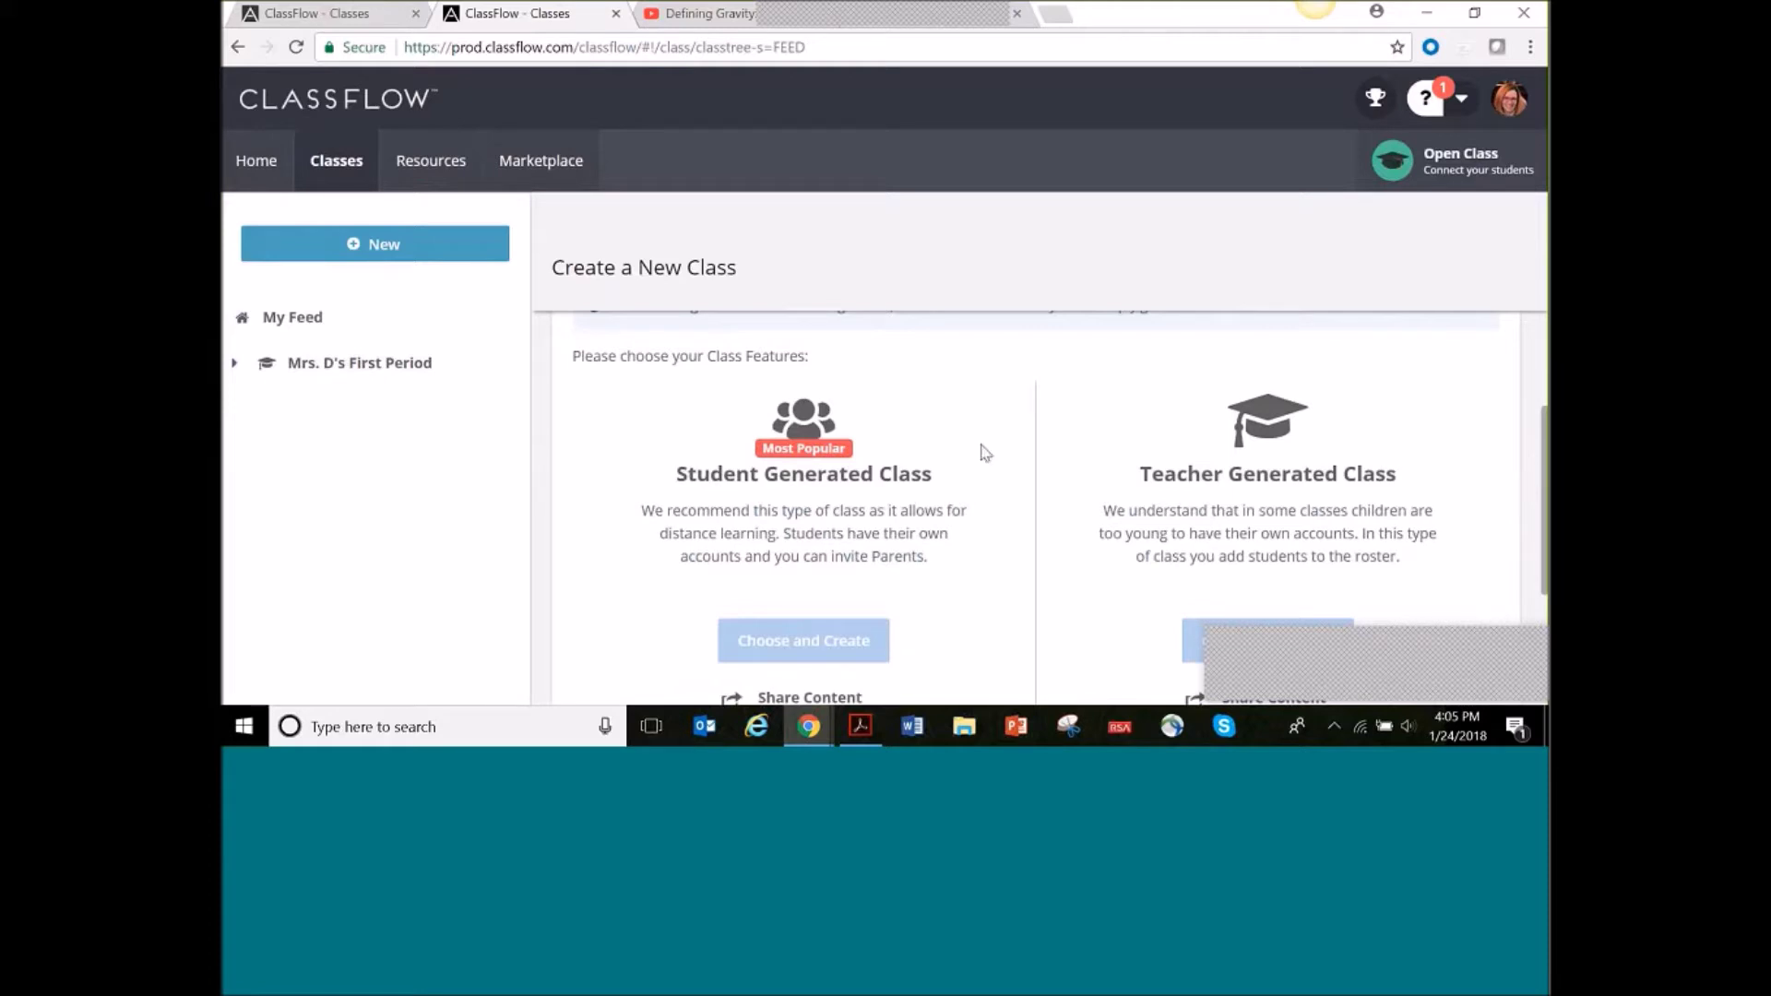
pyautogui.scroll(-2, 980, 451)
pyautogui.scroll(1, 773, 386)
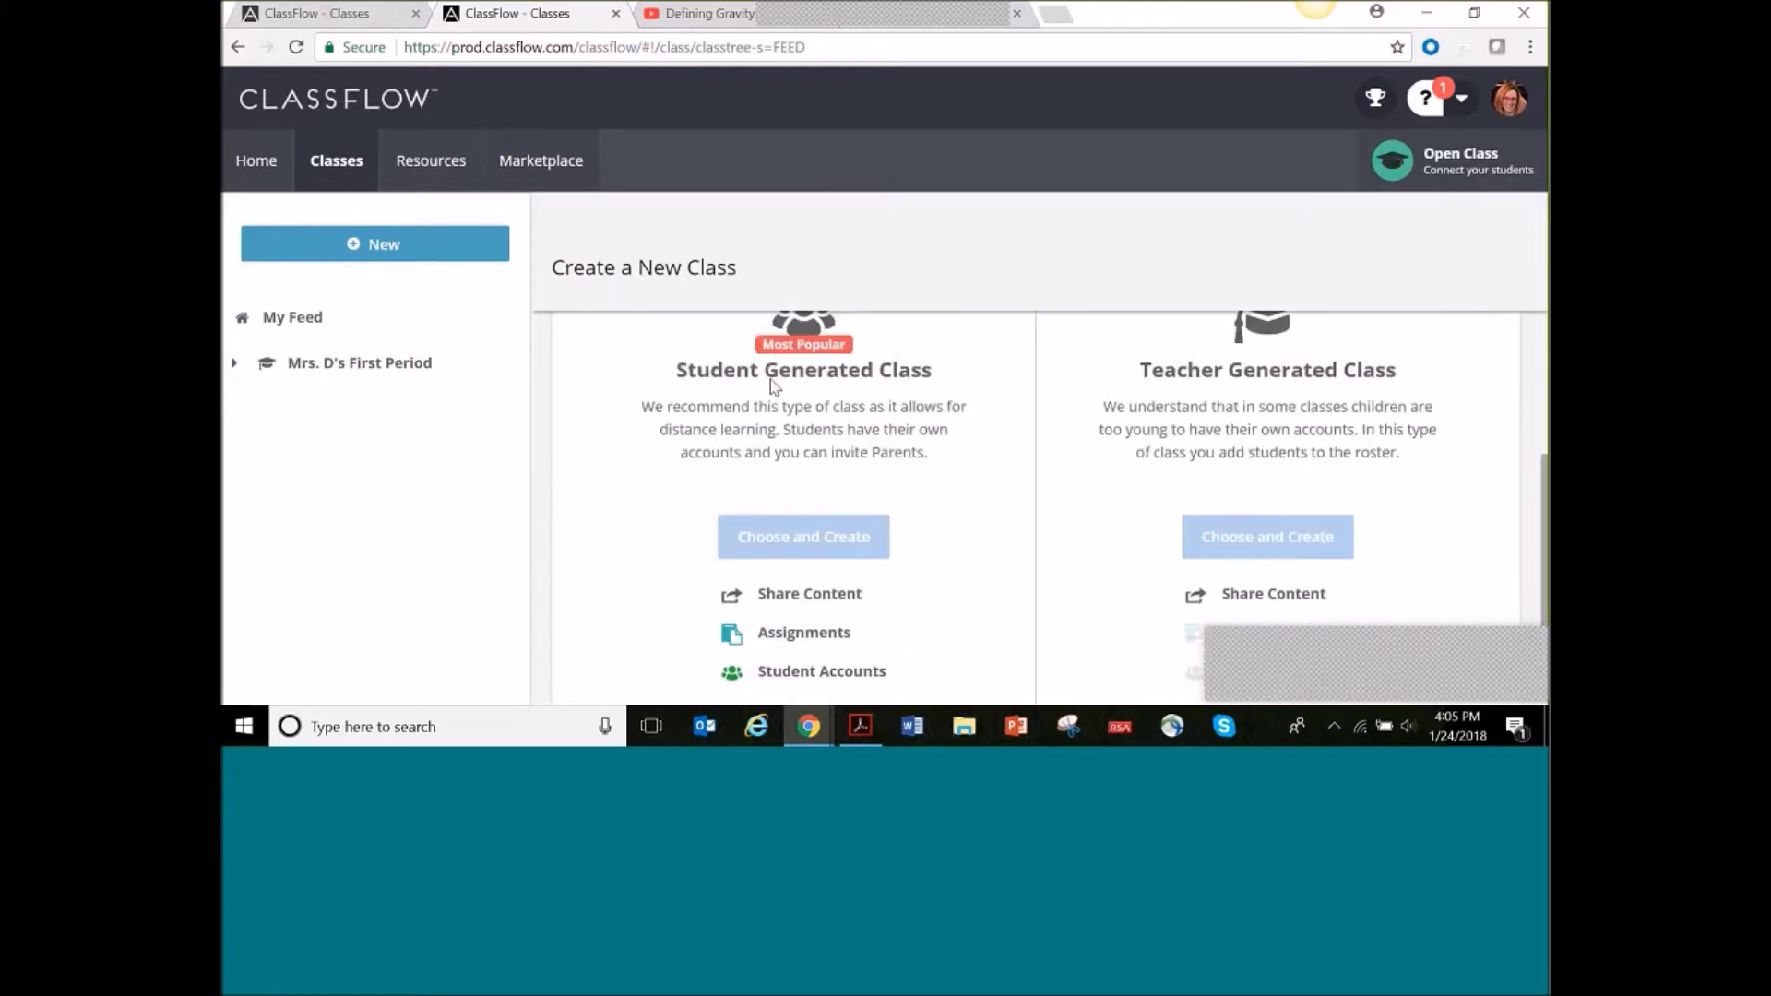
pyautogui.scroll(-2, 941, 454)
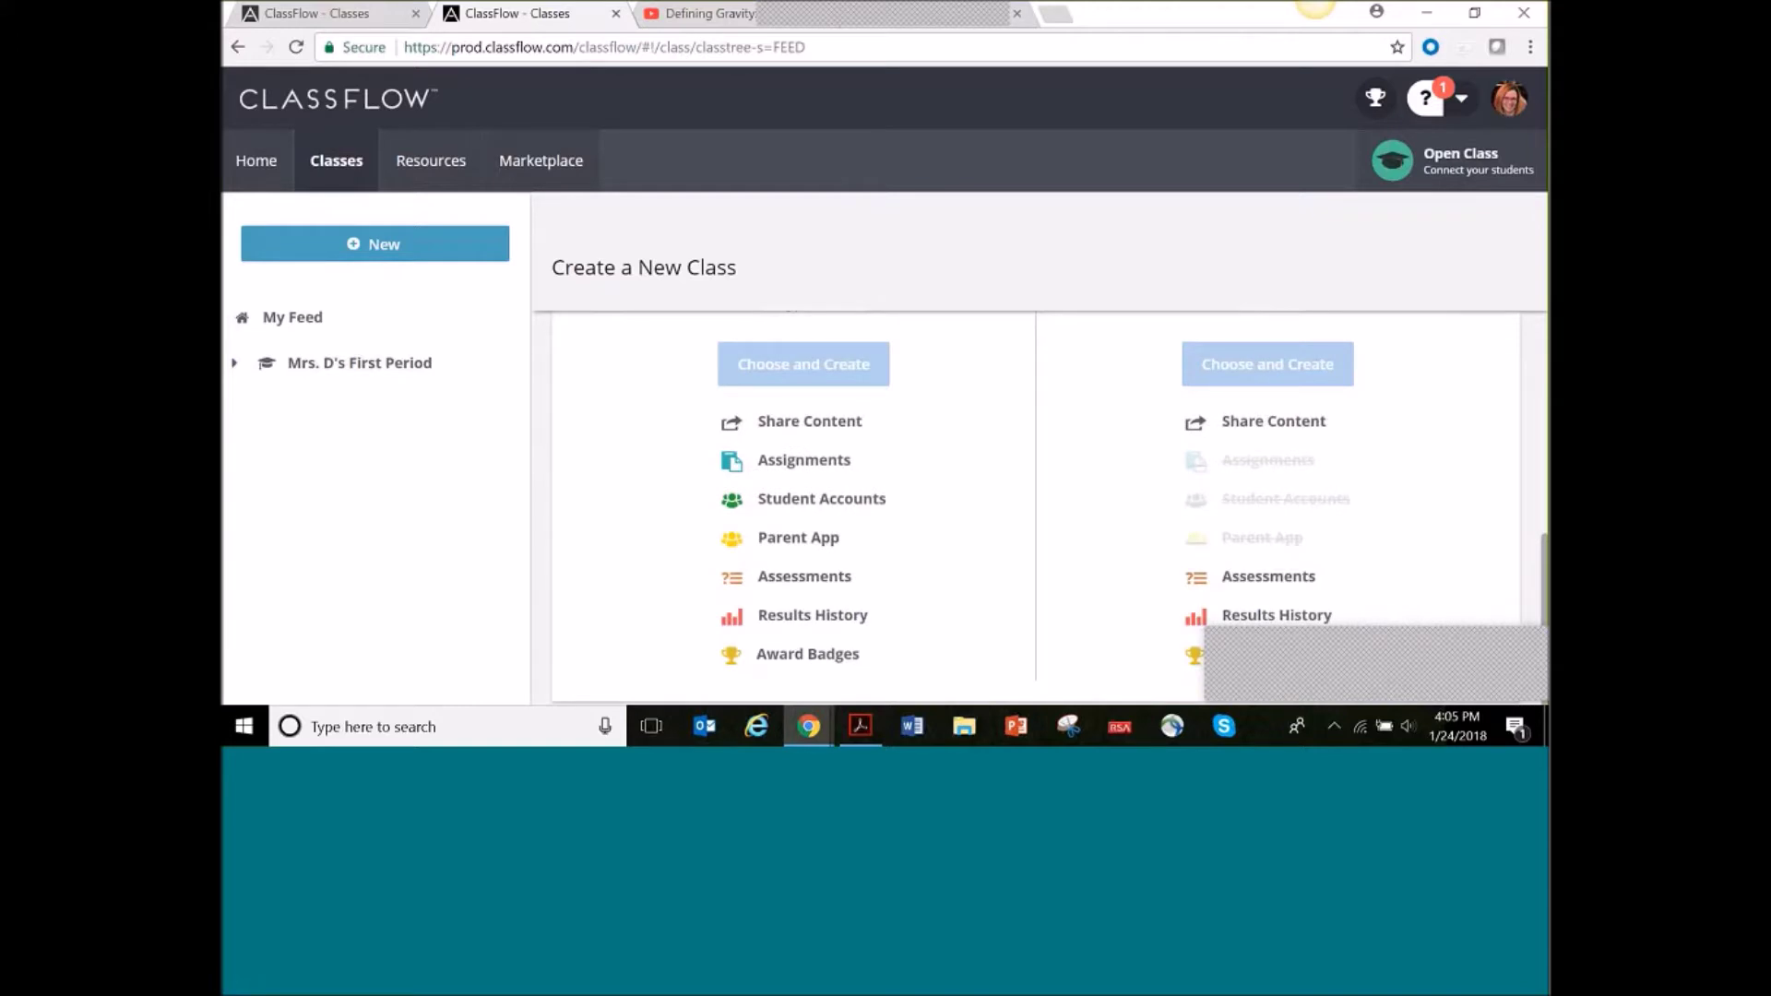
pyautogui.scroll(3, 992, 558)
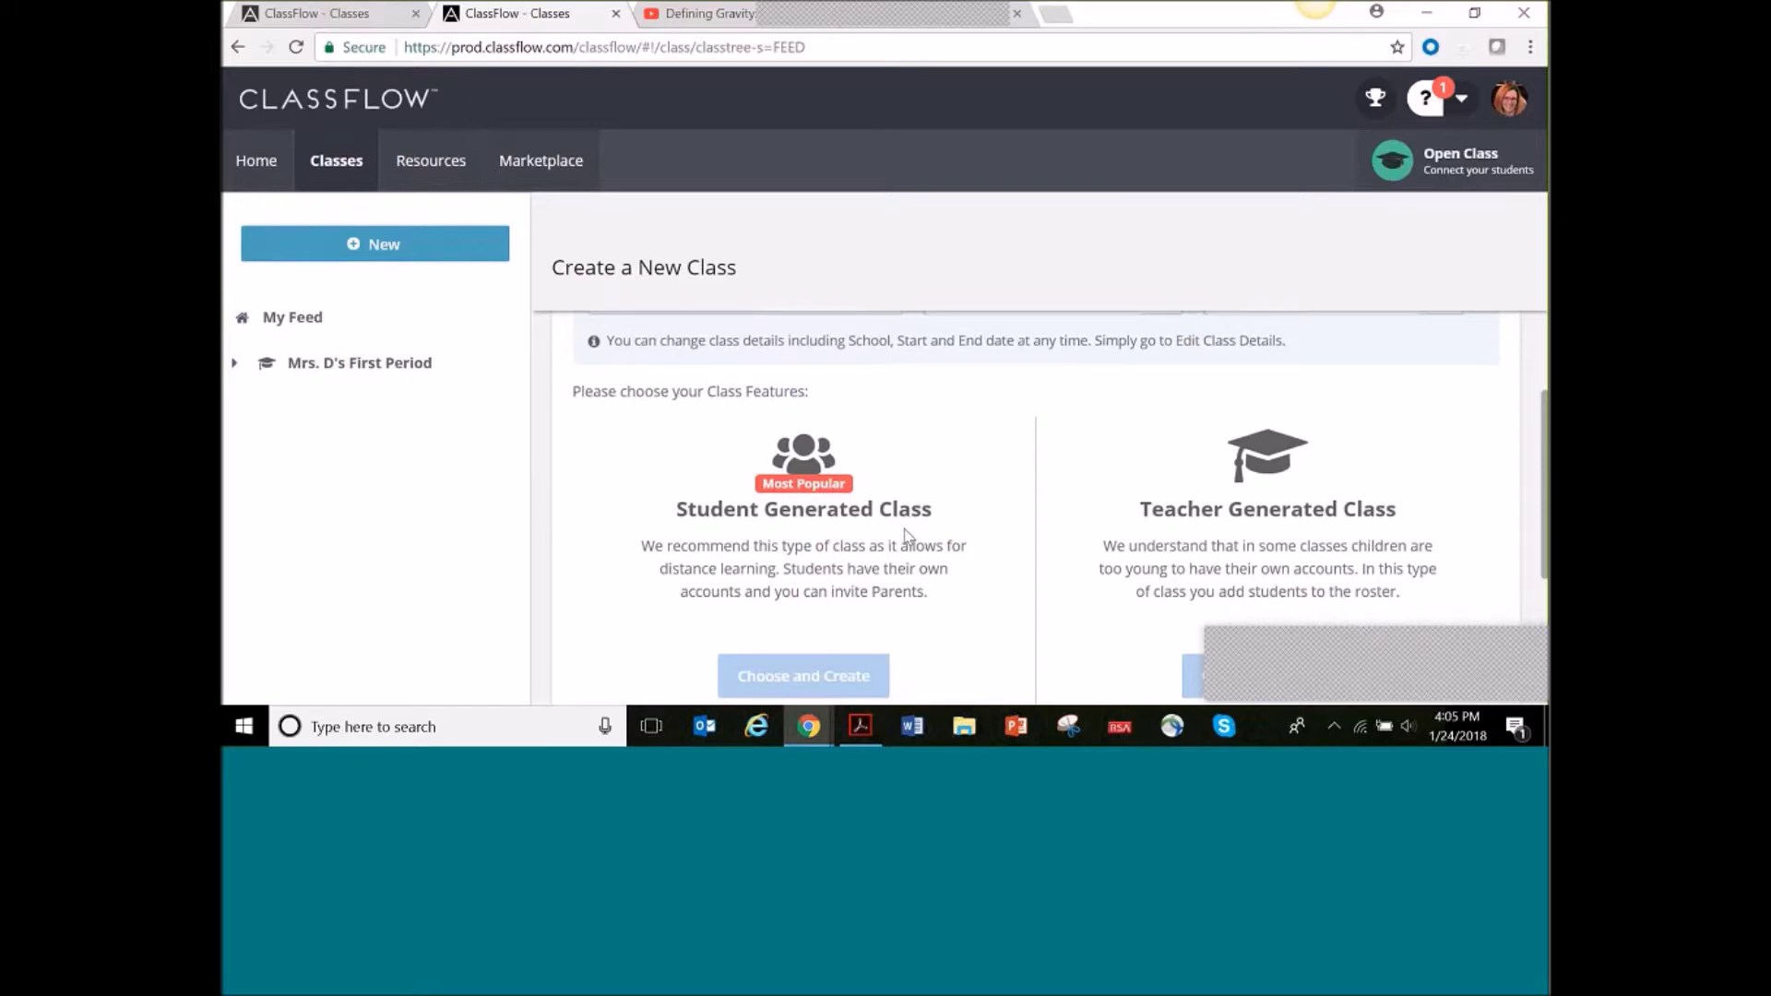
pyautogui.scroll(-3, 905, 526)
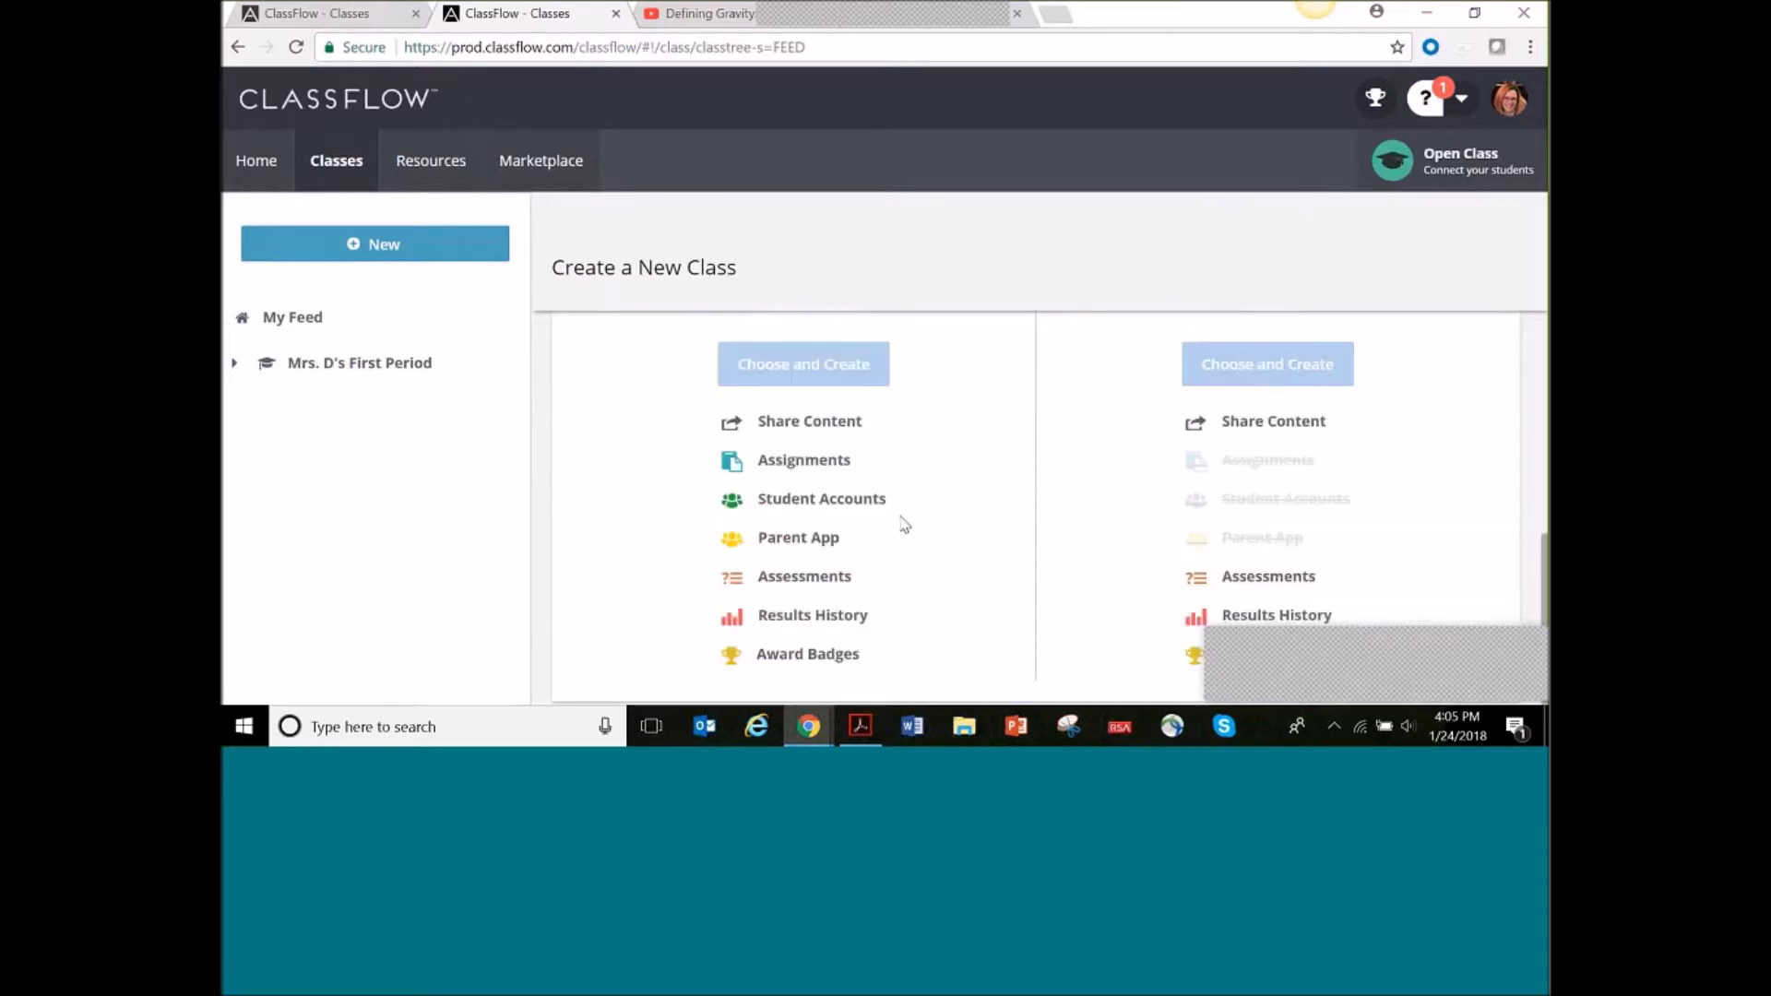
pyautogui.scroll(3, 901, 524)
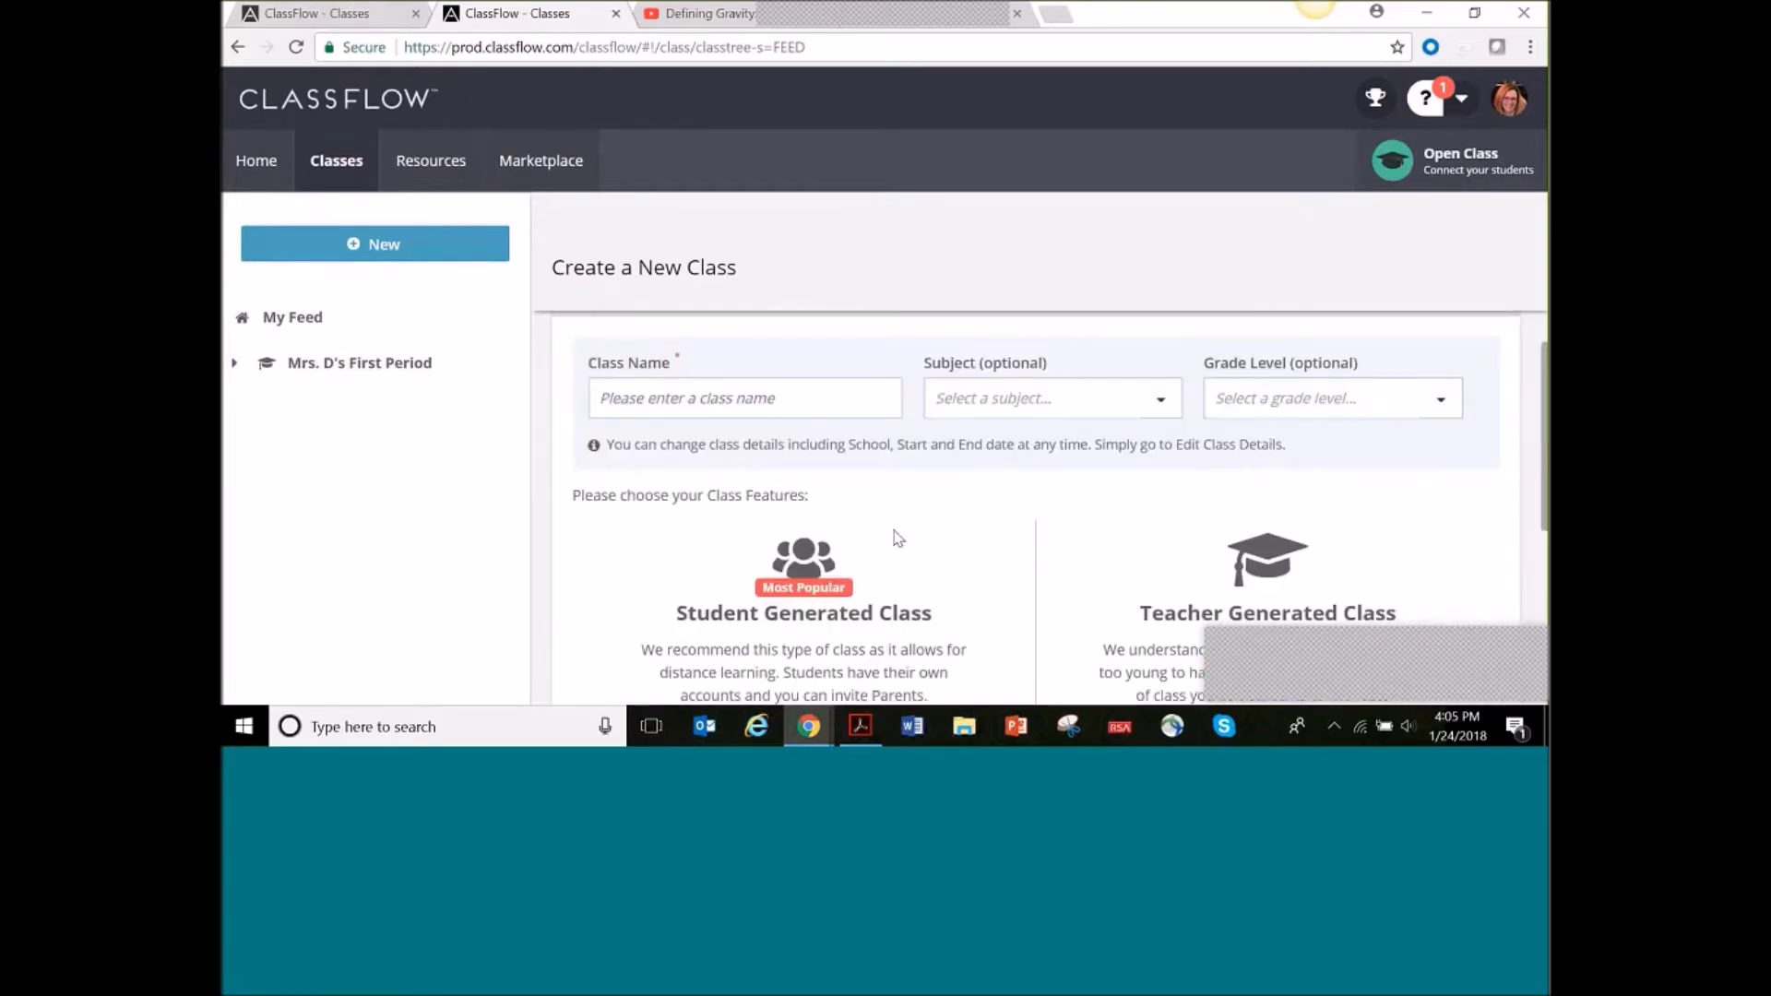
pyautogui.click(441, 253)
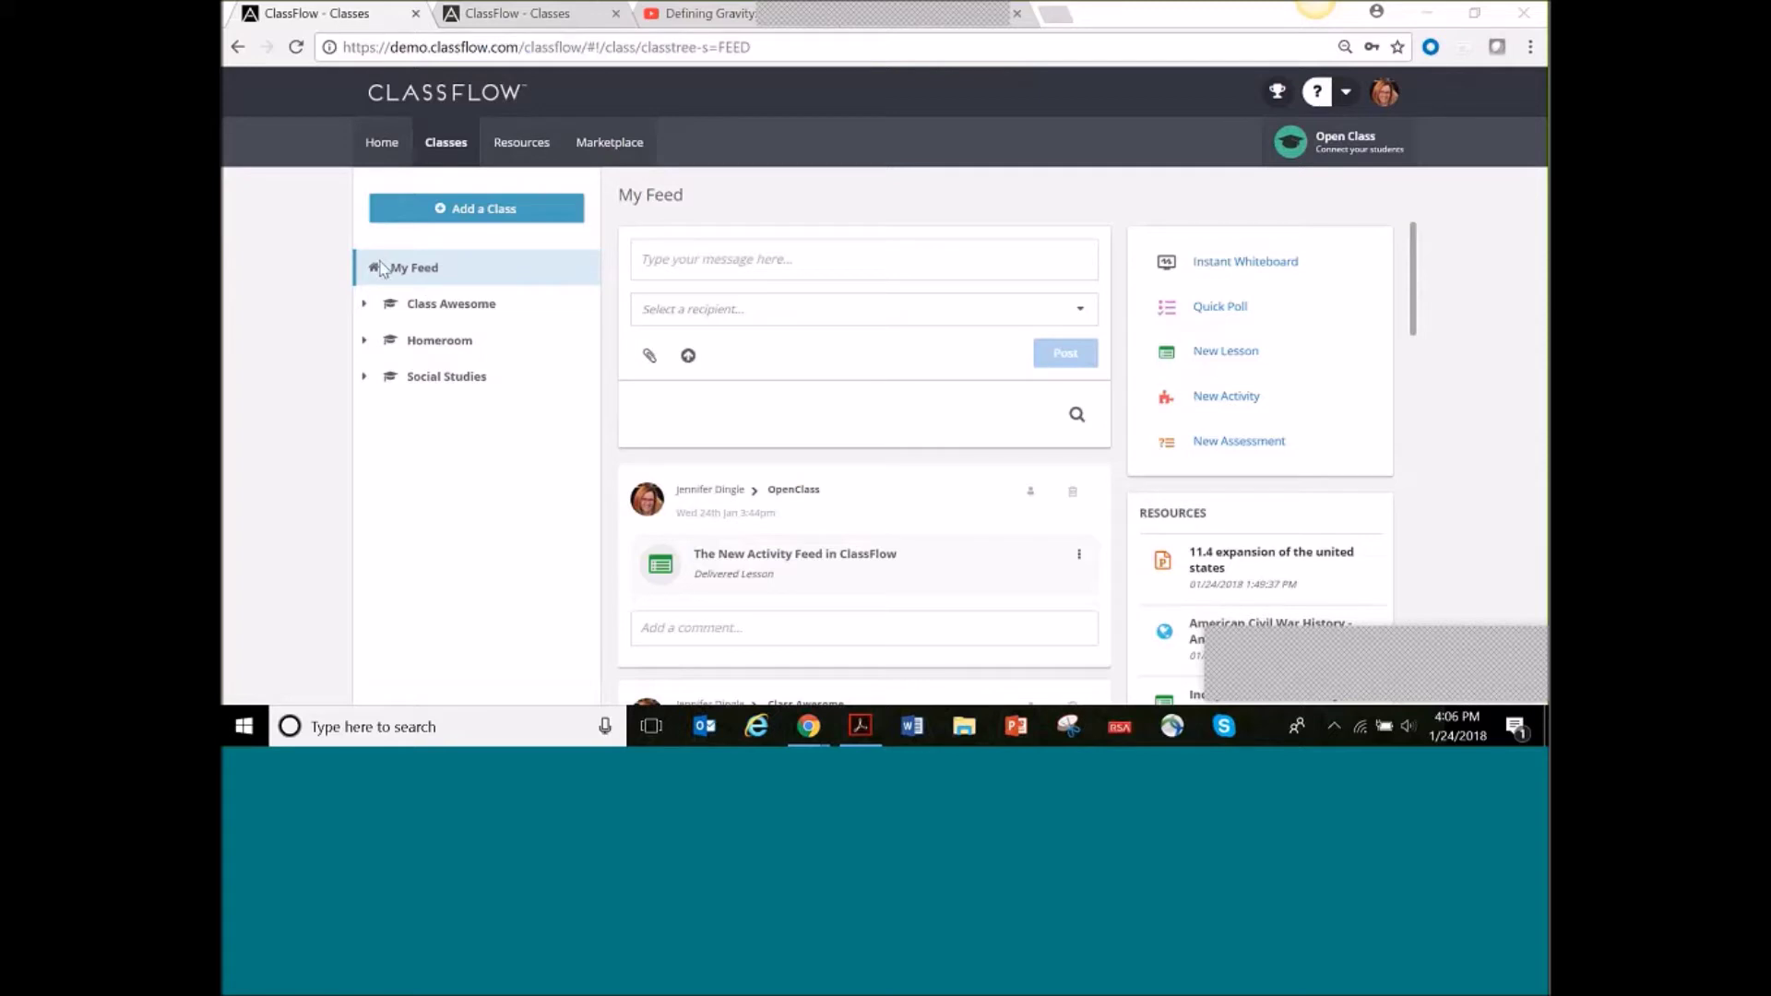
# Scroll My Feed's delivered posts, from 'The New Activity Feed in ClassFlow' to 'Map Skills Test', and select Class Awesome
pyautogui.scroll(-1, 870, 344)
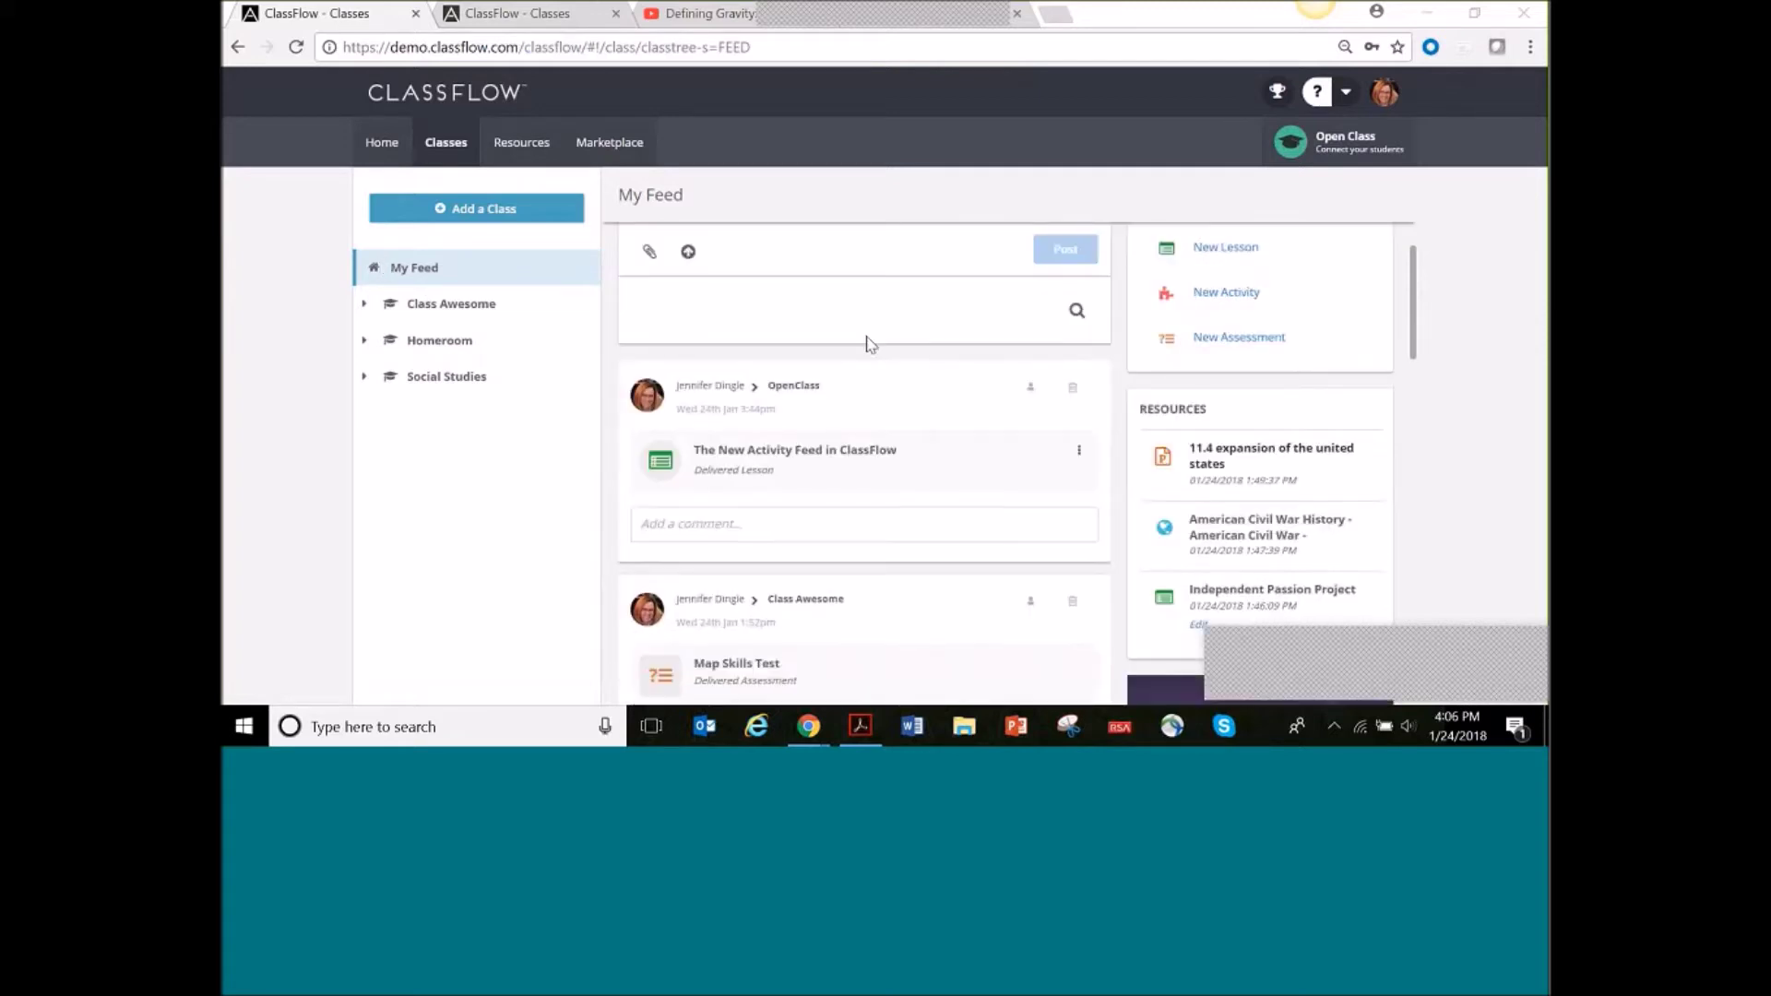
pyautogui.scroll(-1, 773, 305)
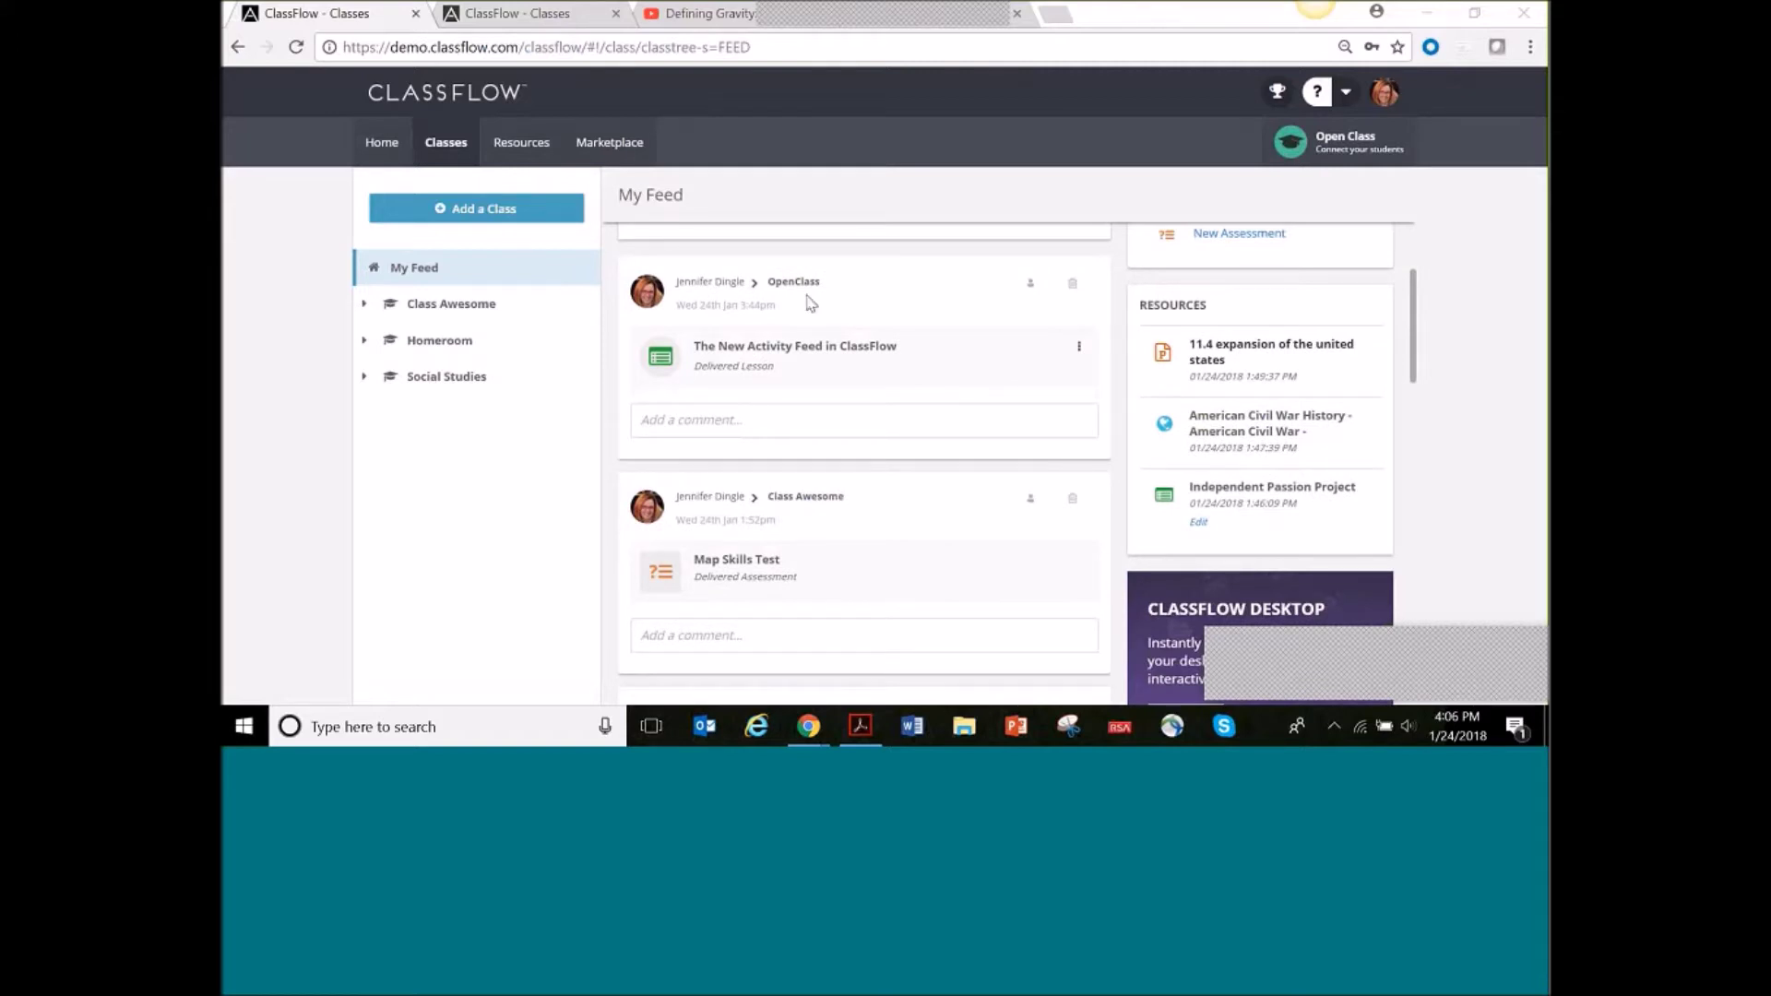
pyautogui.scroll(-10, 830, 482)
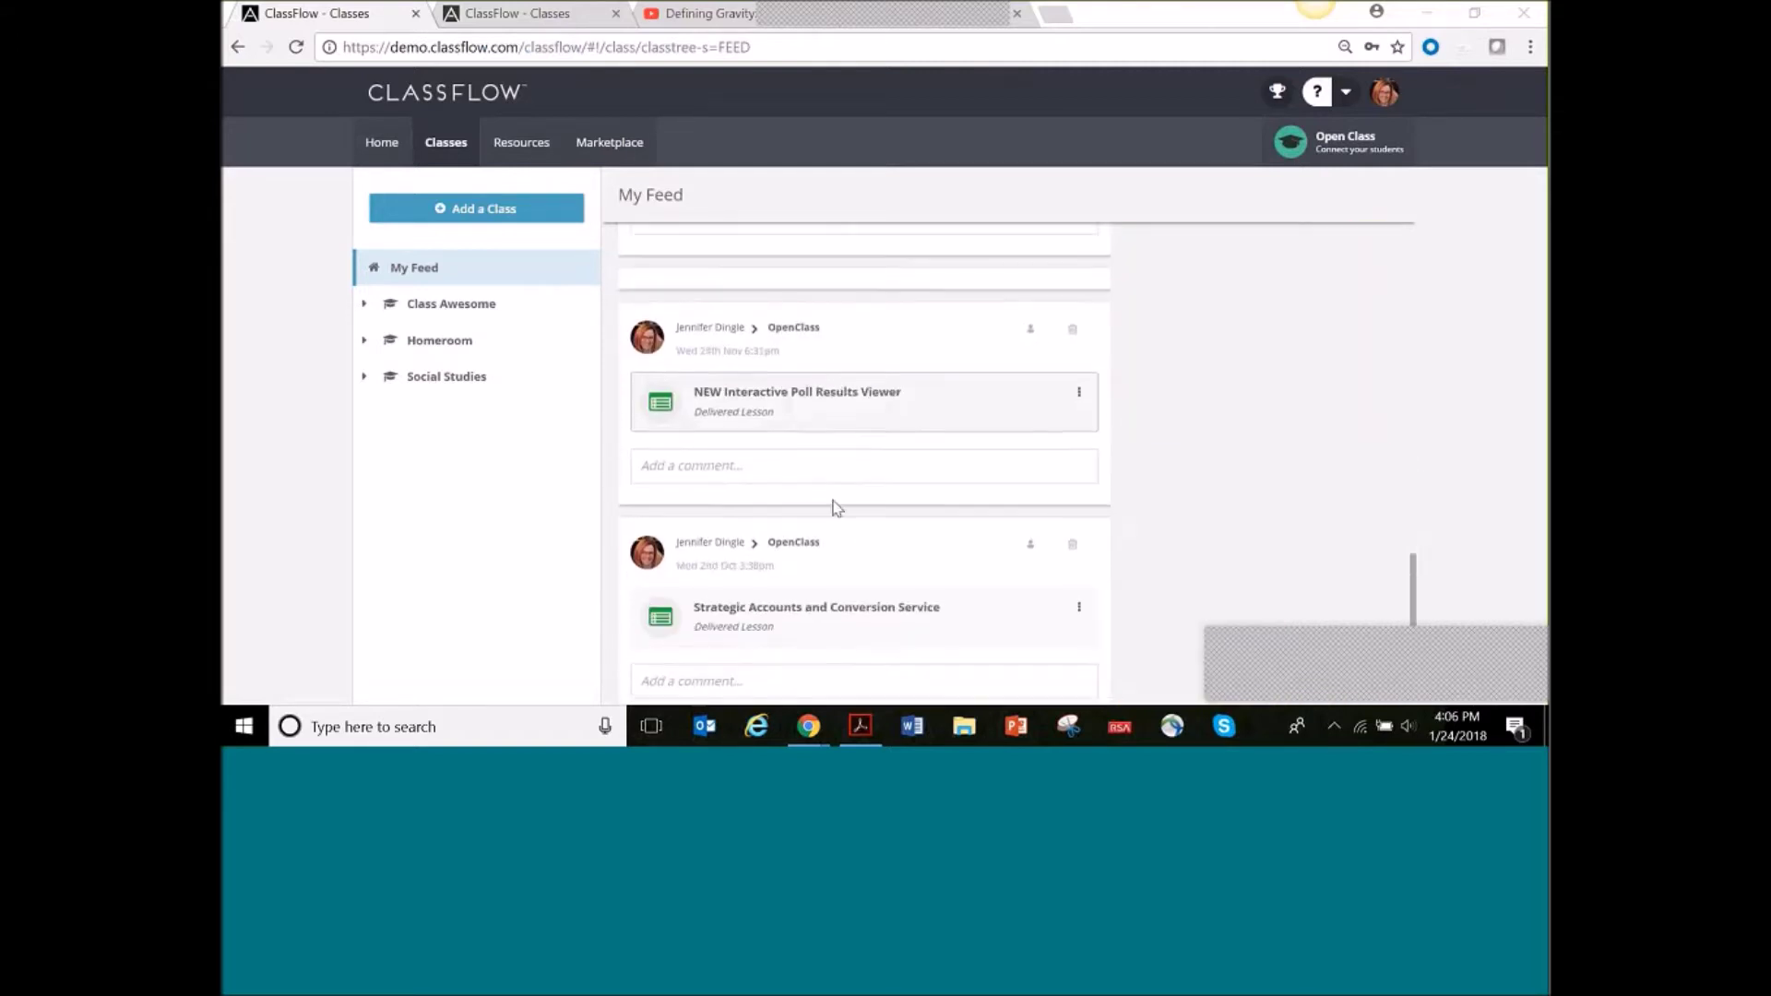
pyautogui.scroll(-3, 830, 506)
pyautogui.scroll(4, 904, 534)
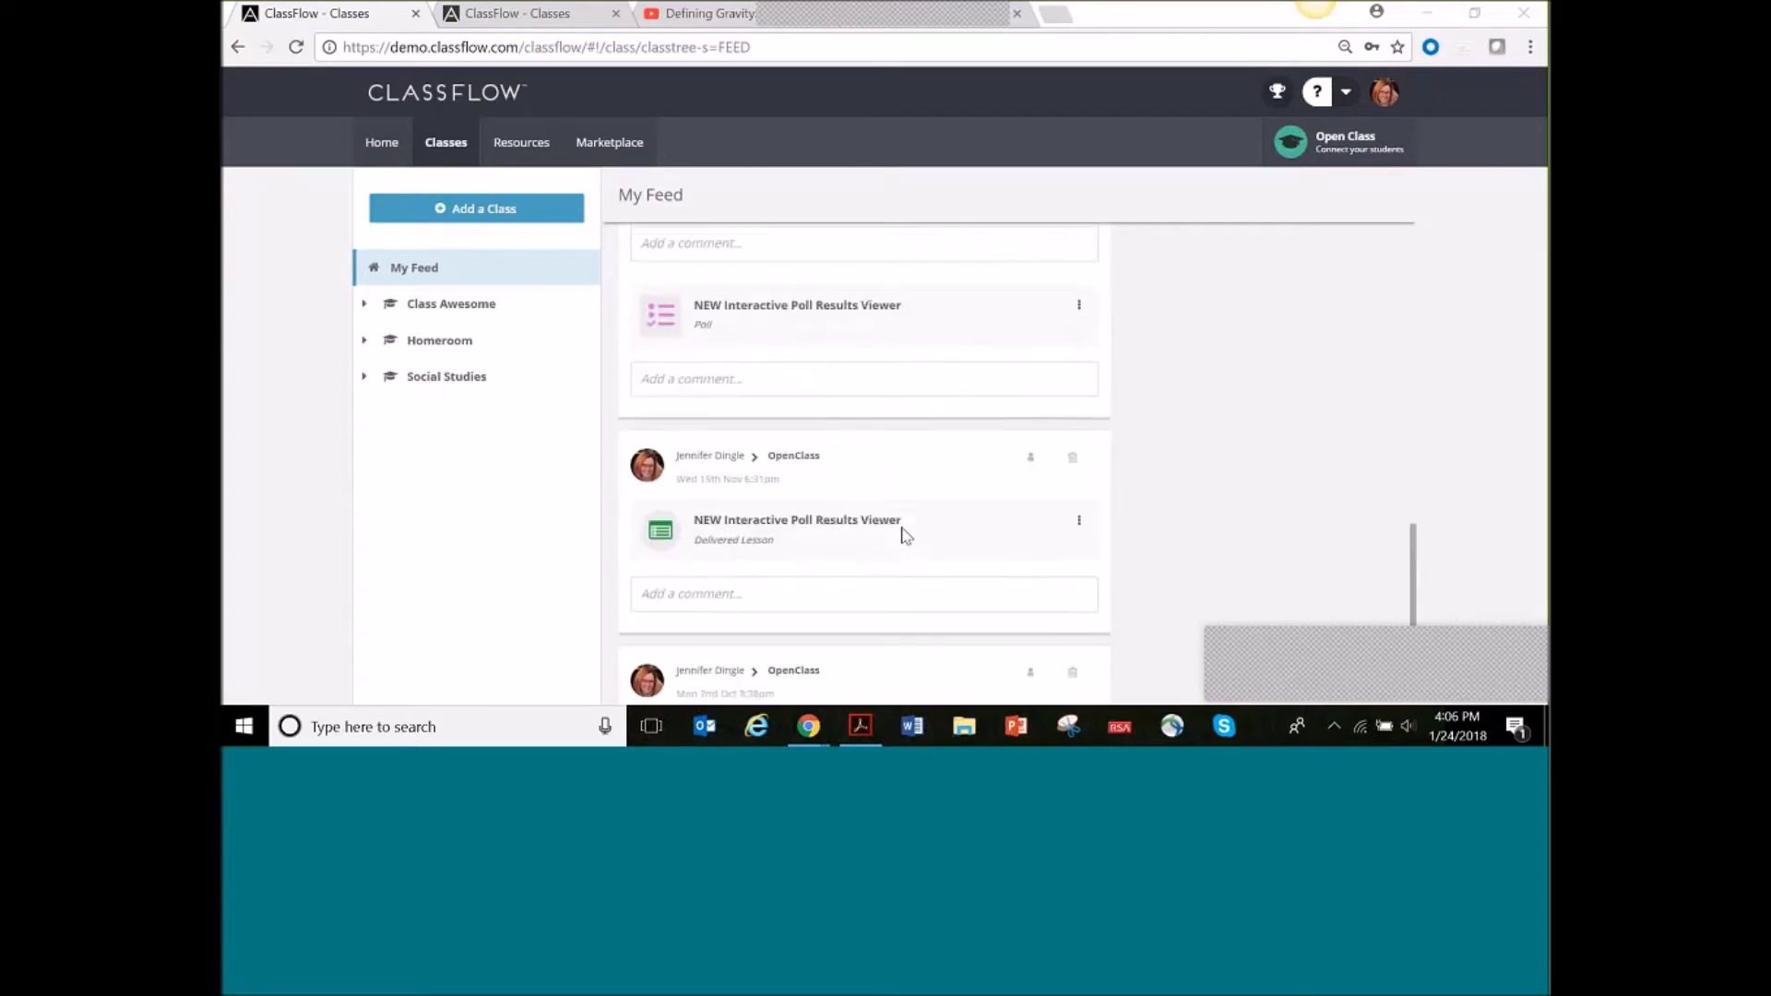
pyautogui.scroll(5, 899, 531)
pyautogui.scroll(3, 894, 526)
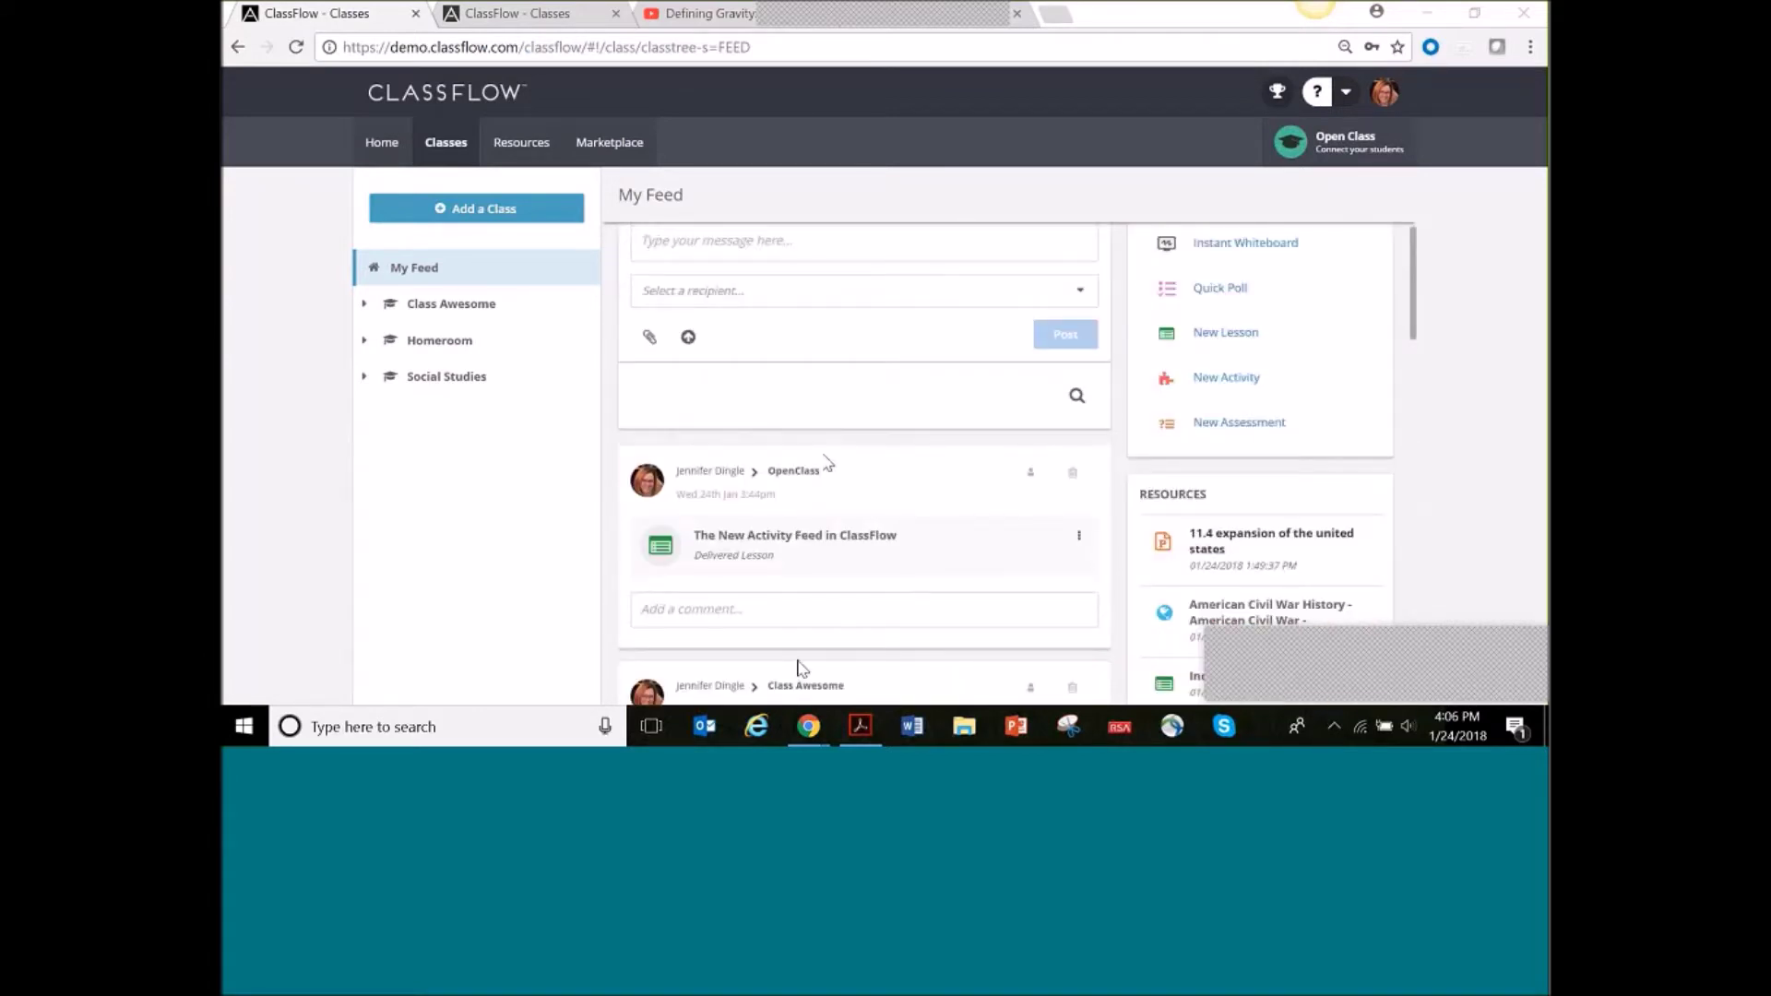
pyautogui.scroll(-1, 818, 454)
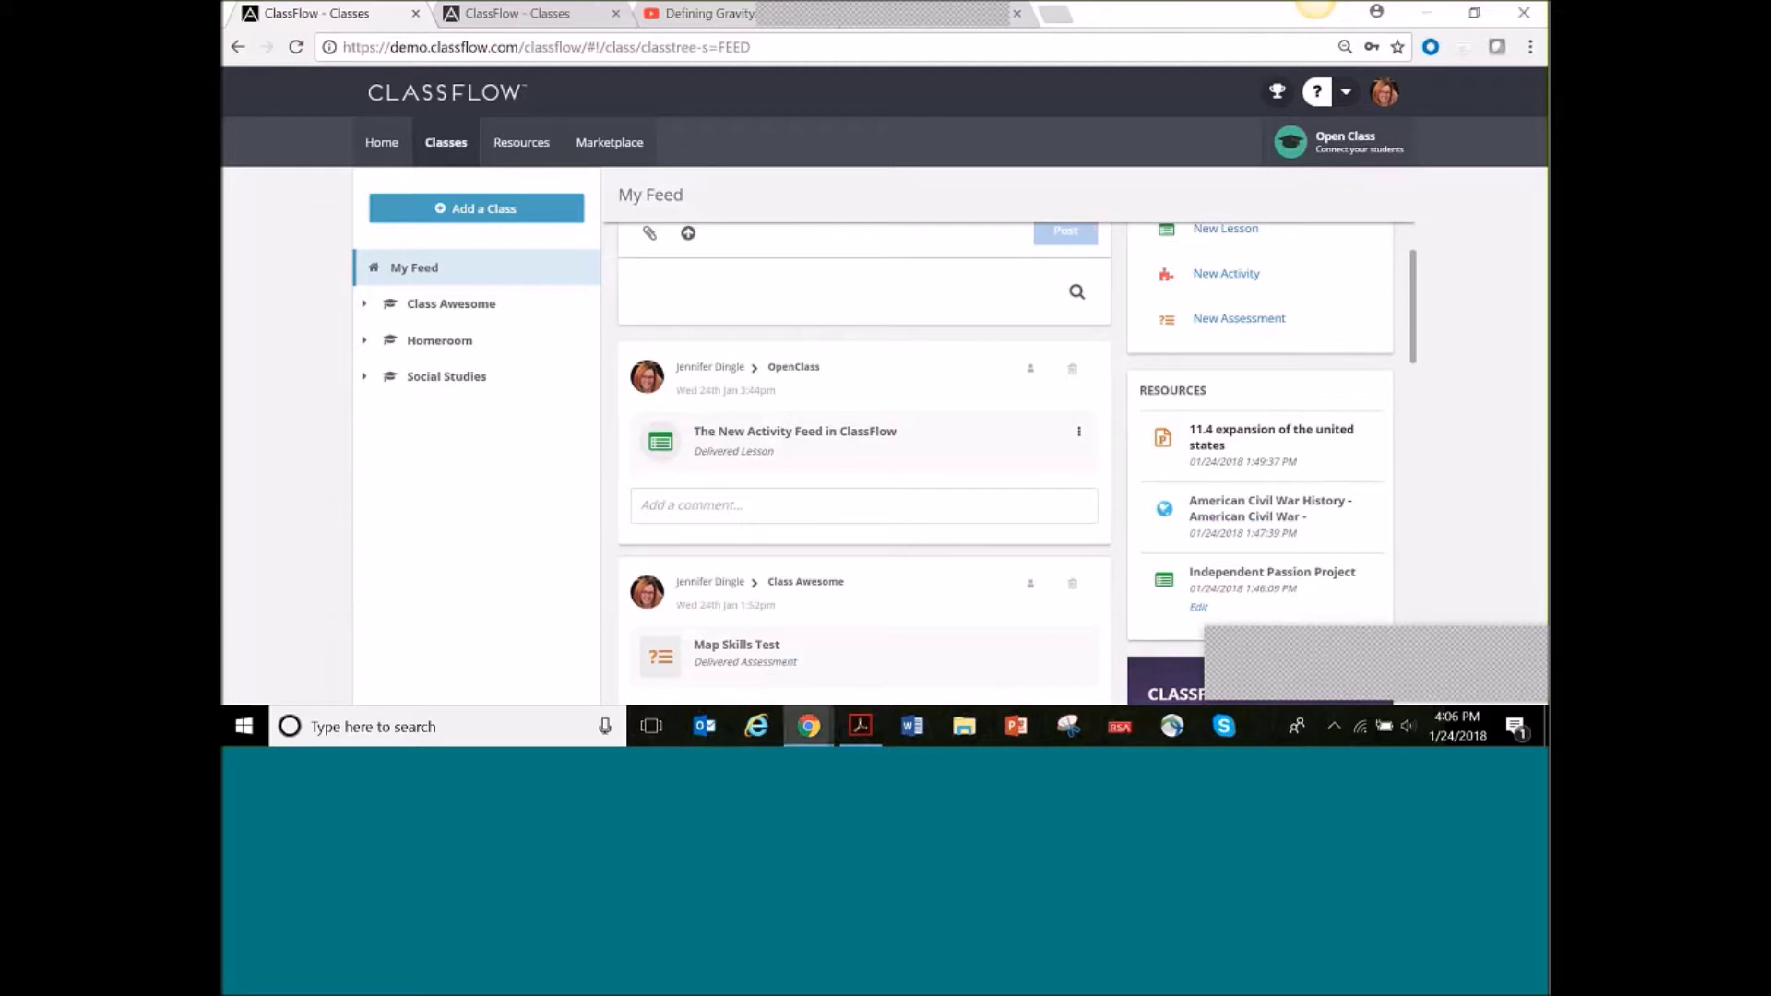
pyautogui.click(472, 311)
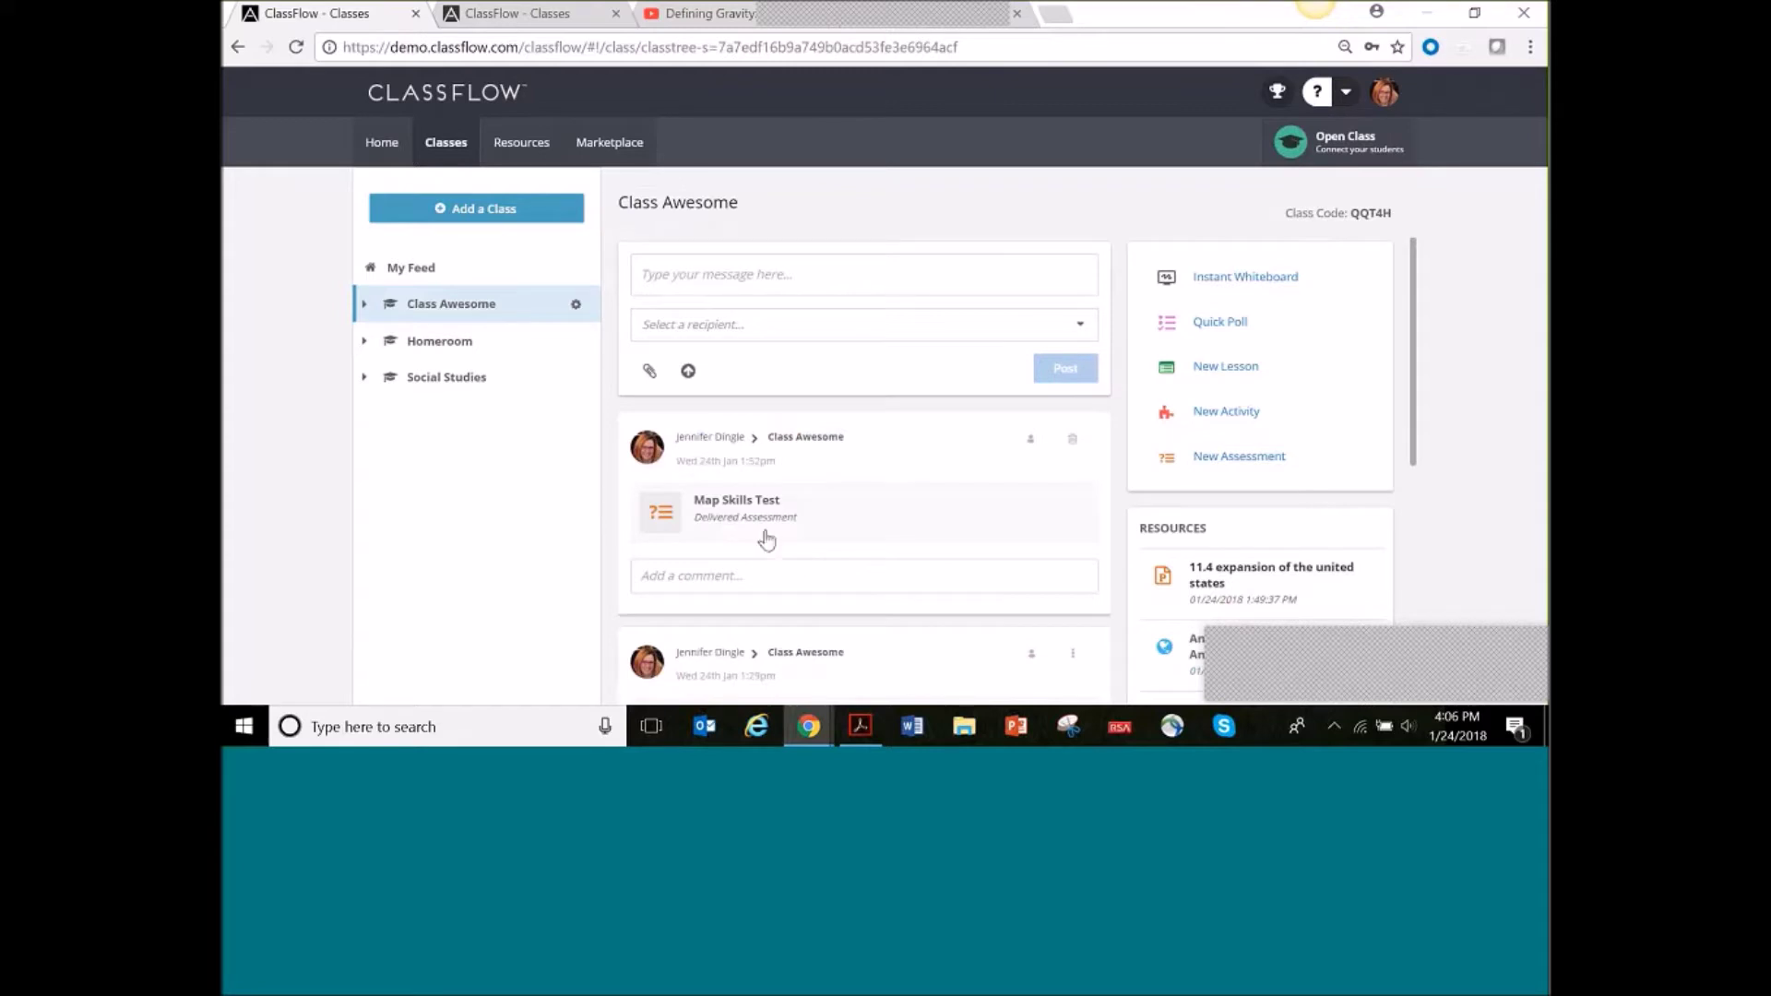
# Scroll Class Awesome's feed past the Map Skills Test to the Physical vs Chemical Change lesson
pyautogui.scroll(-2, 948, 467)
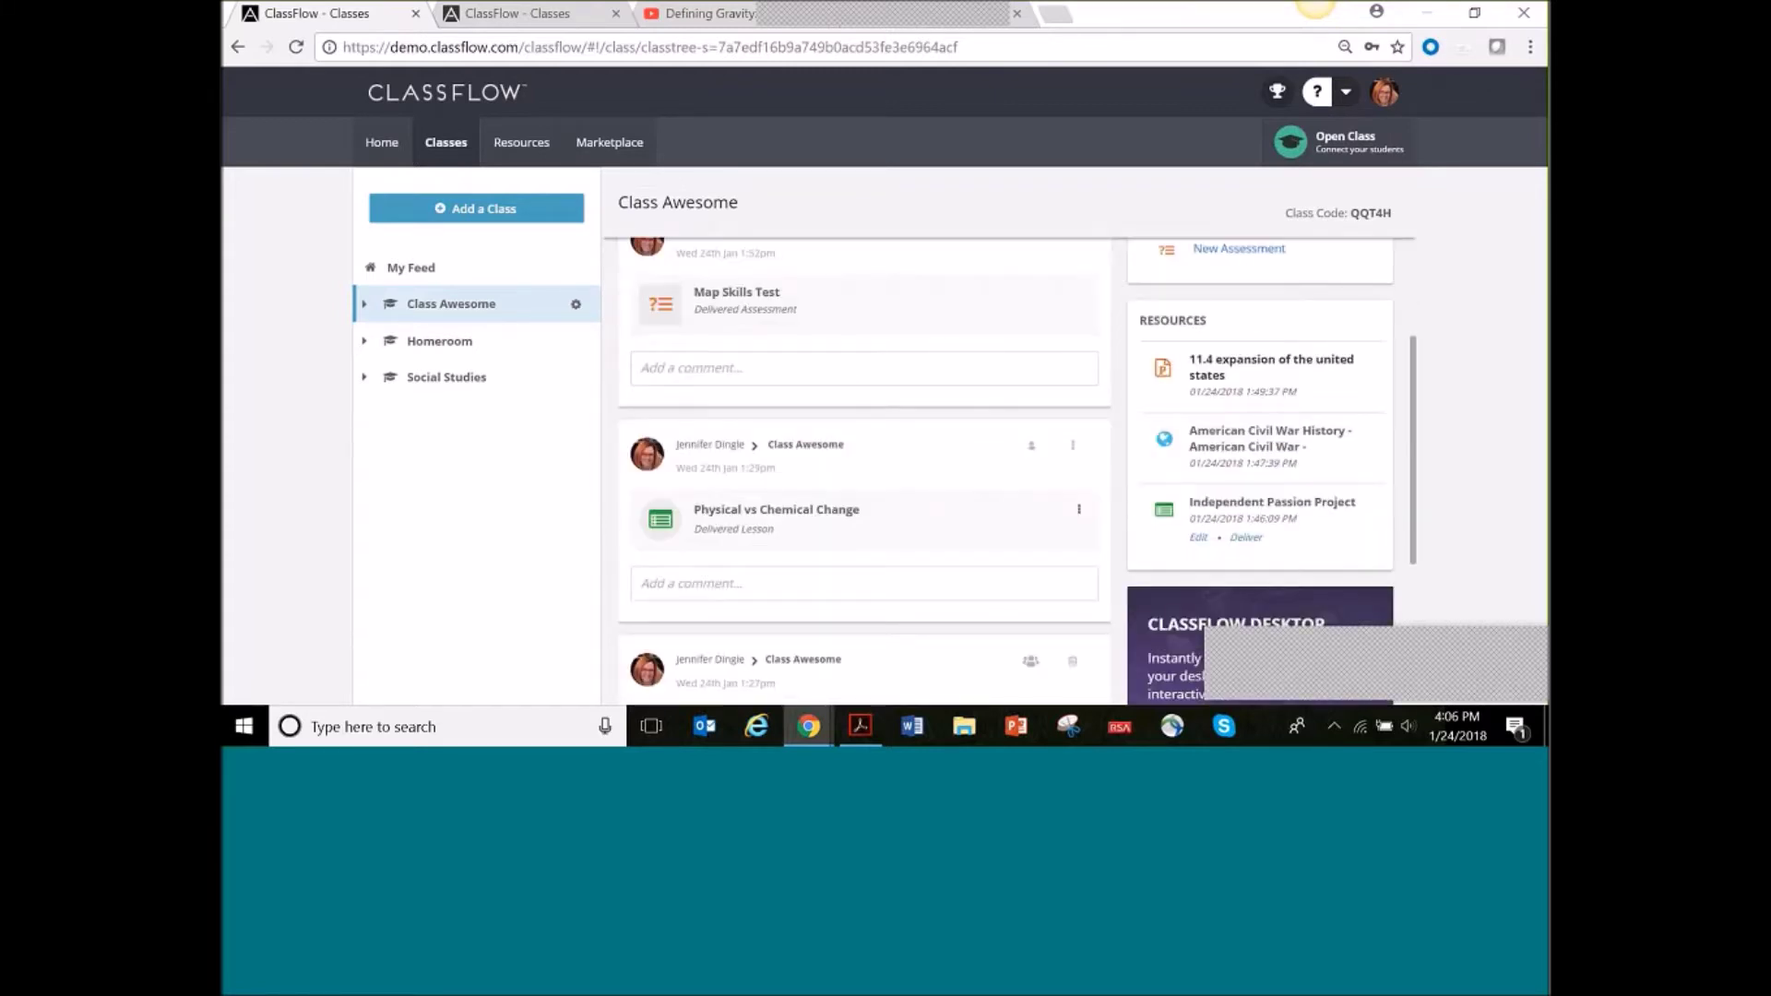
pyautogui.scroll(-3, 921, 526)
pyautogui.scroll(5, 830, 461)
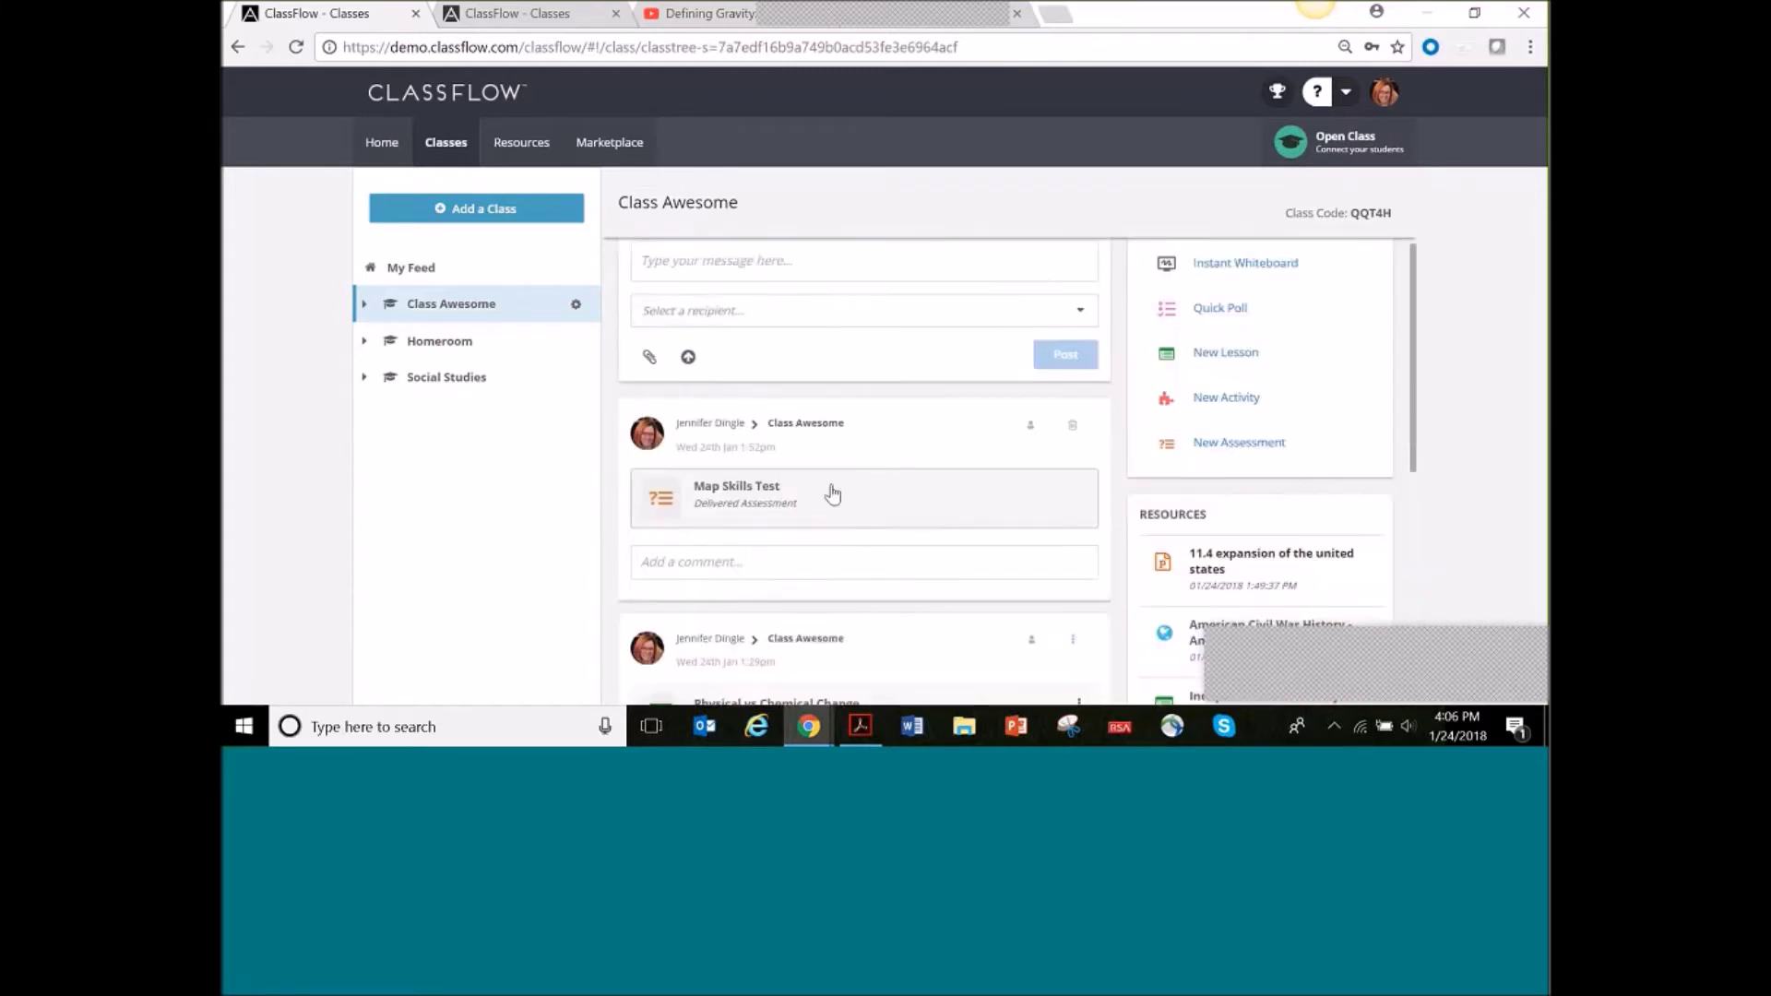
pyautogui.scroll(1, 835, 489)
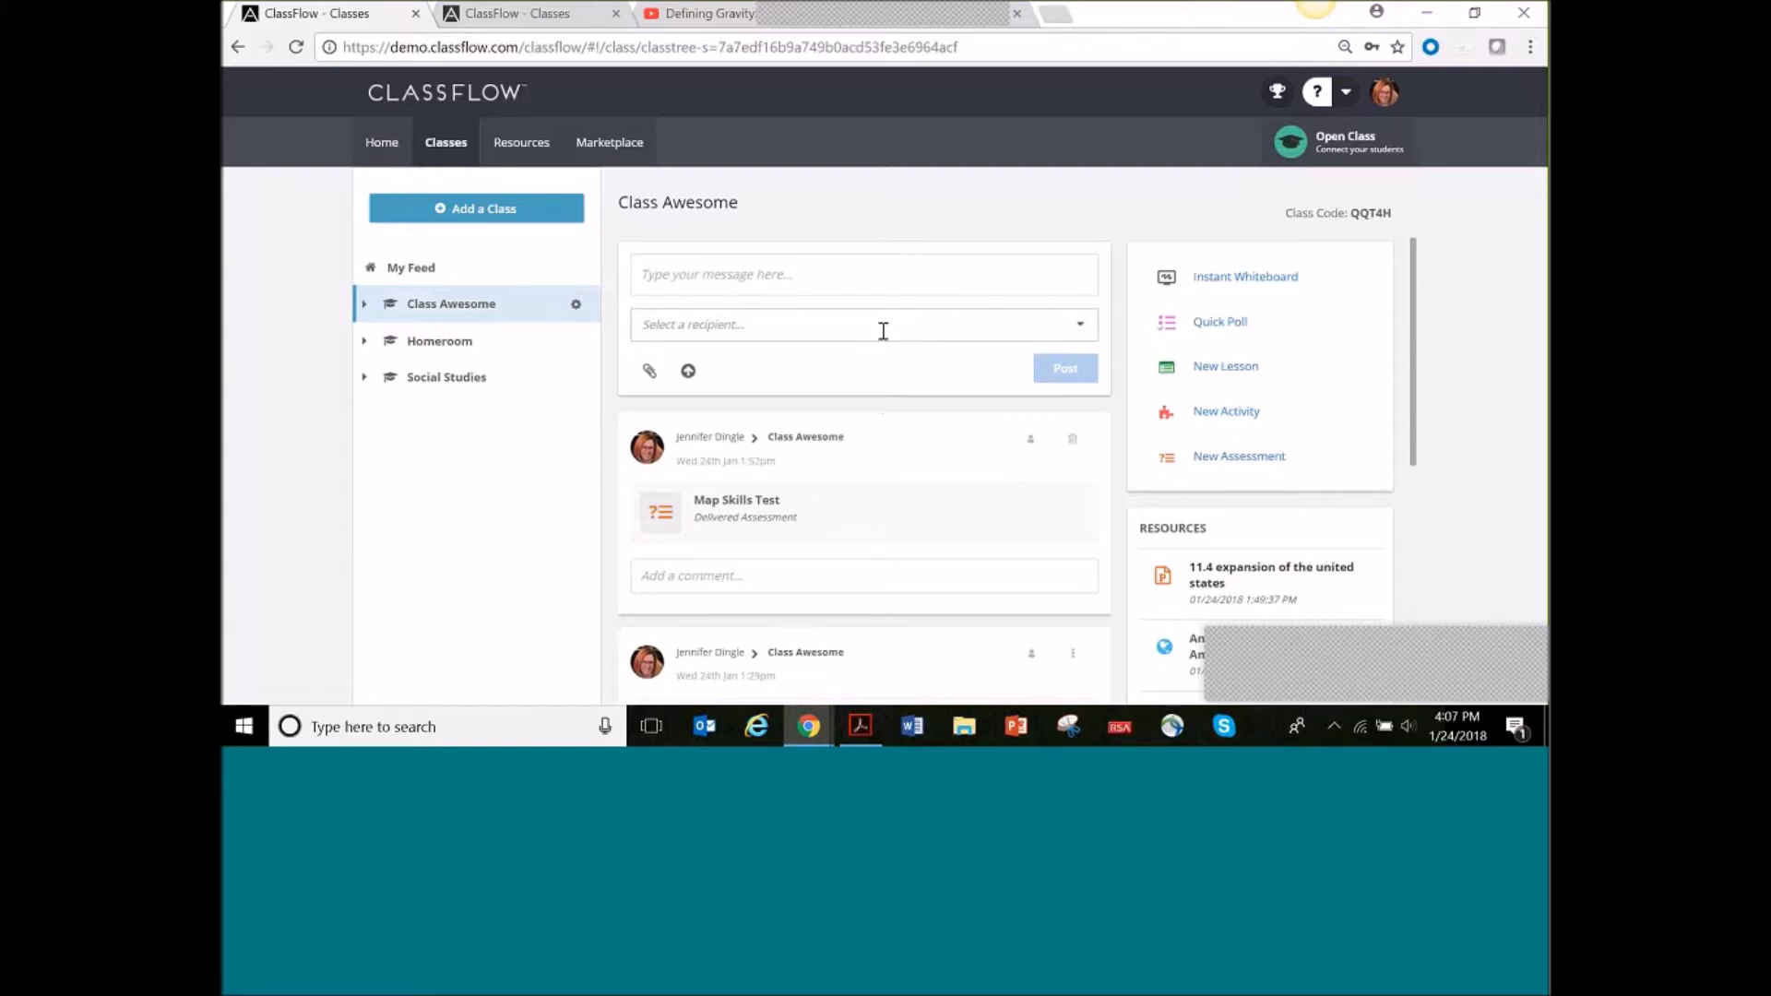
pyautogui.scroll(-1, 882, 328)
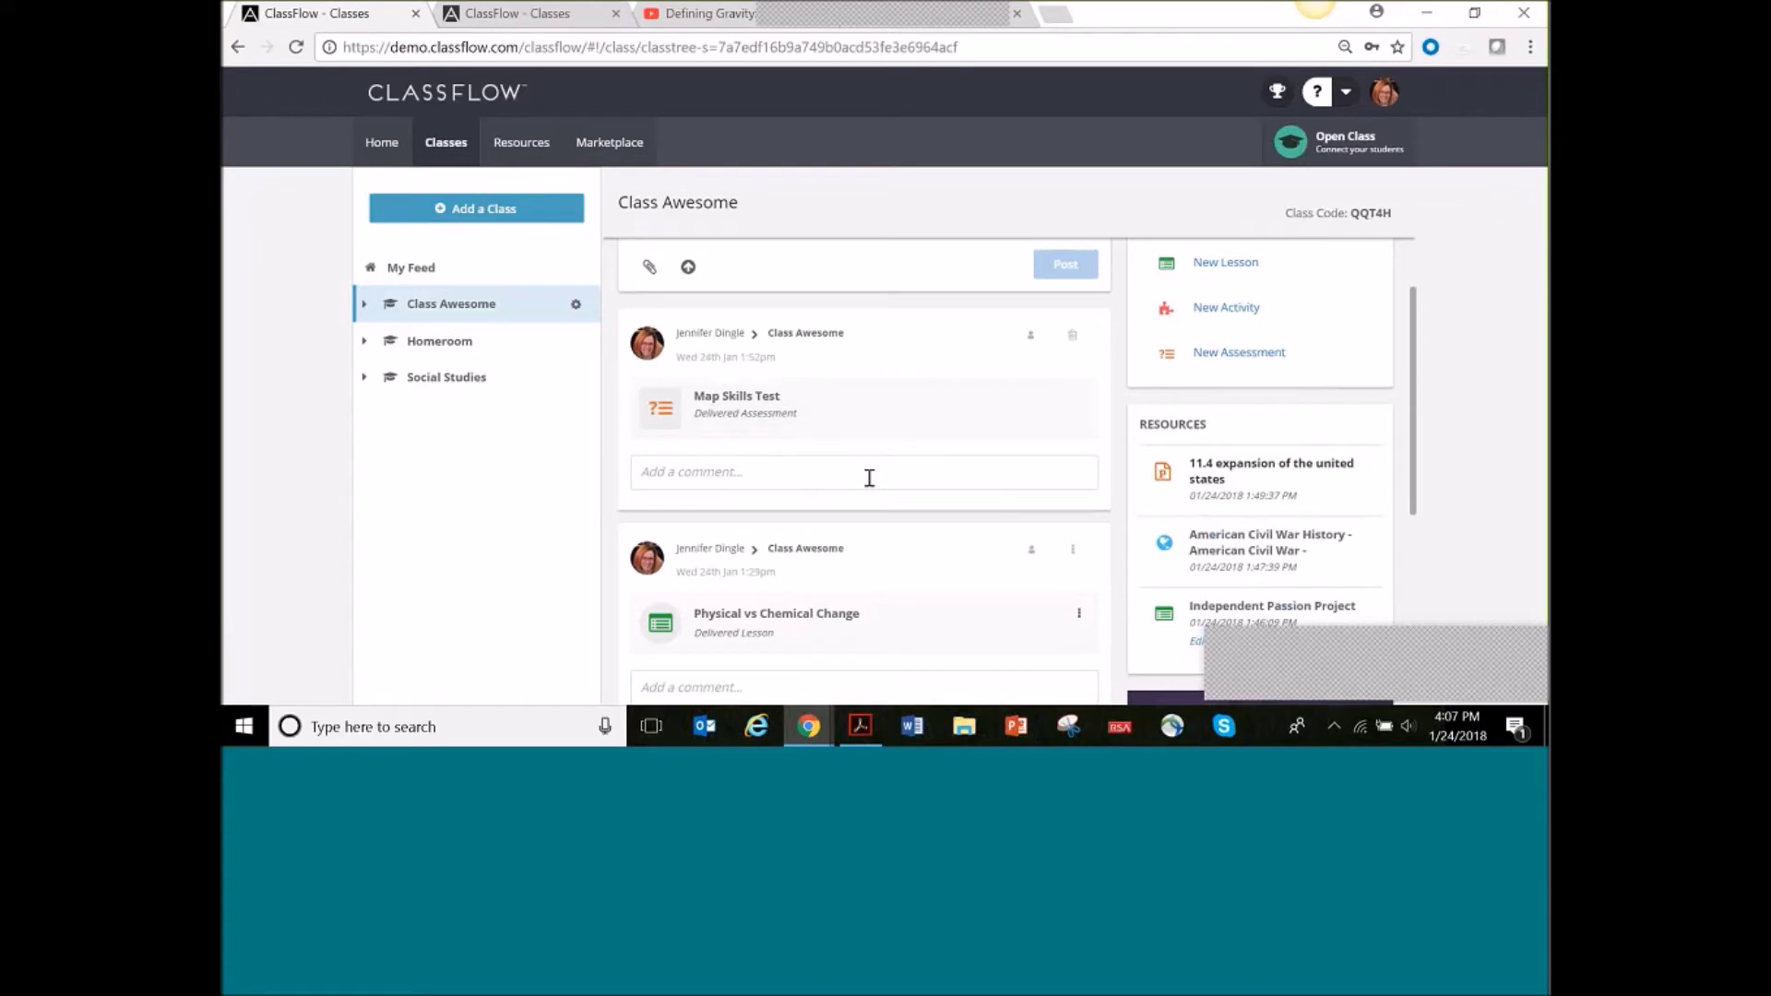
pyautogui.scroll(-1, 869, 477)
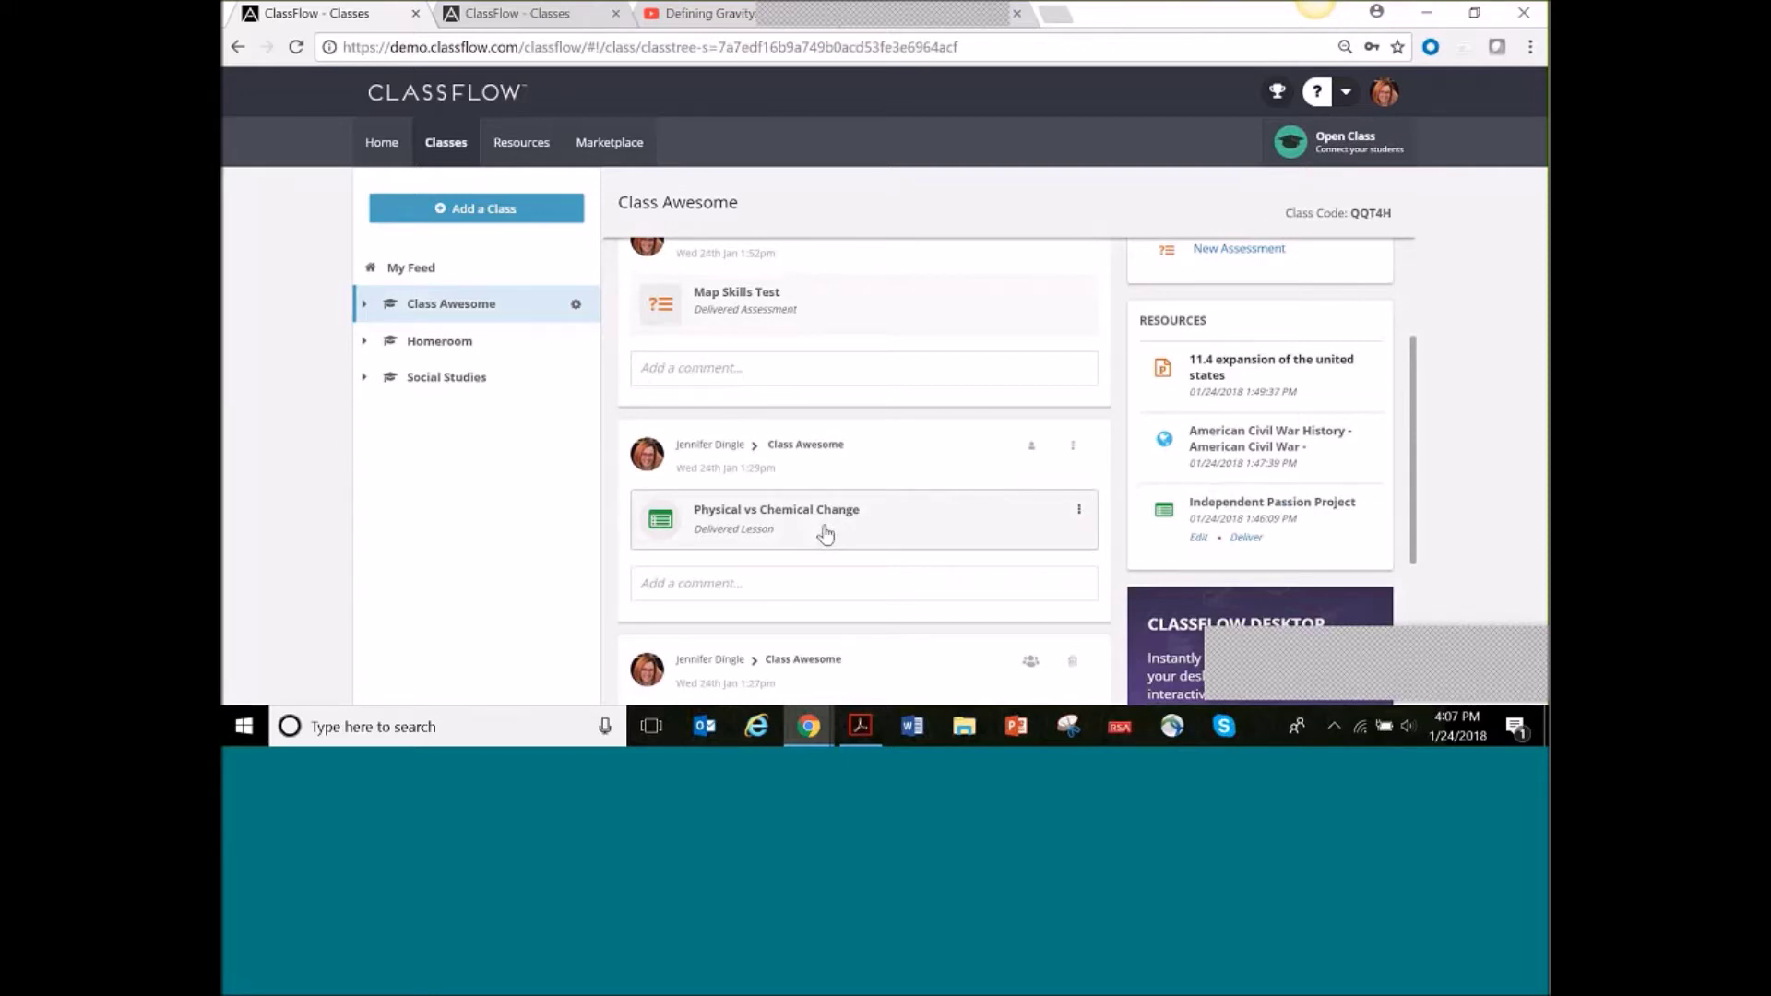
pyautogui.scroll(3, 876, 470)
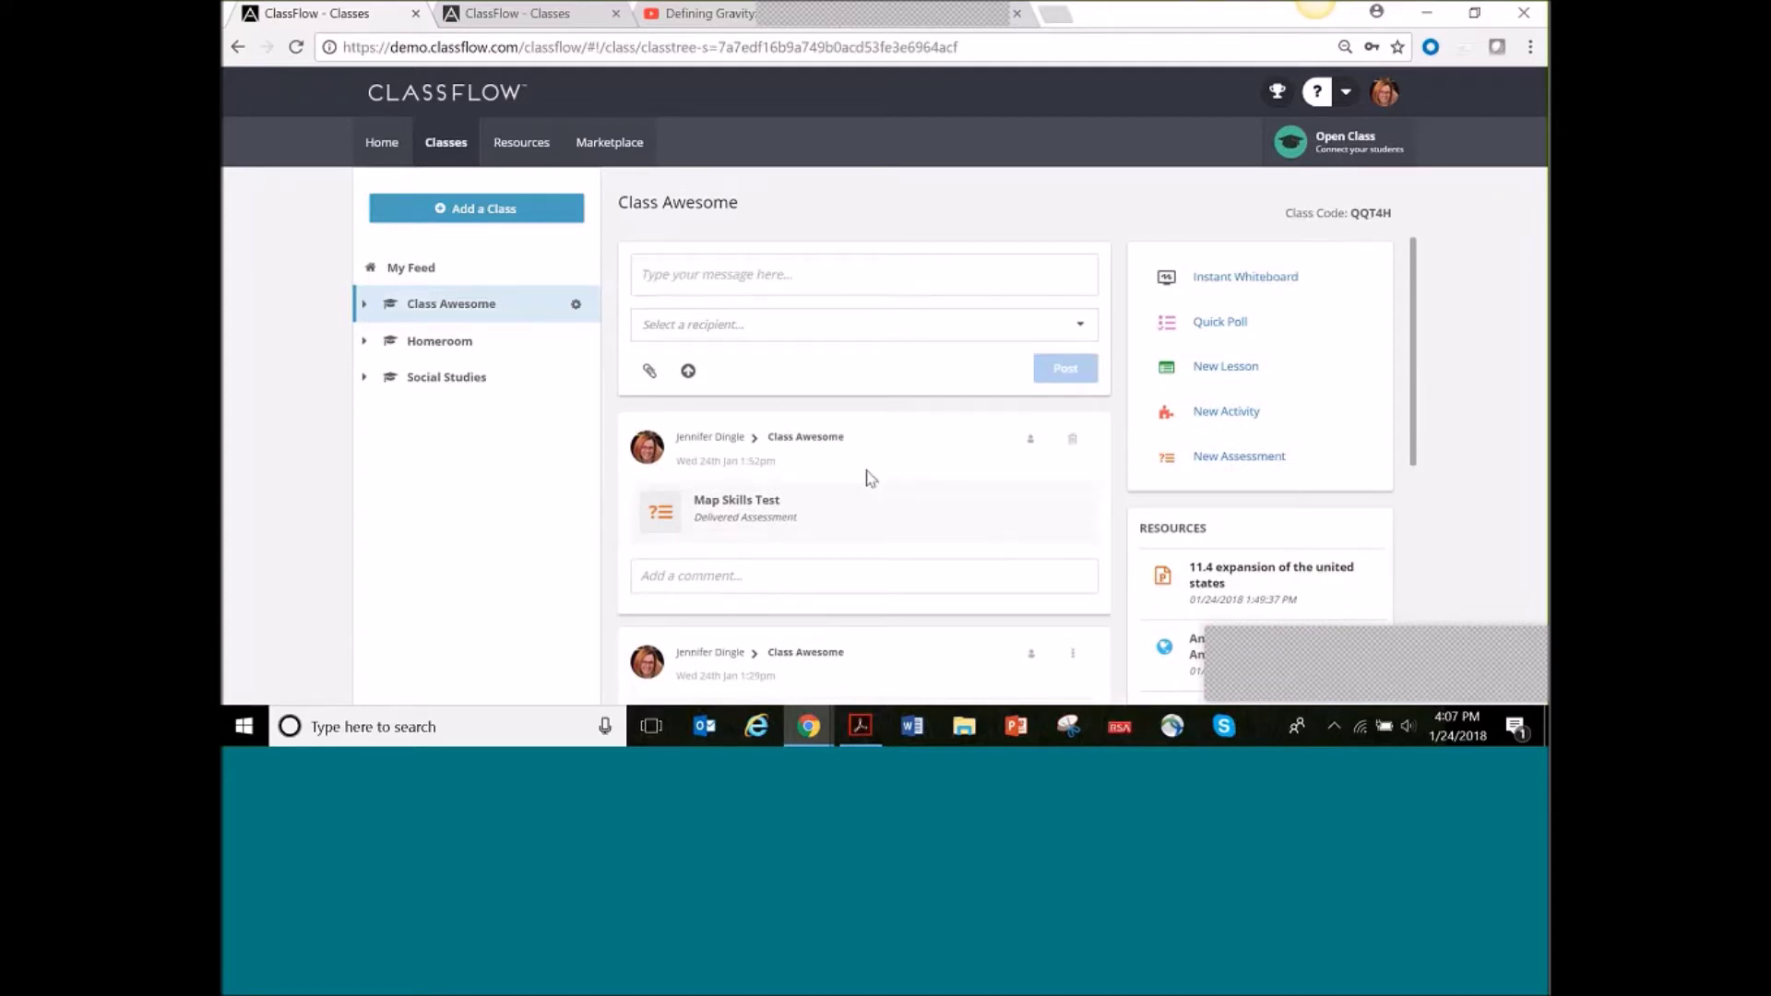
pyautogui.scroll(-3, 862, 479)
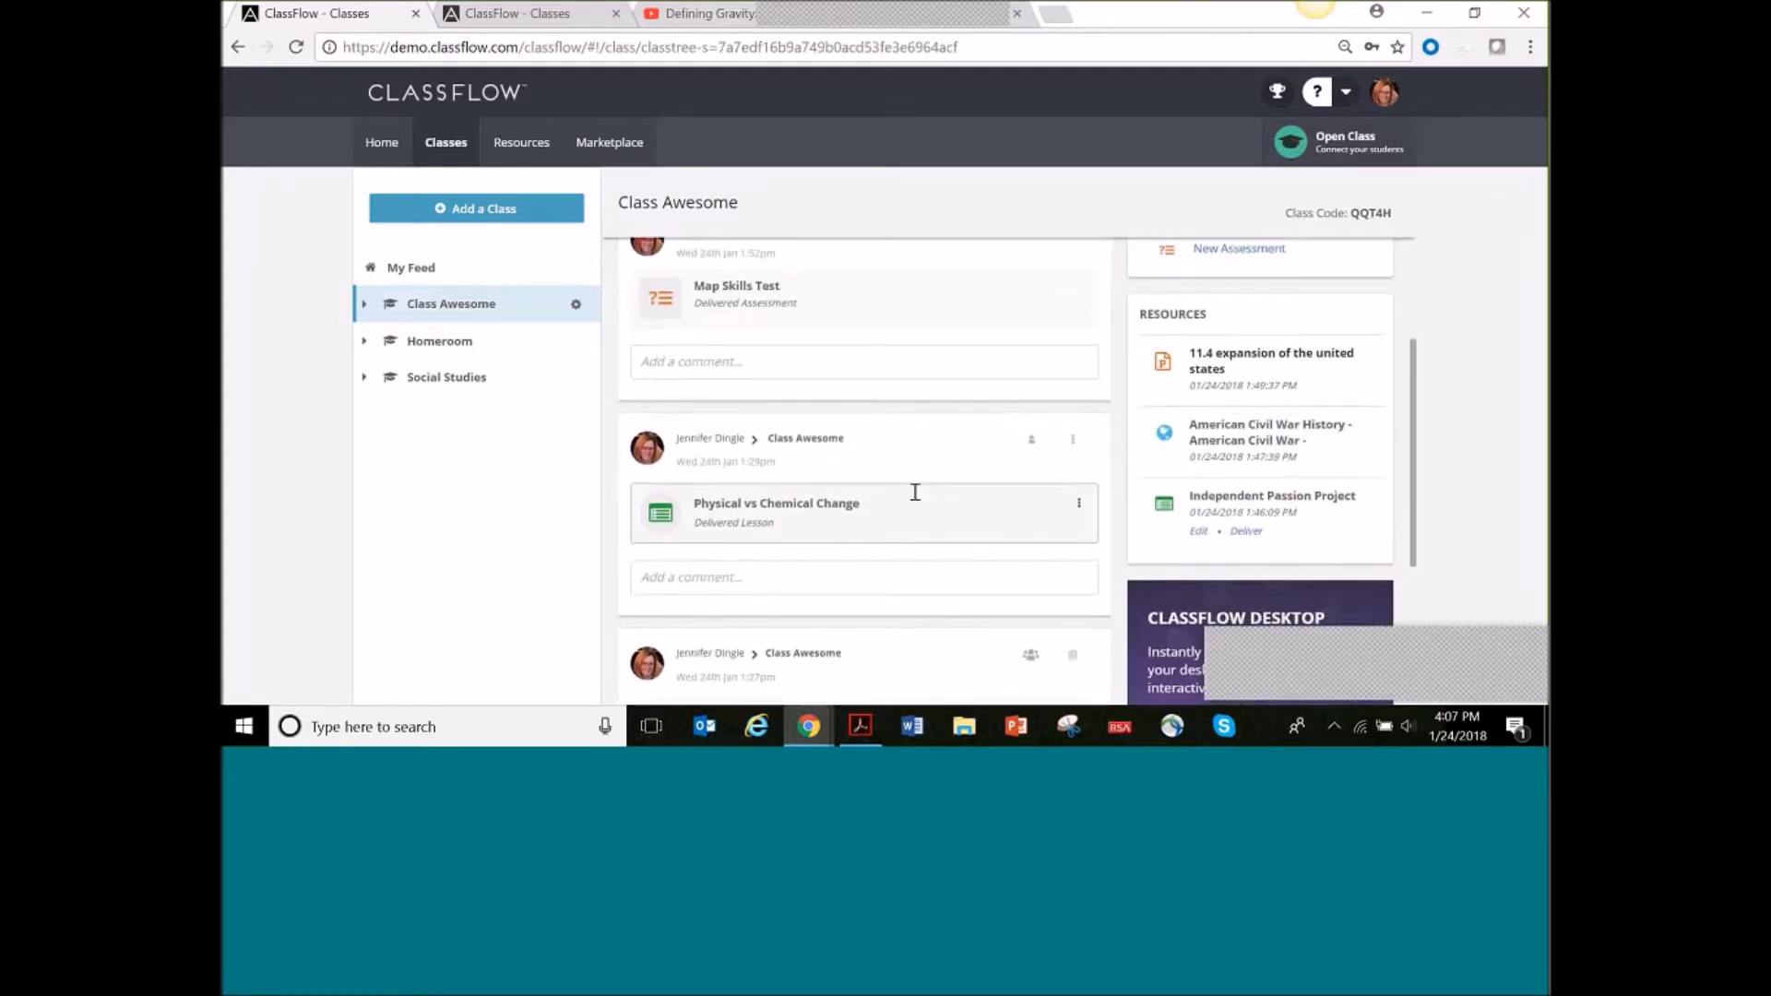
pyautogui.scroll(-5, 913, 495)
pyautogui.scroll(5, 948, 474)
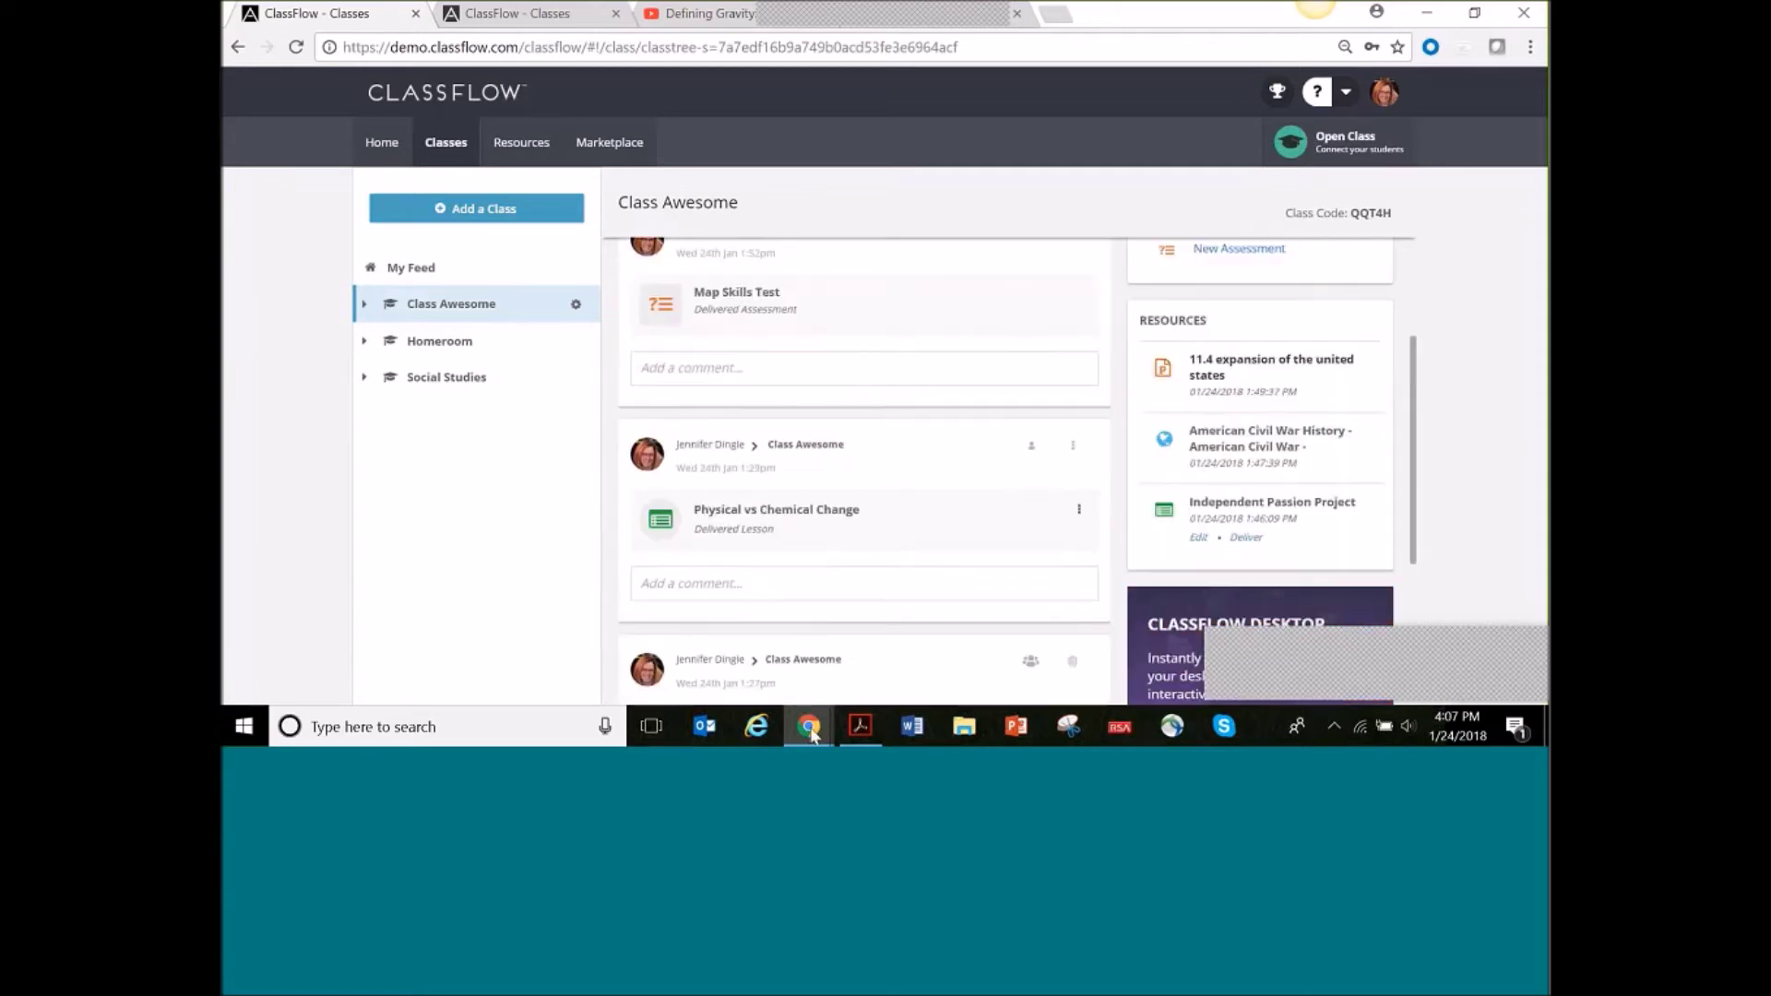
# Bring the second Chrome window forward, reload it, and load the autocompleted ClassFlow demo address
pyautogui.moveTo(809, 729)
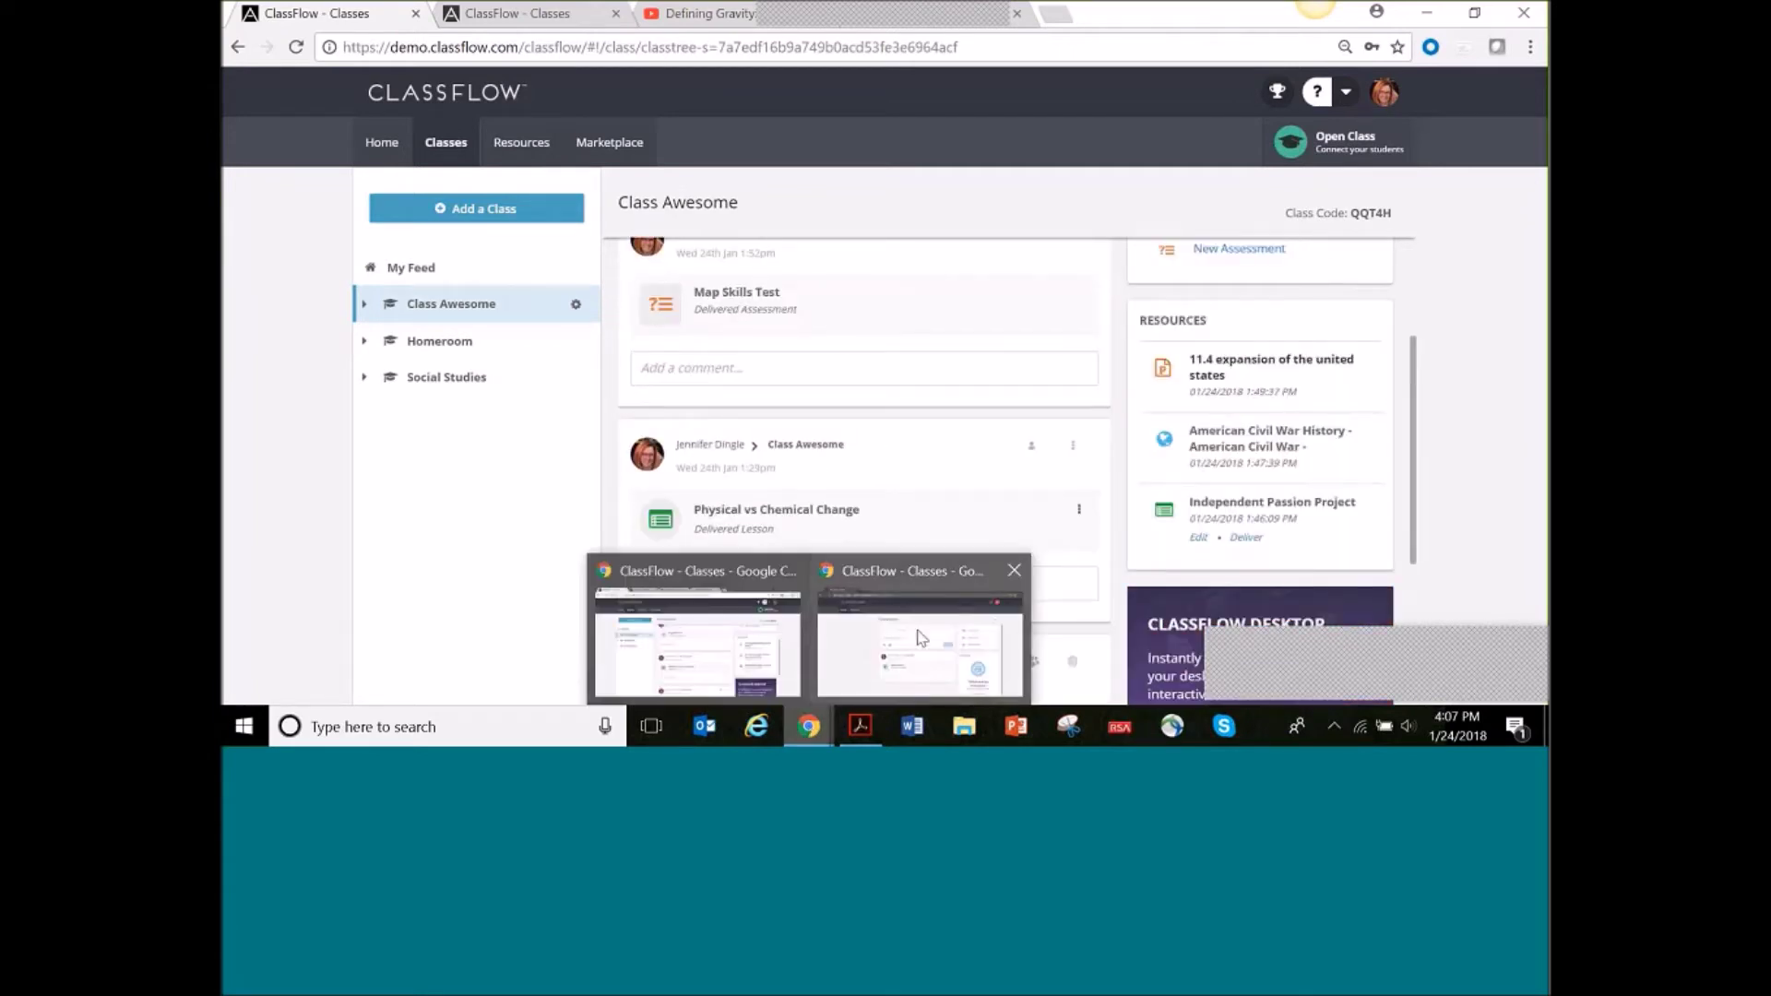
pyautogui.click(920, 636)
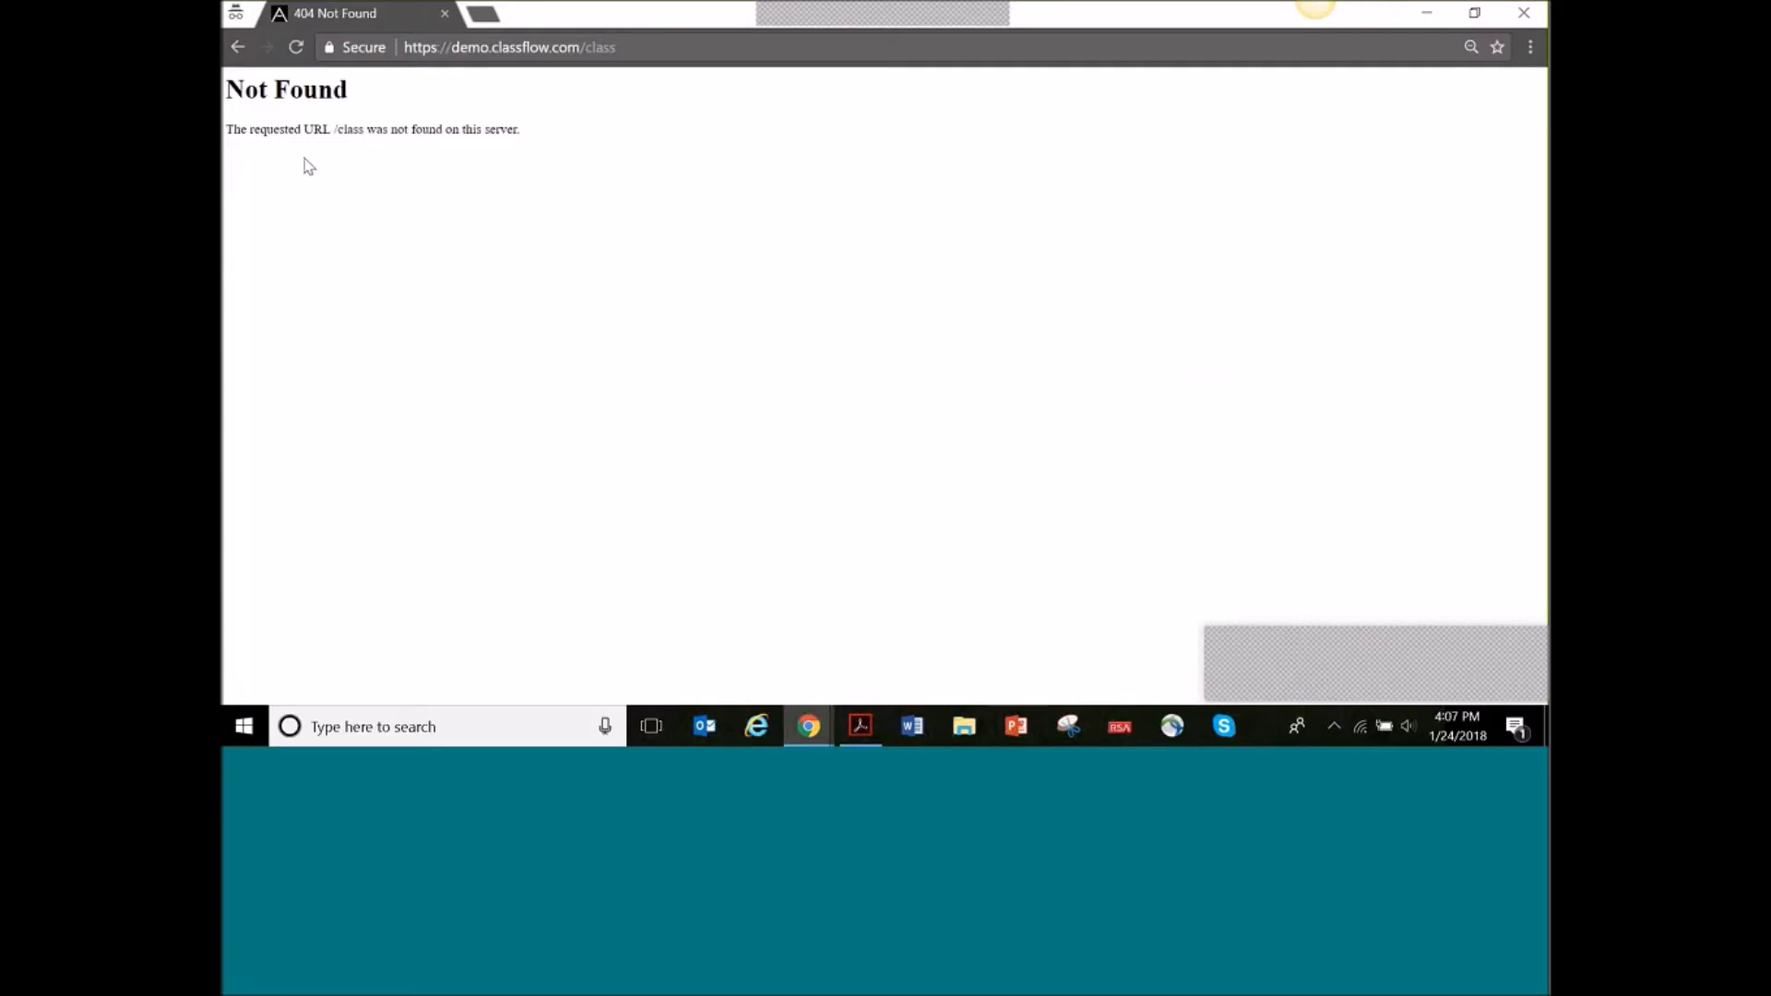
pyautogui.click(297, 49)
pyautogui.click(516, 48)
pyautogui.write('demo')
pyautogui.press('Return')
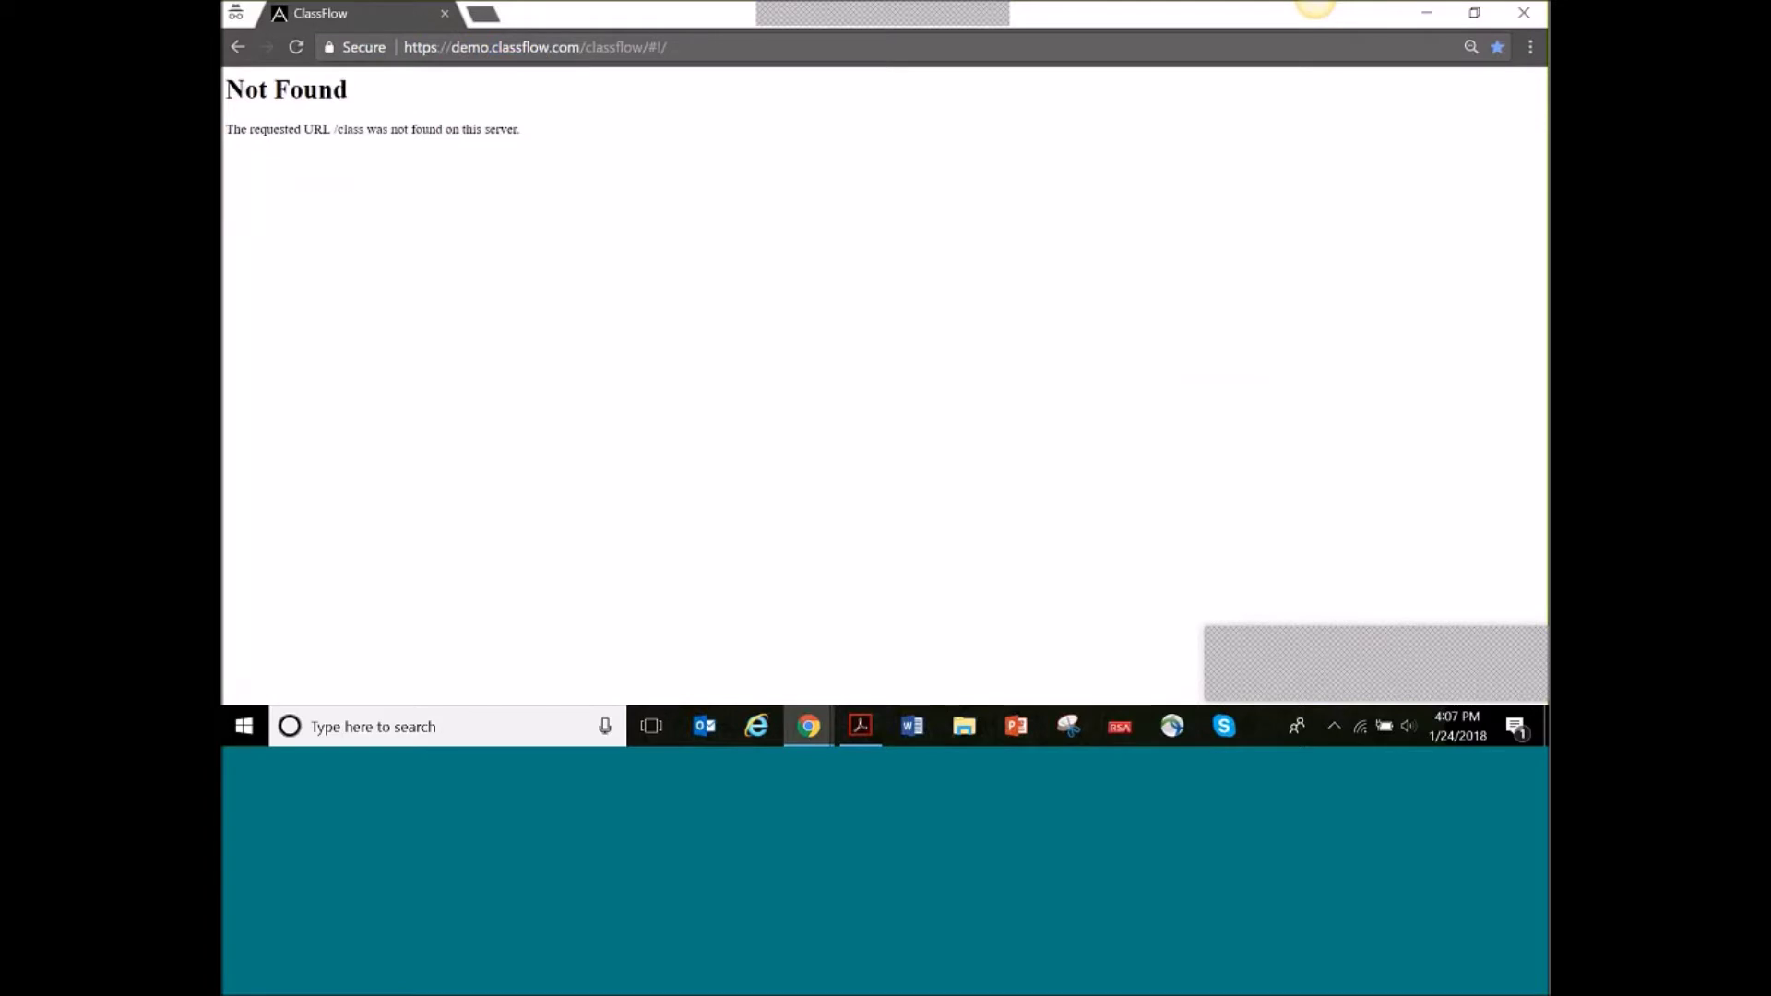
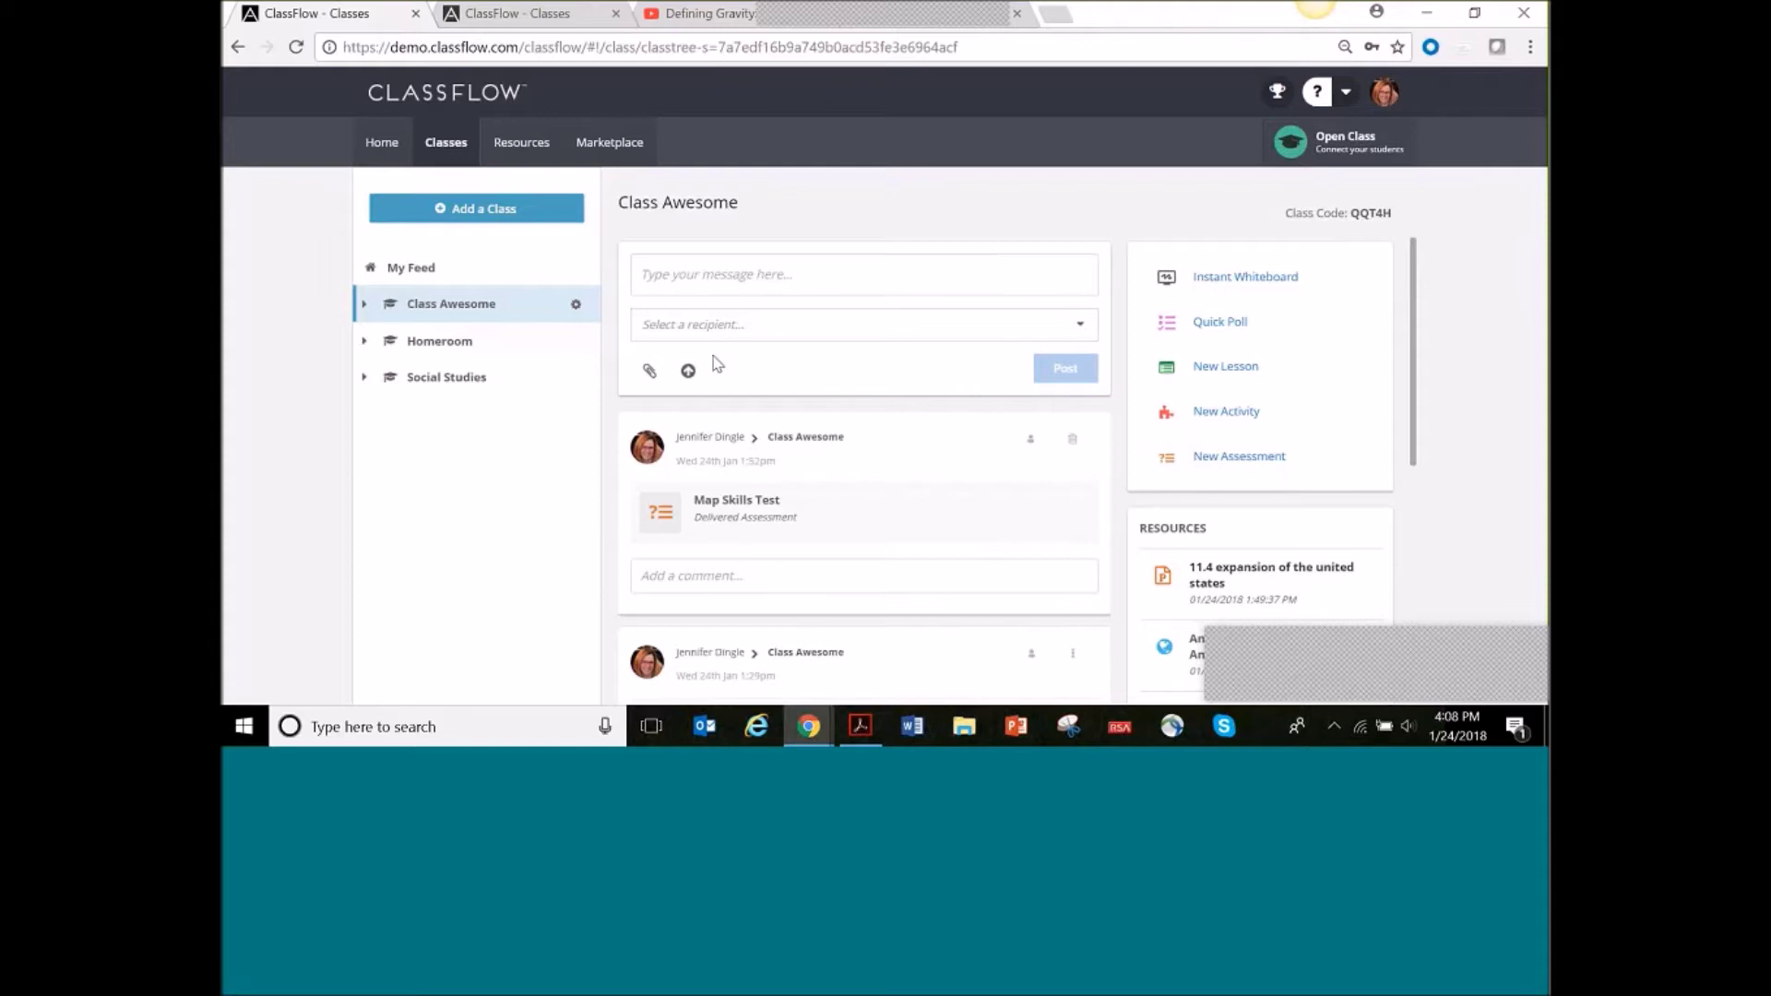
# Open and cancel both the saved-resource attachment chooser and the file upload picker
pyautogui.click(646, 374)
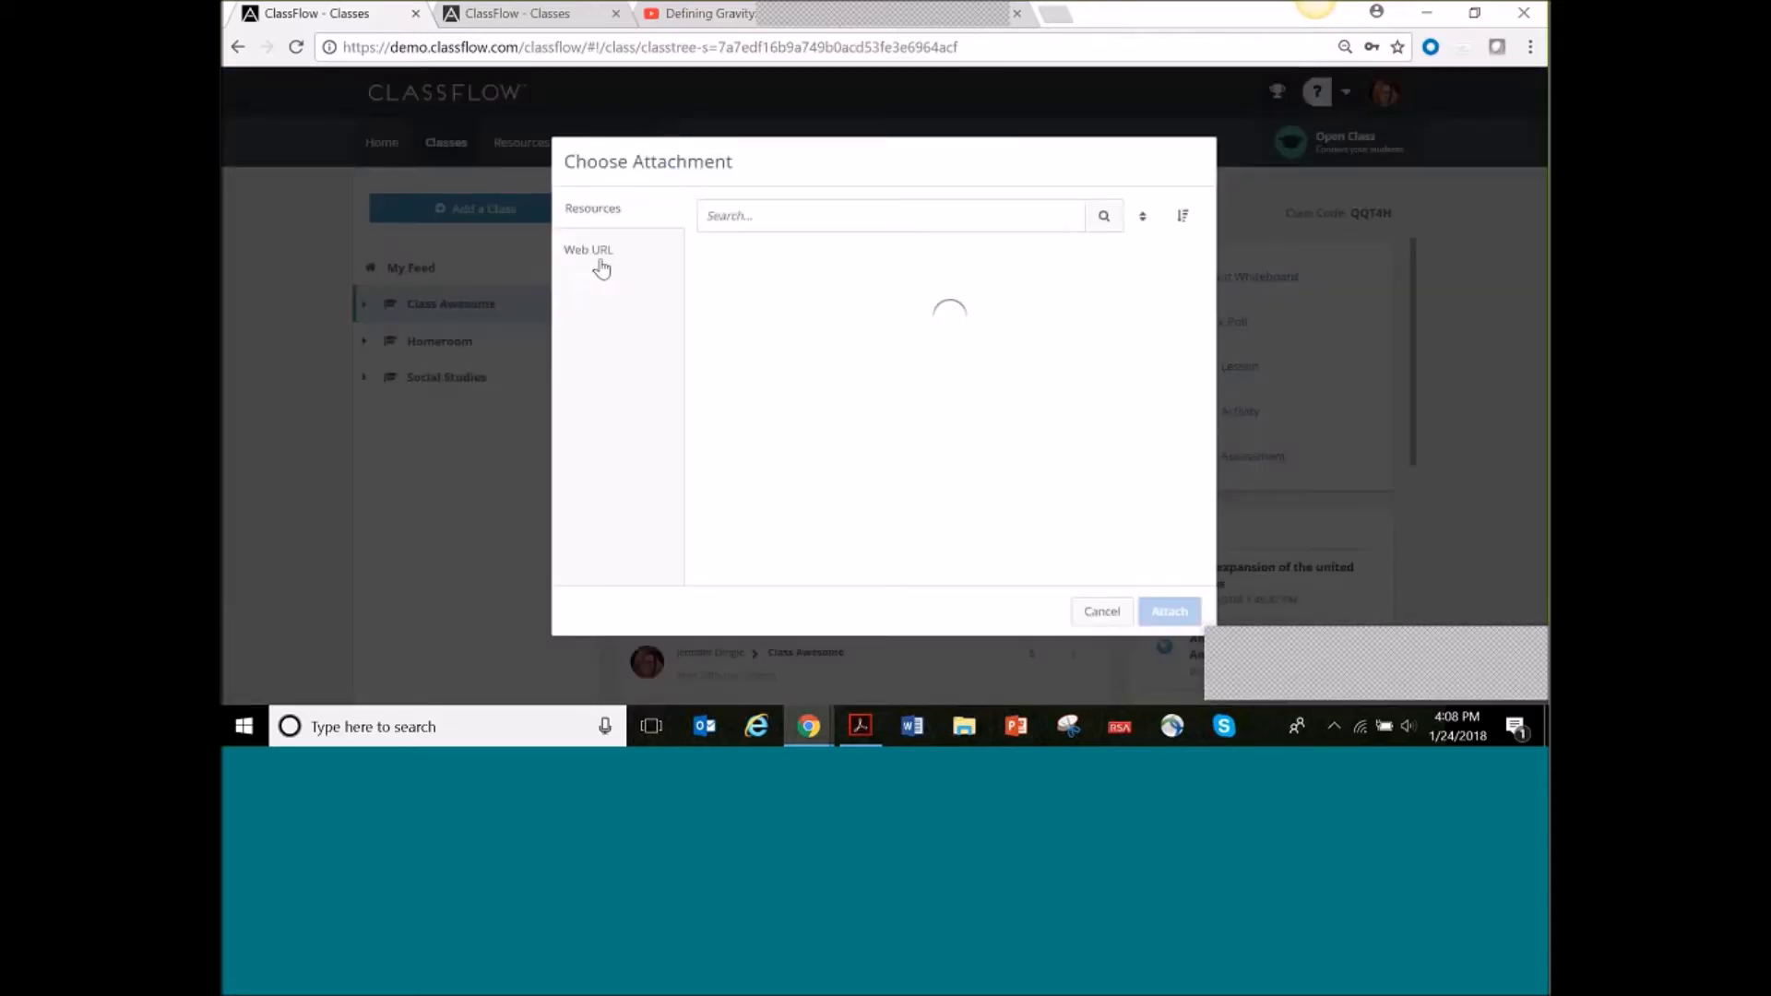
pyautogui.click(1107, 617)
pyautogui.click(689, 372)
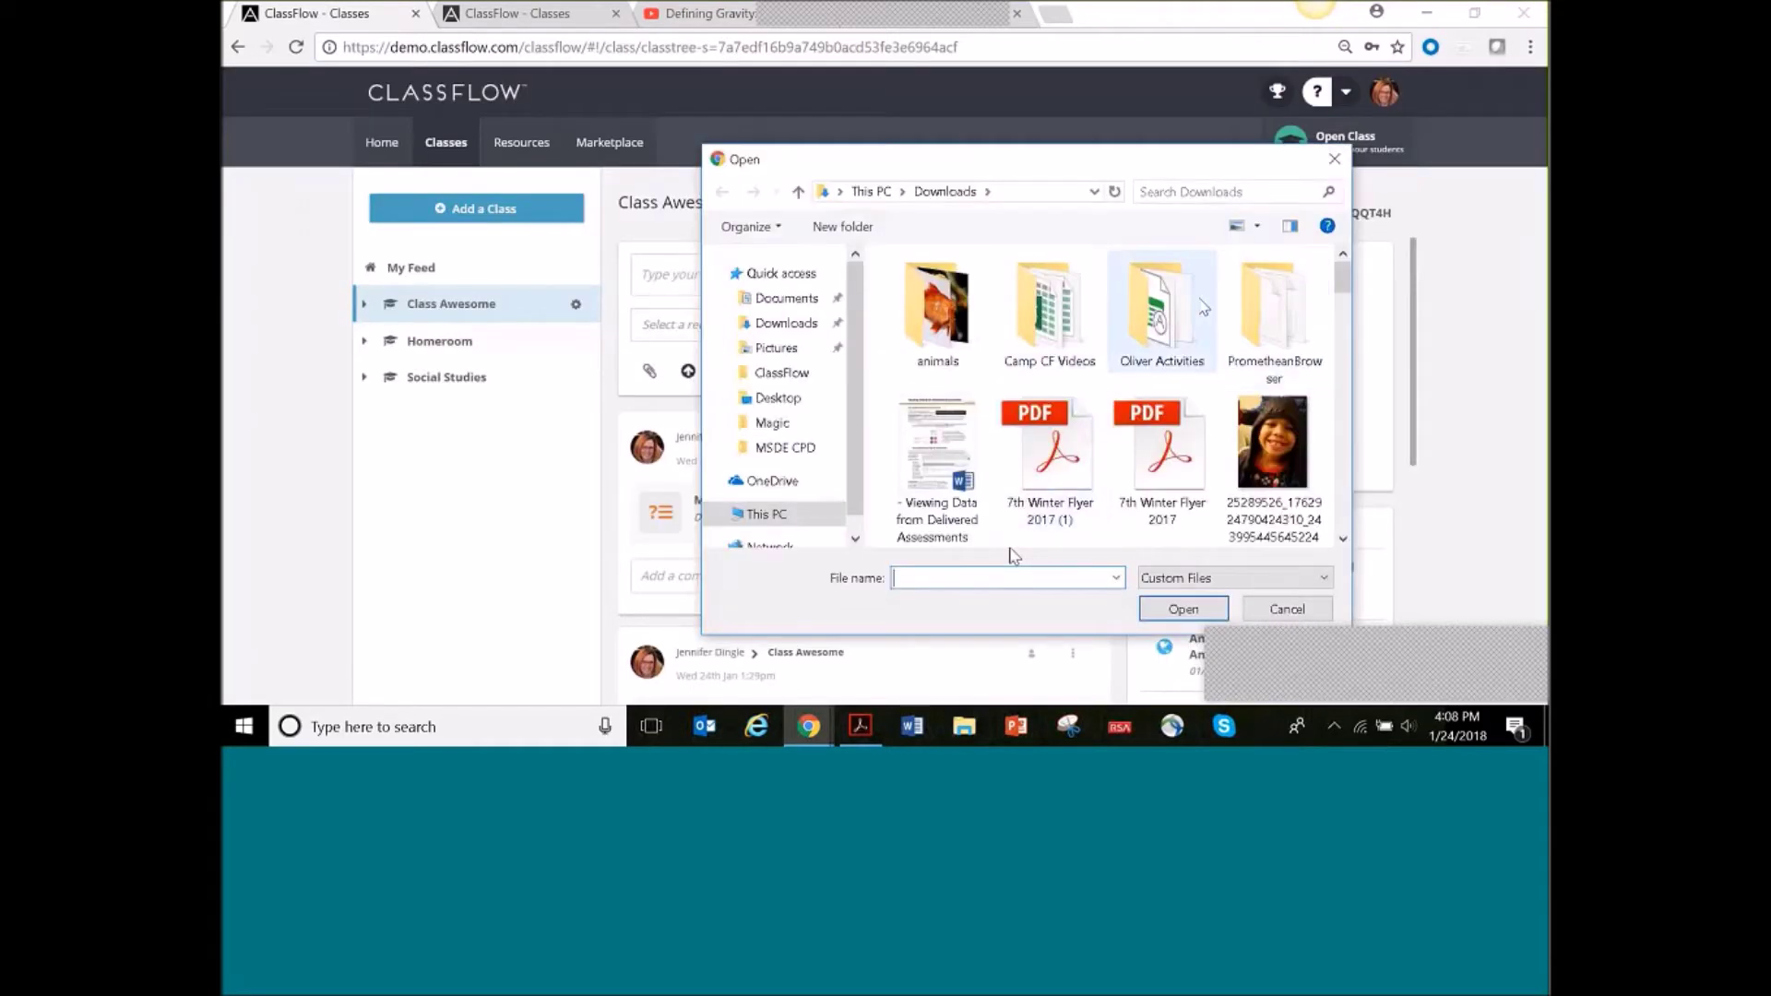
pyautogui.click(1334, 158)
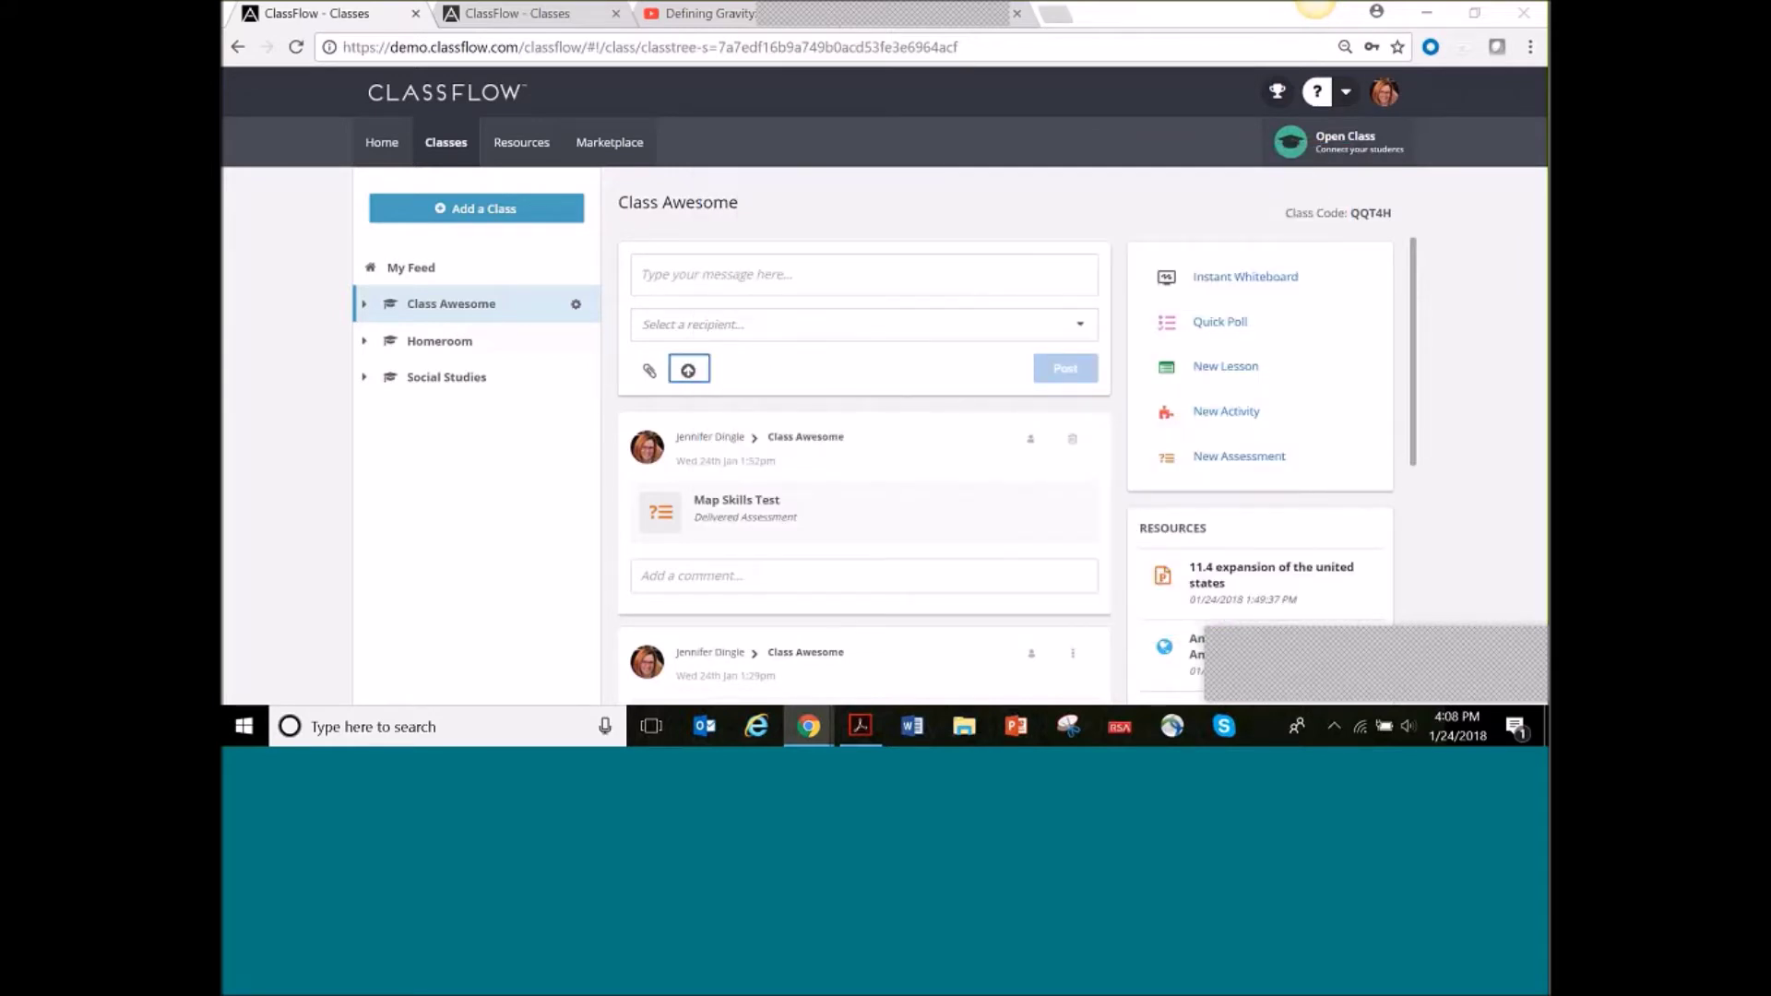
# Open the Map Skills Test card in the Results Viewer
pyautogui.scroll(-5, 798, 329)
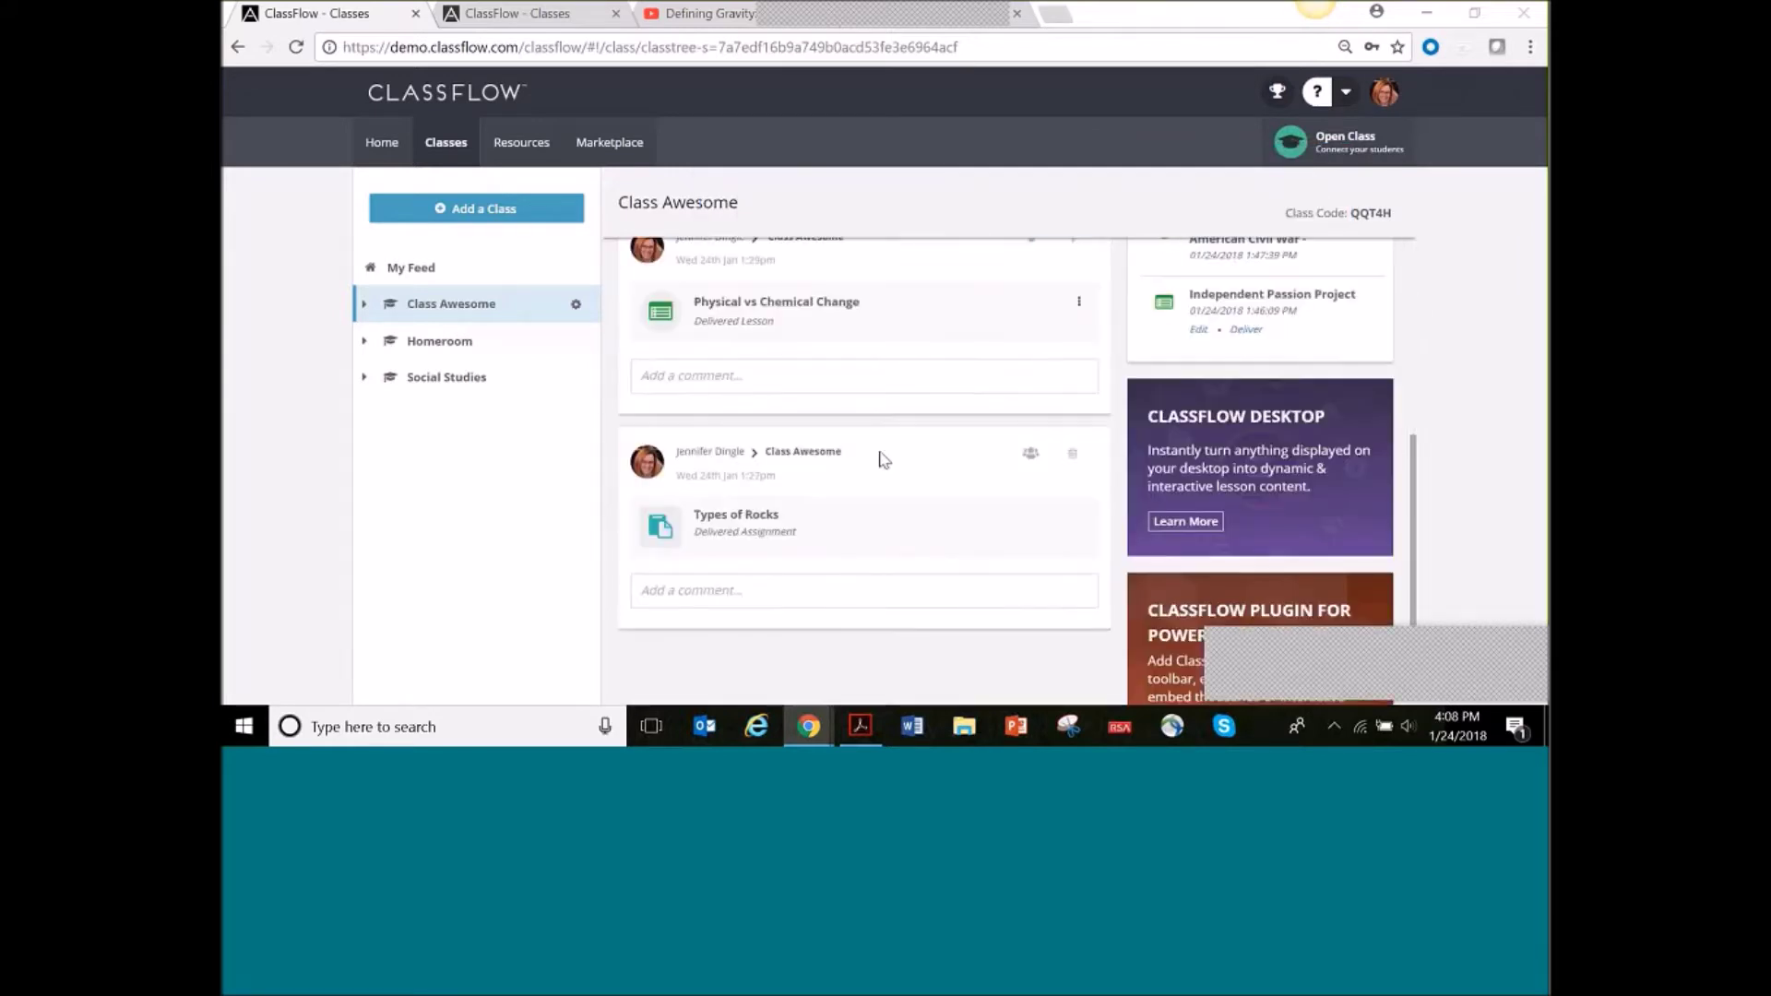
pyautogui.scroll(4, 877, 419)
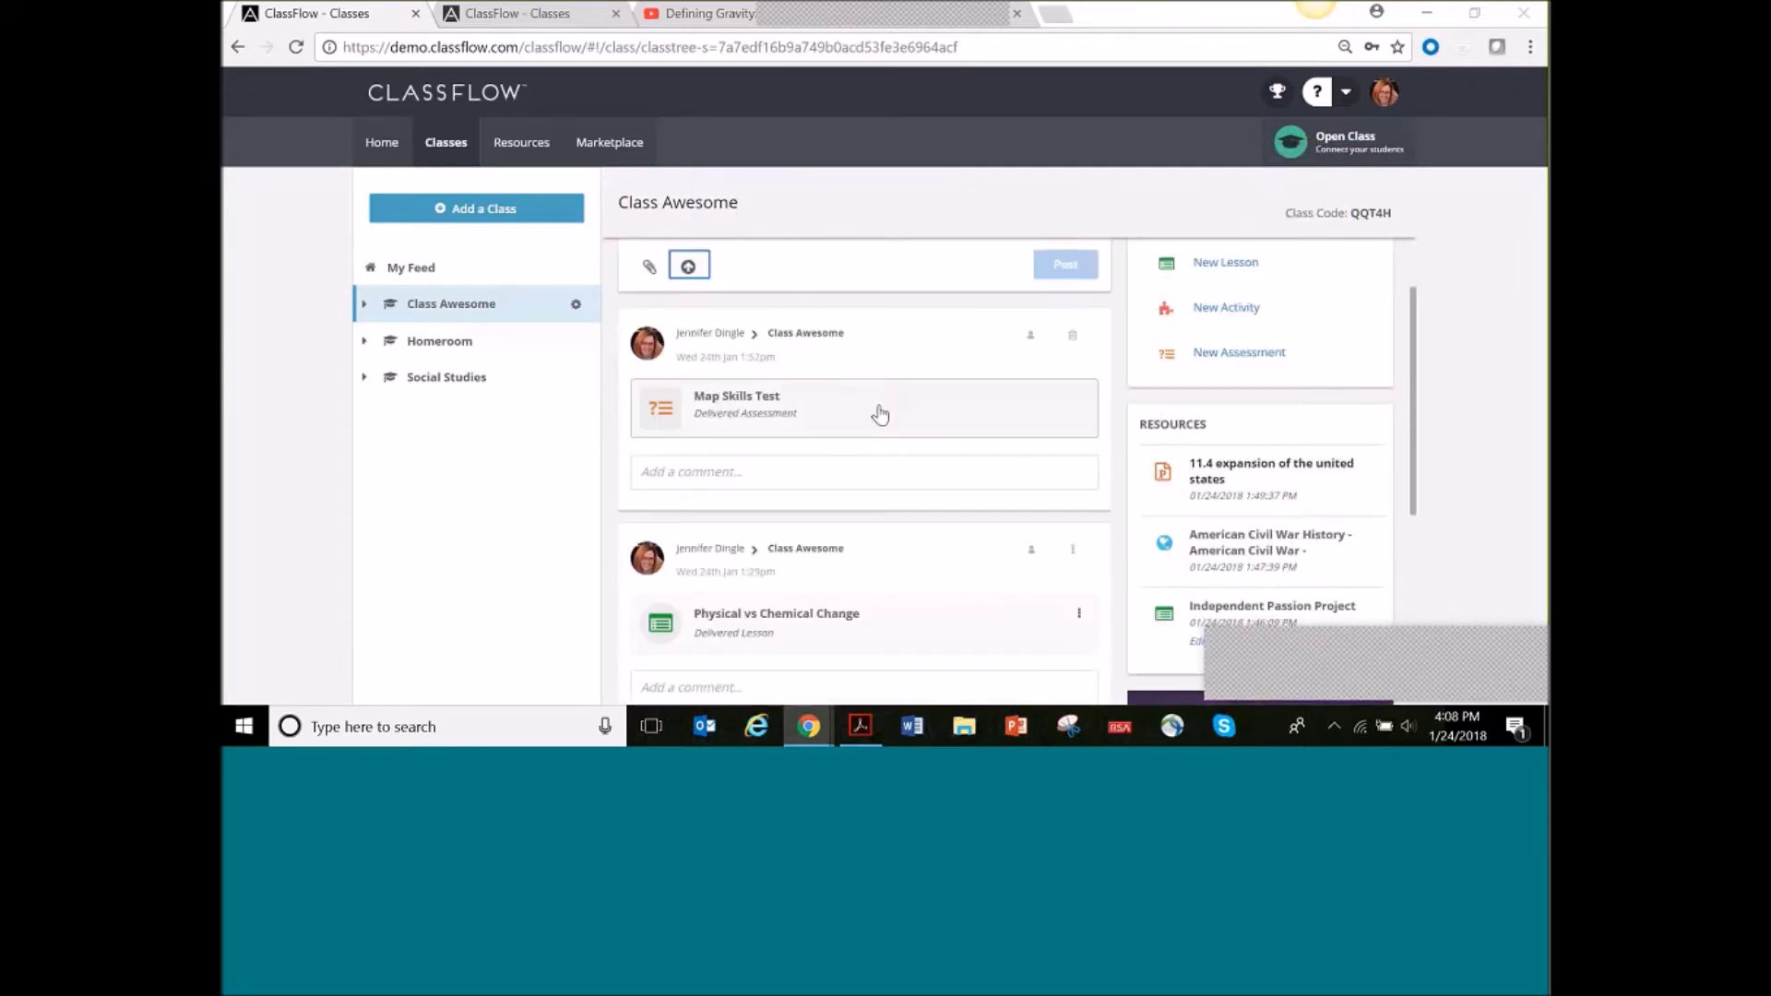
pyautogui.click(786, 426)
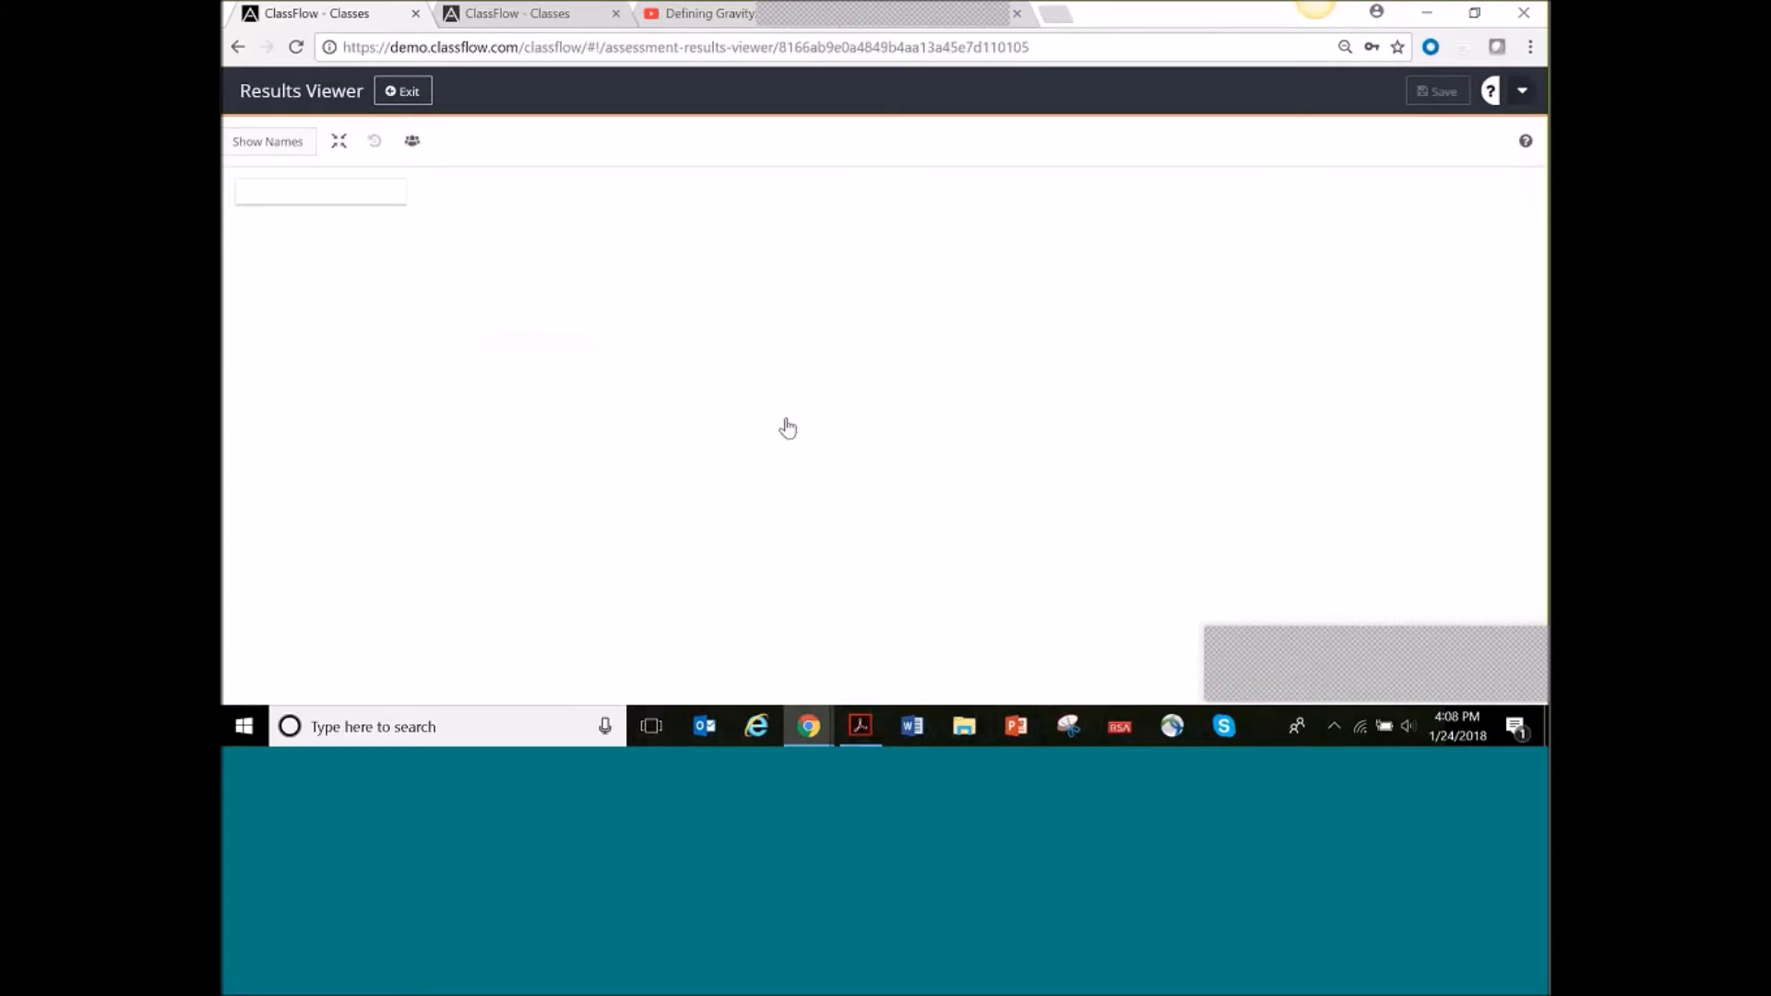
# Exit the Map Skills Test results, visit Resources, then return to Classes to show My Feed
pyautogui.click(402, 92)
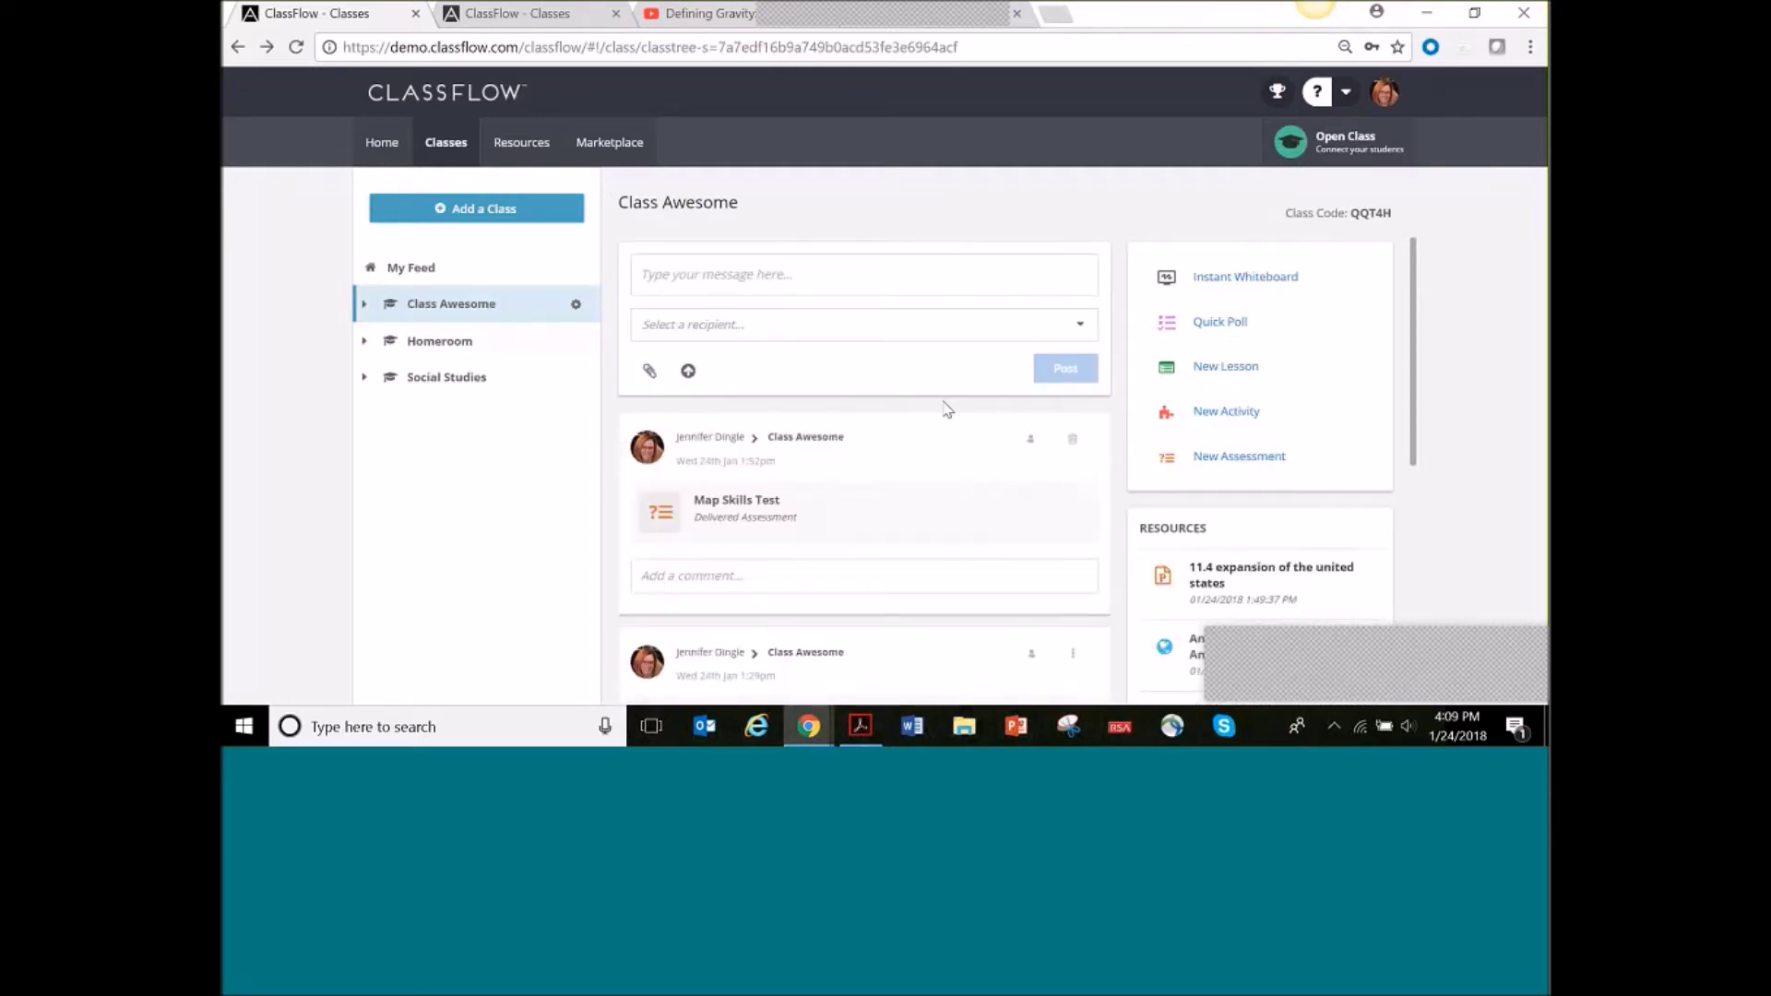
pyautogui.scroll(-6, 947, 409)
pyautogui.scroll(3, 942, 411)
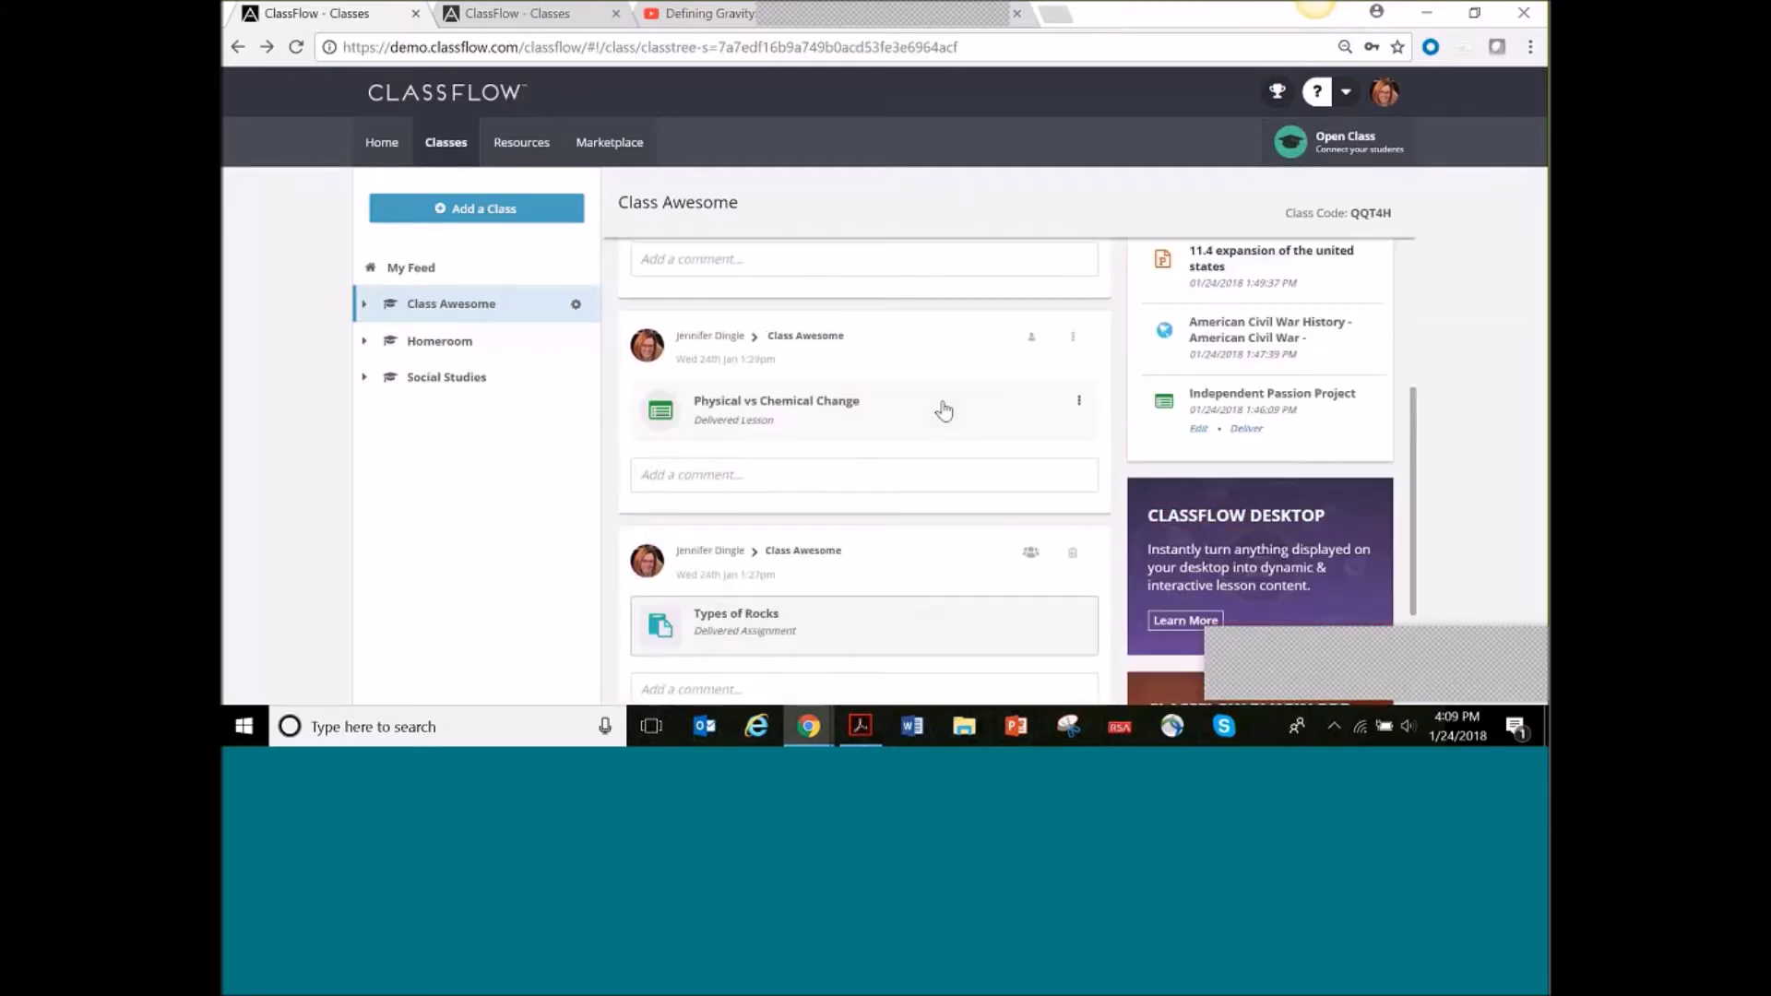
pyautogui.scroll(3, 943, 410)
pyautogui.scroll(-6, 944, 410)
pyautogui.scroll(5, 943, 409)
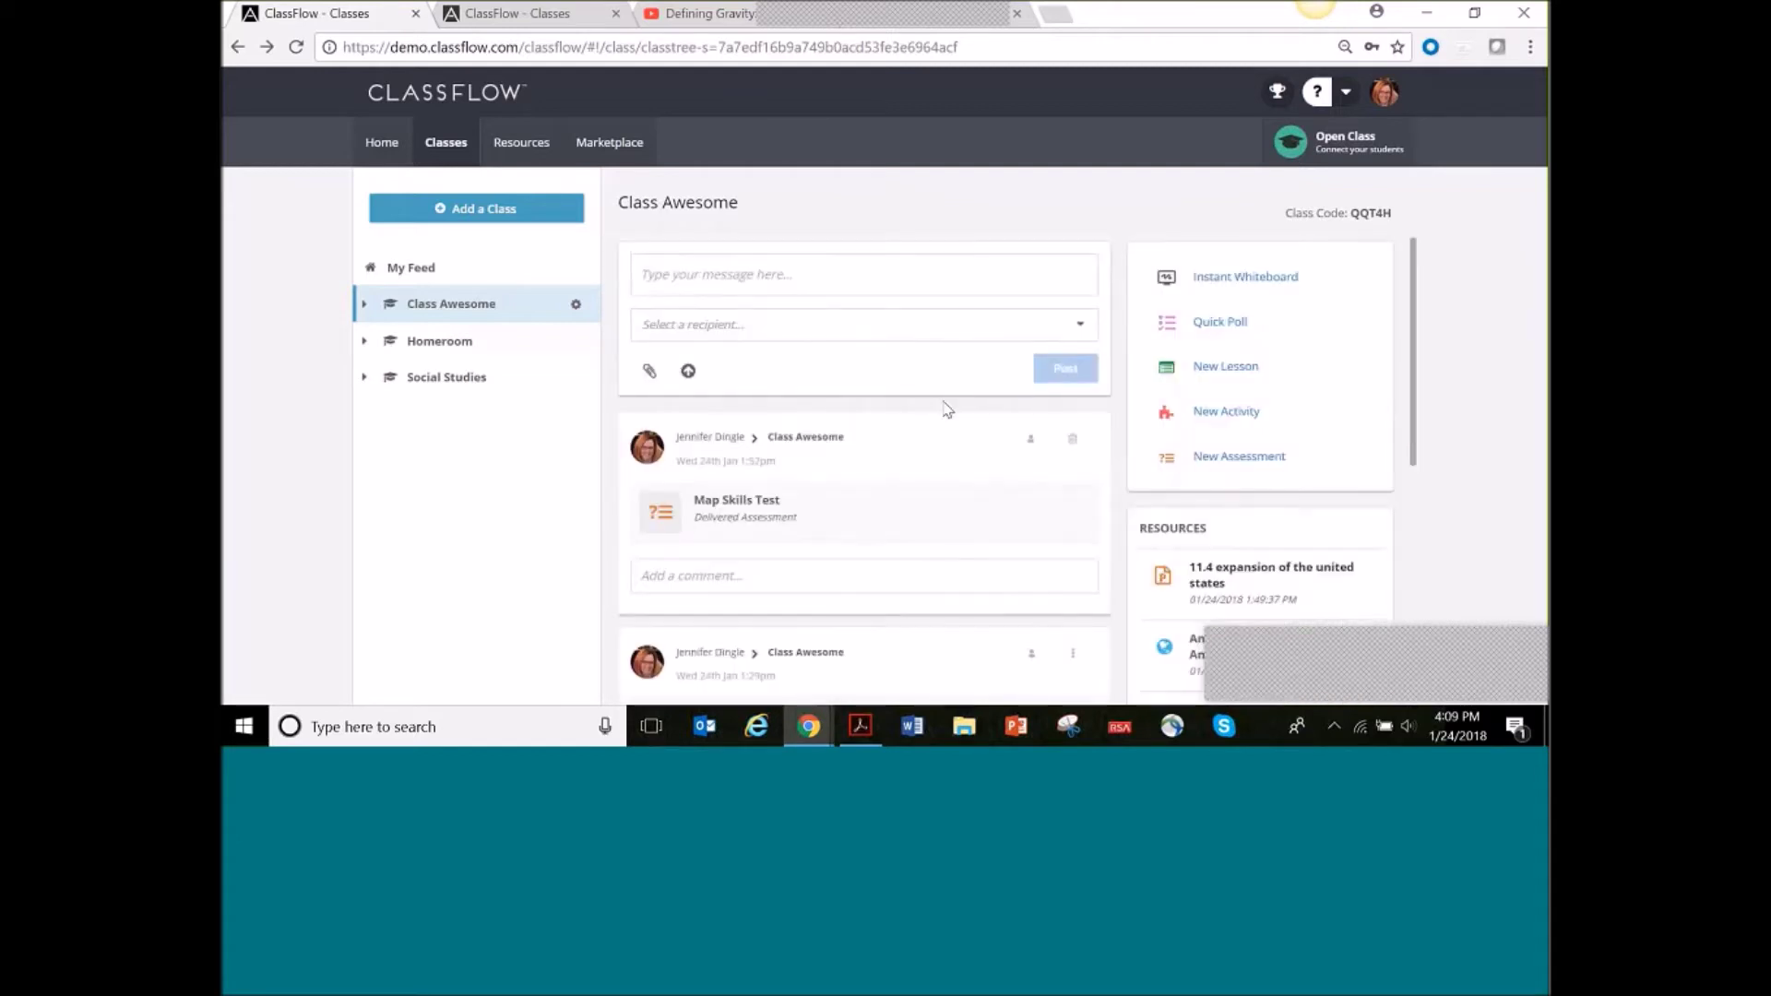
pyautogui.scroll(-4, 945, 410)
pyautogui.scroll(4, 944, 409)
pyautogui.scroll(-4, 941, 406)
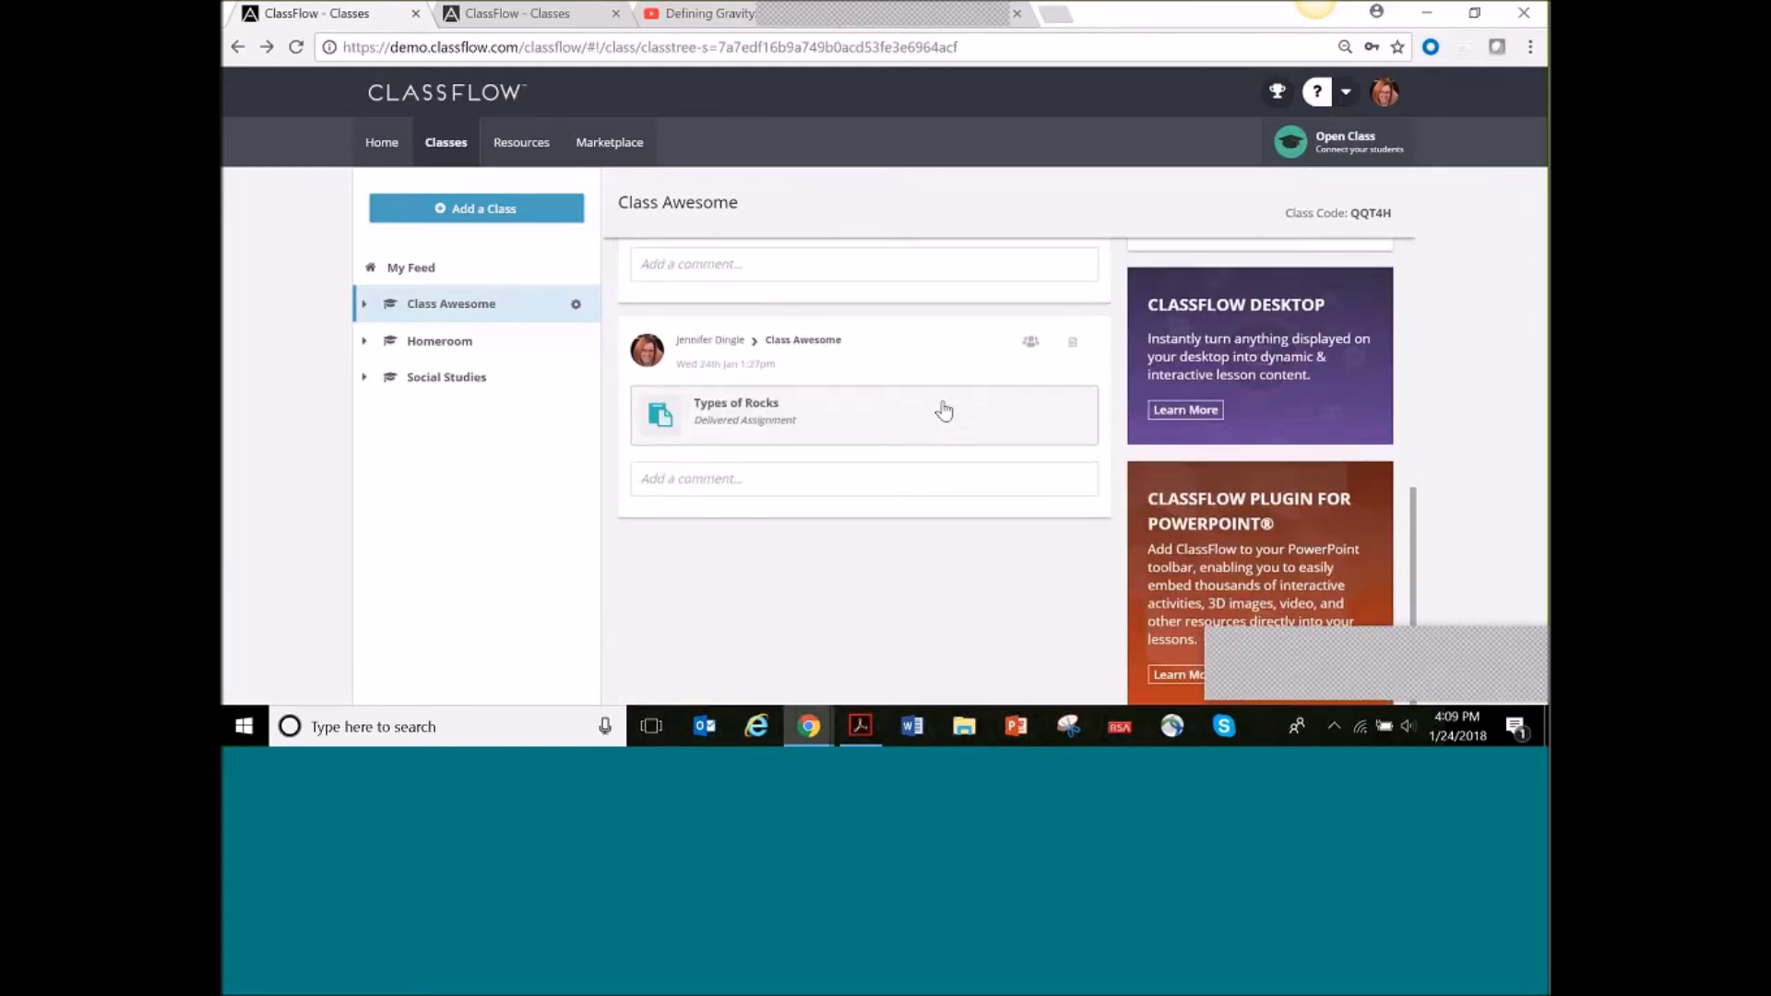
pyautogui.scroll(5, 927, 415)
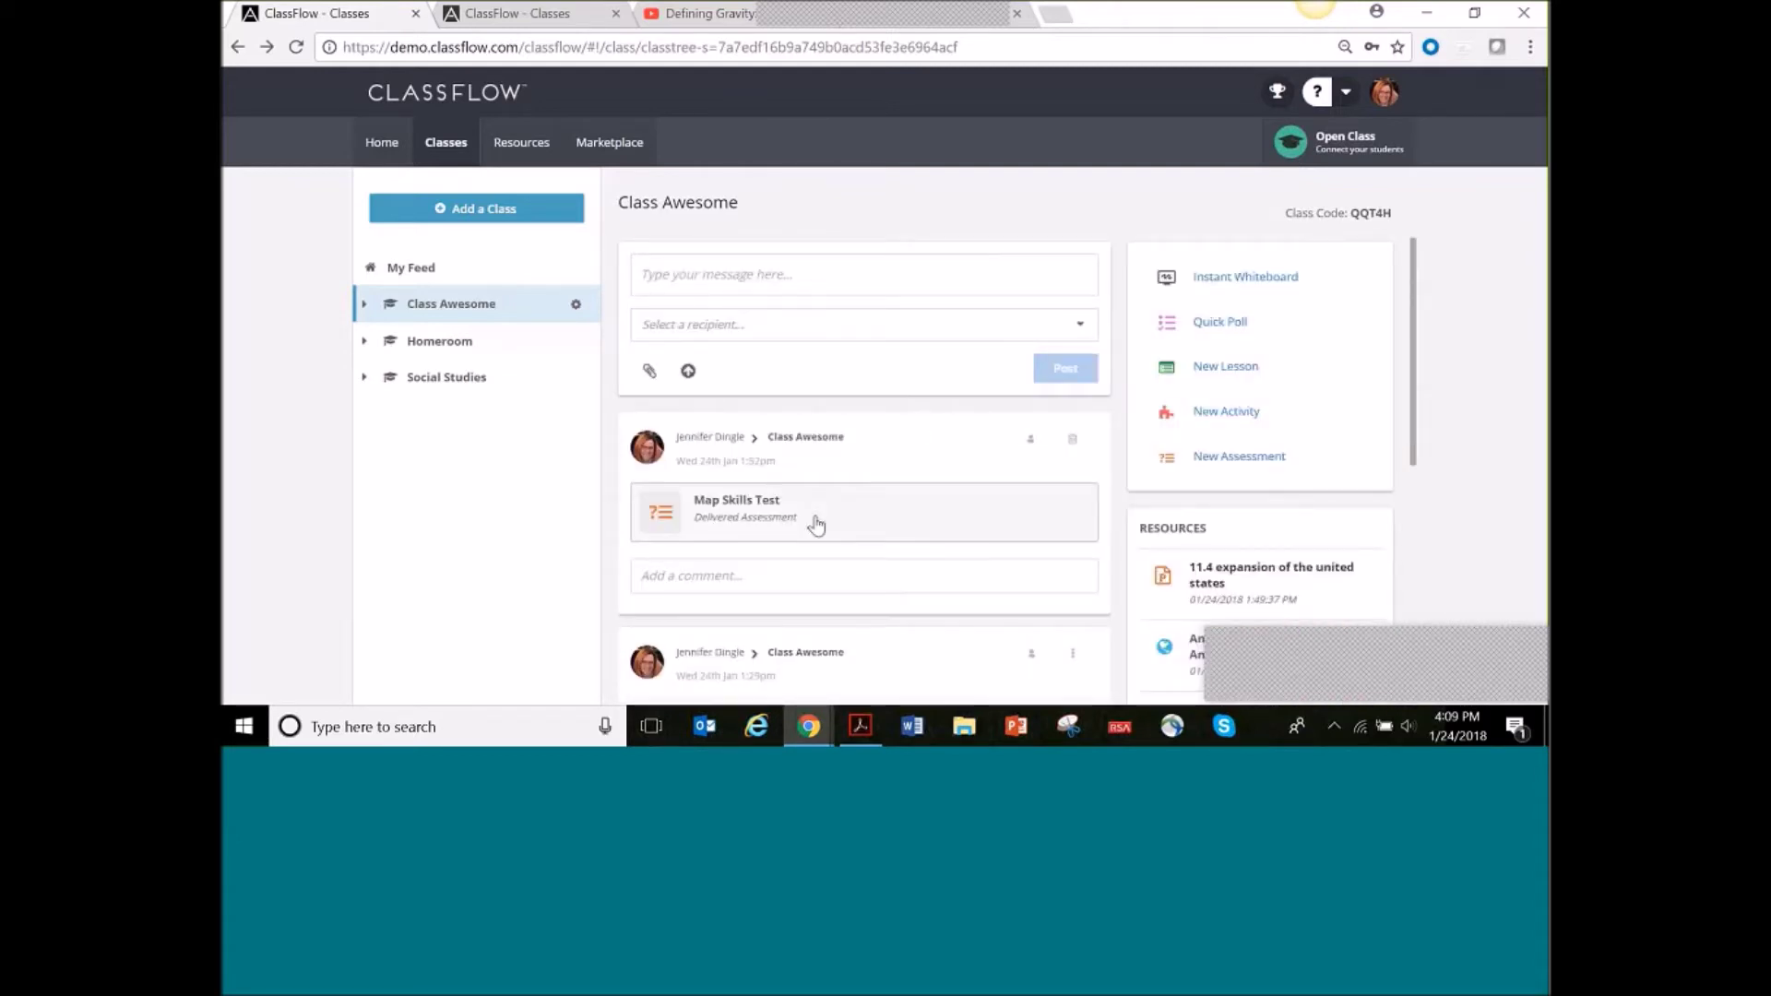
pyautogui.click(517, 145)
pyautogui.click(463, 162)
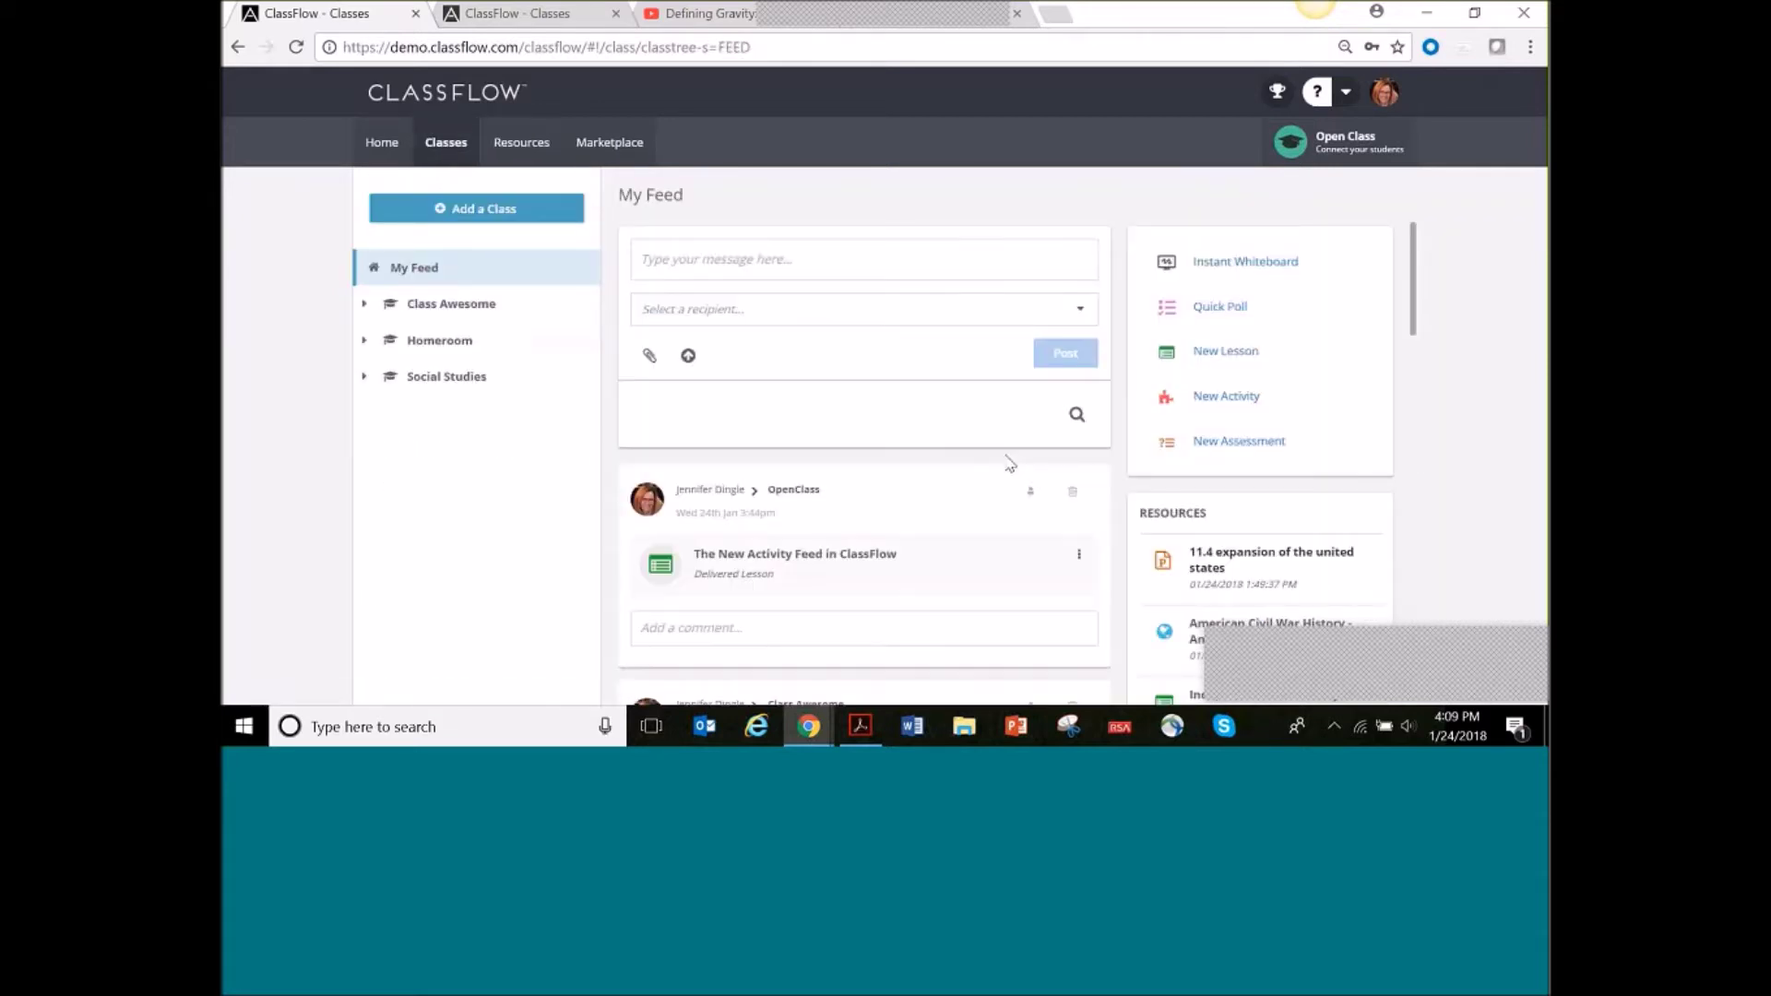
pyautogui.scroll(-5, 922, 456)
pyautogui.scroll(-10, 920, 454)
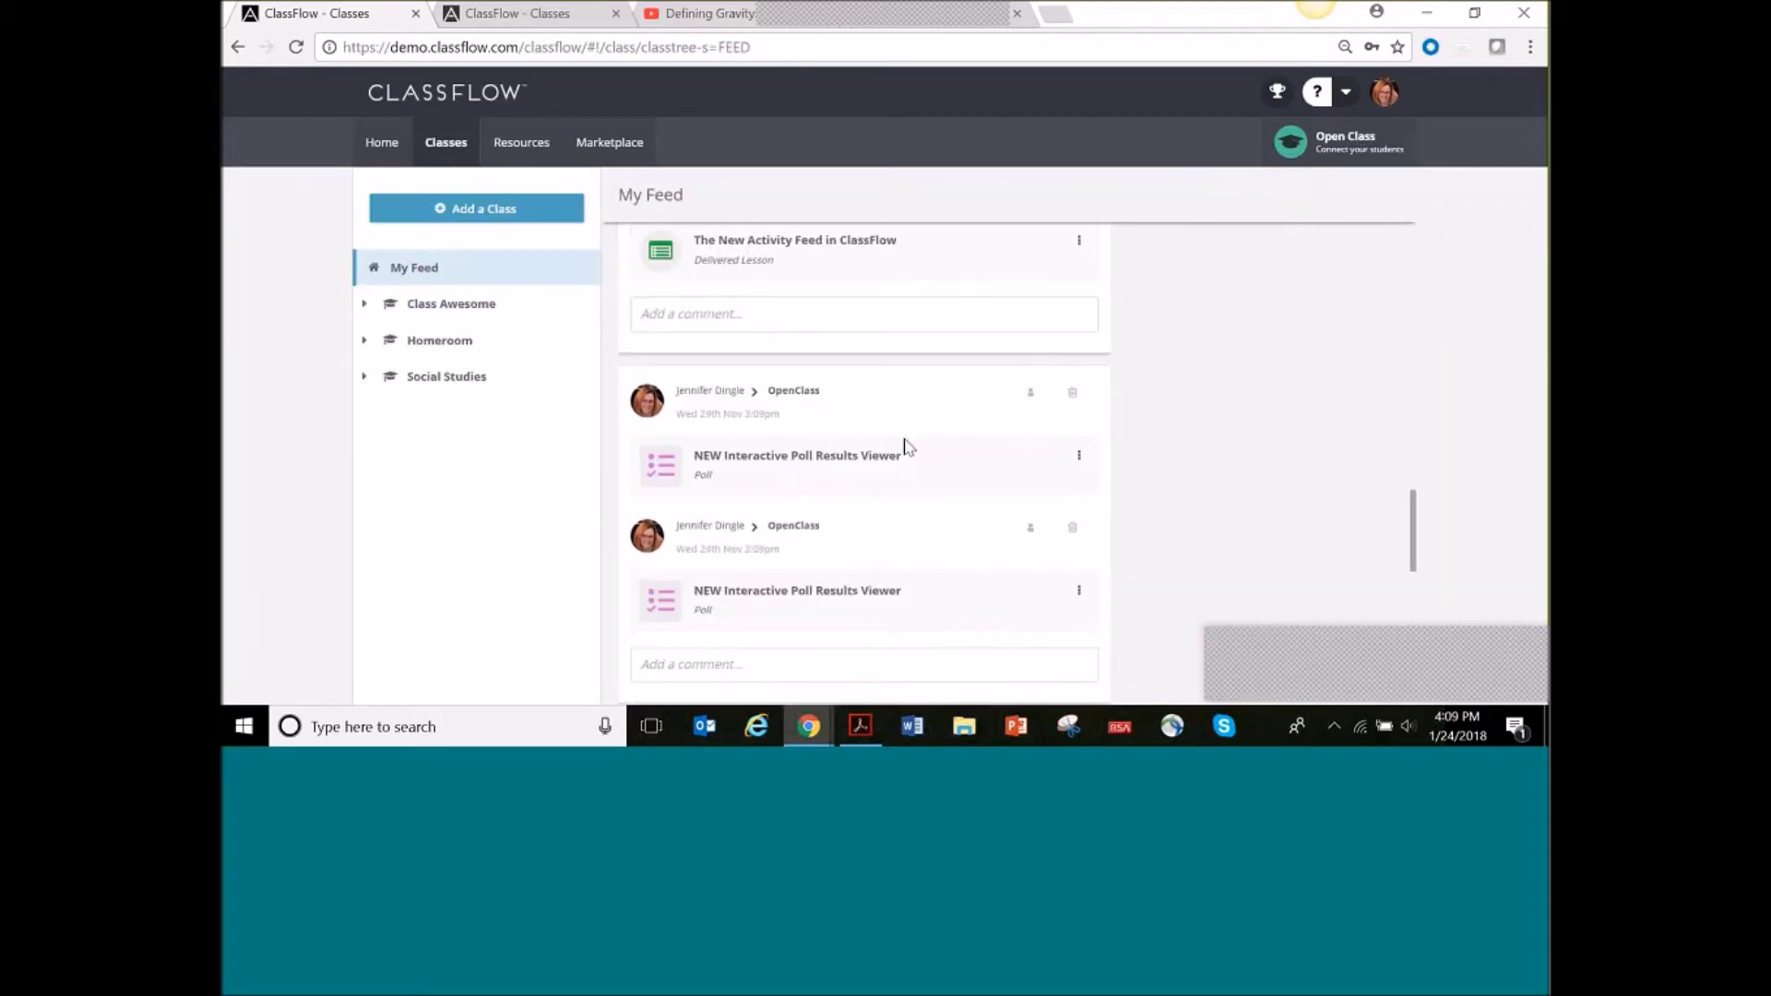
pyautogui.click(793, 287)
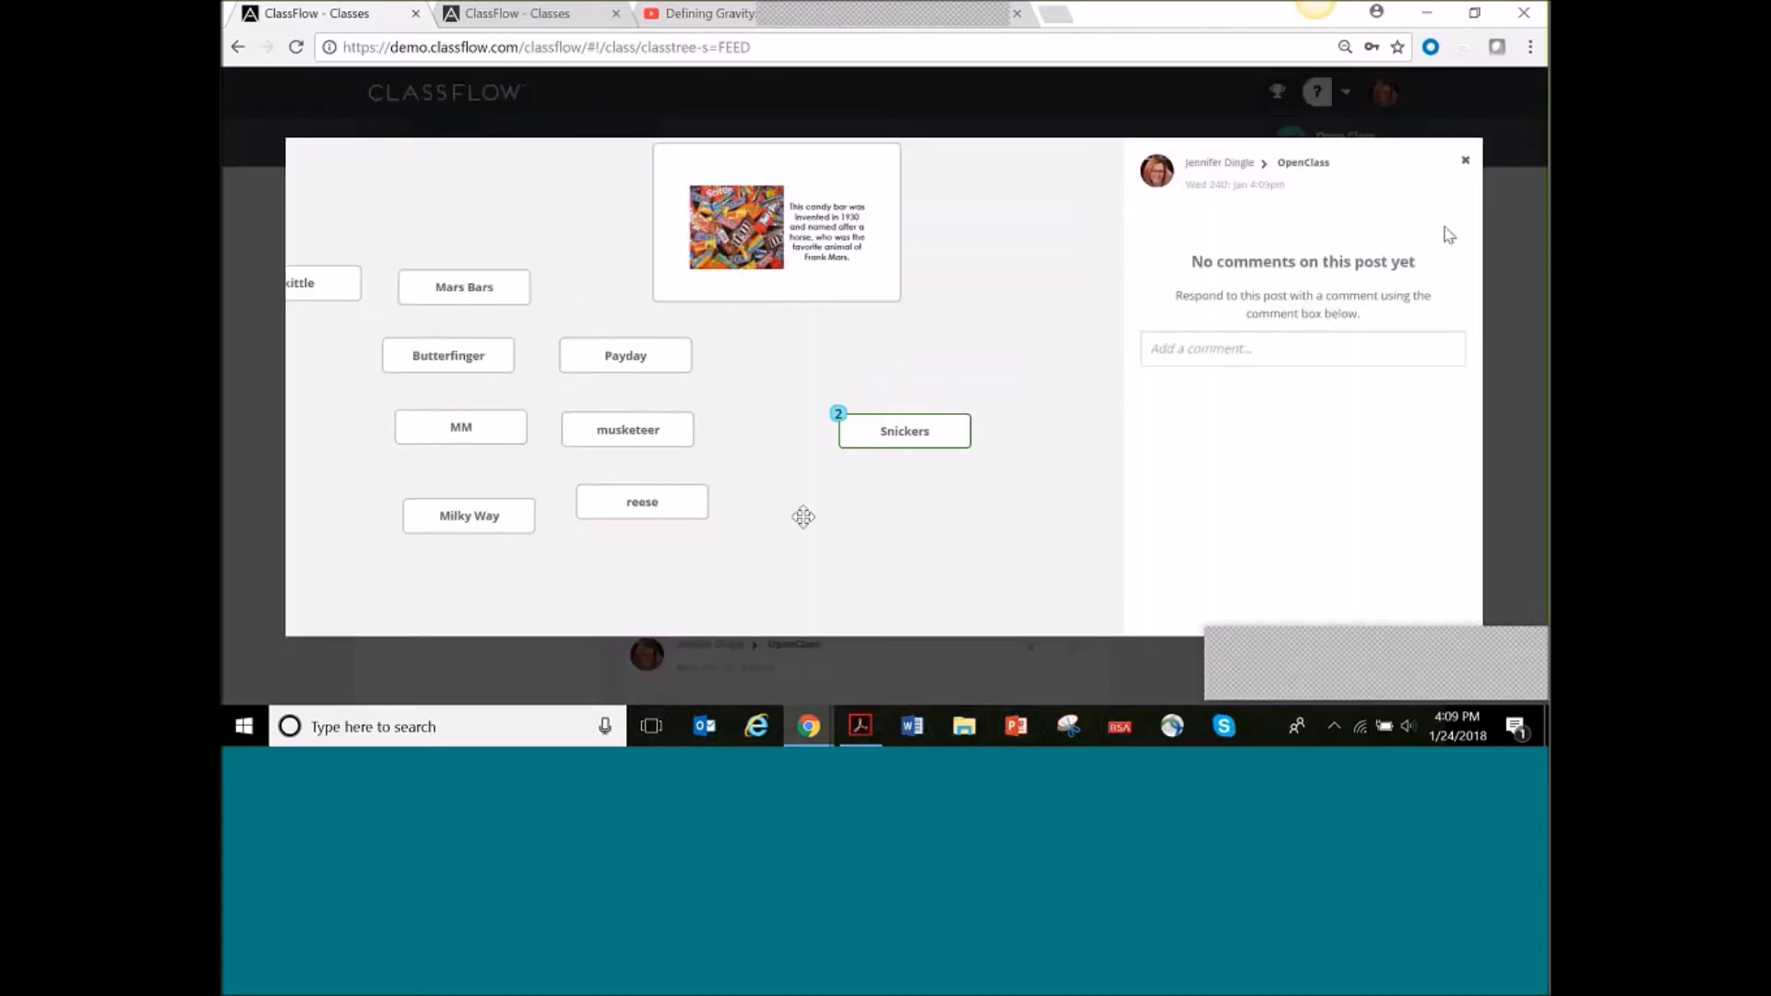
pyautogui.press('Escape')
pyautogui.click(1078, 280)
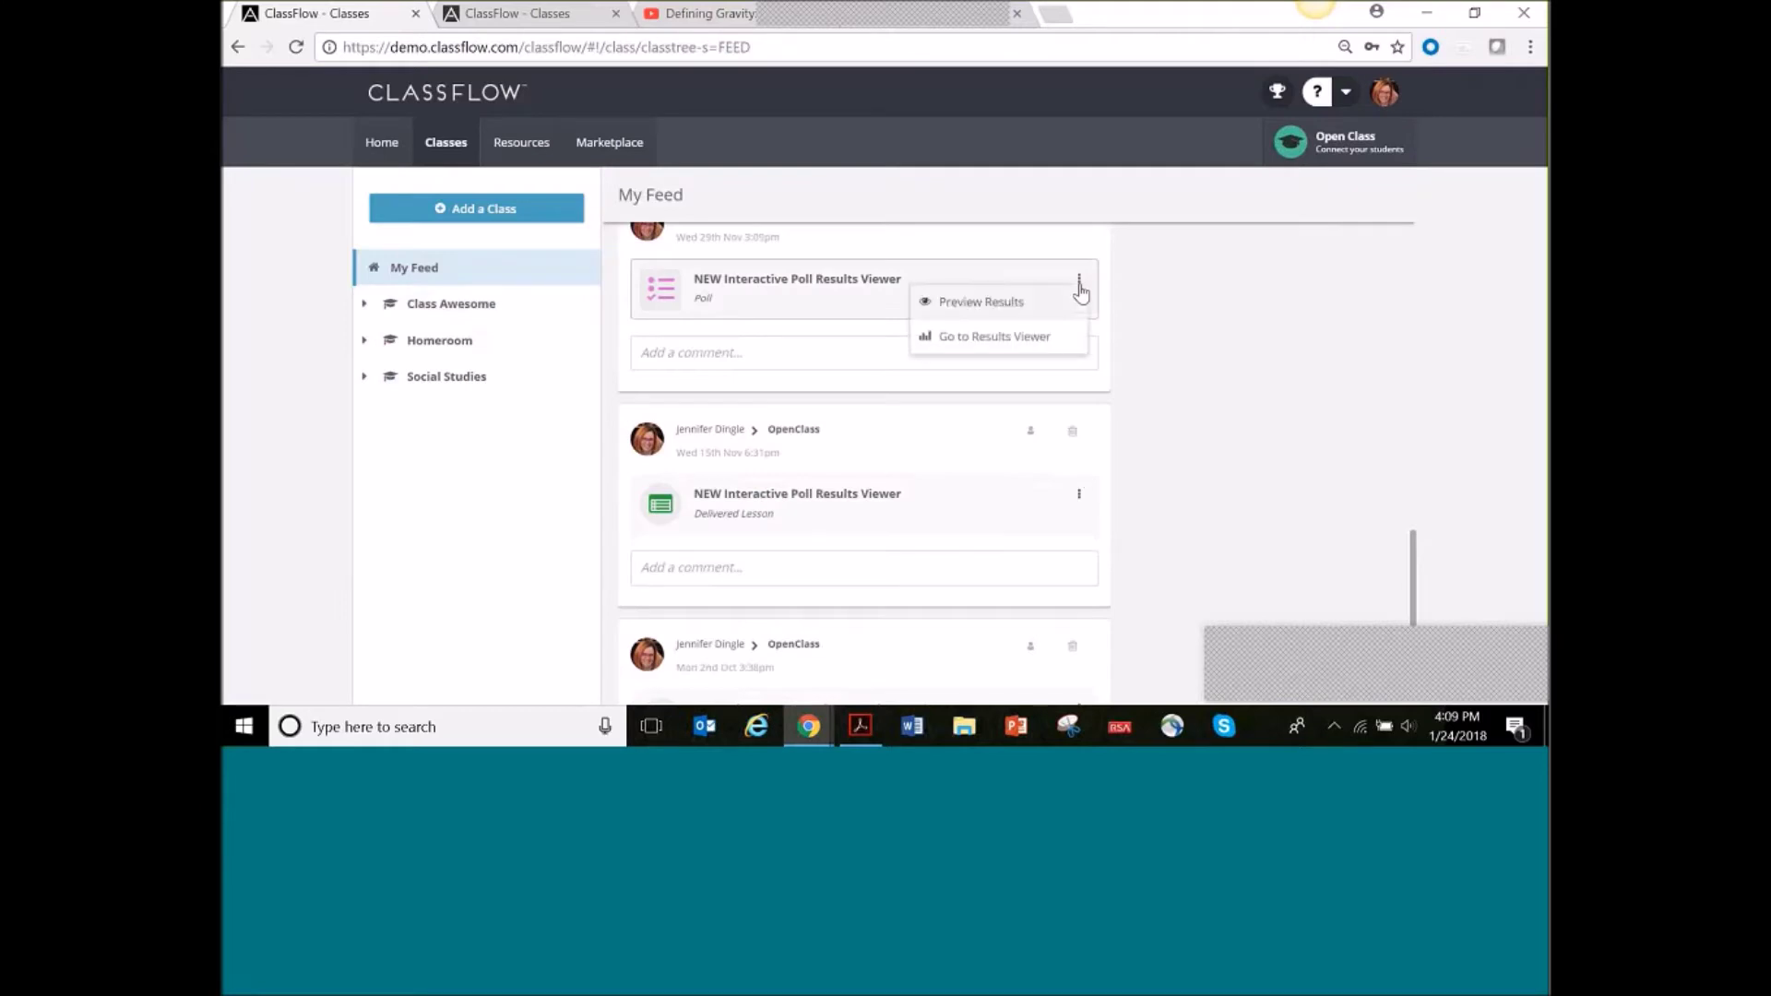
pyautogui.click(994, 341)
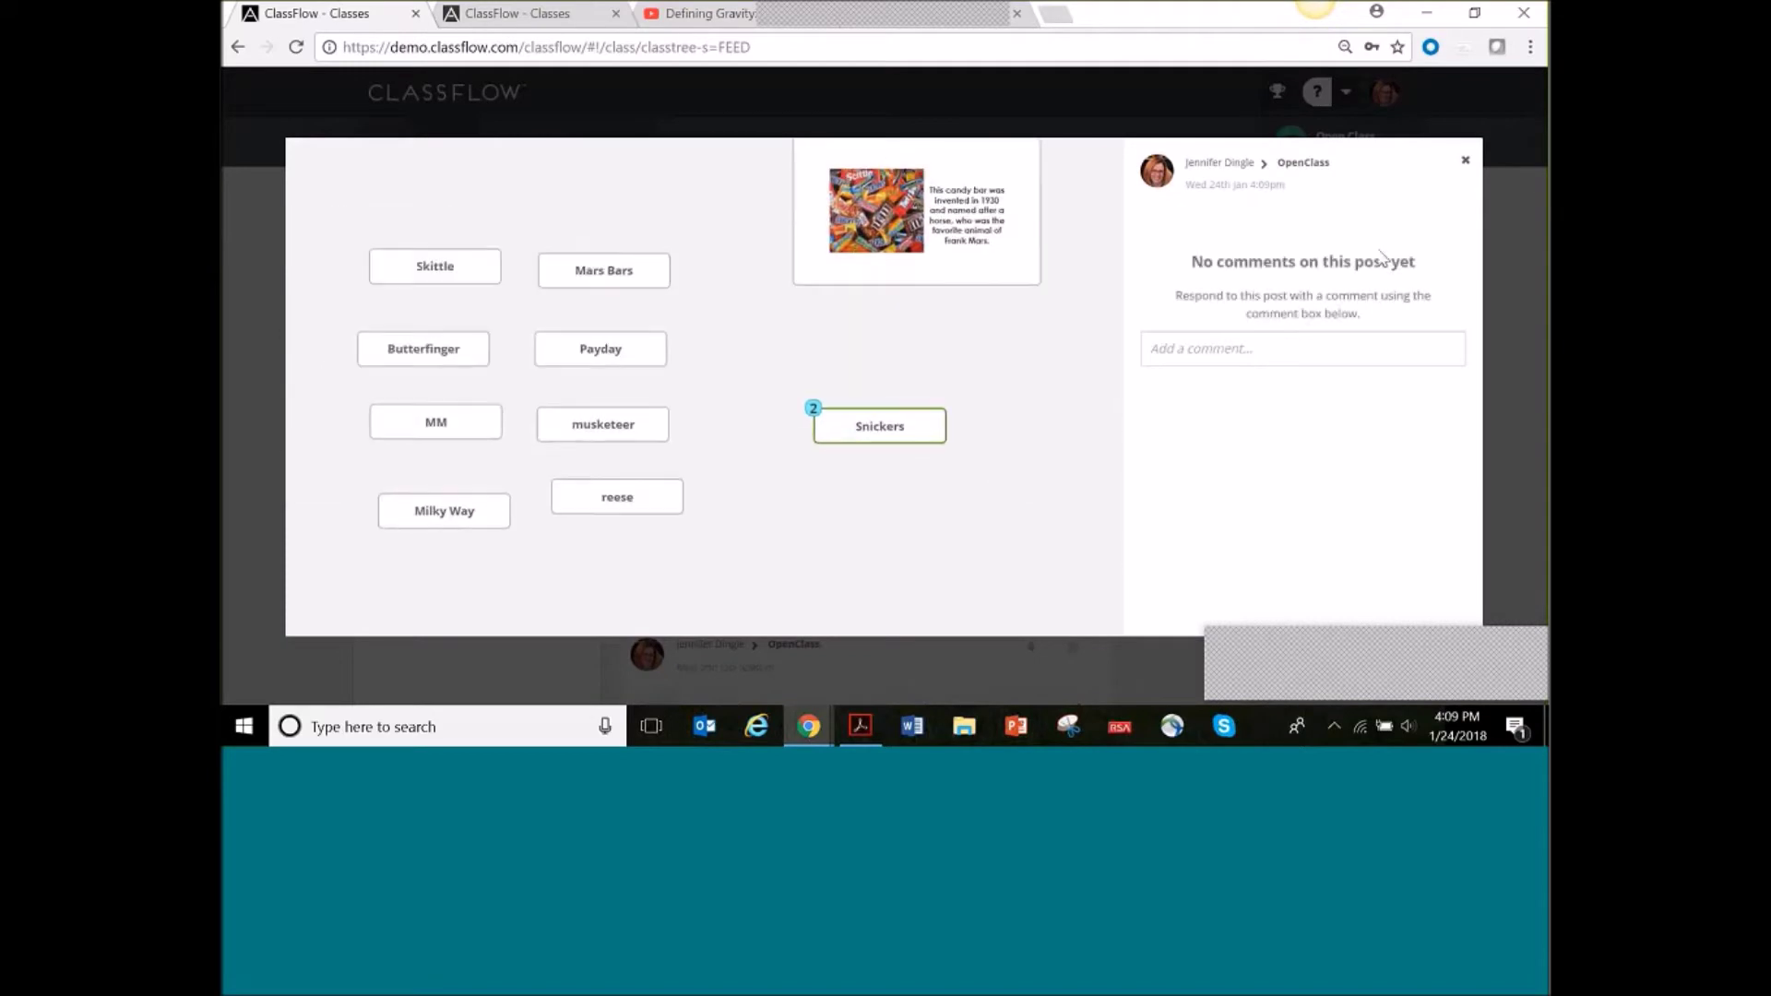
pyautogui.press('Escape')
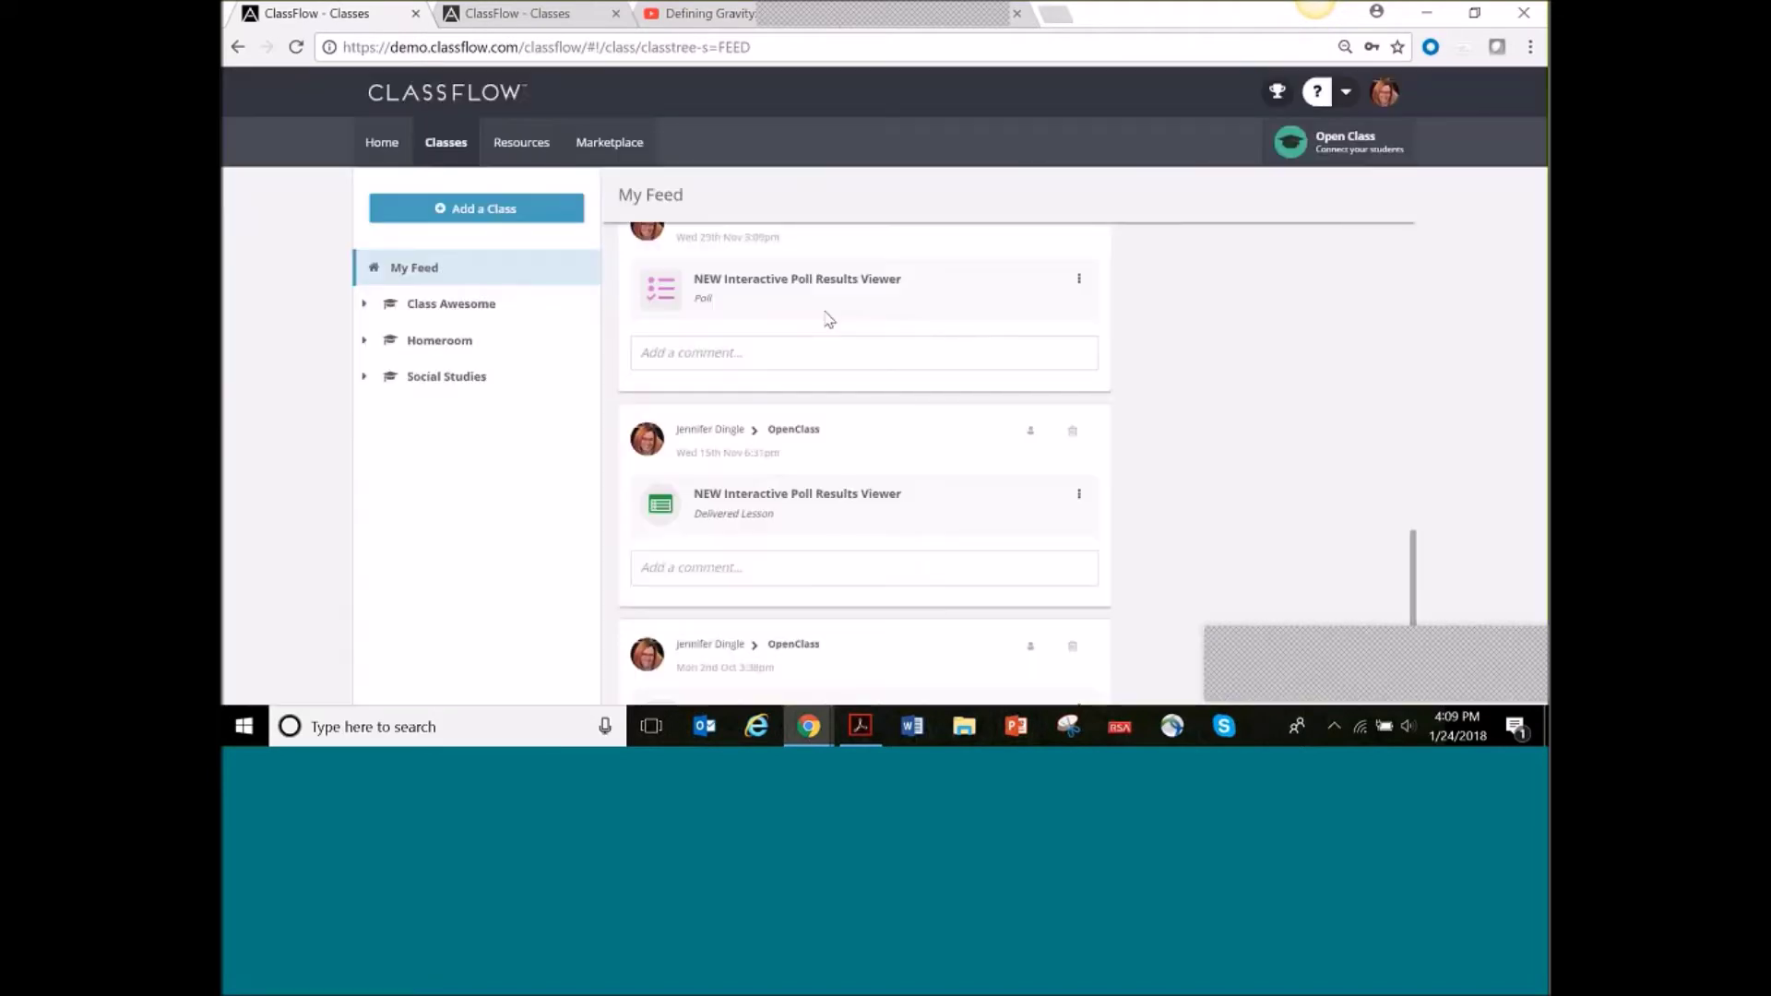
pyautogui.scroll(-2, 828, 319)
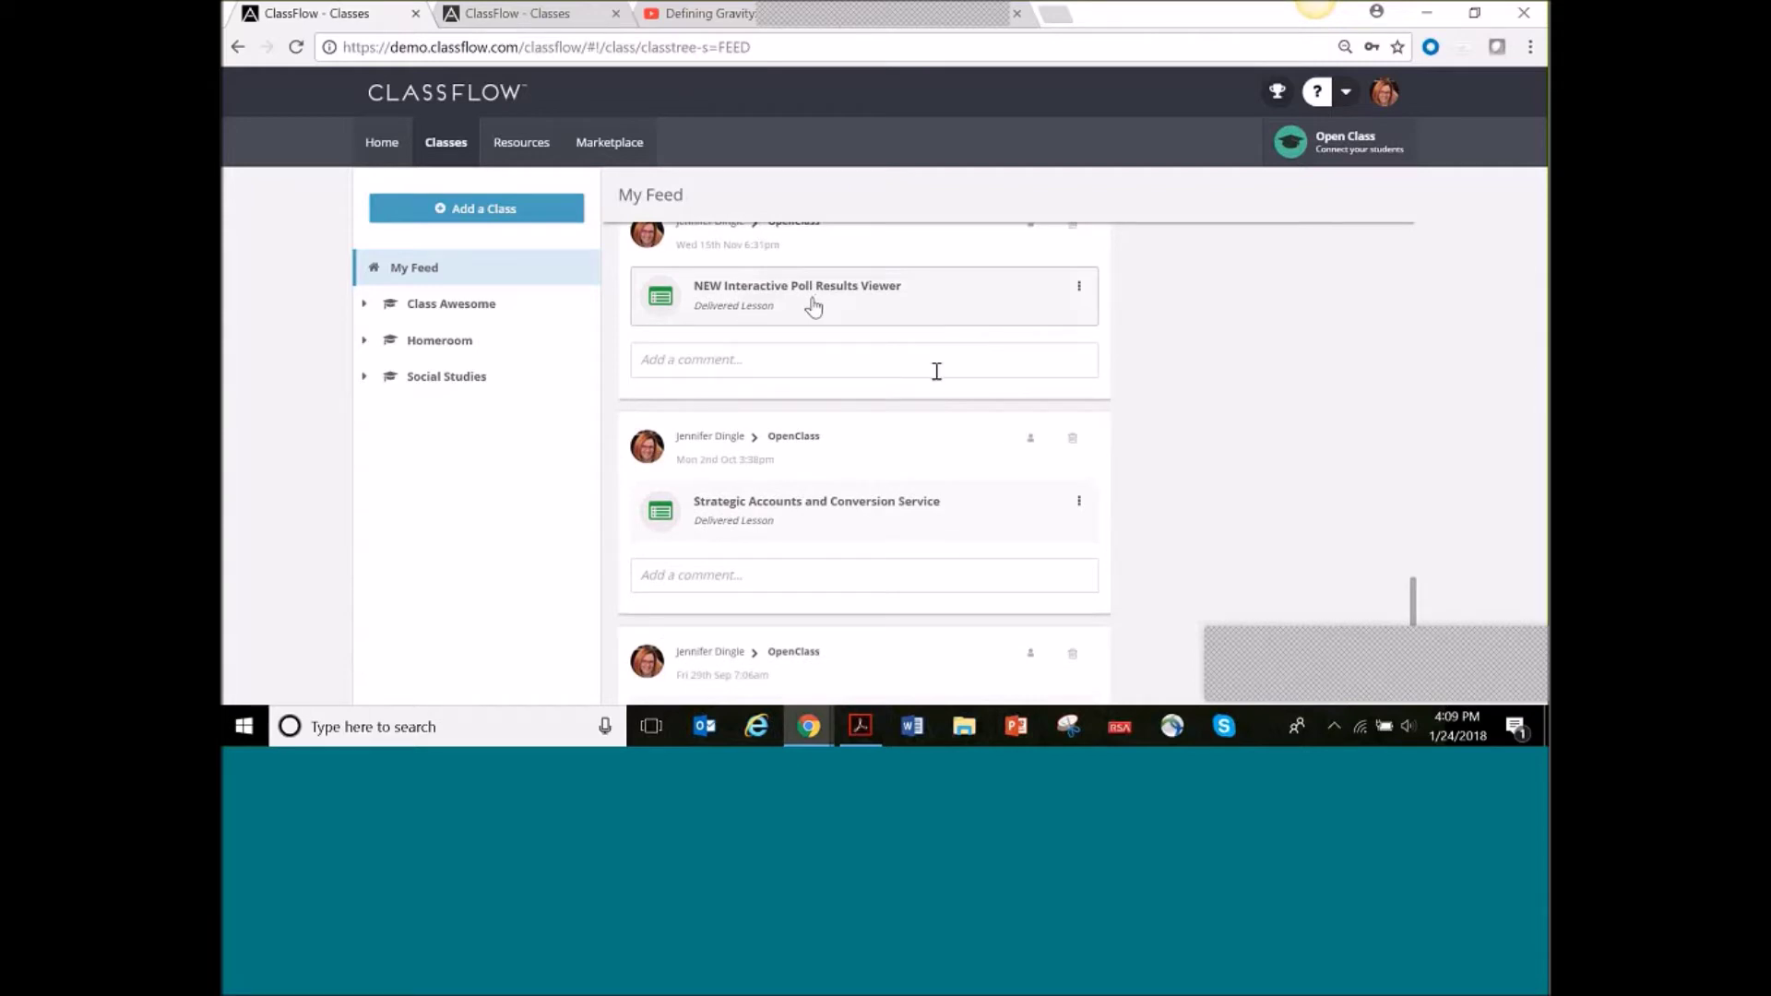
pyautogui.scroll(-2, 972, 400)
pyautogui.scroll(5, 972, 399)
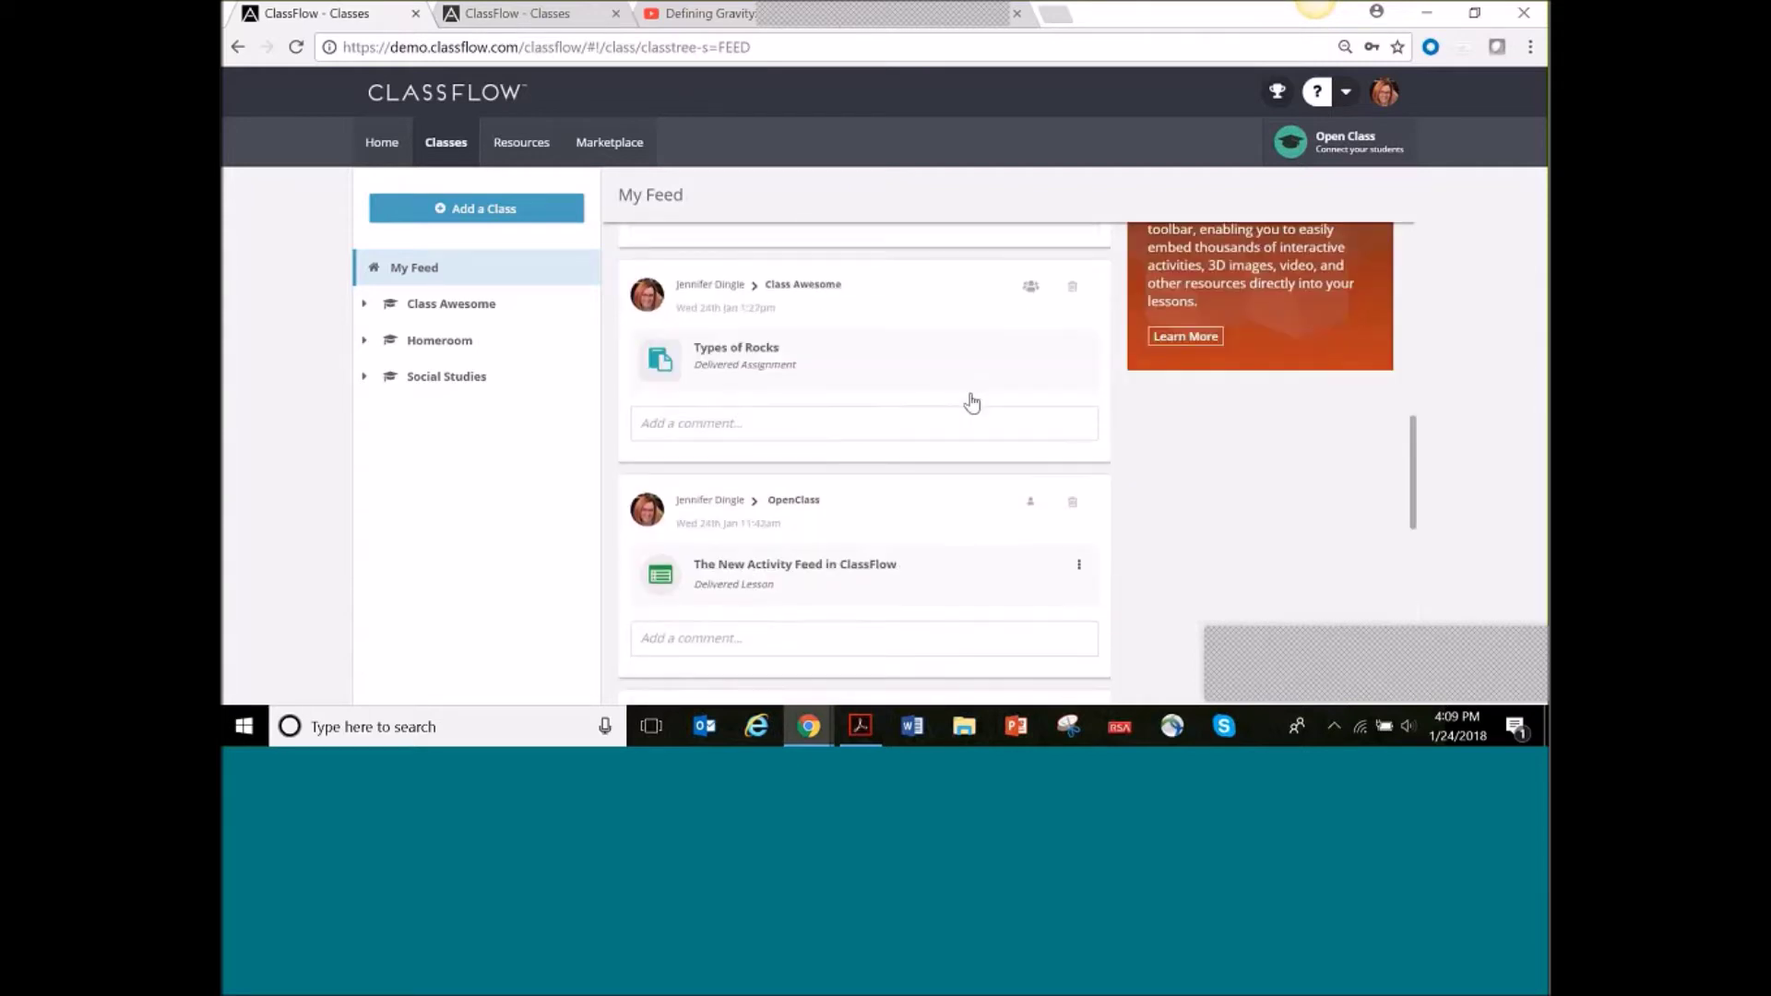
pyautogui.scroll(4, 972, 403)
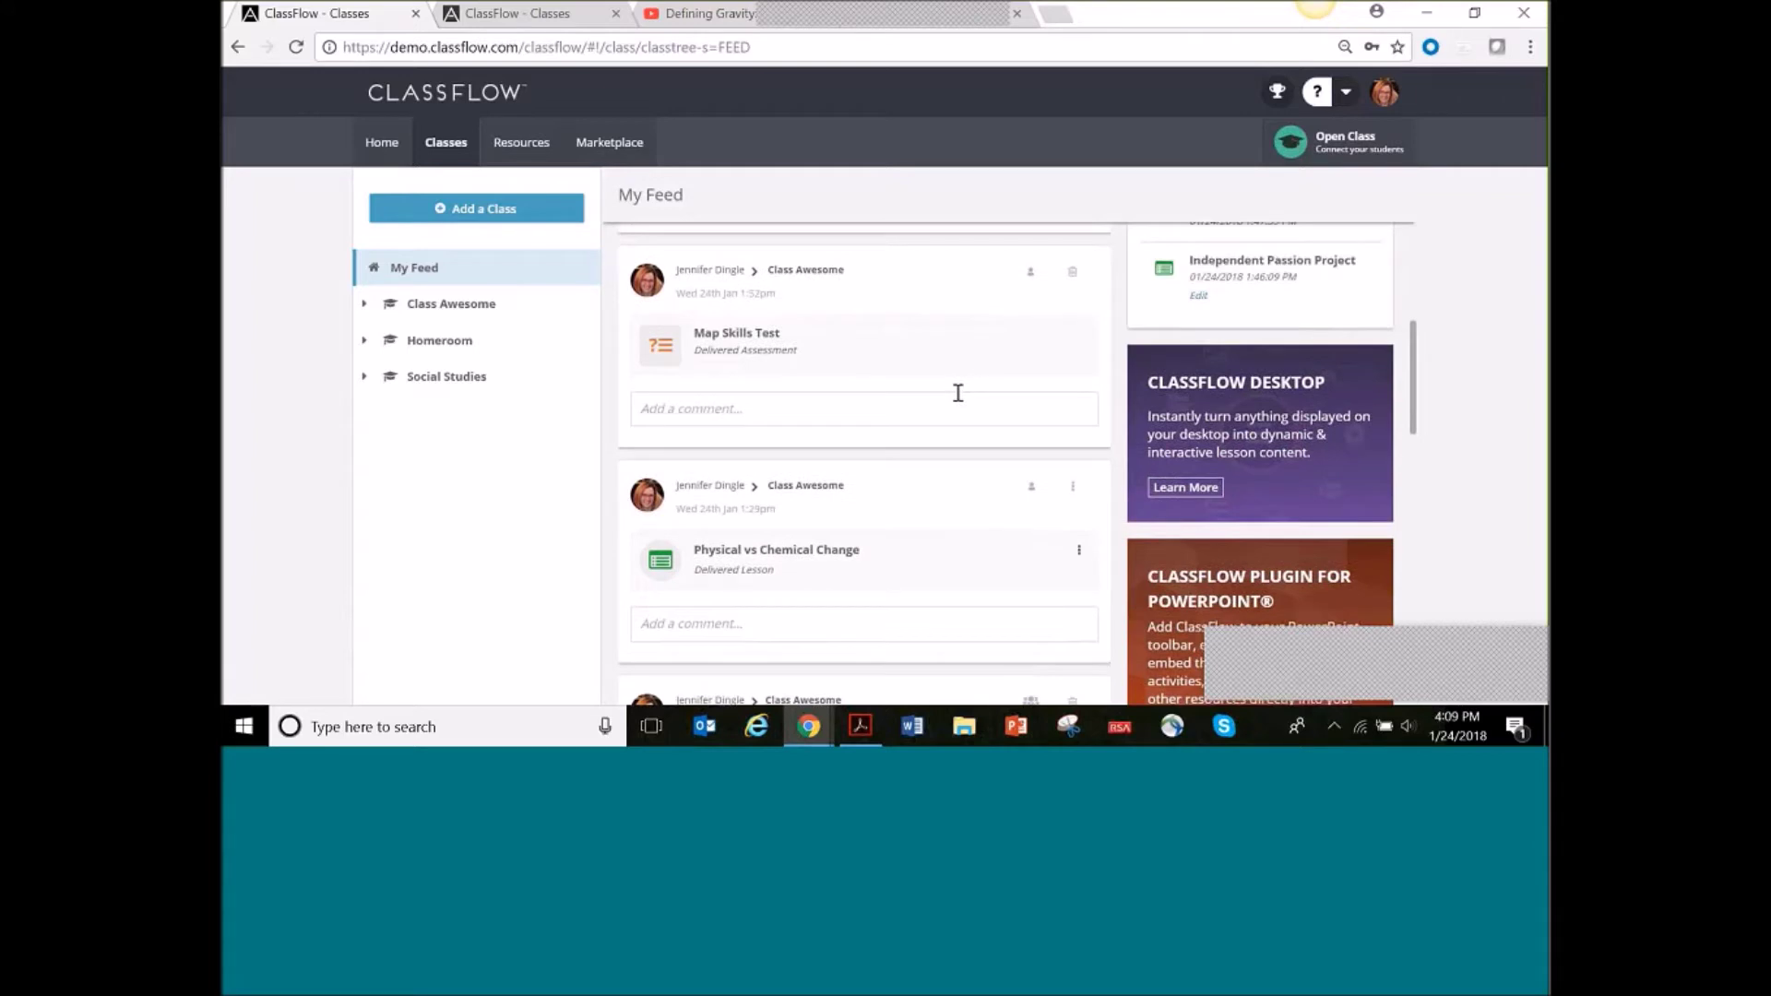
pyautogui.scroll(5, 957, 395)
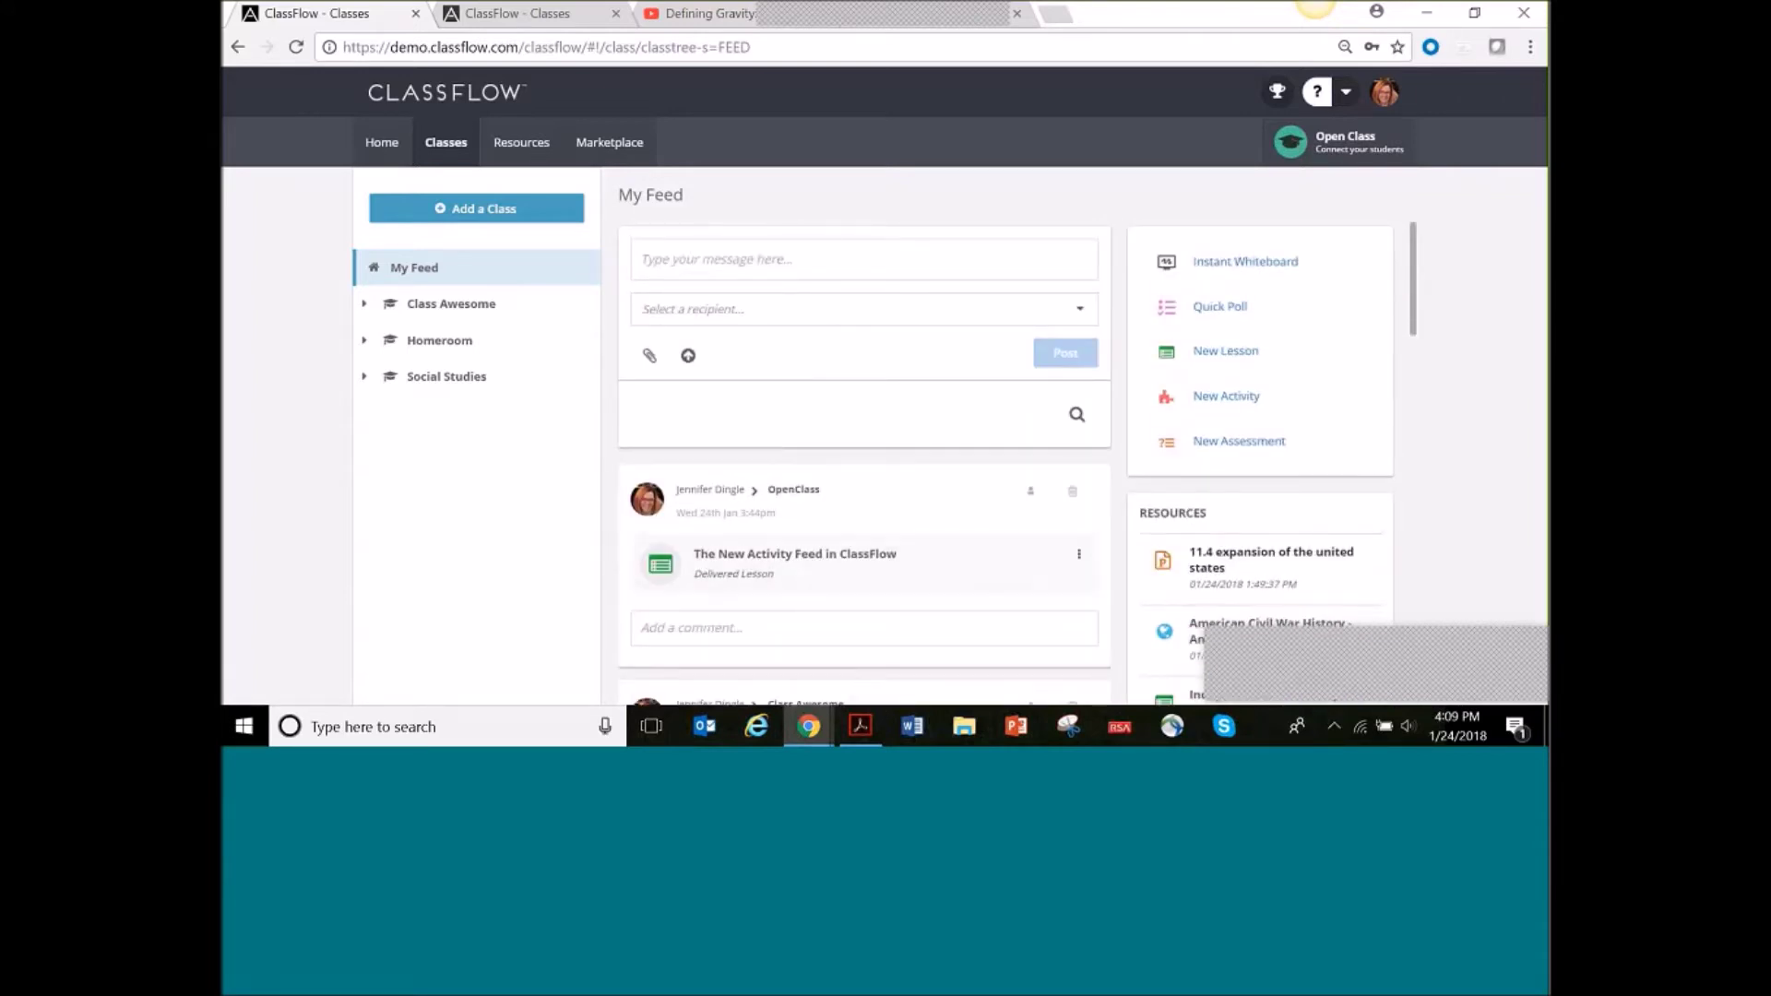
pyautogui.scroll(-1, 1030, 501)
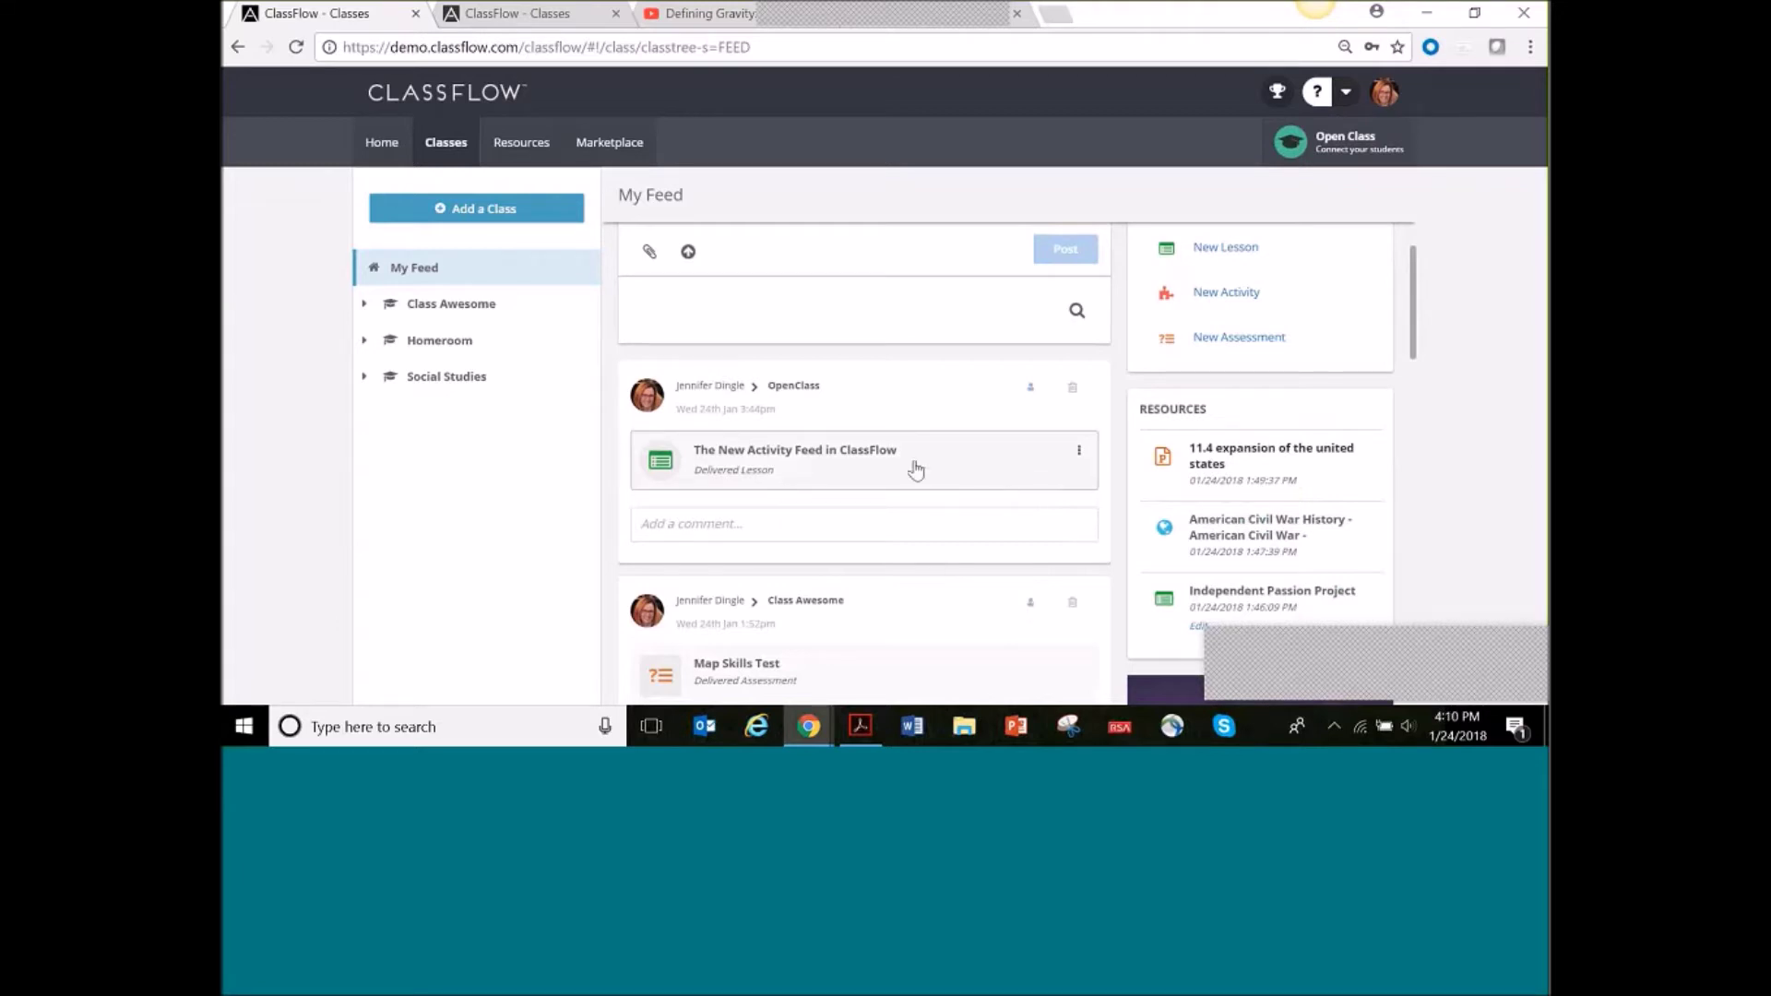
# Delete the 'The New Activity Feed in ClassFlow' post, confirming with Yes
pyautogui.click(1072, 392)
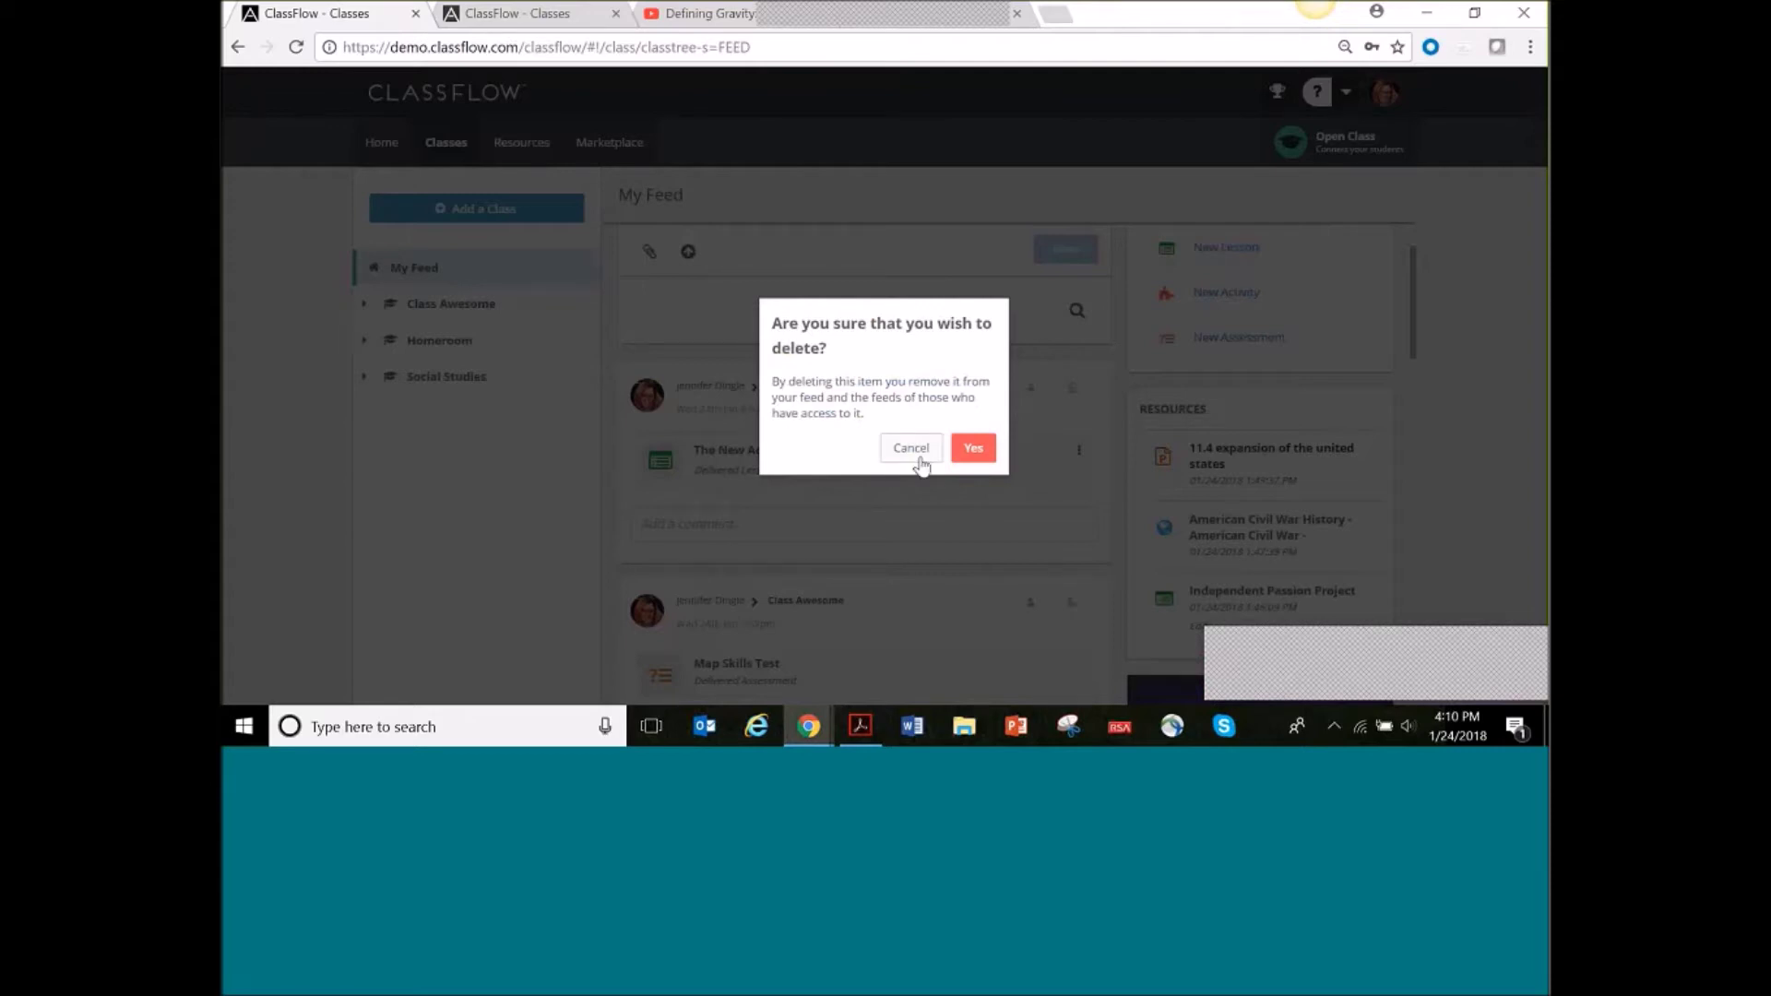
pyautogui.click(973, 450)
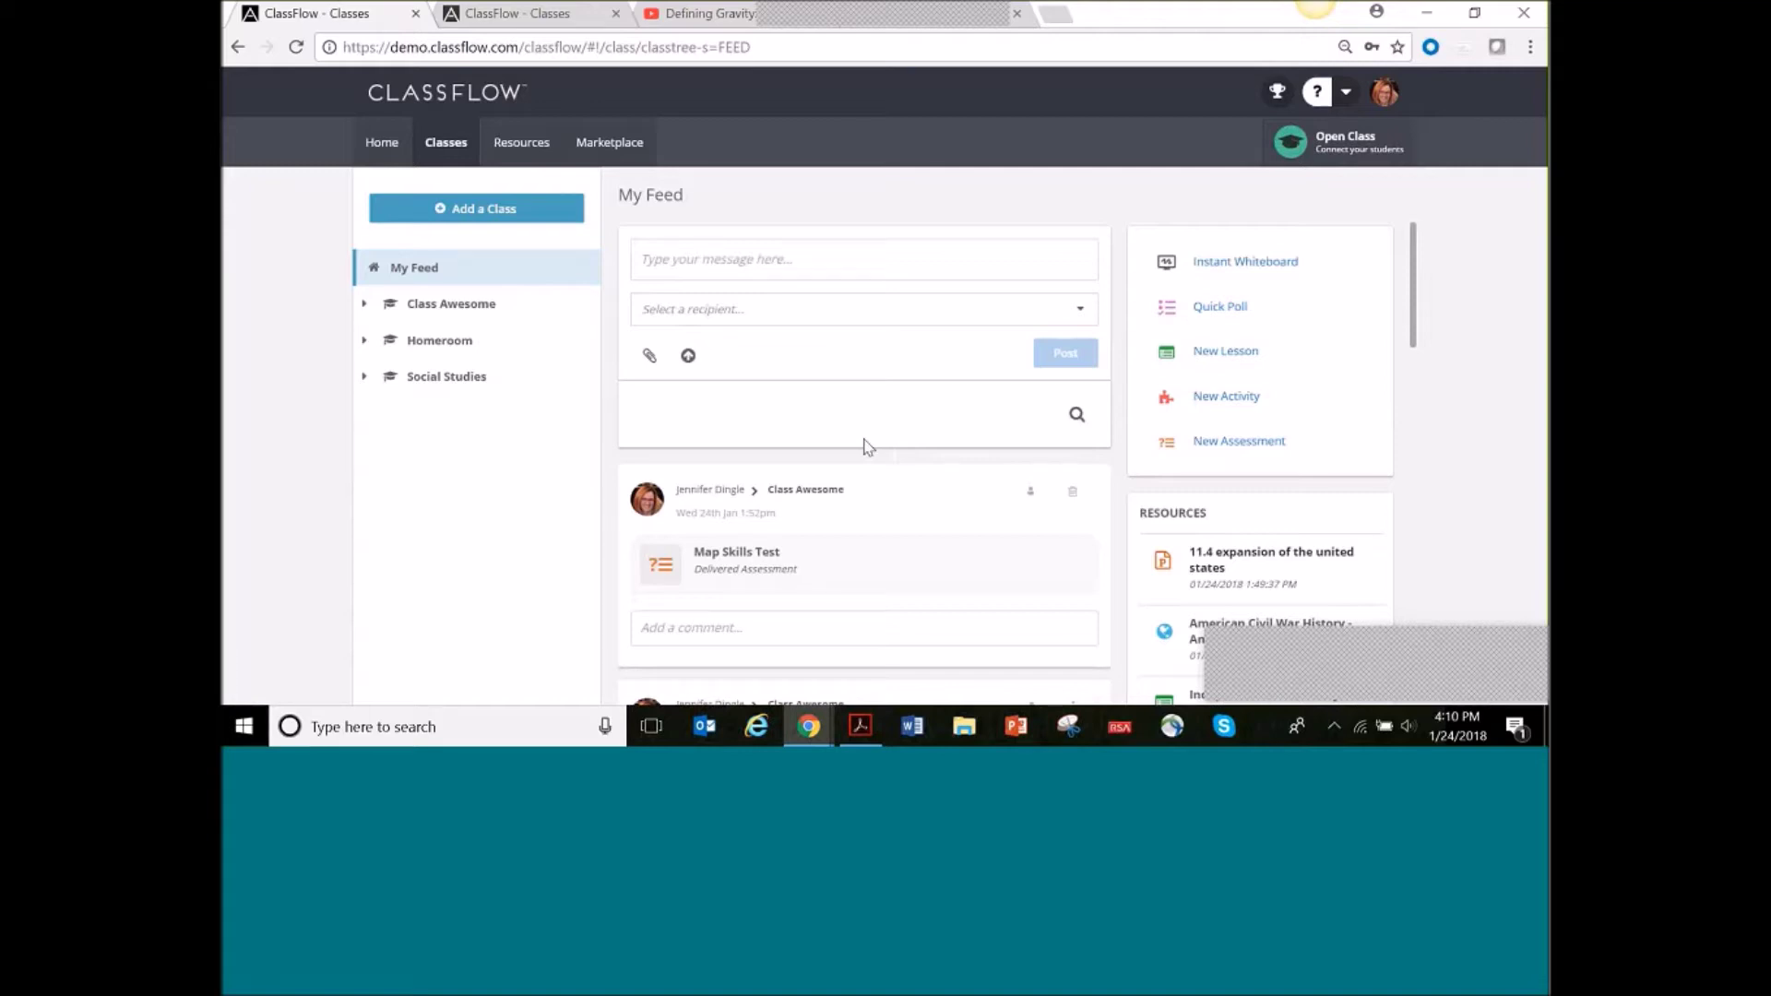
pyautogui.click(1076, 414)
pyautogui.click(806, 474)
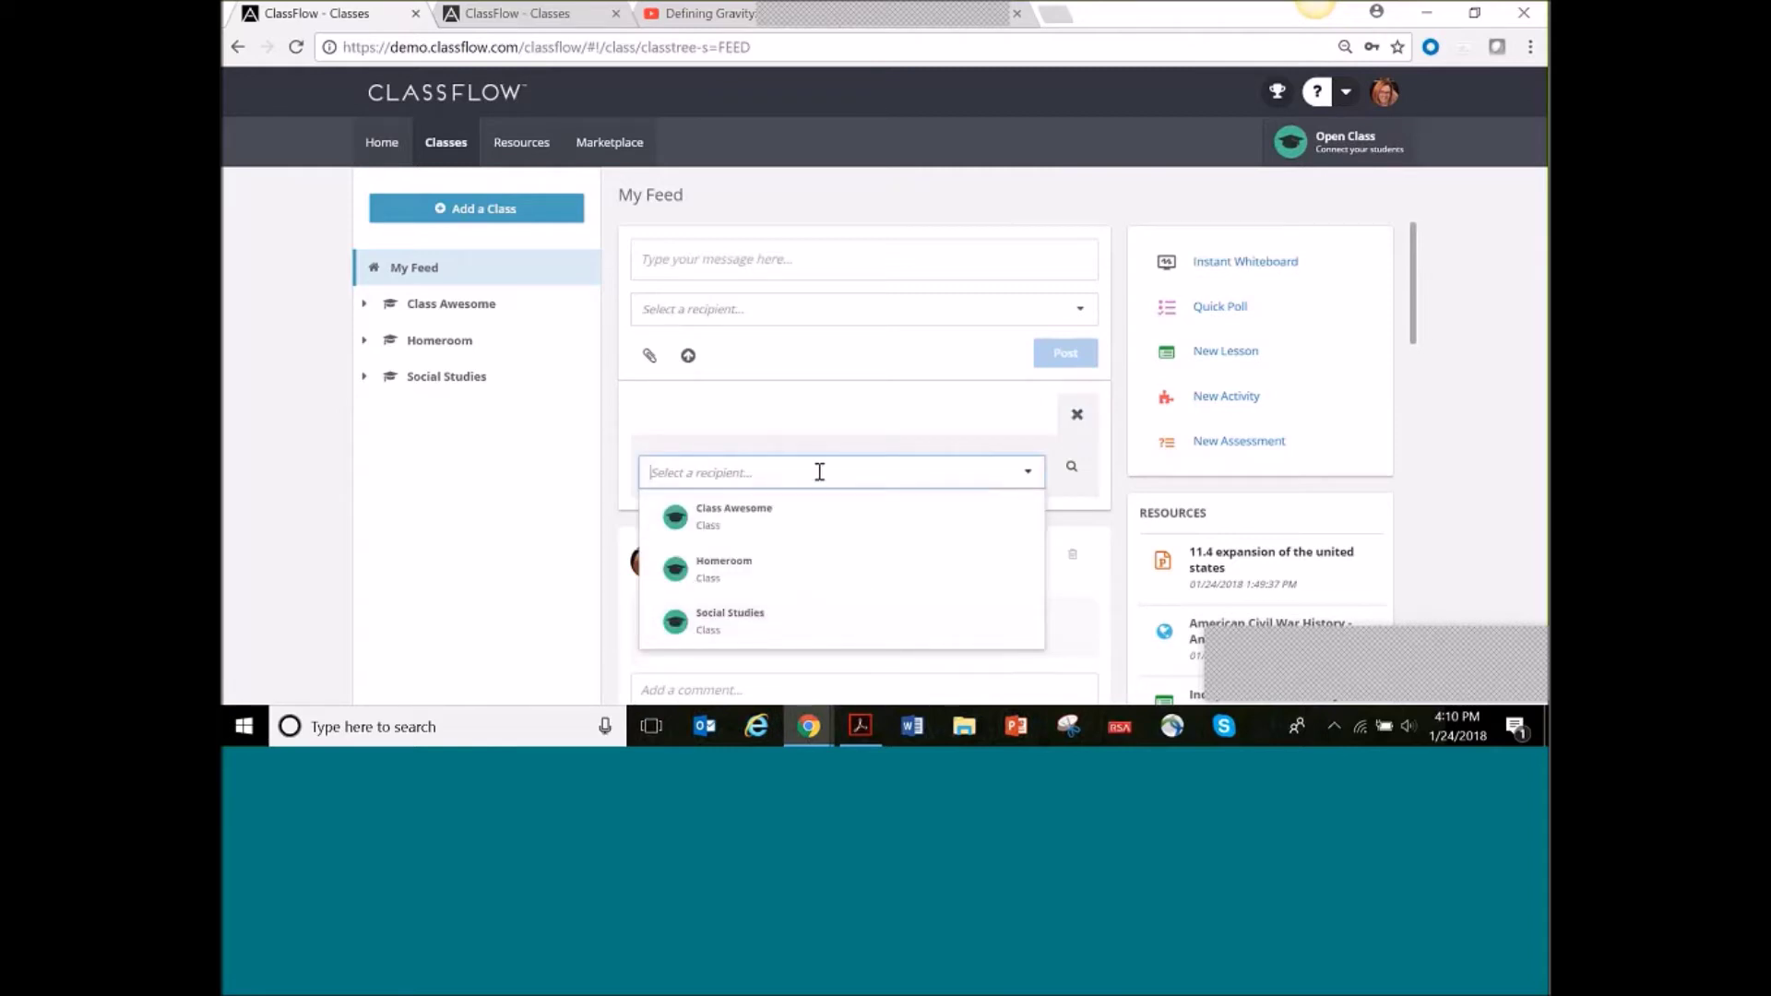
pyautogui.write('s')
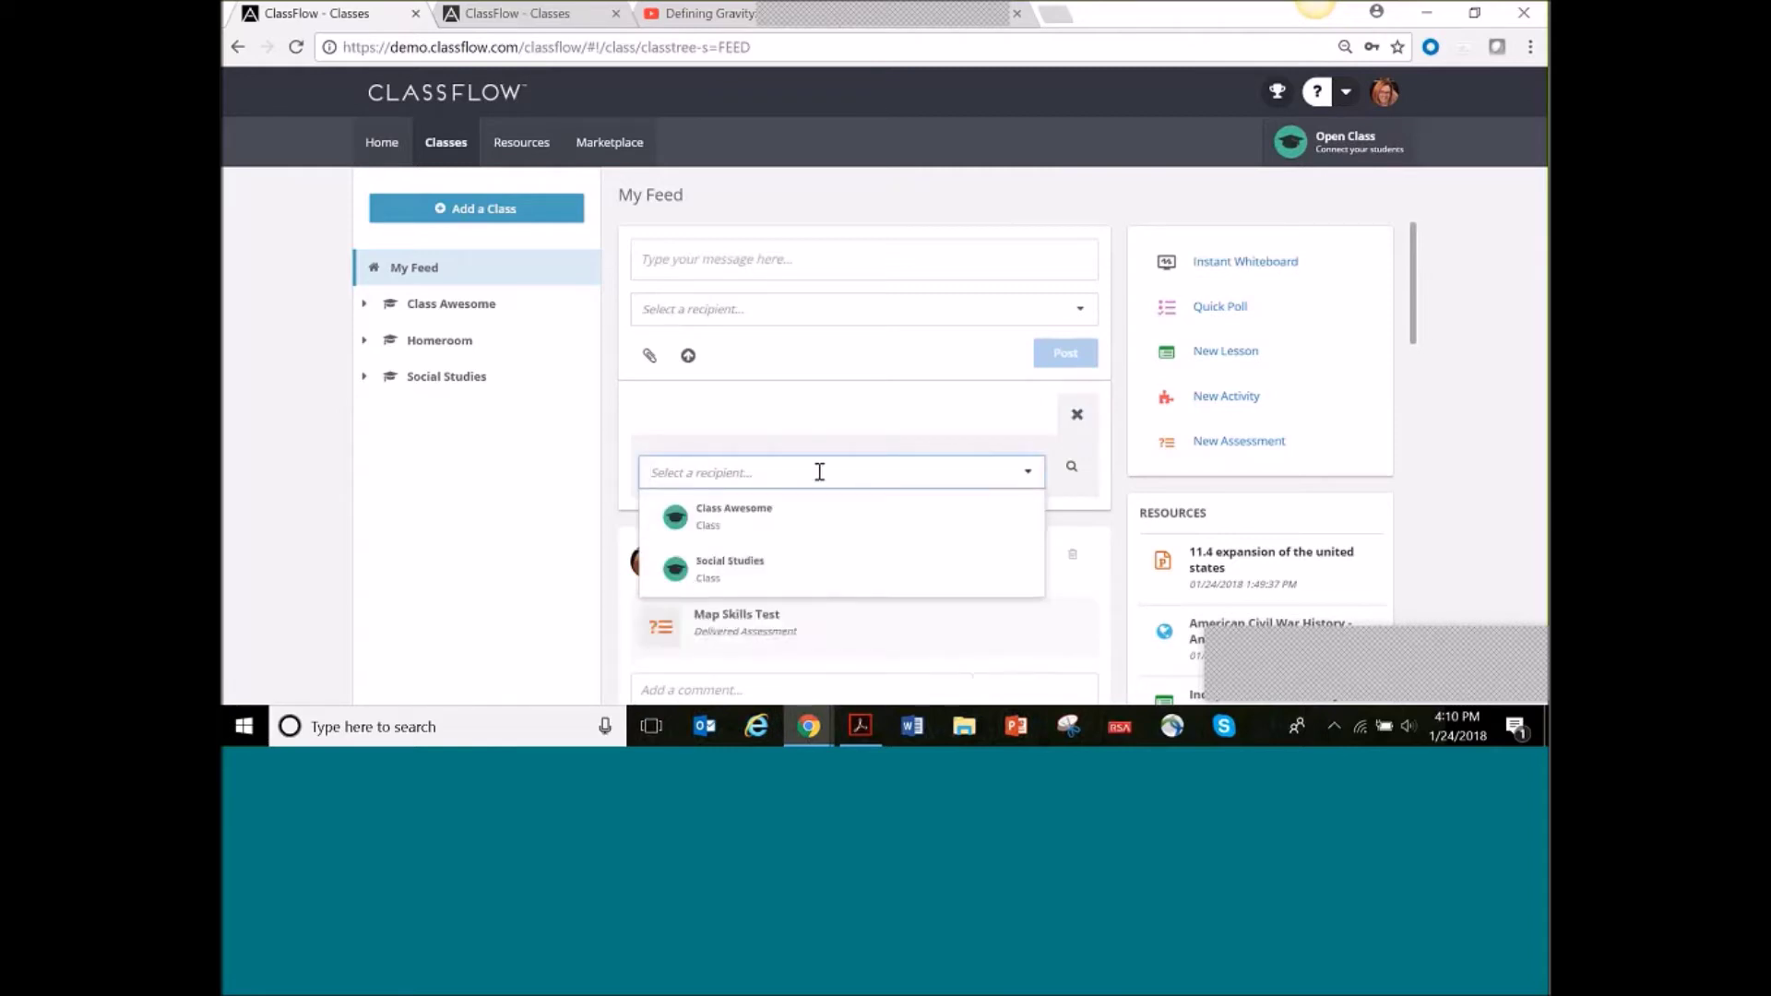
pyautogui.press('BackSpace')
pyautogui.write('d')
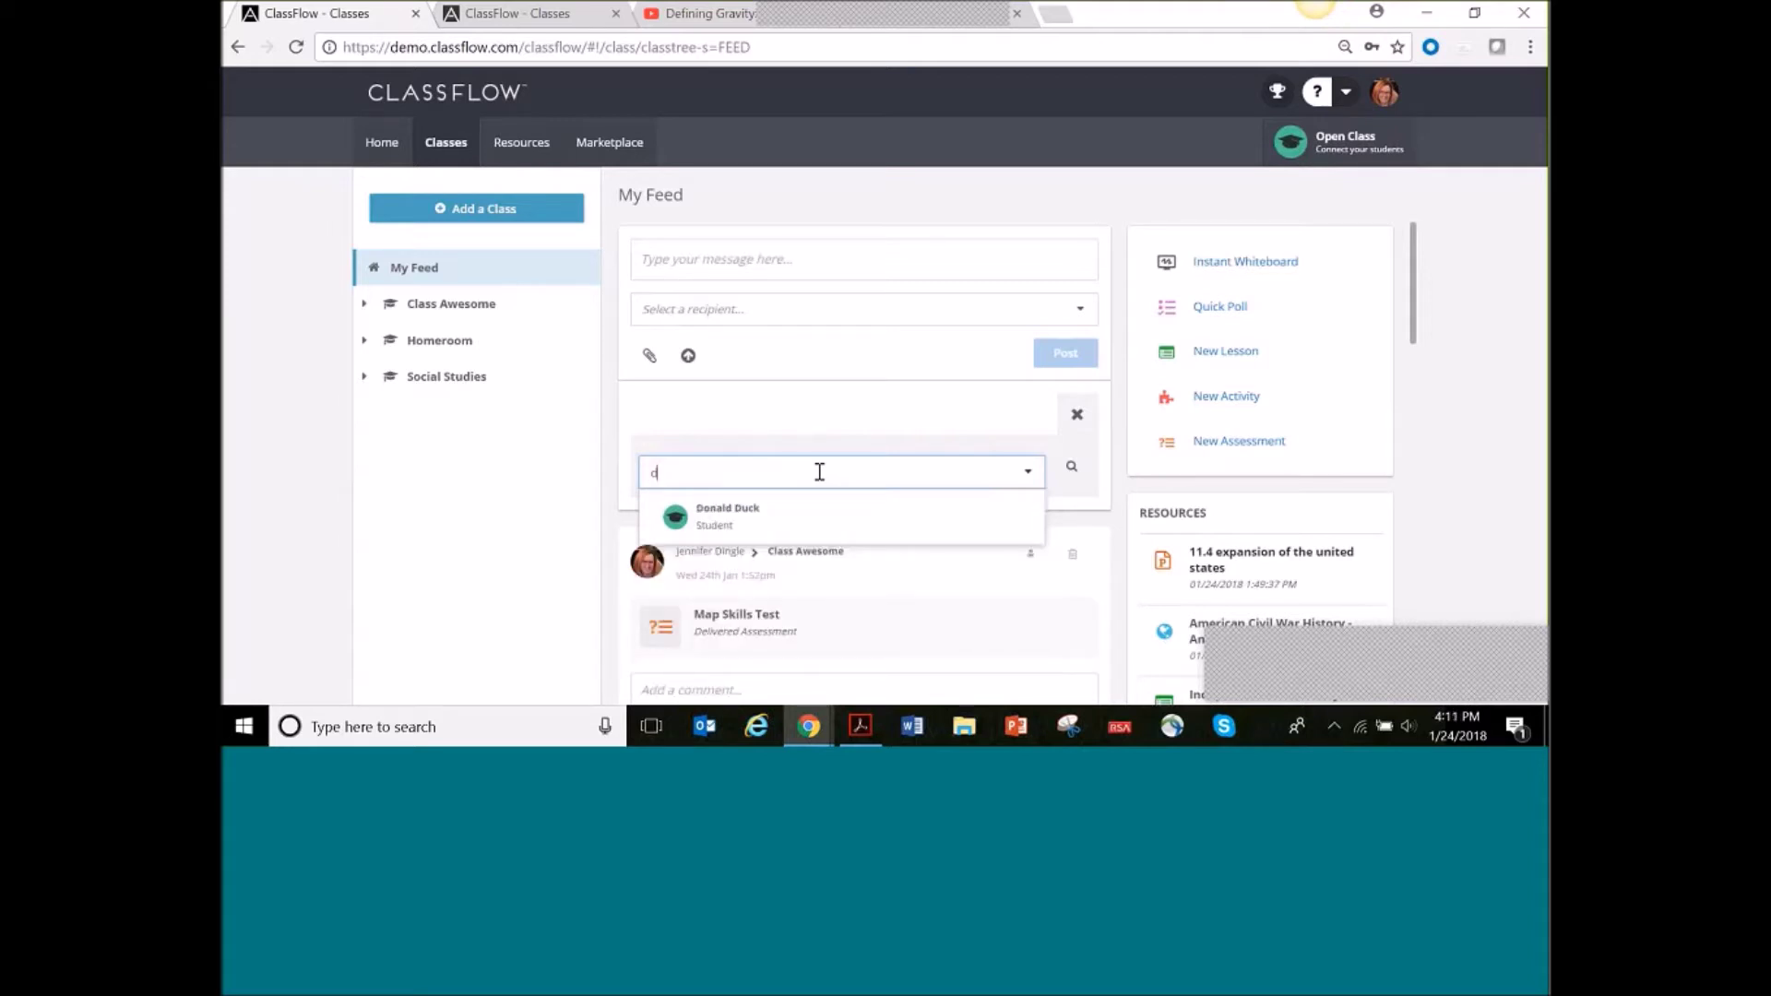
pyautogui.write('o')
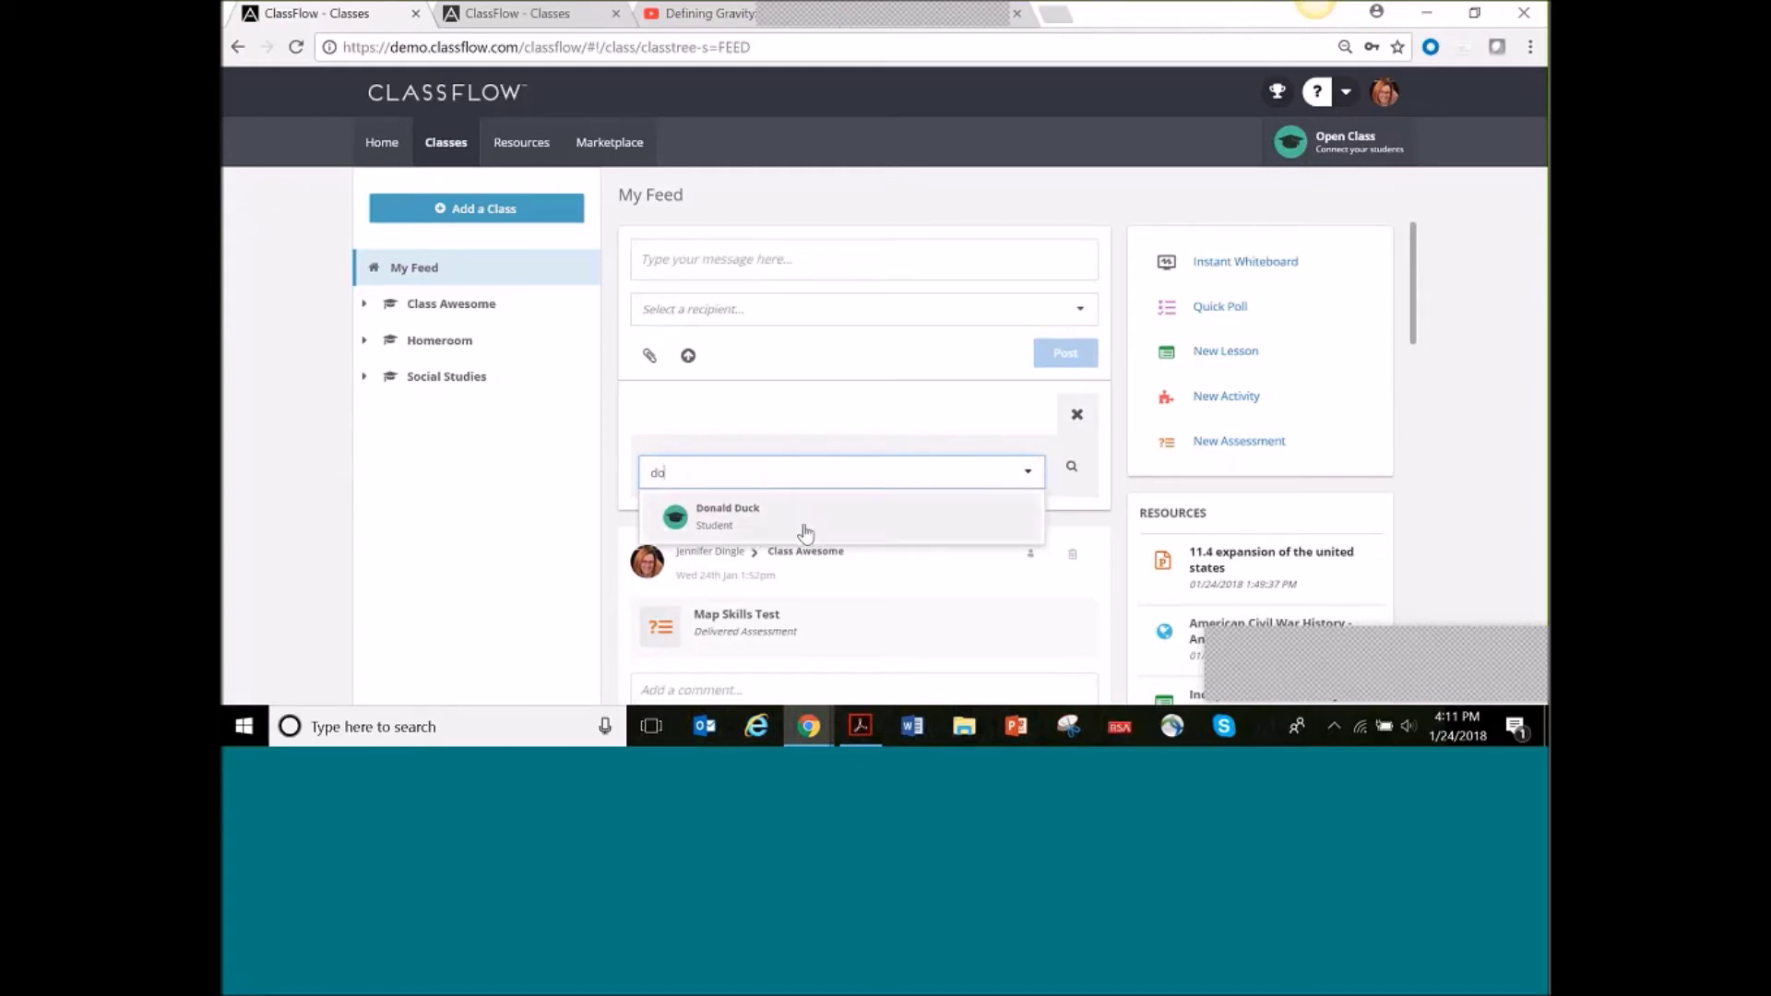
pyautogui.click(1079, 416)
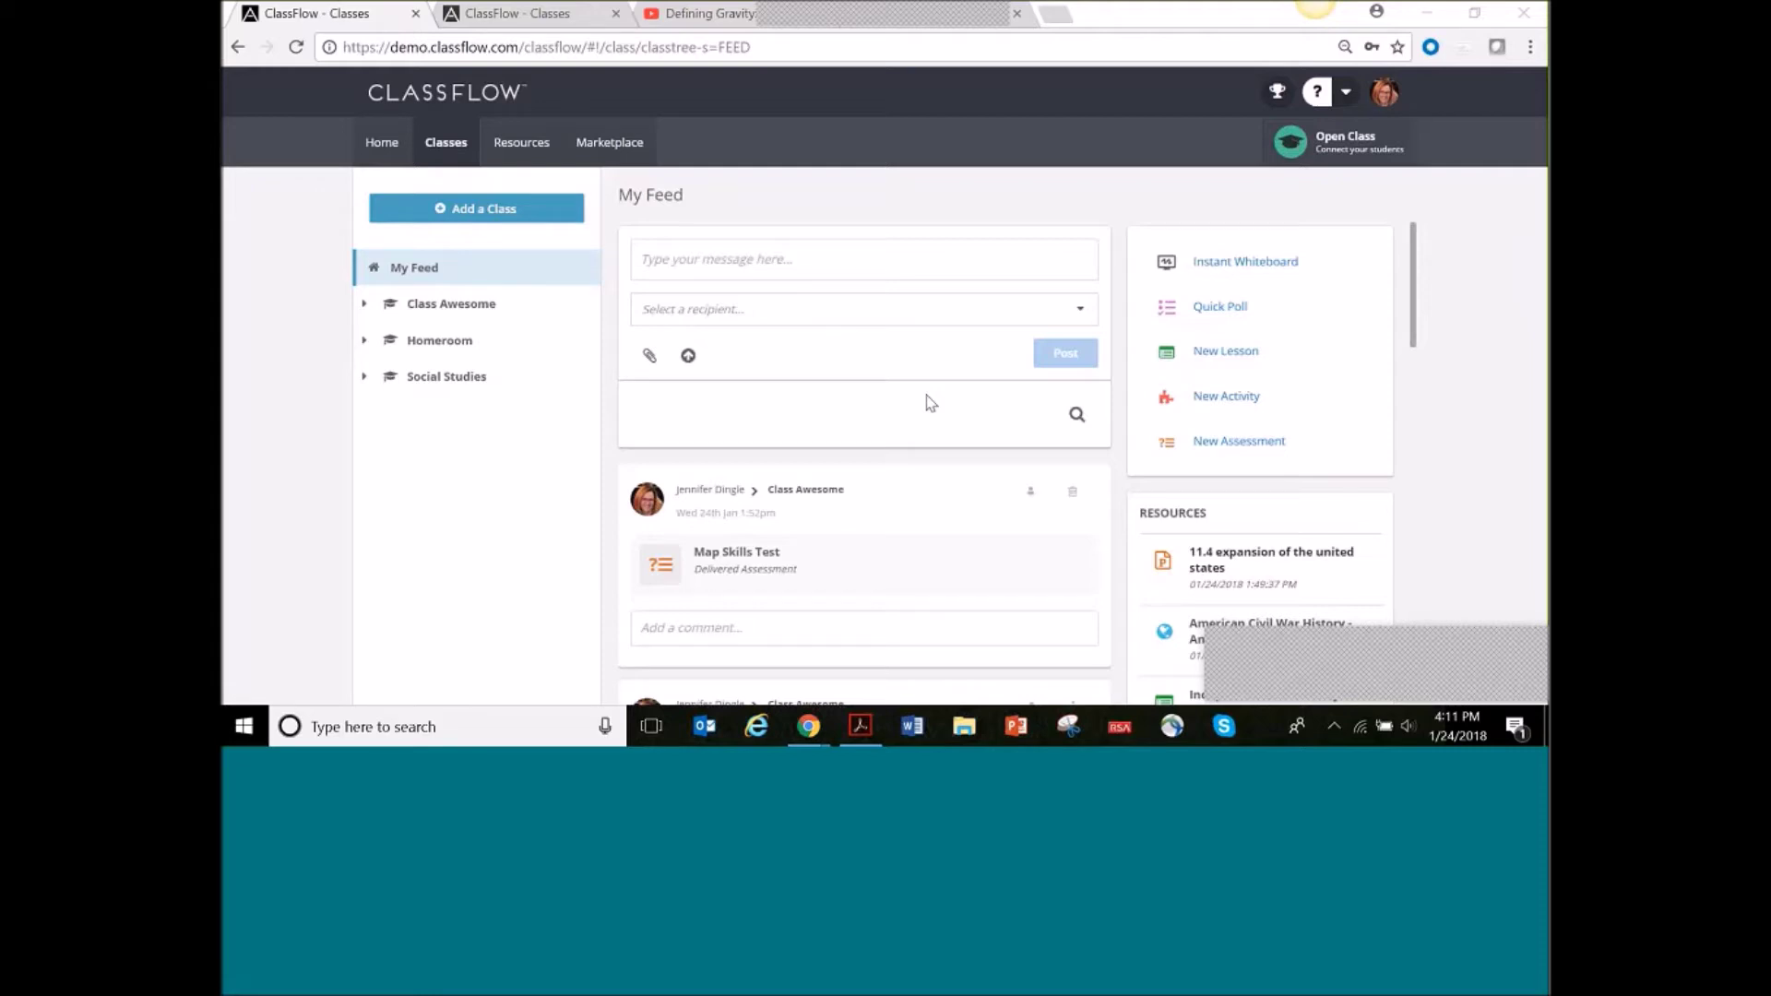
# Write a new feed message: 'Don't forget to bring your signed field trip form tomorrow.'
pyautogui.click(688, 261)
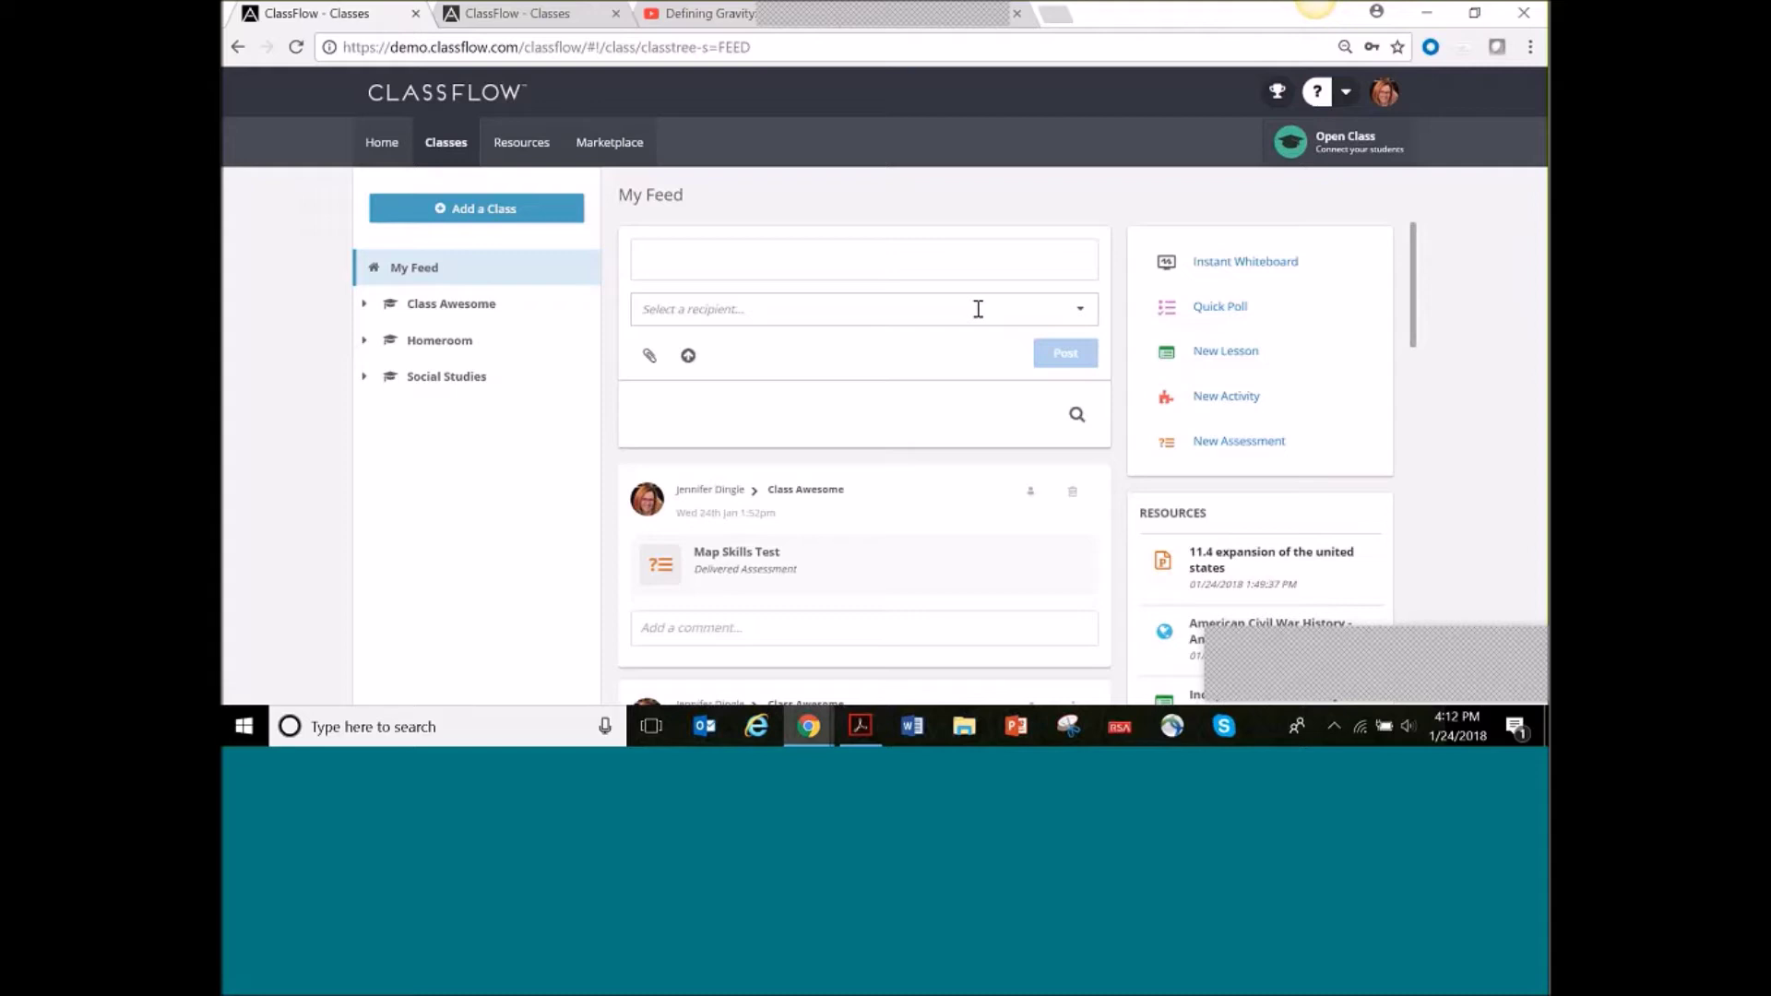
pyautogui.write("Don't forget to bring your signe")
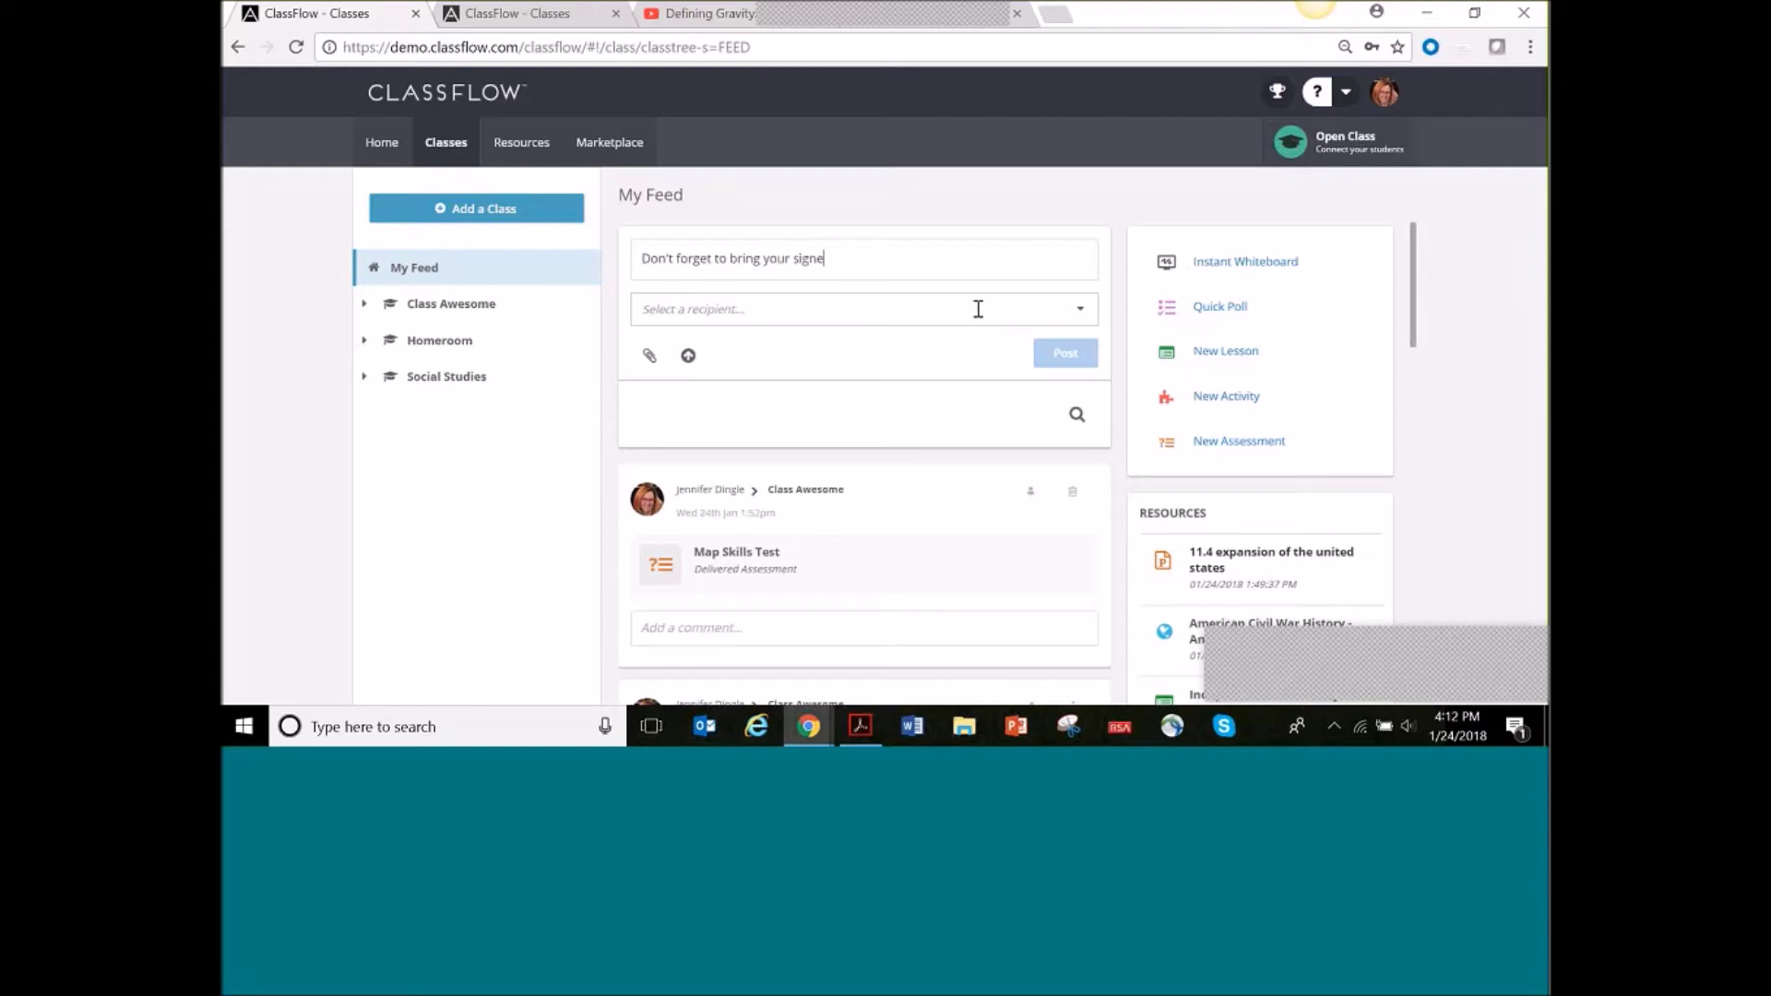
pyautogui.write('d field trip form tomorrow.')
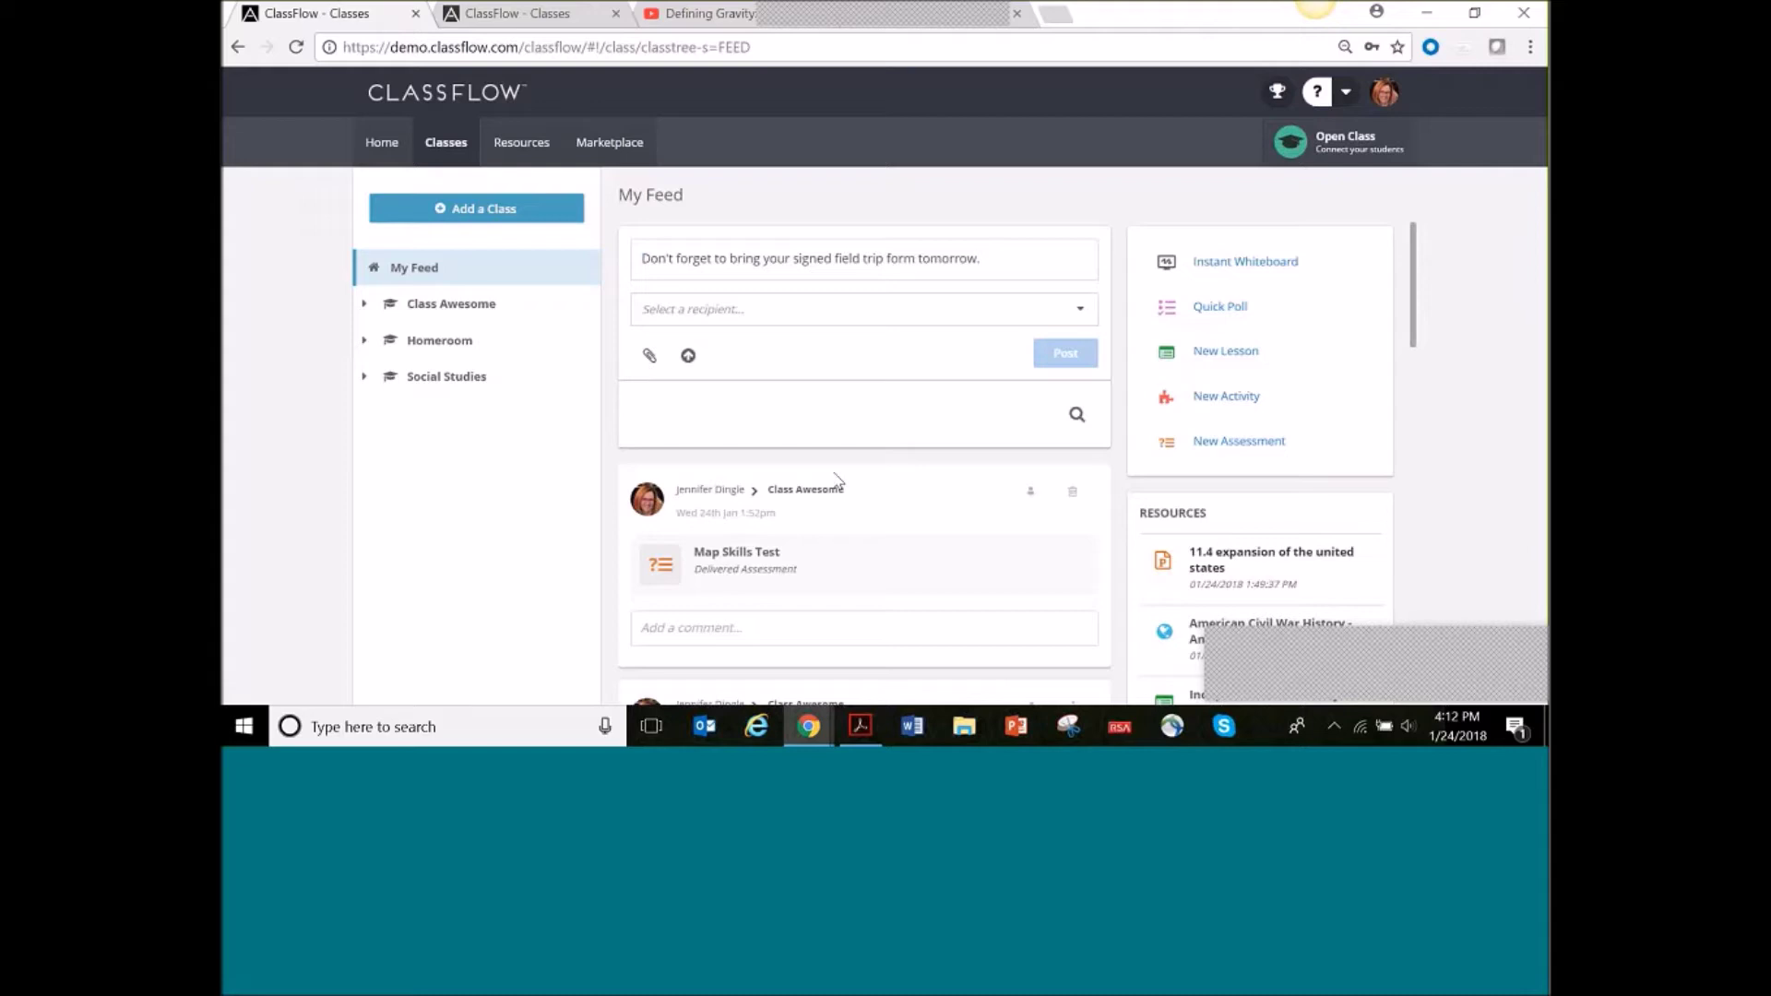
# Attach field trip slip.pdf from the Documents folder to the message
pyautogui.click(650, 358)
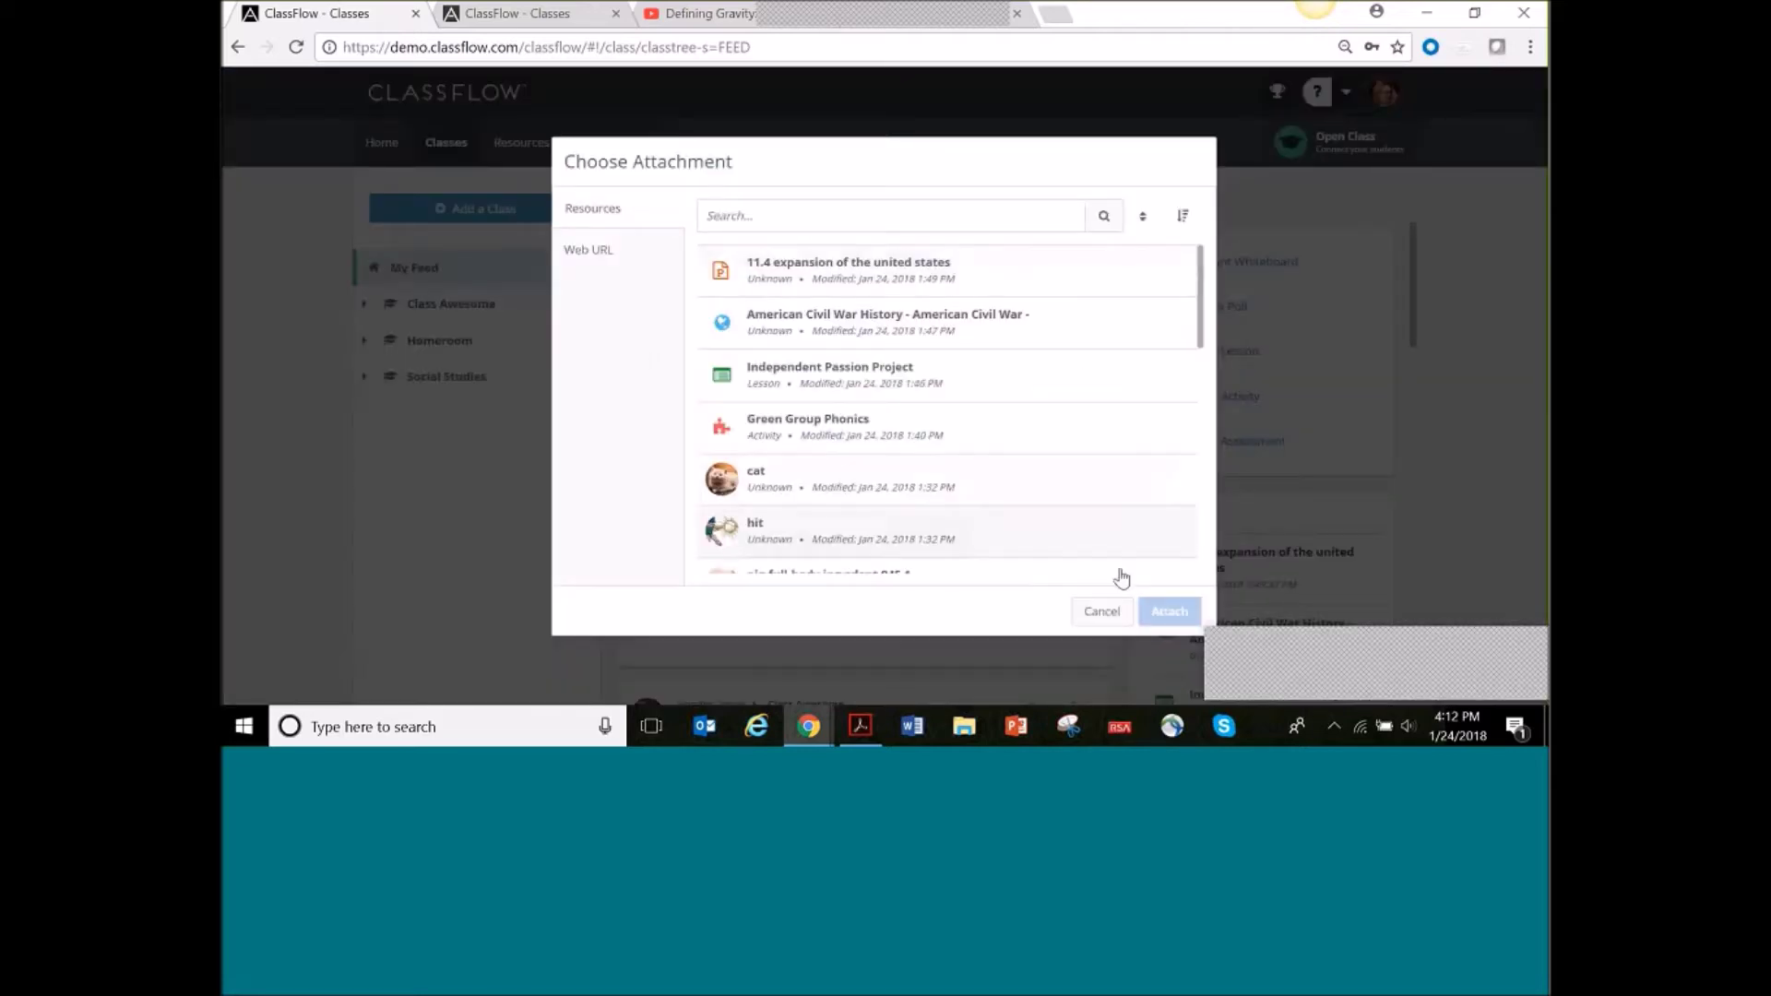
pyautogui.click(1101, 611)
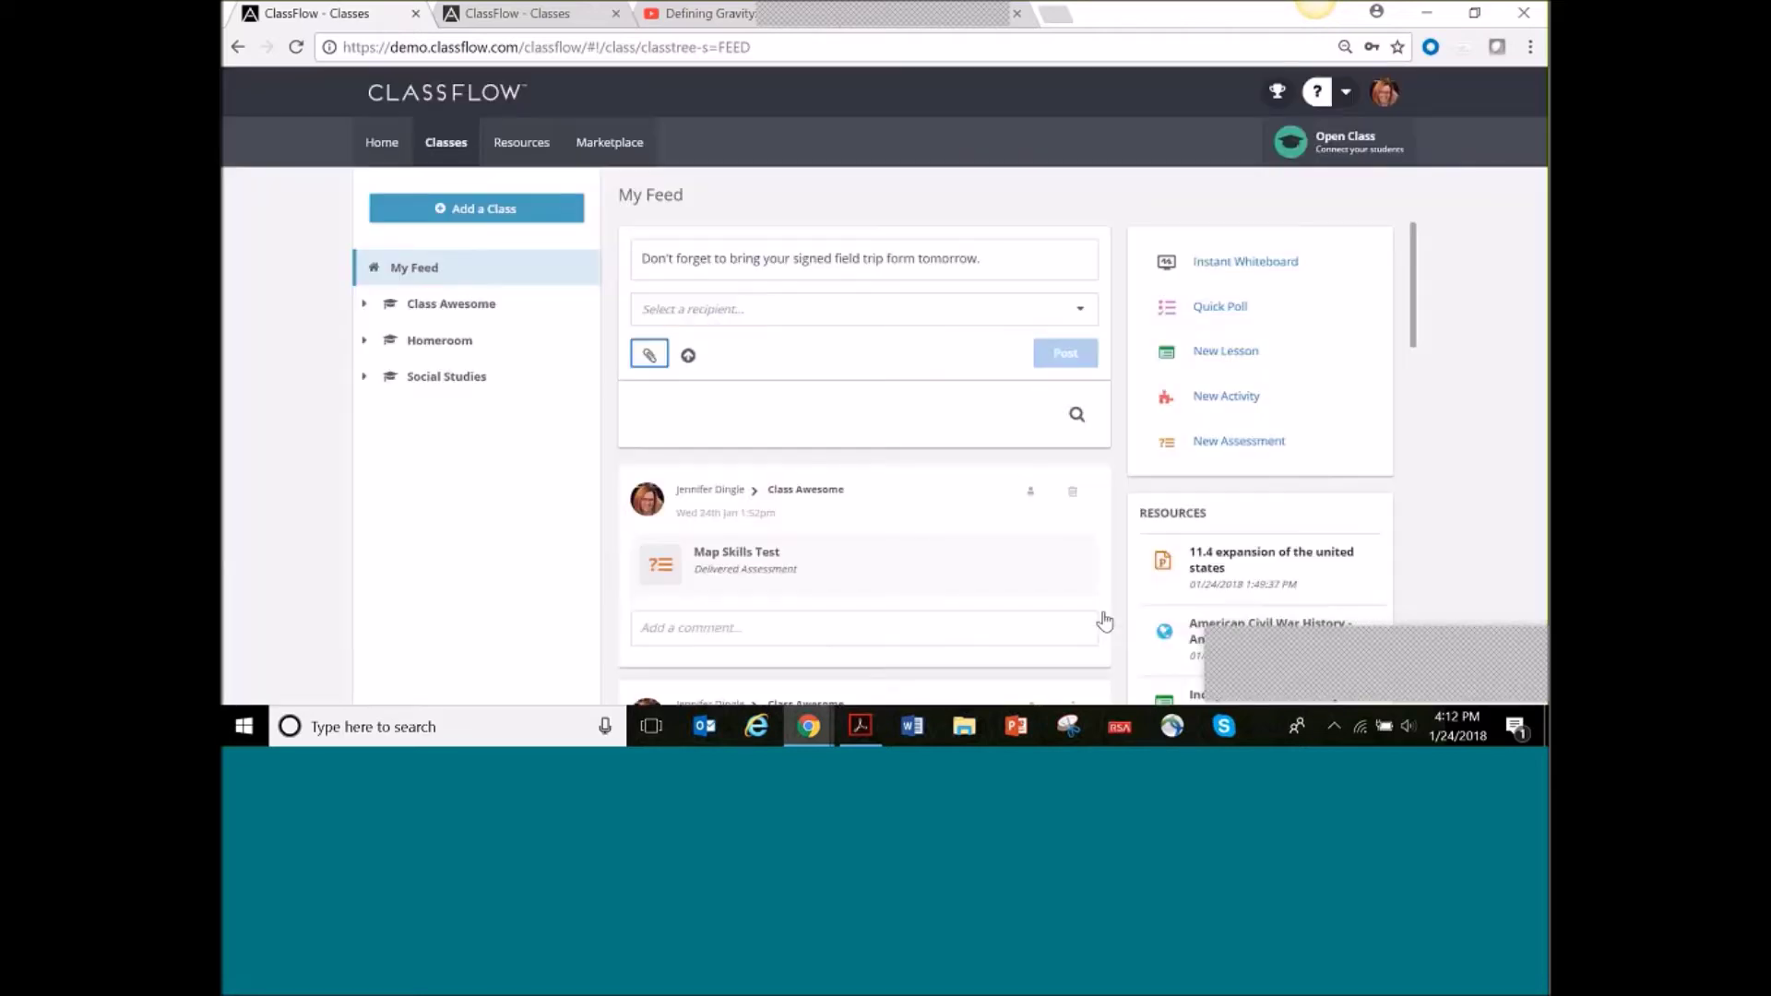
pyautogui.click(688, 357)
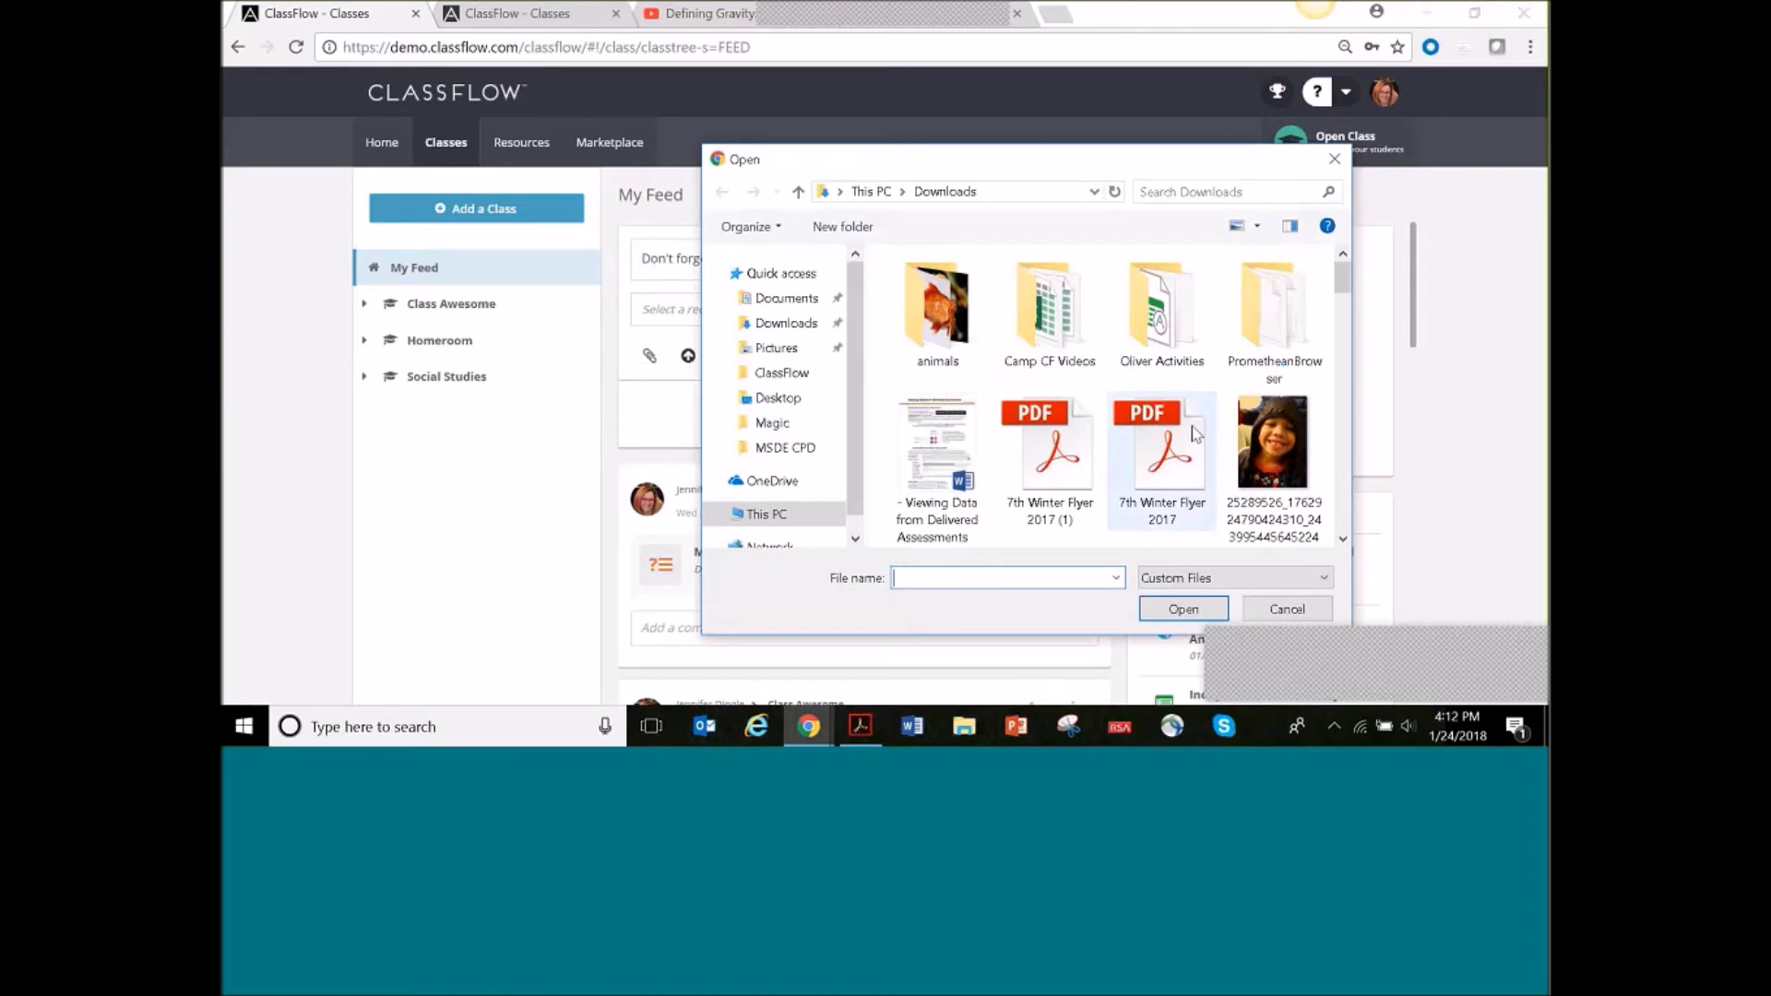
pyautogui.scroll(-6, 1195, 427)
pyautogui.scroll(-5, 1195, 427)
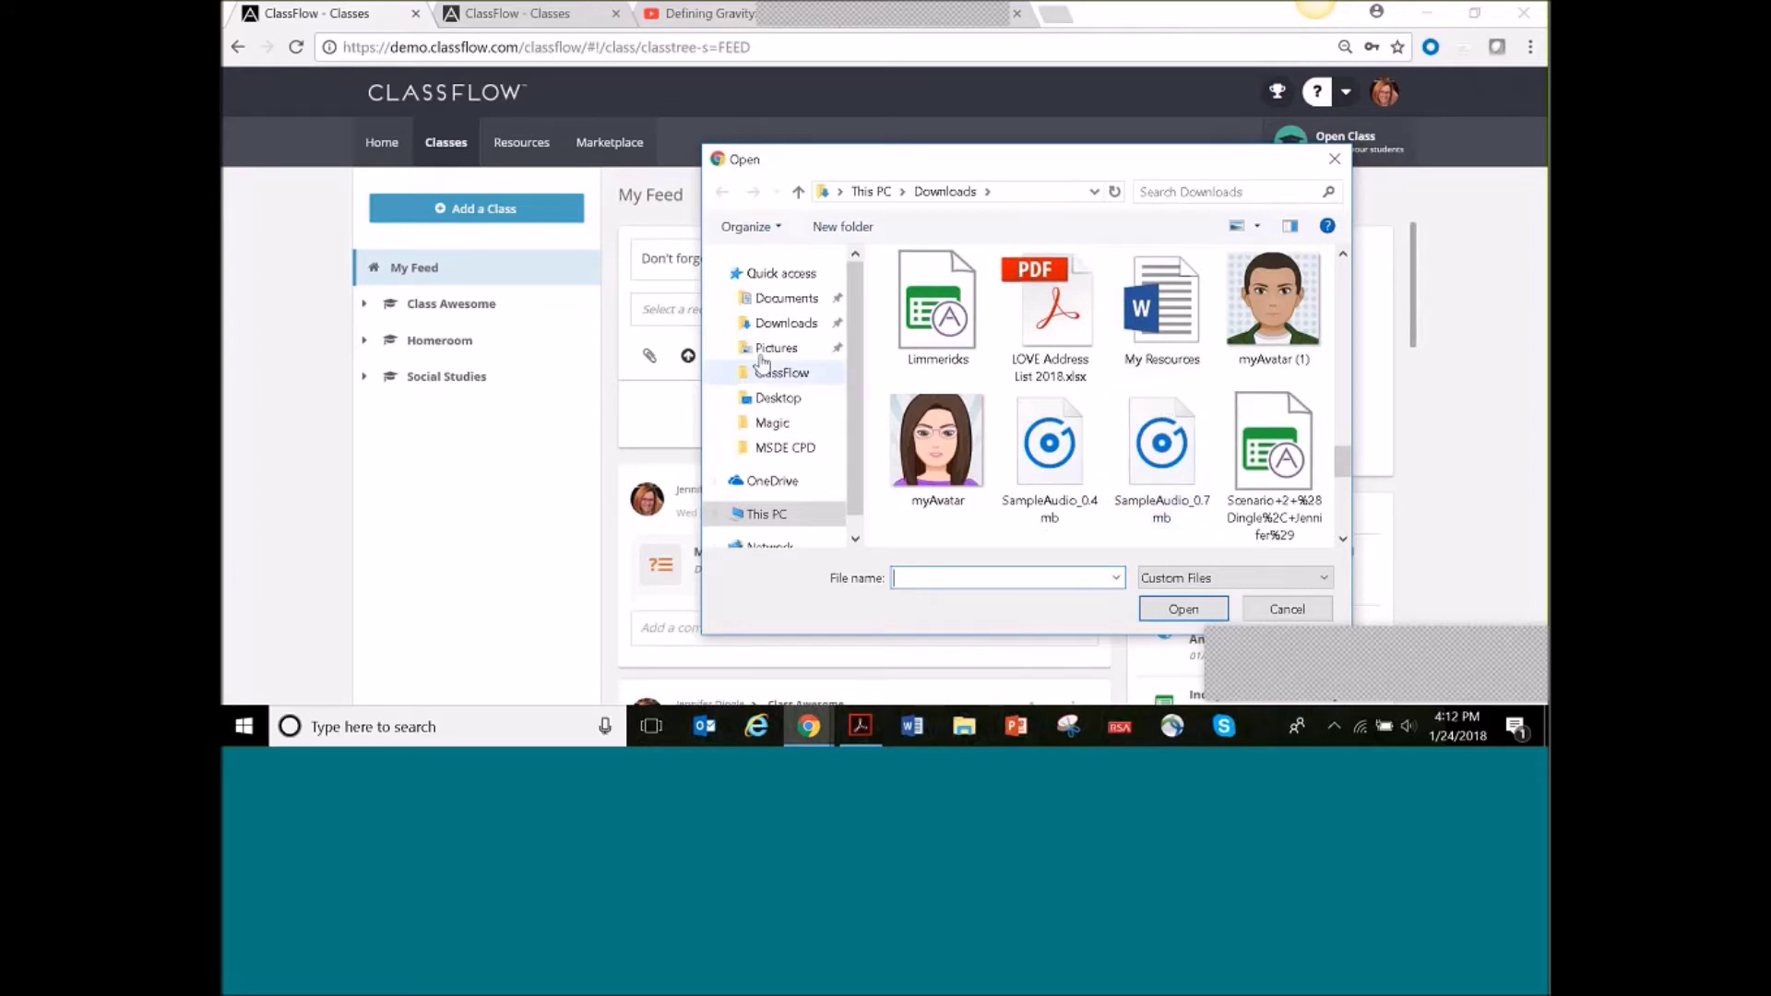
pyautogui.click(765, 298)
pyautogui.scroll(-5, 1137, 406)
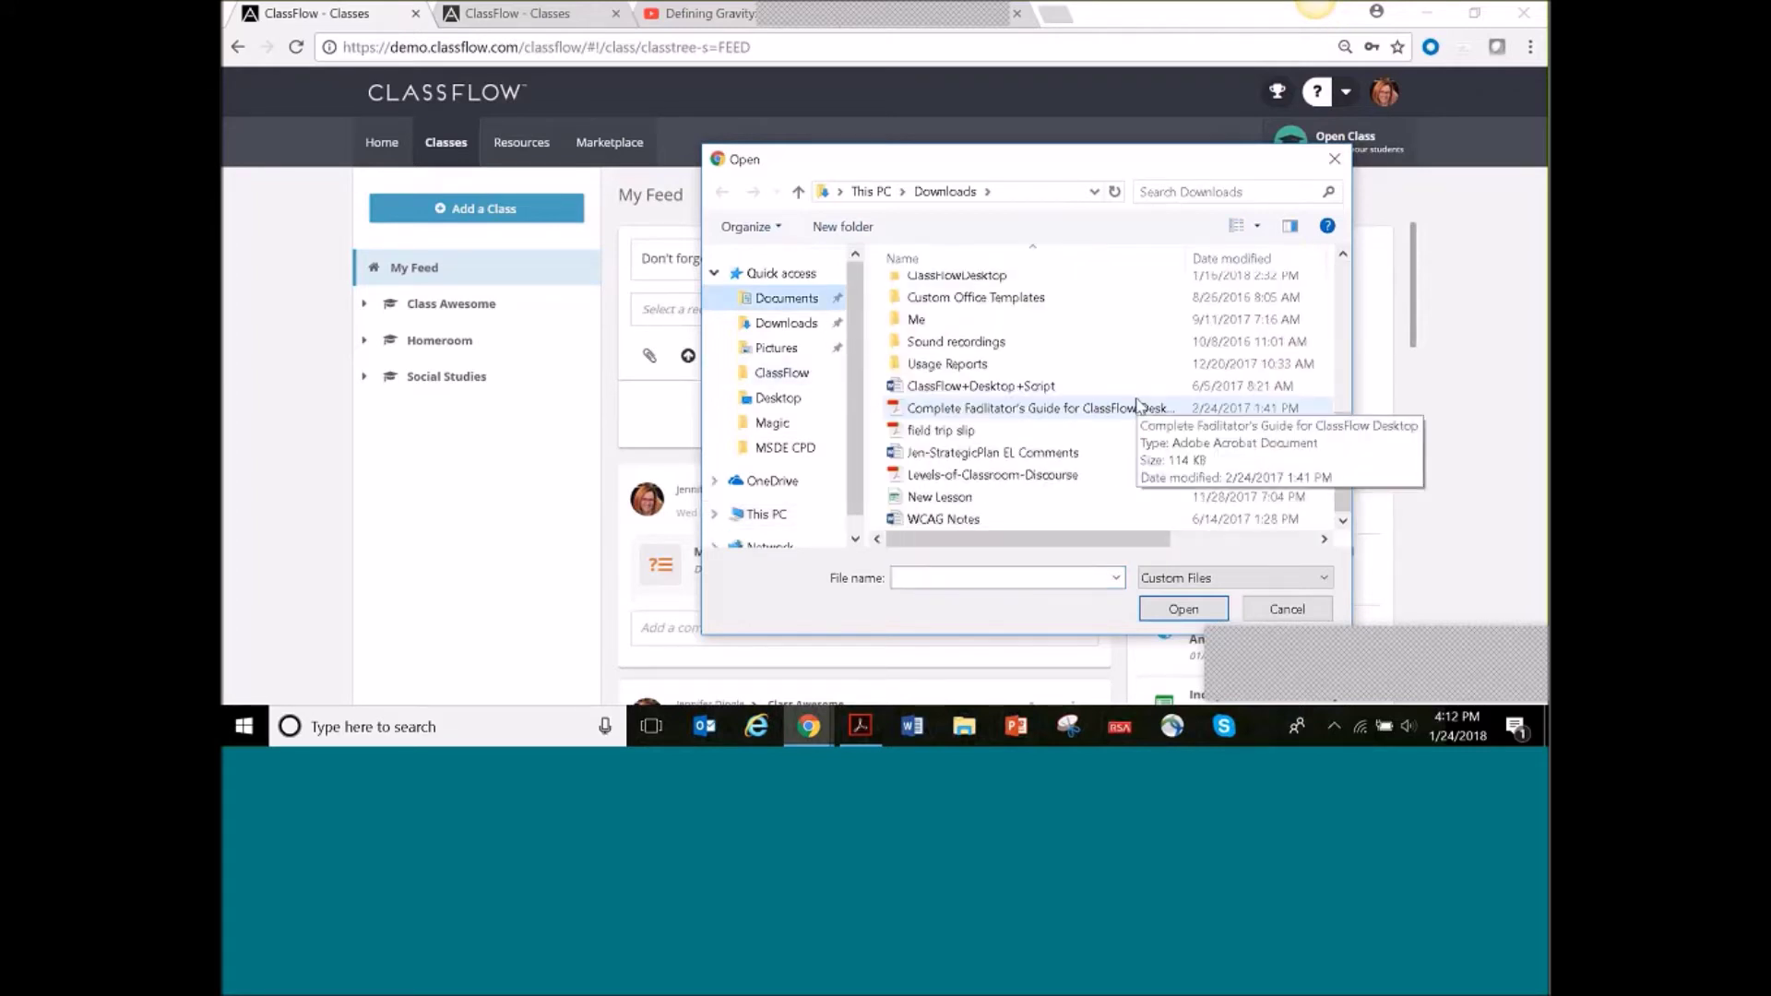
pyautogui.doubleClick(960, 429)
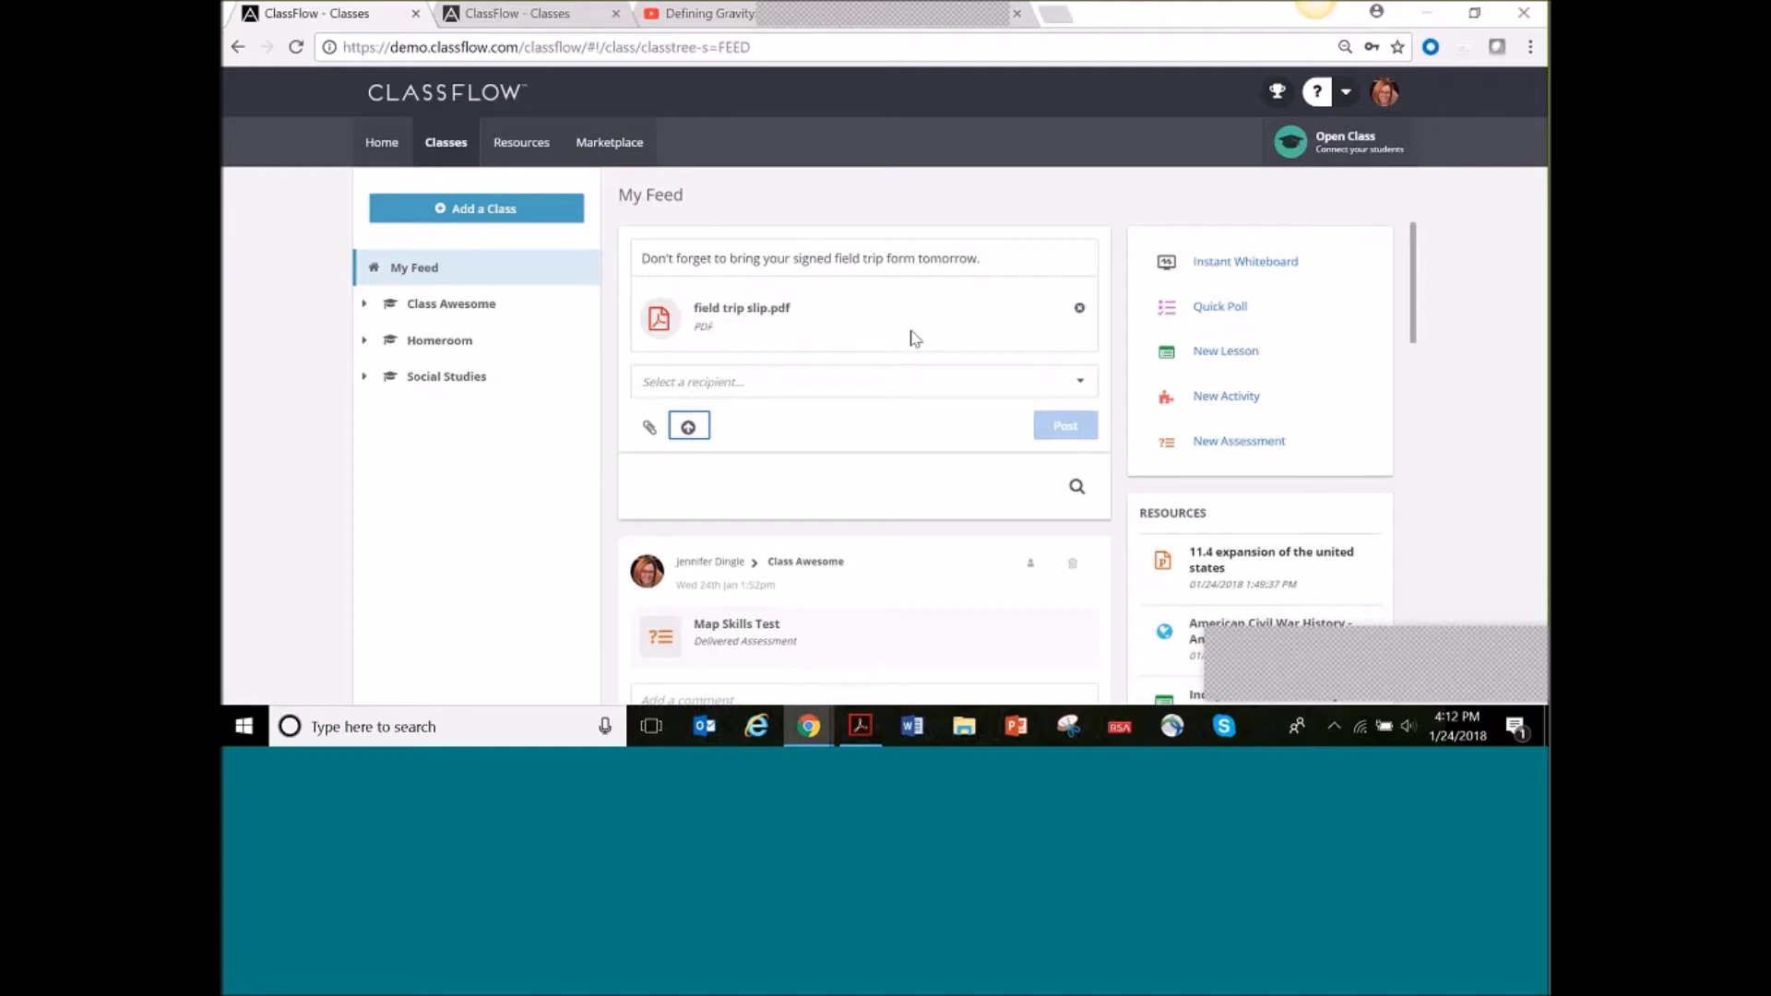
# Address the field trip reminder to Class Awesome and Homeroom and post it
pyautogui.click(766, 378)
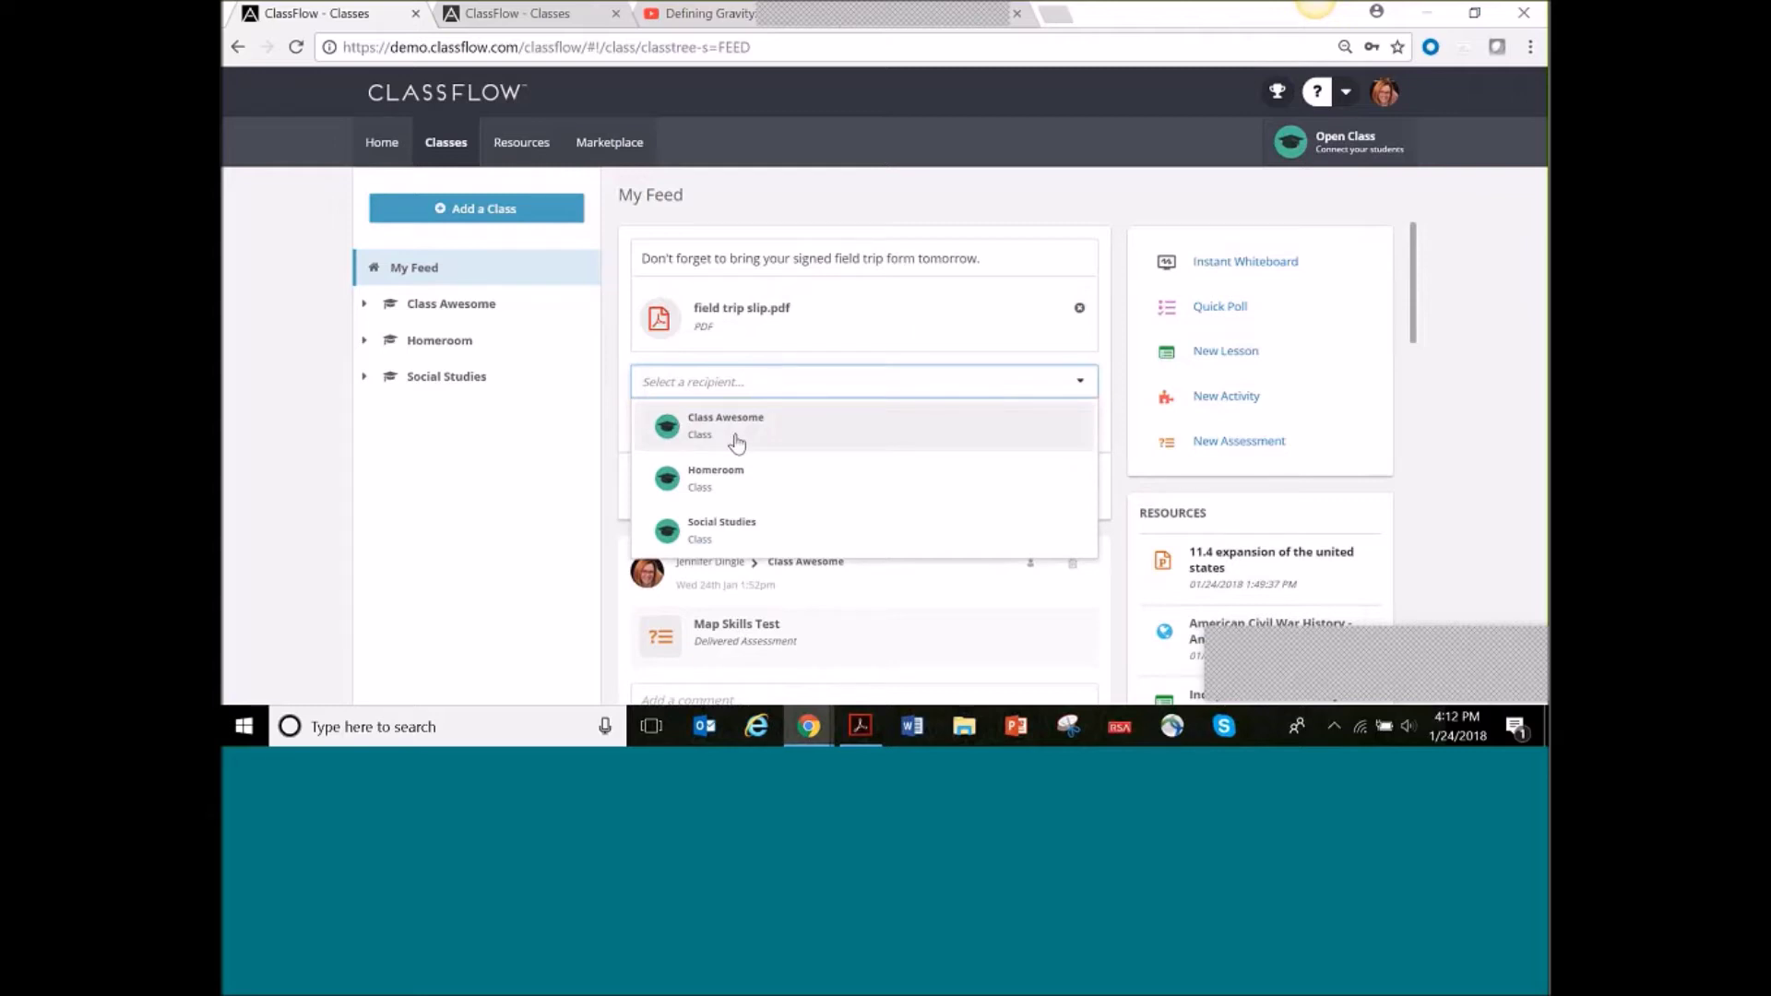
pyautogui.click(735, 433)
pyautogui.click(877, 380)
pyautogui.click(749, 415)
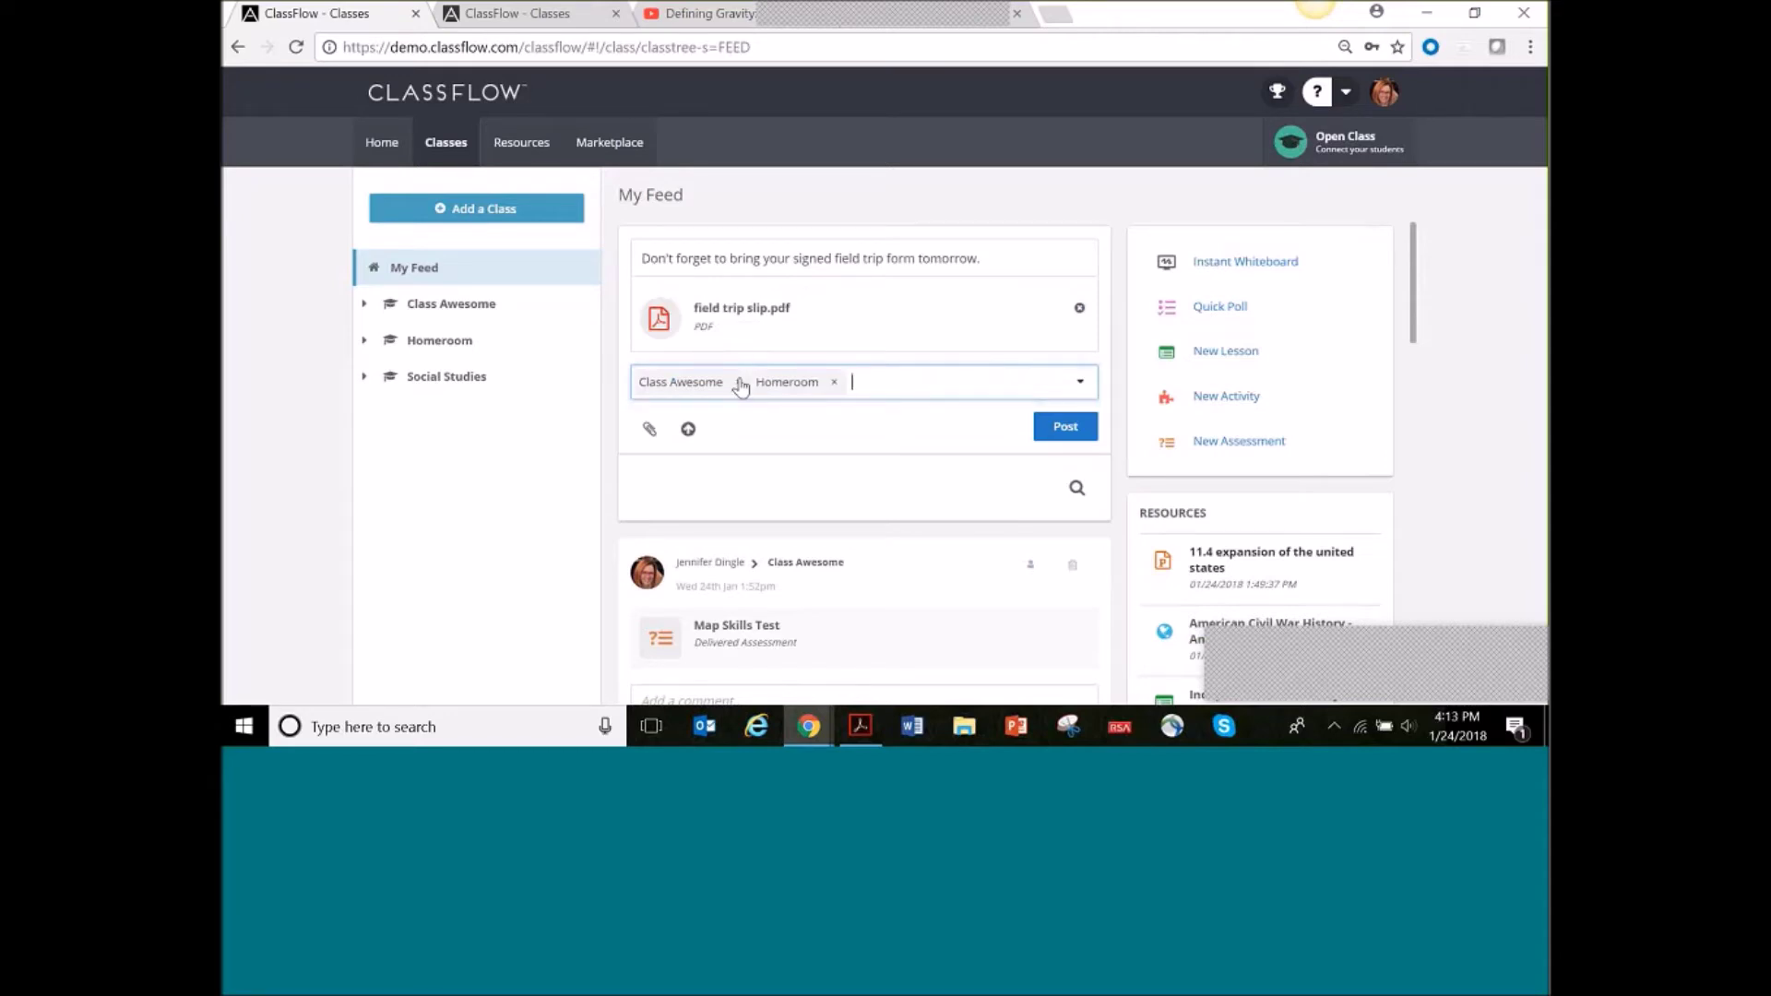
pyautogui.click(1058, 437)
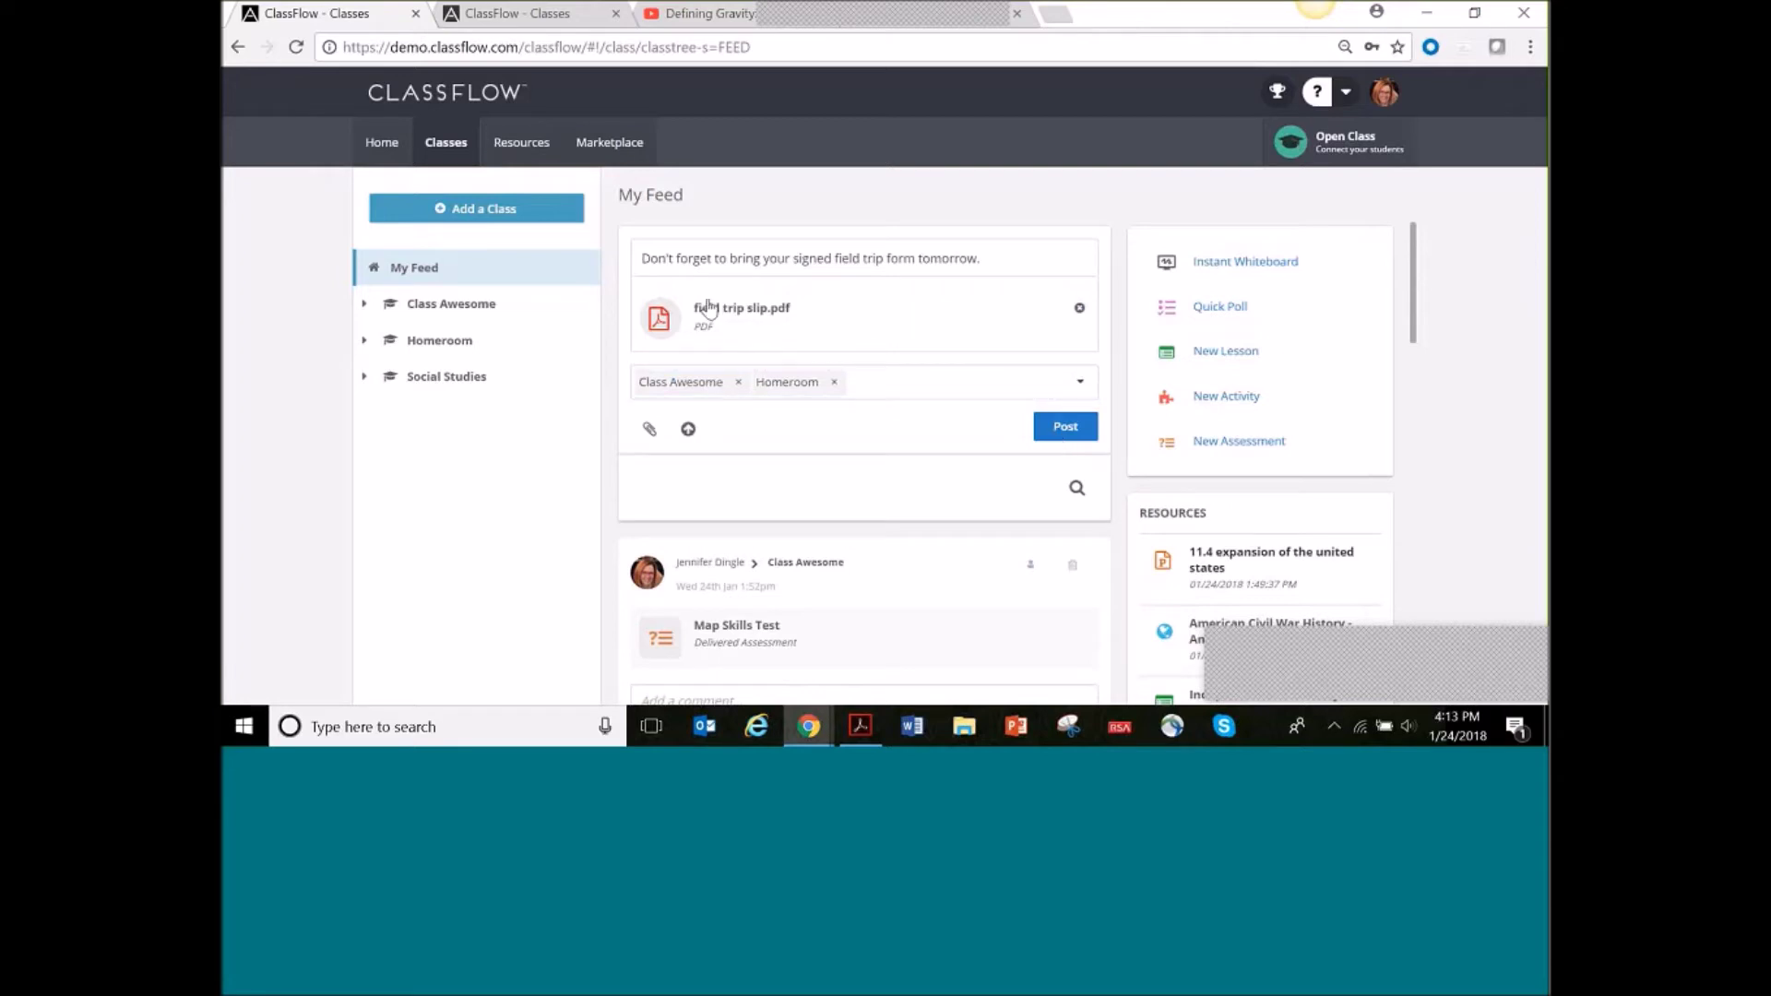
pyautogui.scroll(-2, 926, 443)
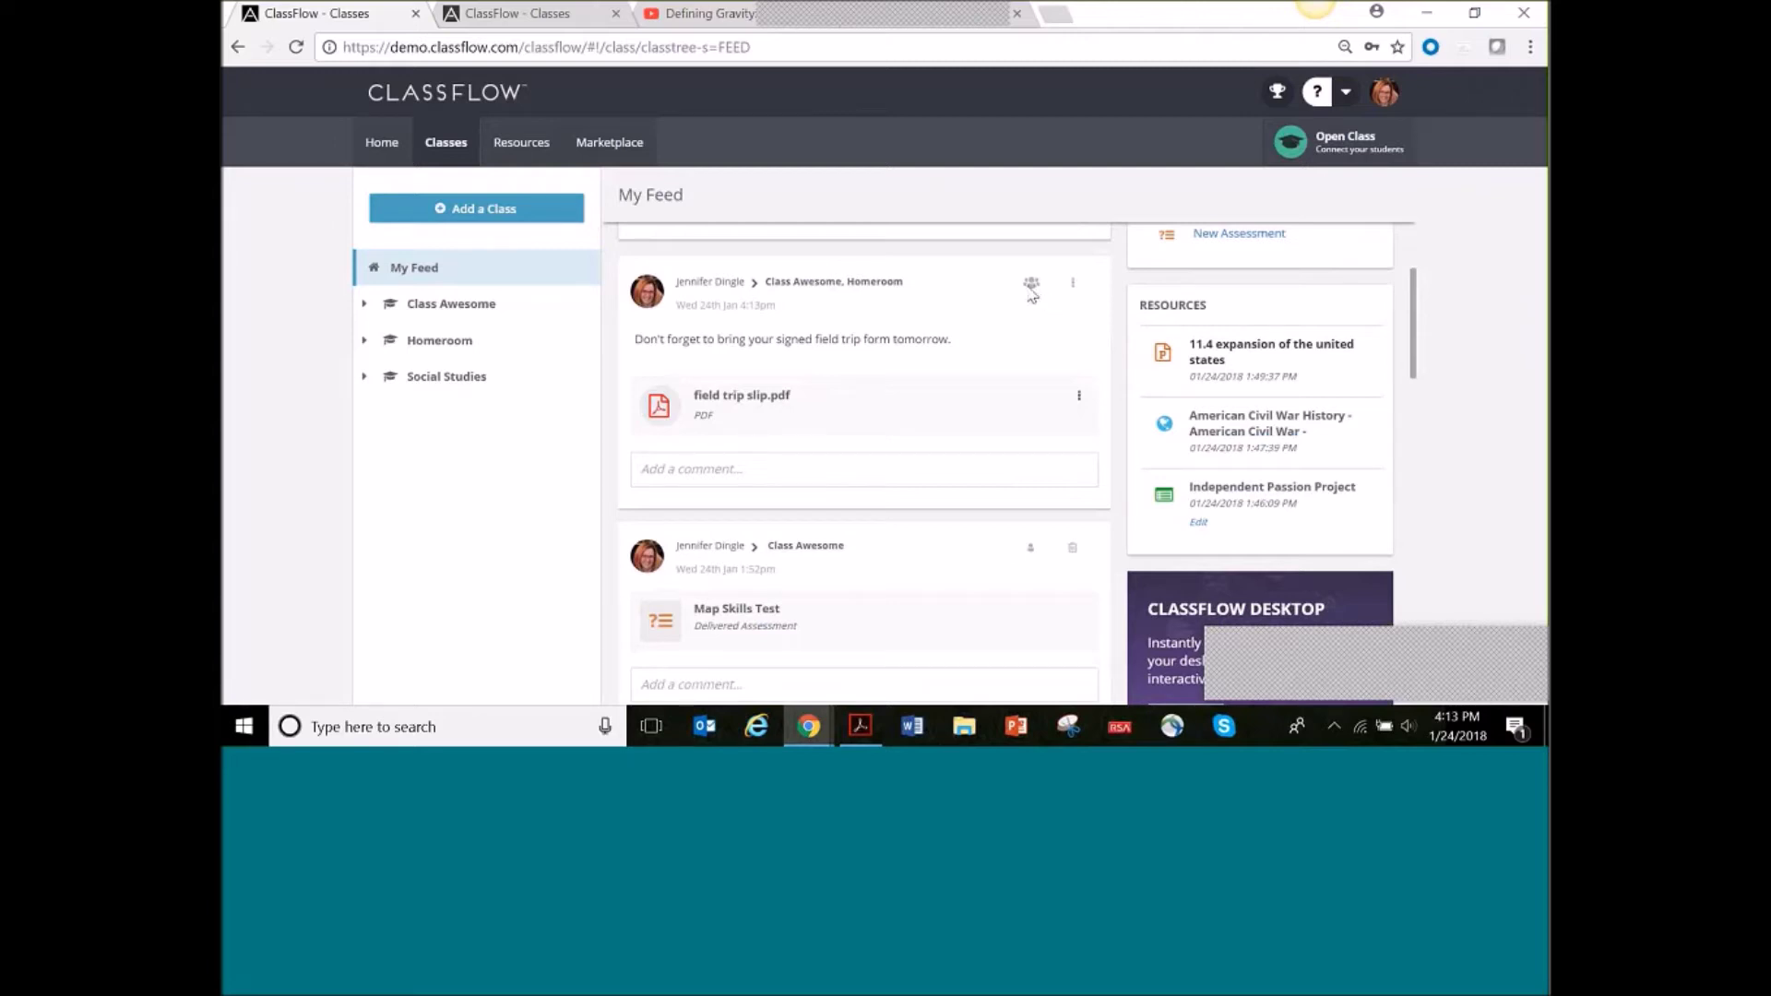
# Switch to the student's ClassFlow window and reload its feed
pyautogui.moveTo(808, 735)
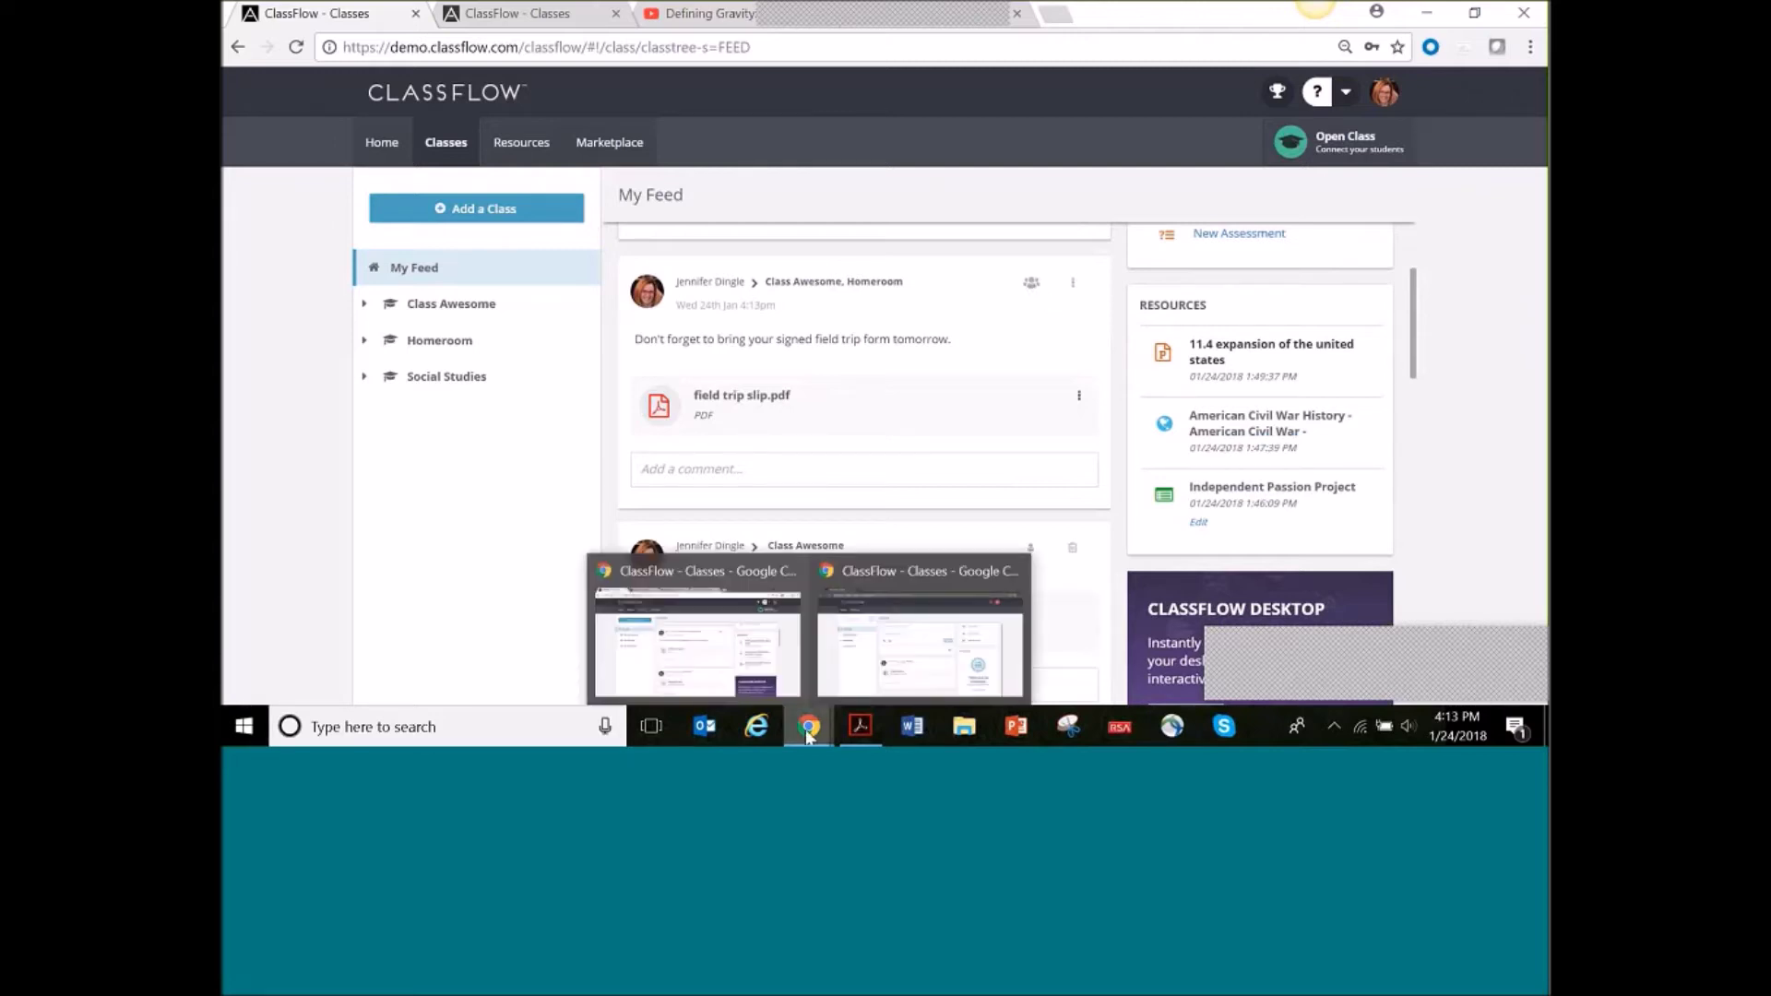
pyautogui.click(894, 670)
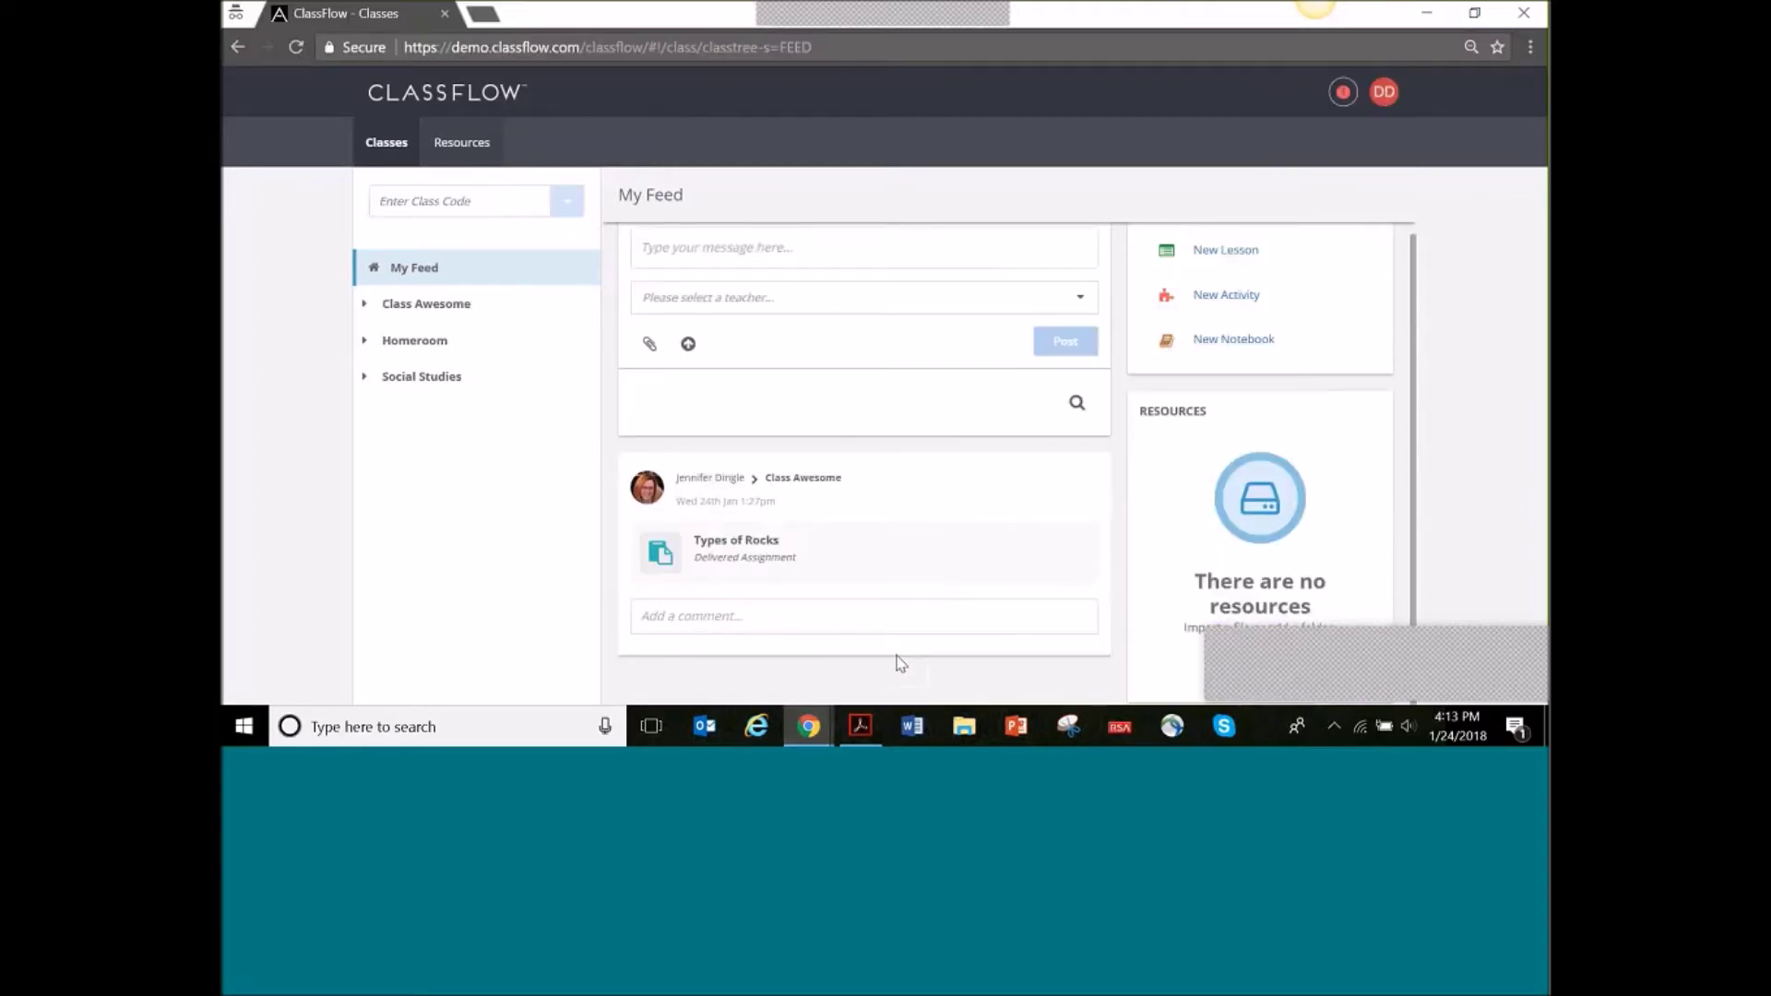
pyautogui.press('F5')
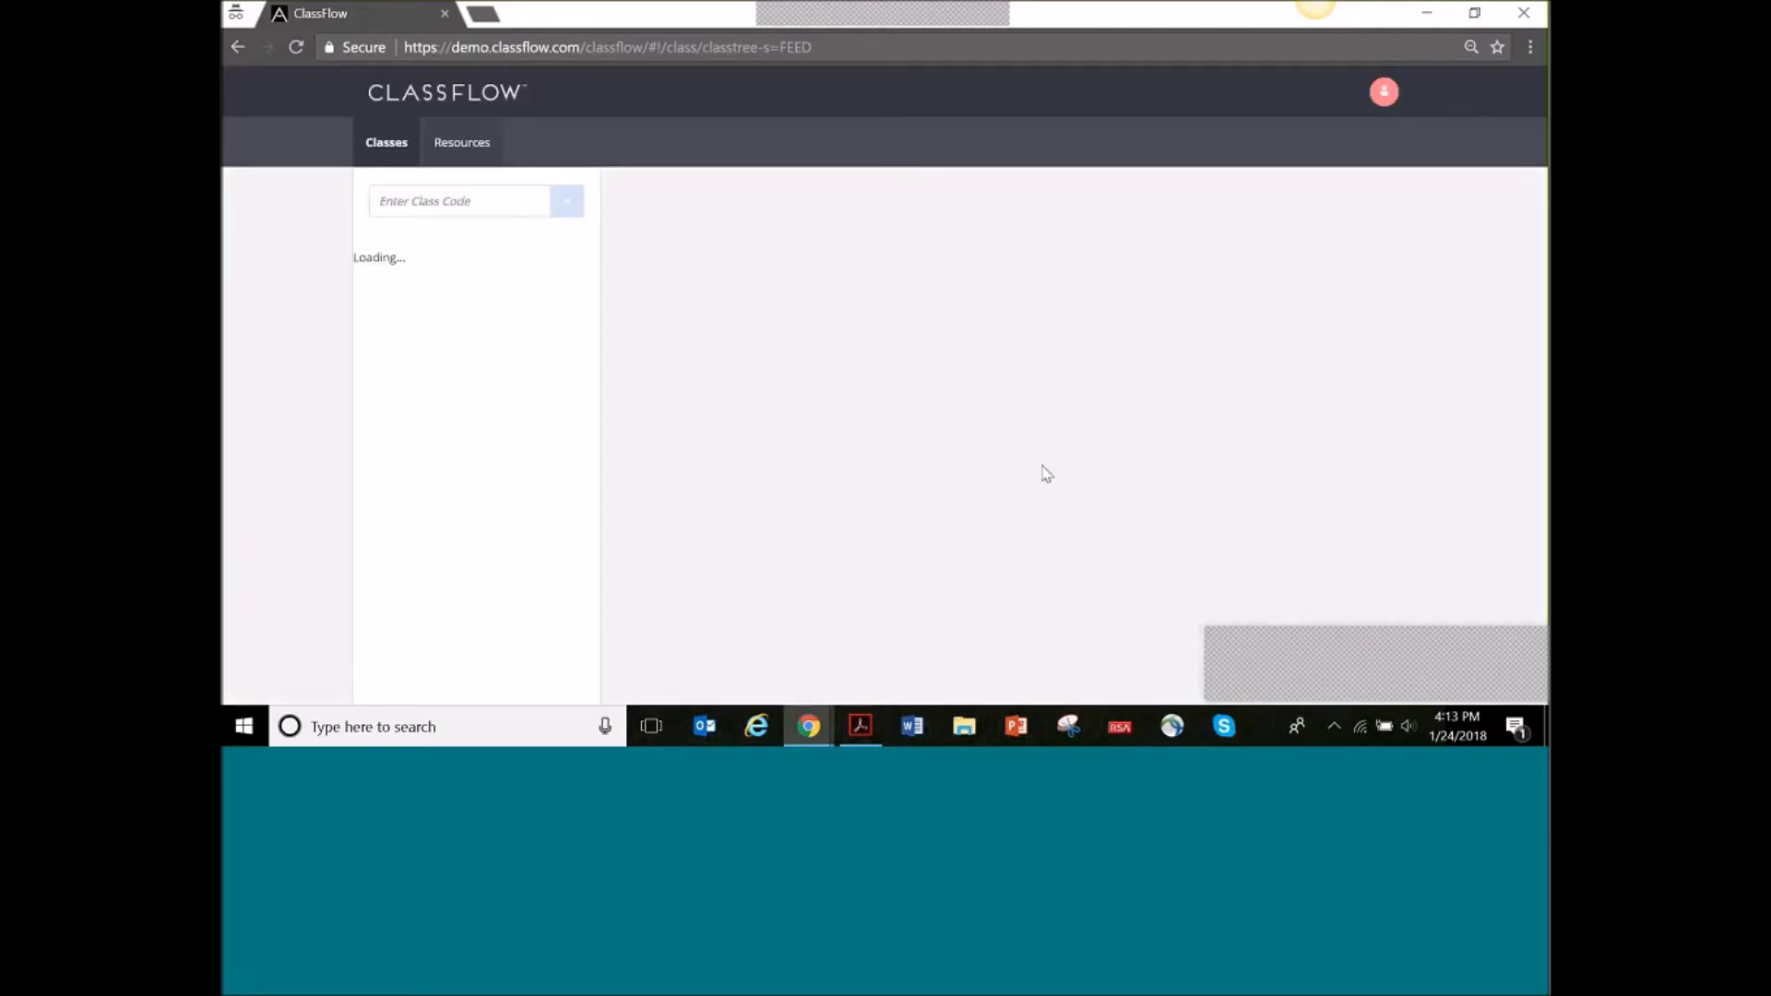
pyautogui.scroll(-3, 760, 405)
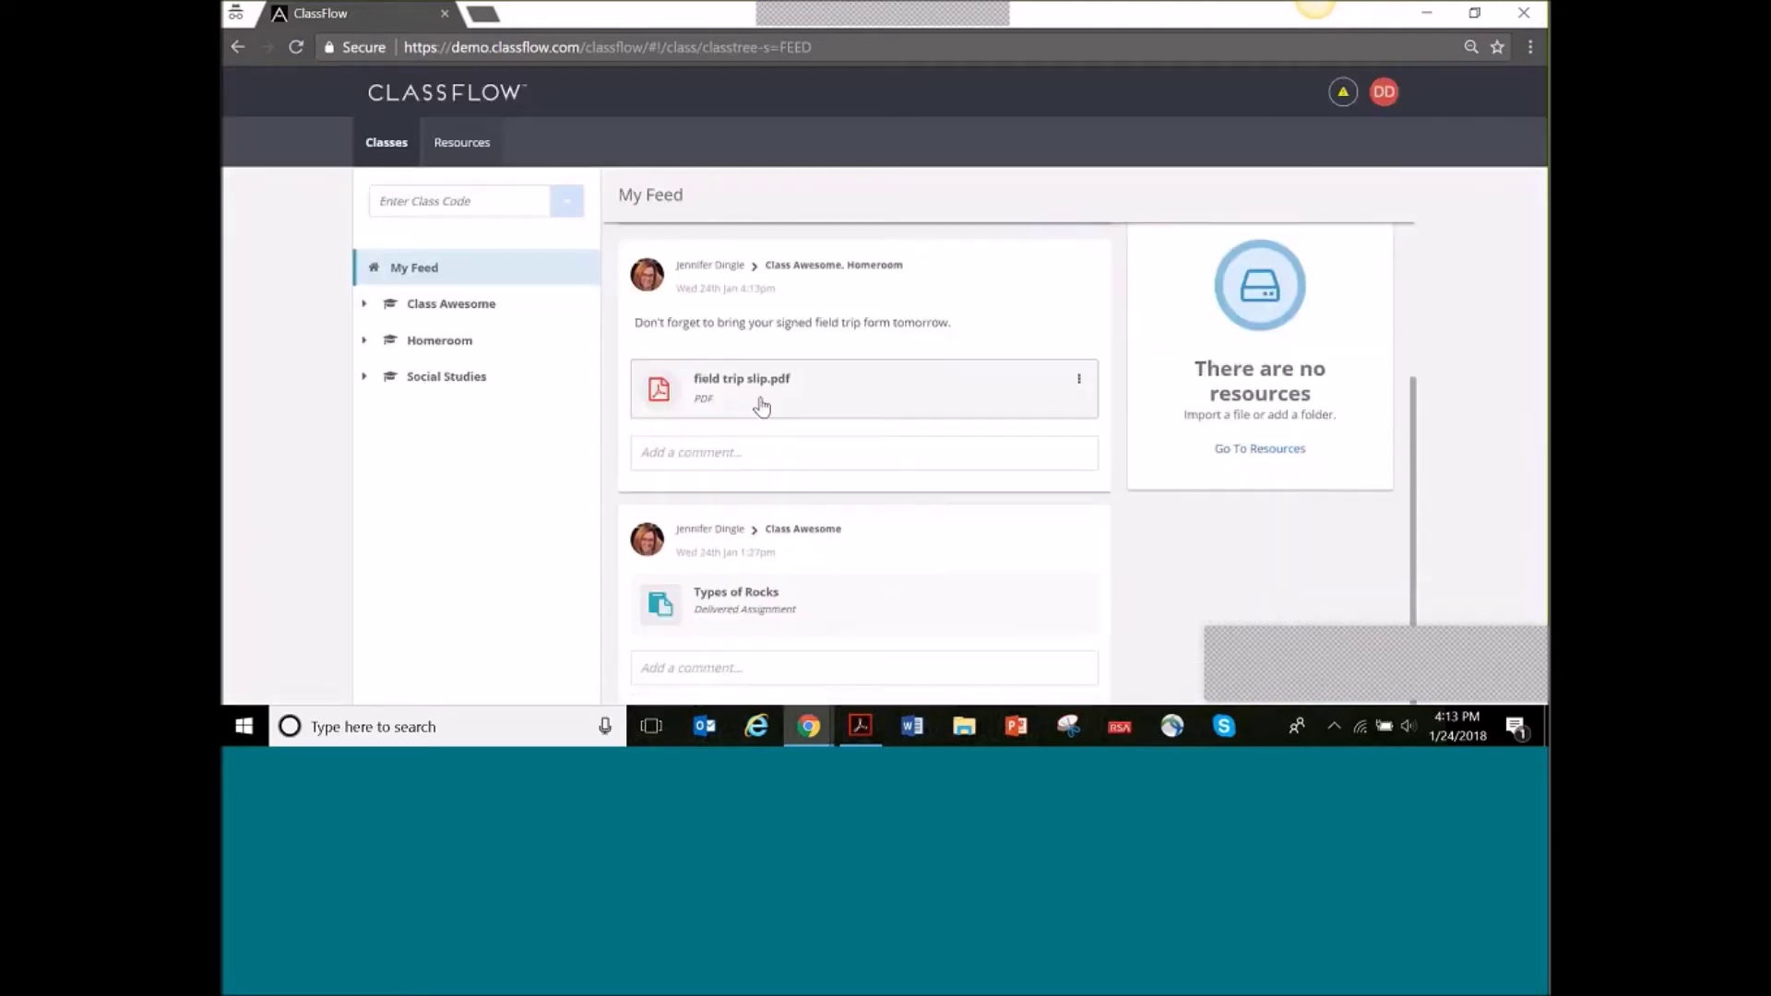
# Download field trip slip.pdf and open the permission slip PDF from the download bar
pyautogui.click(863, 384)
pyautogui.click(322, 683)
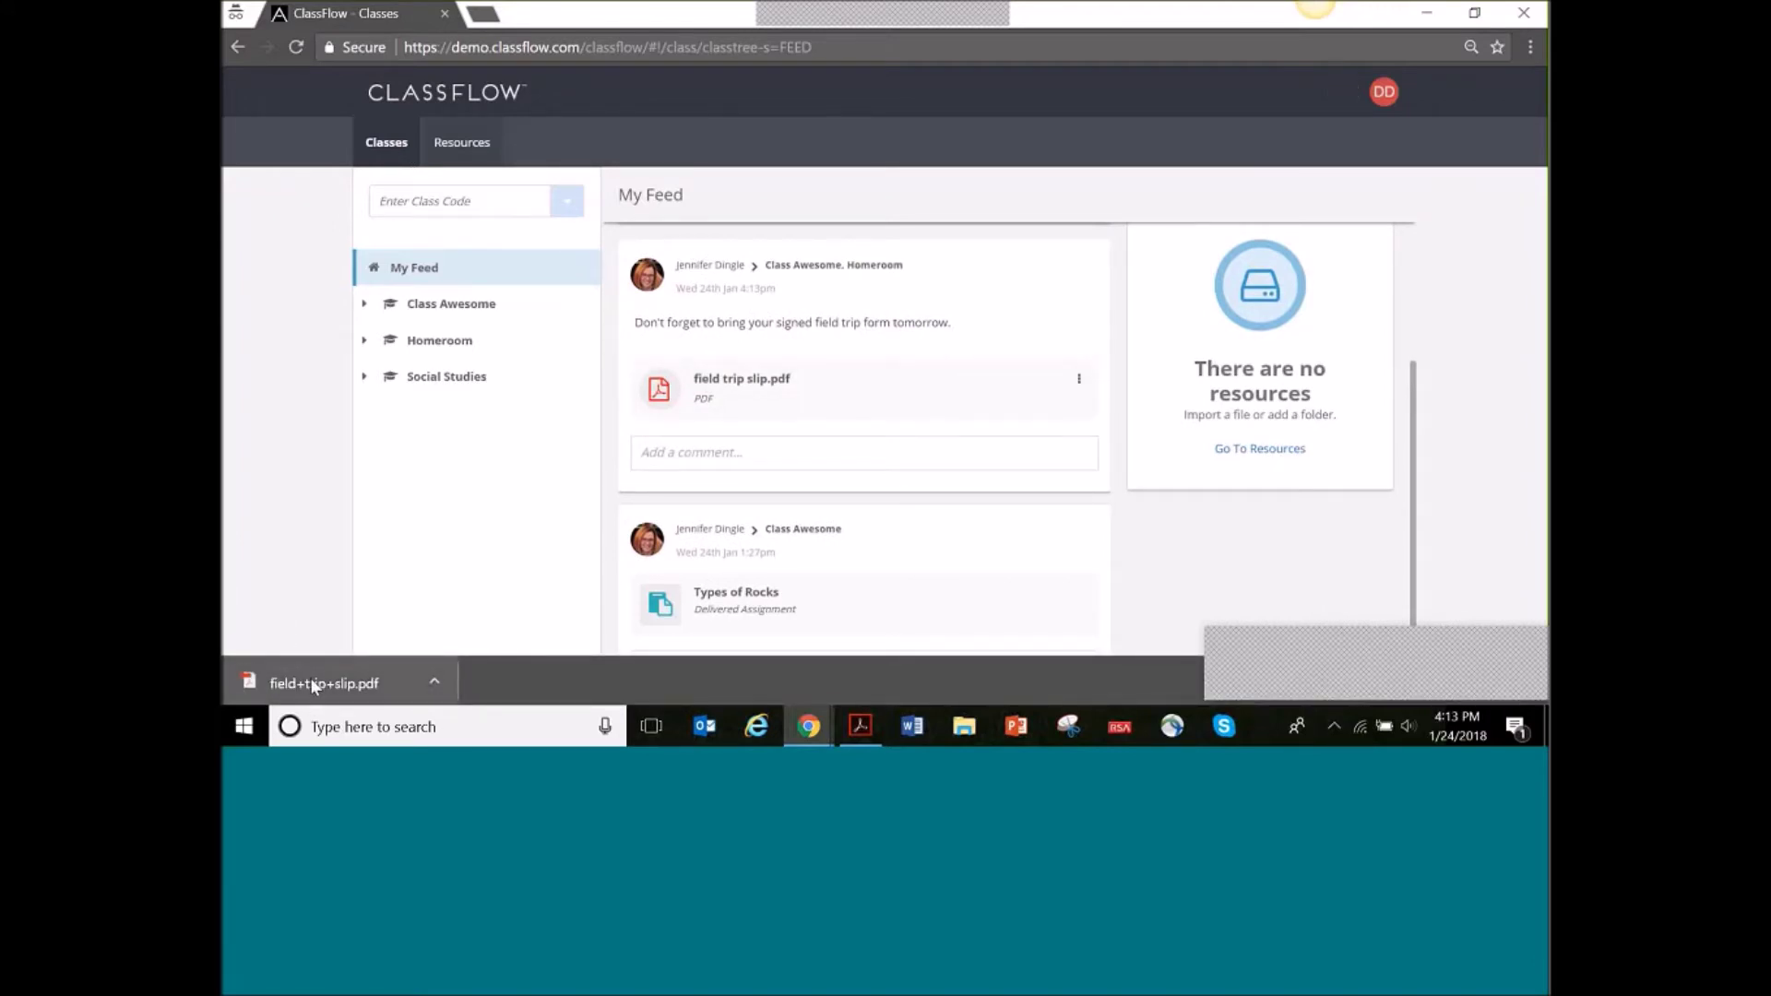
pyautogui.click(312, 684)
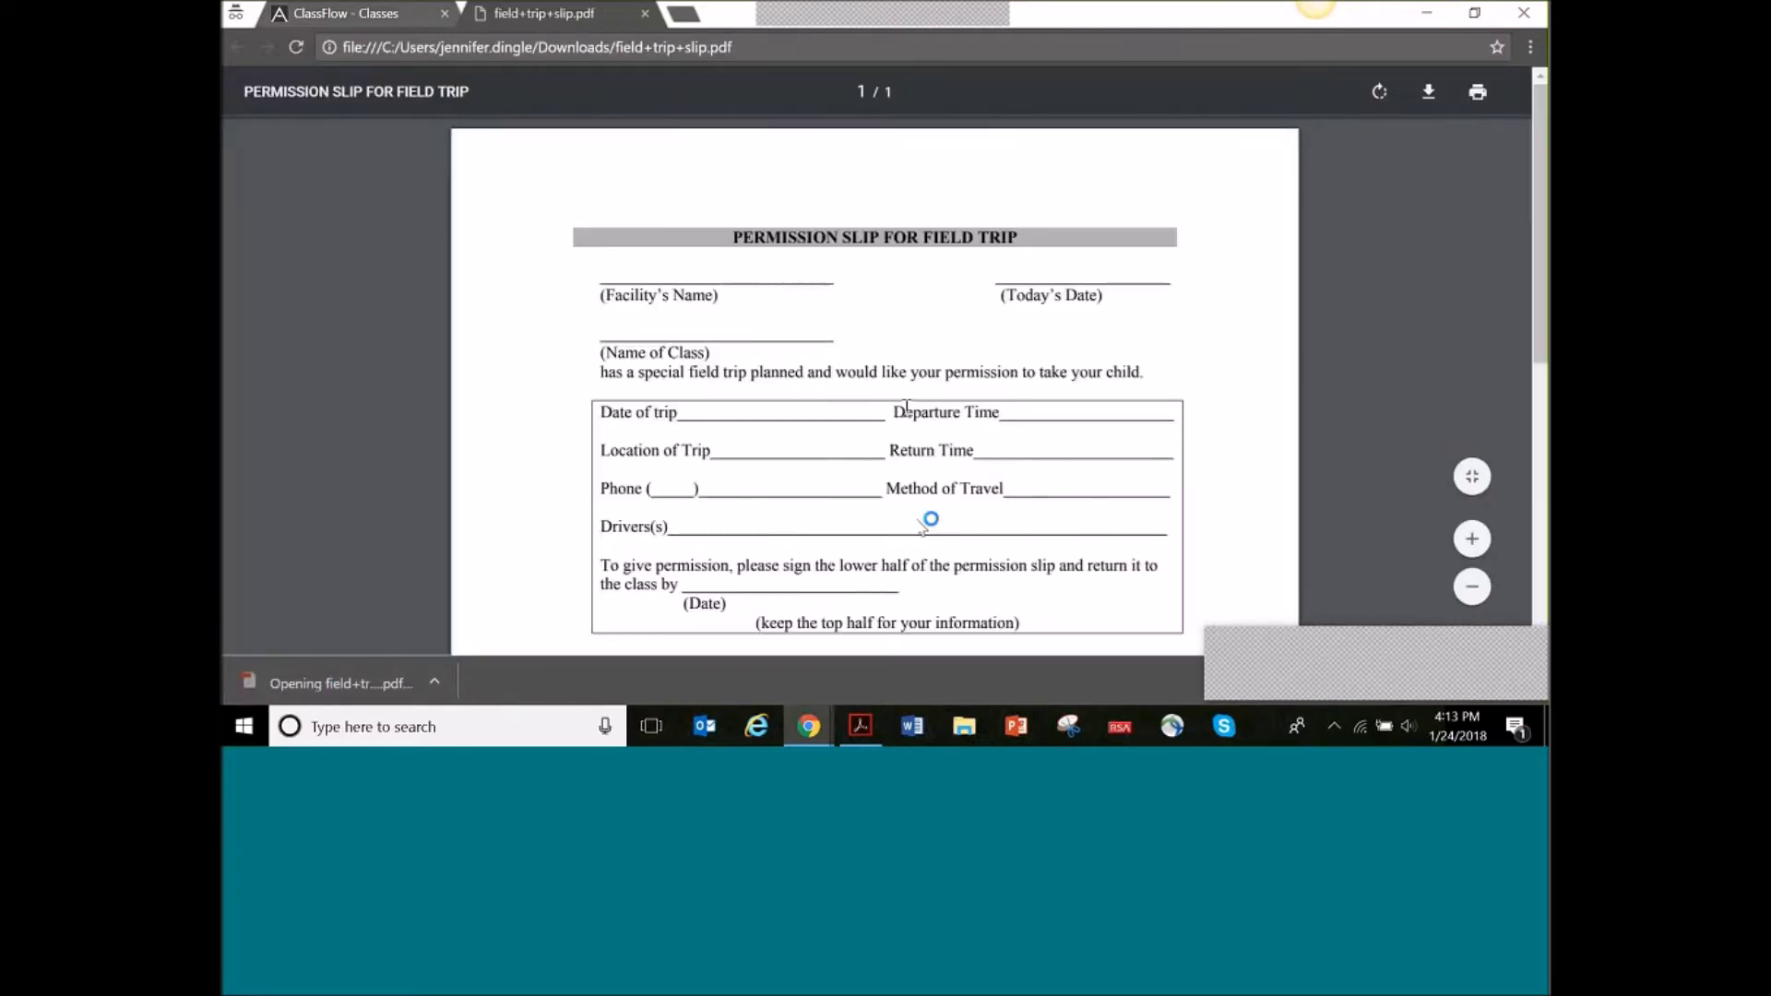
# Close the PDF tab and dismiss the attached slip's options menu
pyautogui.click(644, 13)
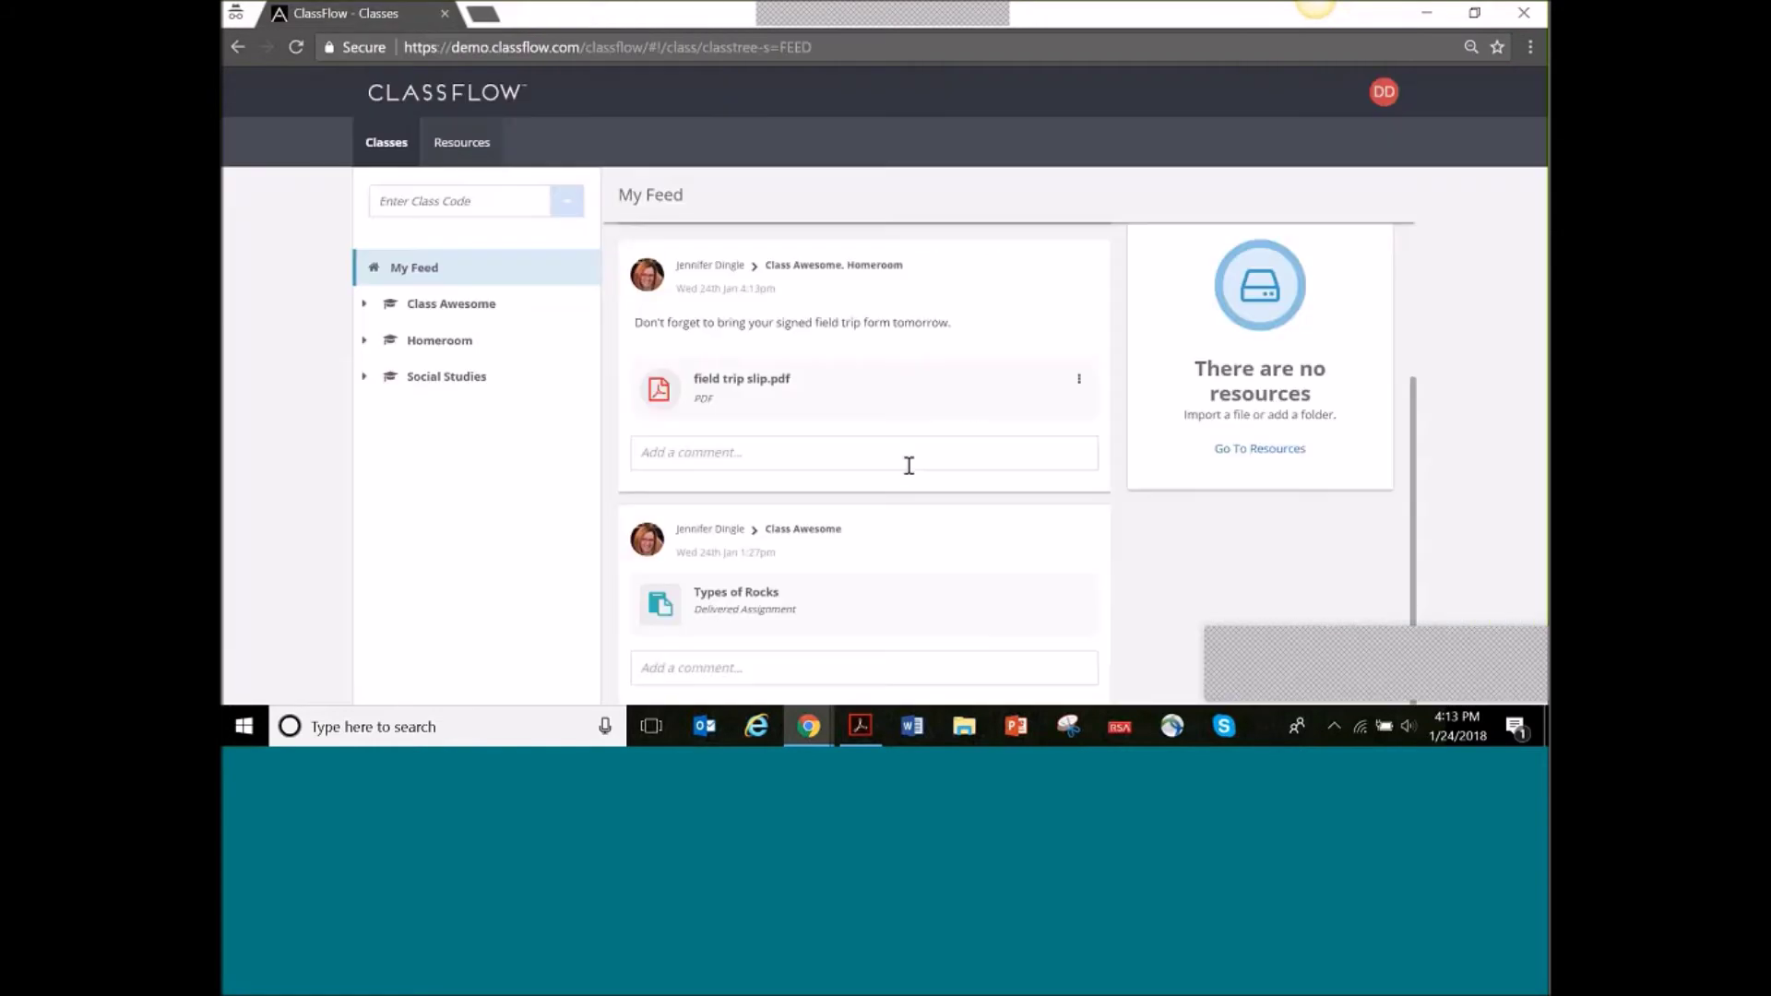
pyautogui.click(1078, 382)
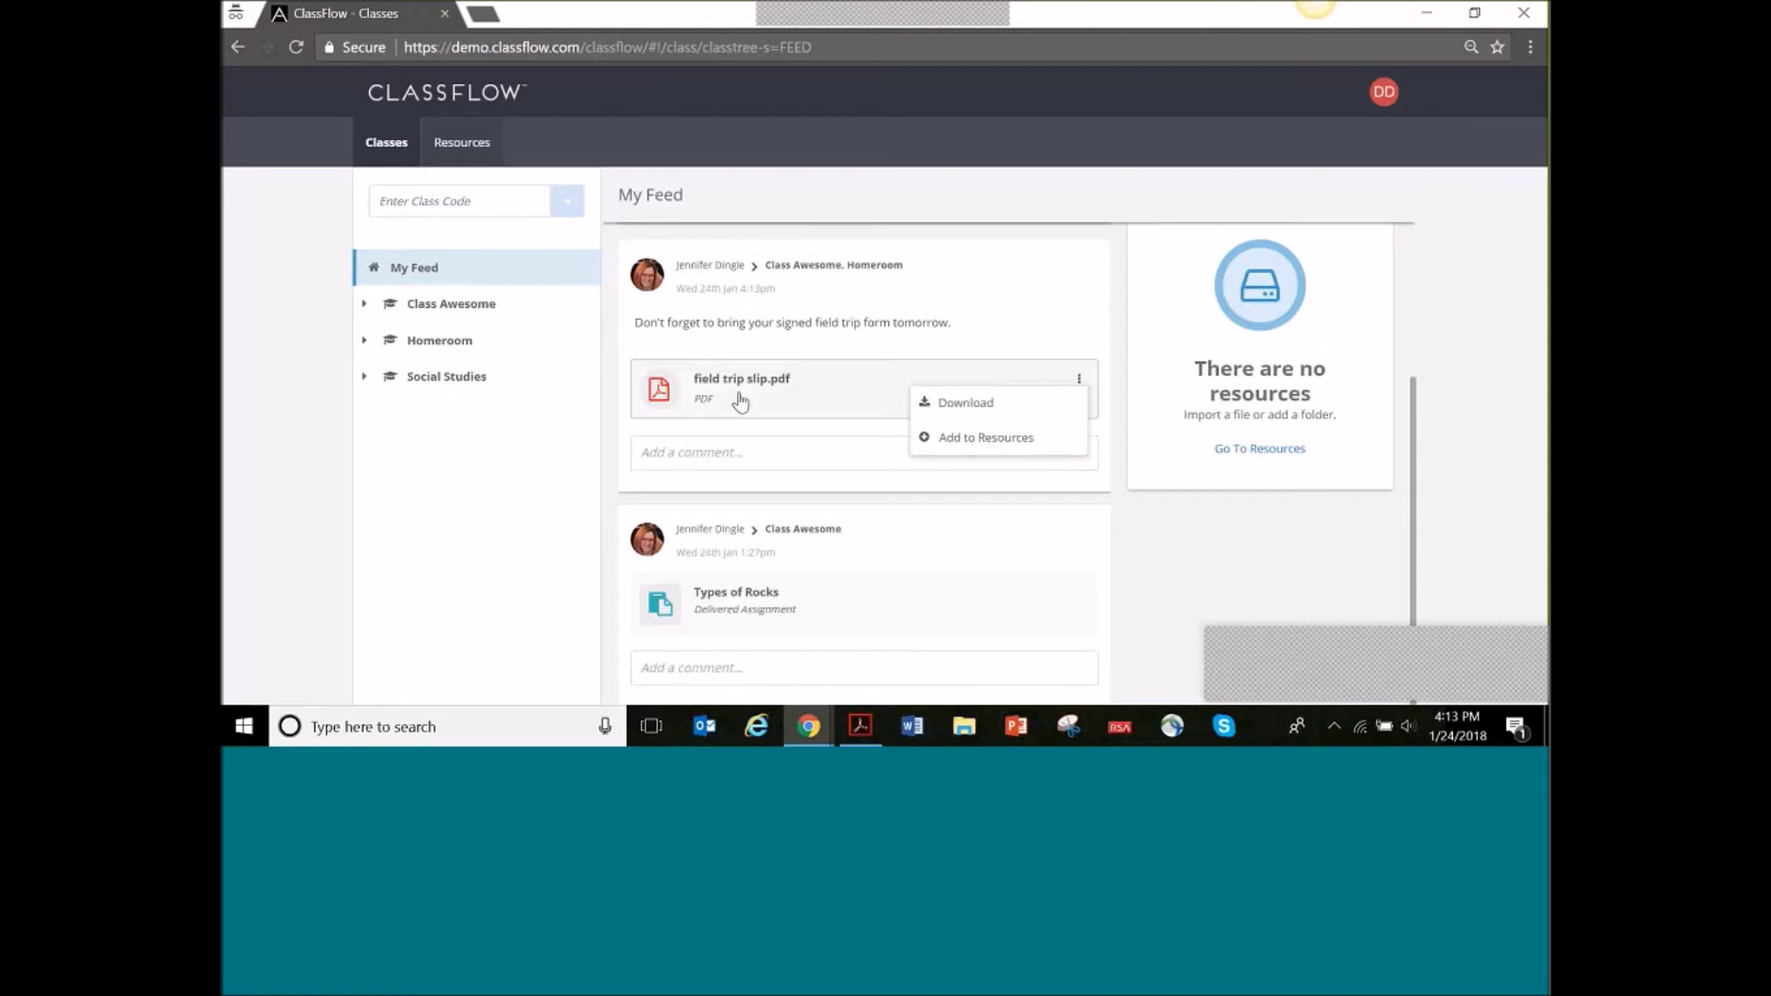
pyautogui.click(1079, 383)
# Comment 'Already turned mine in :)' on the field trip post as the student
pyautogui.click(698, 451)
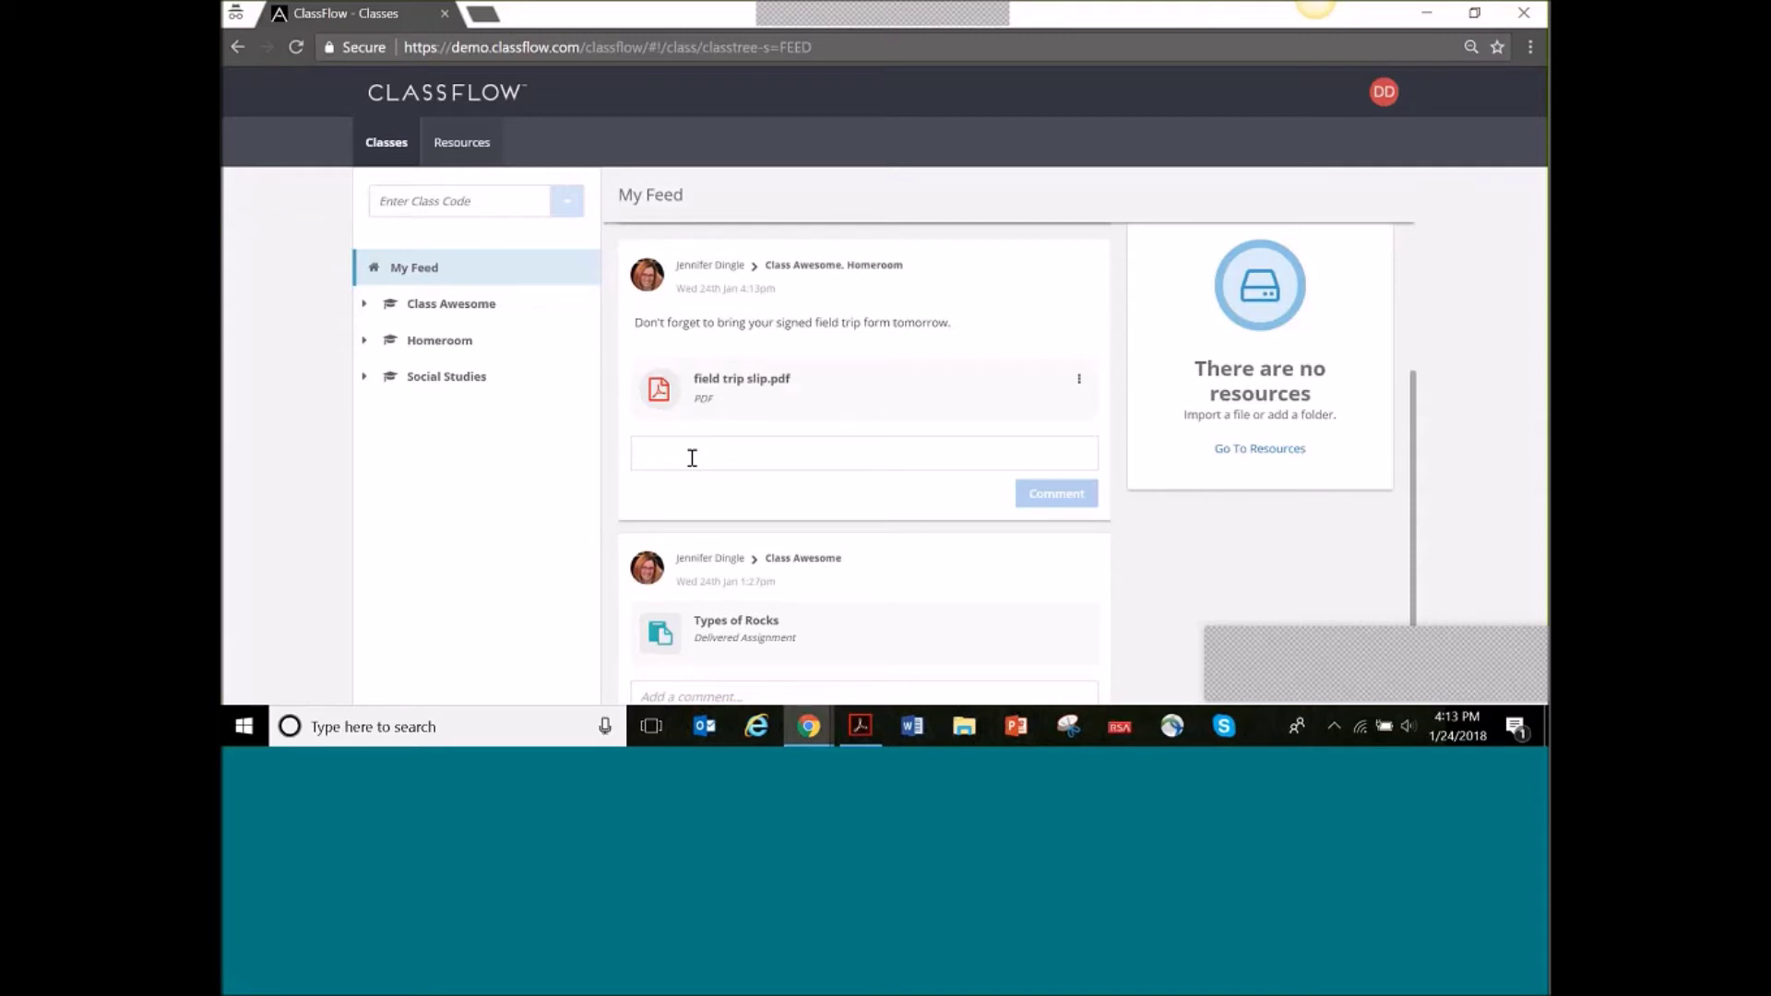
pyautogui.write('Already')
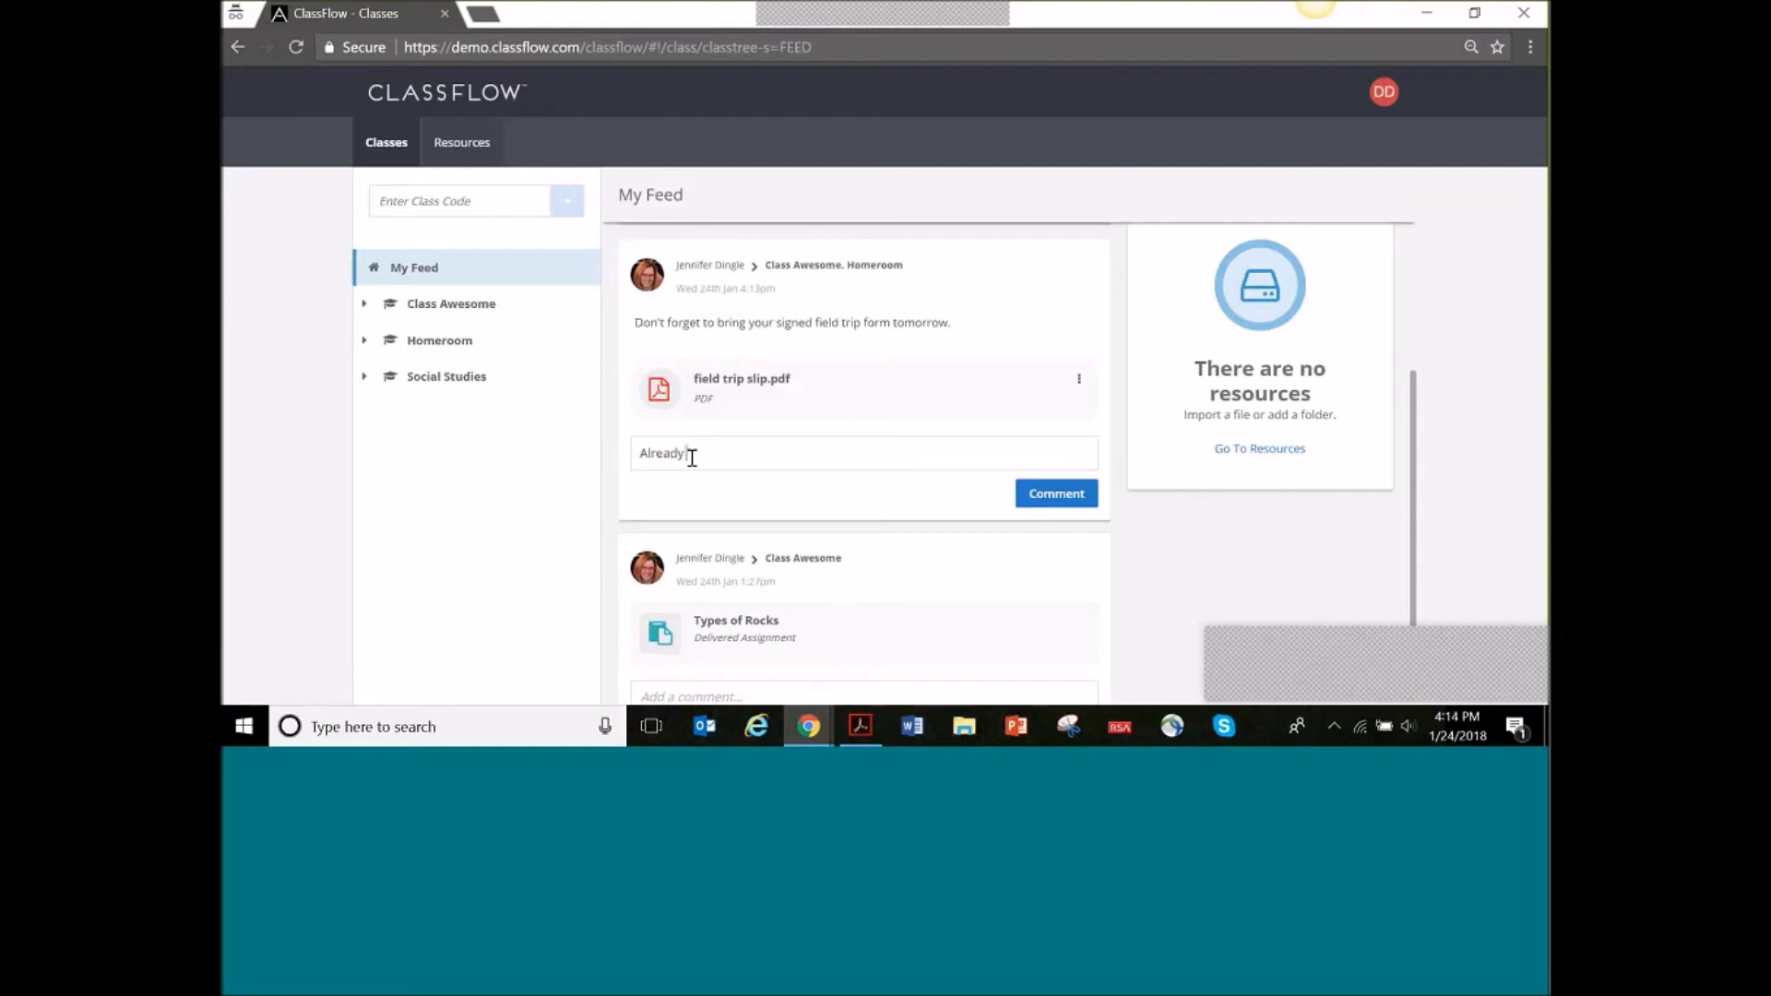
pyautogui.write(' turned mine in :O')
pyautogui.press('BackSpace')
pyautogui.write(')')
pyautogui.click(1056, 495)
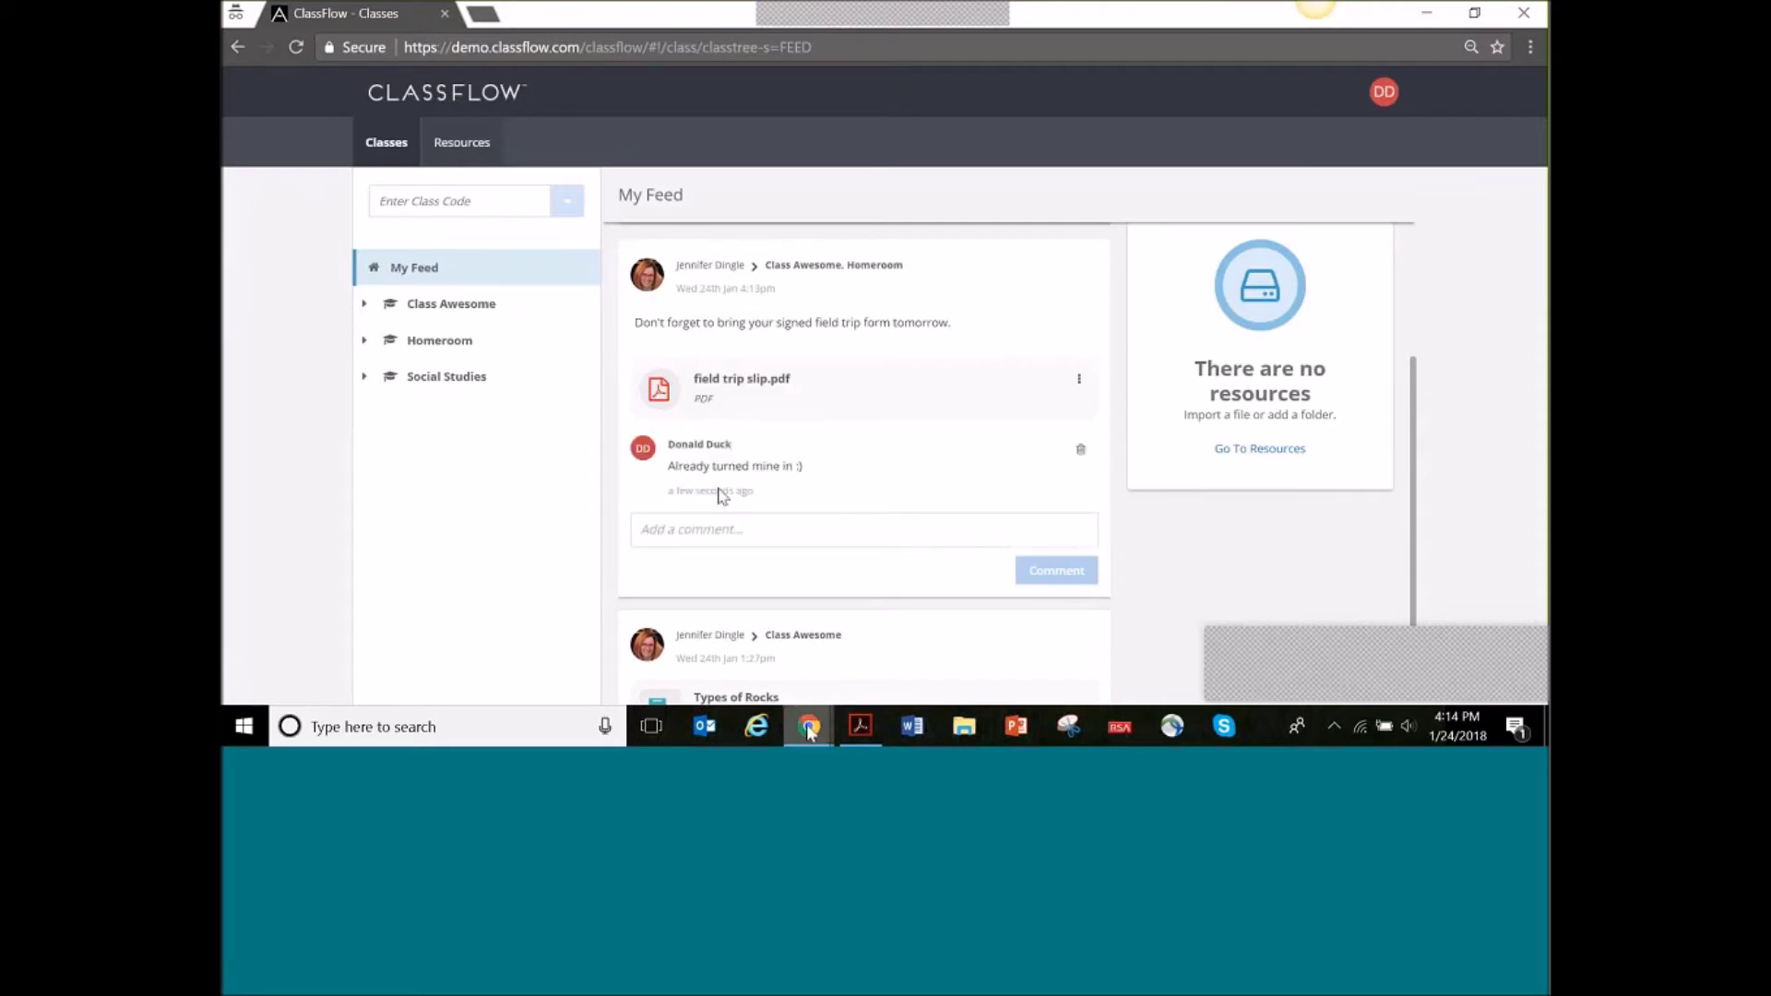
# Return to the teacher's ClassFlow window and reload the class feed
pyautogui.moveTo(808, 726)
pyautogui.click(762, 676)
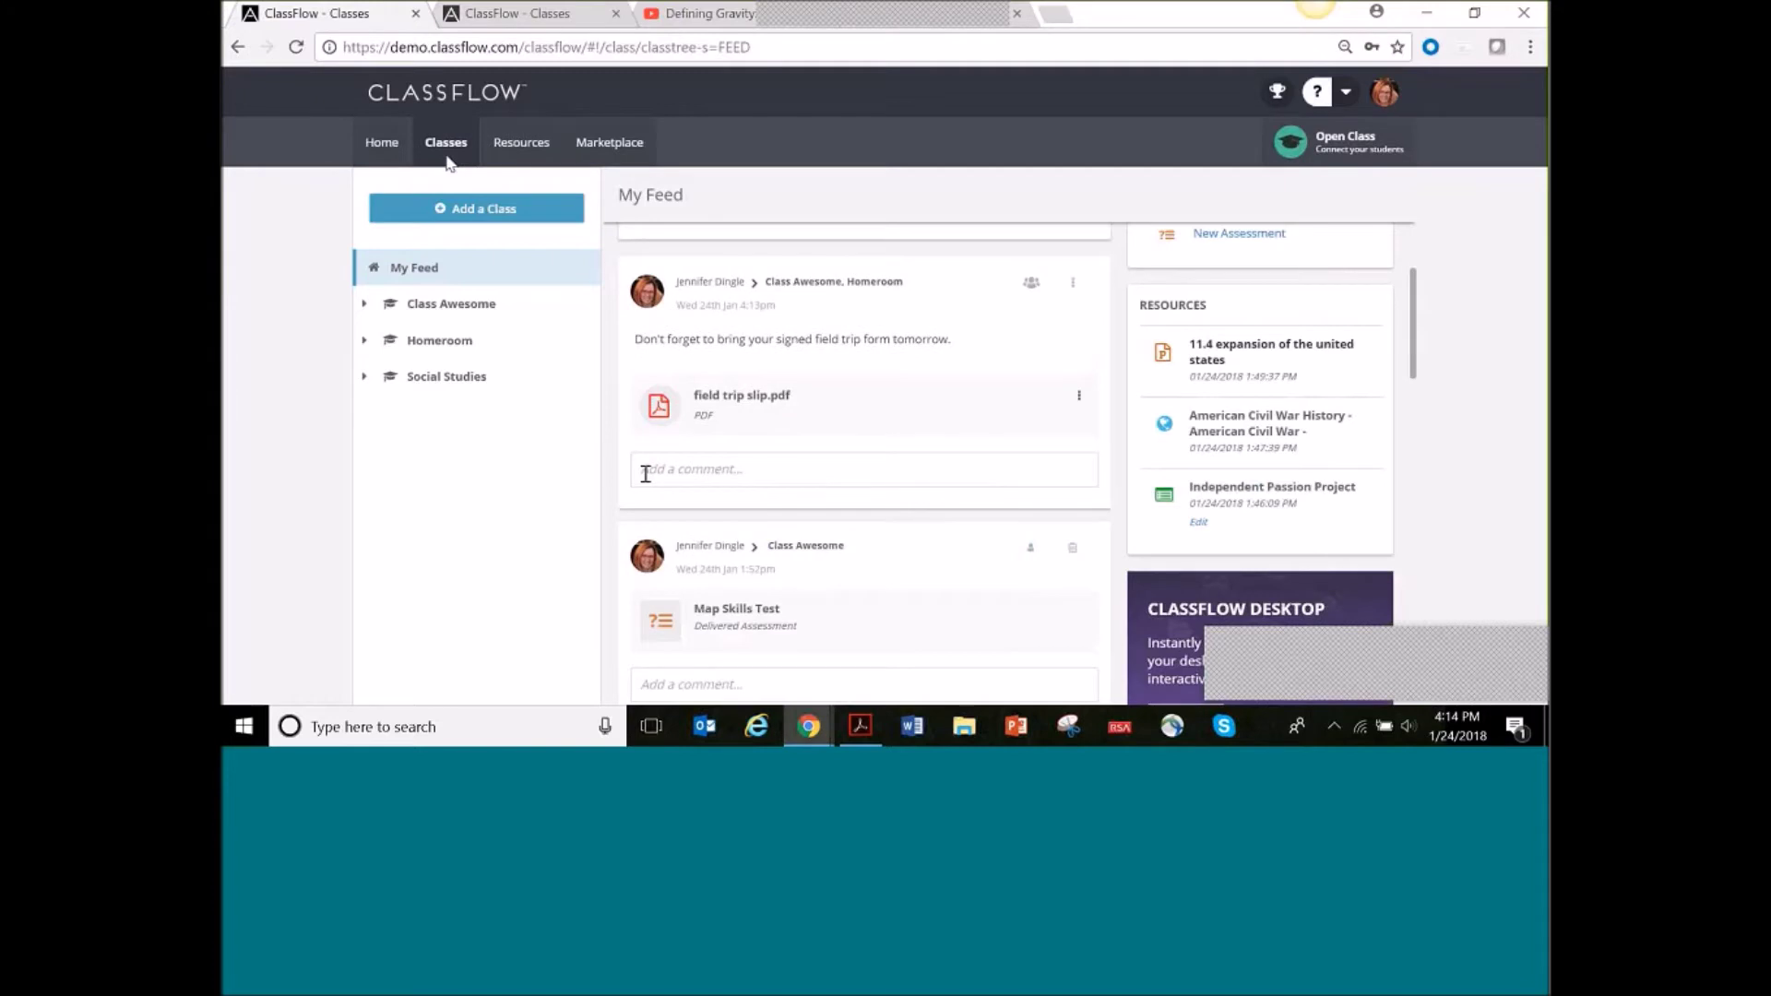
pyautogui.click(386, 146)
pyautogui.click(452, 153)
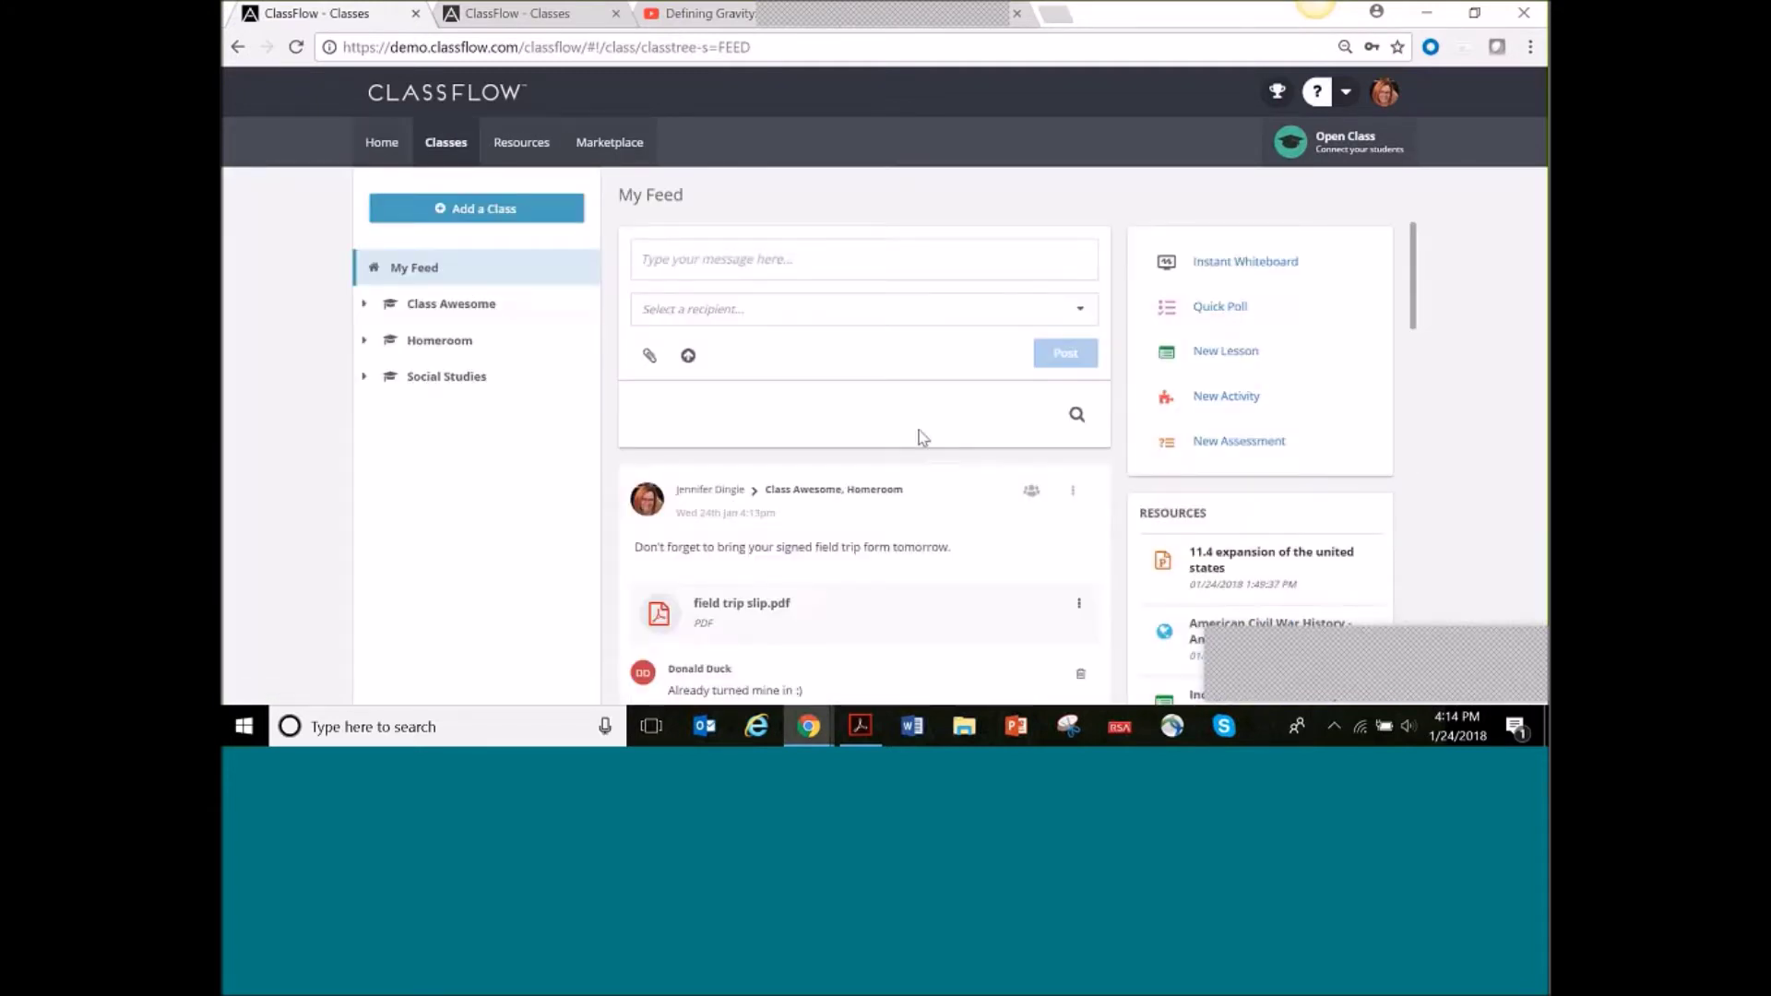
pyautogui.scroll(-2, 922, 437)
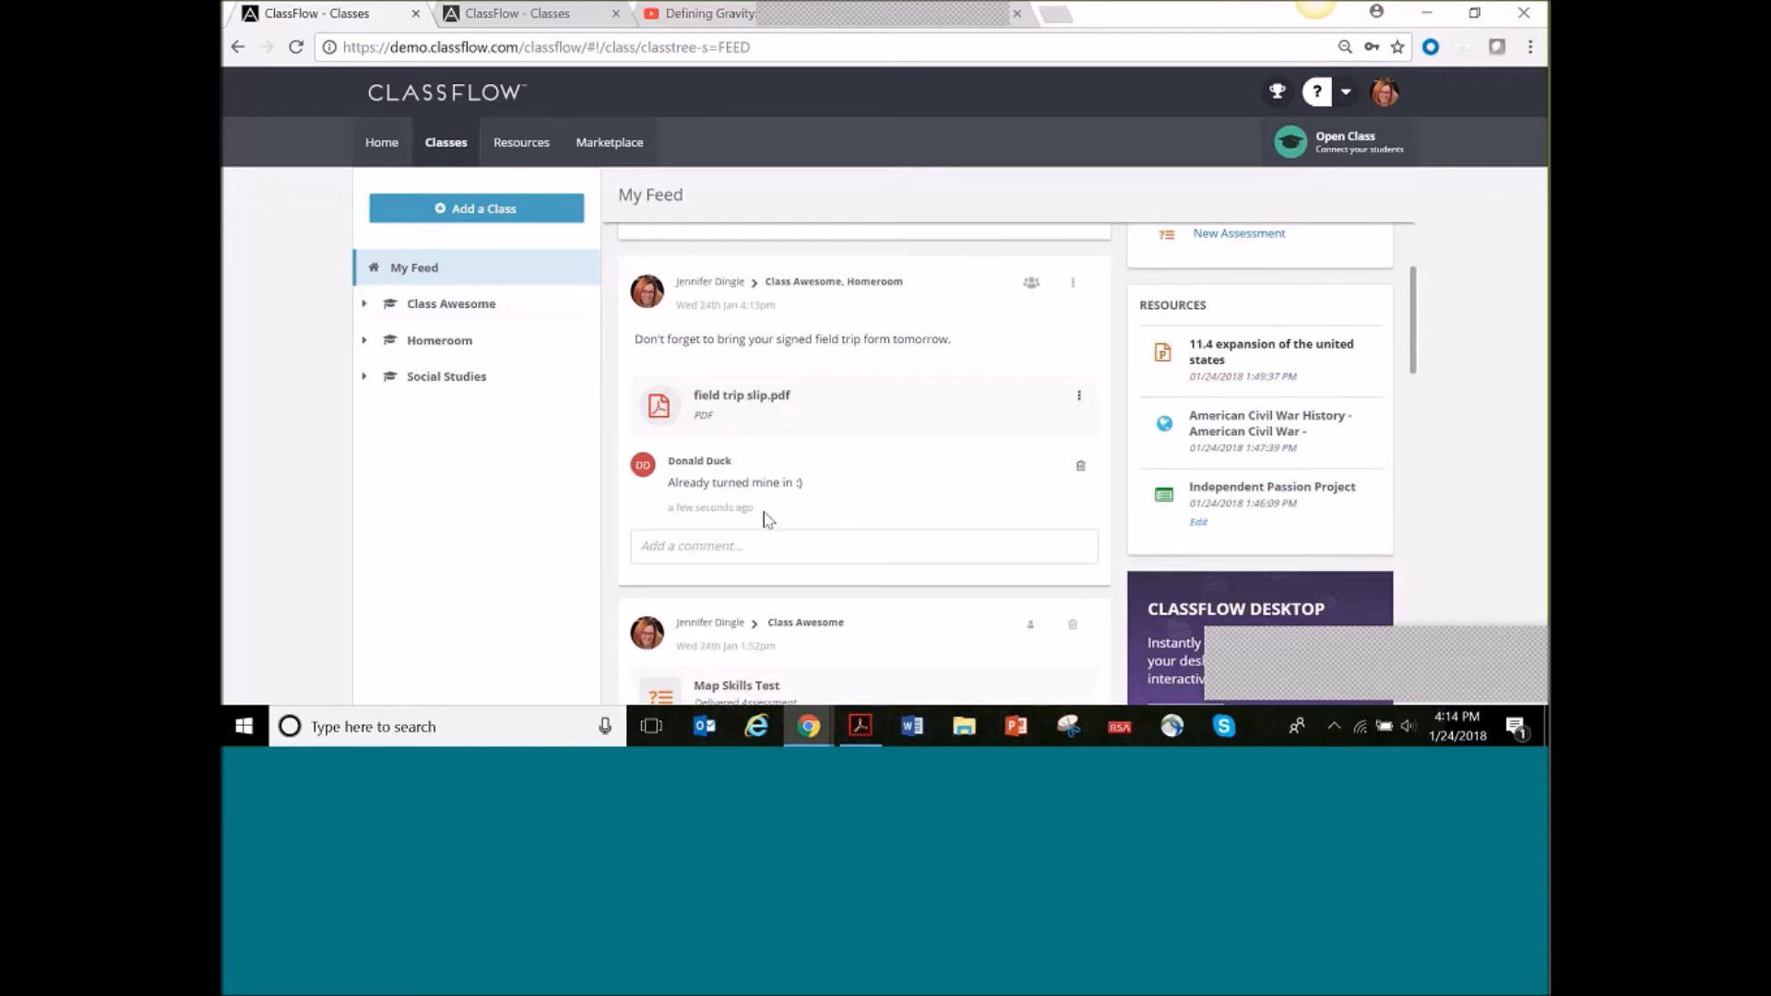
# Reply 'Awesome job!' beneath the student's comment on the field trip post
pyautogui.click(811, 547)
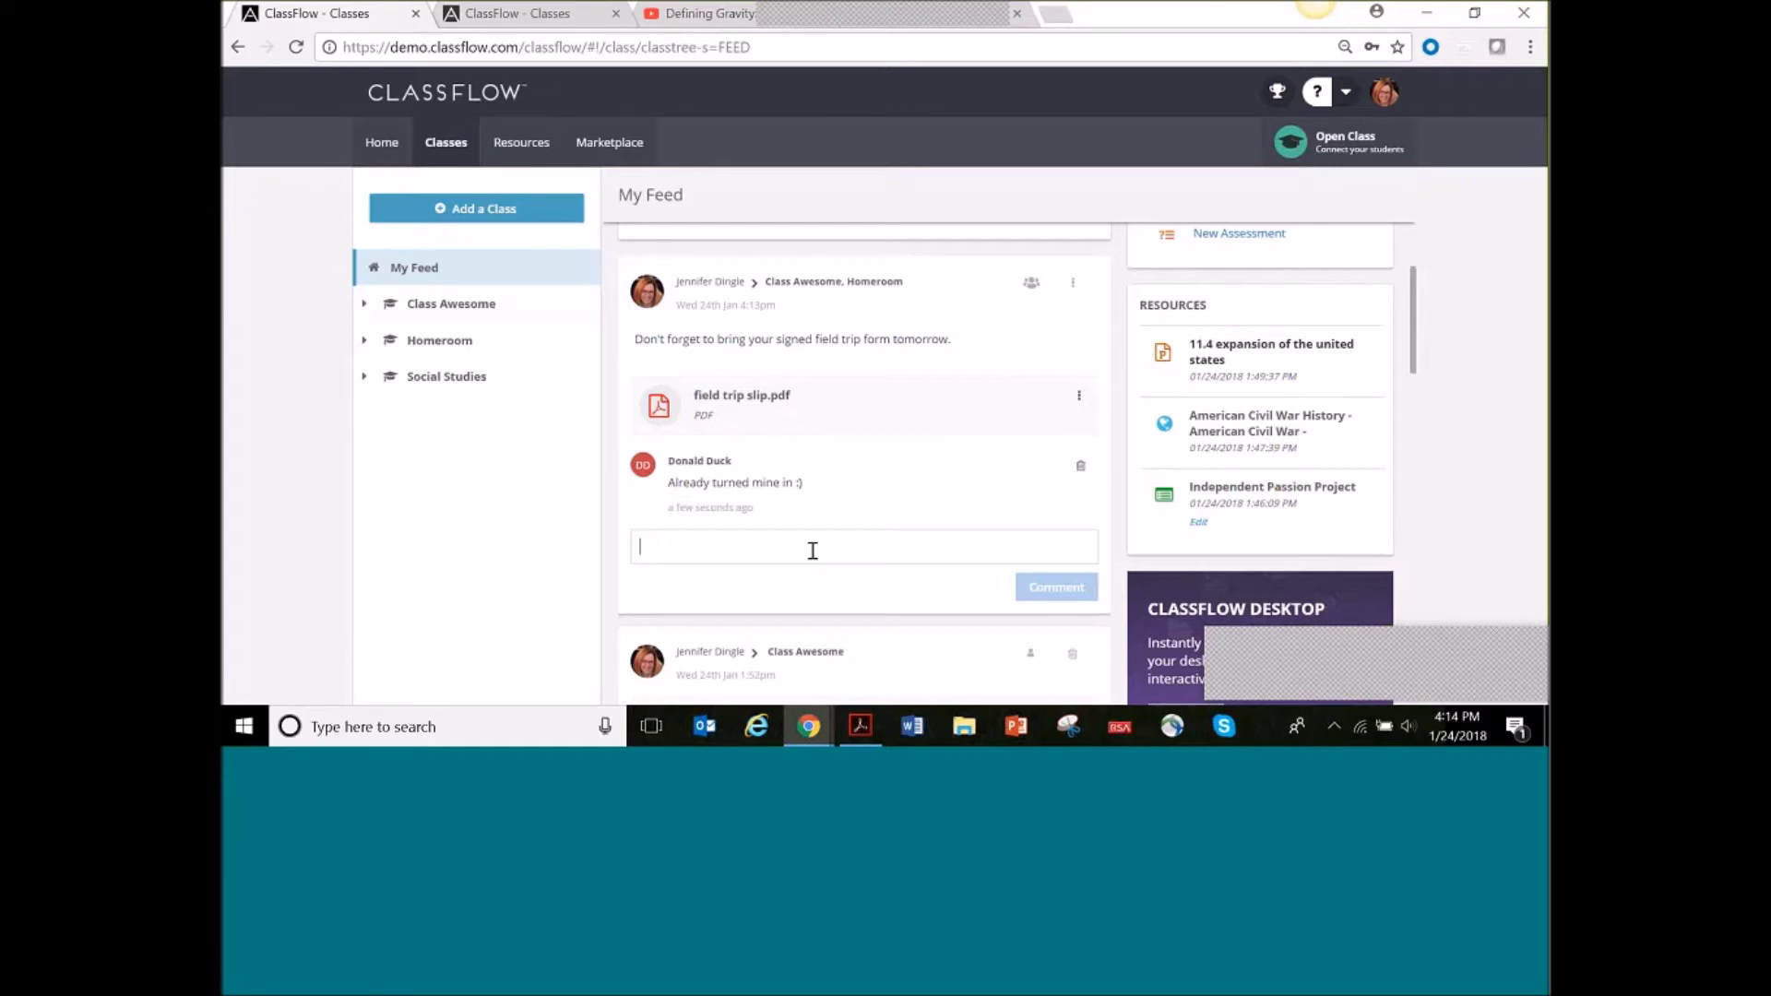
pyautogui.write('Aweso')
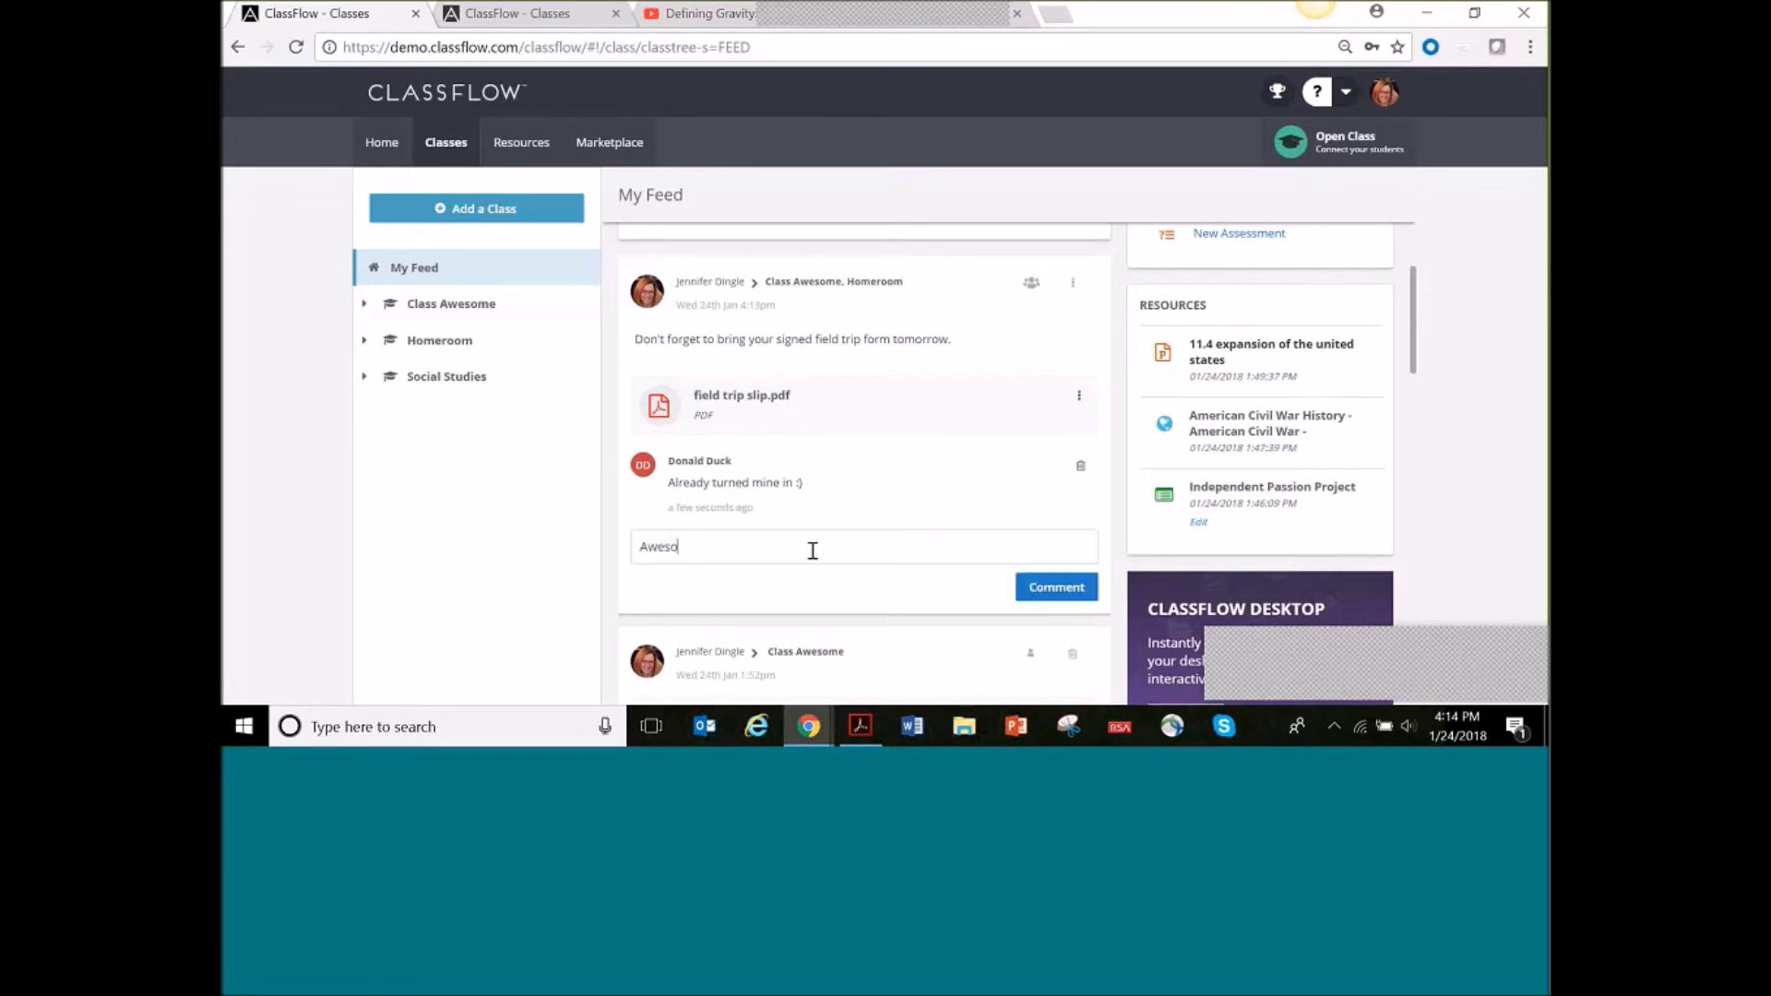
pyautogui.write('me job')
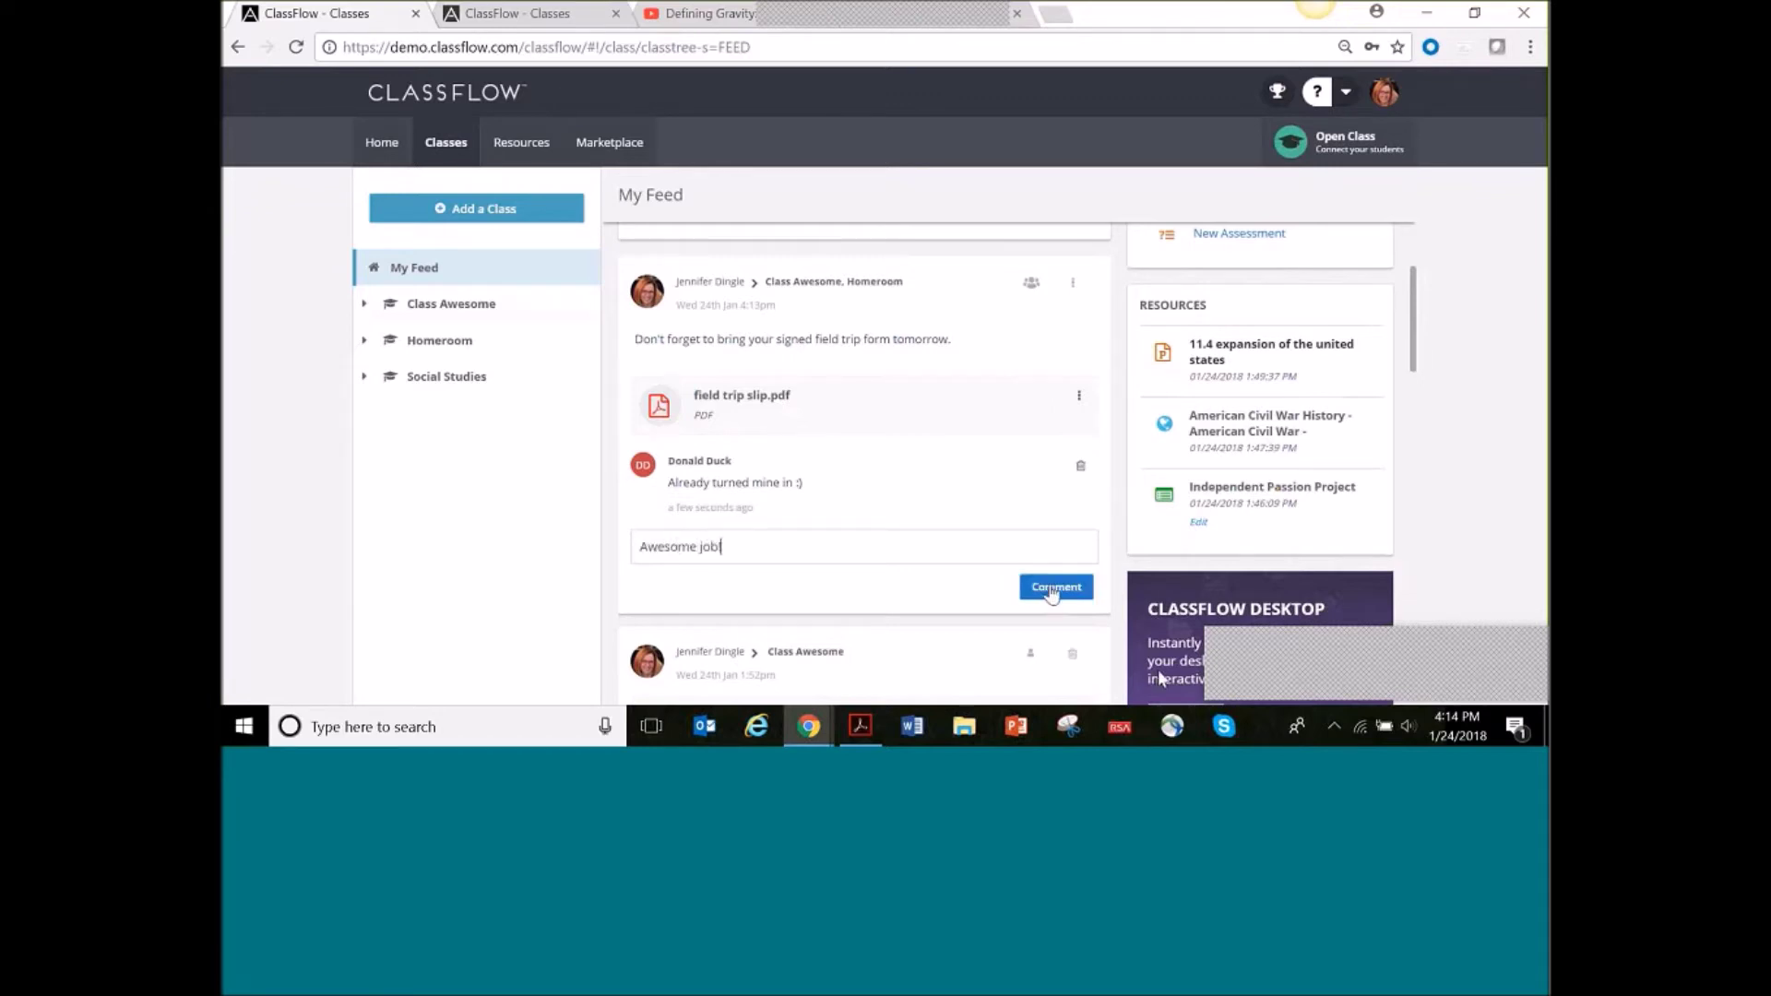
pyautogui.write('!')
pyautogui.click(1050, 589)
pyautogui.moveTo(812, 724)
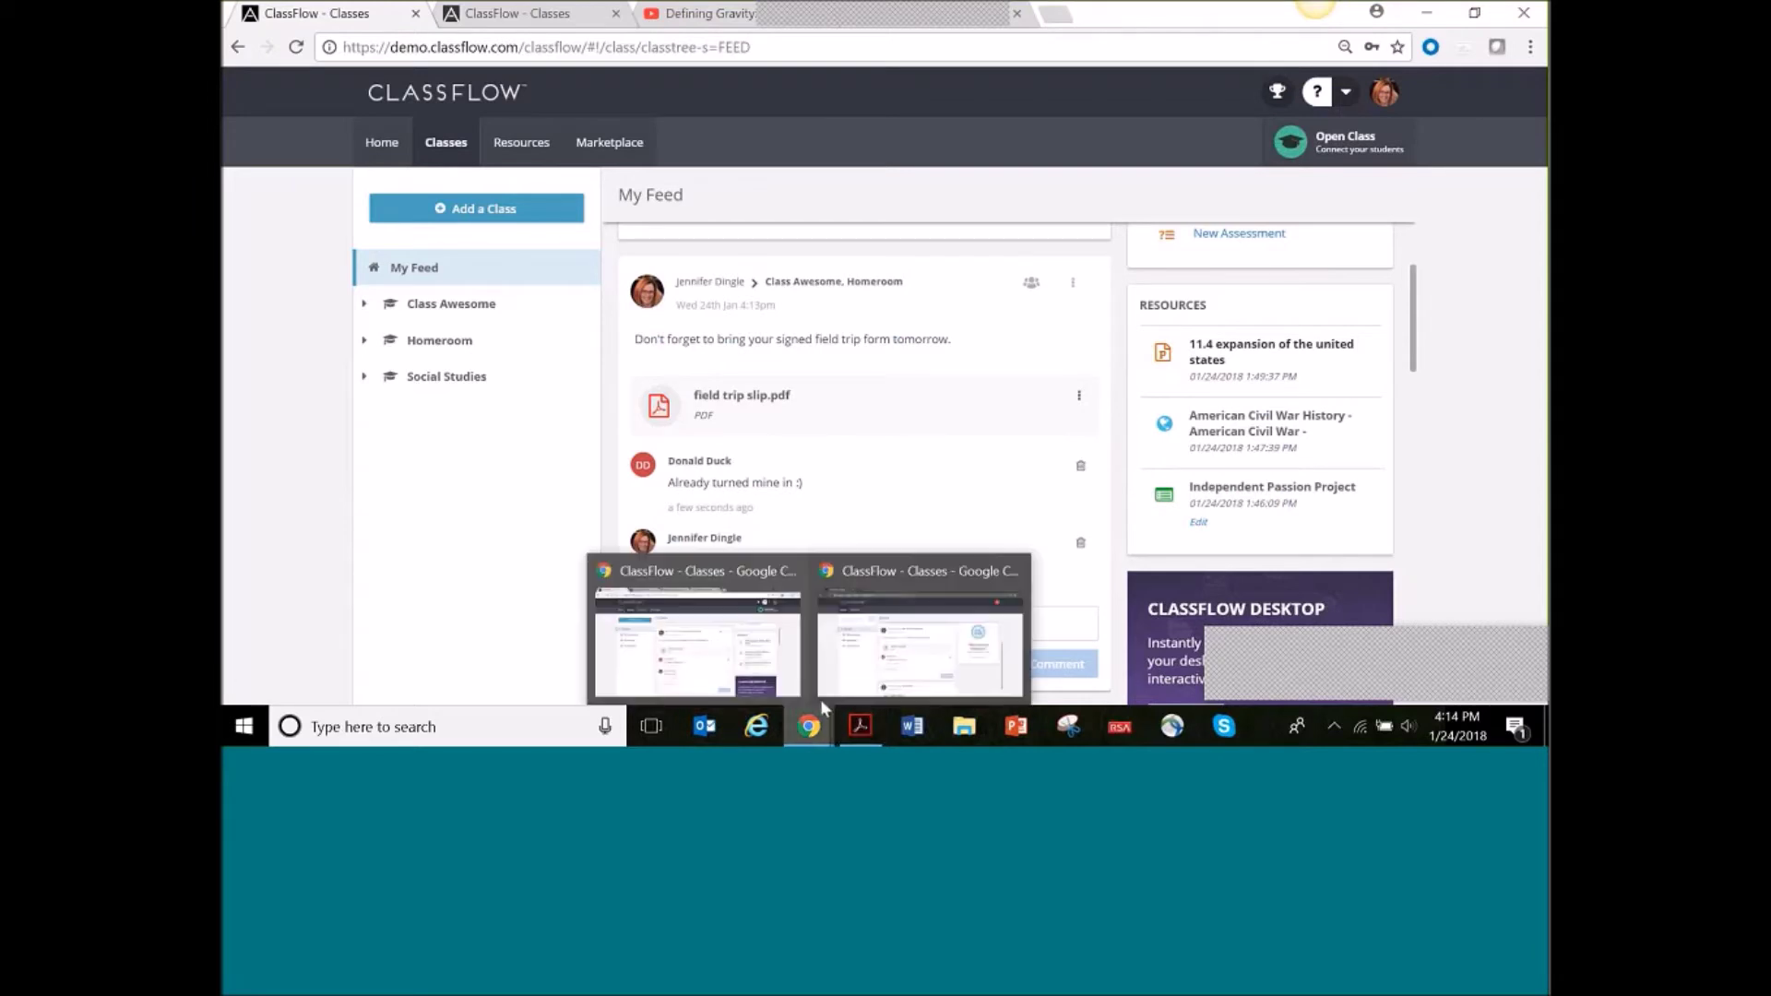
# In the student's window, refresh the feed and delete the 'Already turned mine in :)' comment
pyautogui.click(922, 646)
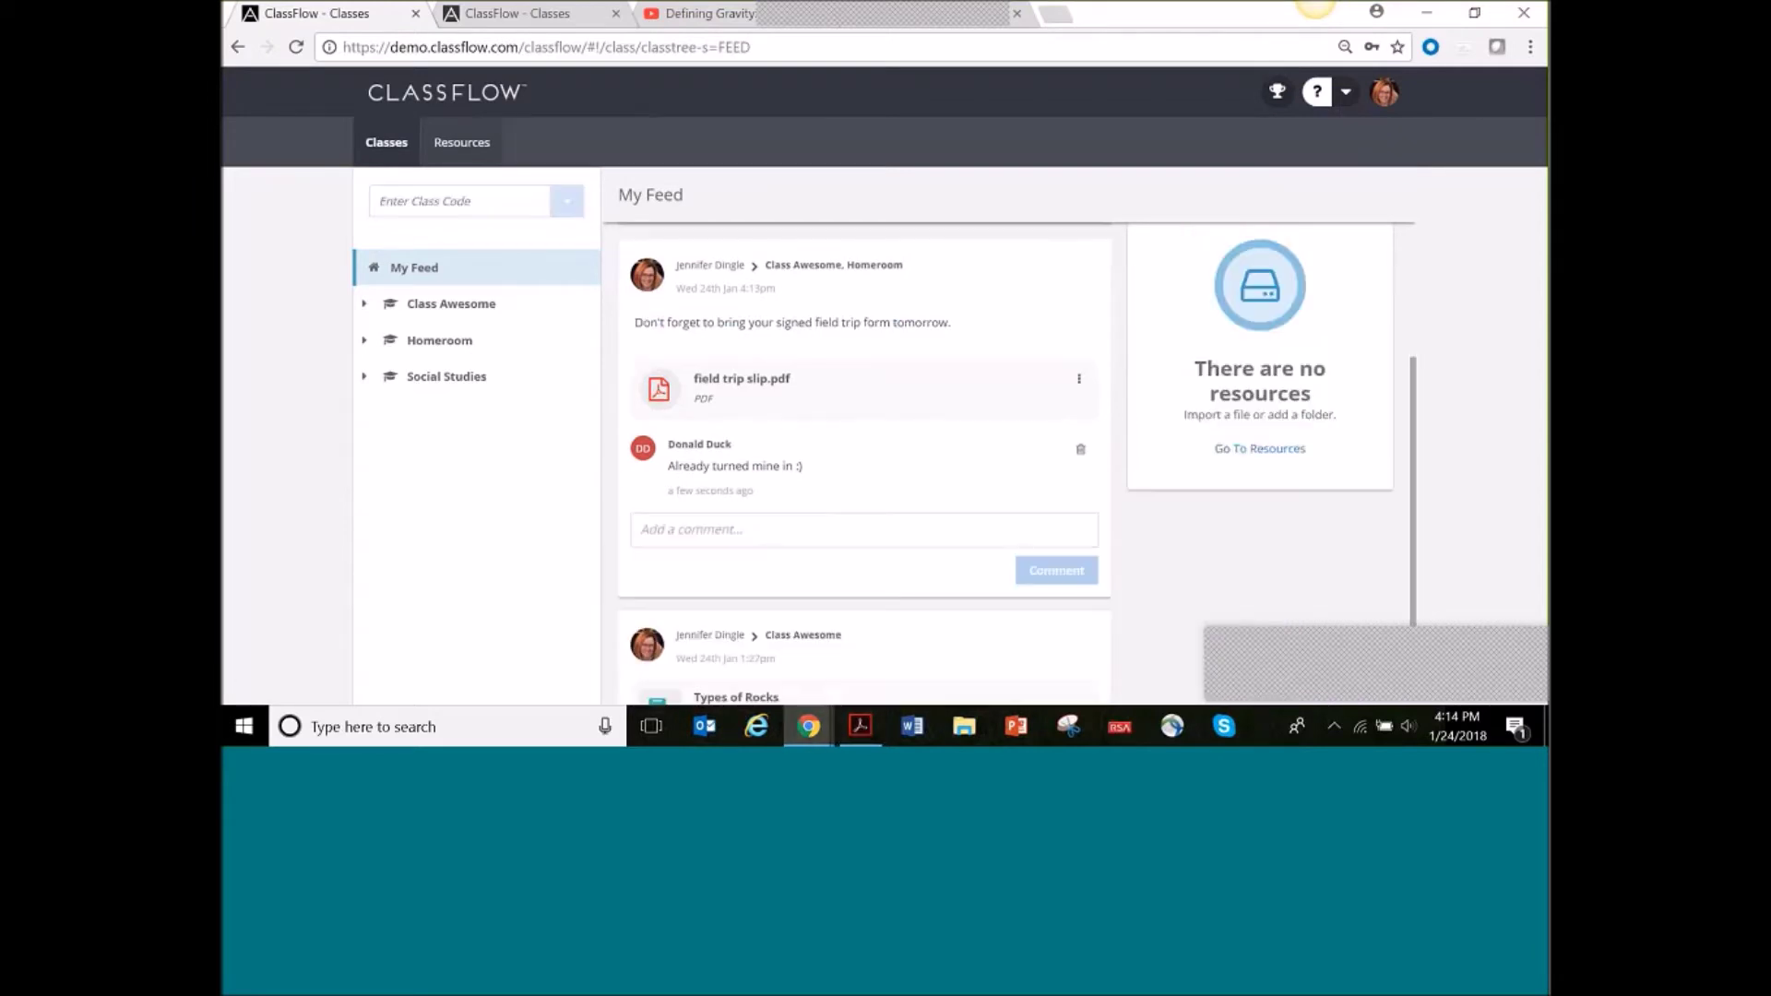
pyautogui.click(454, 146)
pyautogui.click(391, 140)
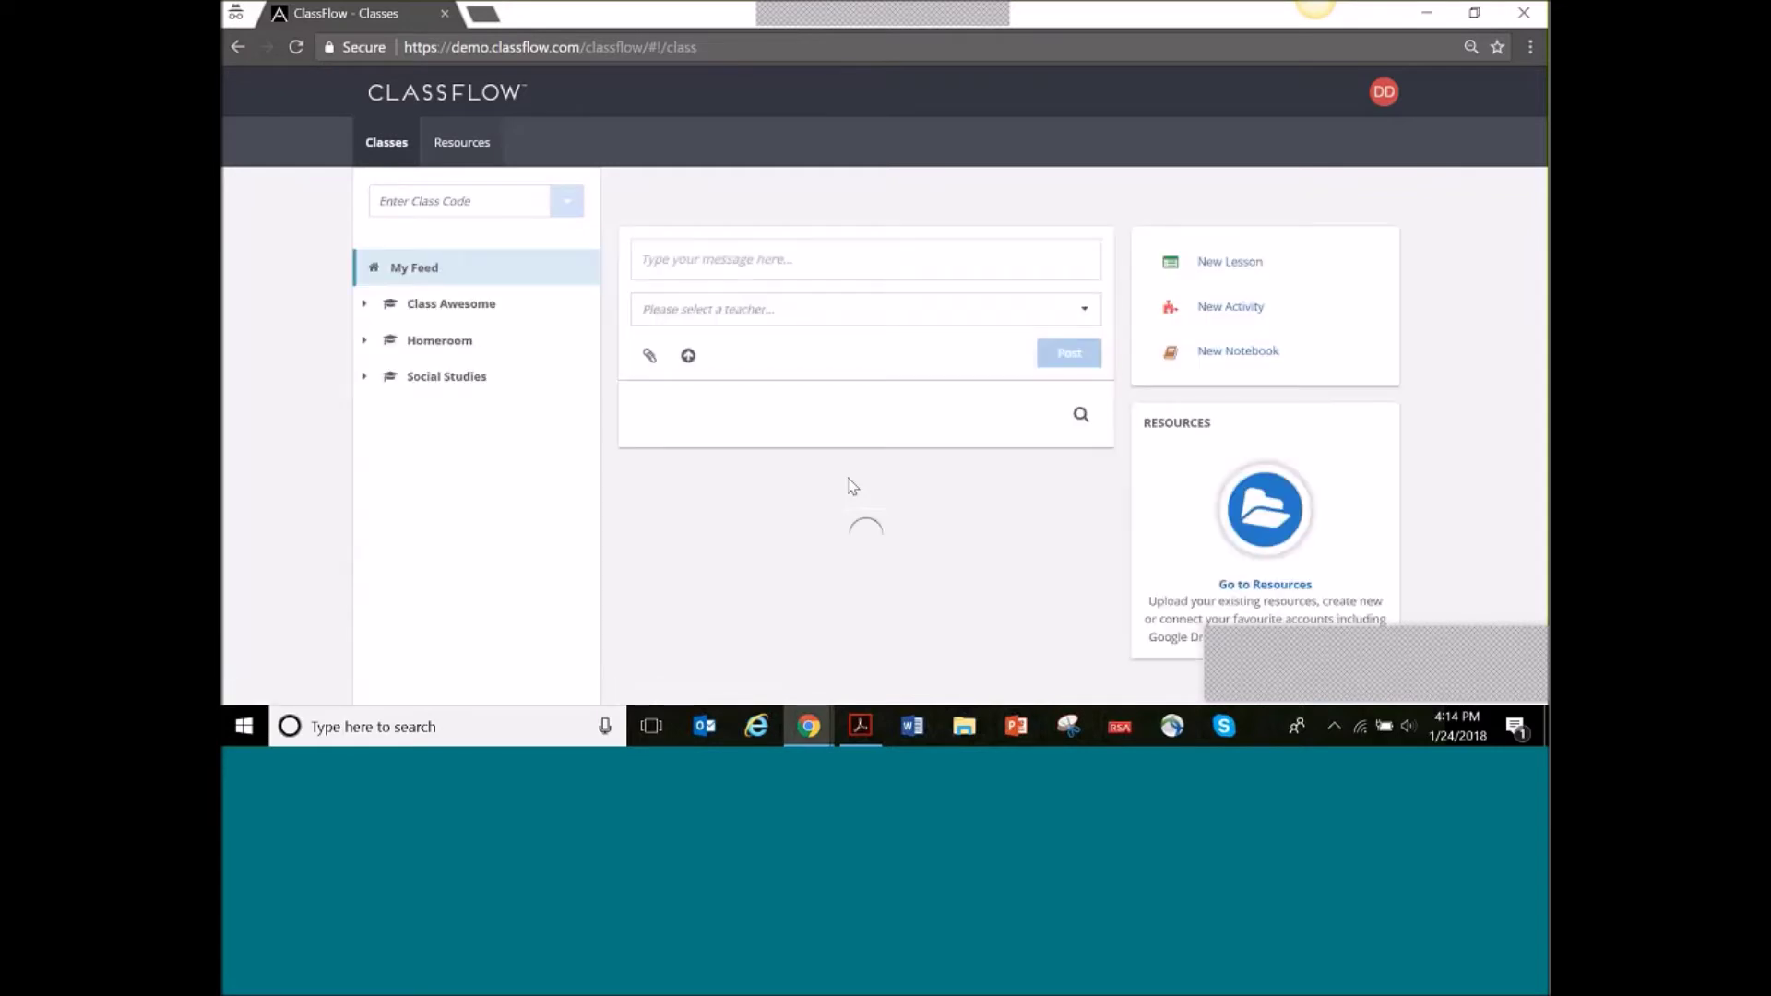
pyautogui.scroll(-3, 771, 443)
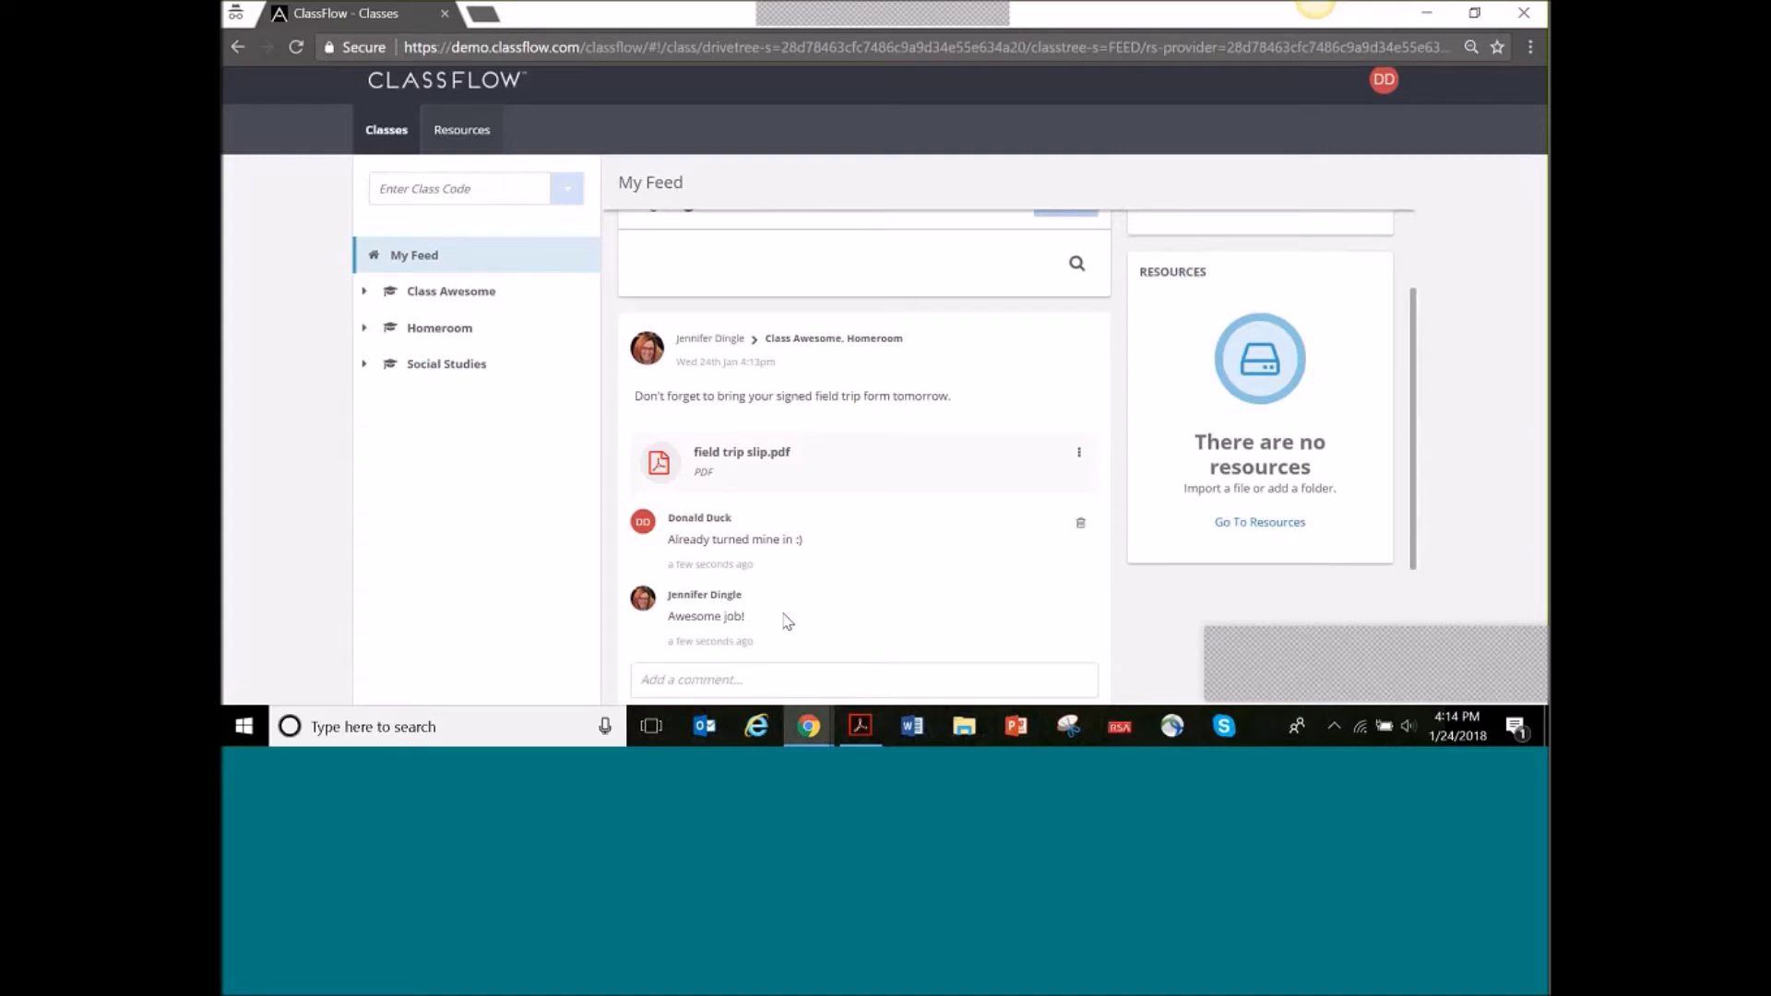
pyautogui.click(1080, 527)
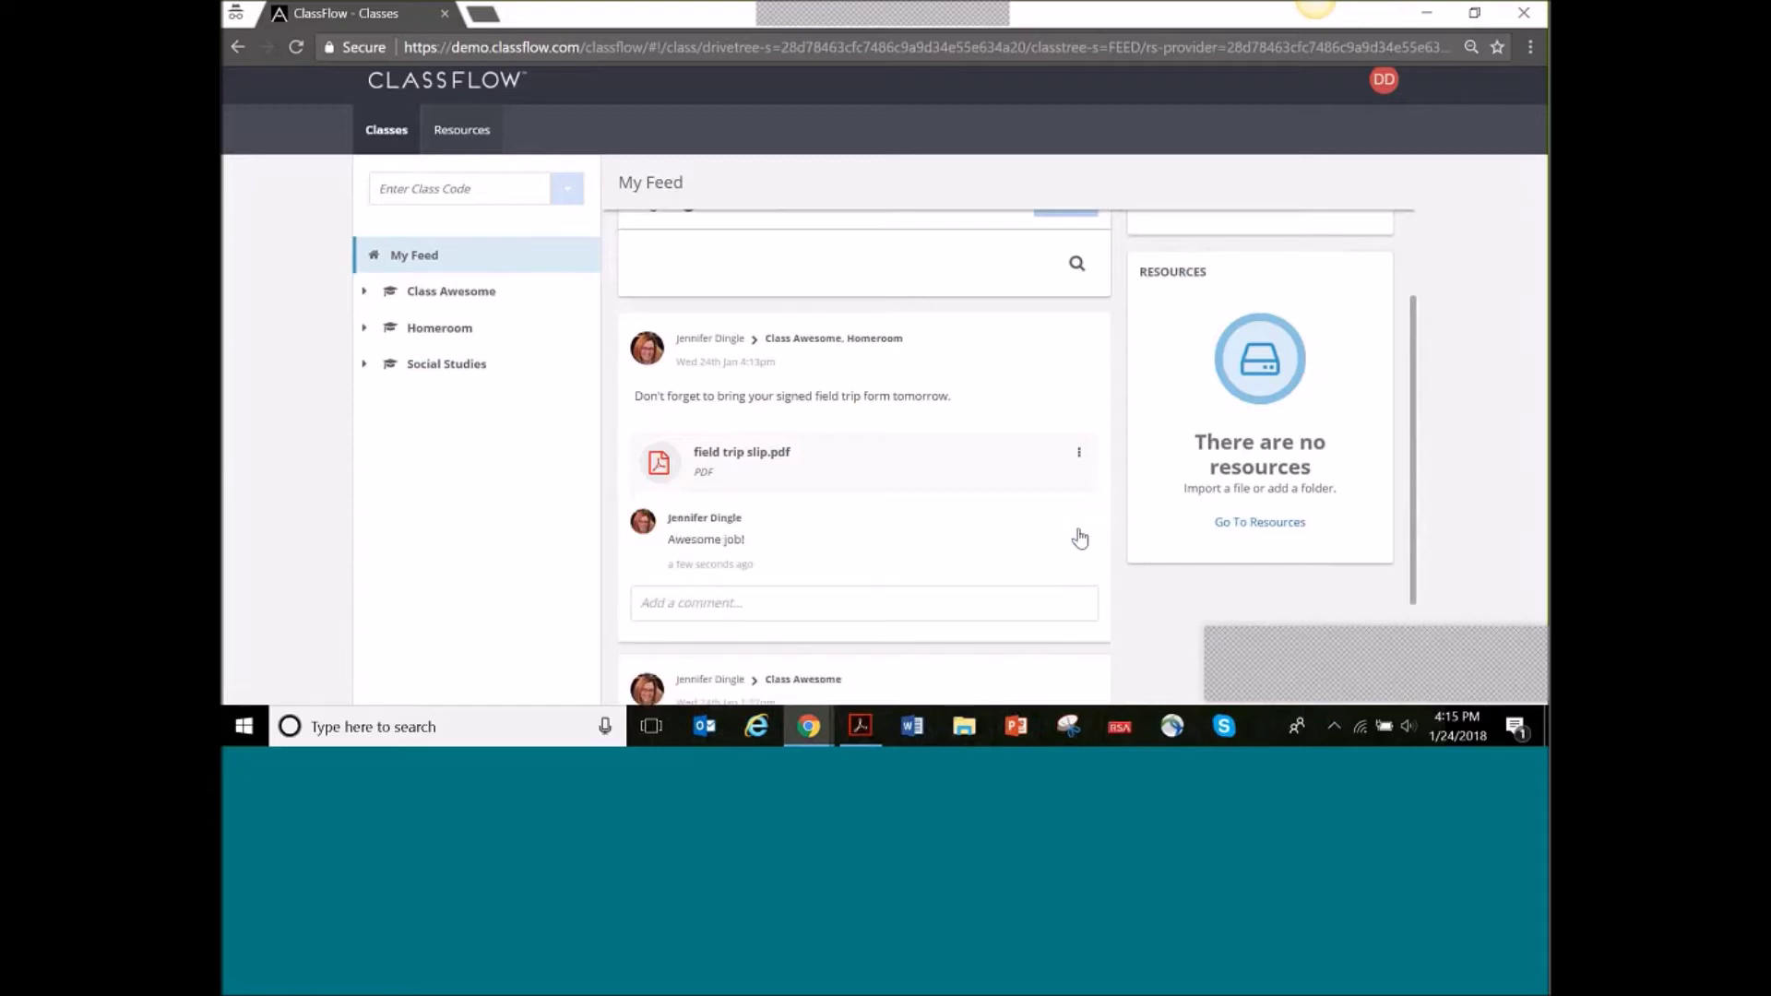
# In the teacher's window, expand '1 more comments' and delete the student's greyed comment
pyautogui.moveTo(808, 725)
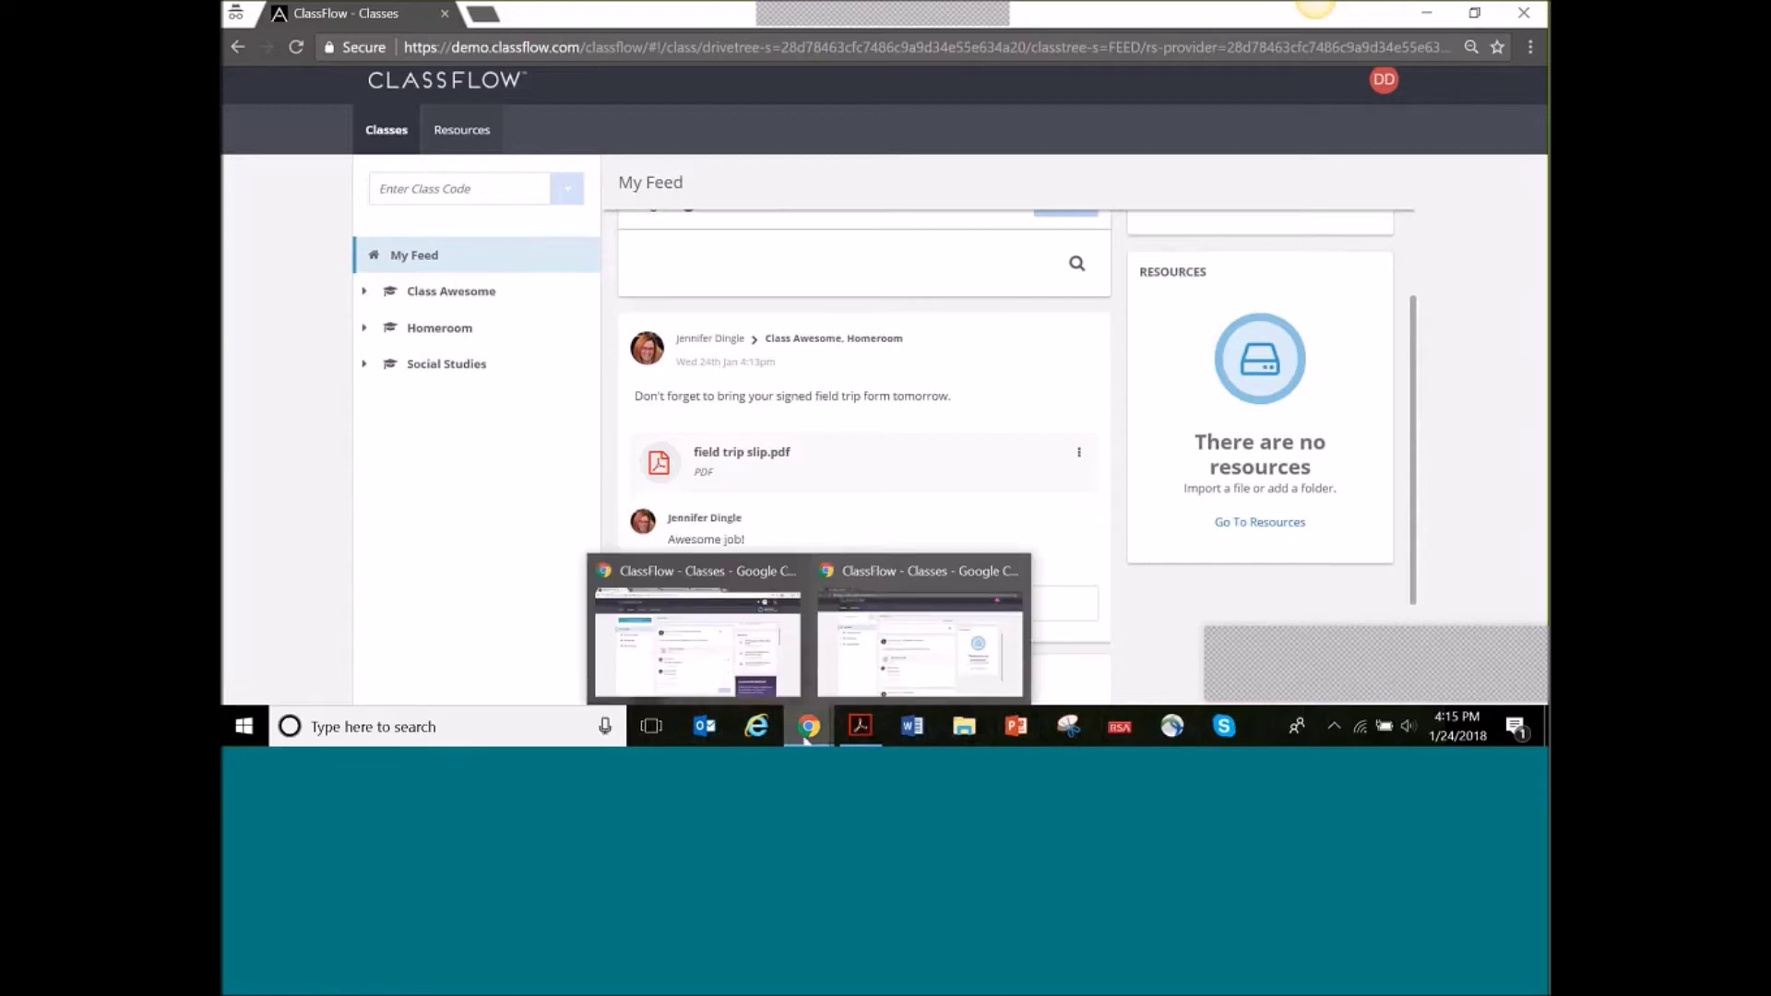
pyautogui.click(724, 645)
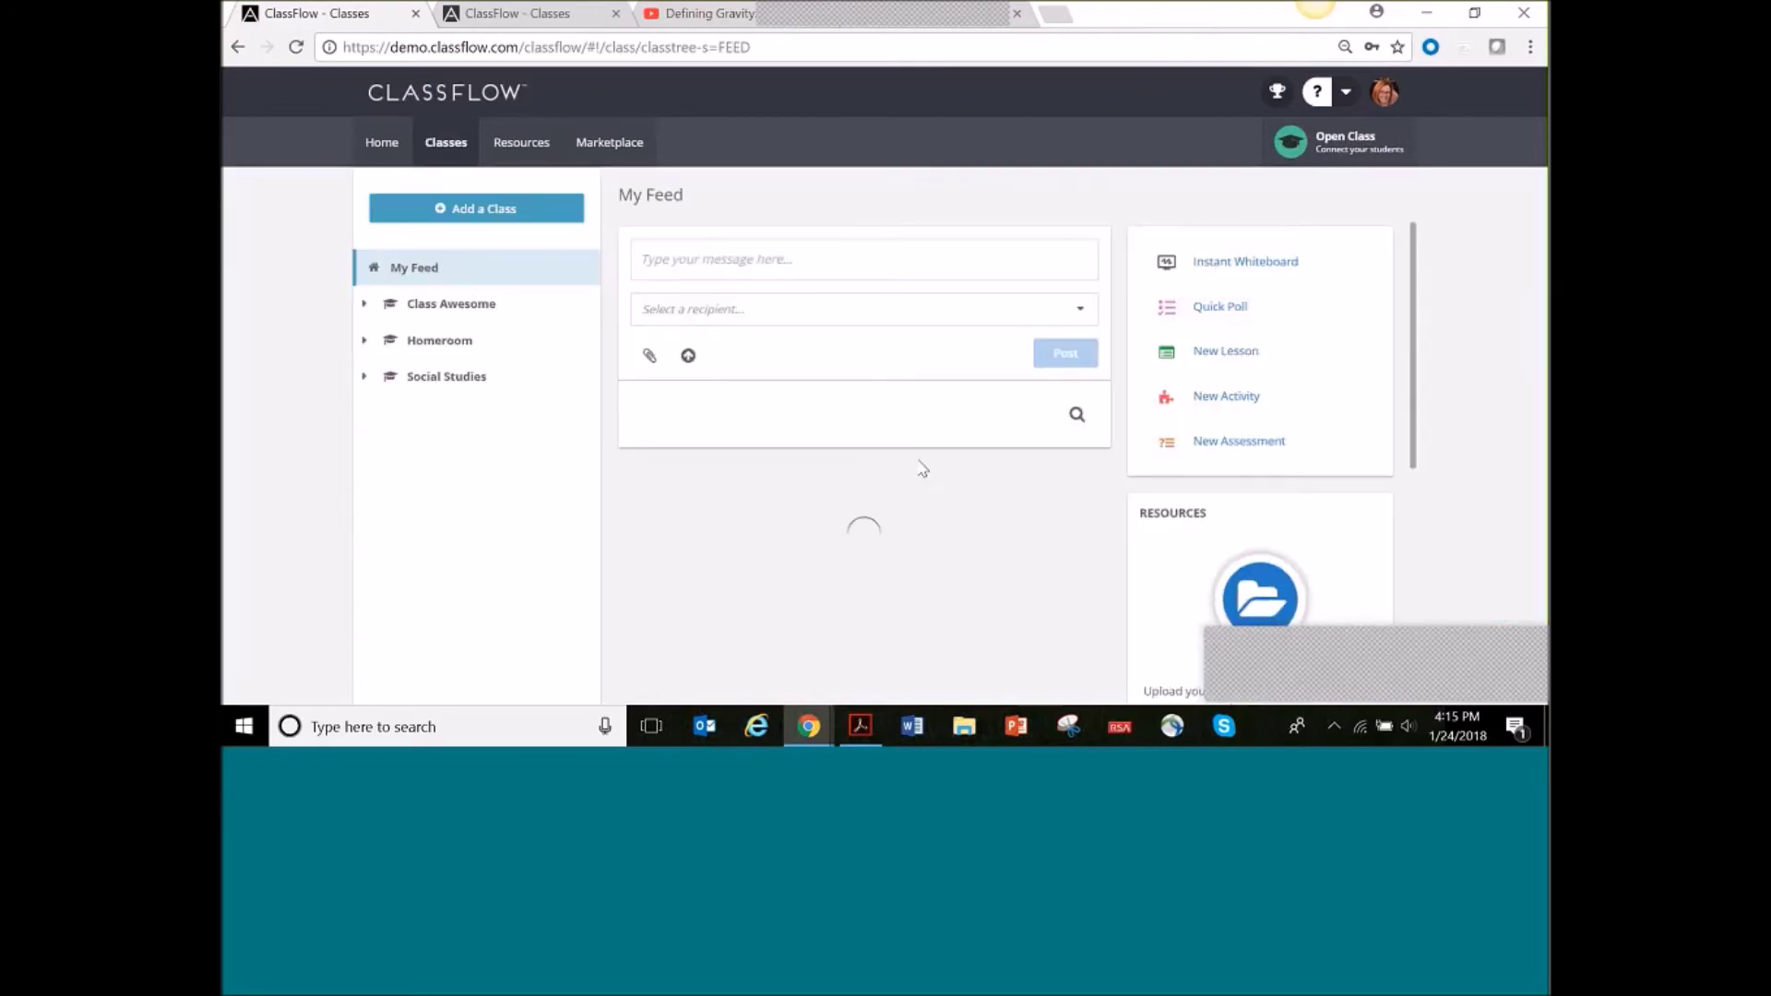
pyautogui.scroll(-3, 917, 445)
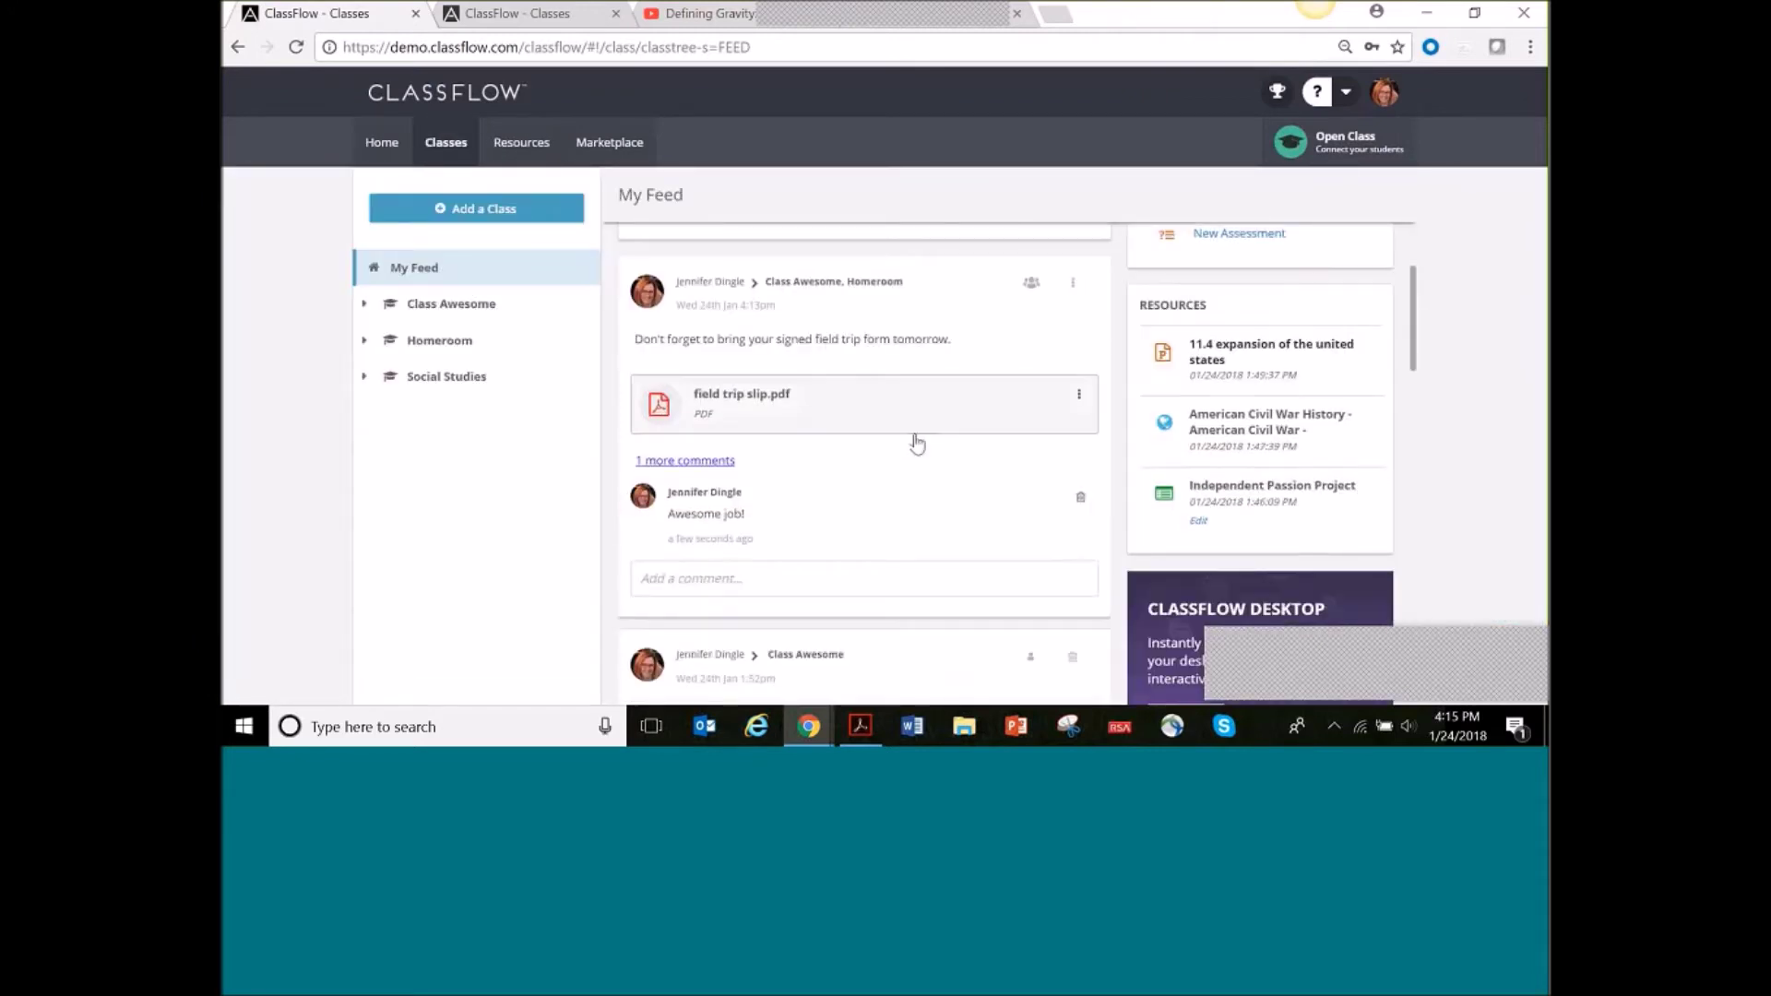
pyautogui.click(701, 359)
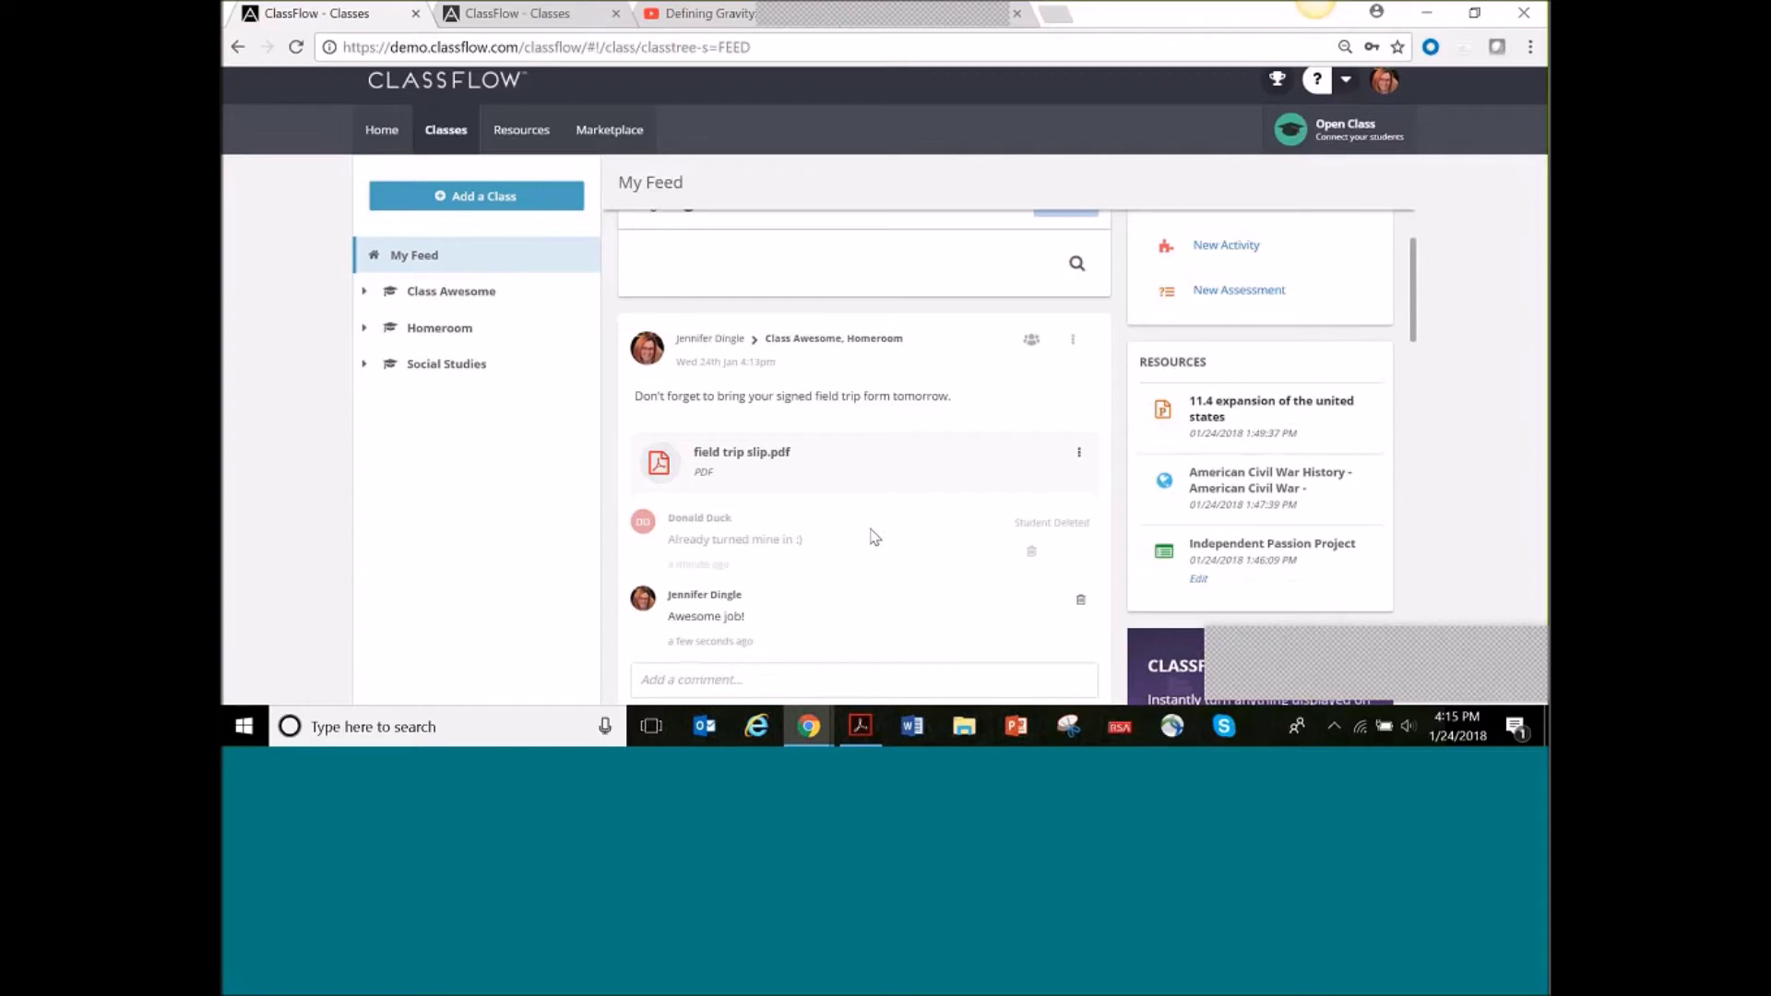
pyautogui.click(1031, 556)
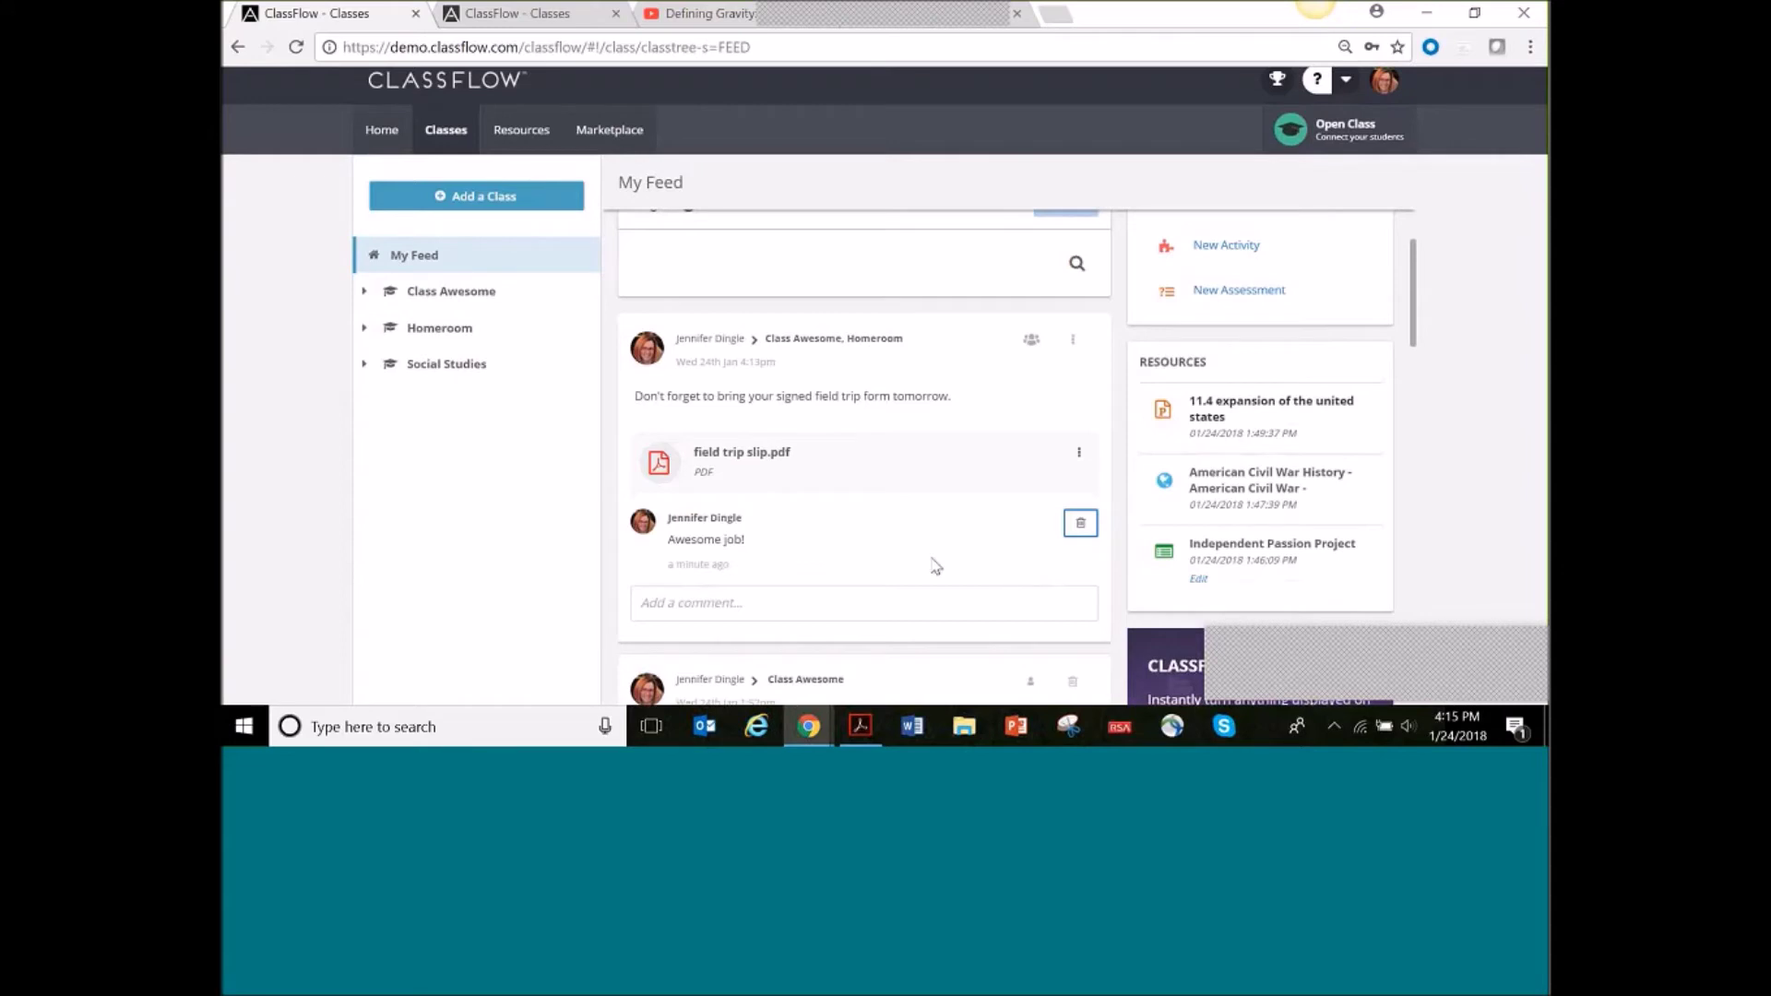
pyautogui.scroll(-3, 841, 546)
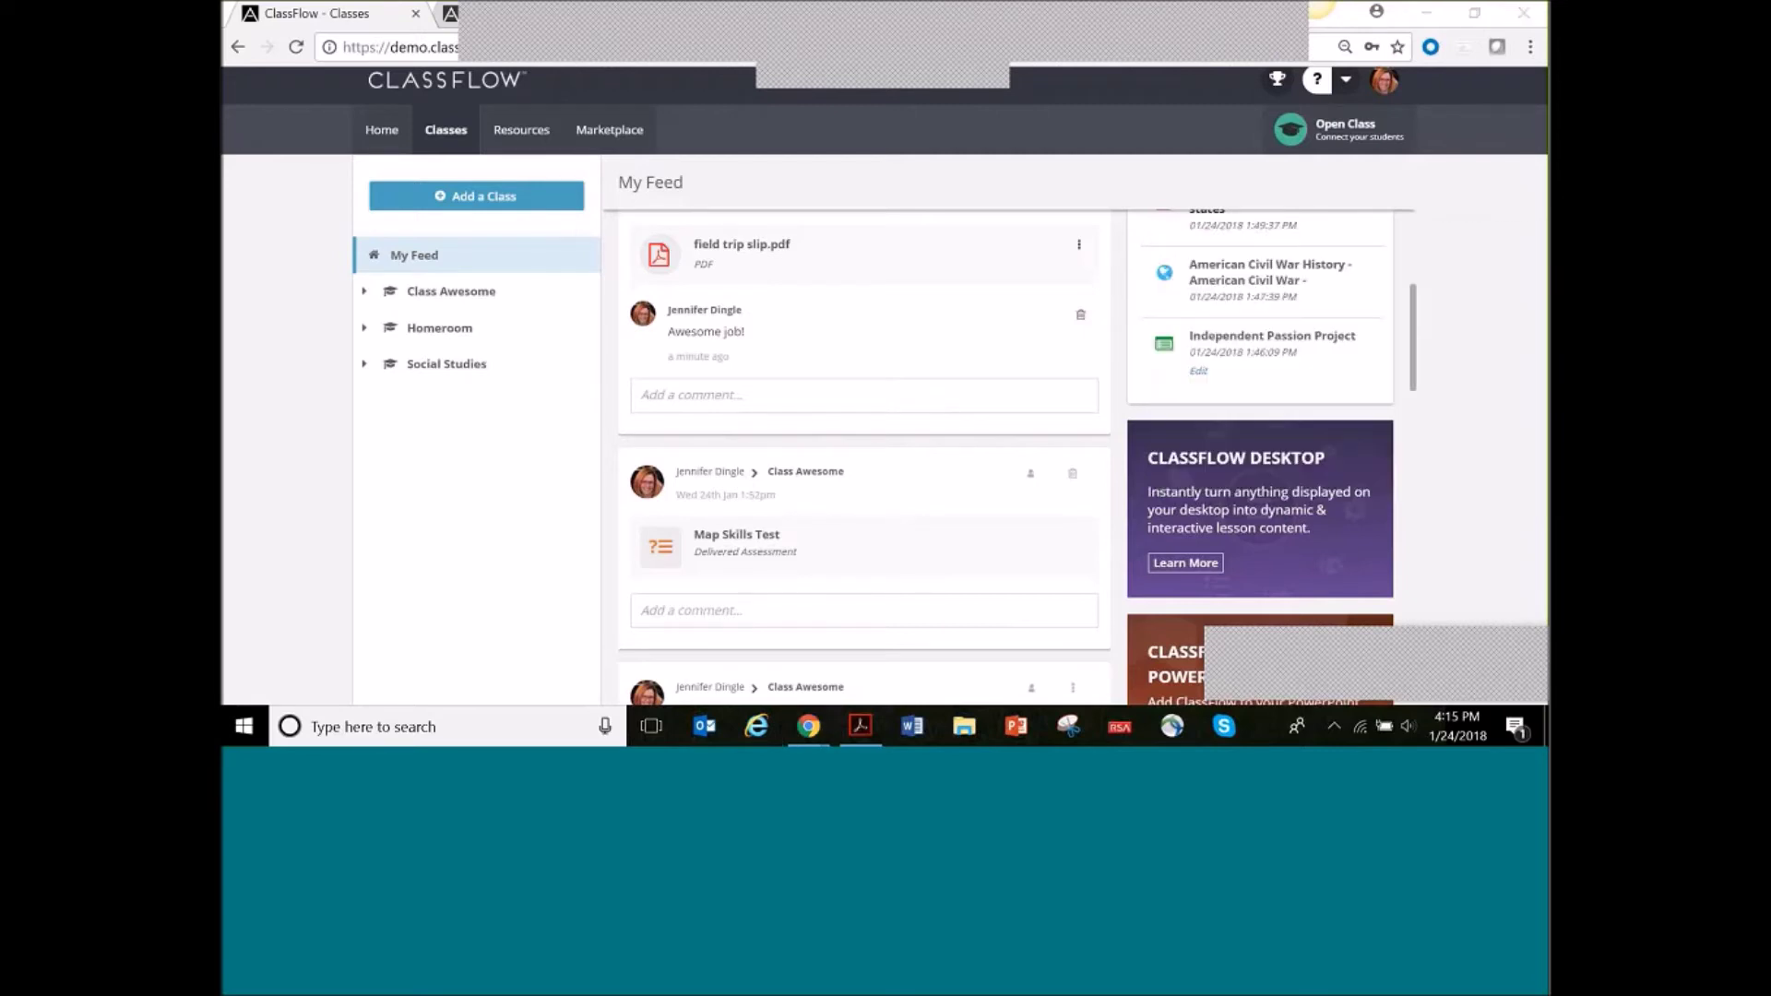
pyautogui.scroll(4, 823, 405)
pyautogui.scroll(1, 823, 406)
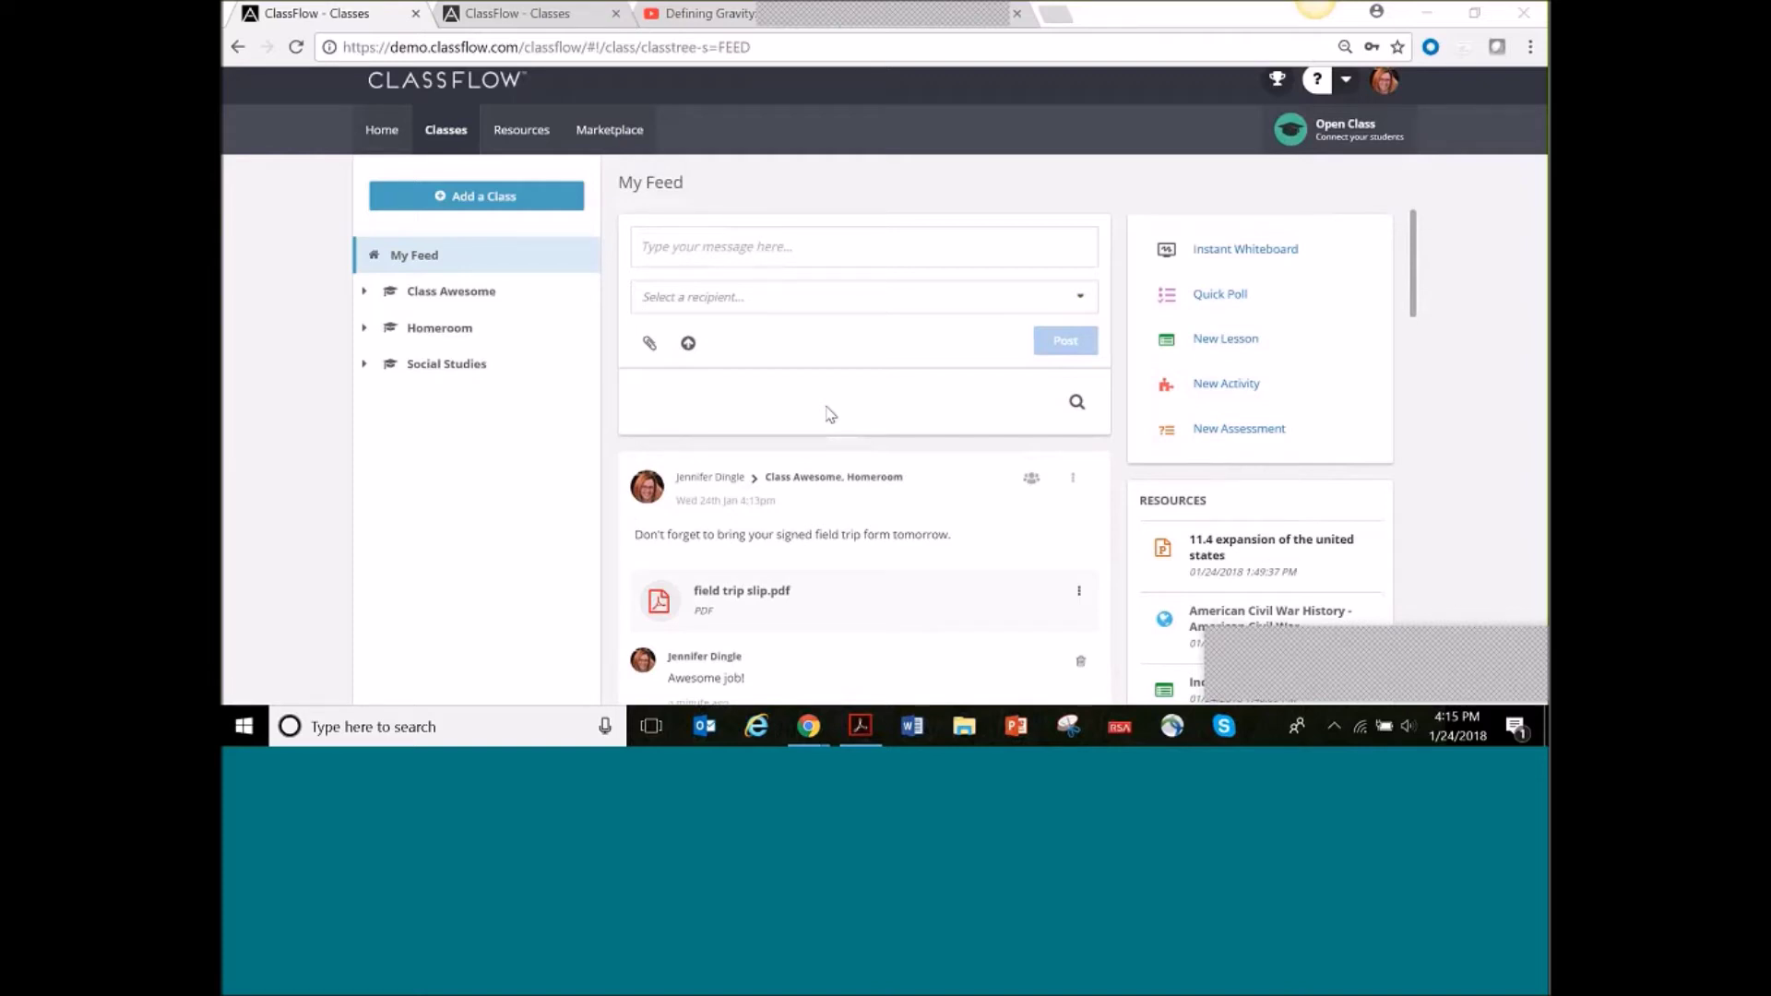
pyautogui.scroll(-5, 838, 375)
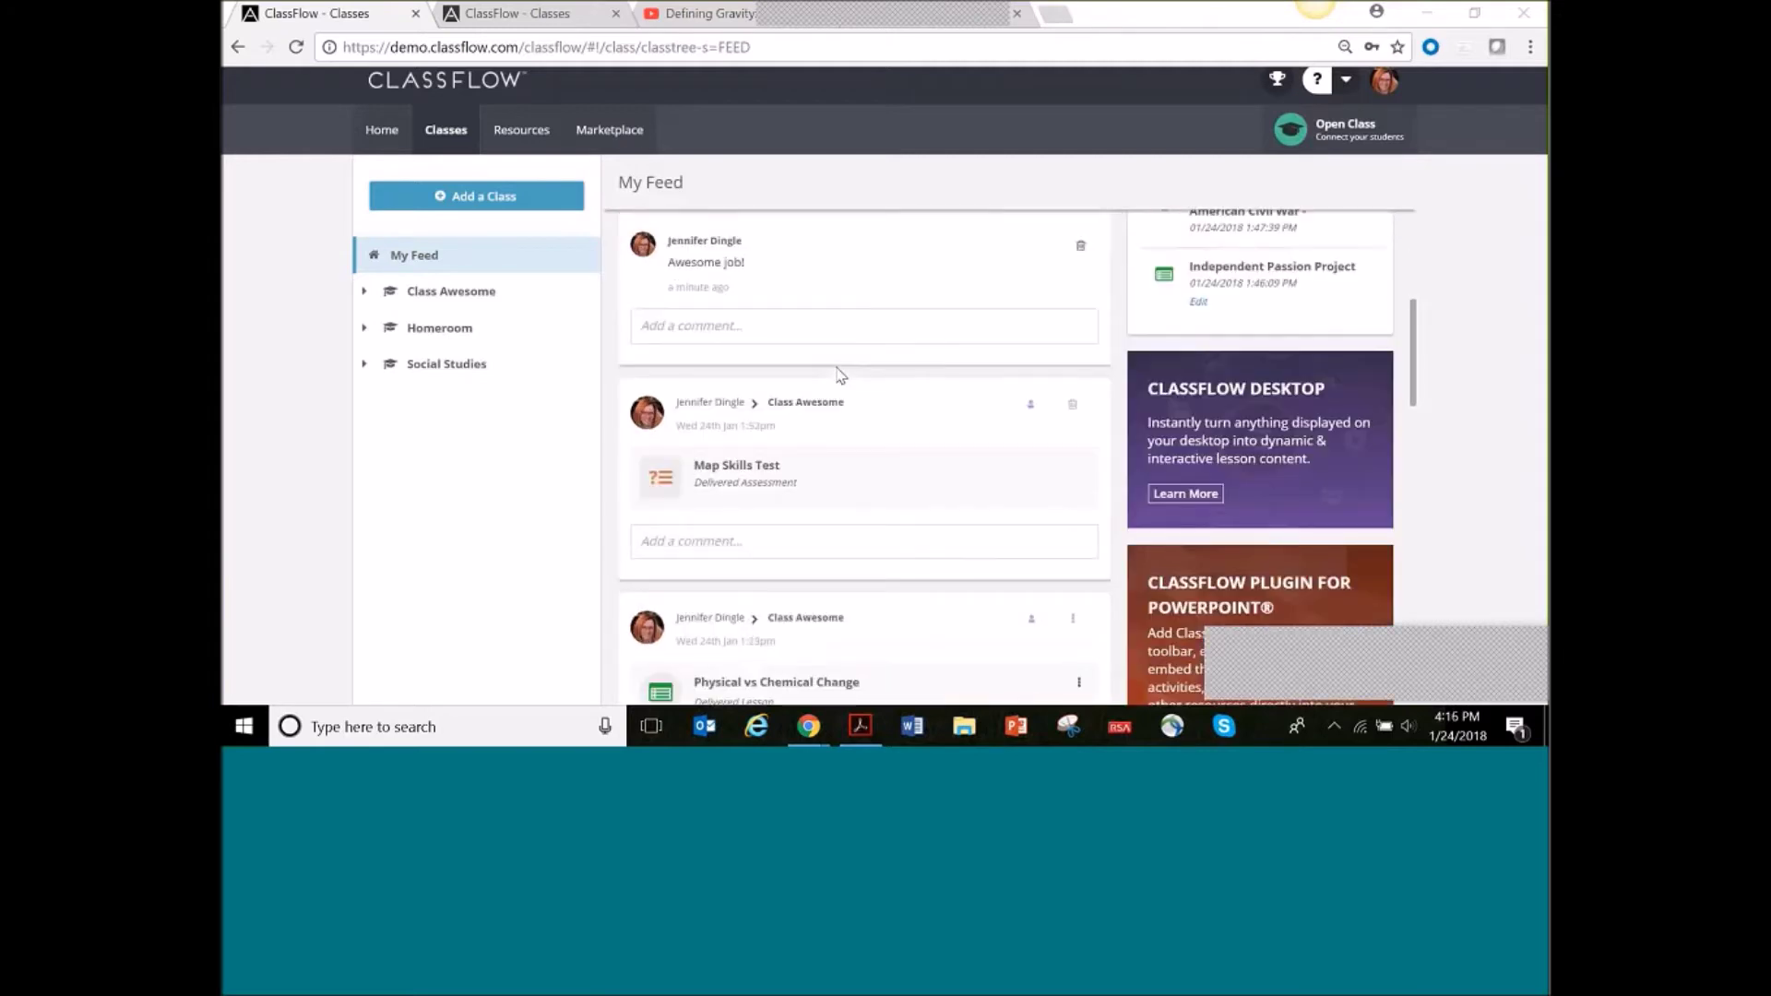
pyautogui.scroll(-2, 838, 375)
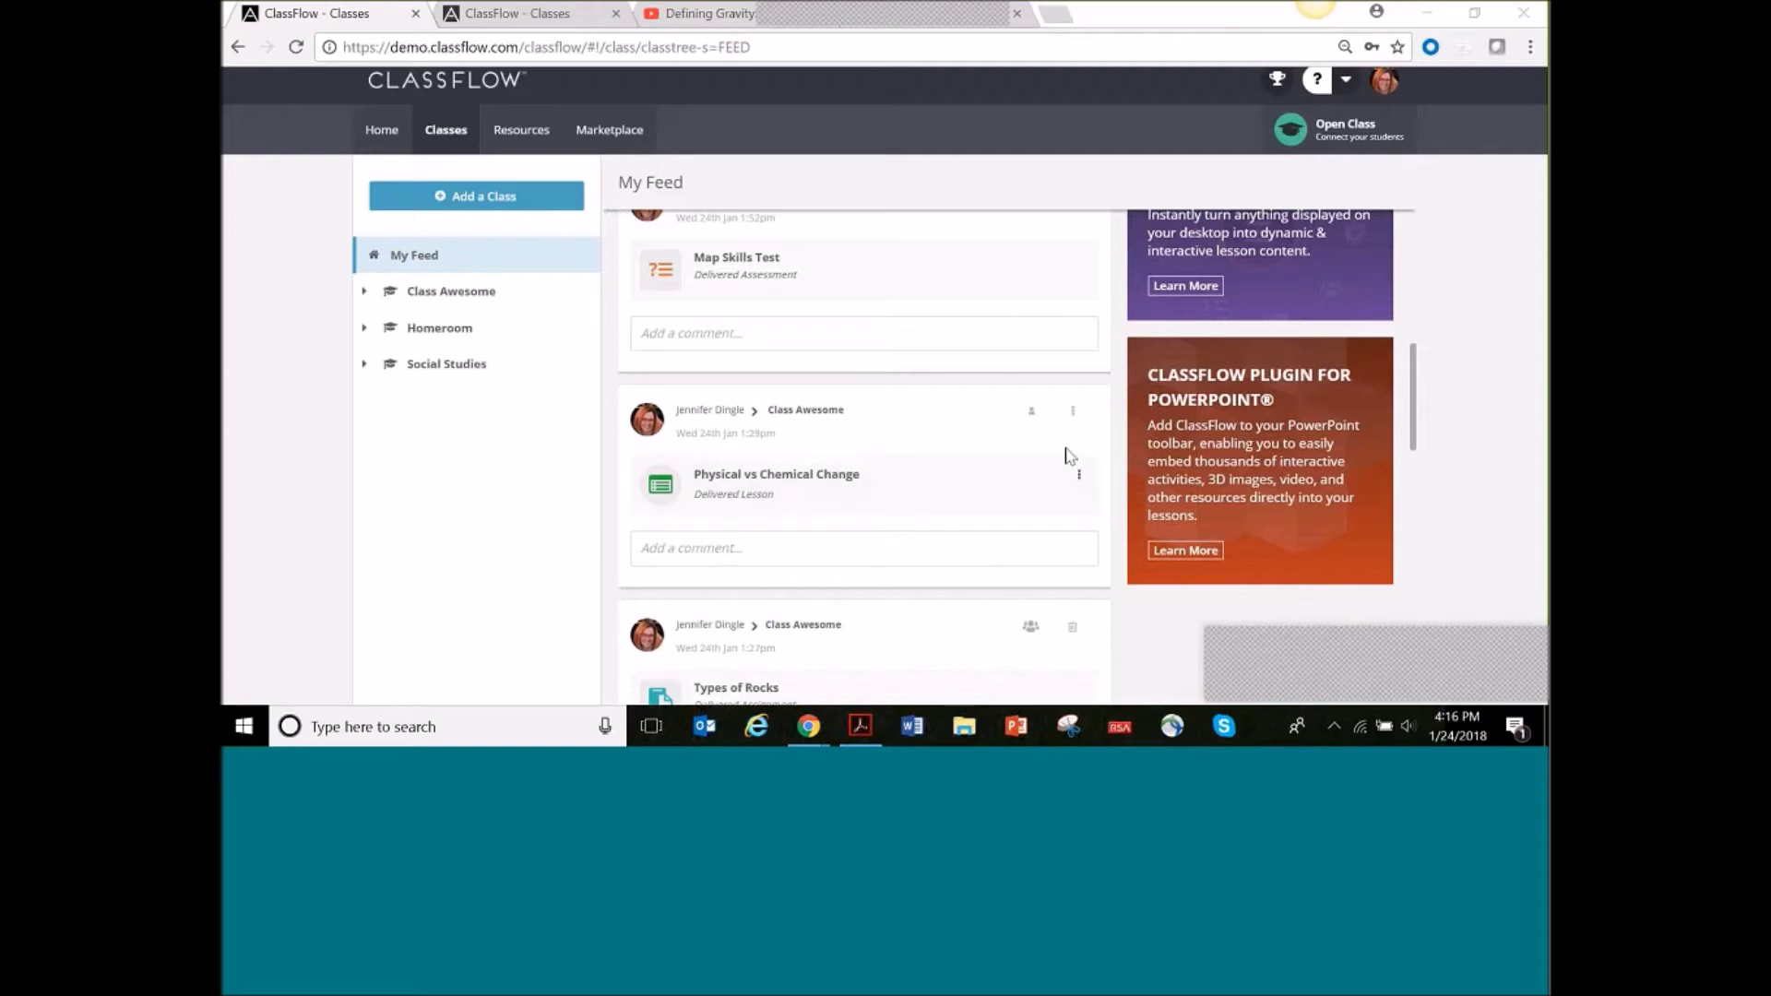
pyautogui.click(1072, 411)
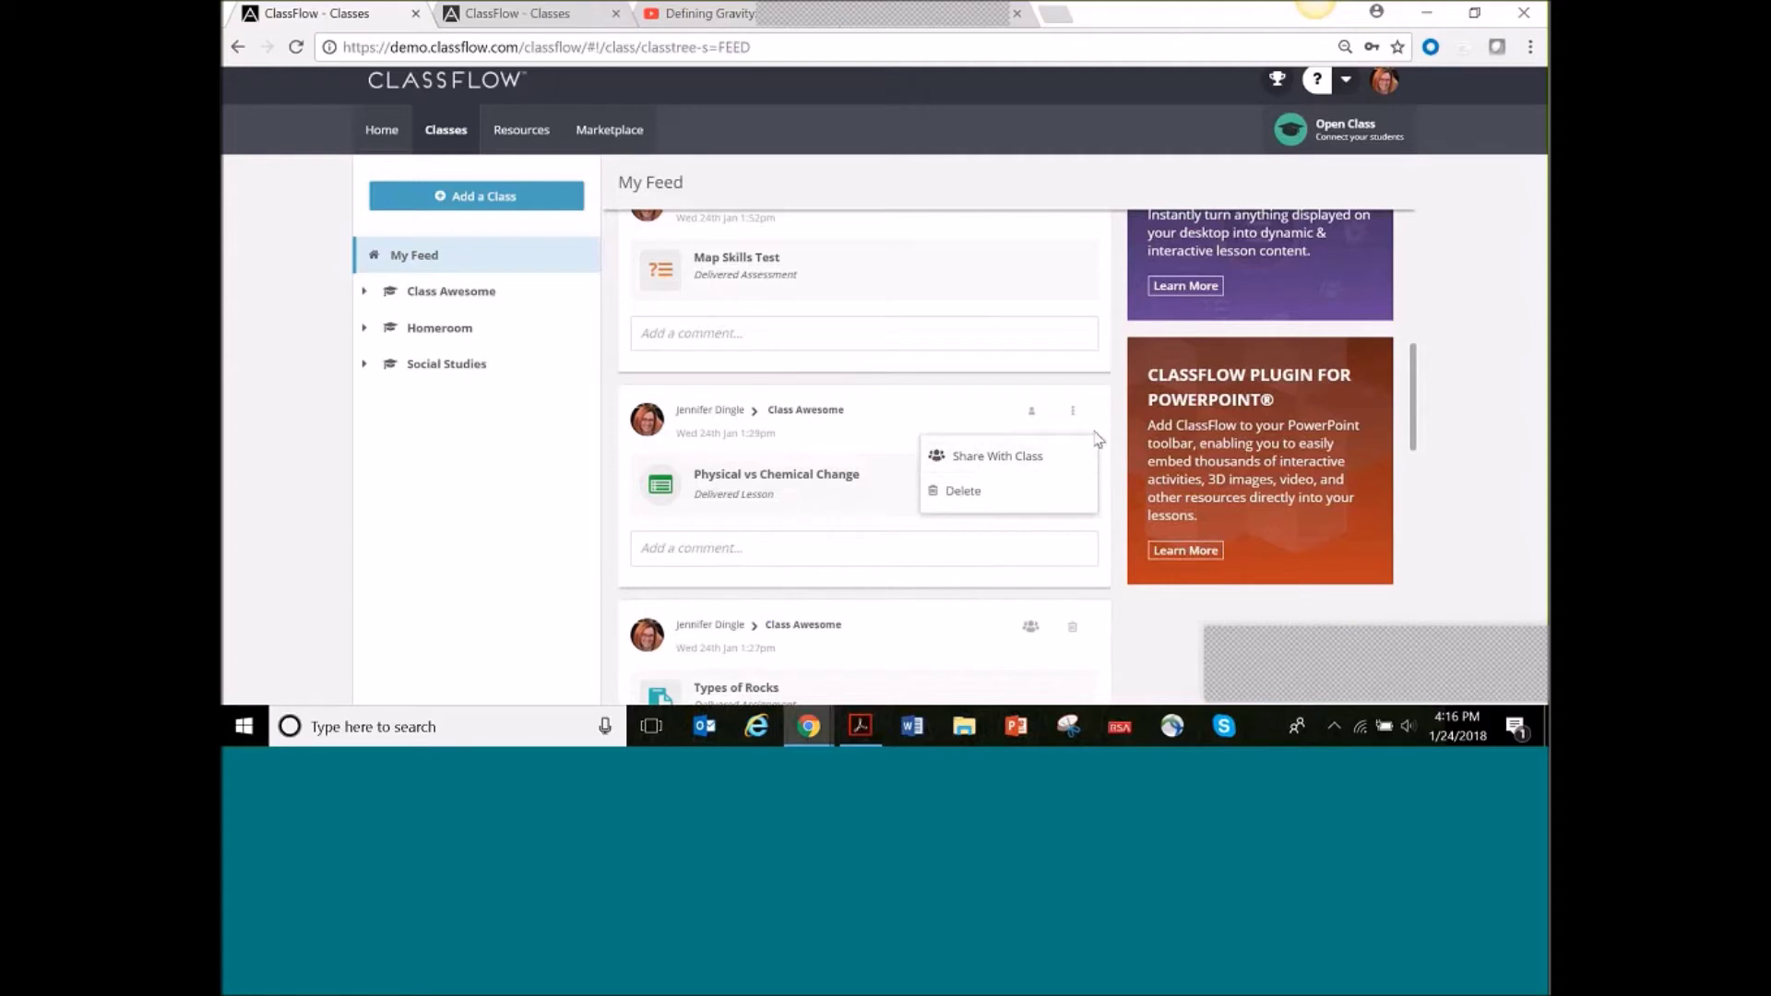
pyautogui.click(1079, 479)
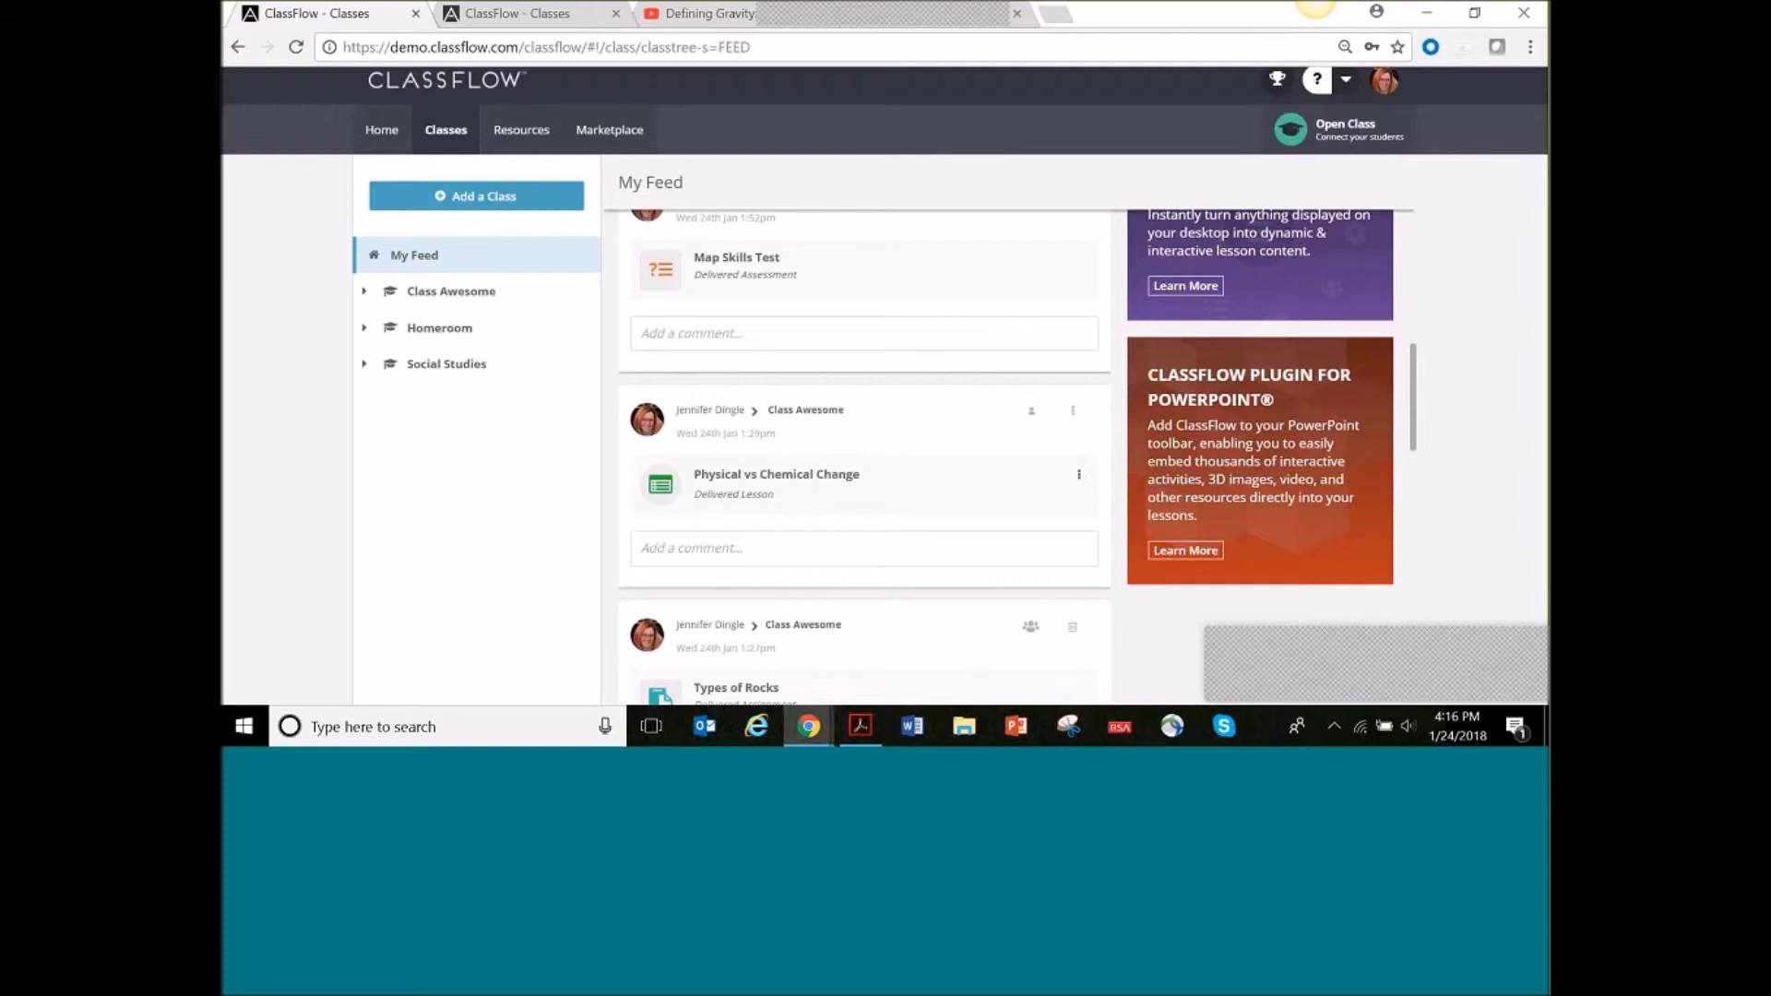
pyautogui.scroll(10, 996, 477)
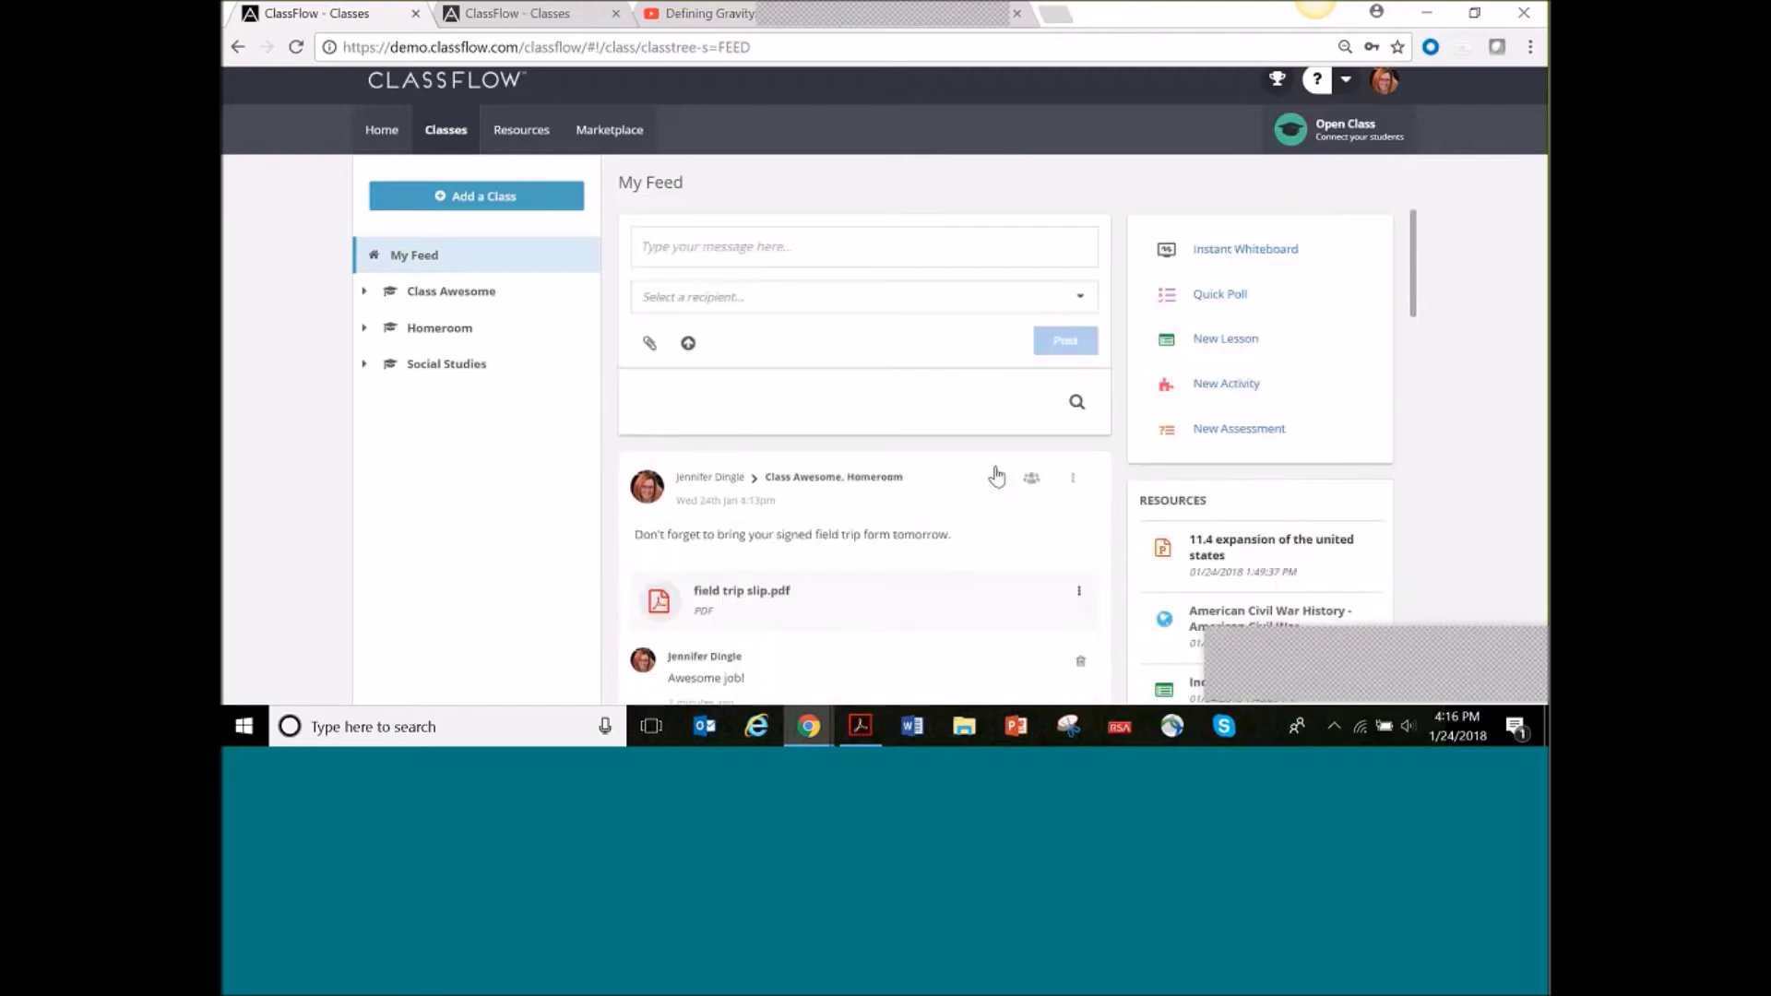
# Attach the Physical vs Chemical Change lesson to a new My Feed post
pyautogui.click(650, 347)
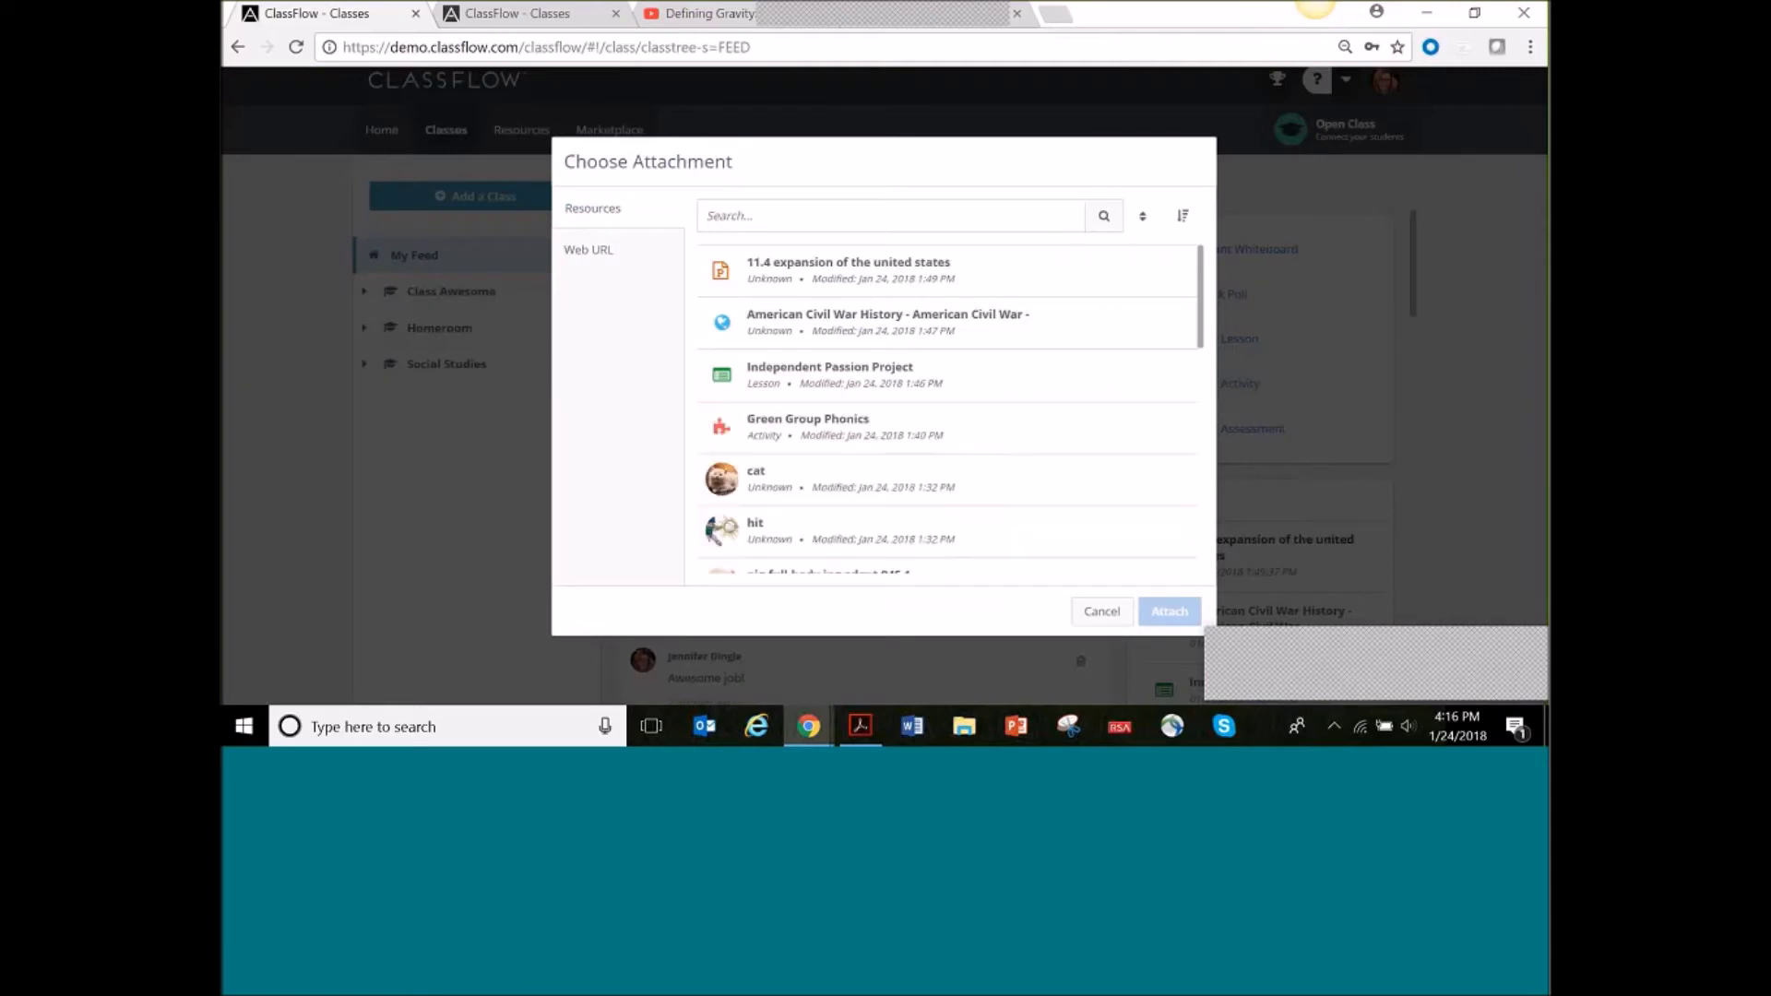
pyautogui.click(1101, 611)
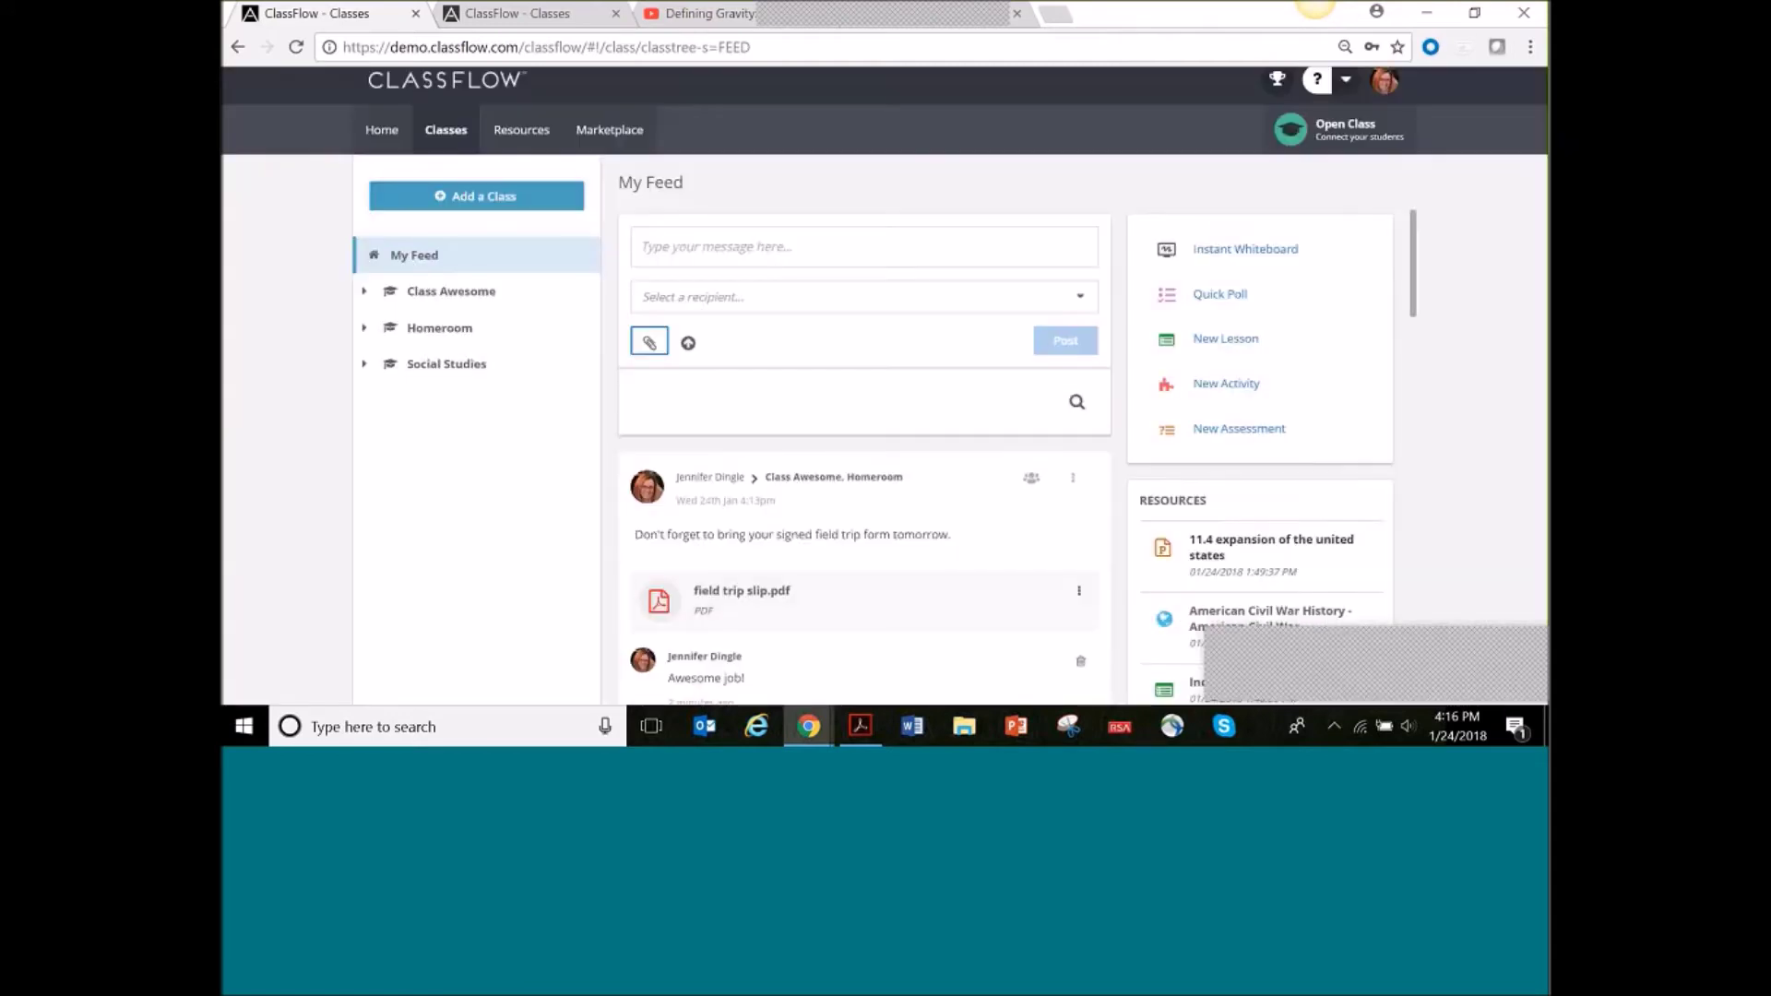
pyautogui.click(648, 347)
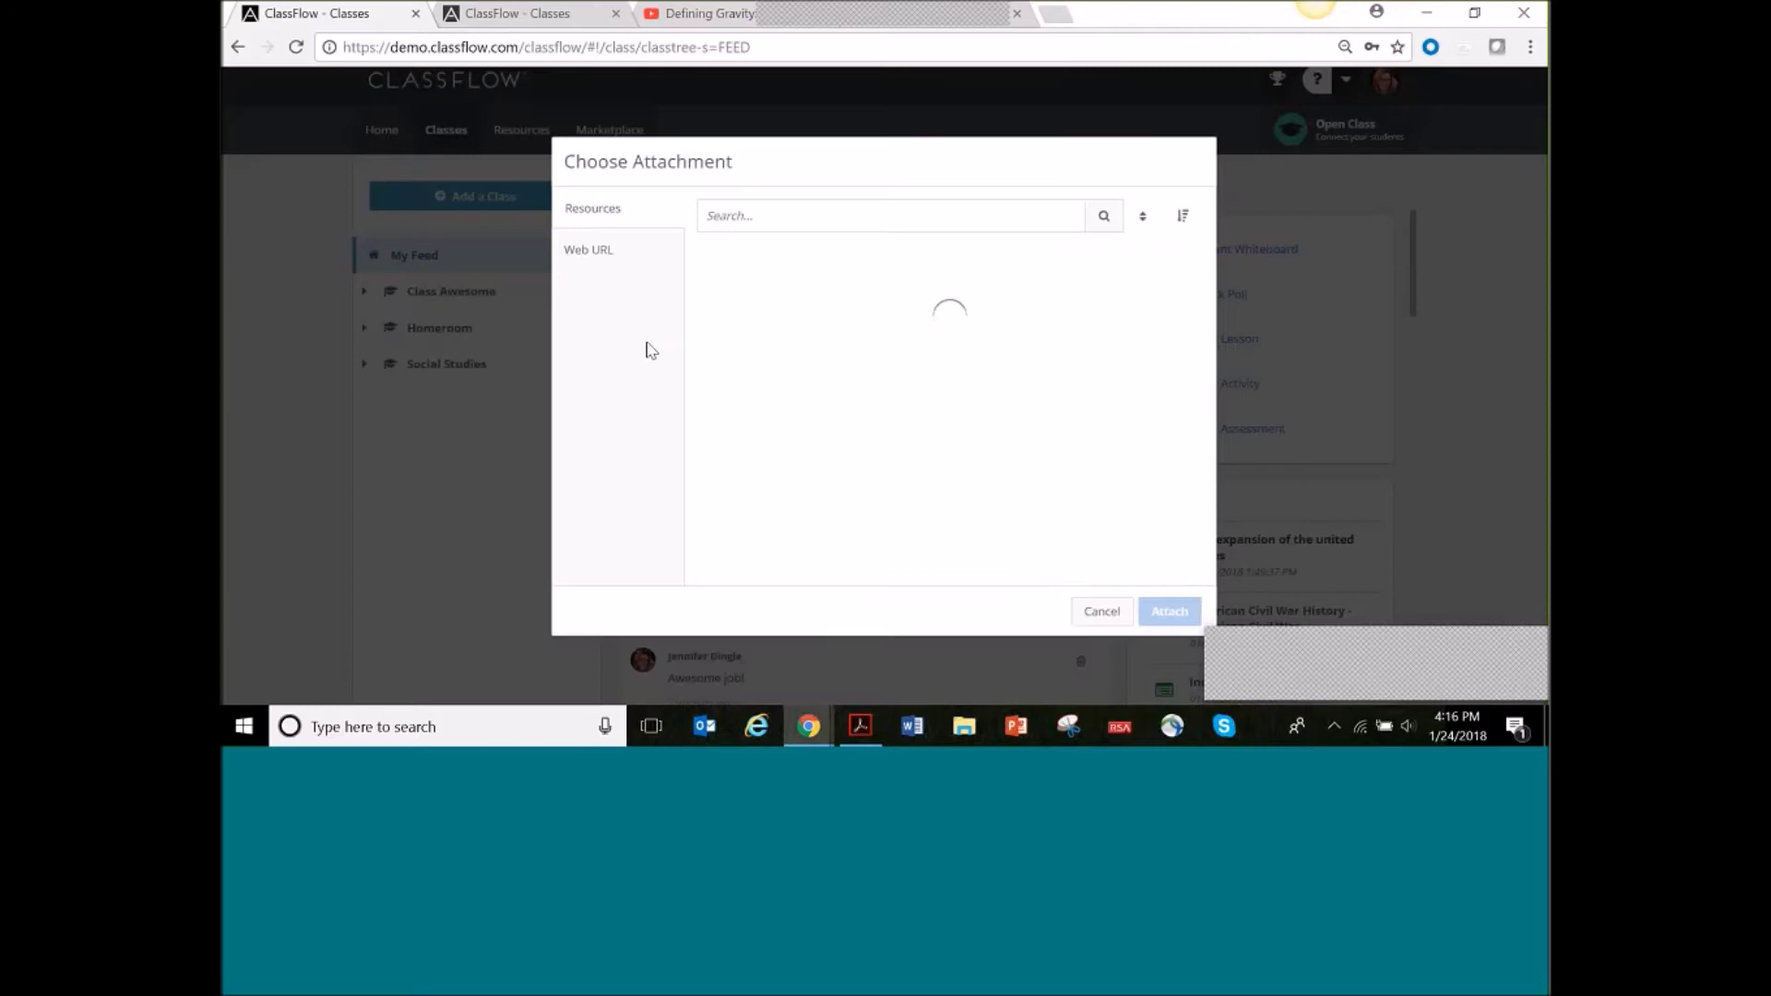
pyautogui.scroll(-3, 1000, 385)
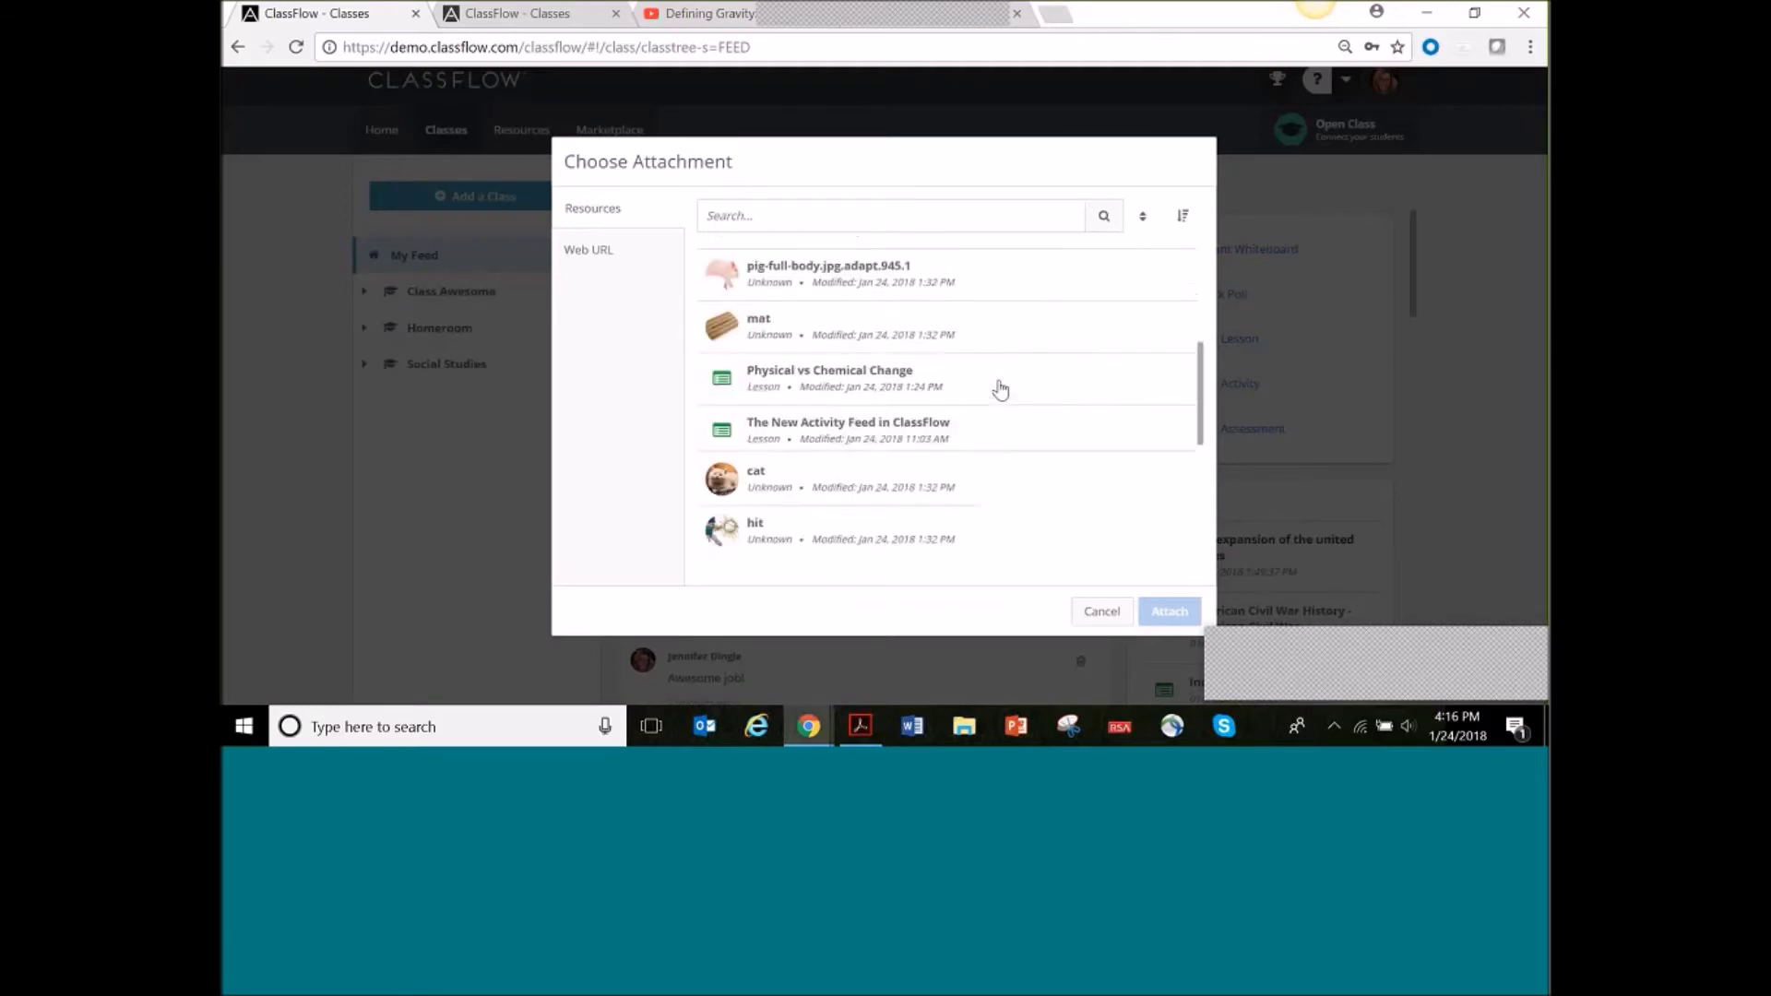
pyautogui.scroll(-1, 999, 388)
pyautogui.scroll(1, 959, 316)
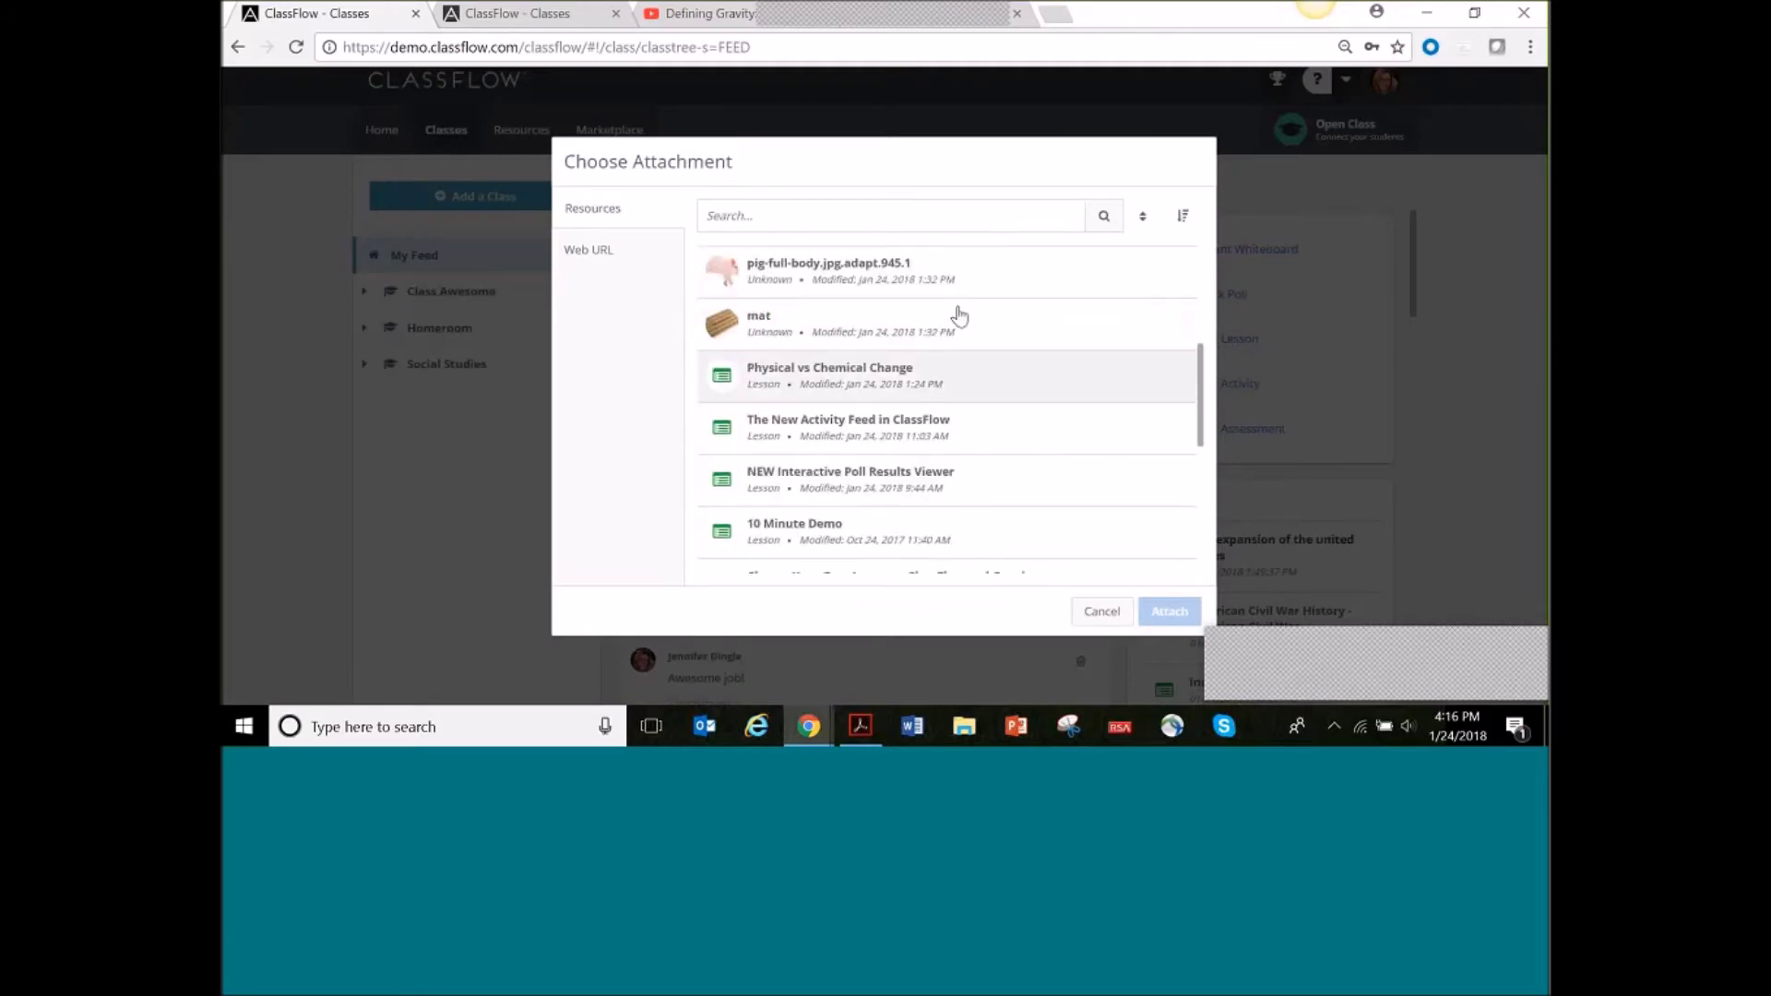
pyautogui.click(808, 393)
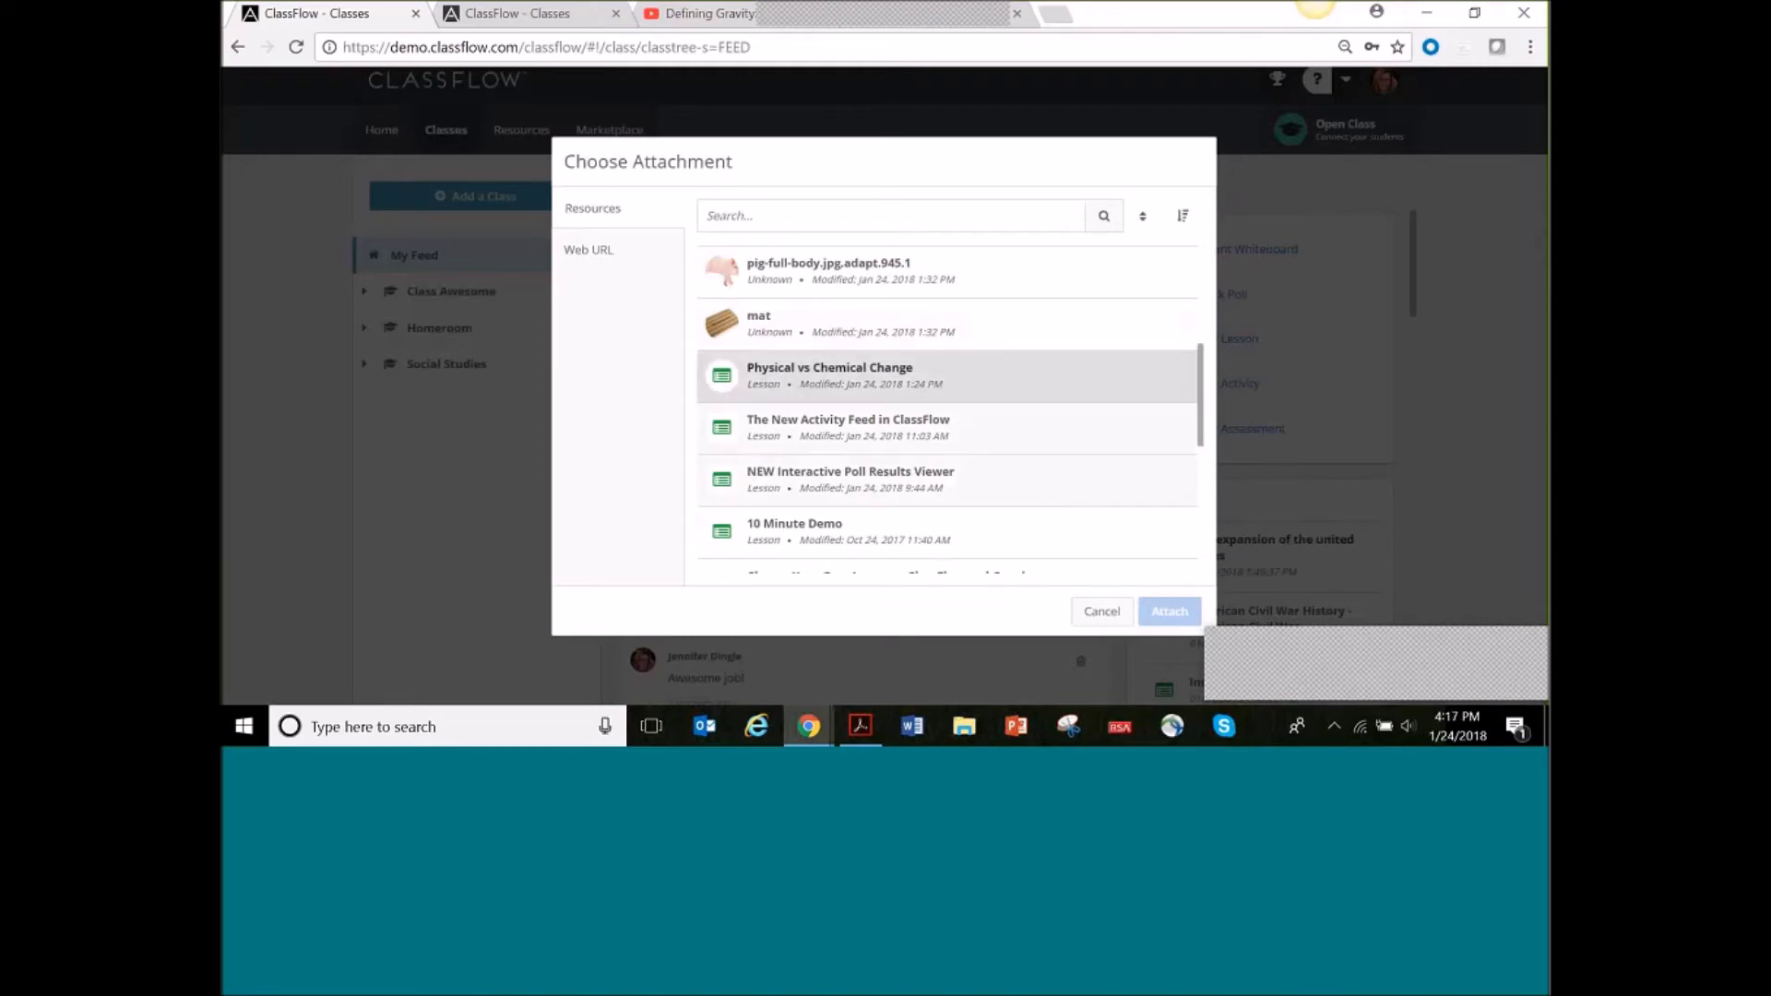
pyautogui.click(1169, 612)
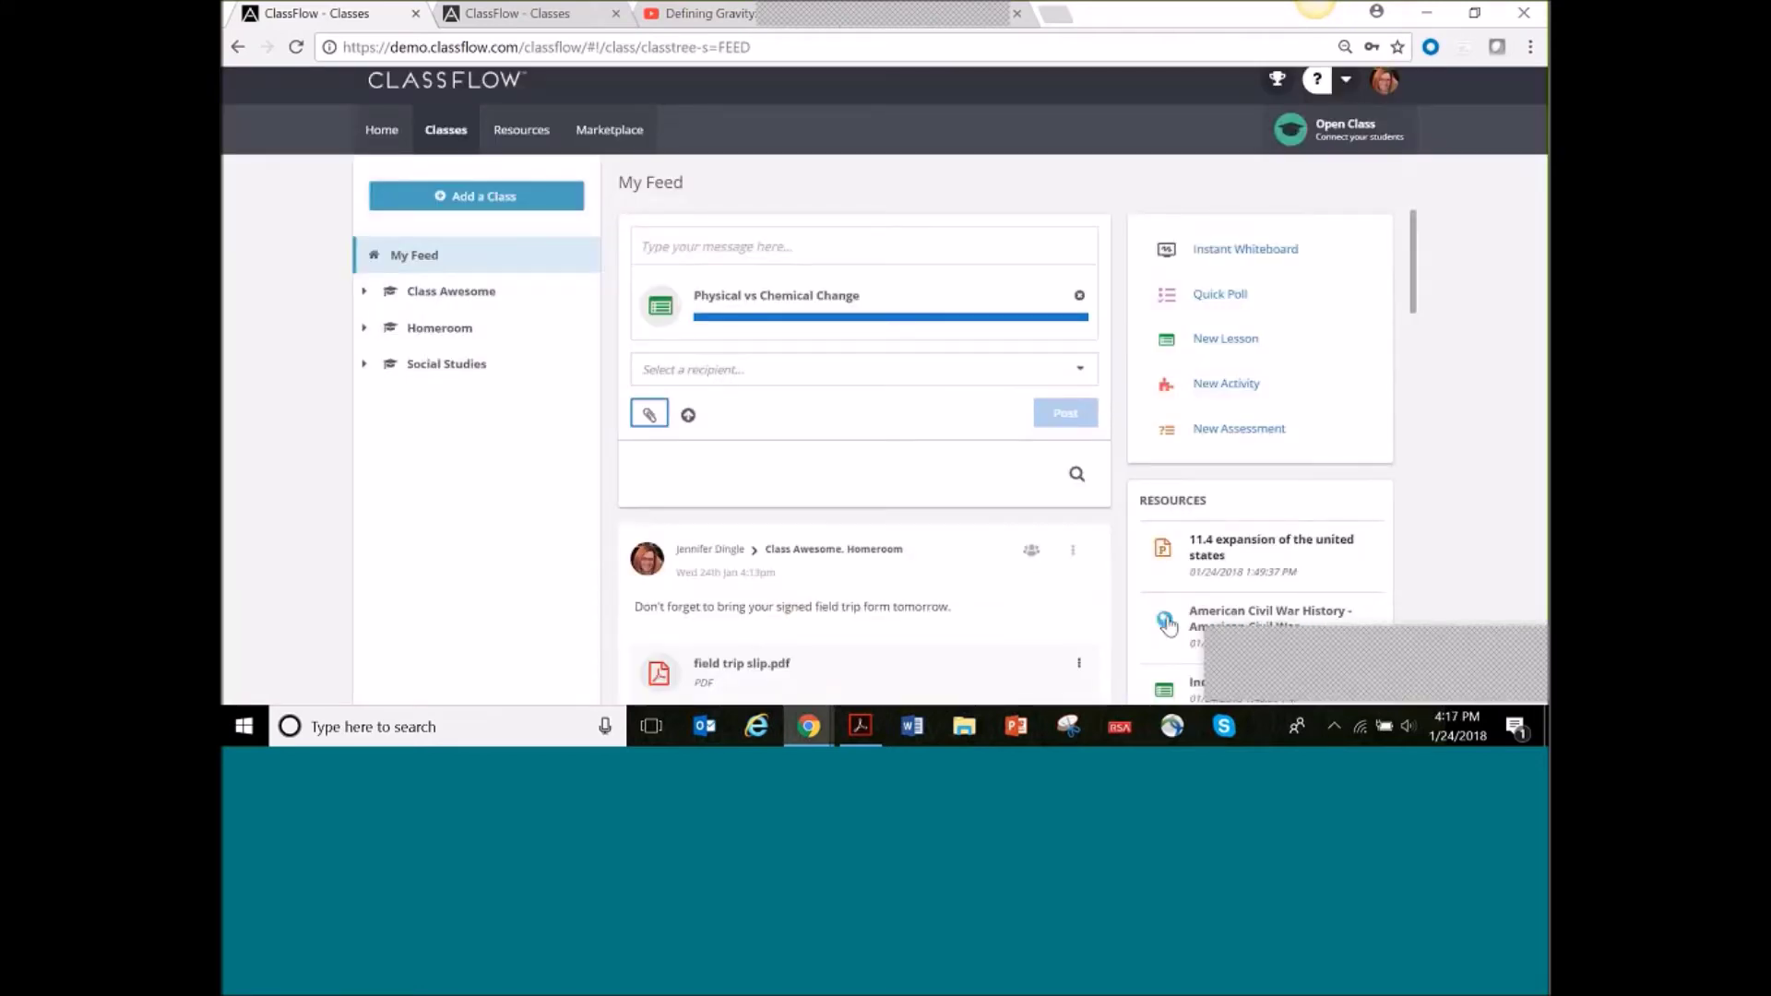
pyautogui.click(727, 238)
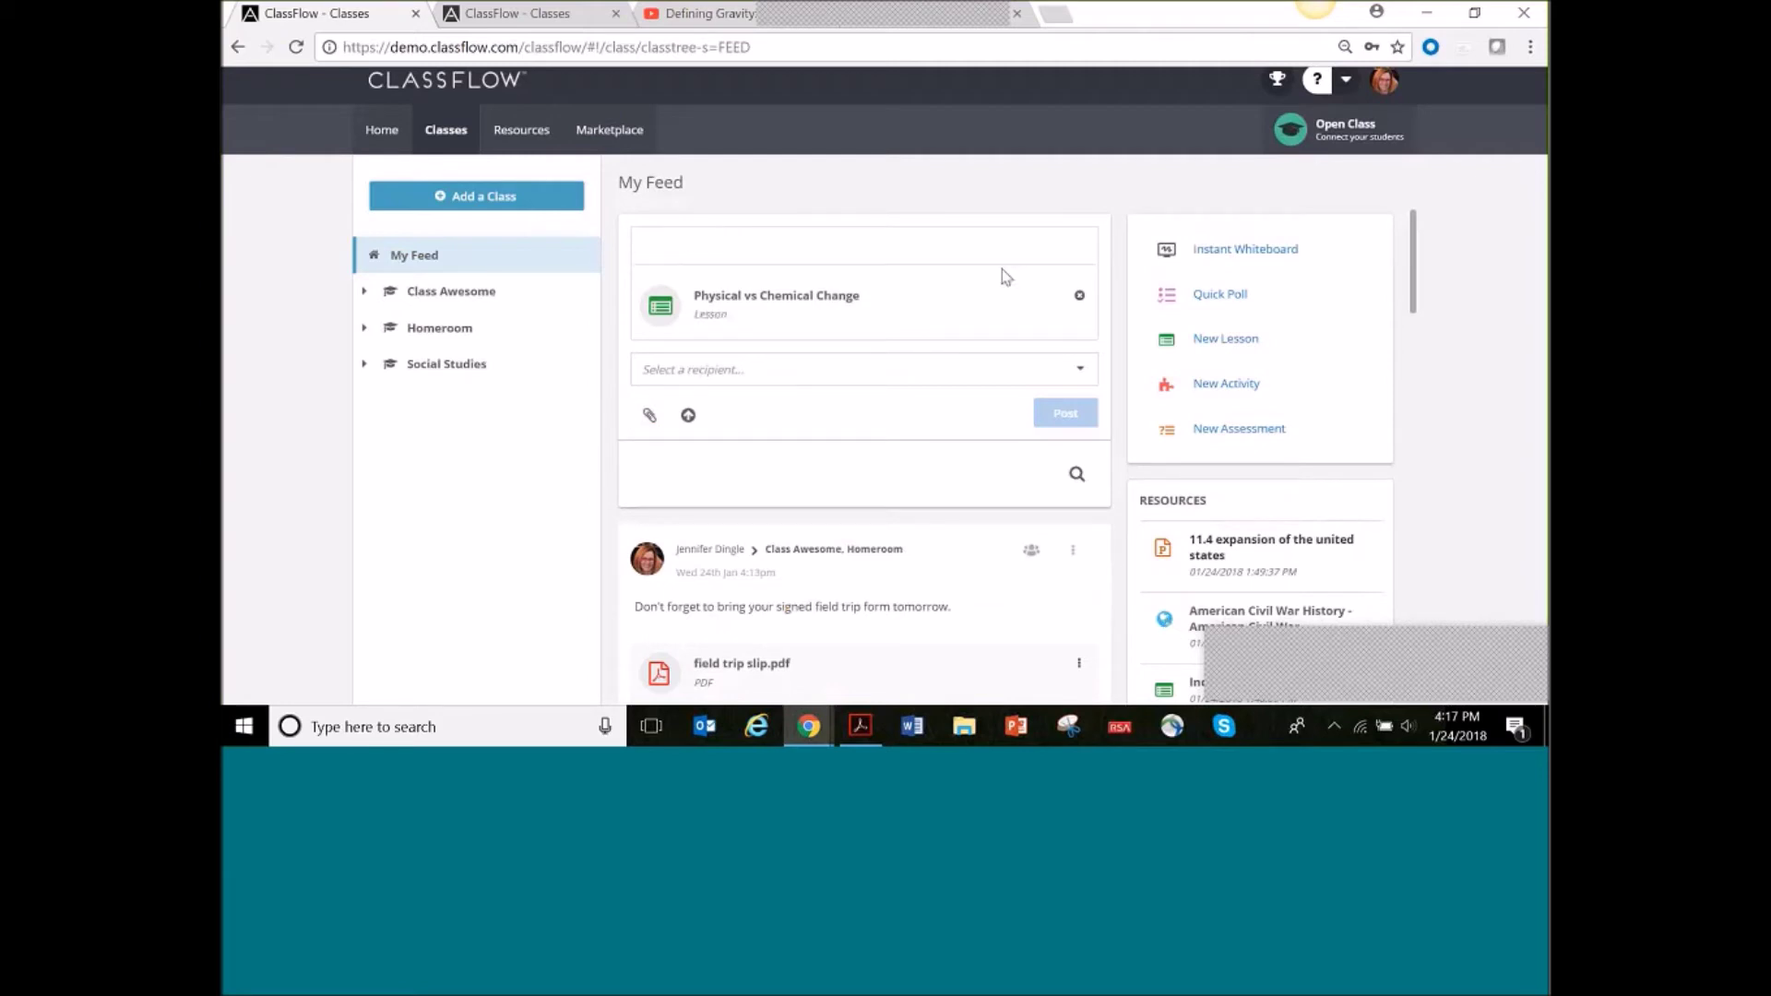
# Post 'From today's class. Please review.' to the individual student, then bring up the student's window
pyautogui.write("From today's class. Please review.")
pyautogui.click(1061, 362)
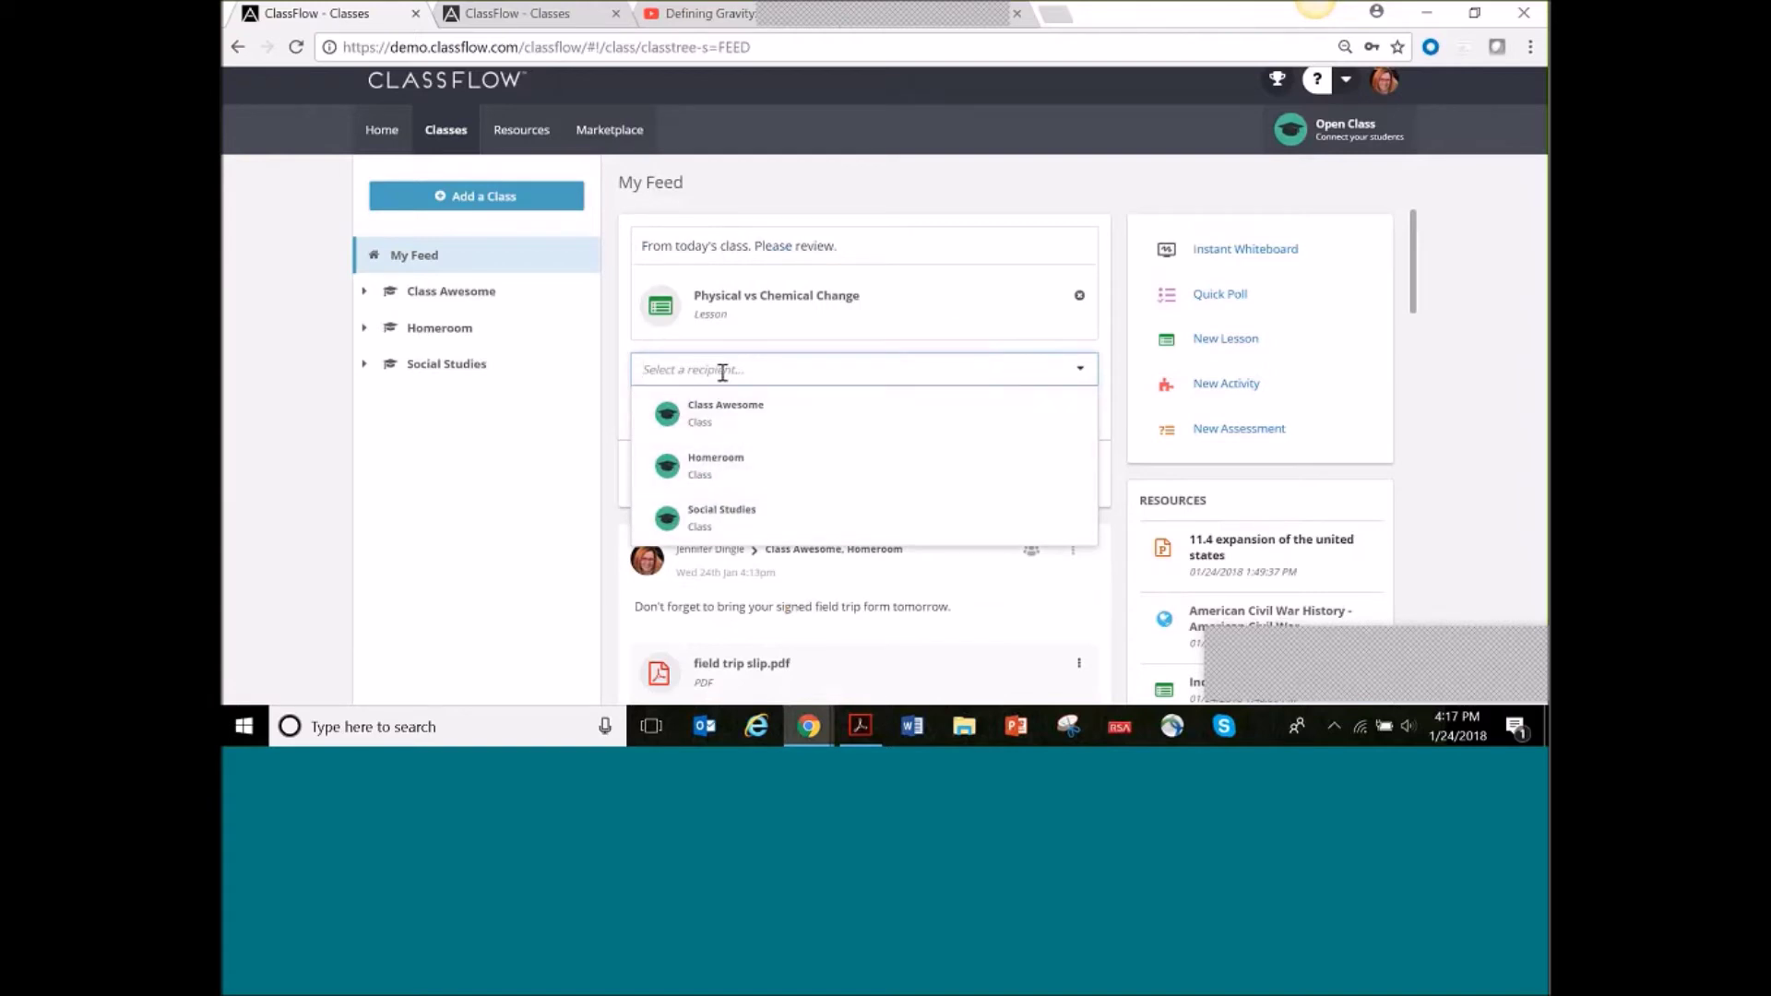
pyautogui.write('Donald')
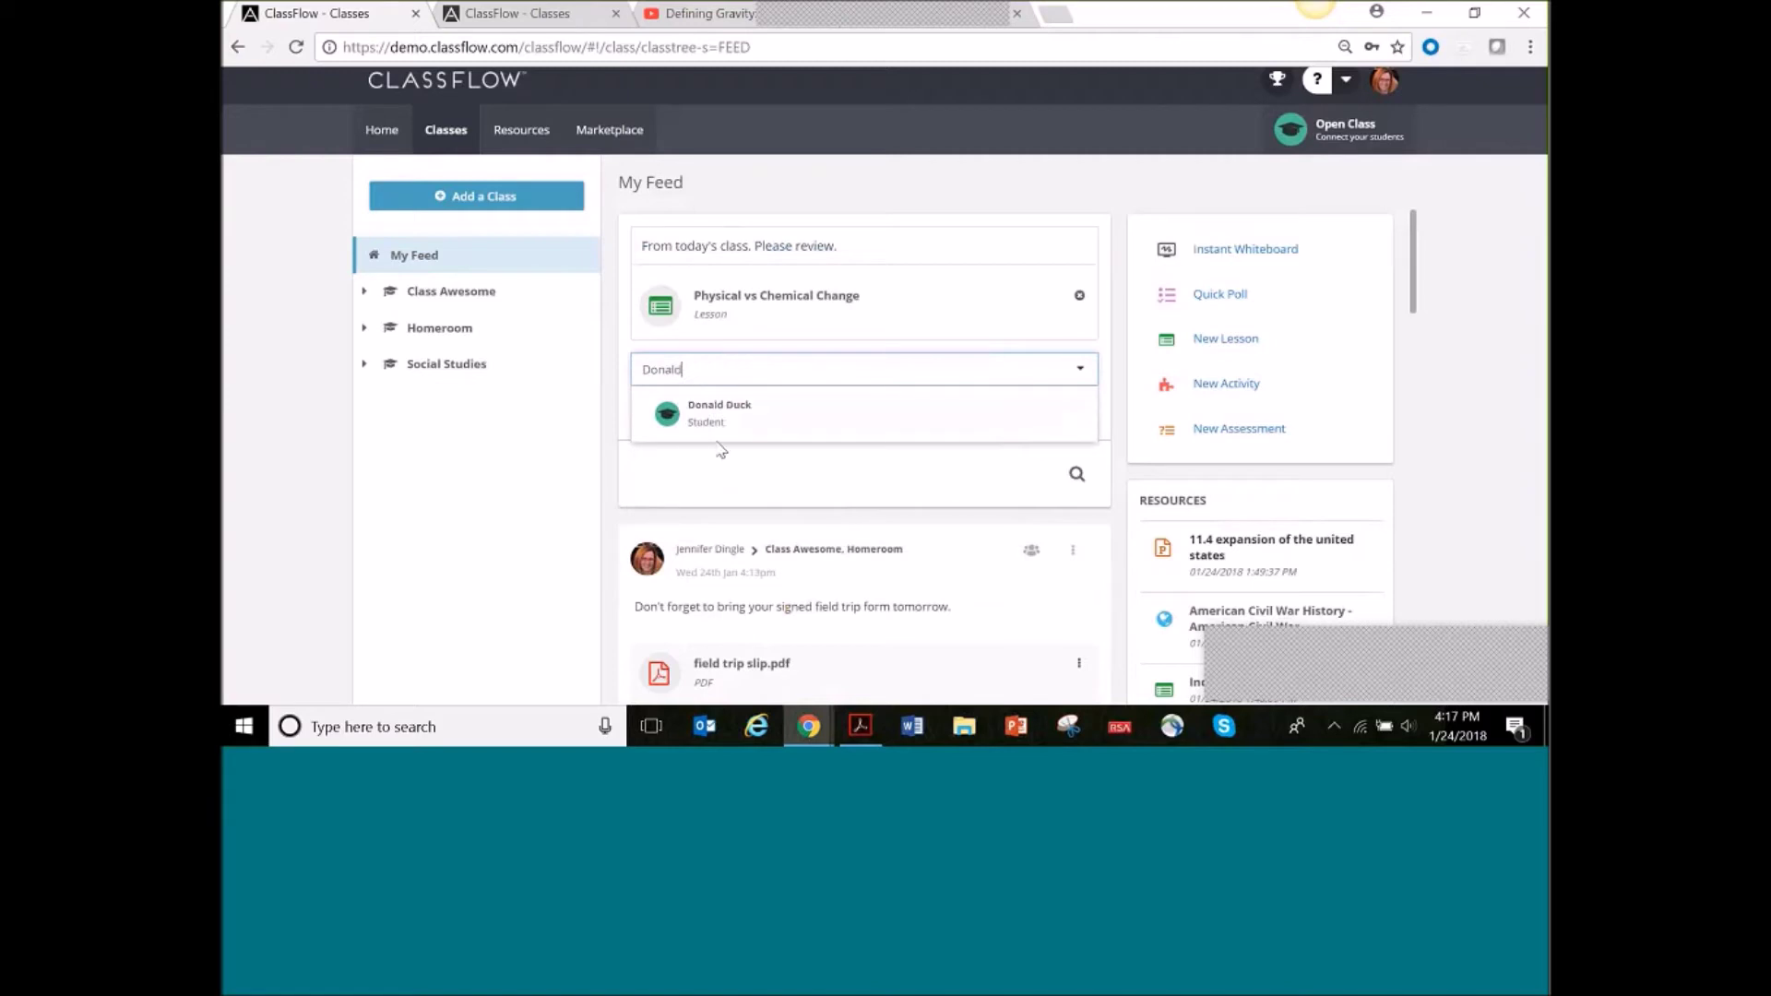
pyautogui.click(713, 419)
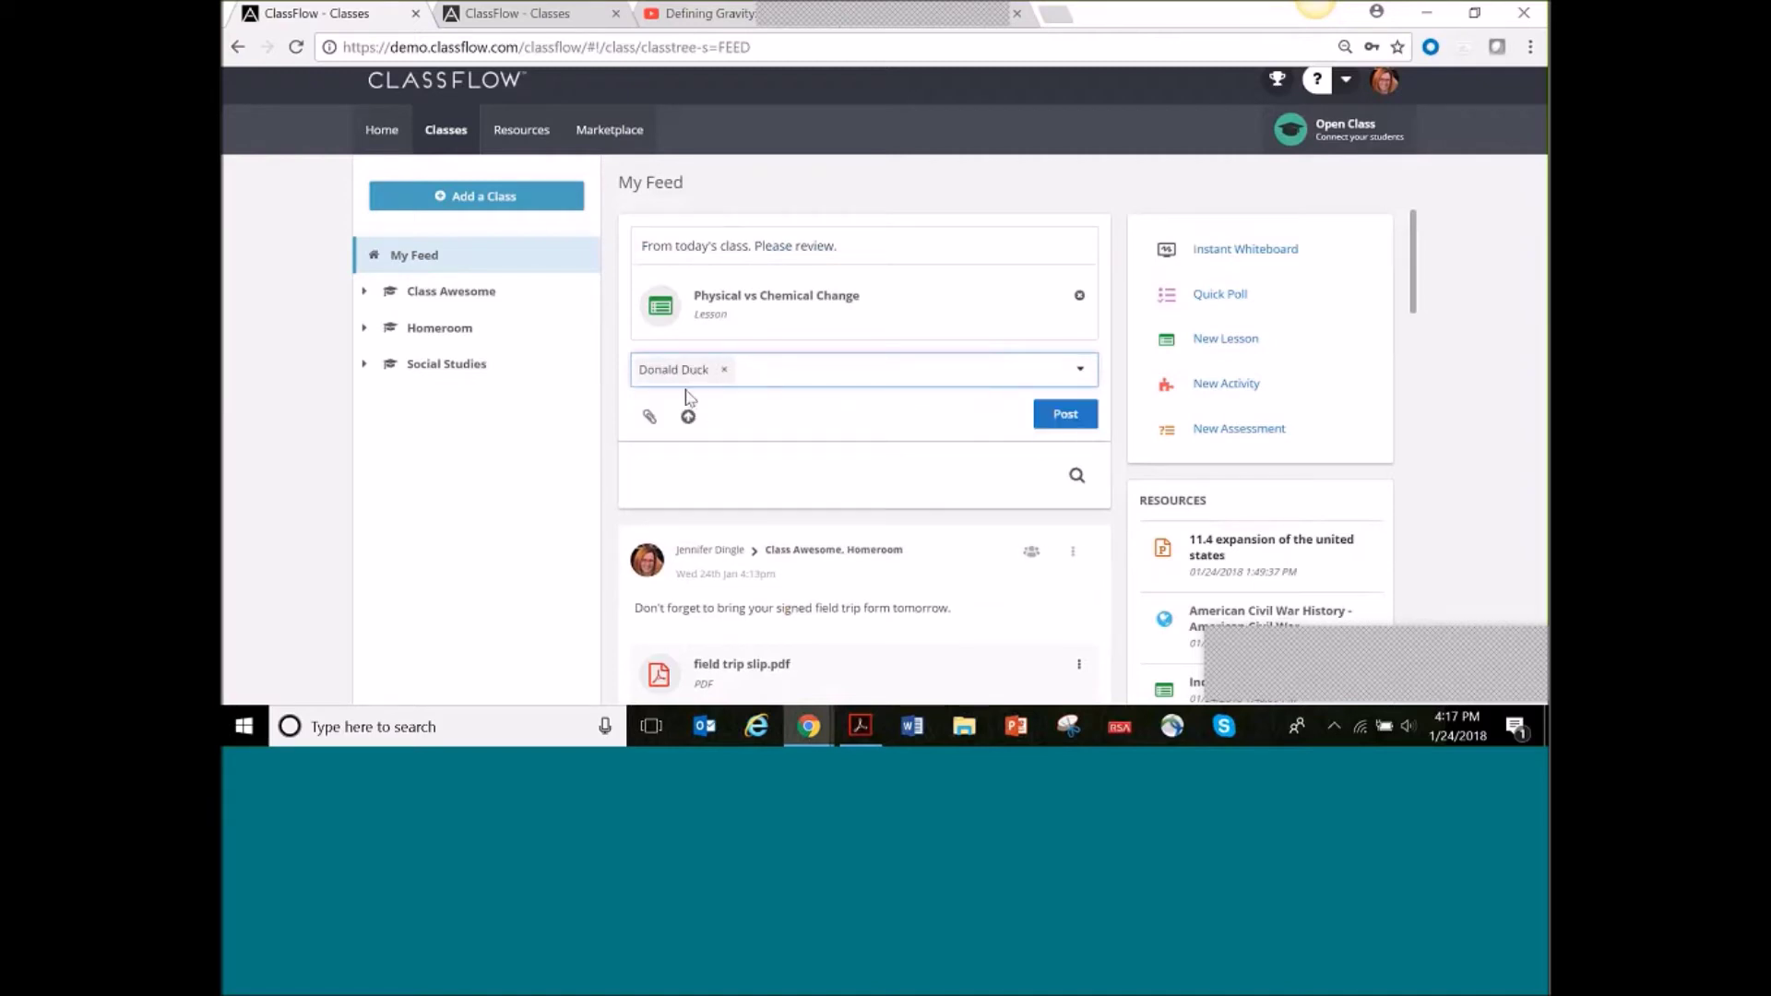
pyautogui.click(1079, 424)
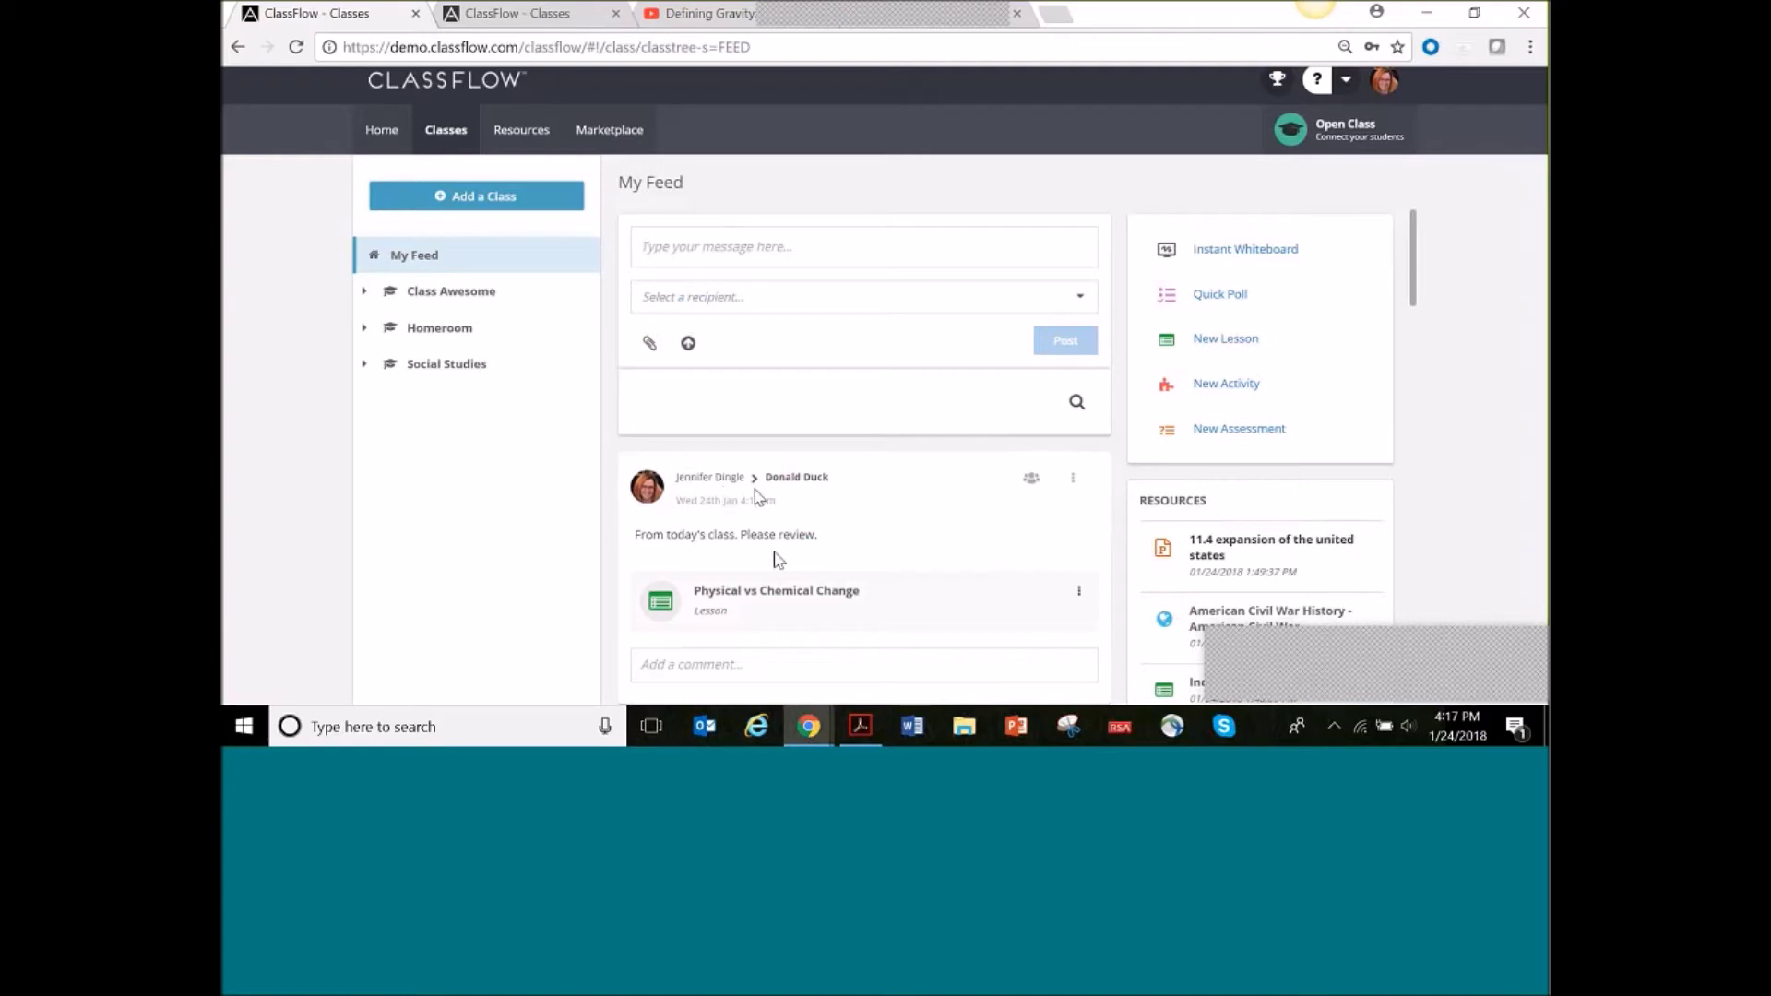
pyautogui.moveTo(808, 726)
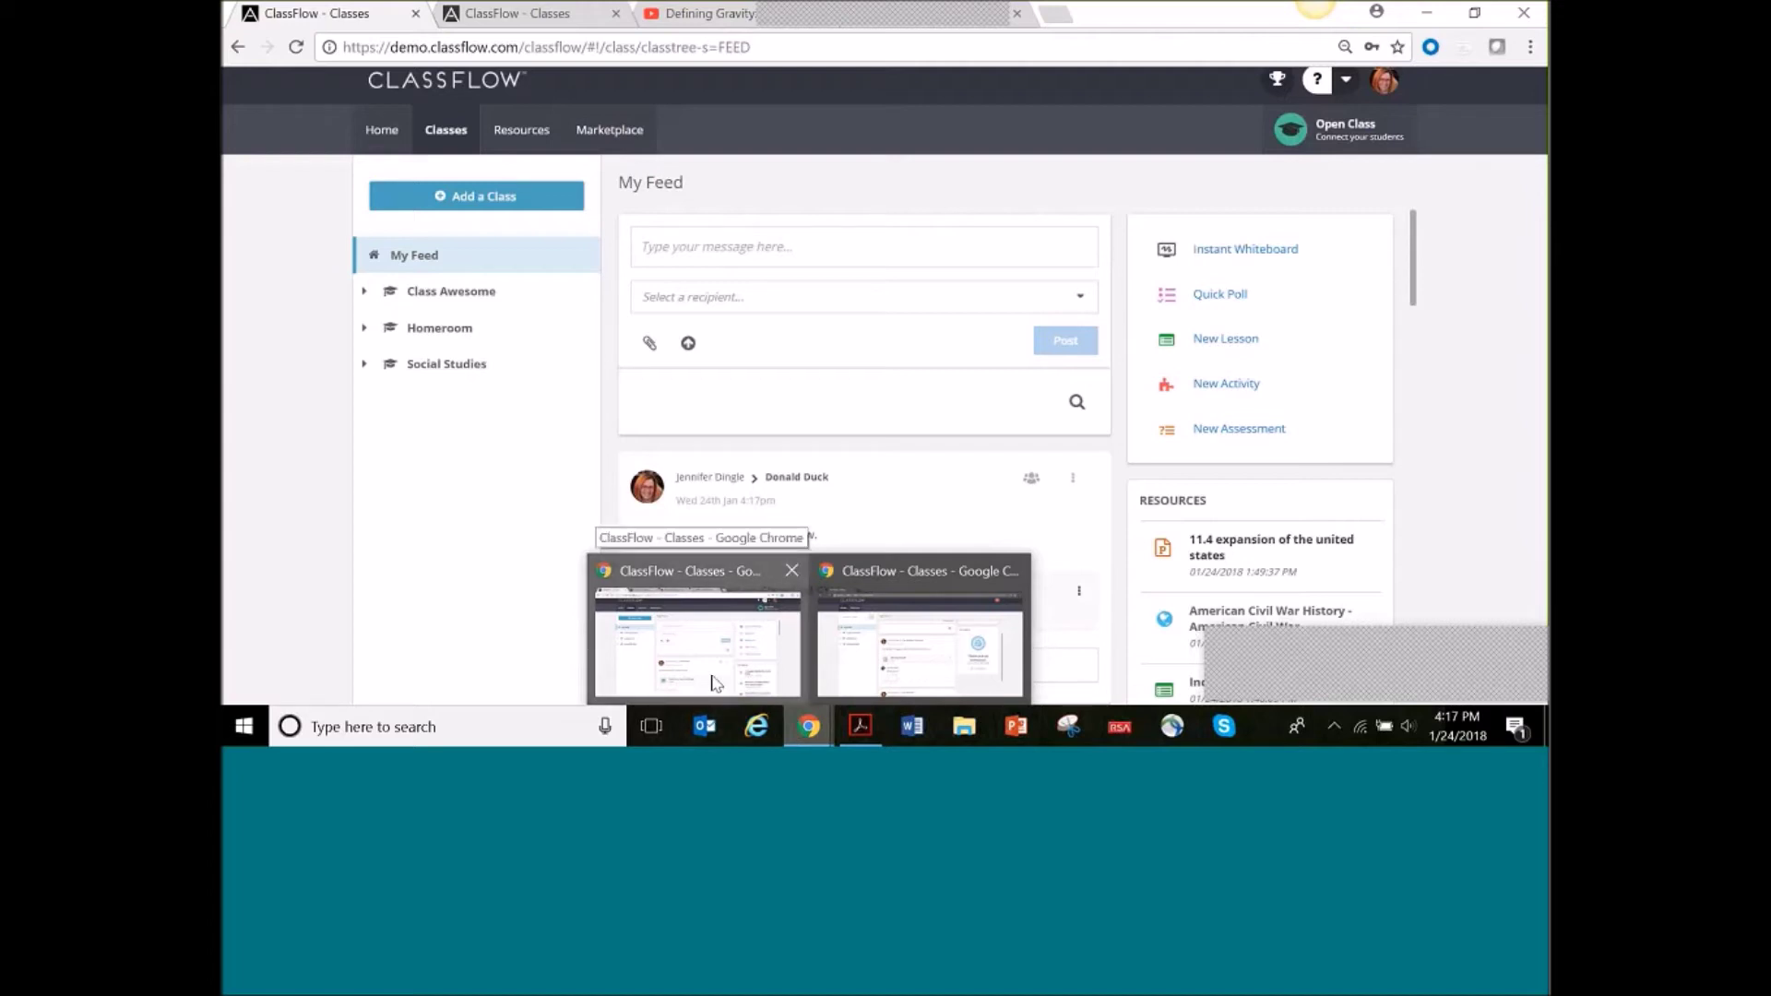
# In the student's window, reload the class feed and scroll to the teacher's lesson post
pyautogui.click(919, 641)
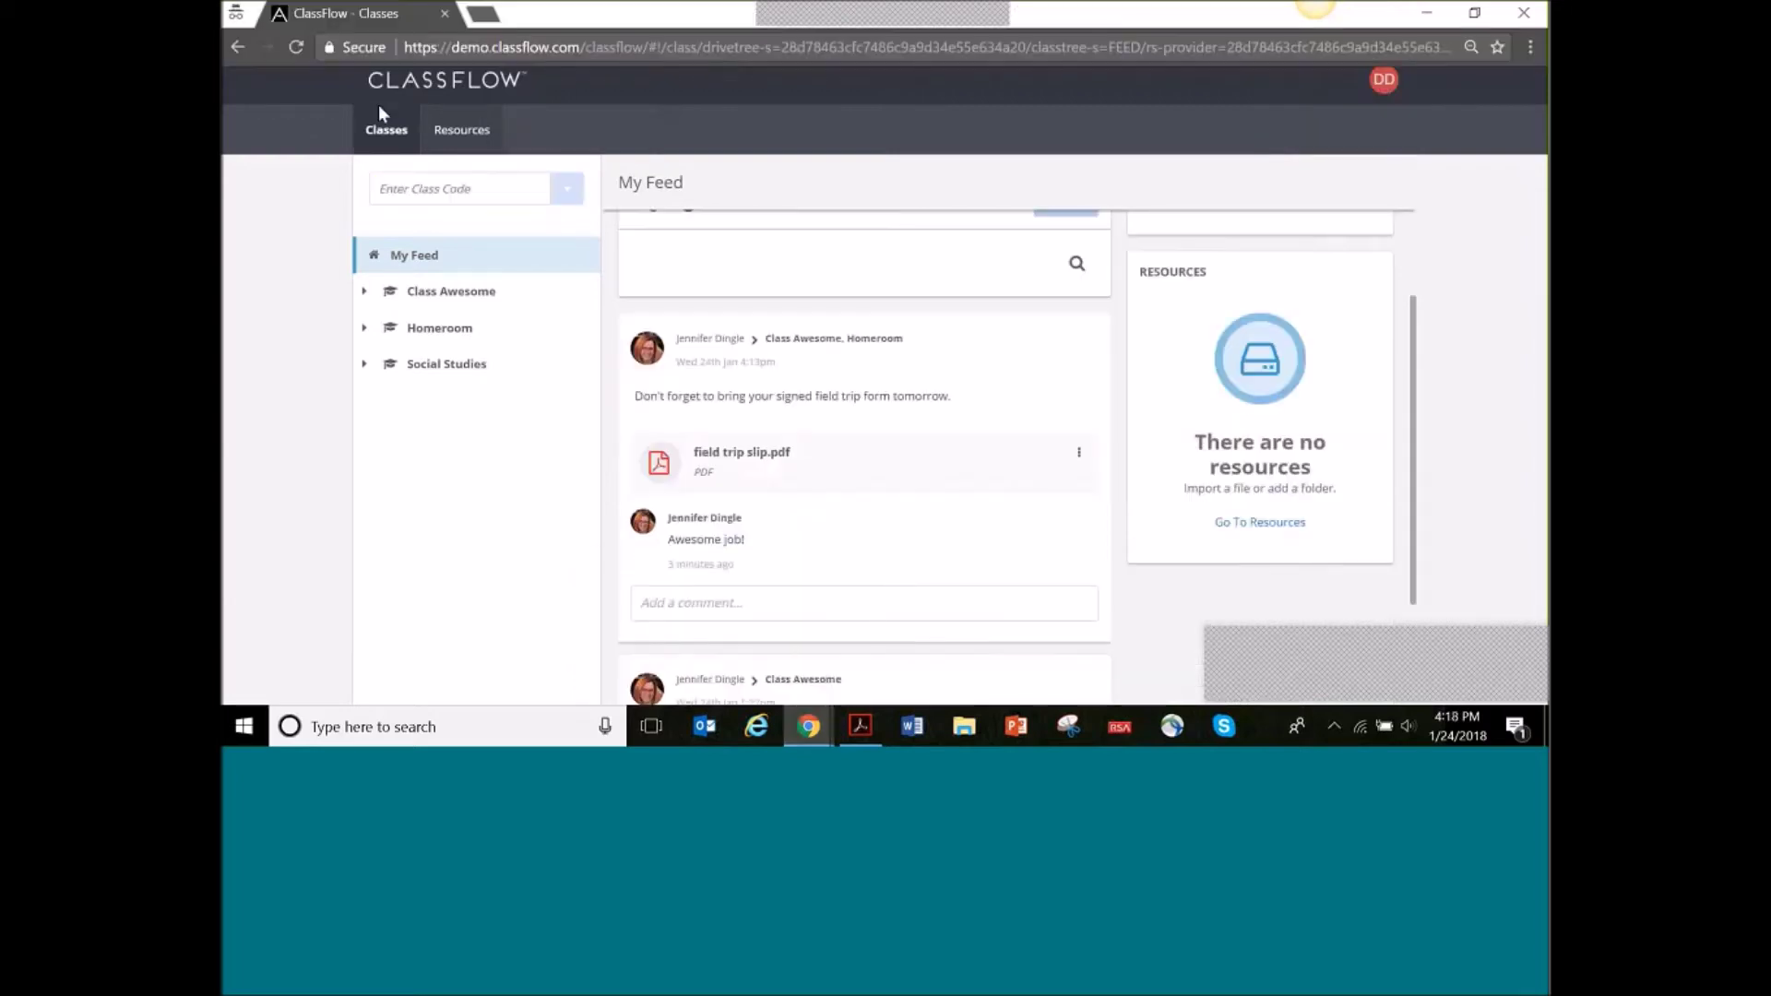
pyautogui.click(470, 135)
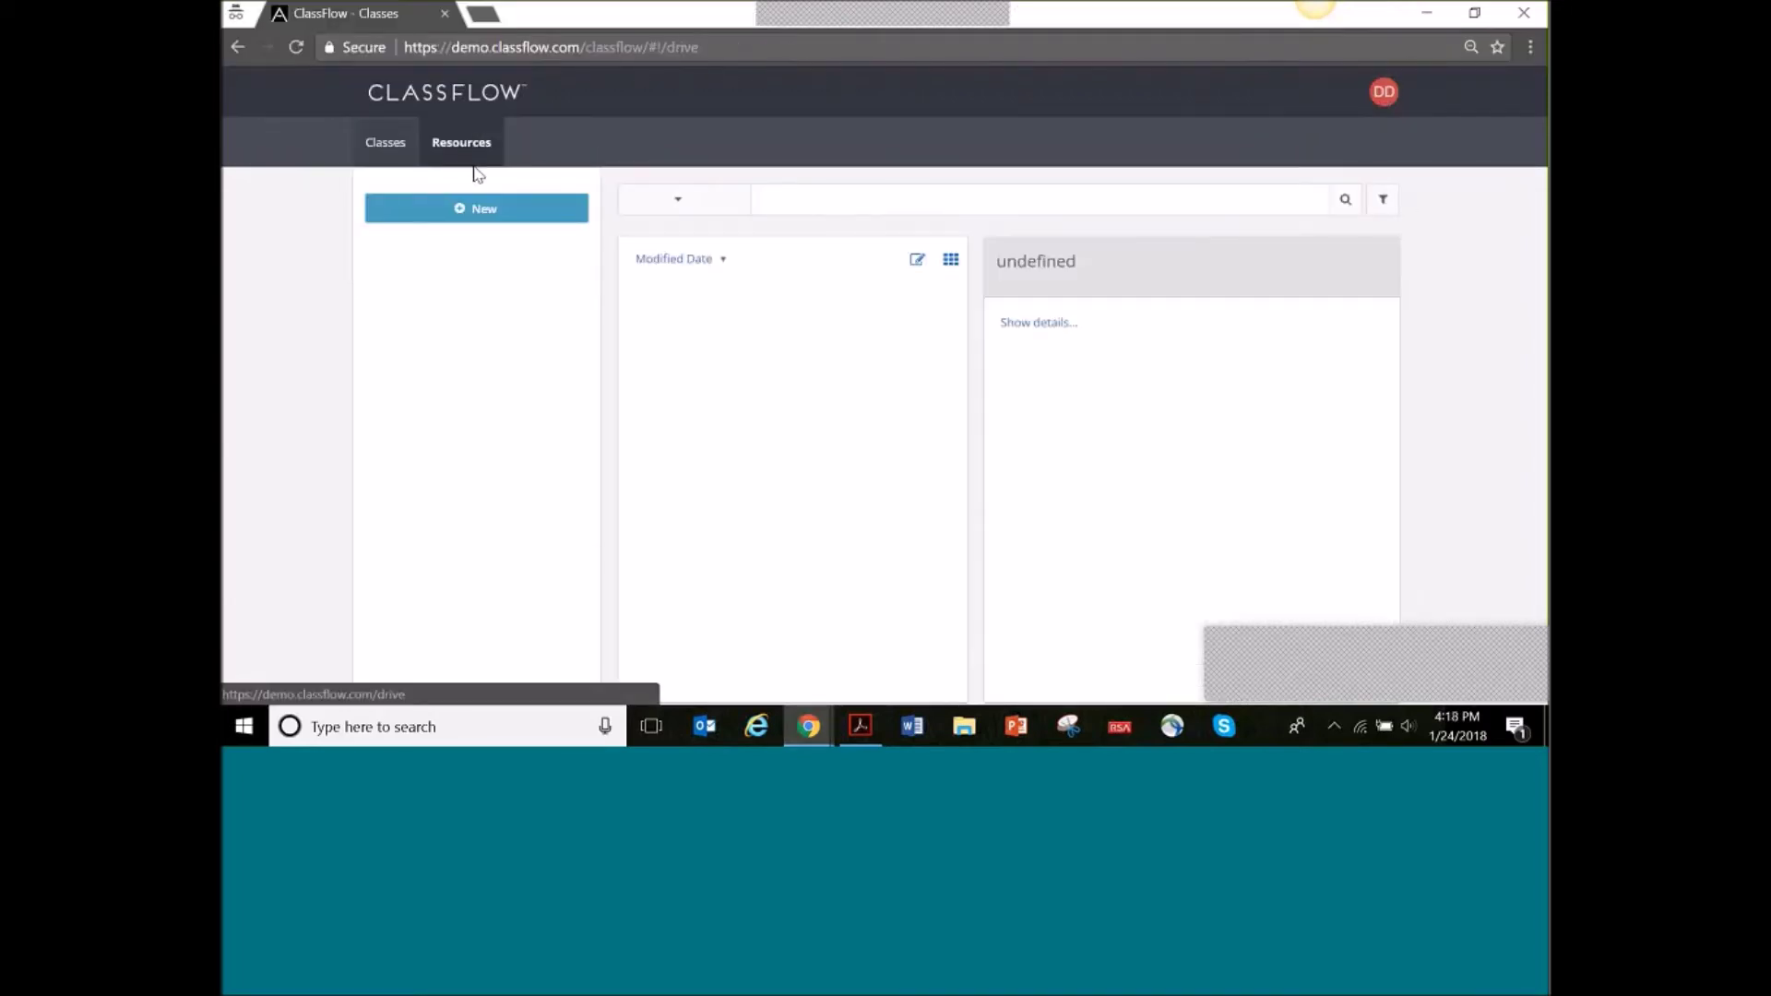
pyautogui.click(385, 142)
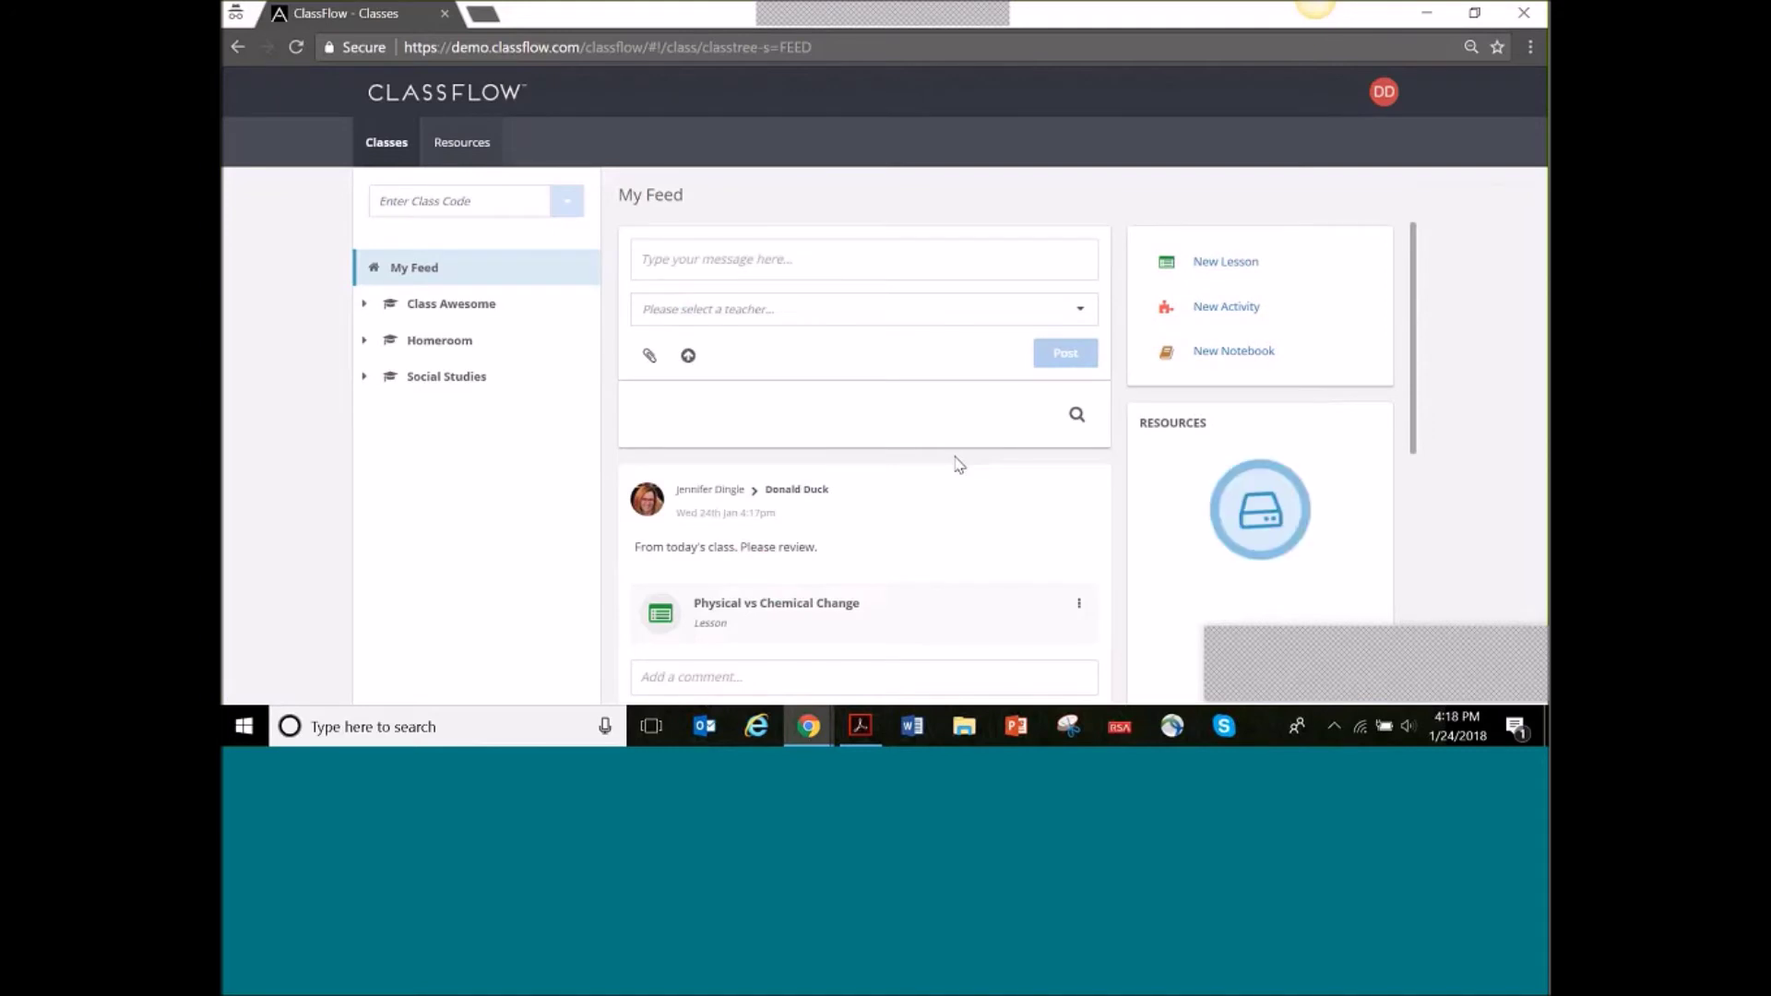
pyautogui.scroll(-3, 690, 297)
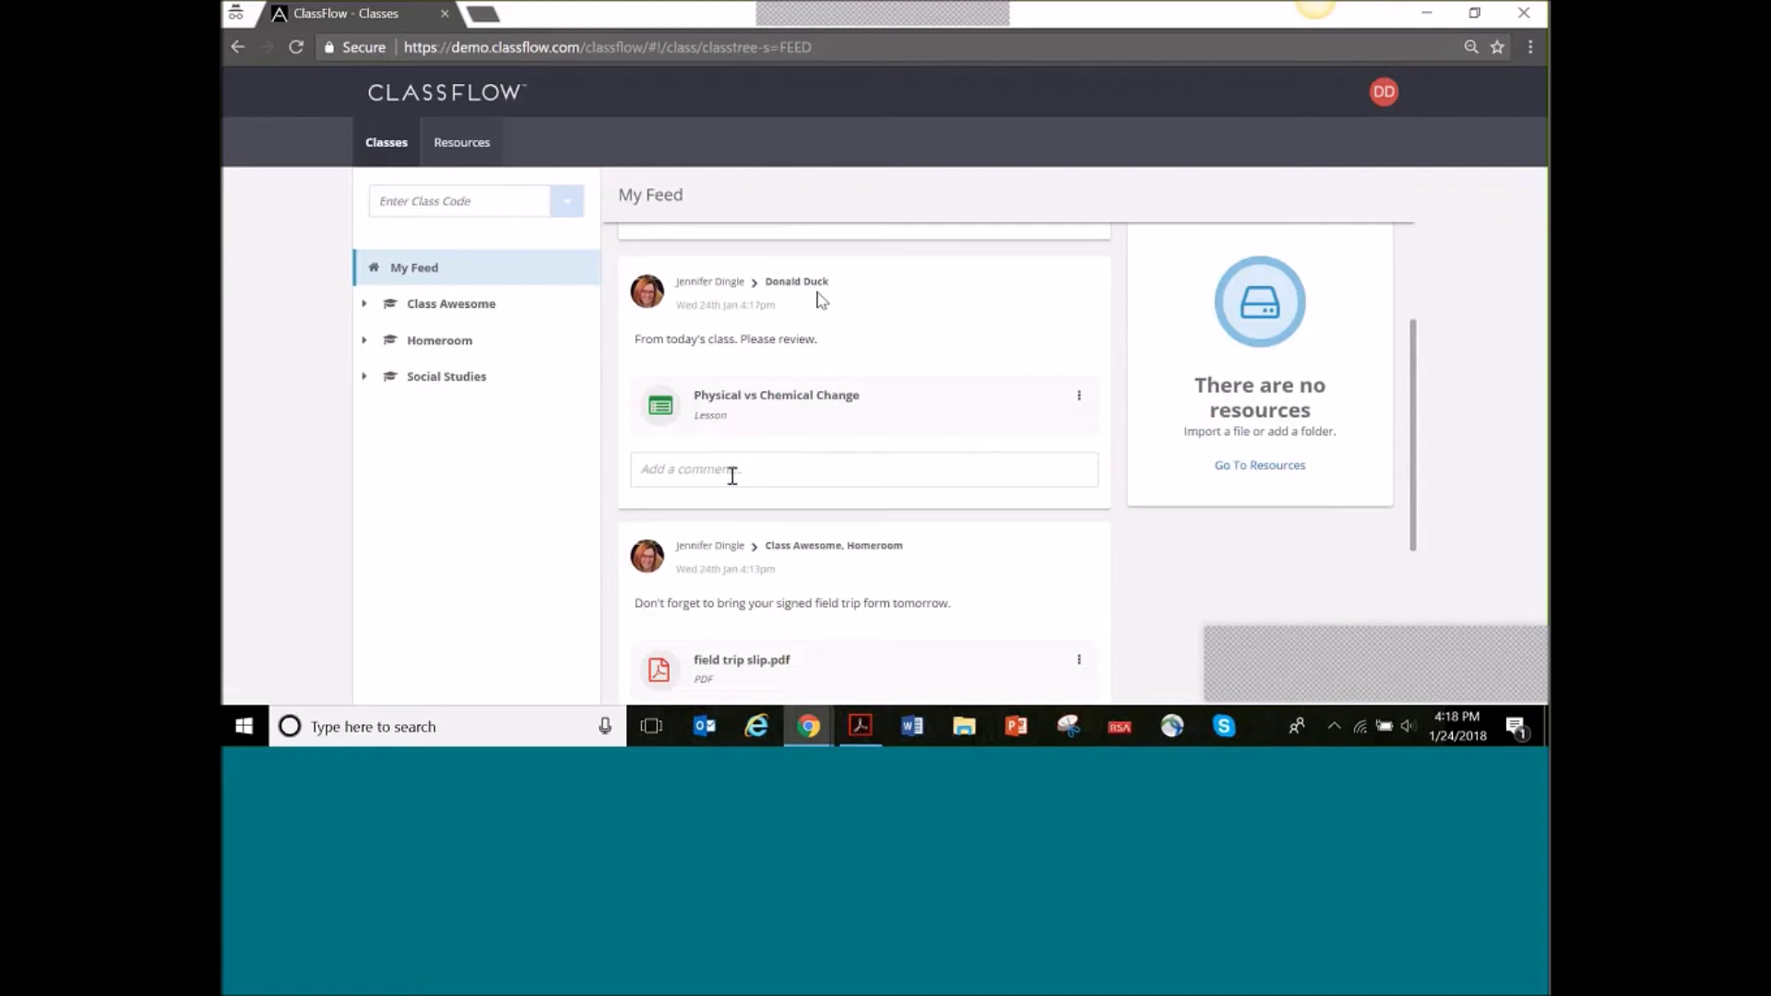
# Comment 'I think I got it.' on the lesson post, then return to the teacher's window
pyautogui.click(704, 466)
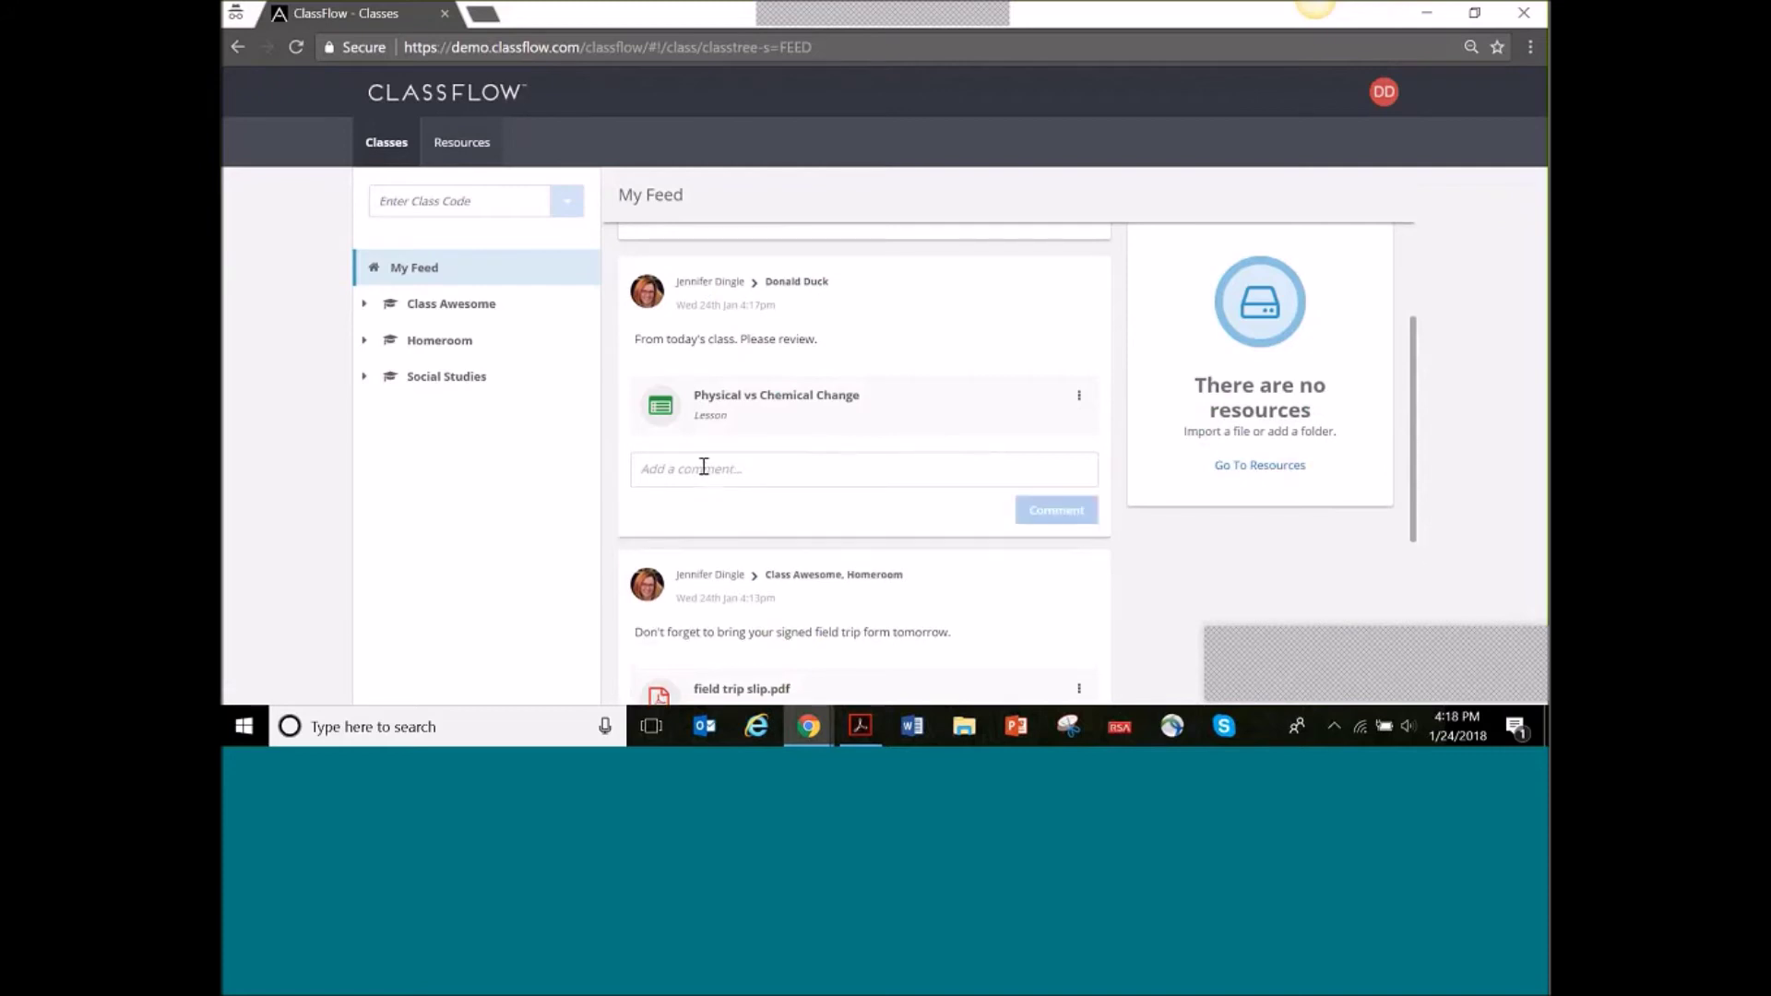
pyautogui.write('I think')
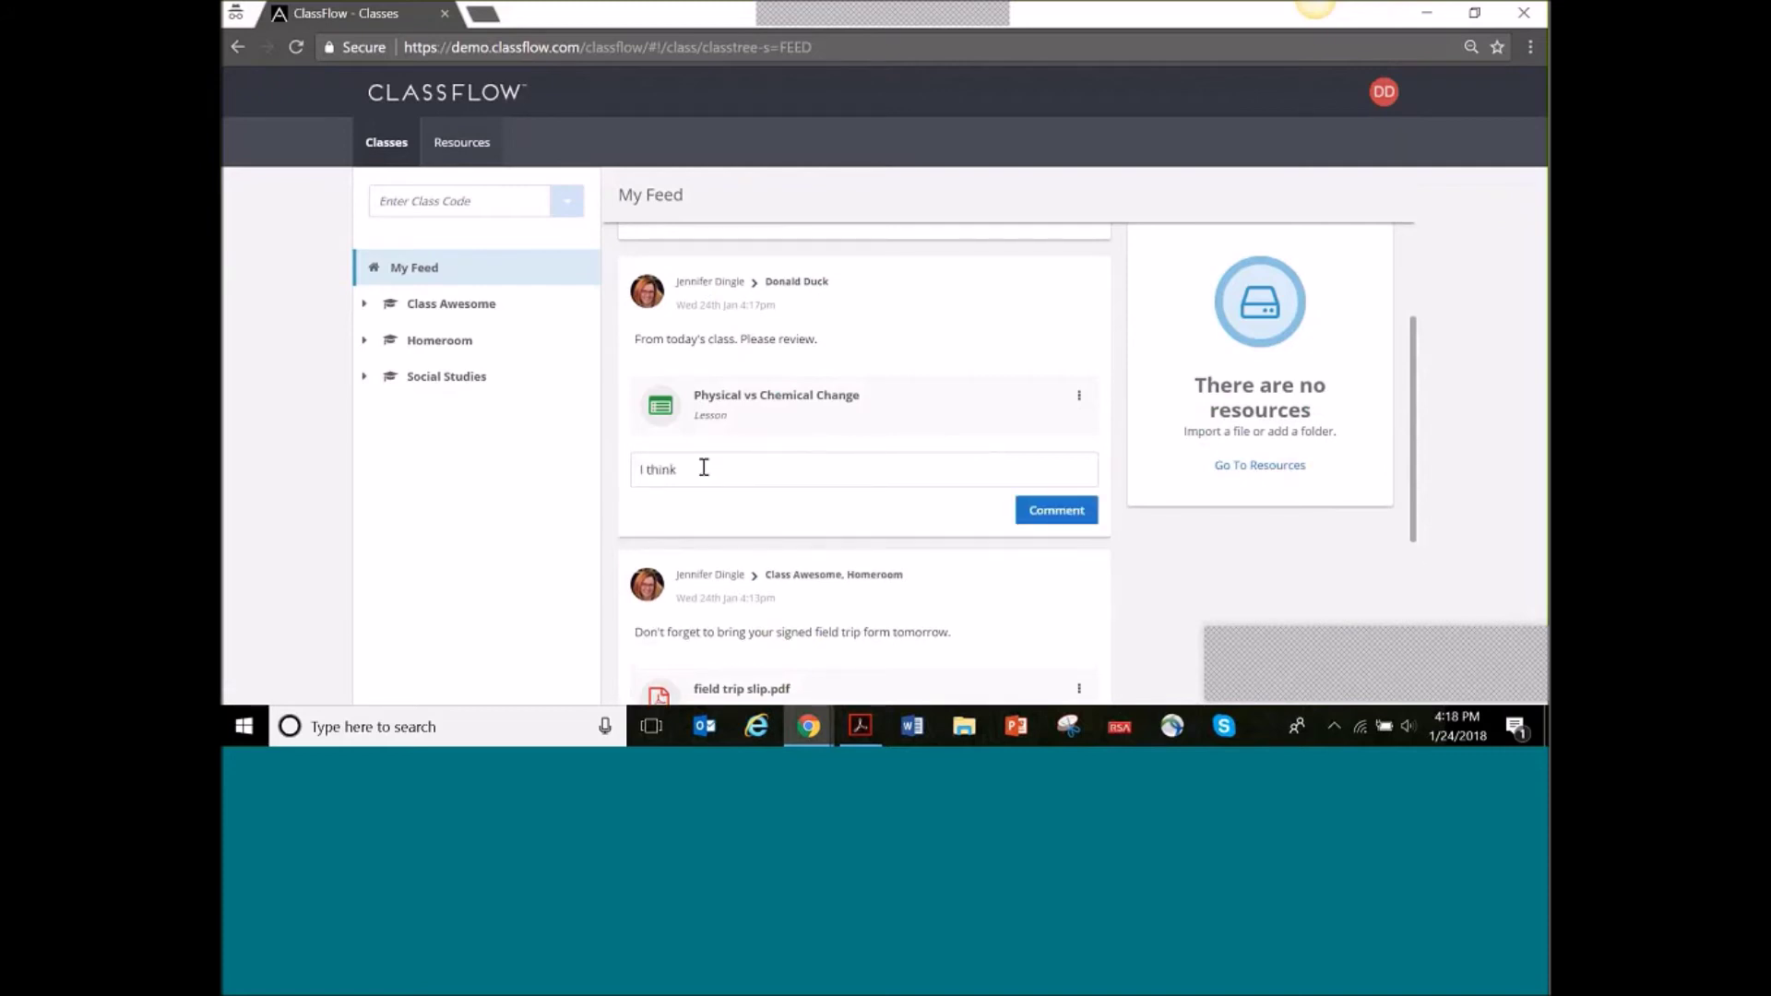
pyautogui.write(' I got it.')
pyautogui.click(1049, 510)
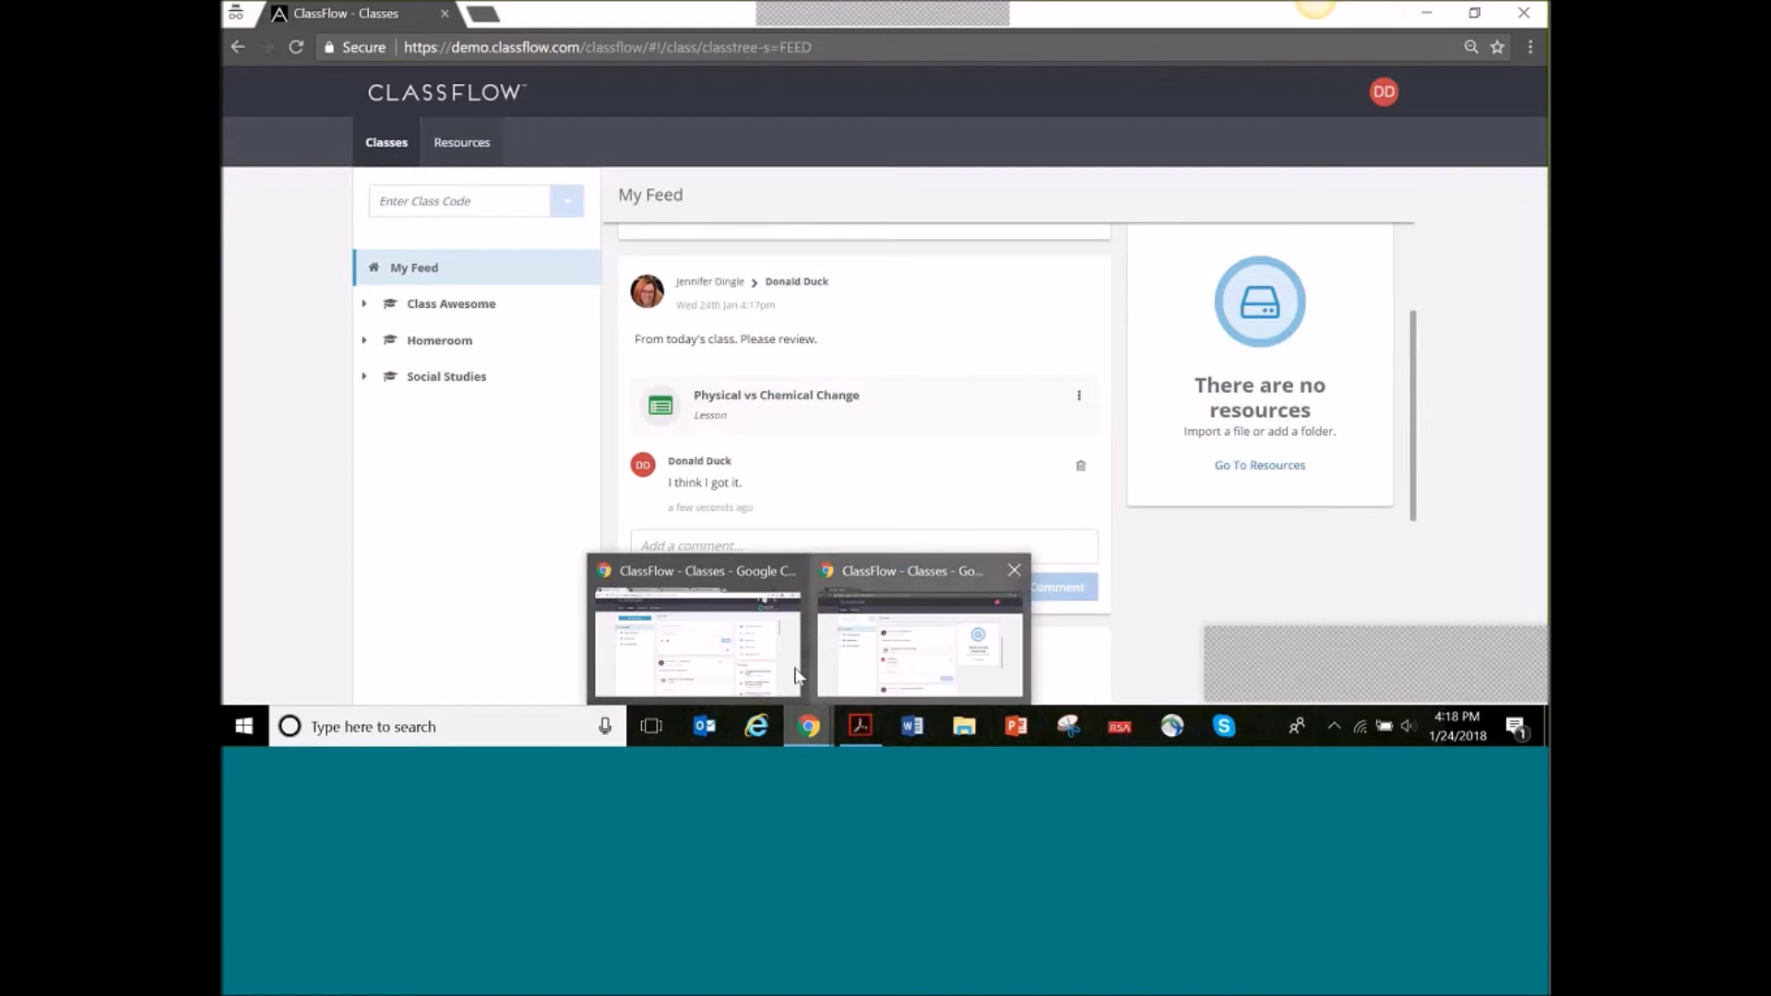
pyautogui.click(725, 616)
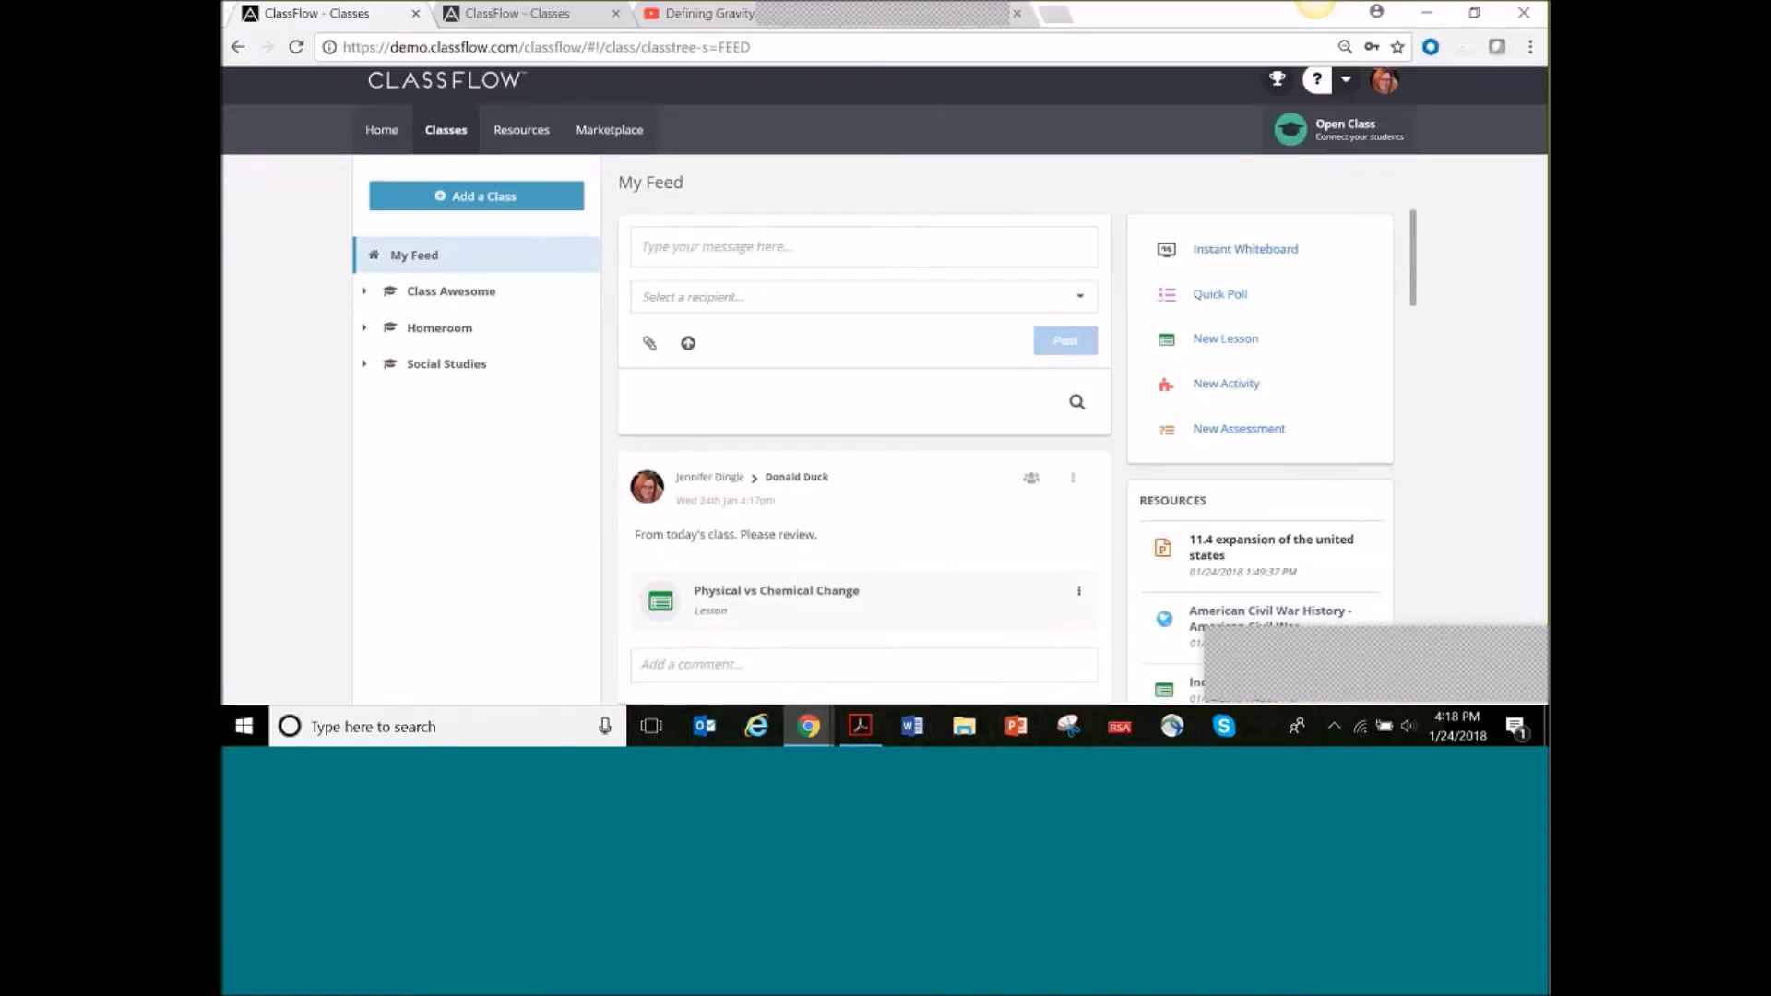
# Reload the teacher's My Feed and check the reply 'I think I got it.' on the lesson post
pyautogui.click(380, 130)
pyautogui.click(446, 142)
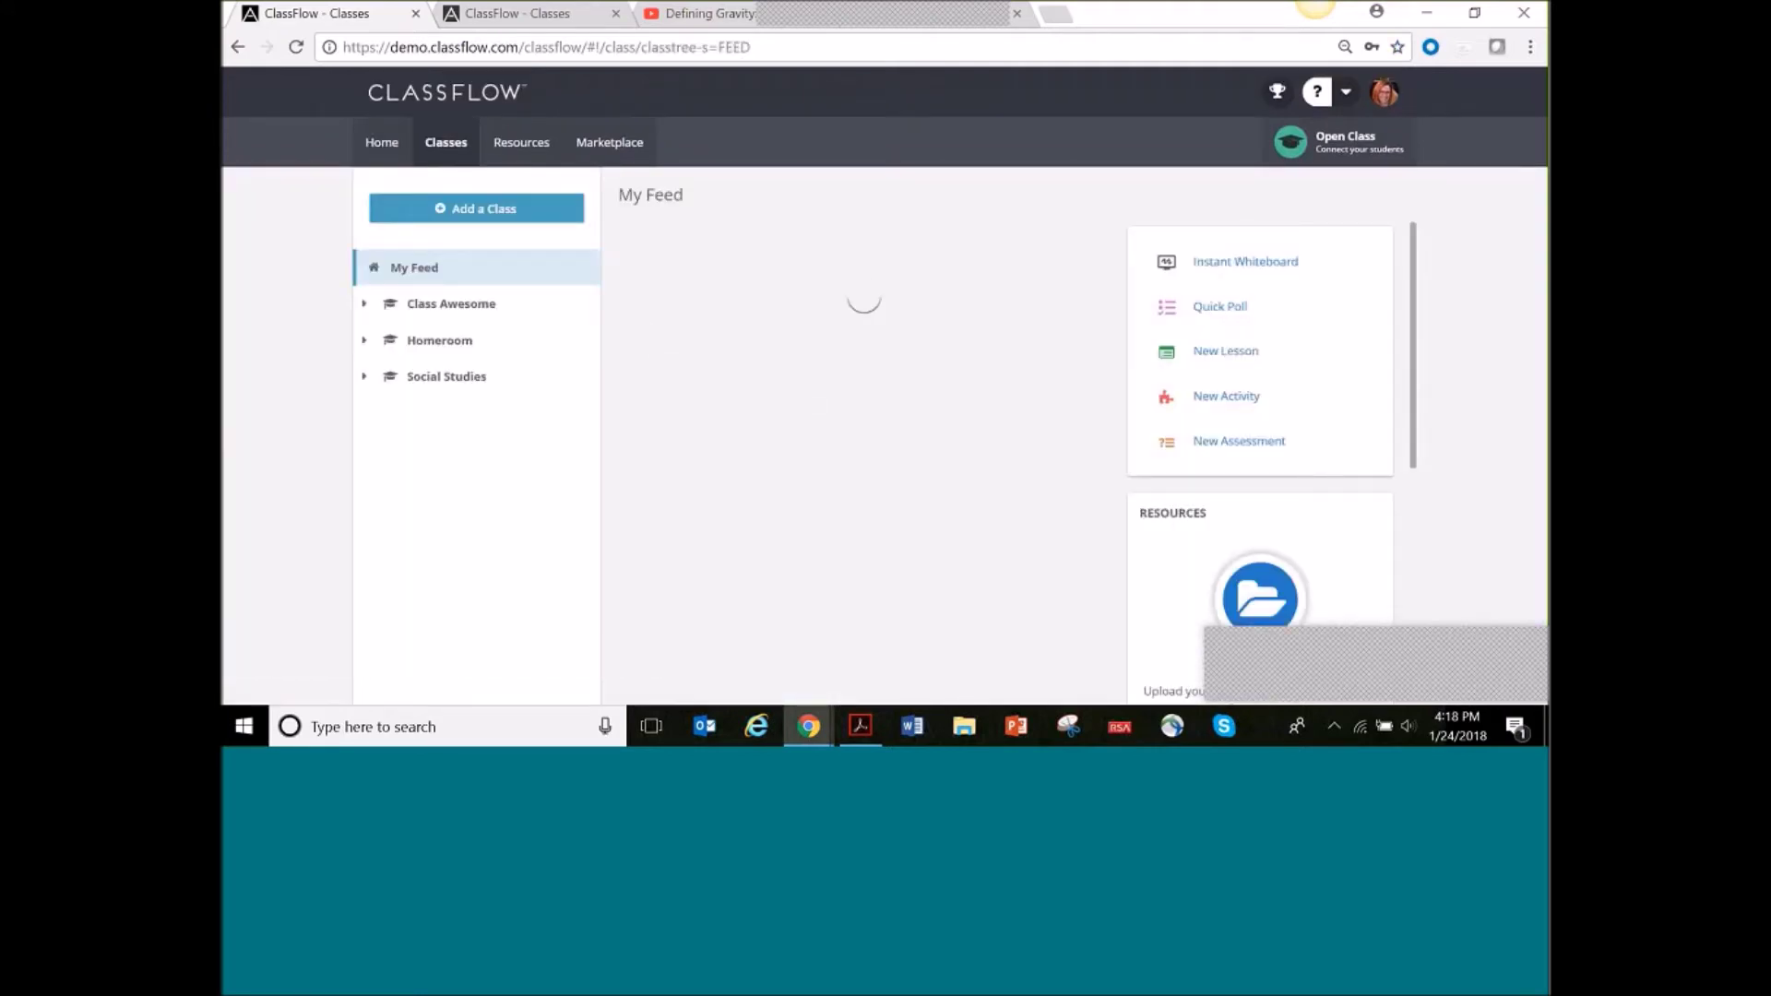
pyautogui.scroll(-3, 877, 454)
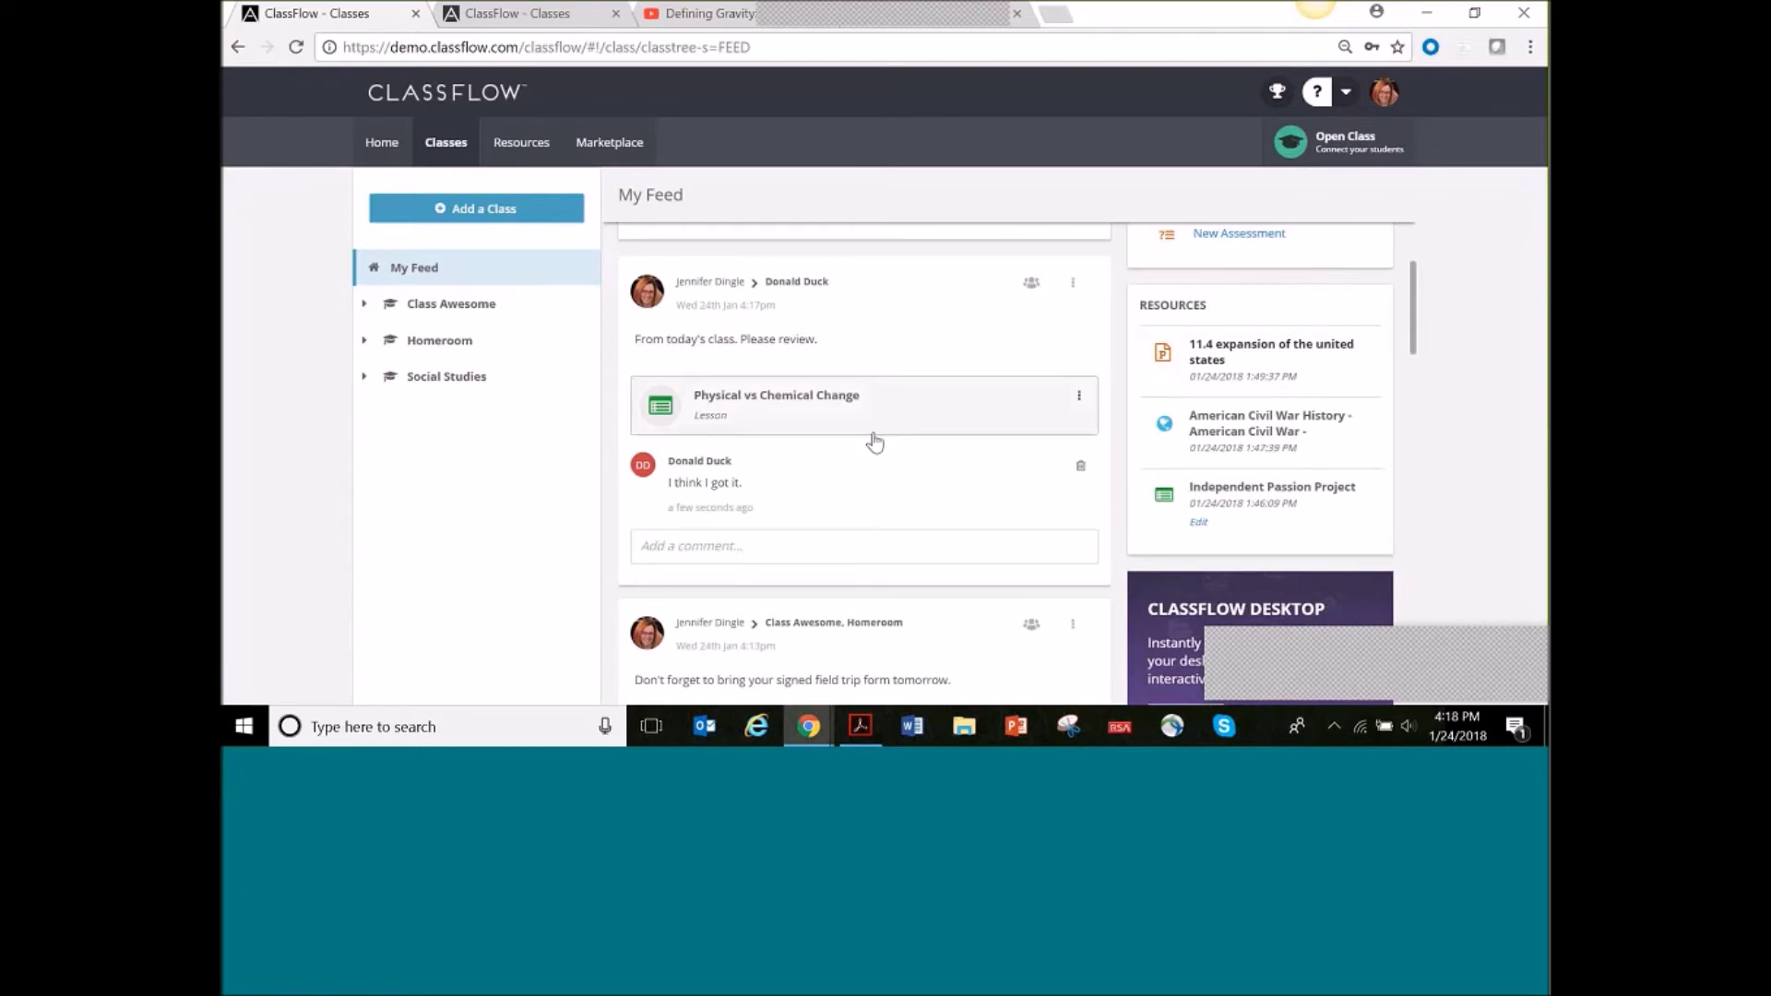
pyautogui.scroll(3, 886, 434)
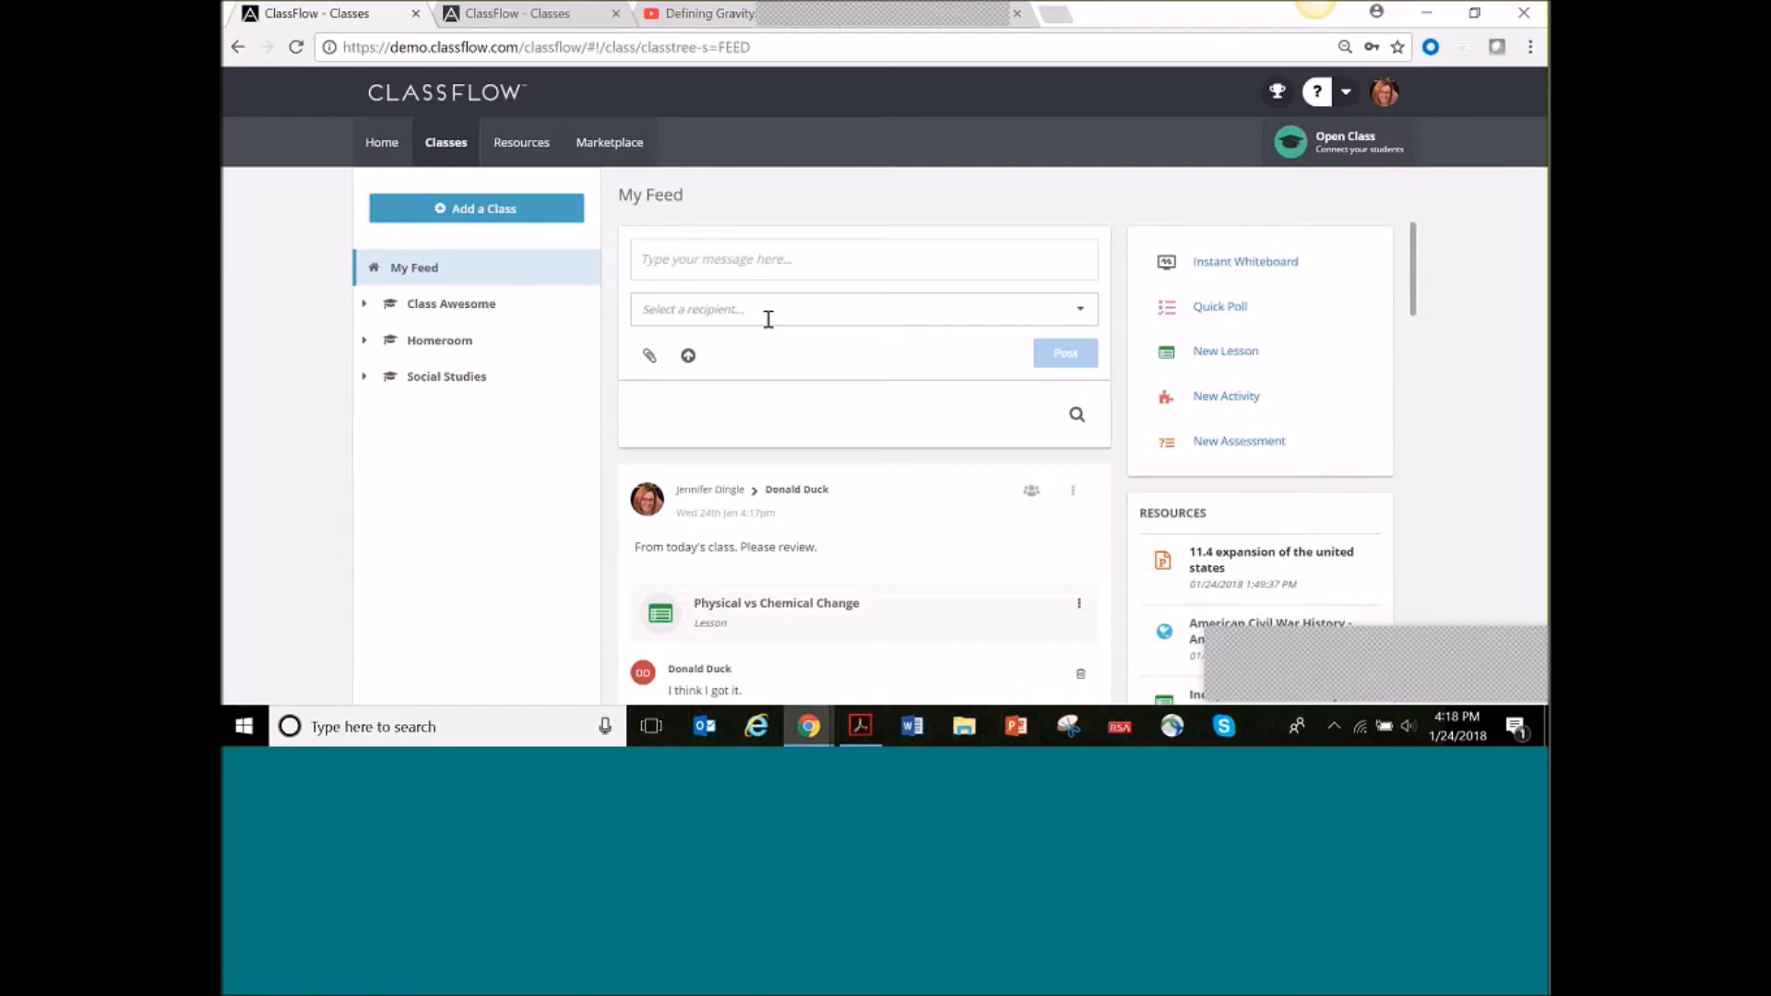
# Open the Class Awesome feed, viewing its Roster groups and class options, then collapse the class
pyautogui.click(456, 305)
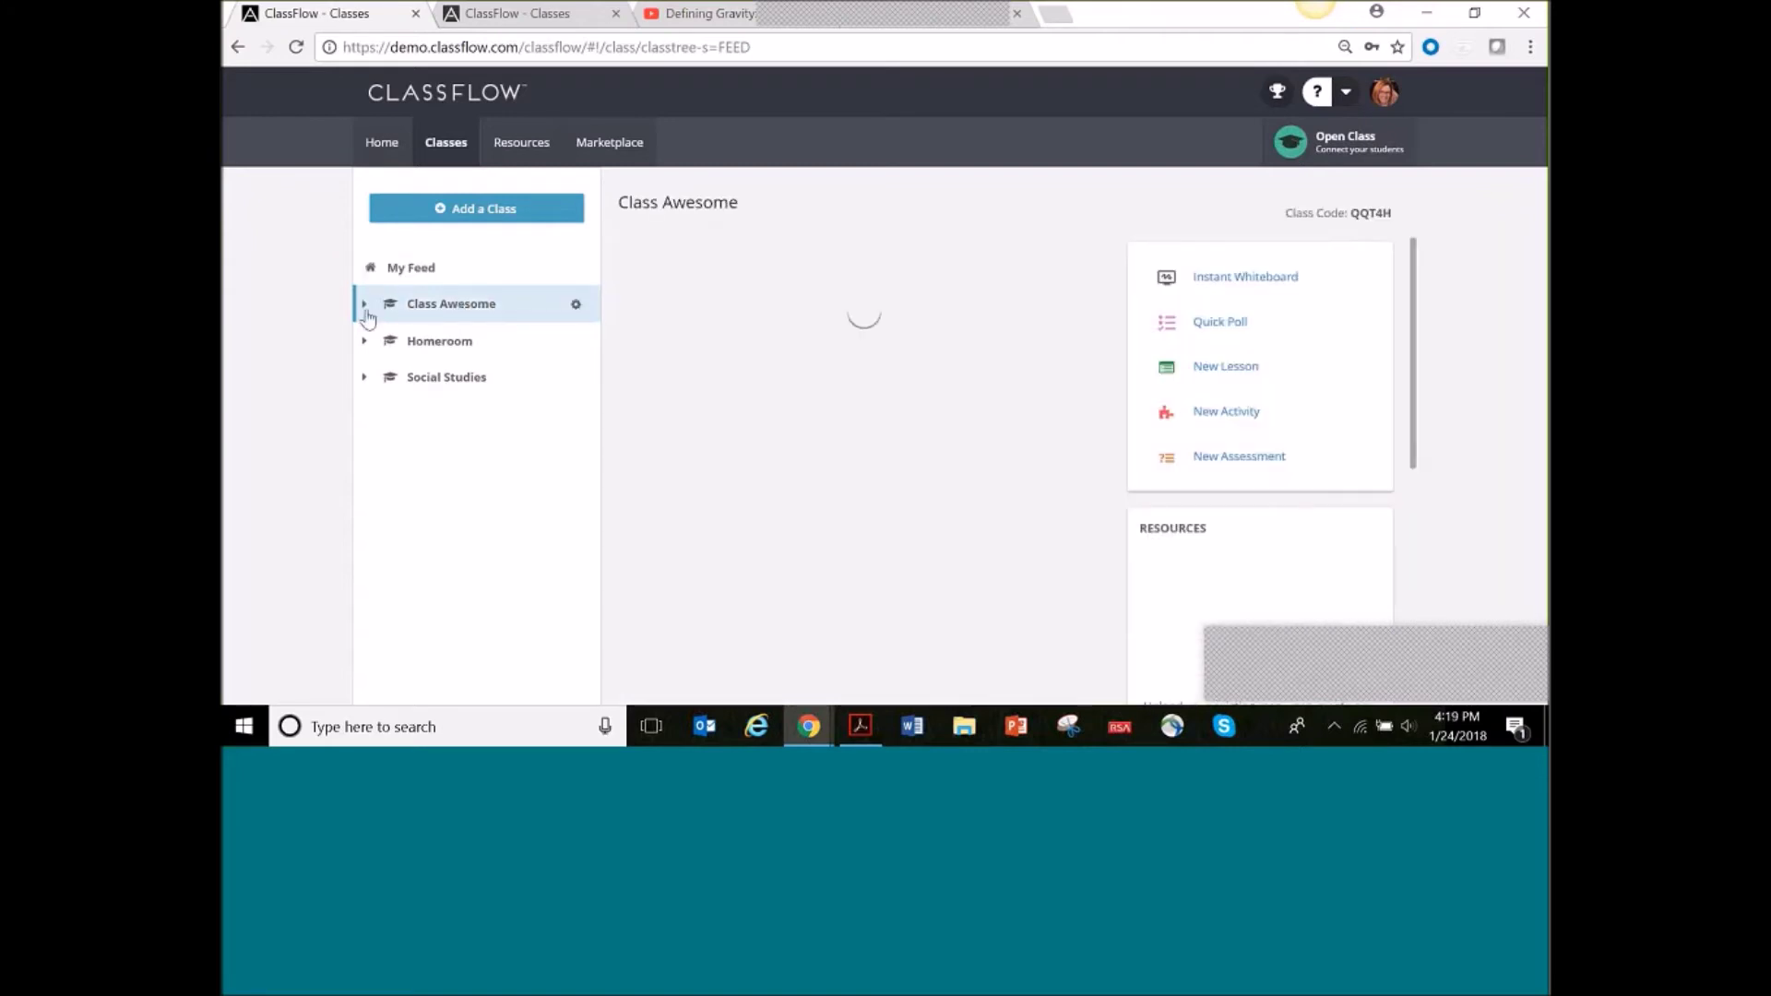
pyautogui.click(365, 310)
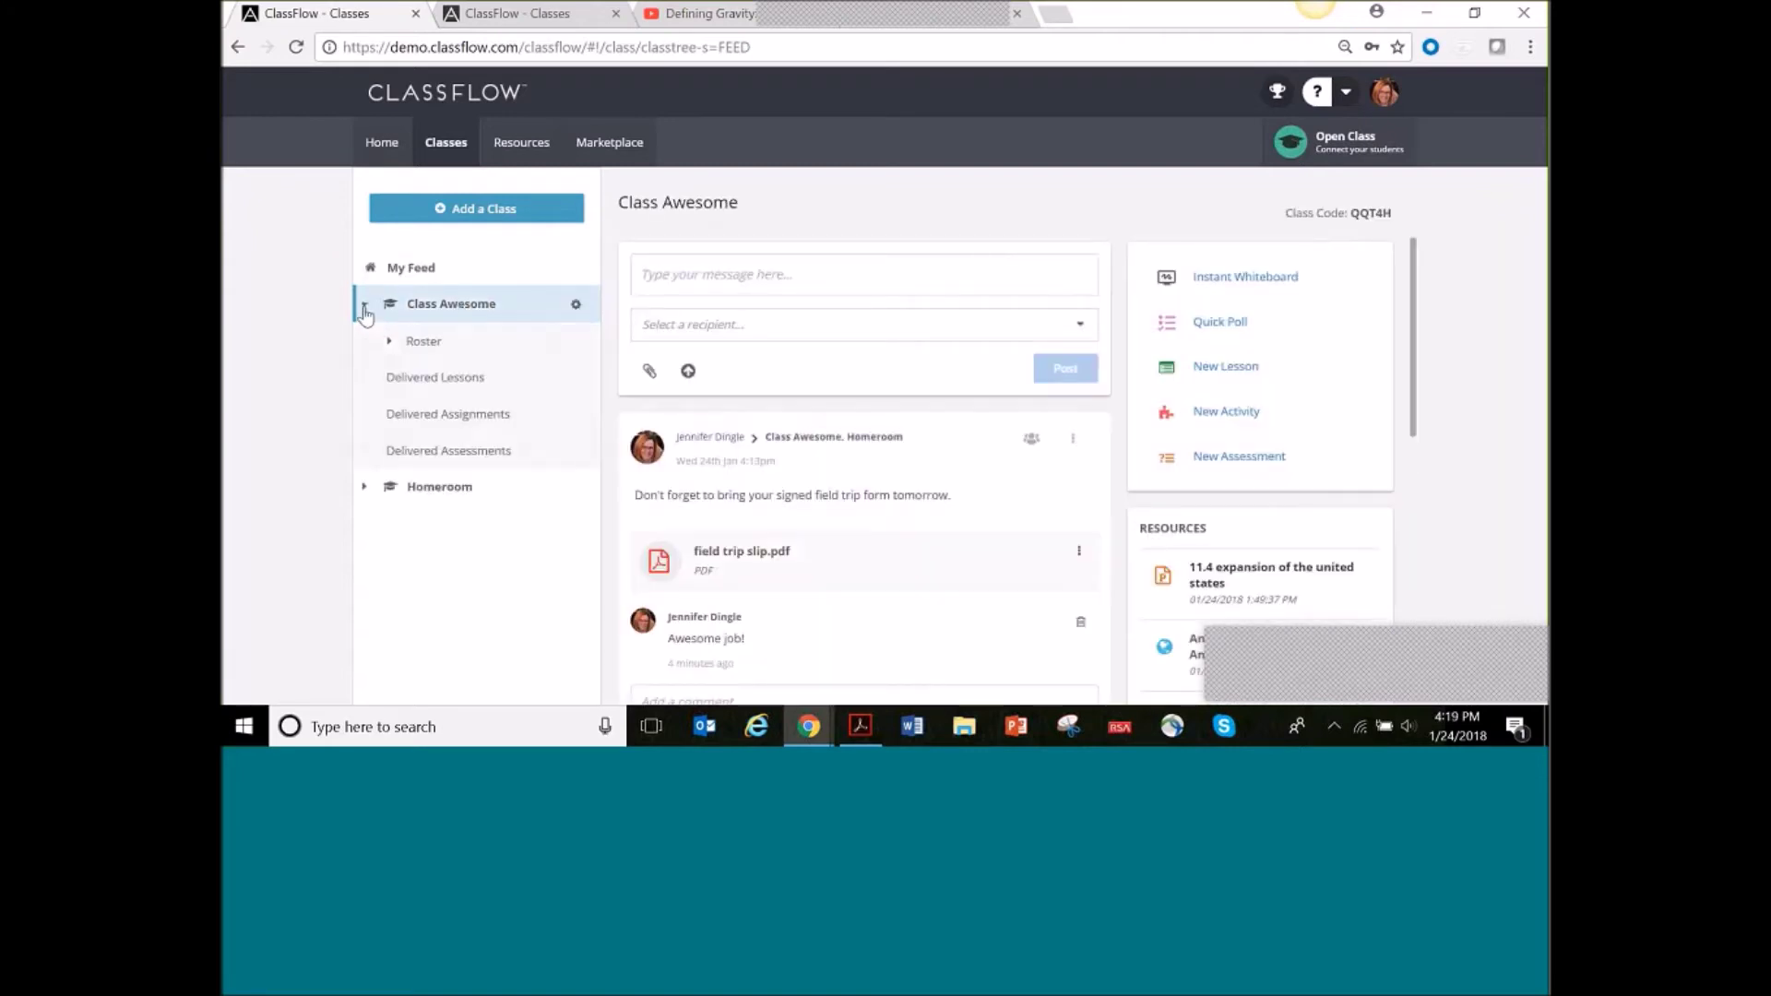
pyautogui.click(389, 342)
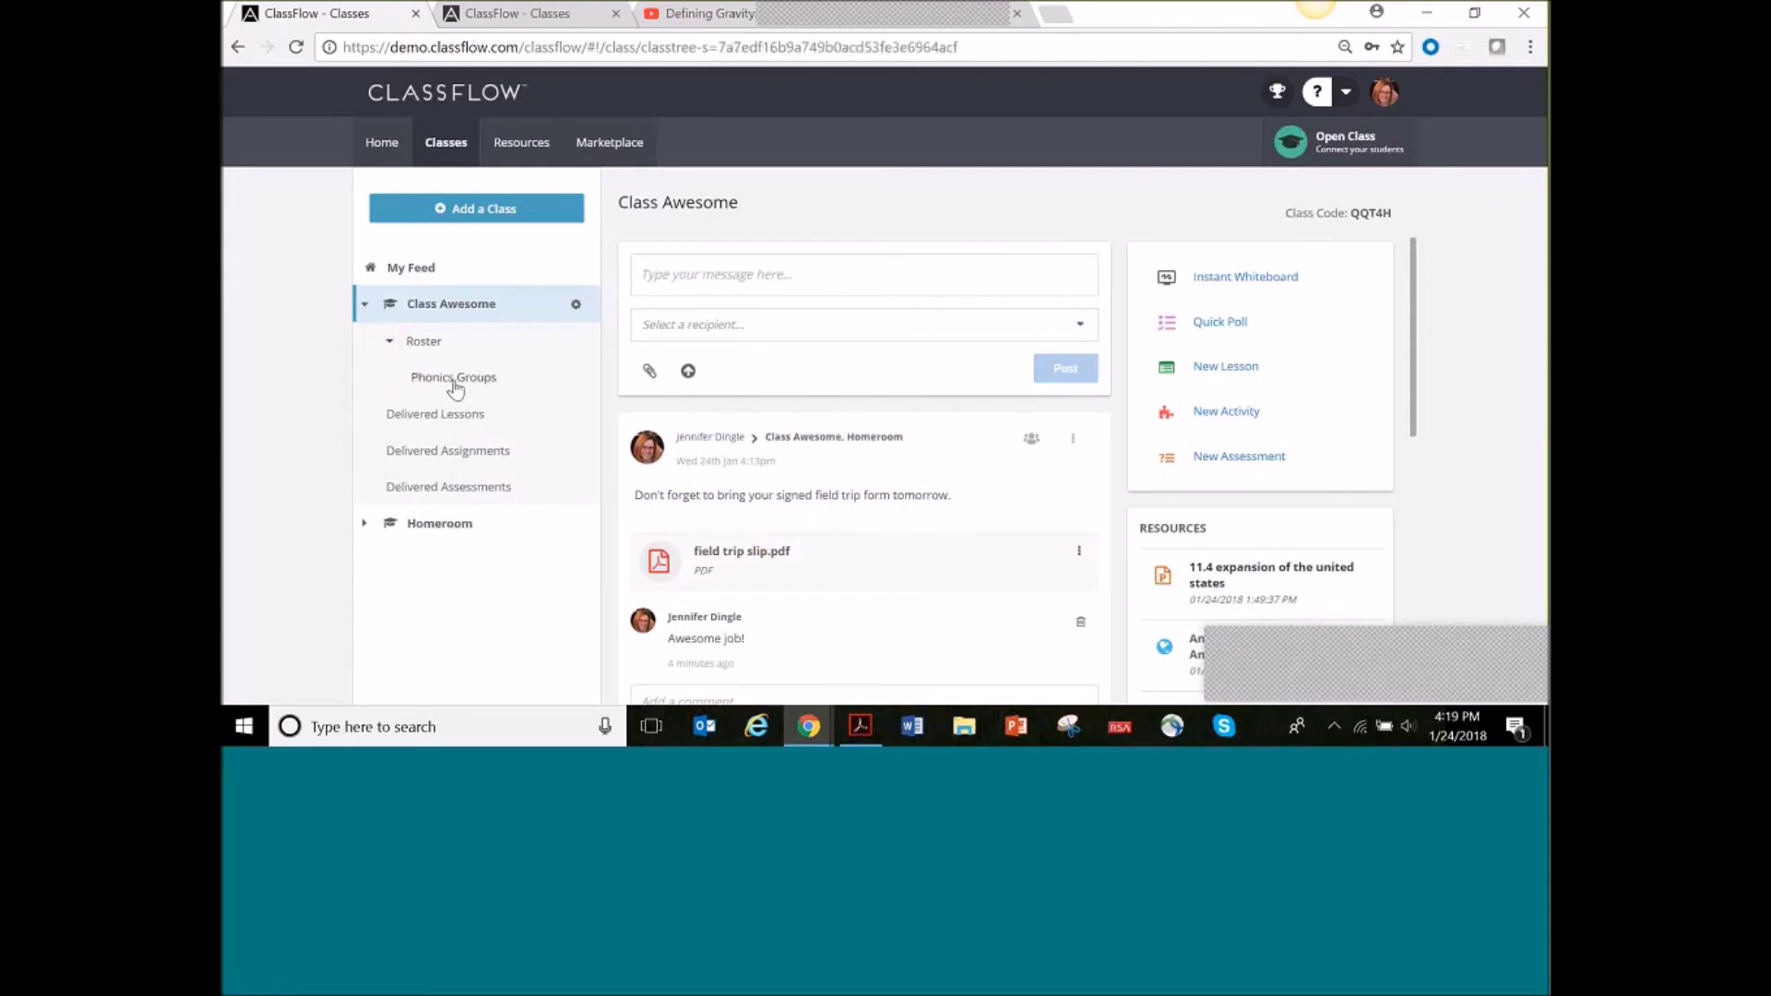
pyautogui.click(575, 304)
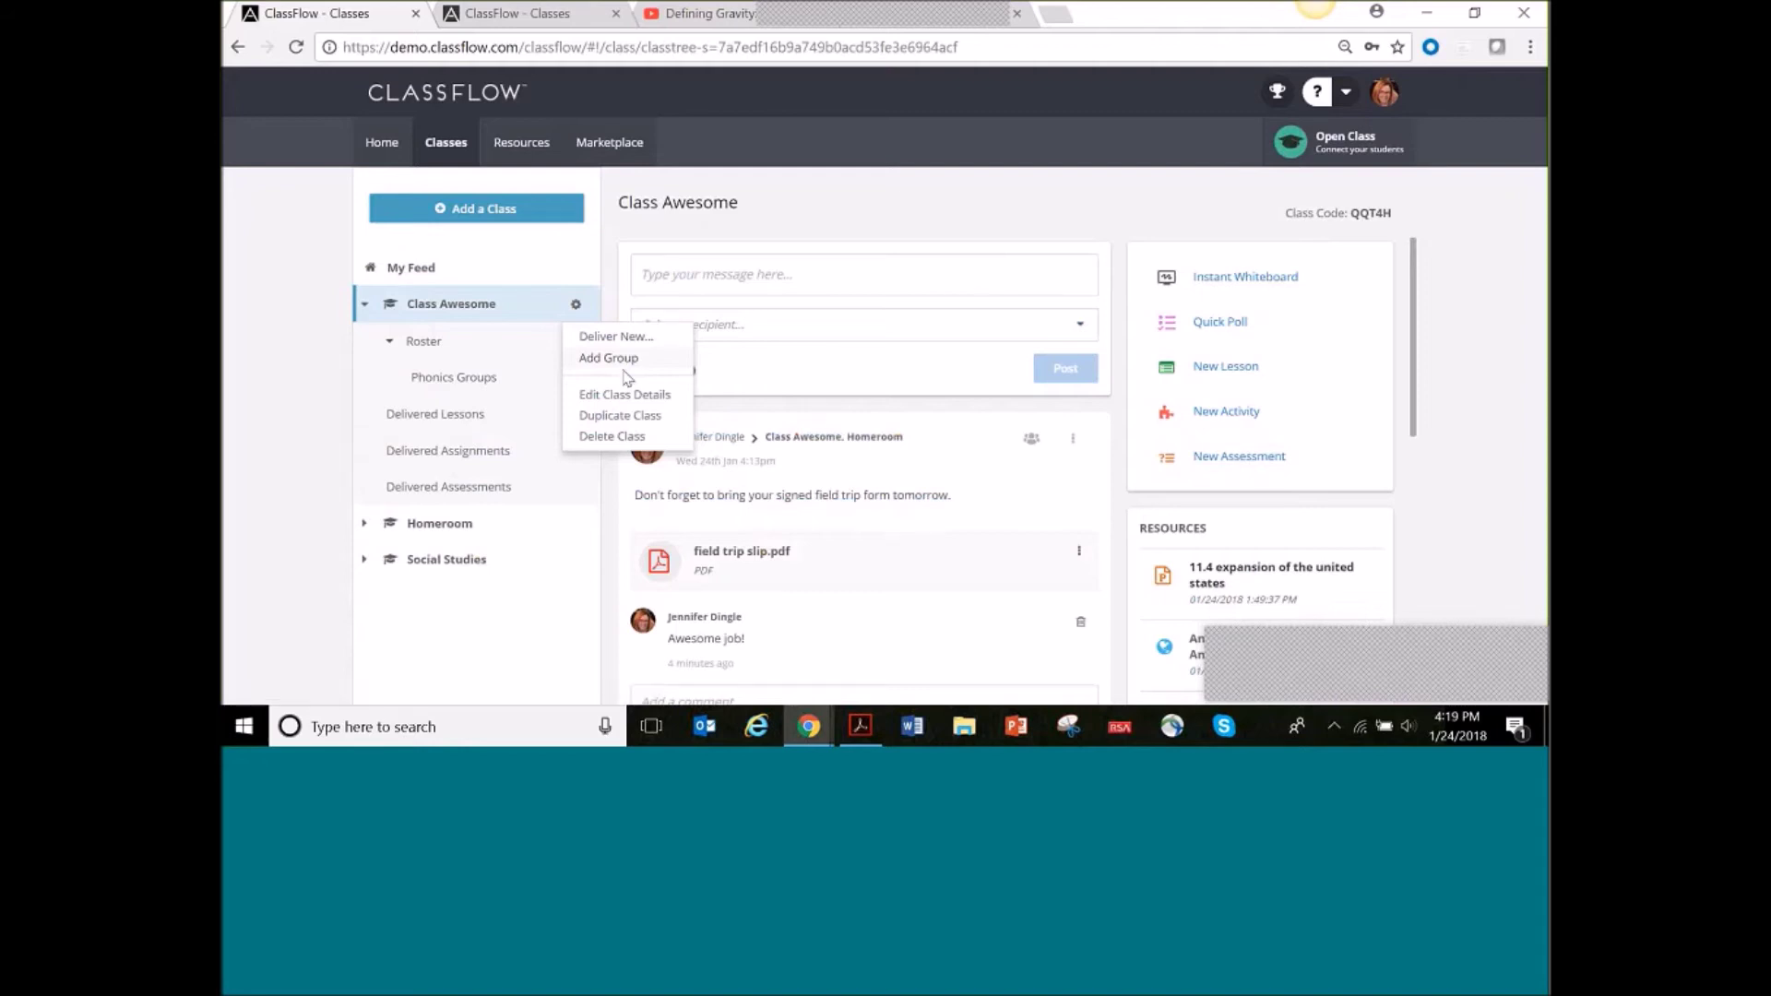
pyautogui.click(367, 308)
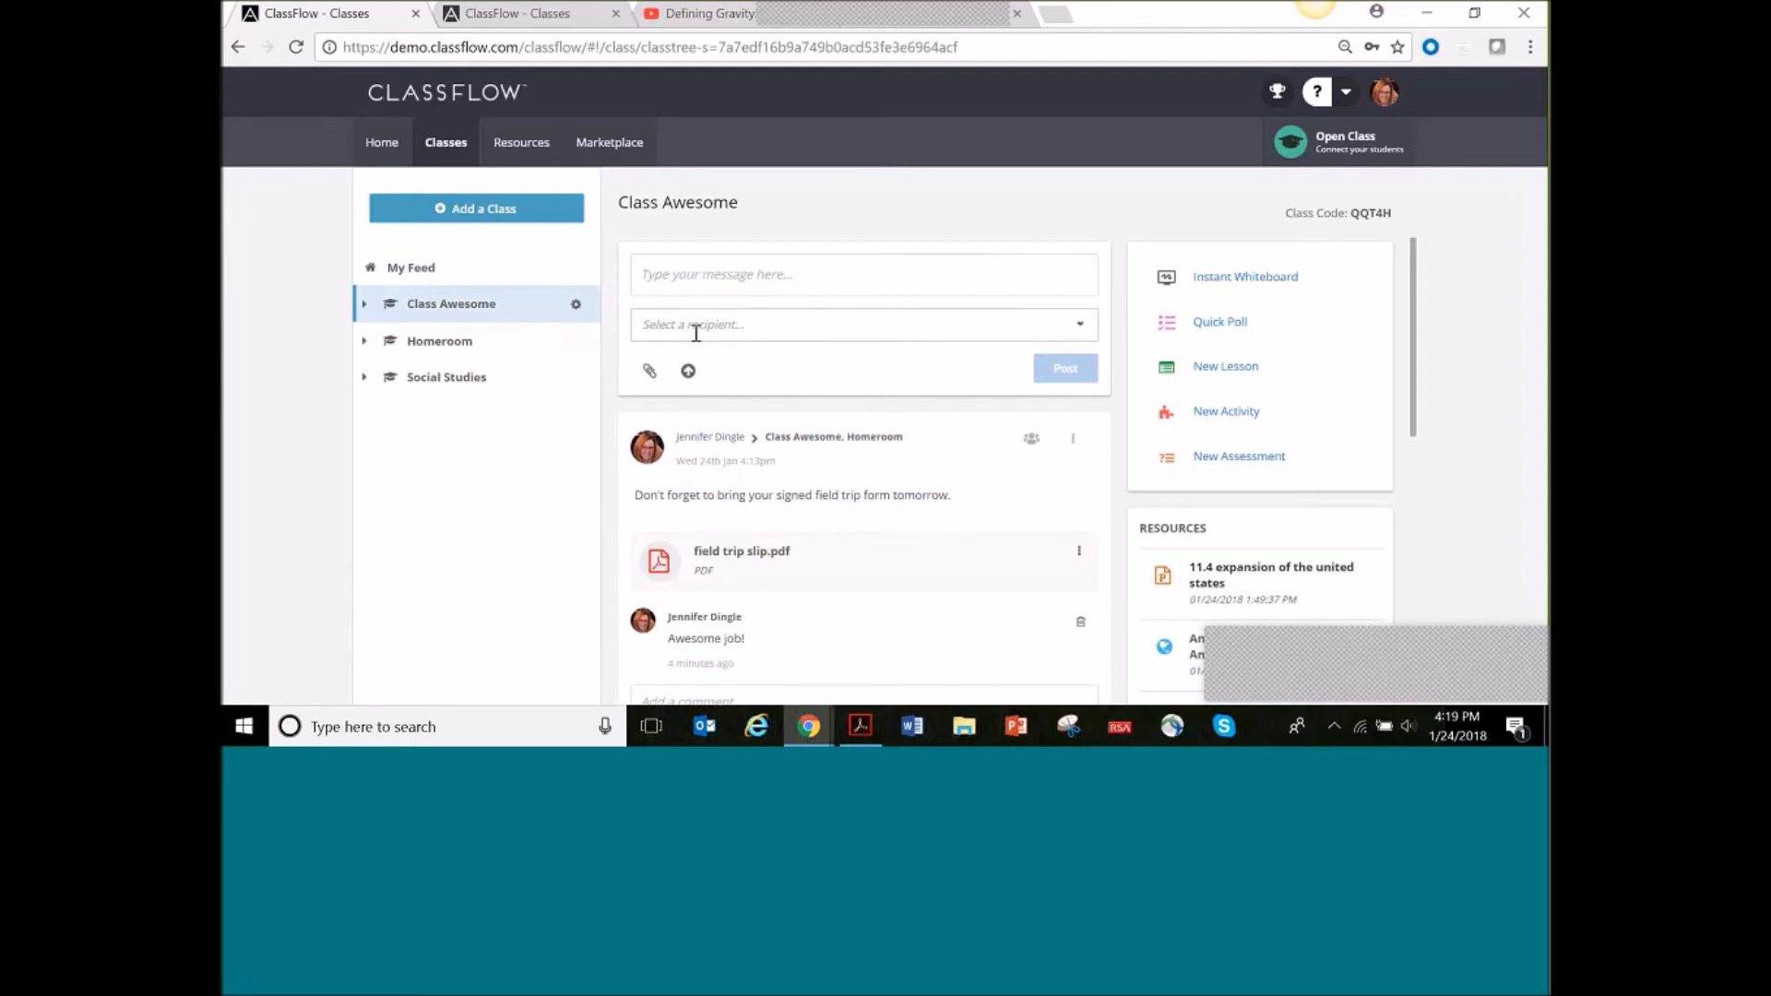
# Post 'Play this activity and let me know you completed' to Homeroom-Morning Groups-Green Group
pyautogui.click(720, 274)
pyautogui.write('Play this activity and let me know you completed.')
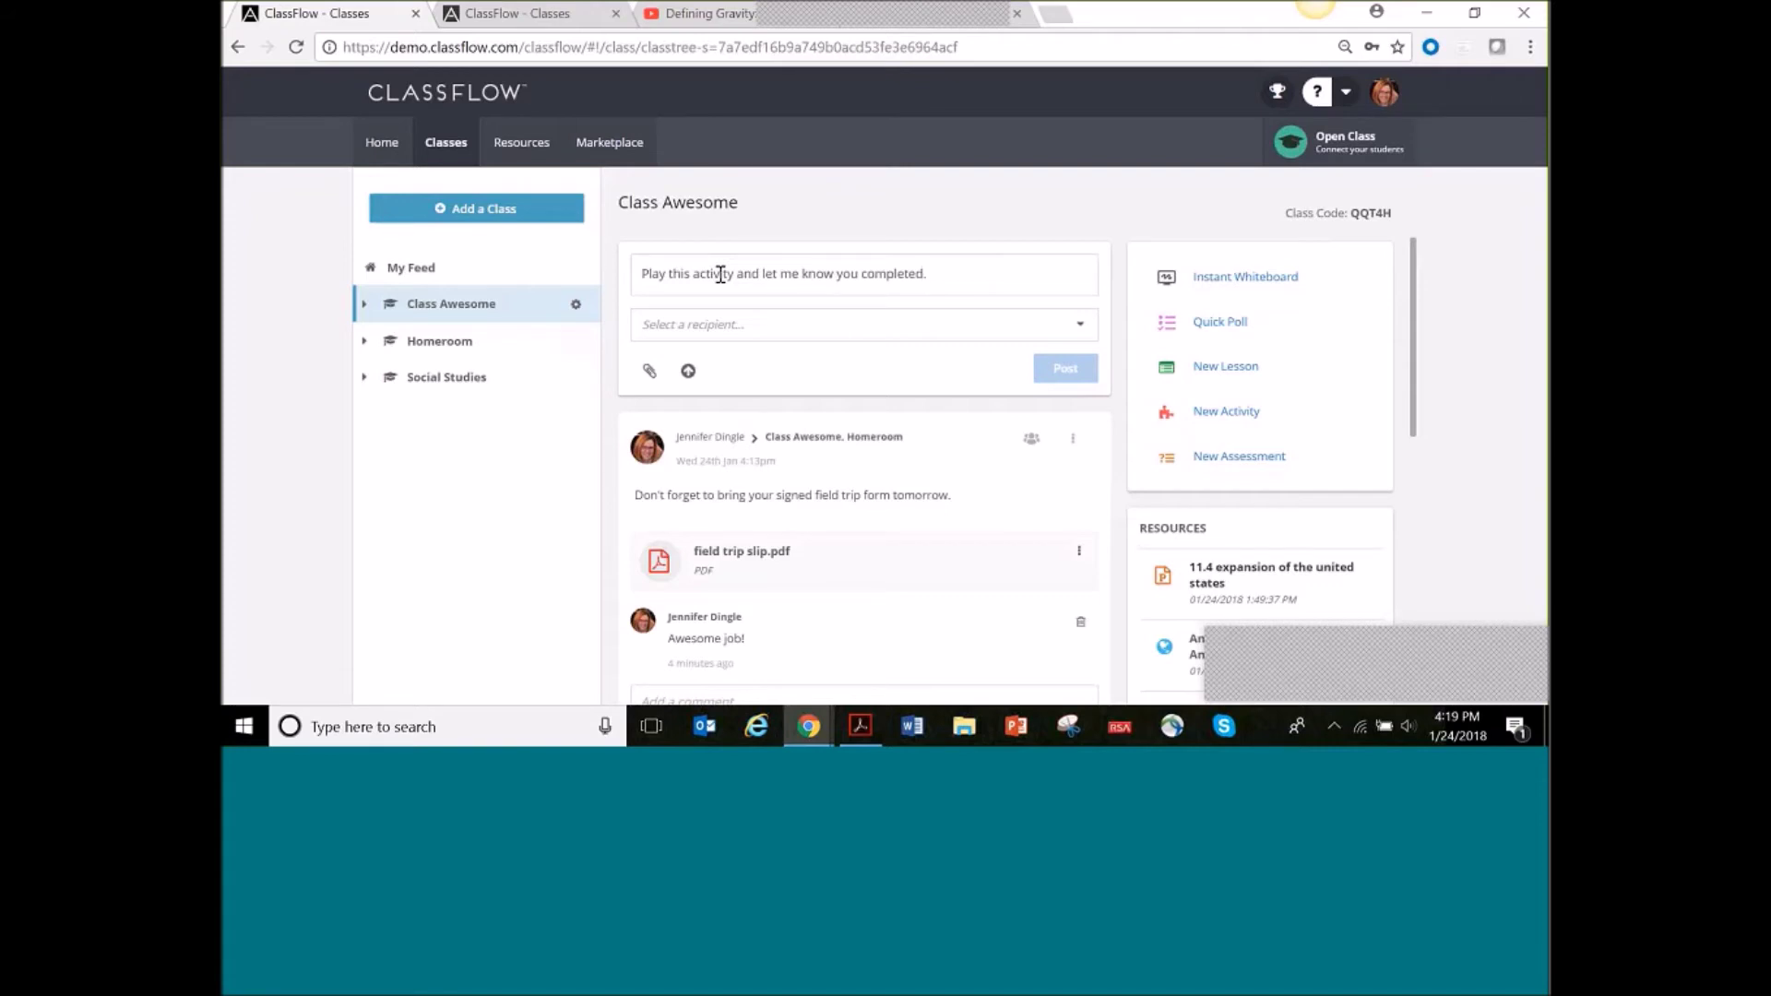
pyautogui.click(730, 321)
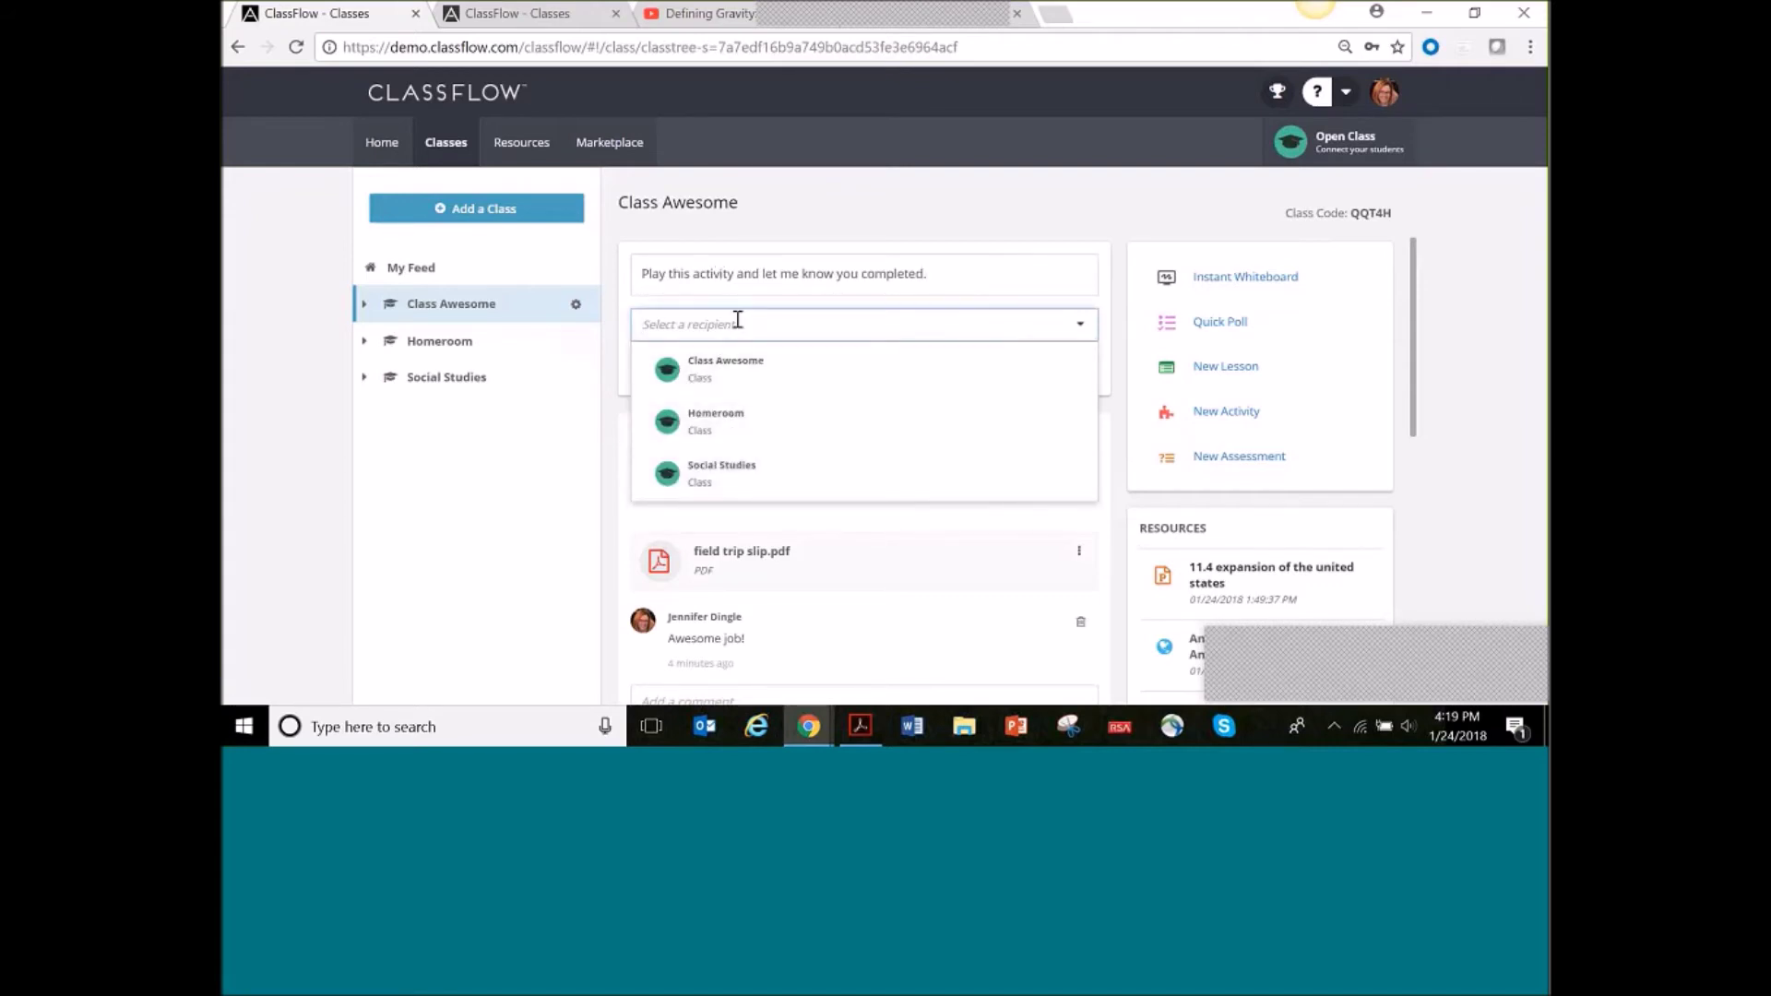
pyautogui.write('gree')
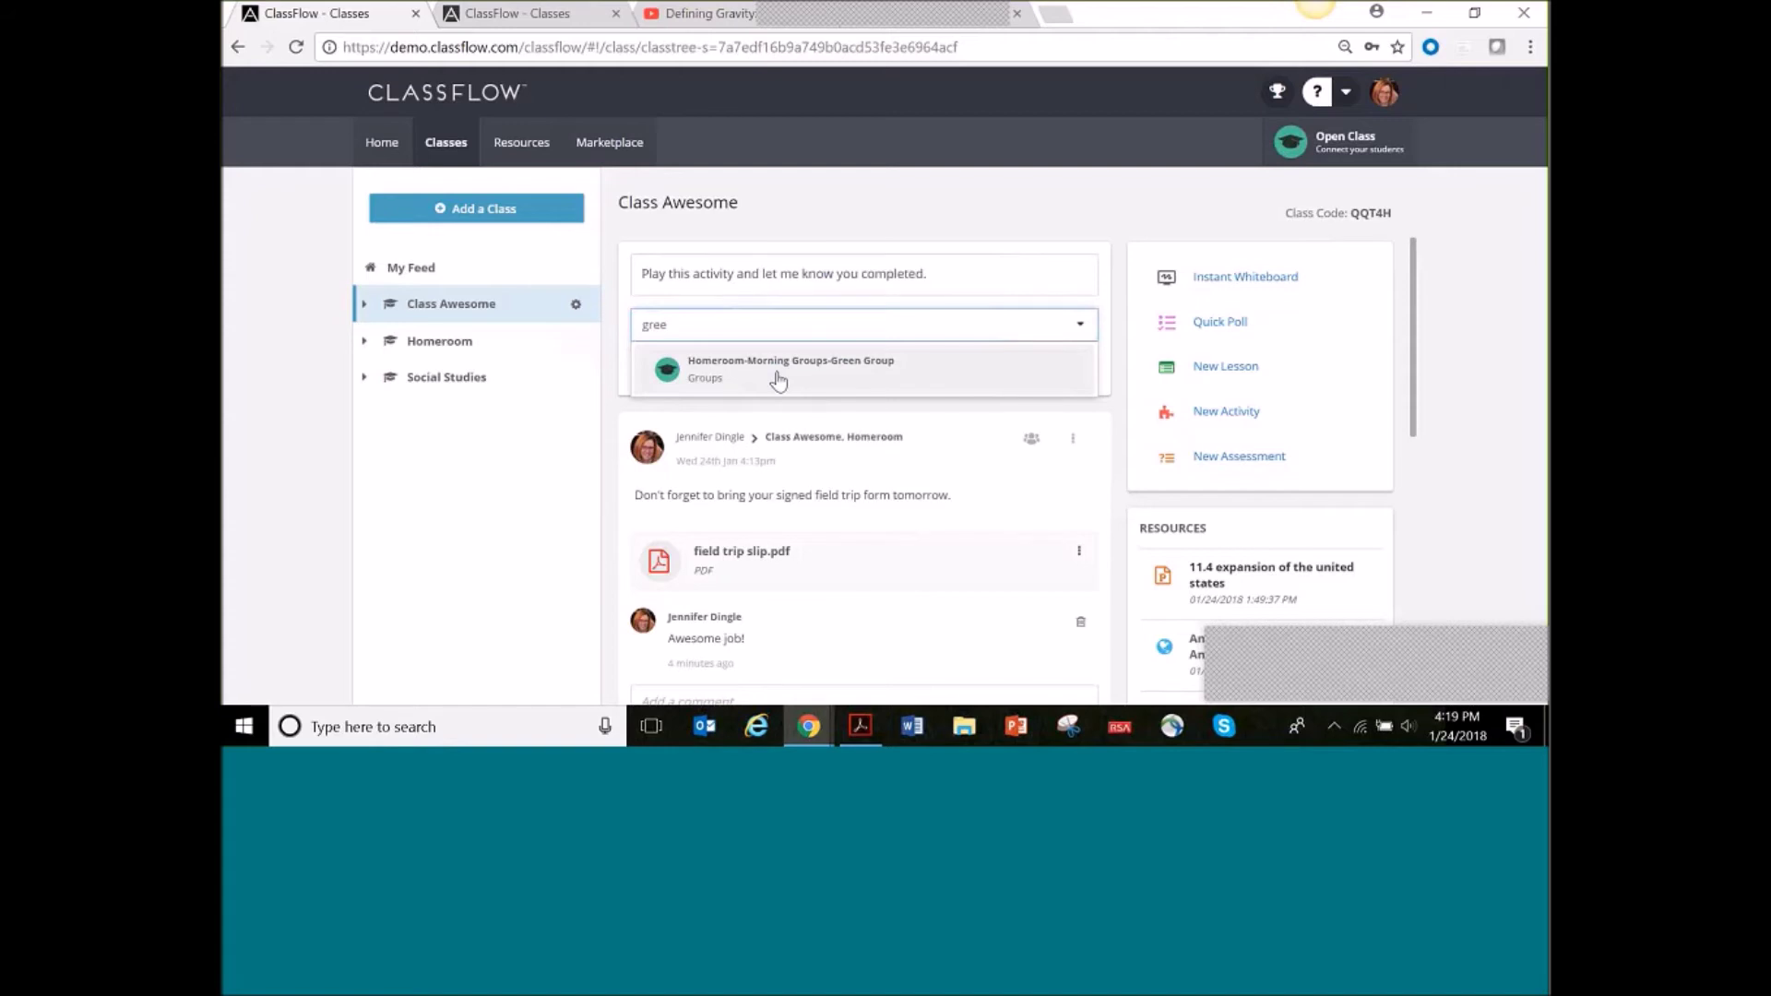
pyautogui.click(778, 378)
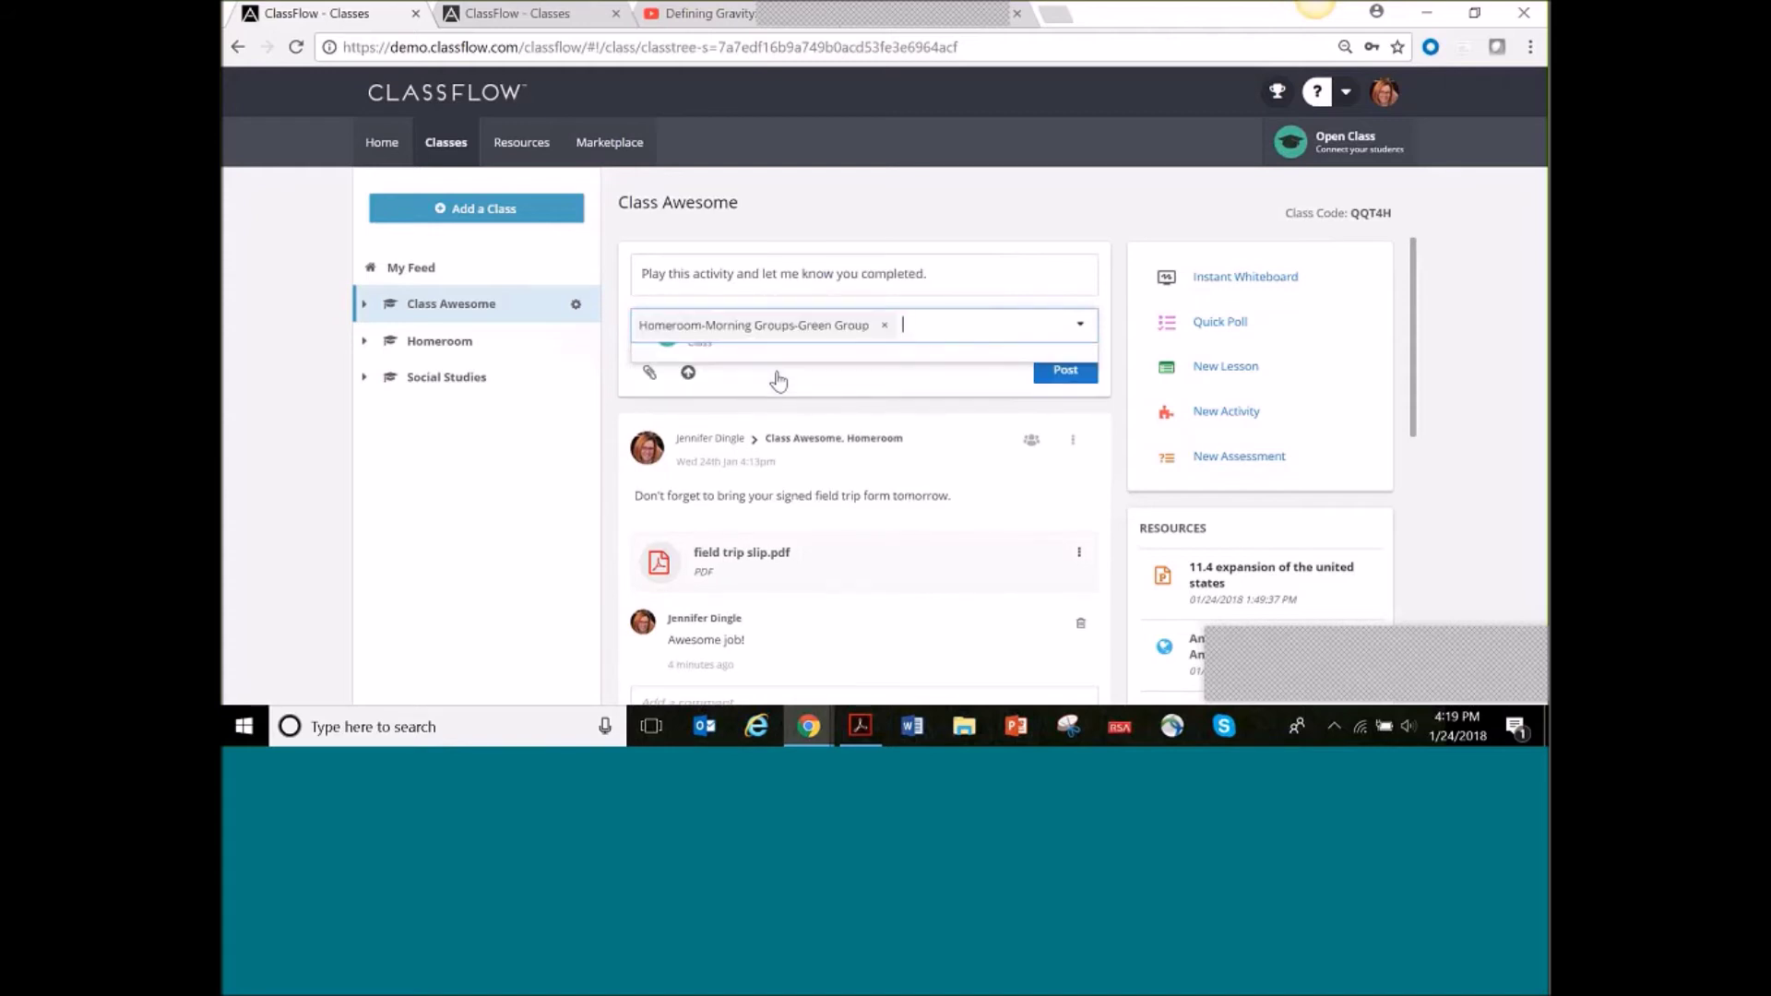
pyautogui.click(1080, 388)
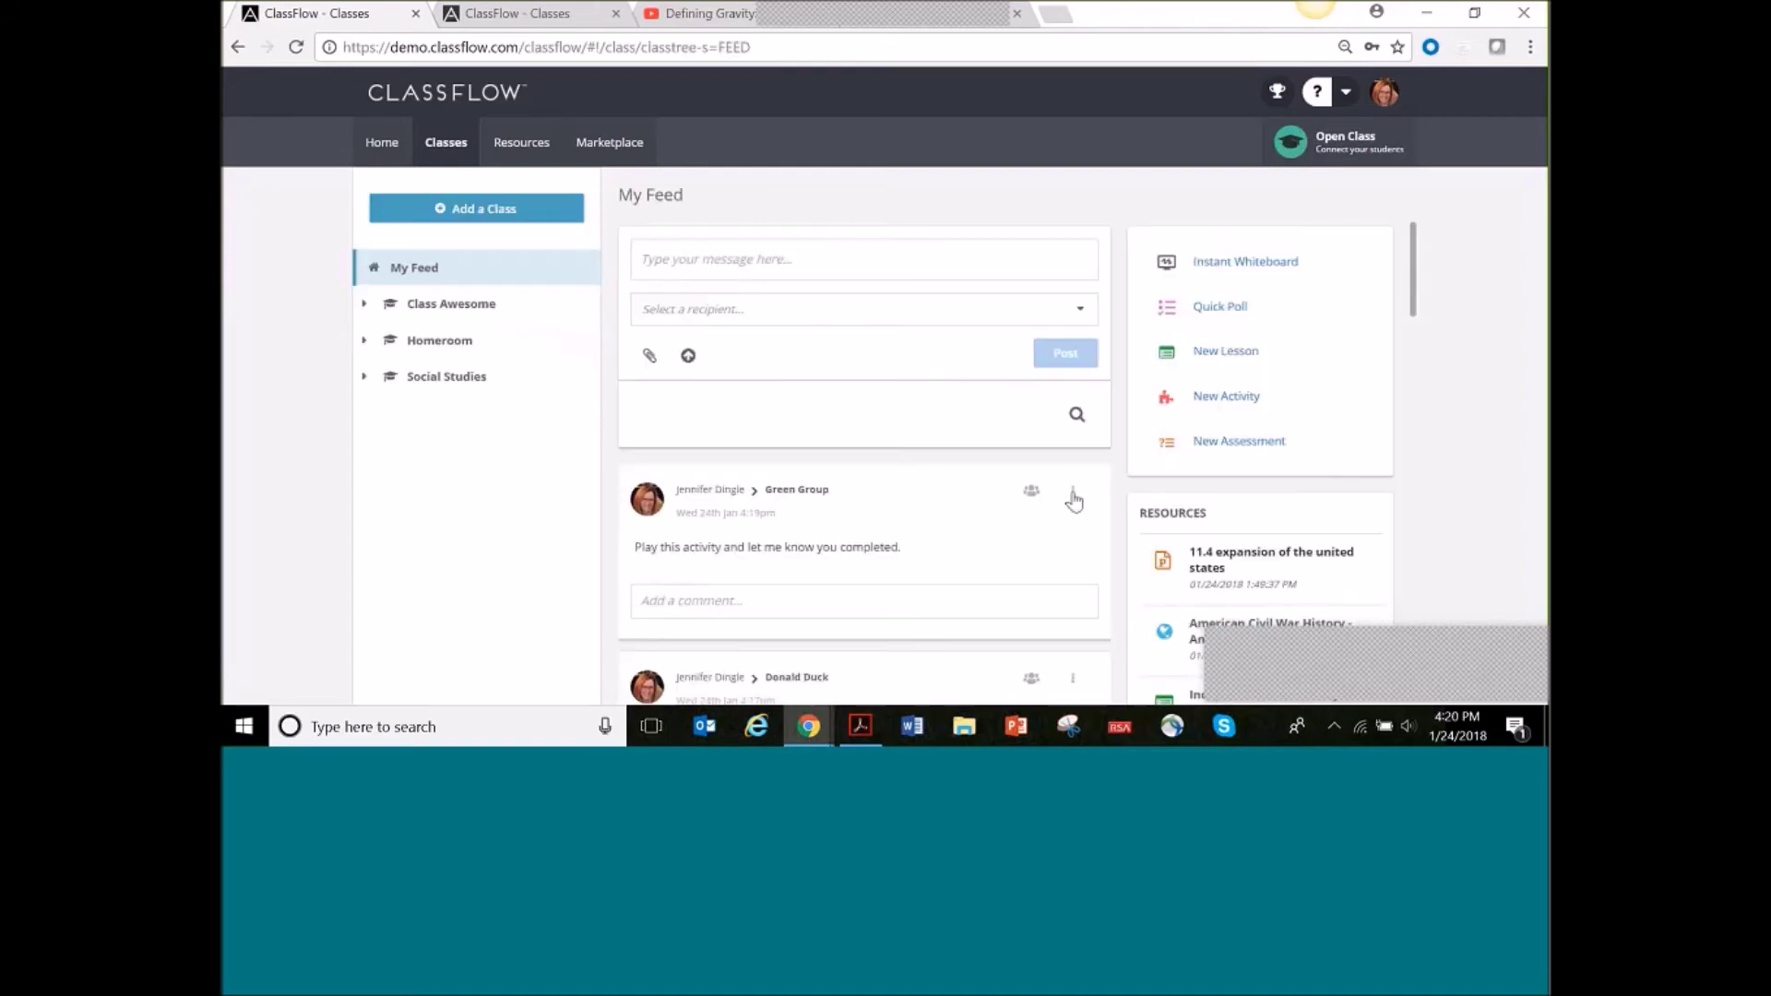
# Edit the Green Group post to attach the Green Group Phonics activity and save it
pyautogui.click(1073, 491)
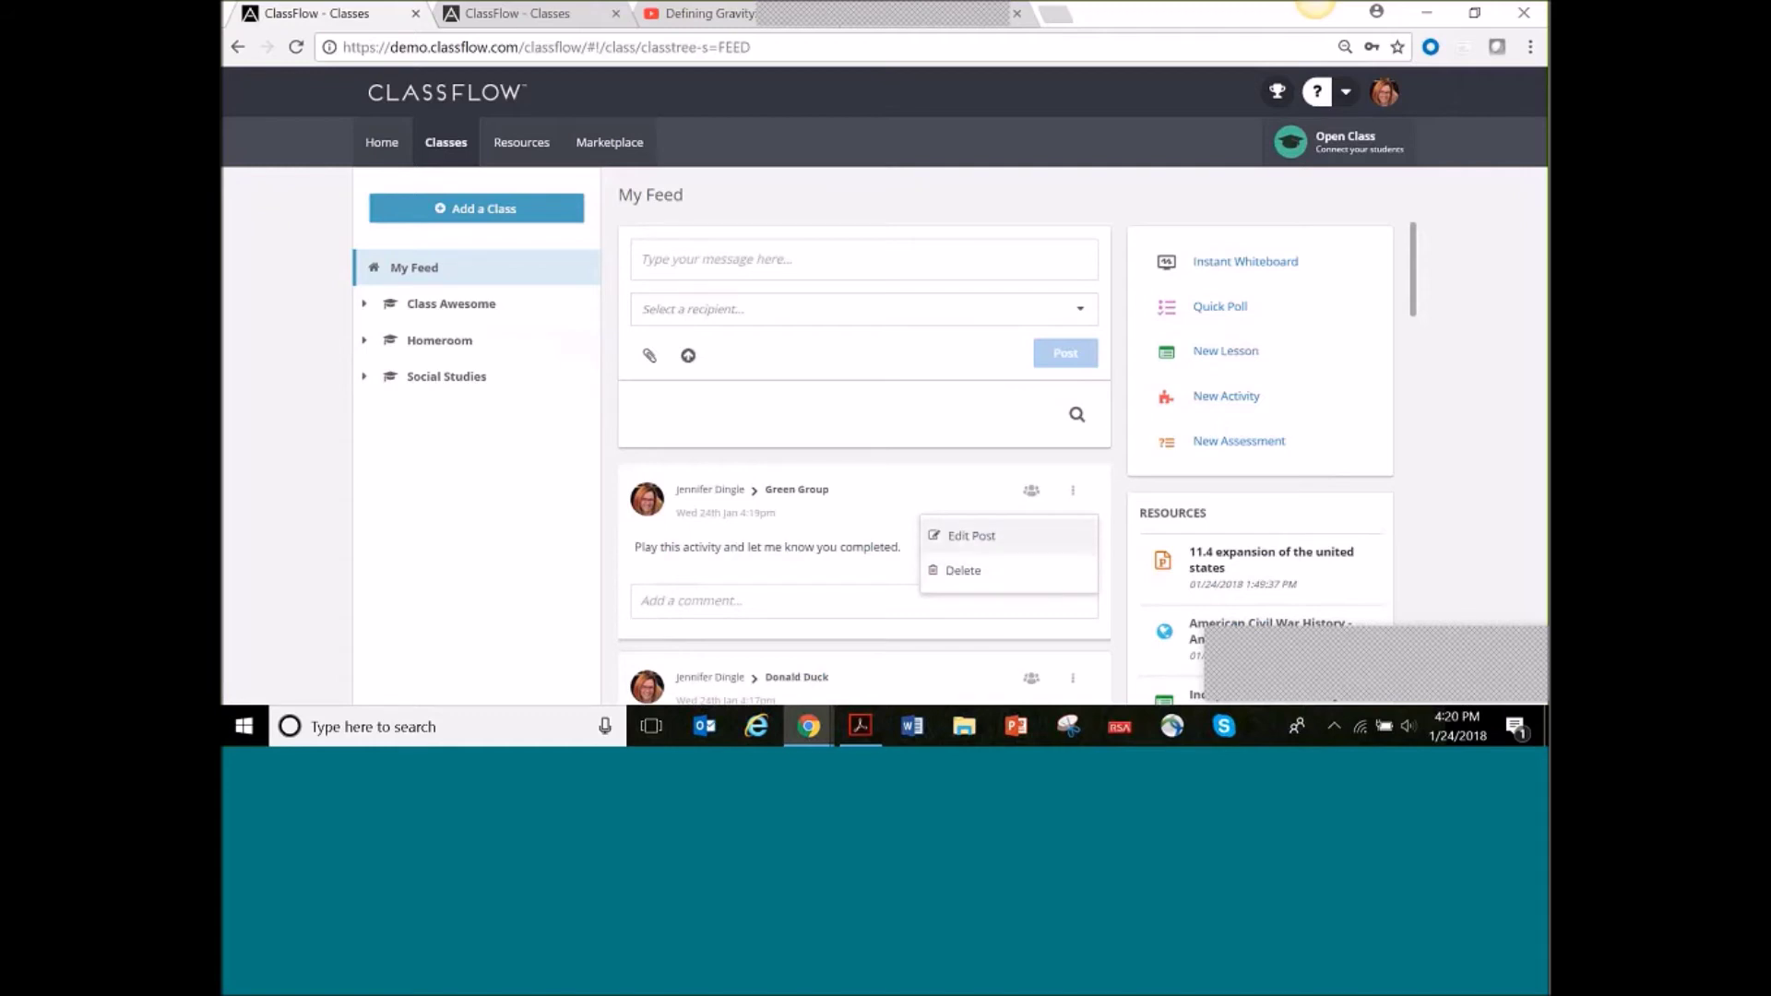
pyautogui.click(979, 544)
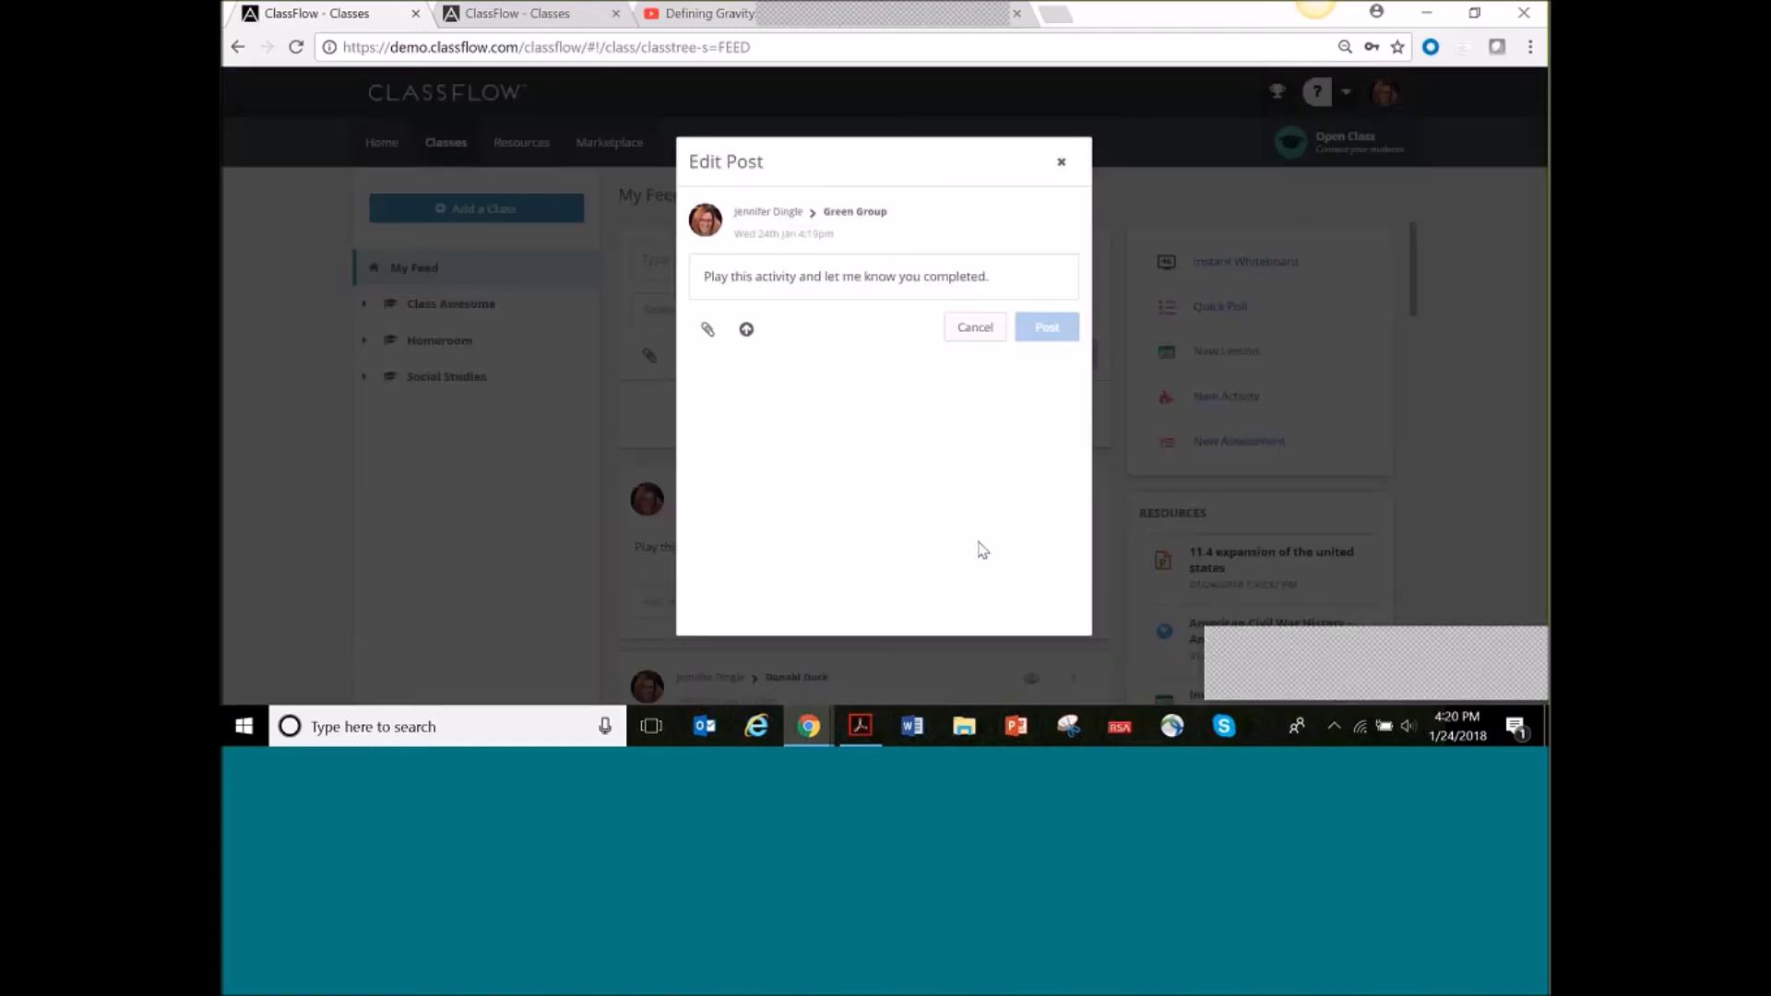
pyautogui.click(706, 332)
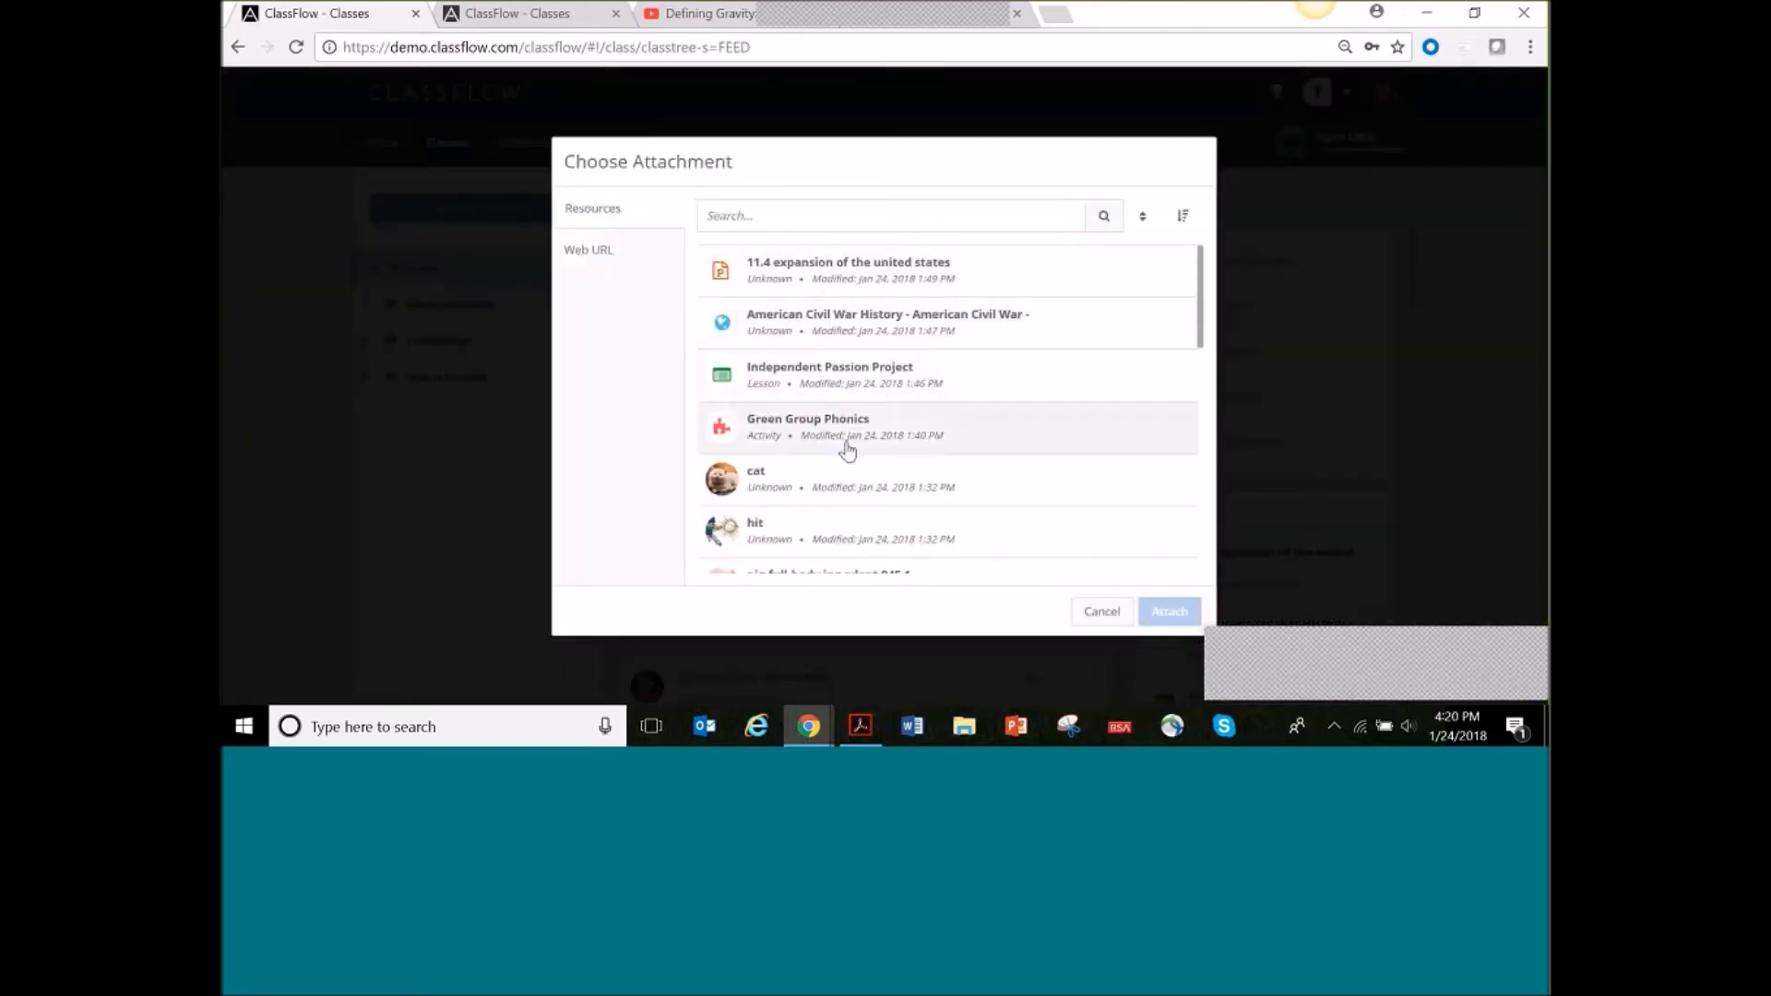
pyautogui.click(827, 435)
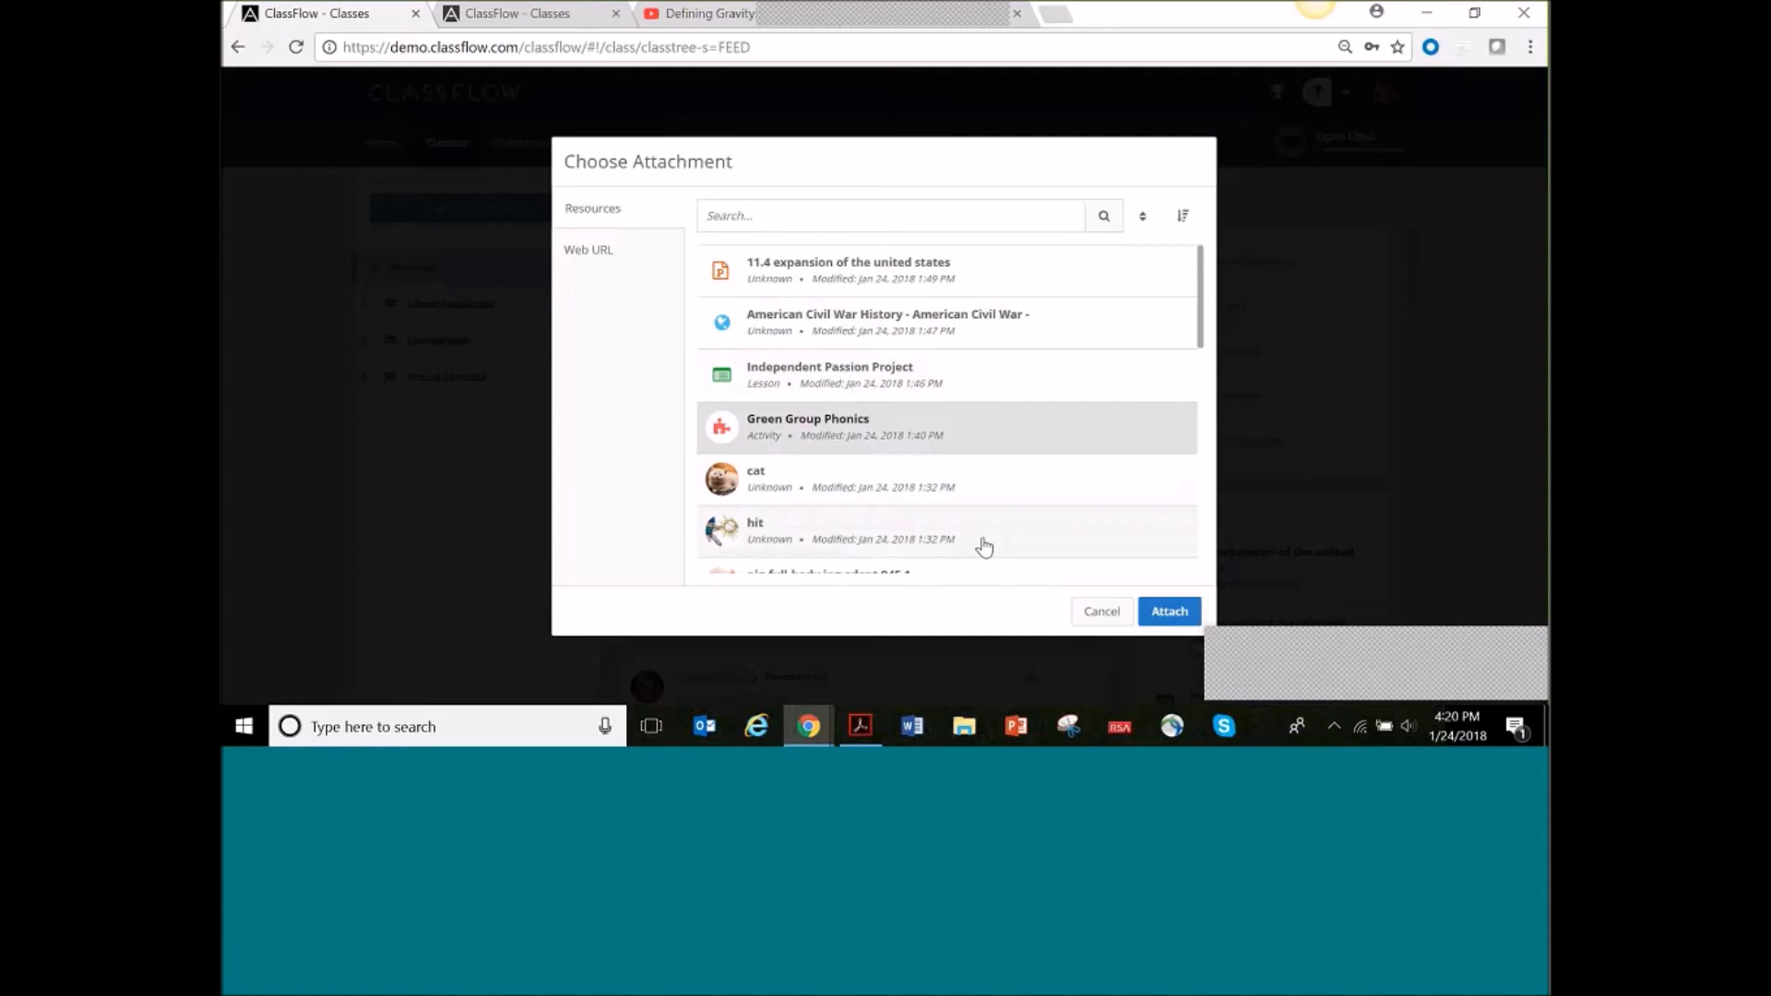
pyautogui.click(1143, 611)
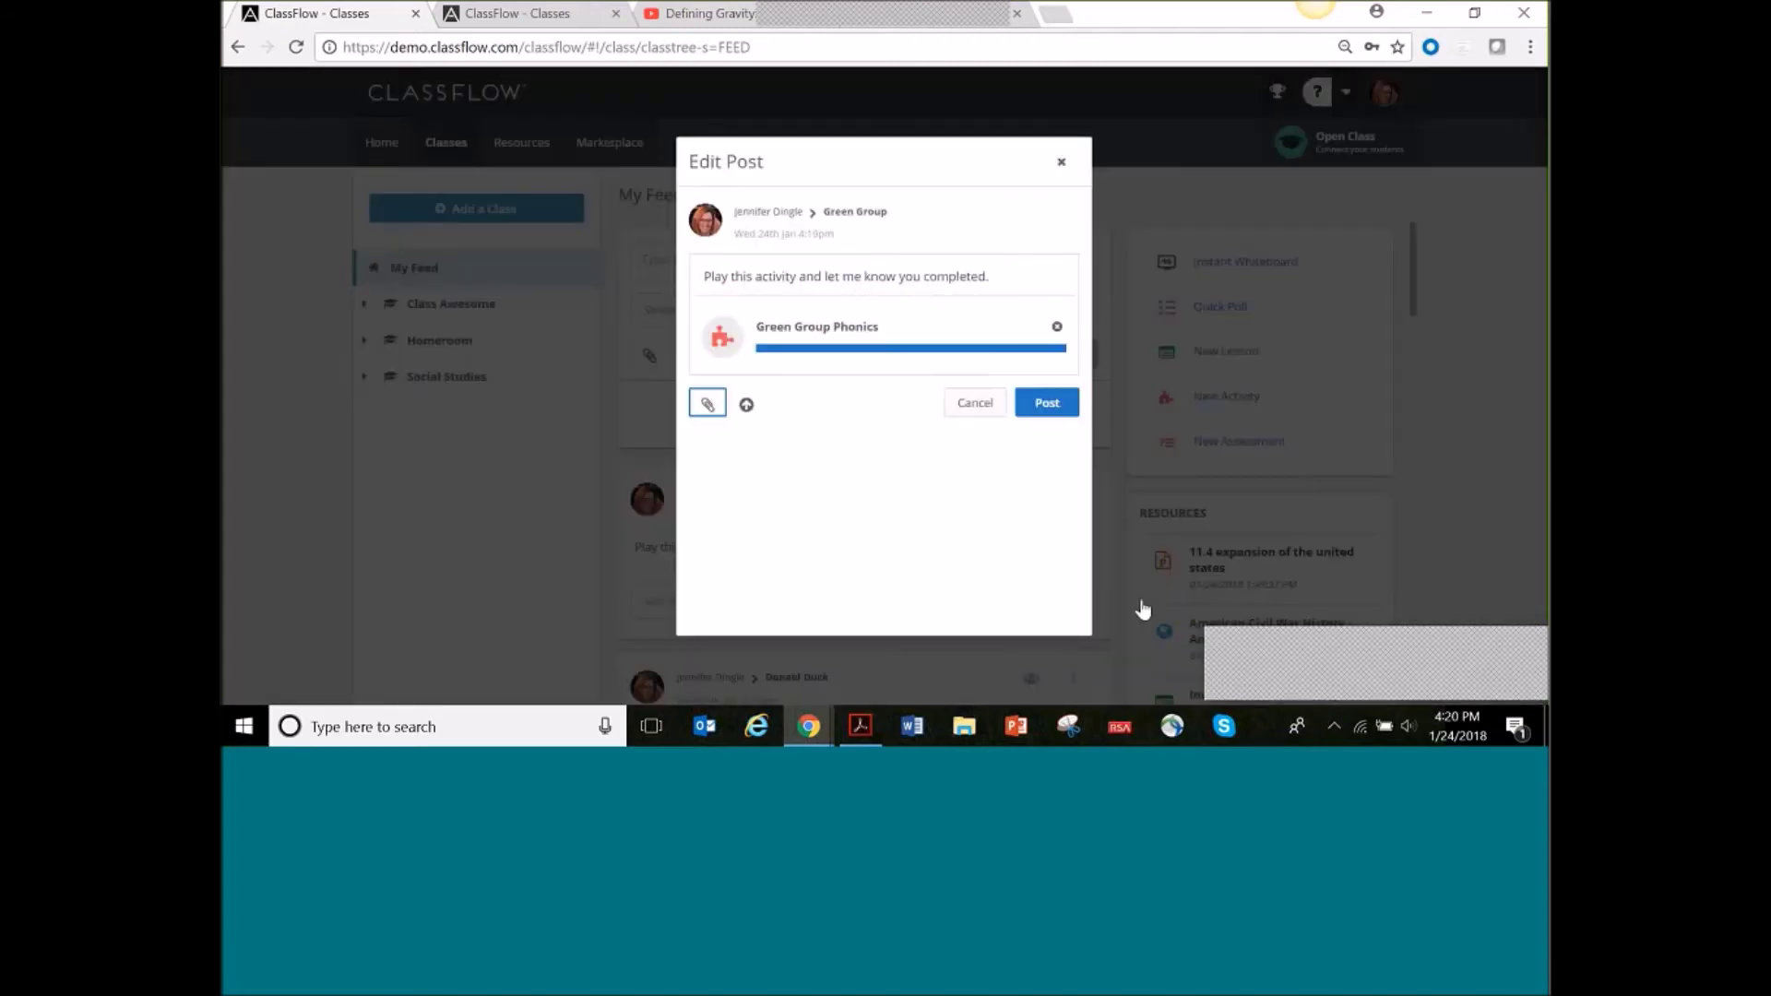
pyautogui.click(1059, 417)
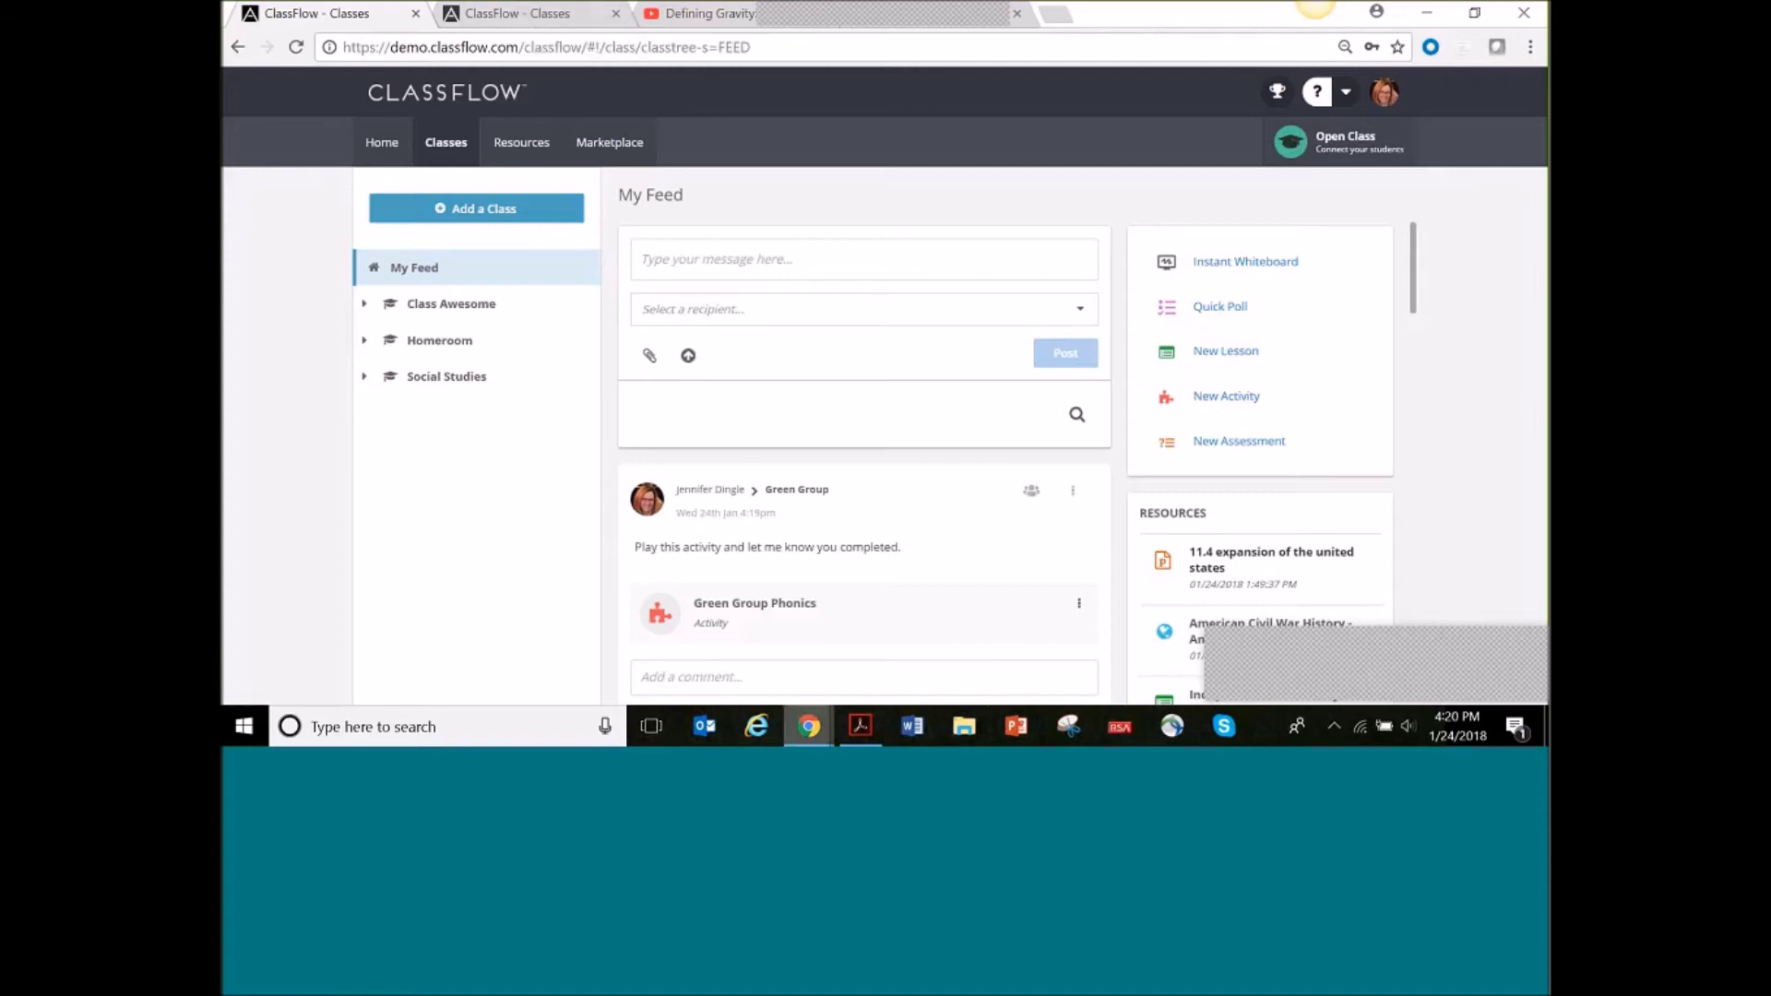
pyautogui.moveTo(807, 738)
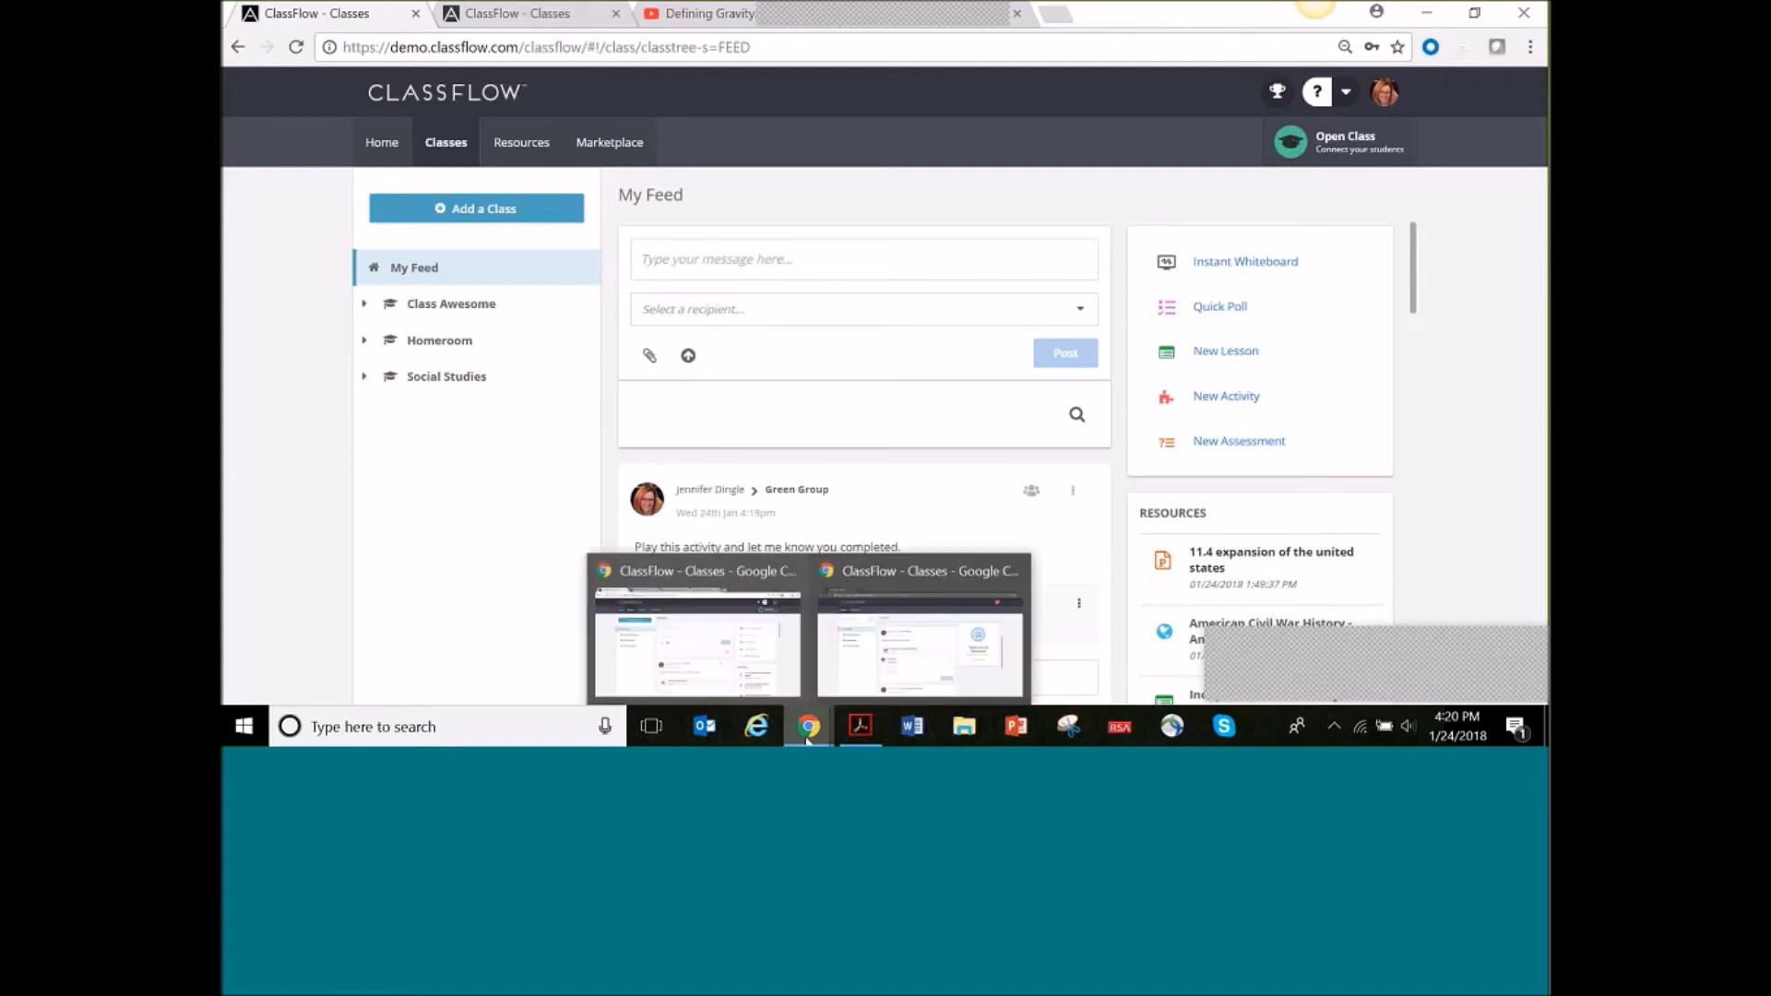
# In the student's window, reload the class feed and open Green Group Phonics from the Green Group post
pyautogui.click(922, 655)
pyautogui.click(461, 142)
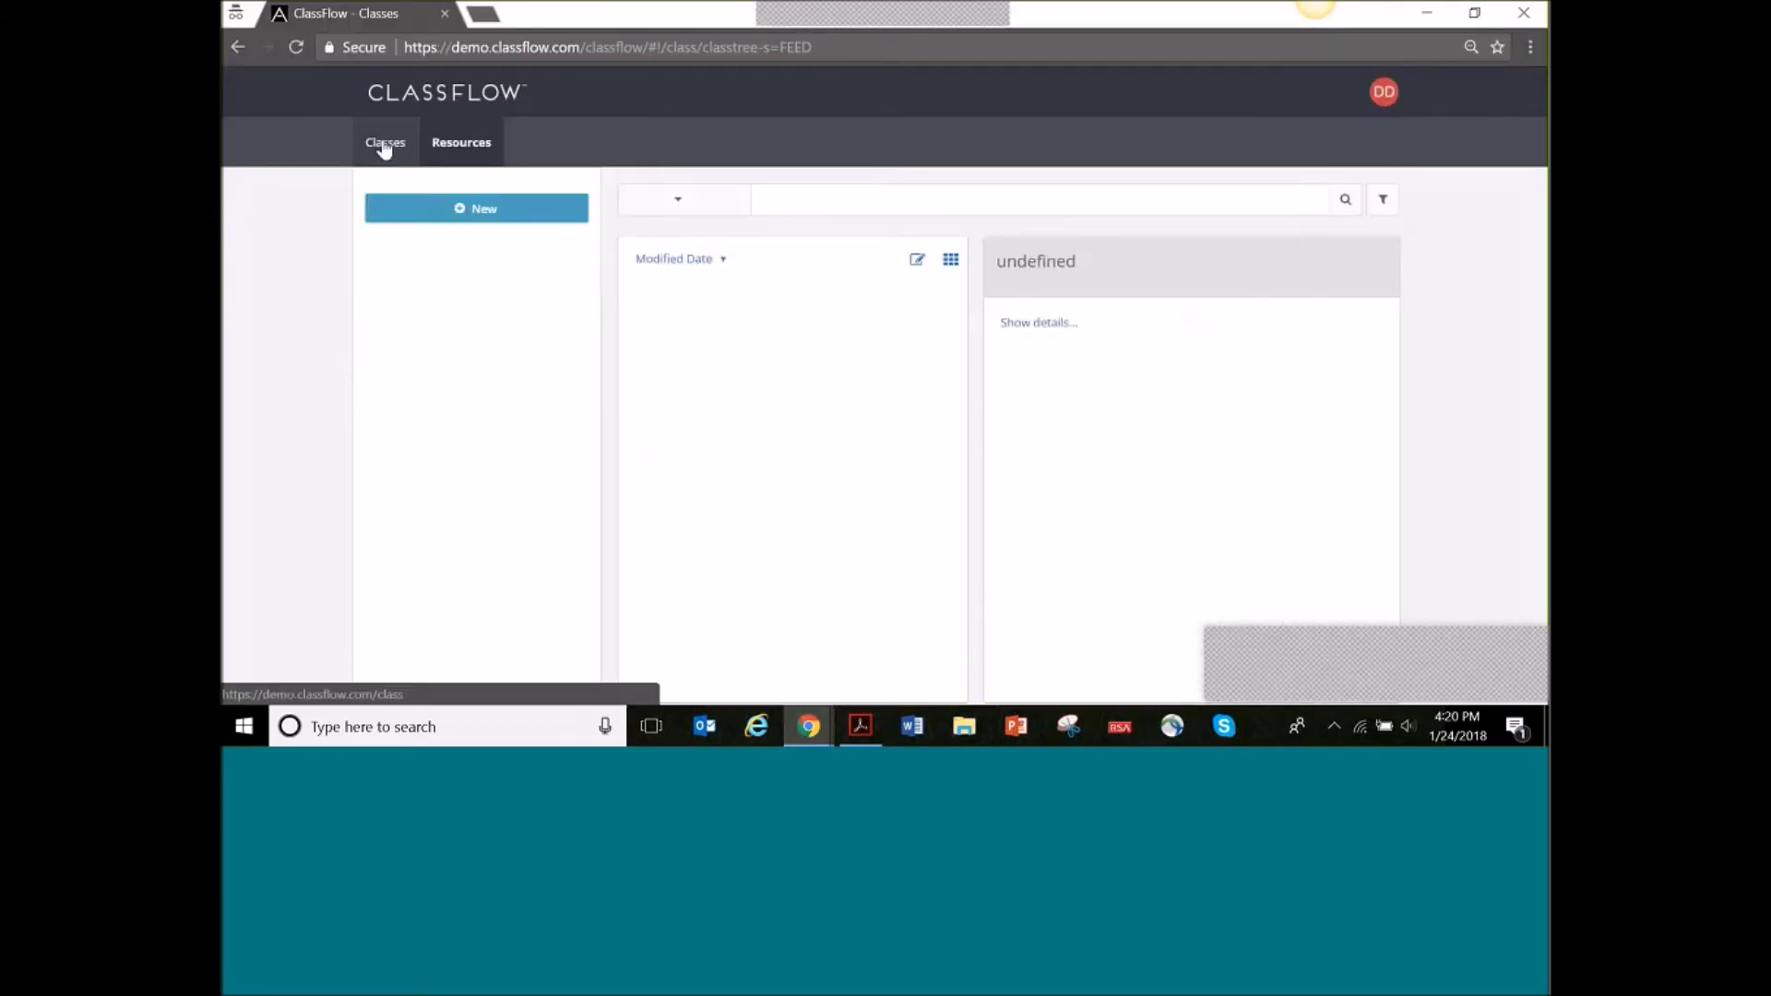
pyautogui.click(385, 144)
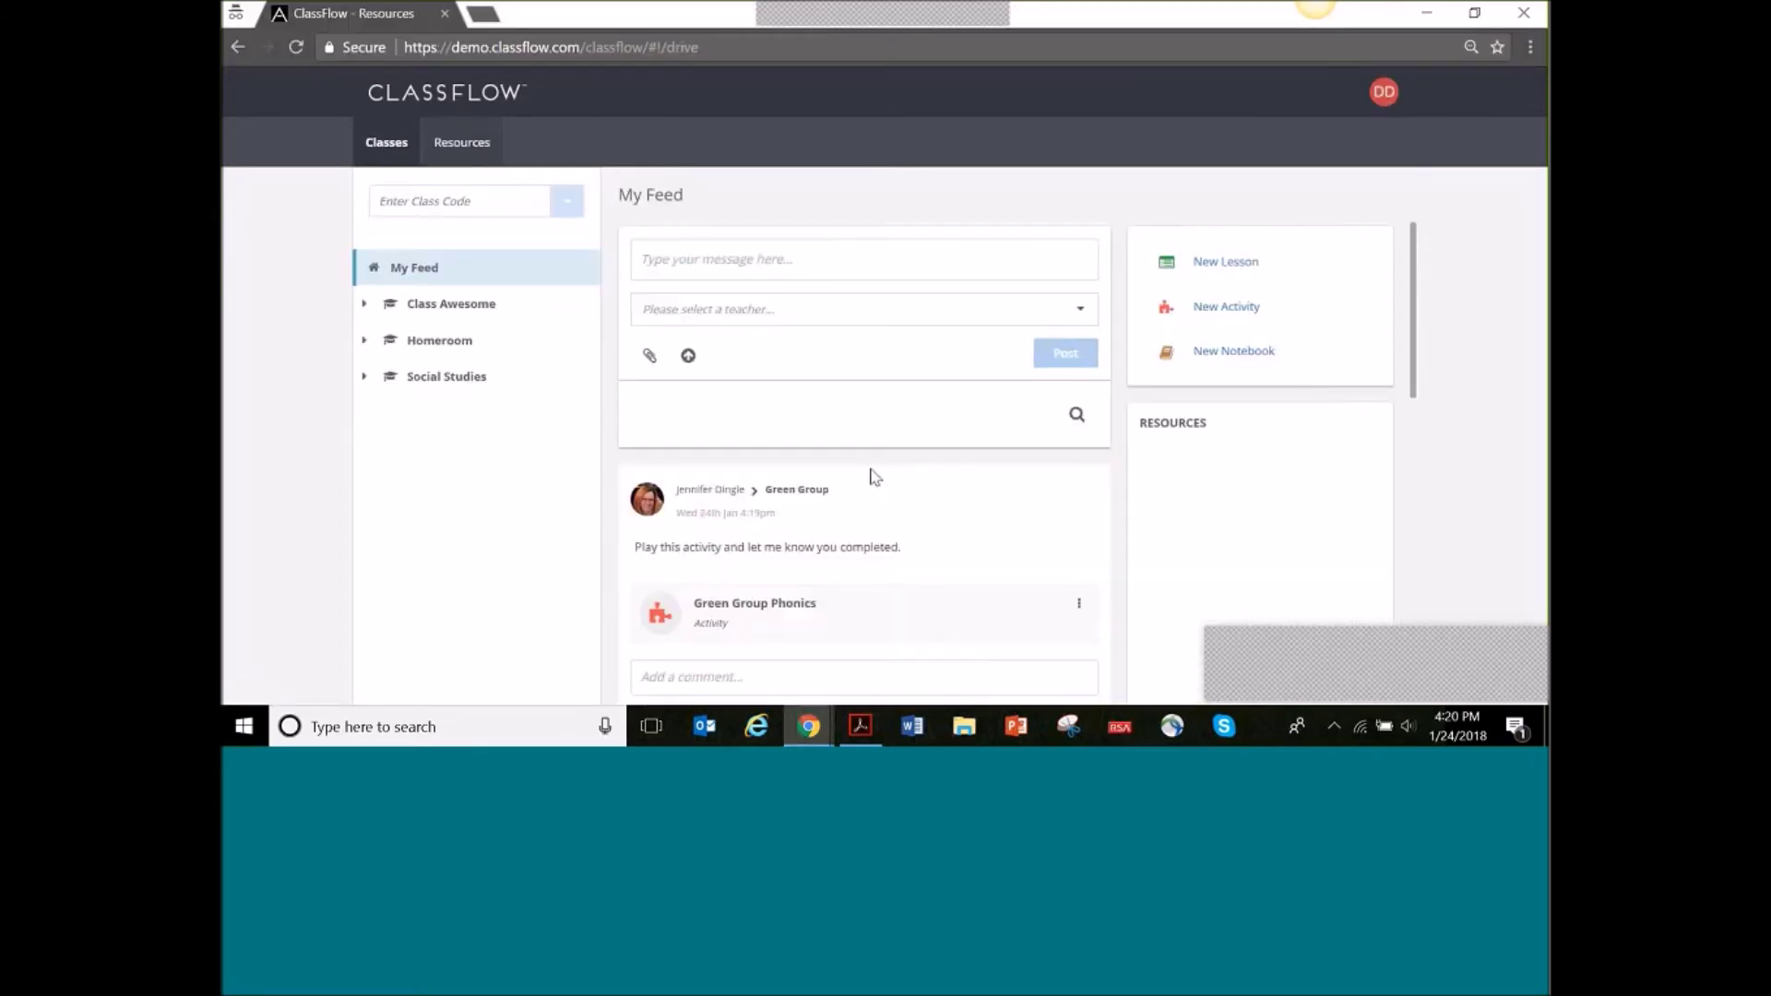
pyautogui.scroll(-2, 801, 433)
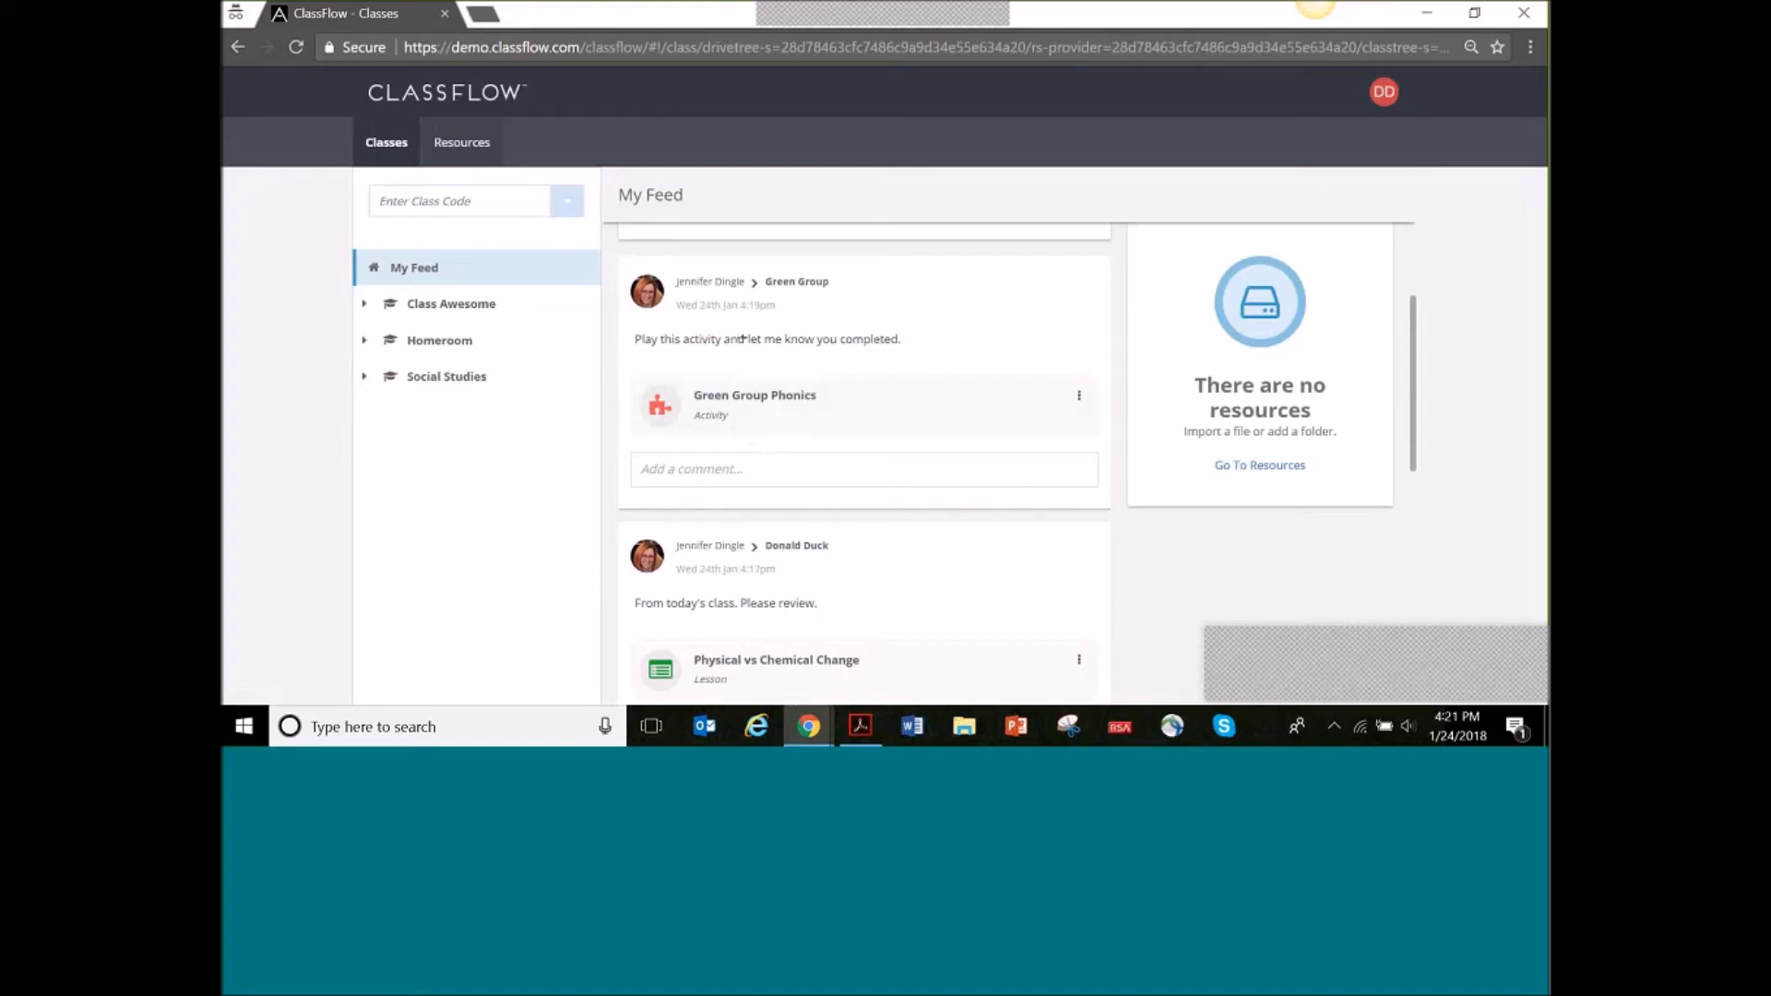
pyautogui.click(782, 410)
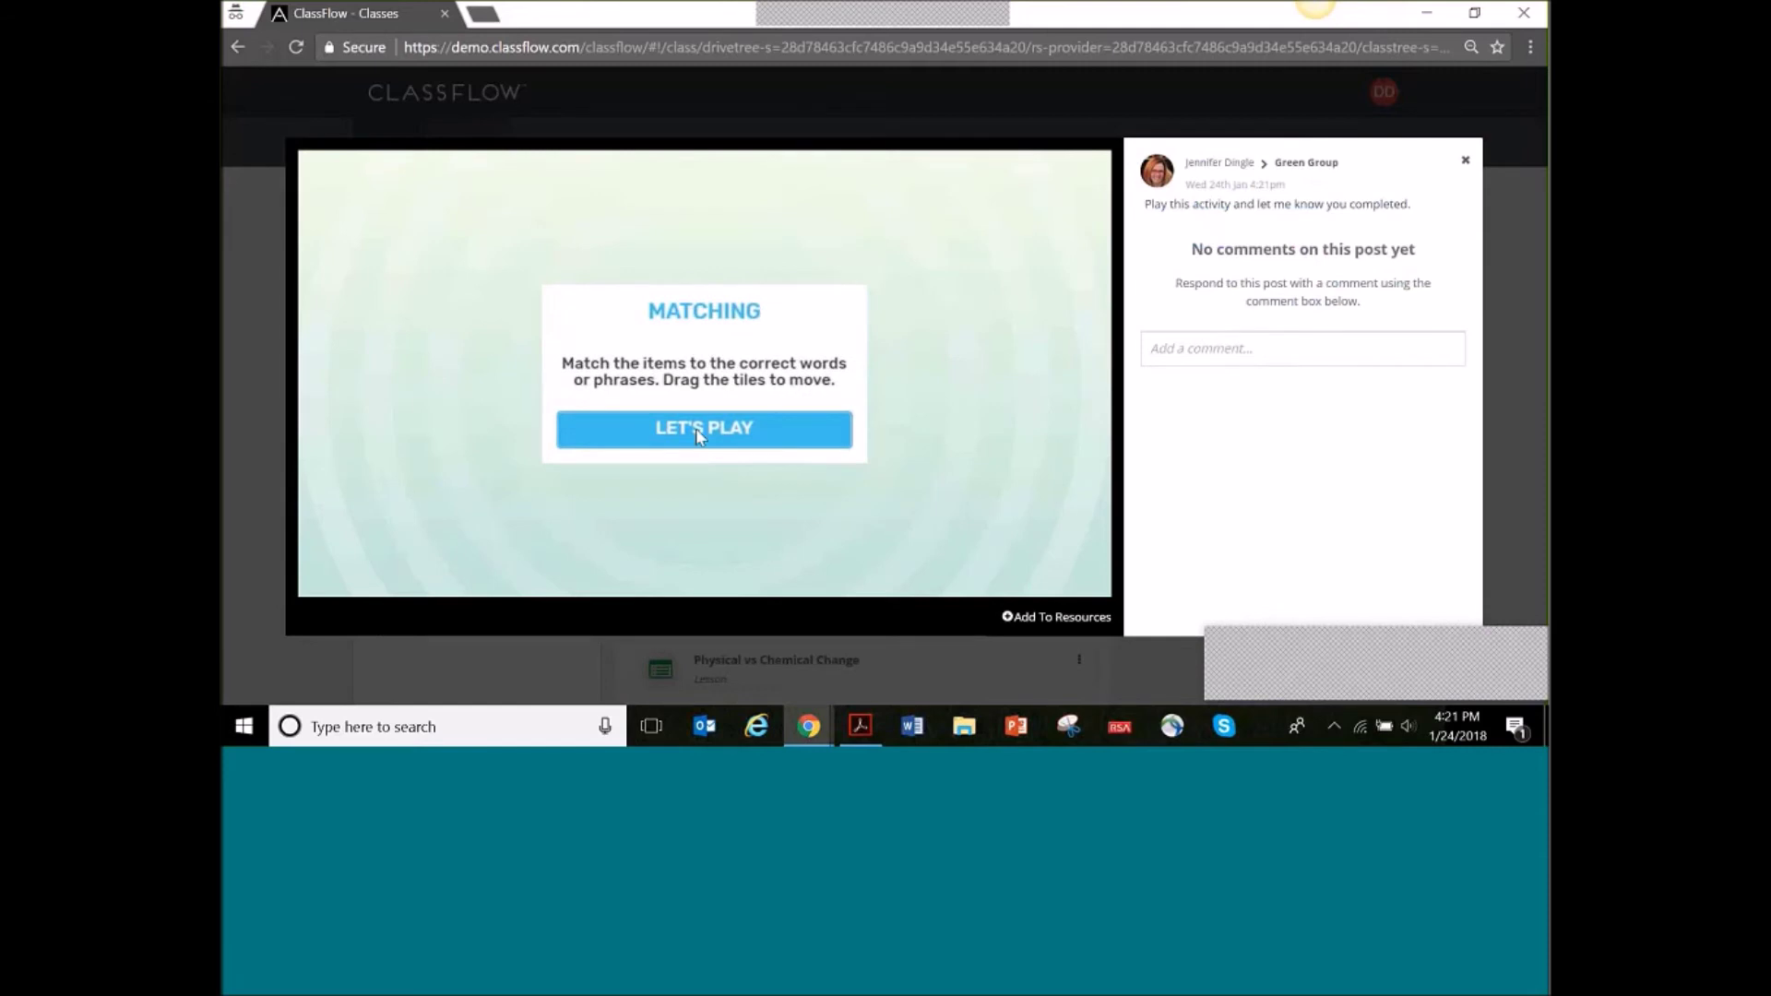
# Play the Phonics matching game, placing the mat, cat, pig and hit tiles by their pictures
pyautogui.click(699, 429)
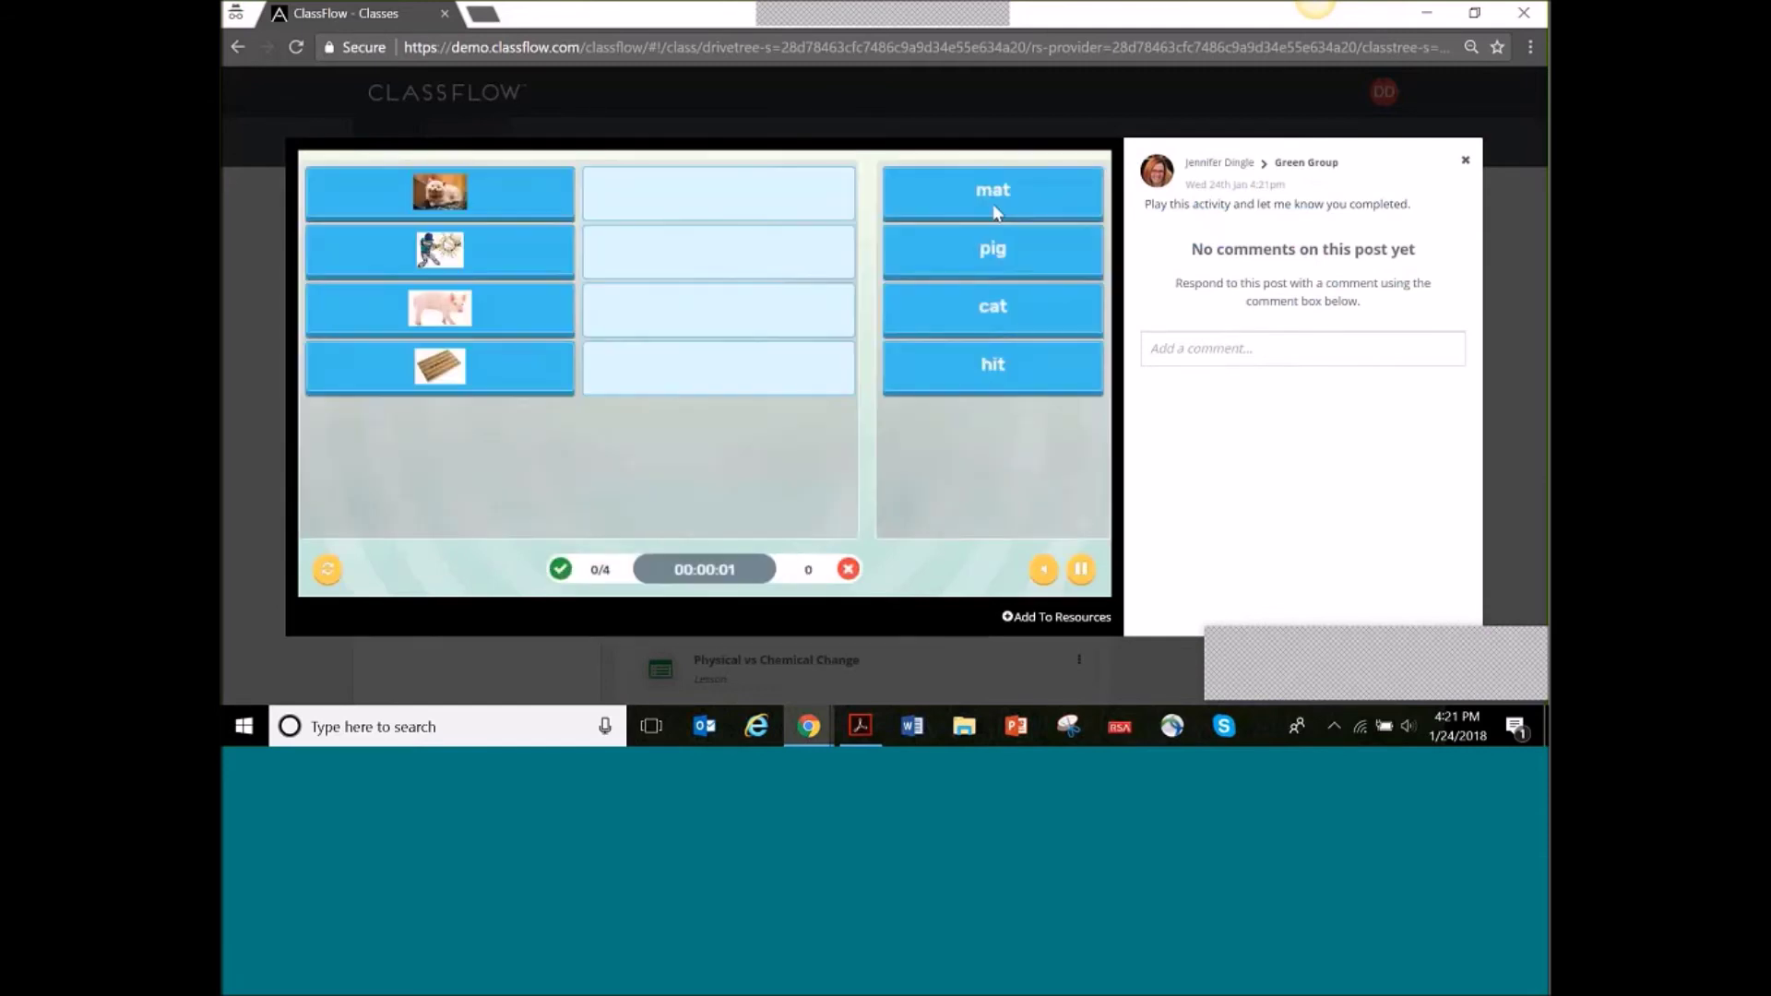
pyautogui.moveTo(994, 190); pyautogui.dragTo(698, 379)
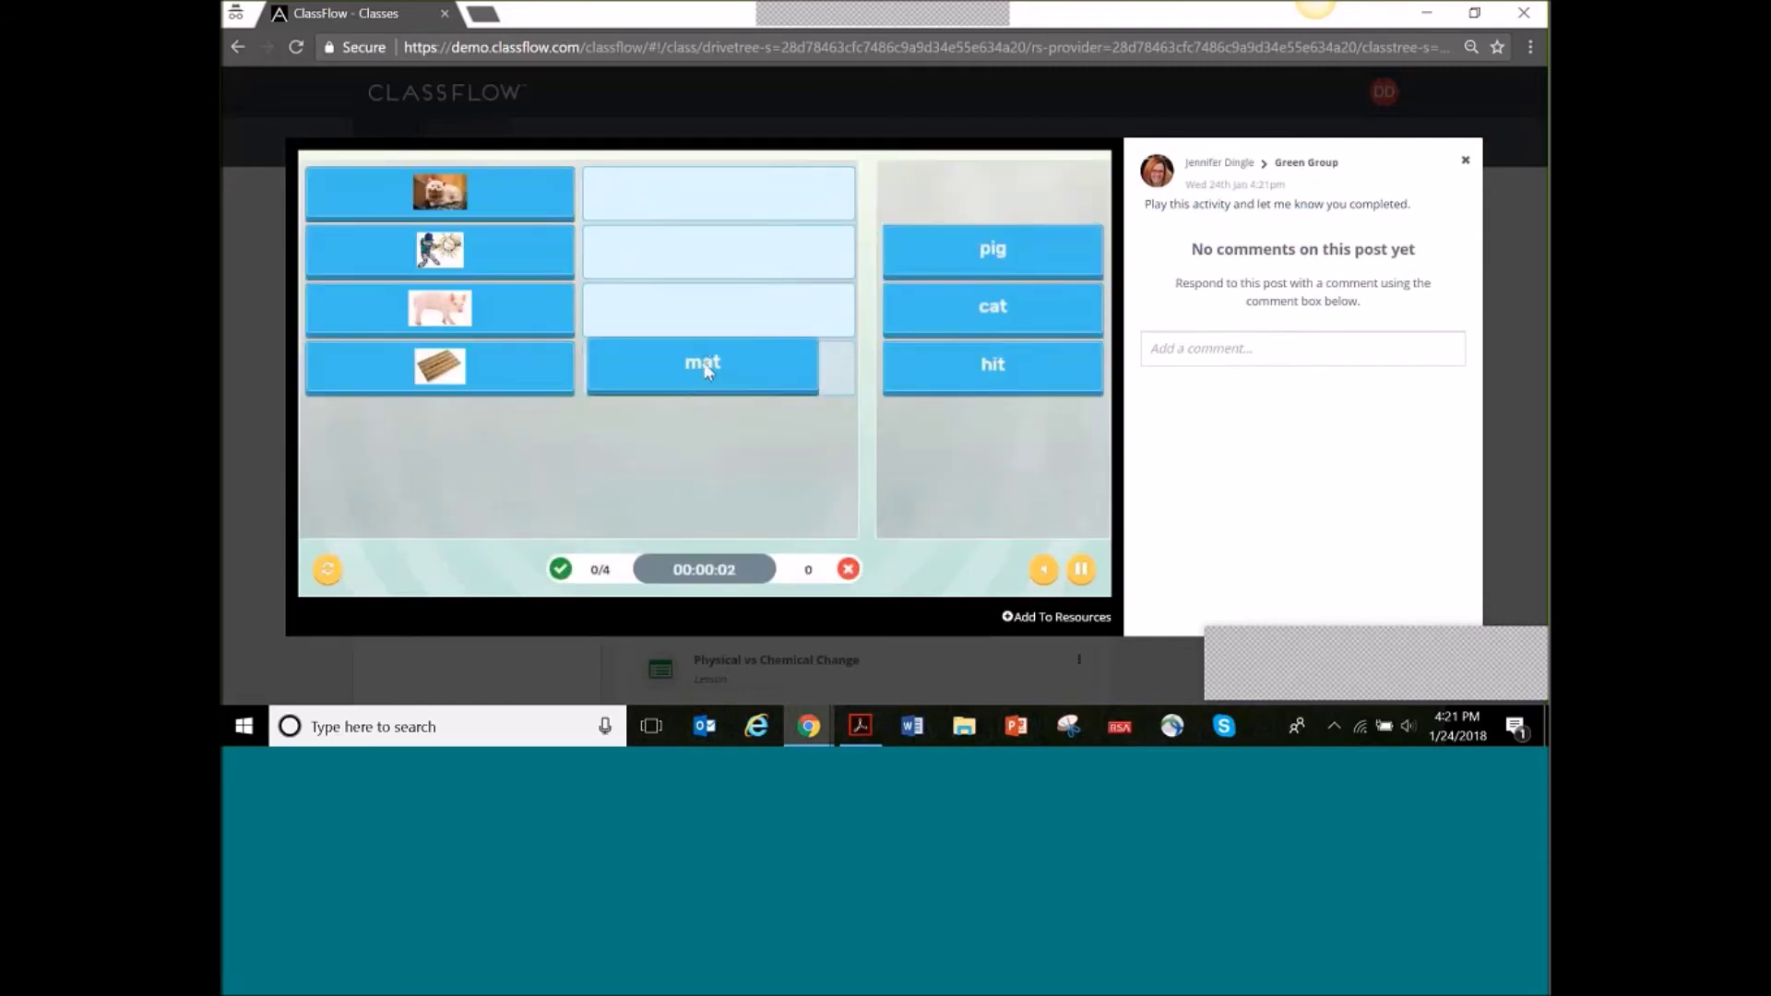
pyautogui.moveTo(992, 249); pyautogui.dragTo(733, 257)
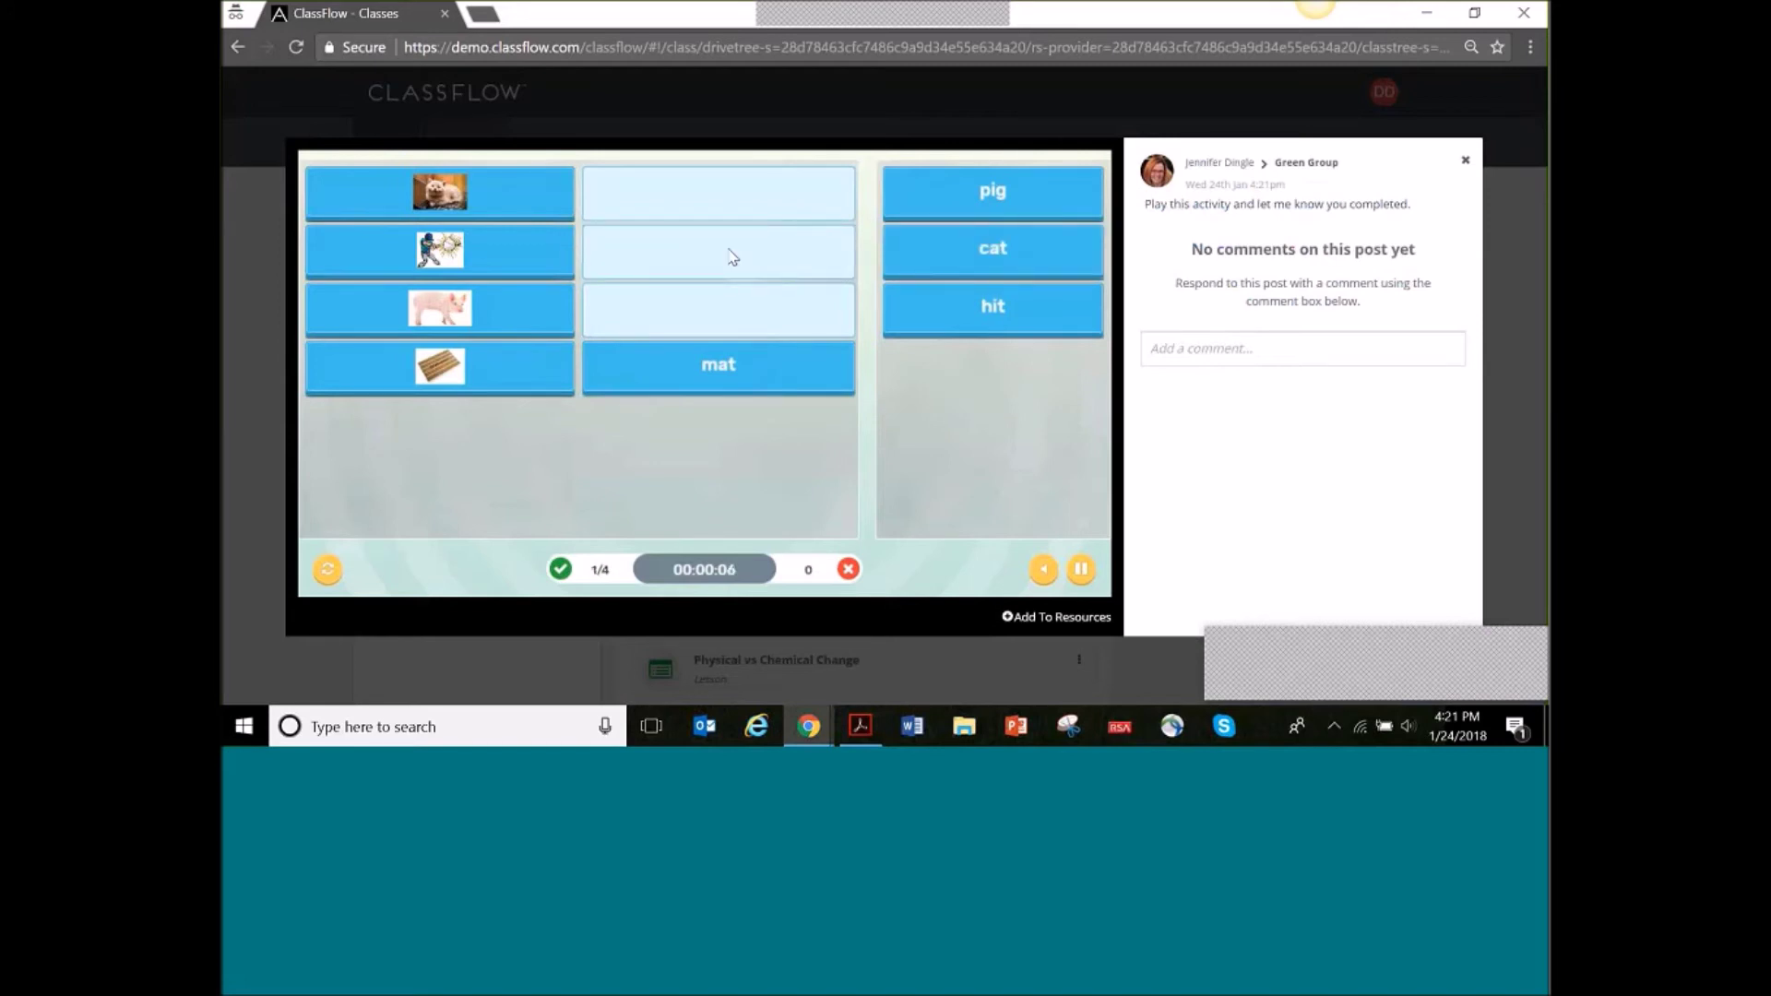
pyautogui.moveTo(983, 263); pyautogui.dragTo(718, 198)
pyautogui.moveTo(992, 196); pyautogui.dragTo(701, 332)
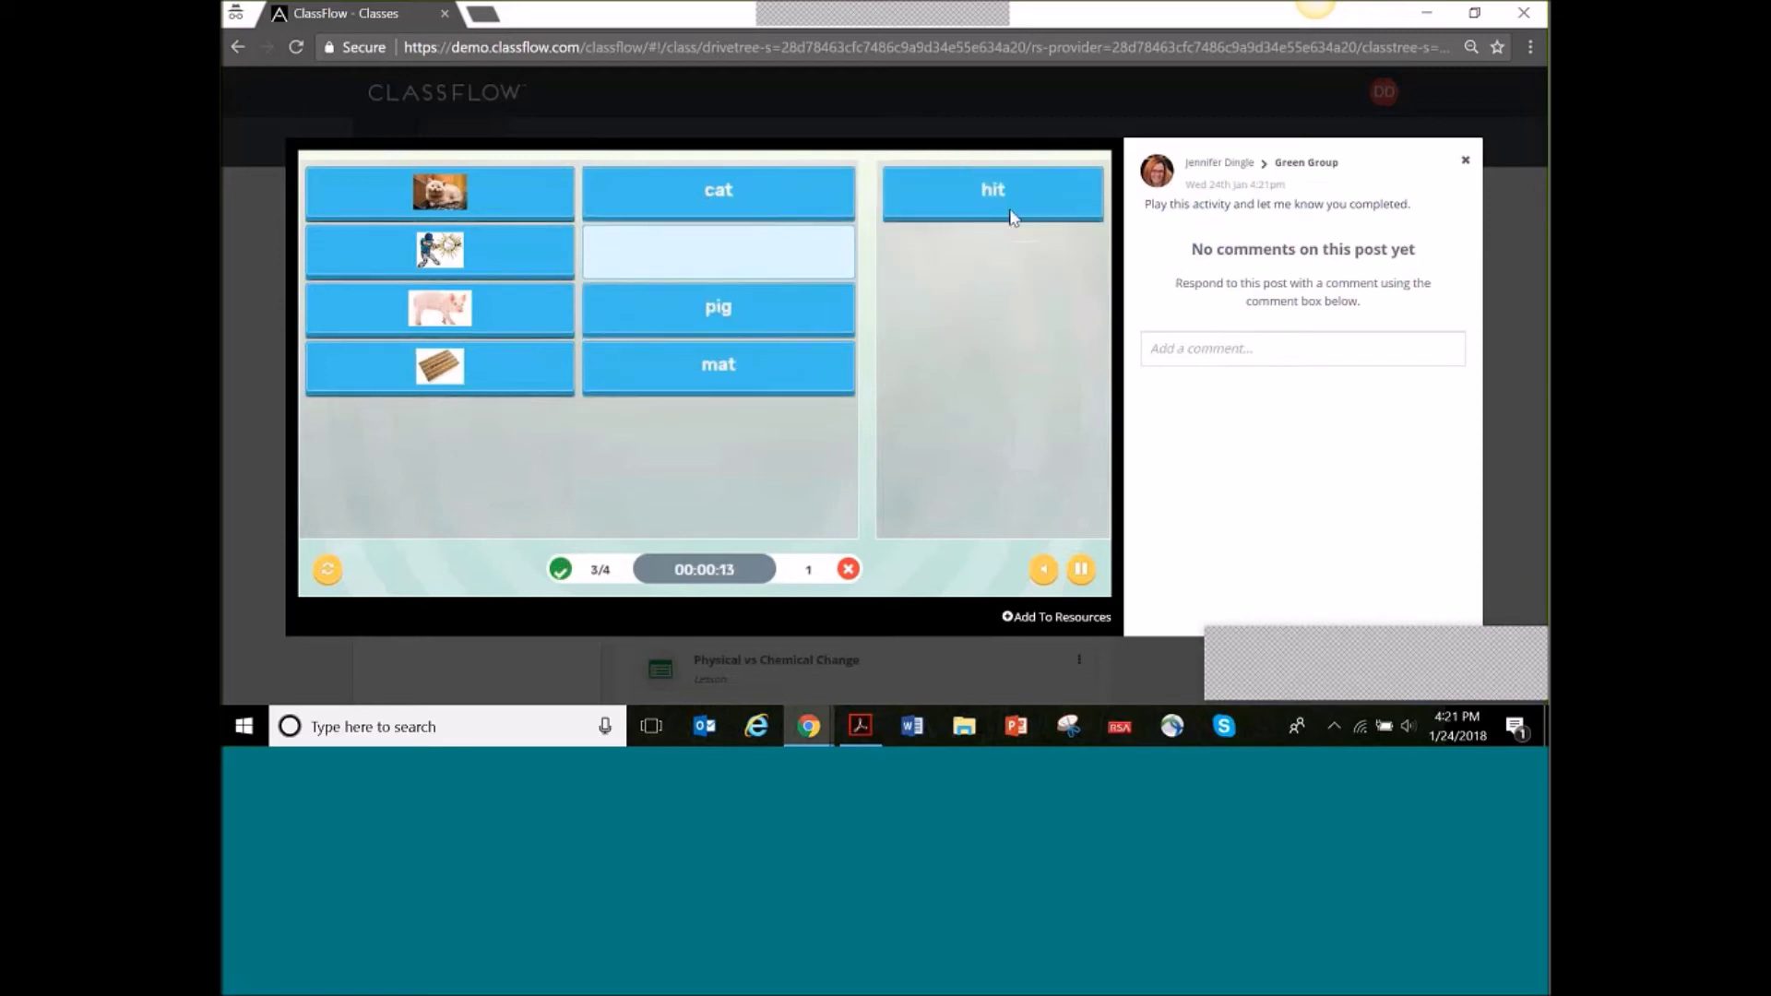
pyautogui.moveTo(1010, 226); pyautogui.dragTo(708, 283)
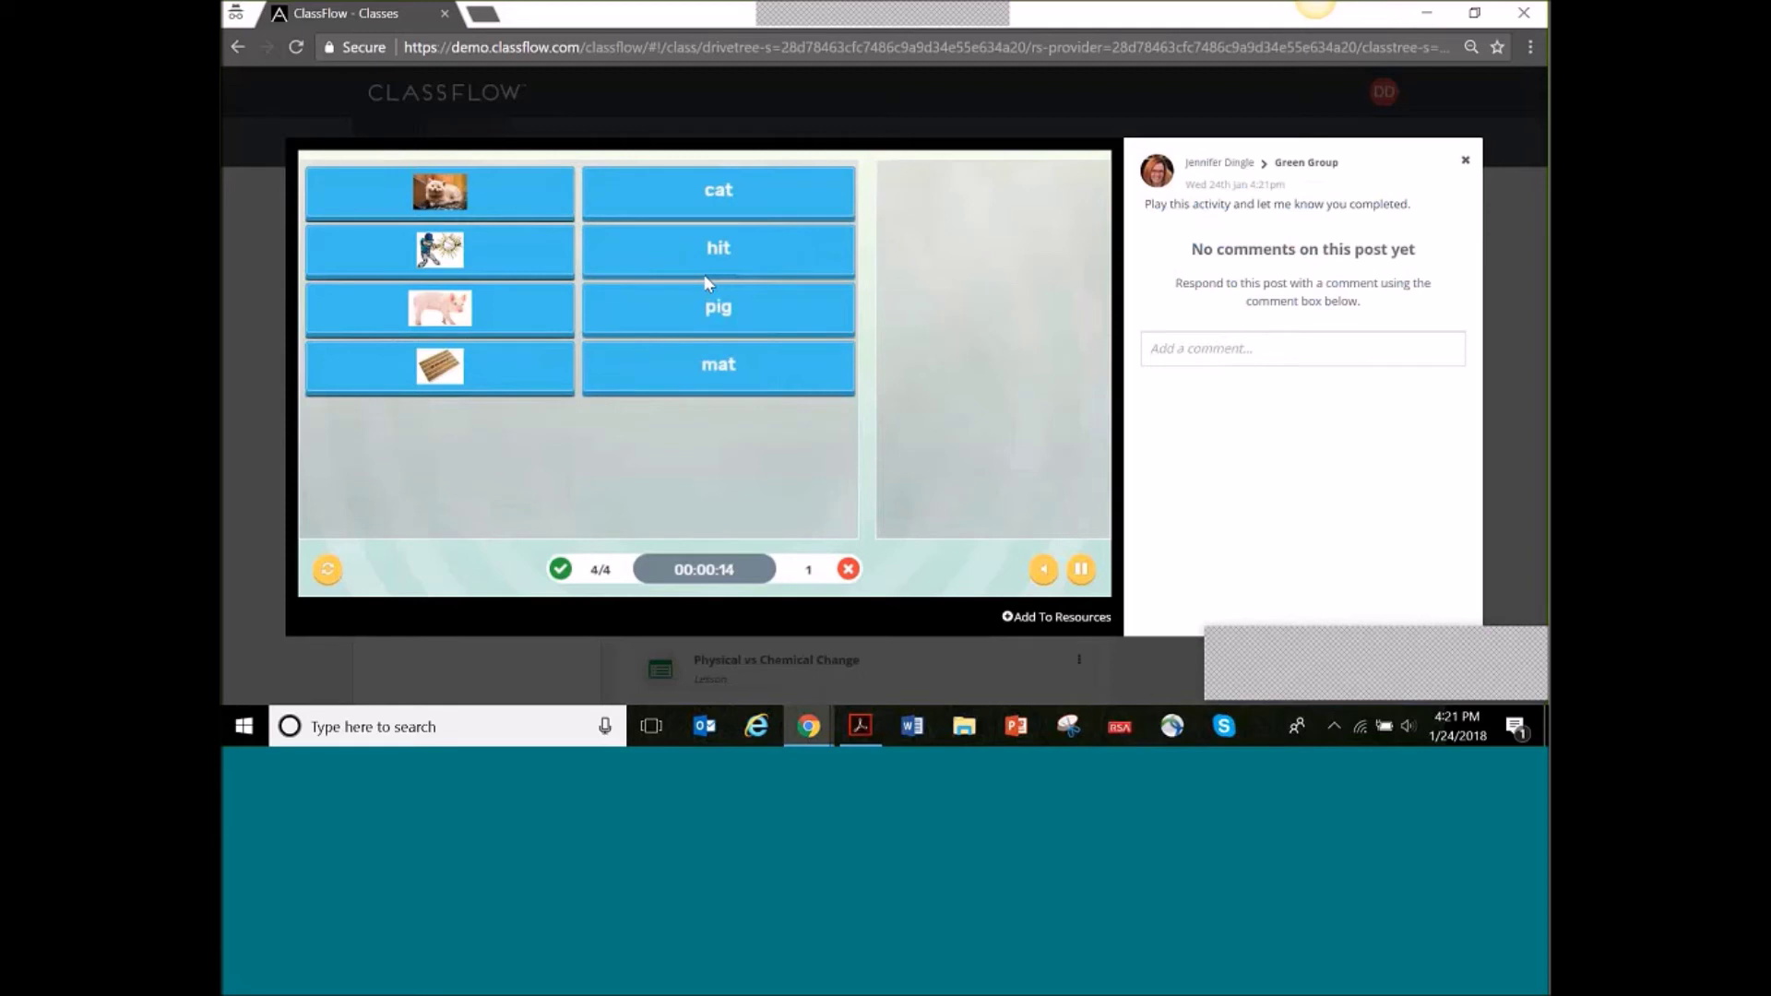
# Comment 'I got one wrong.' on the post and close the finished activity
pyautogui.click(1221, 350)
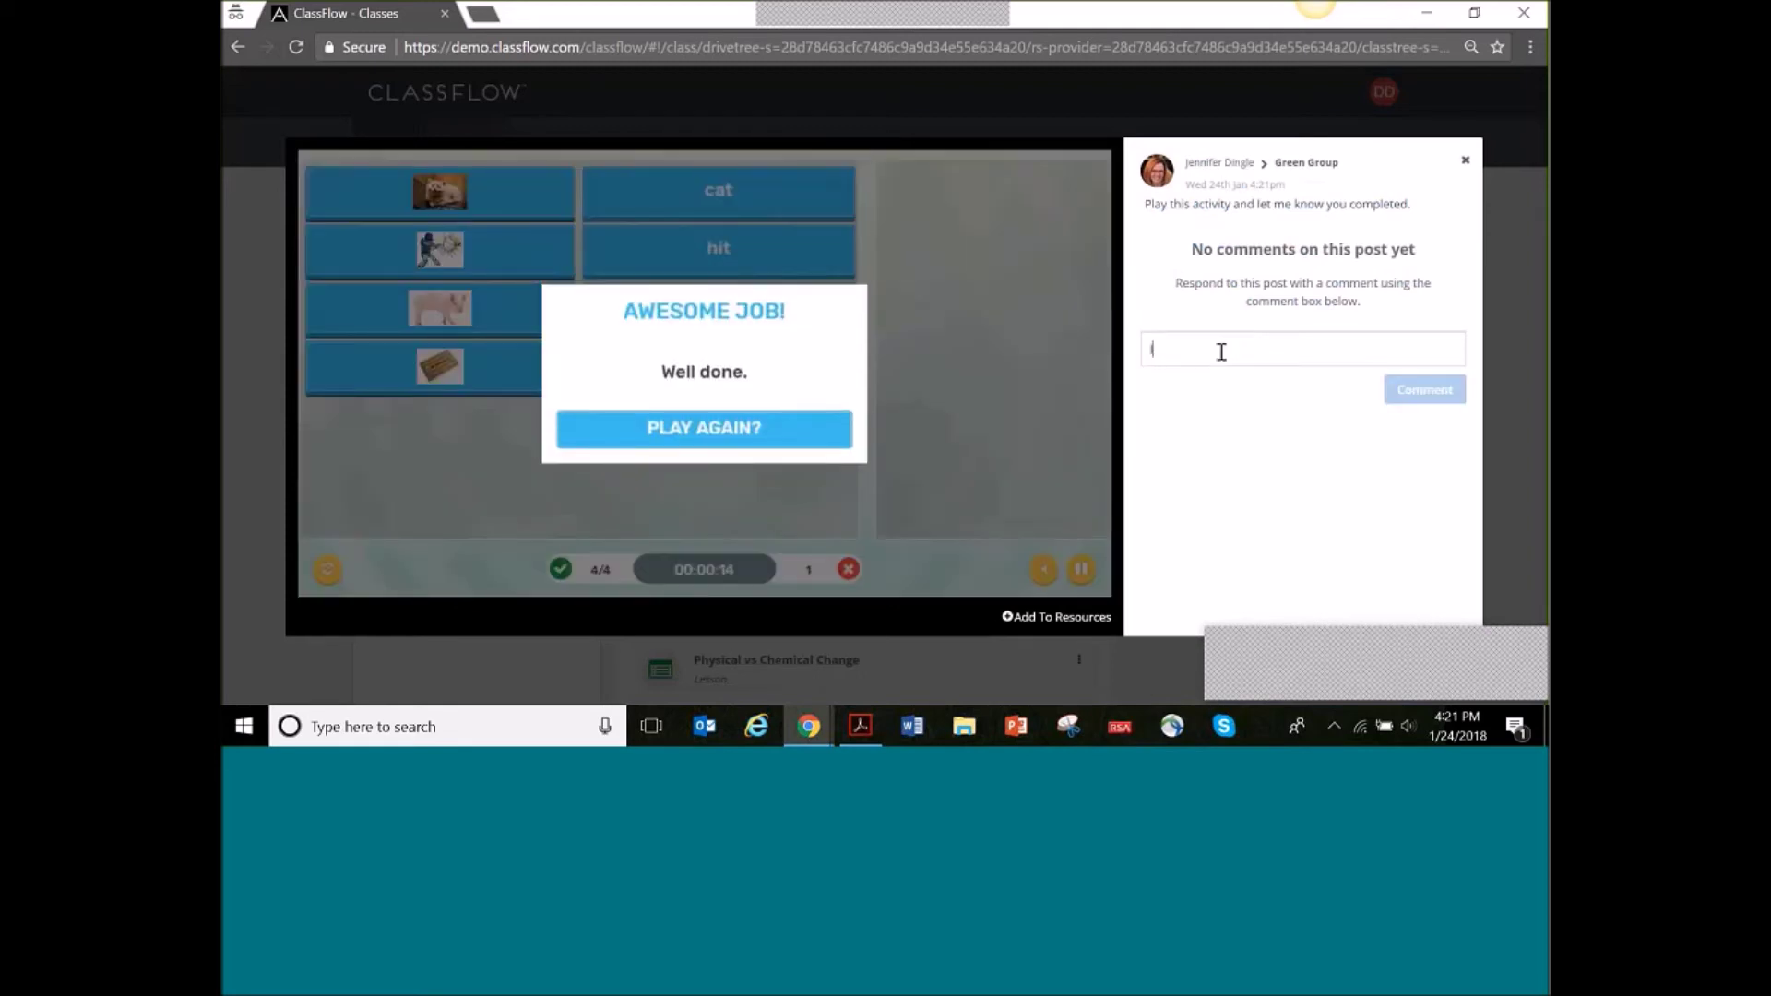
pyautogui.write('I got one ')
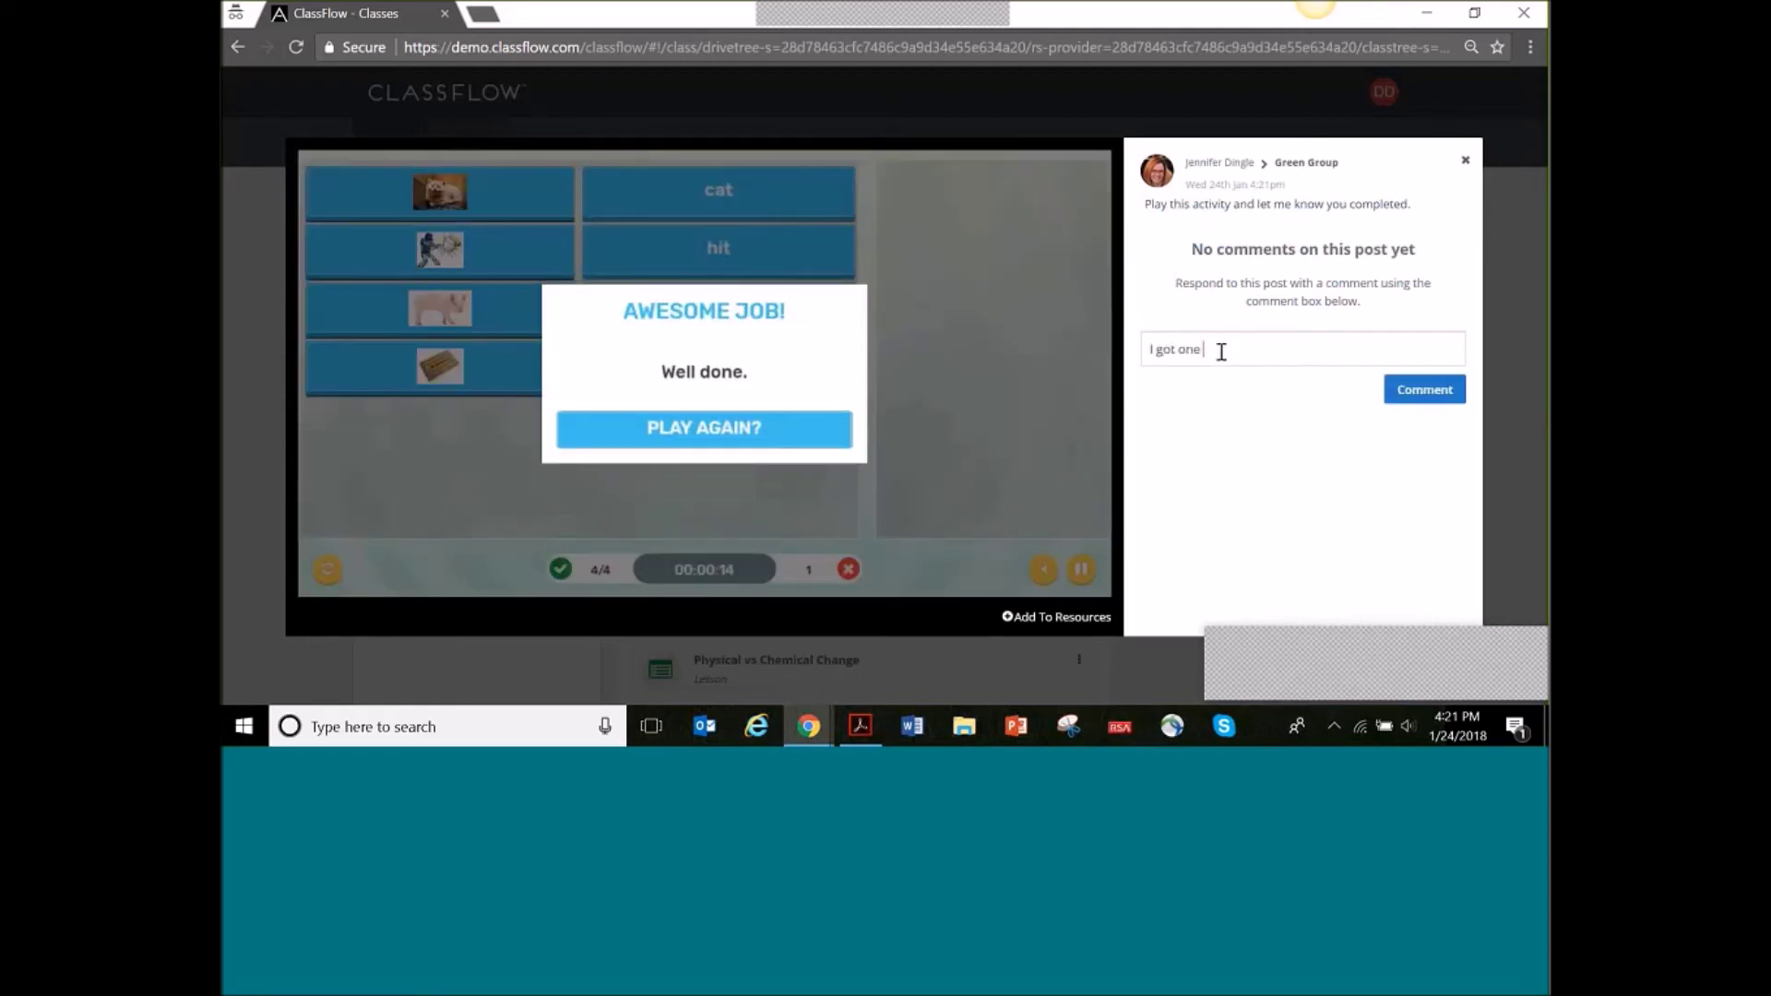
pyautogui.write('wrong.')
pyautogui.press('Return')
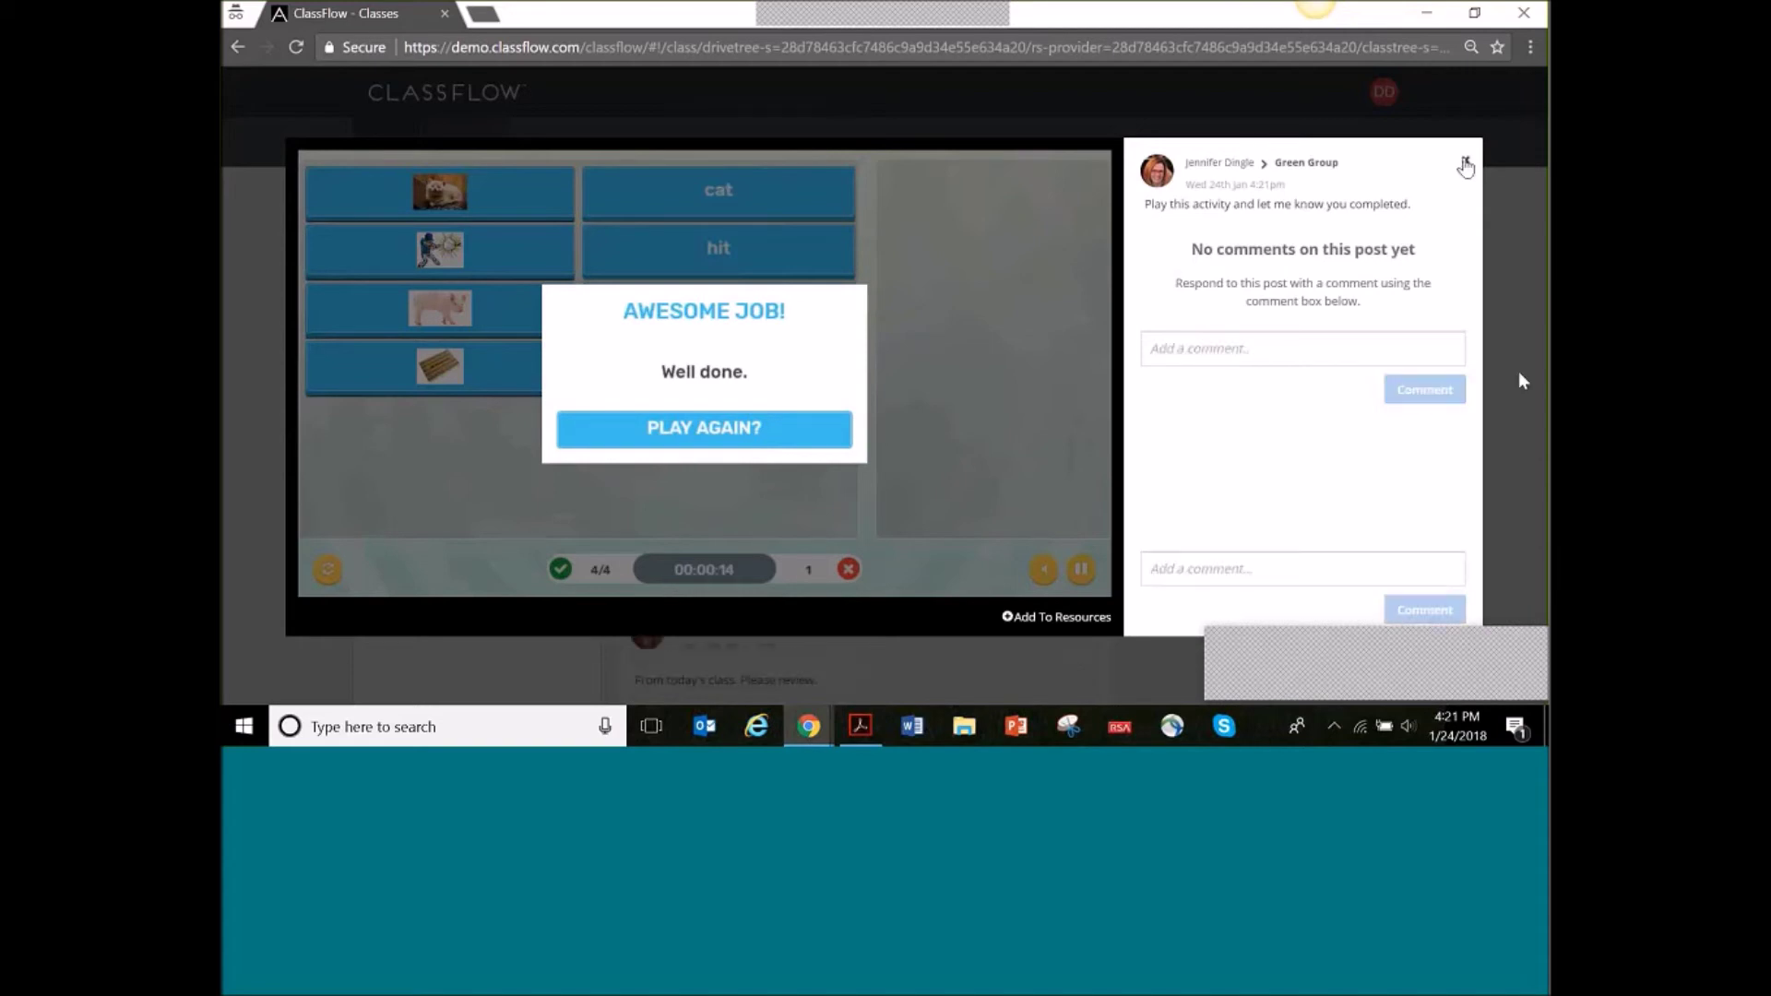
pyautogui.click(1522, 380)
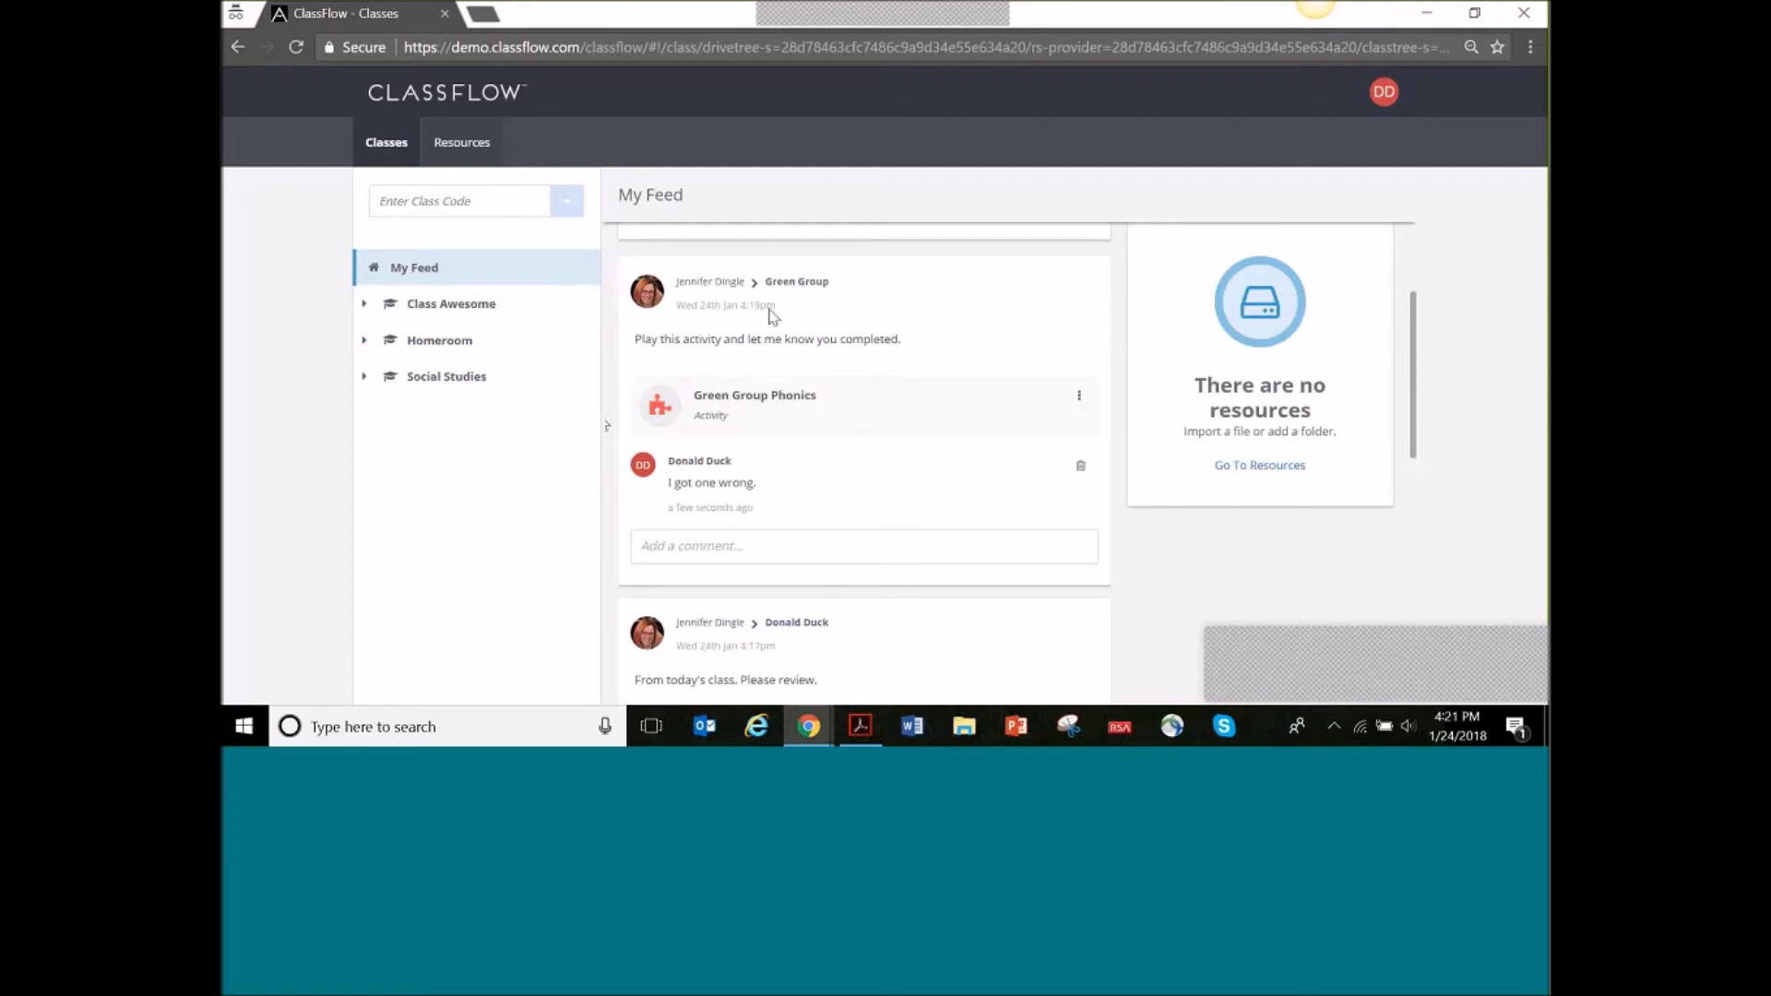
# Switch to the teacher's ClassFlow window and go to its Home page, then Resources
pyautogui.moveTo(807, 735)
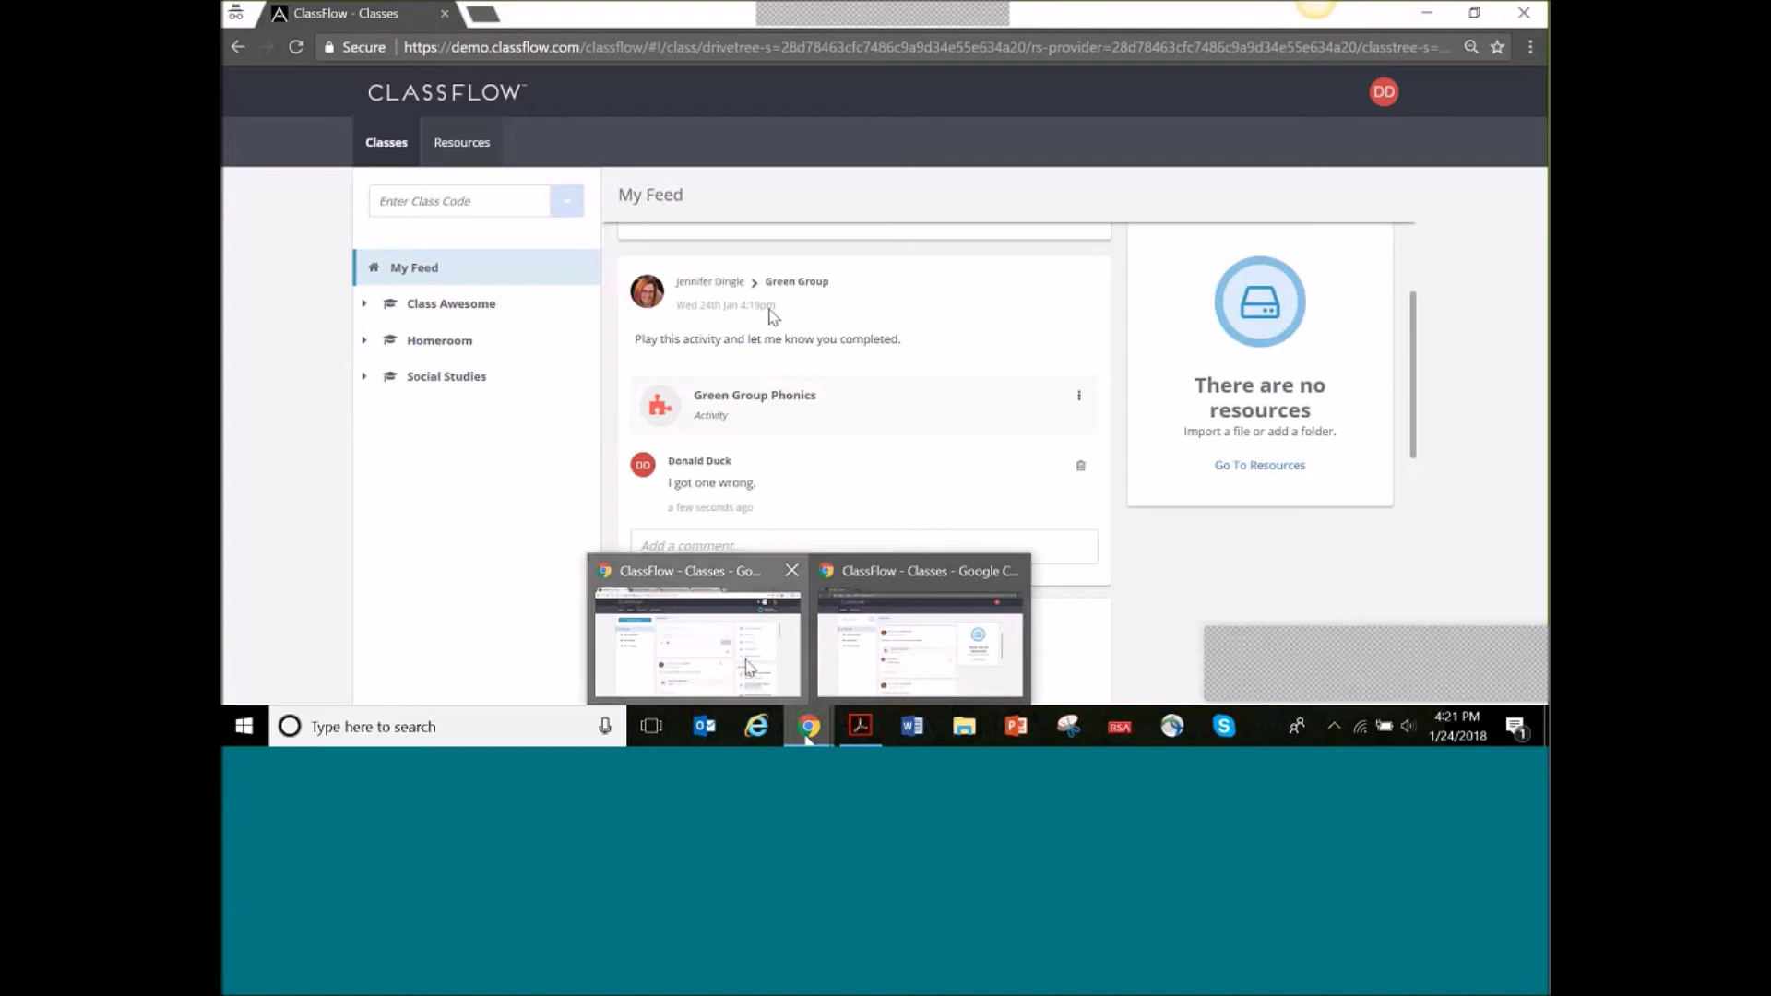
pyautogui.click(698, 643)
pyautogui.click(383, 143)
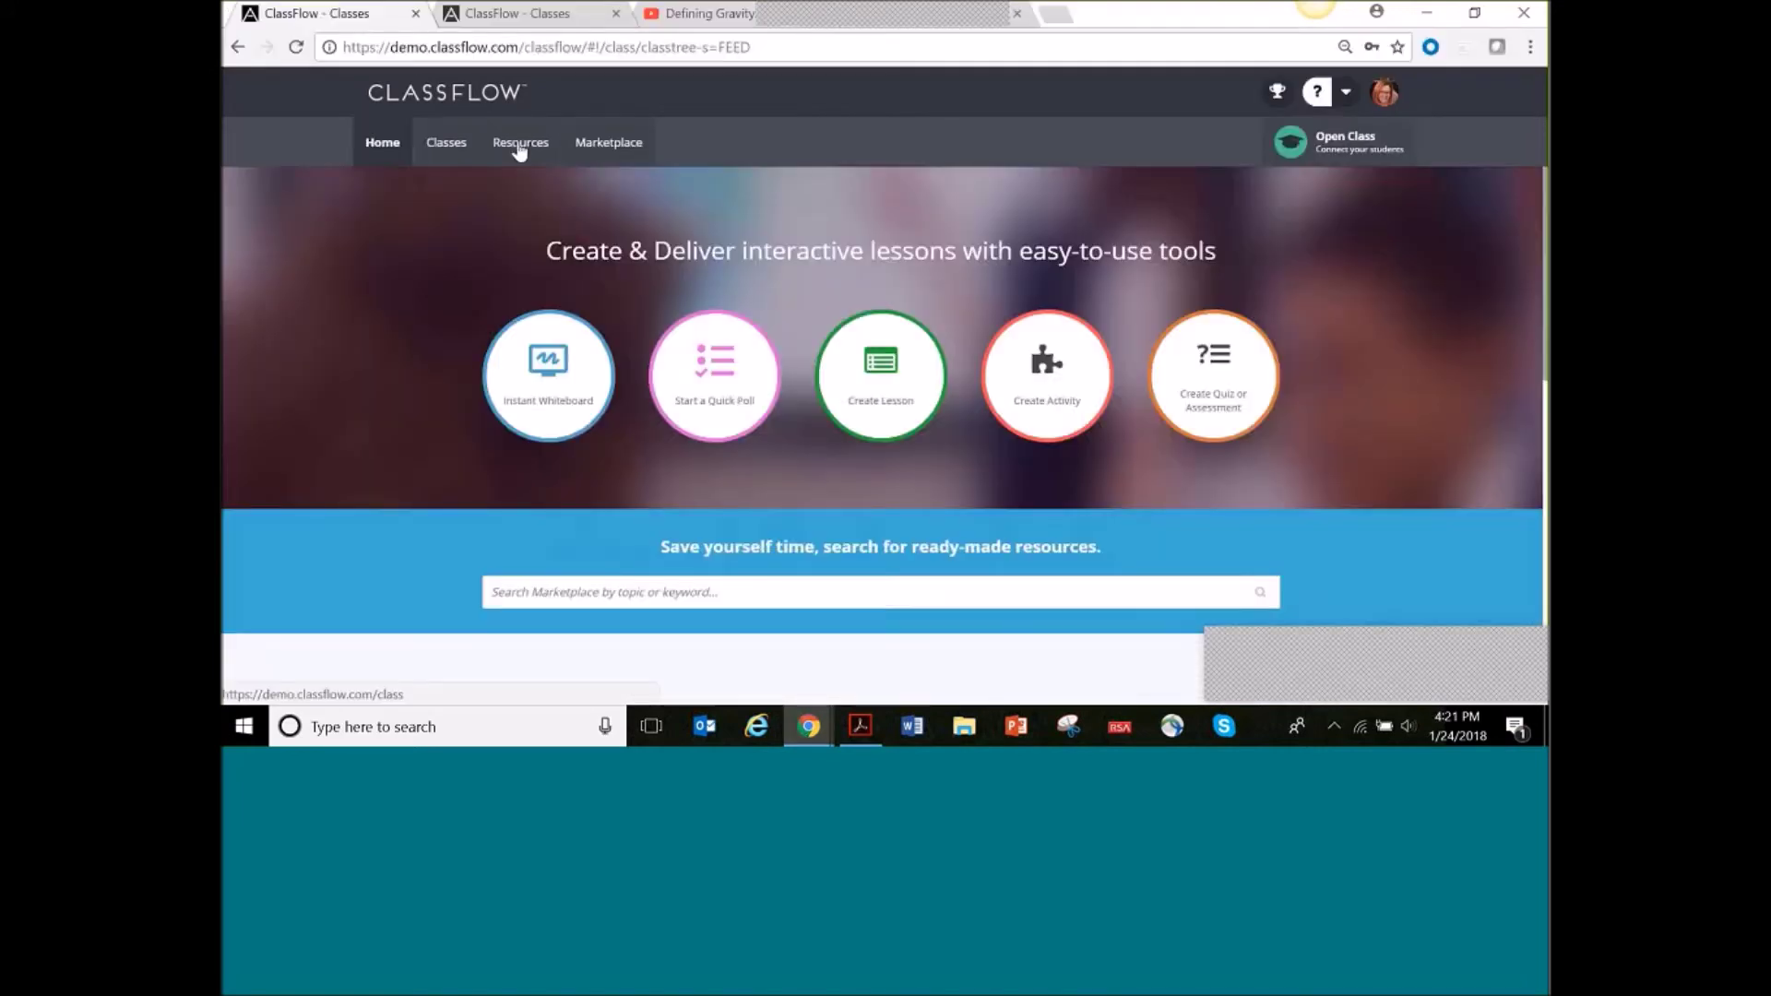
pyautogui.click(519, 148)
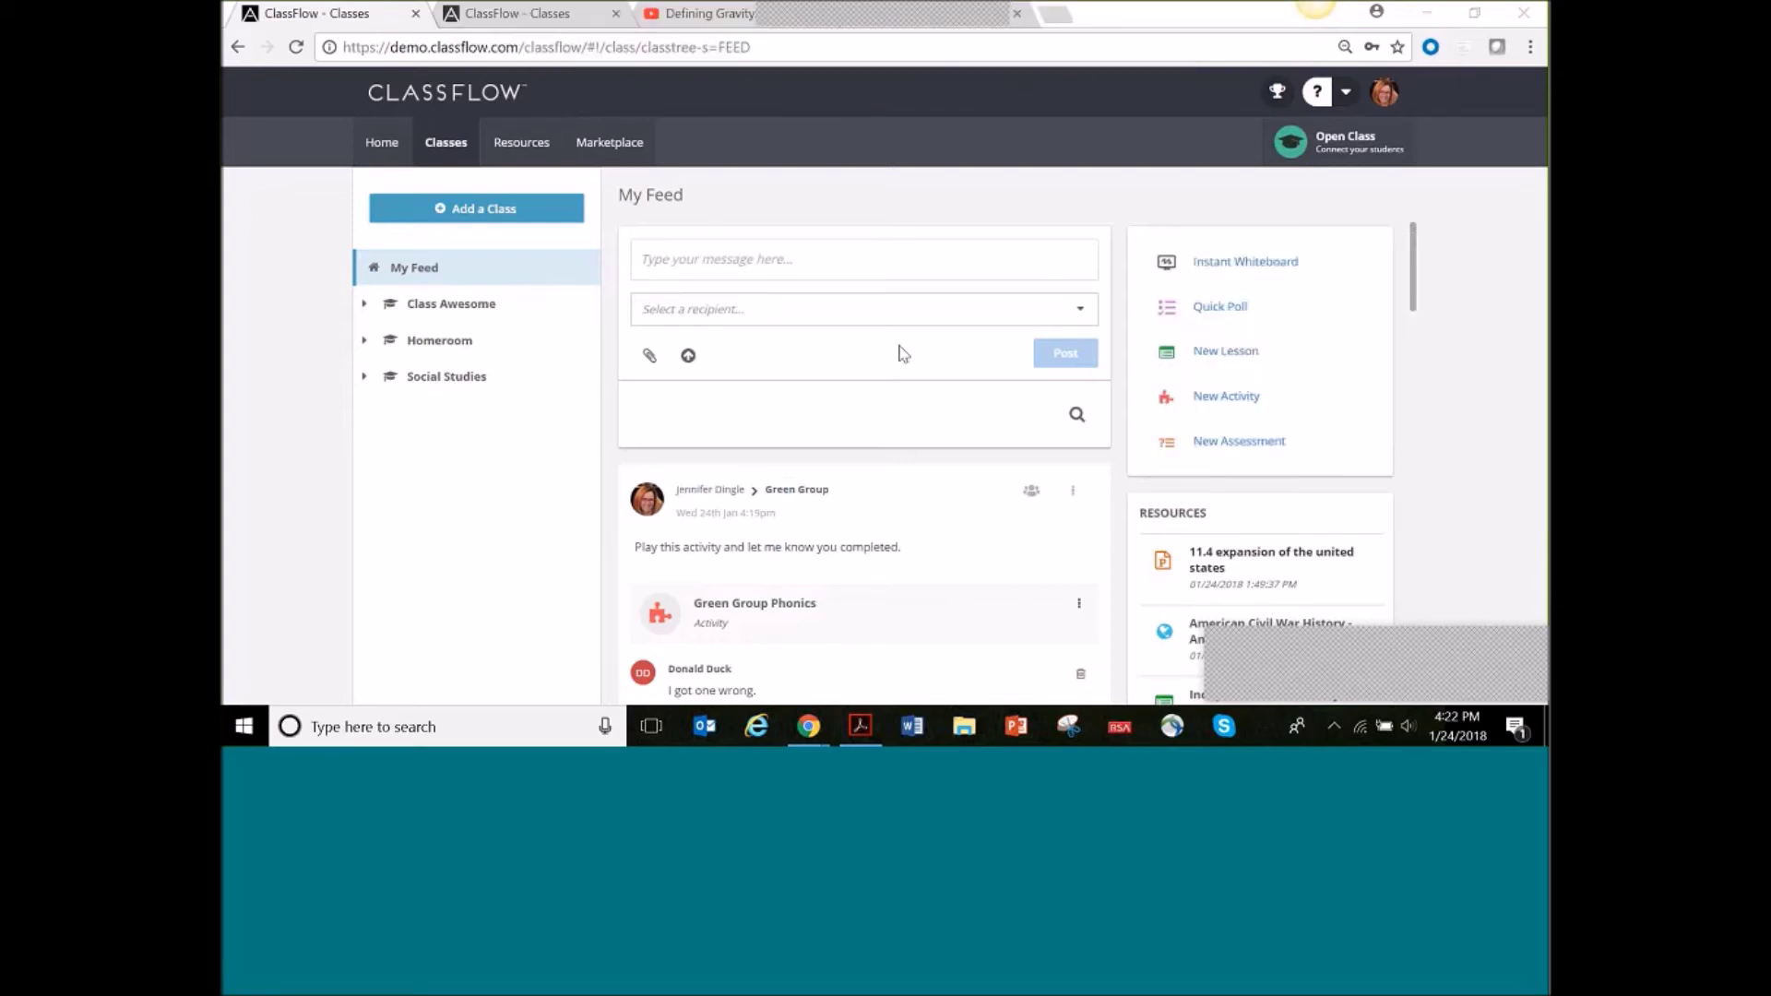
# Write a new feed post reading 'Please review the attached documents.'
pyautogui.click(731, 262)
pyautogui.write('Please review the attca')
pyautogui.press('BackSpace')
pyautogui.press('BackSpace')
pyautogui.write('ached docuem')
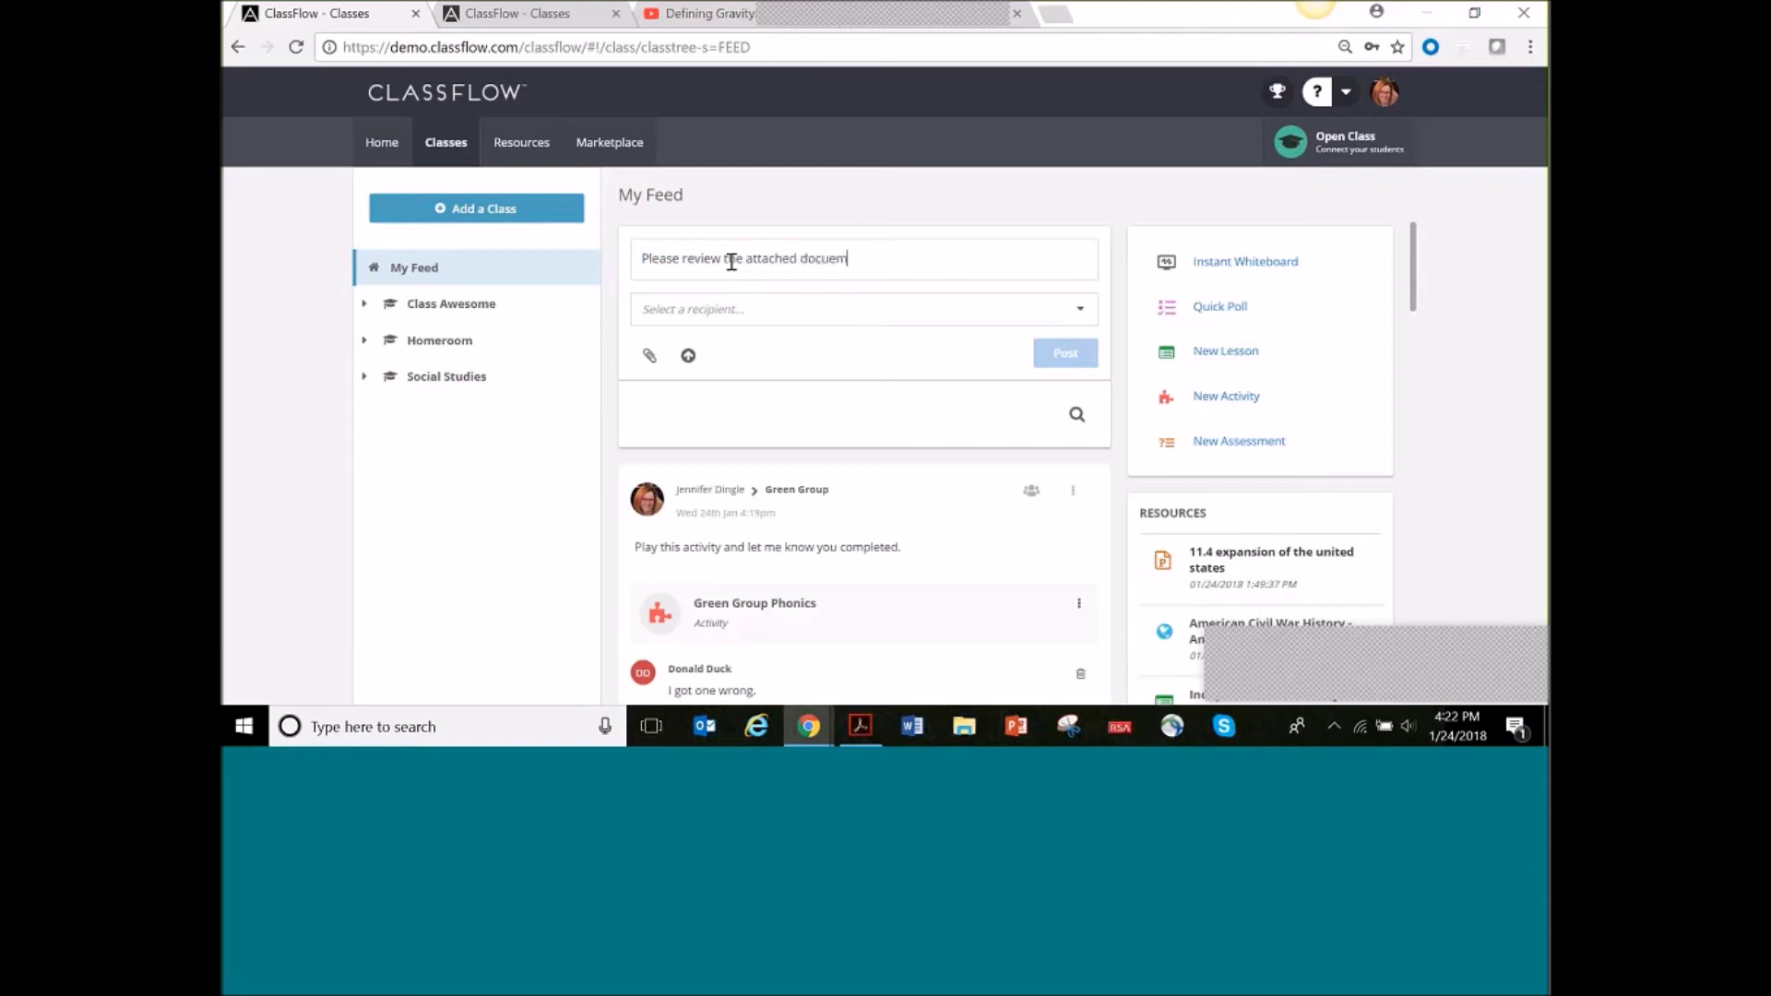
pyautogui.press('BackSpace')
pyautogui.press('BackSpace')
pyautogui.write('ments.')
# Address the post to Class Awesome and bring up the attachment chooser
pyautogui.click(711, 310)
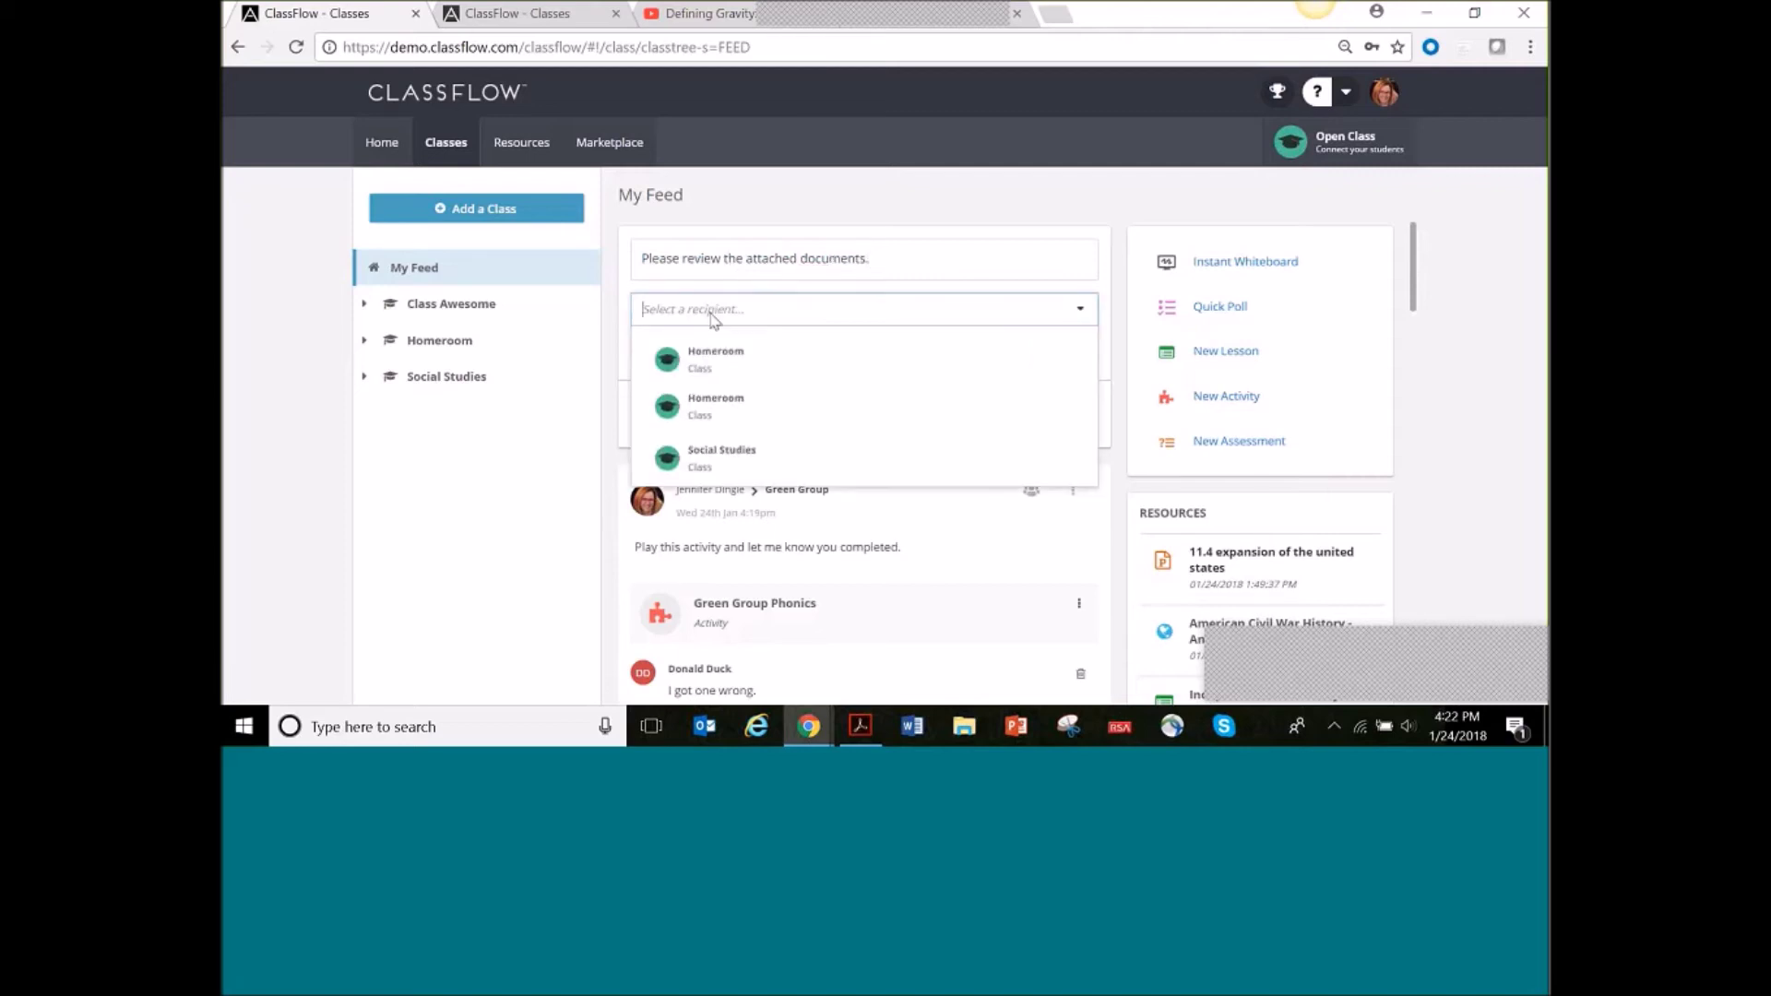
pyautogui.click(743, 359)
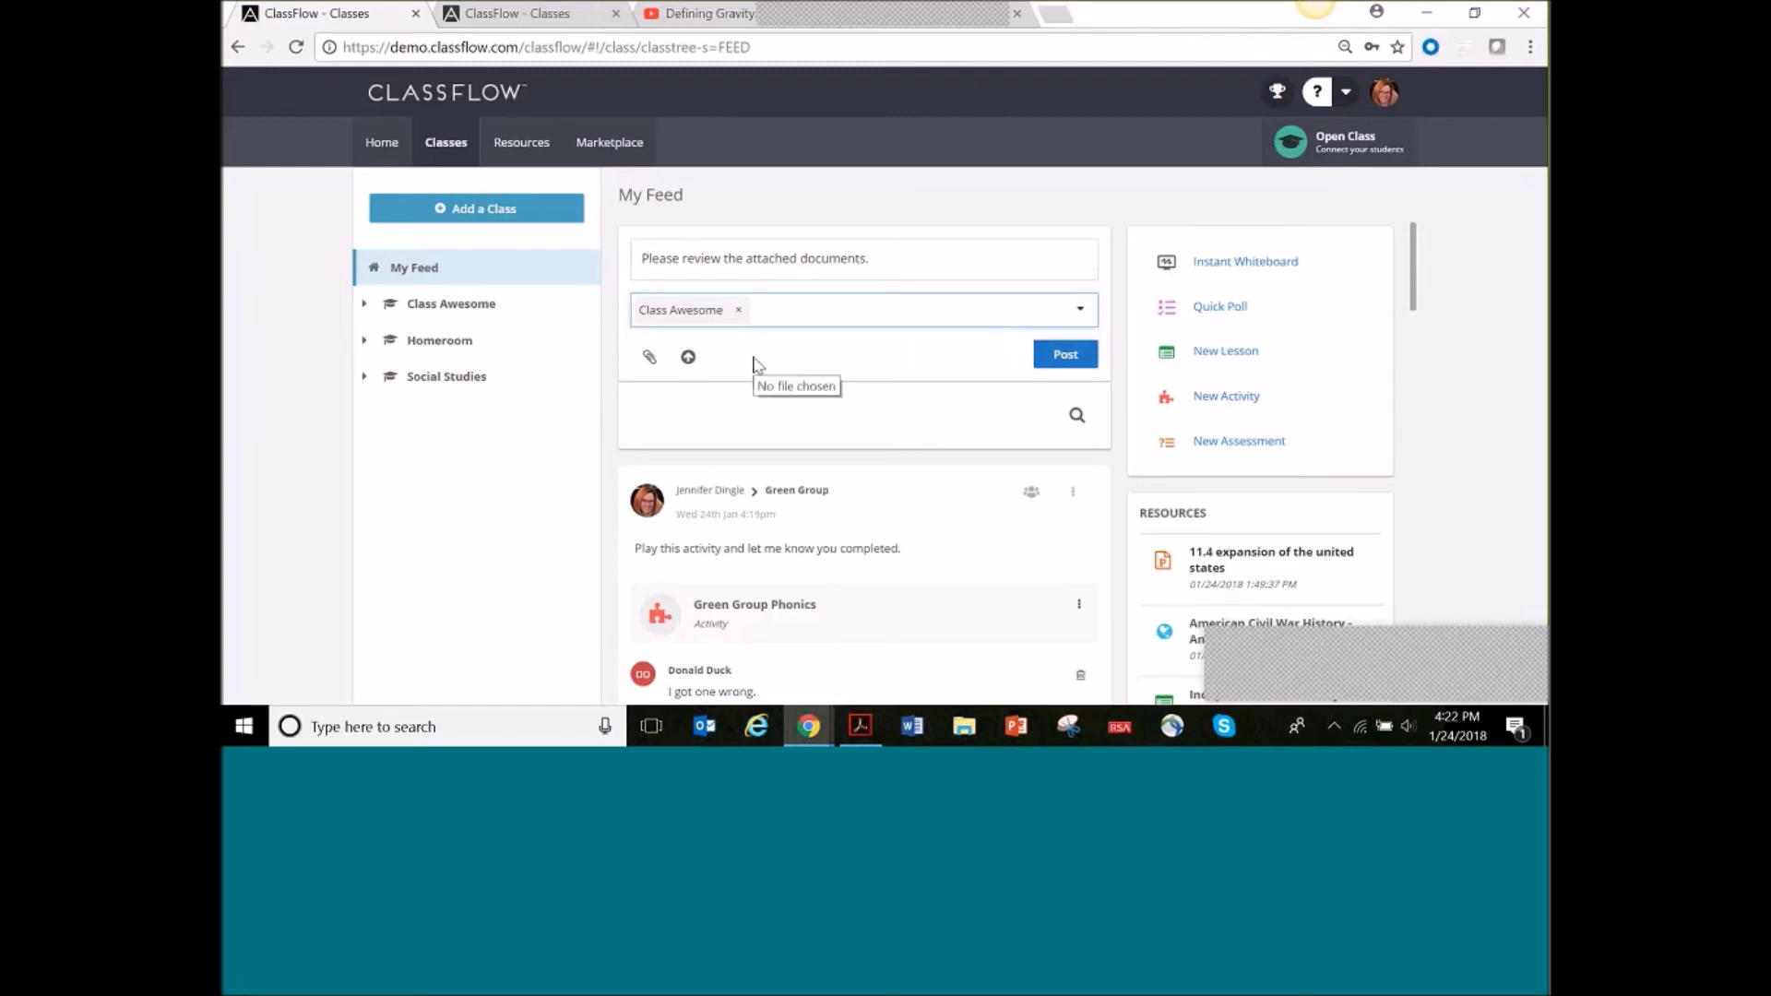
pyautogui.click(649, 360)
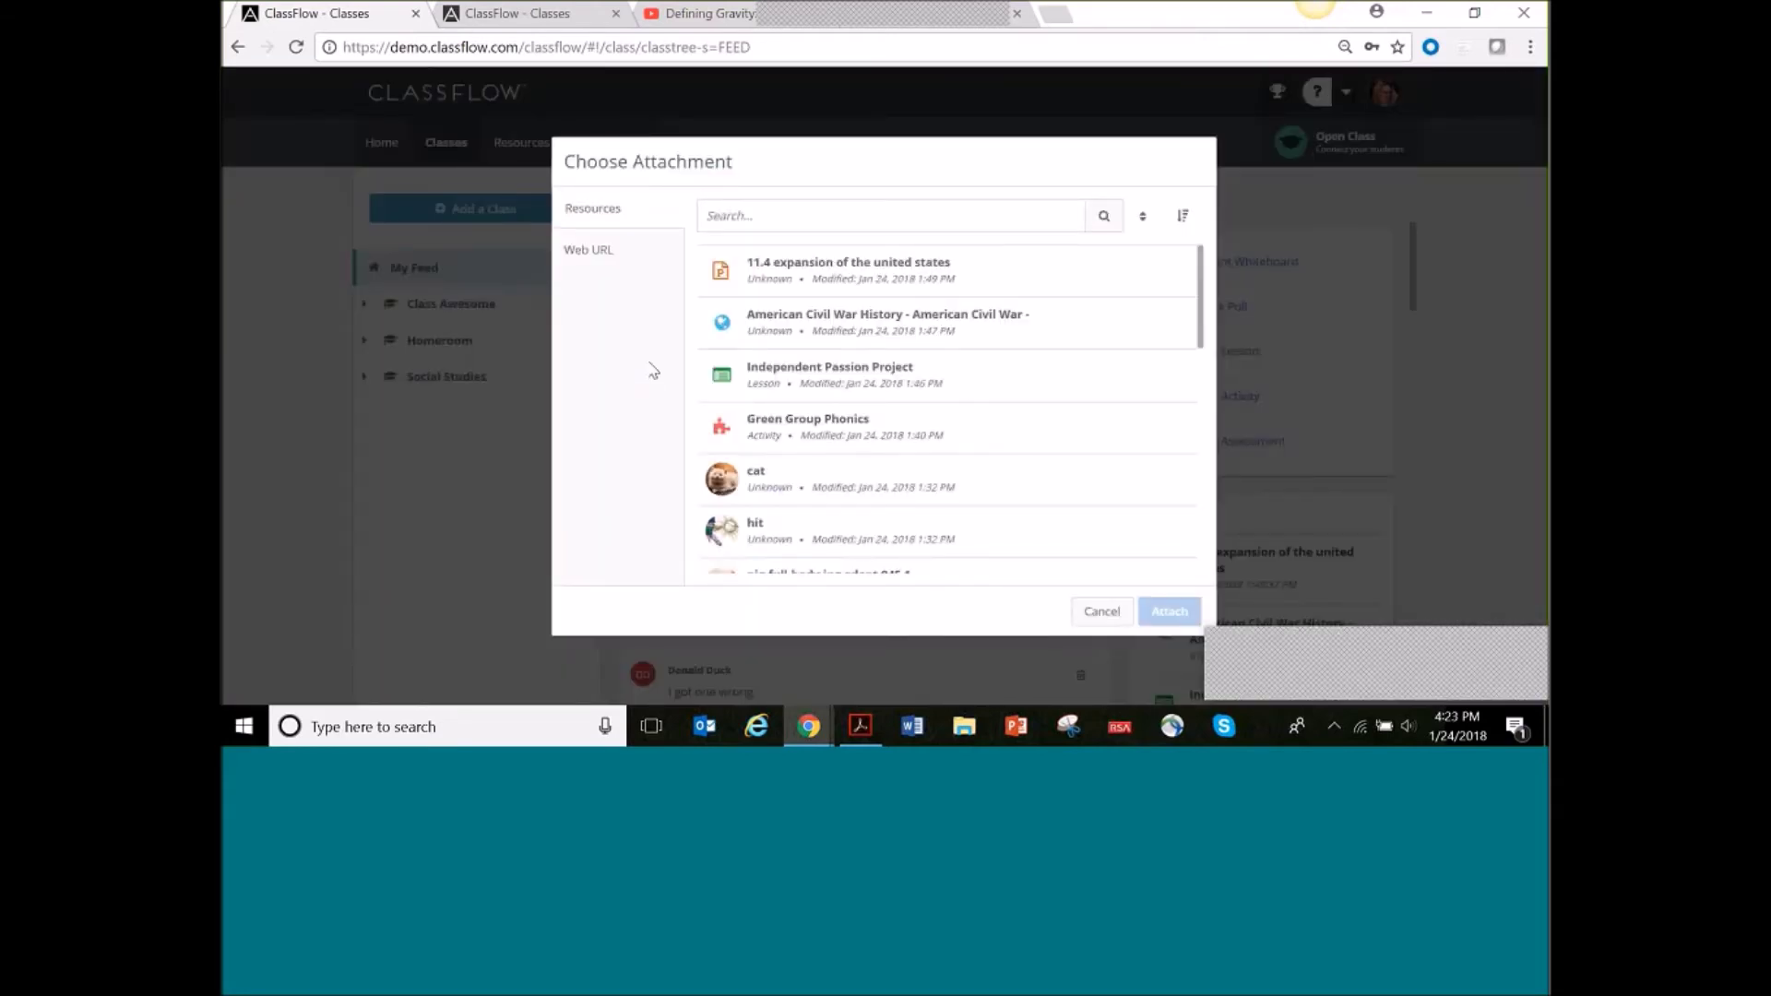
# Attach the 11.4 expansion presentation and the American Civil War History resource to the post
pyautogui.click(857, 297)
pyautogui.click(893, 323)
pyautogui.click(857, 271)
pyautogui.click(1169, 611)
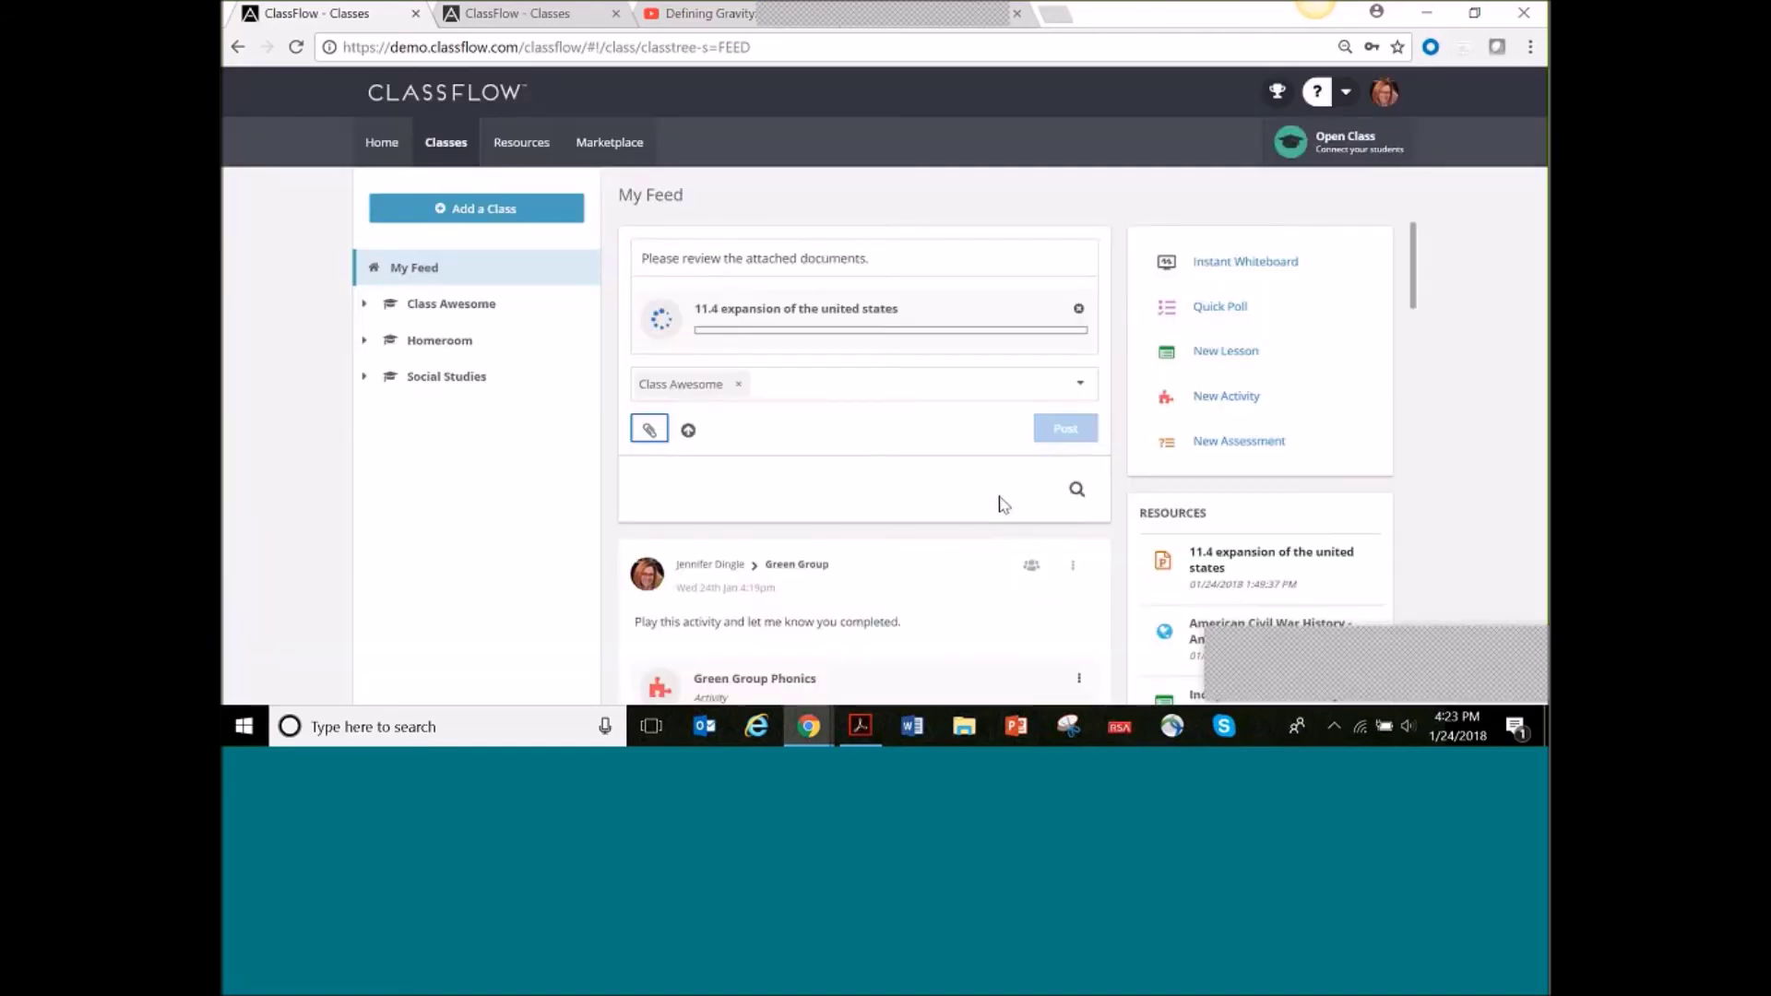
pyautogui.click(651, 429)
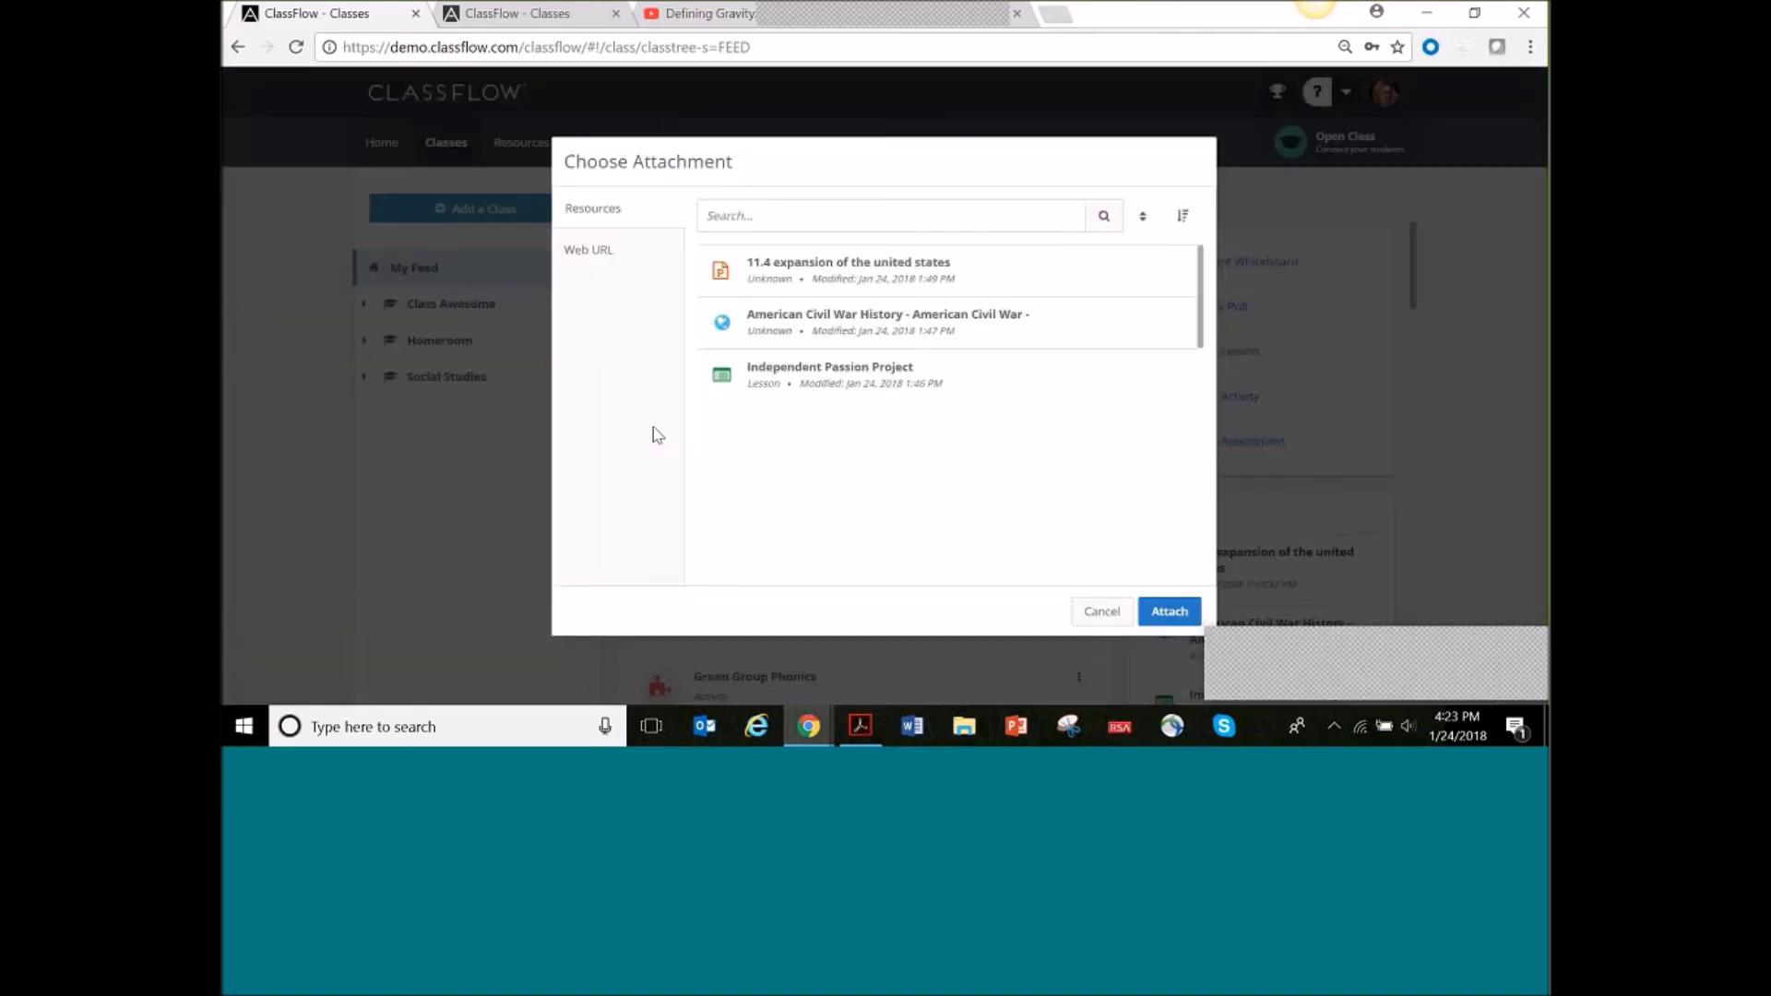
pyautogui.click(821, 343)
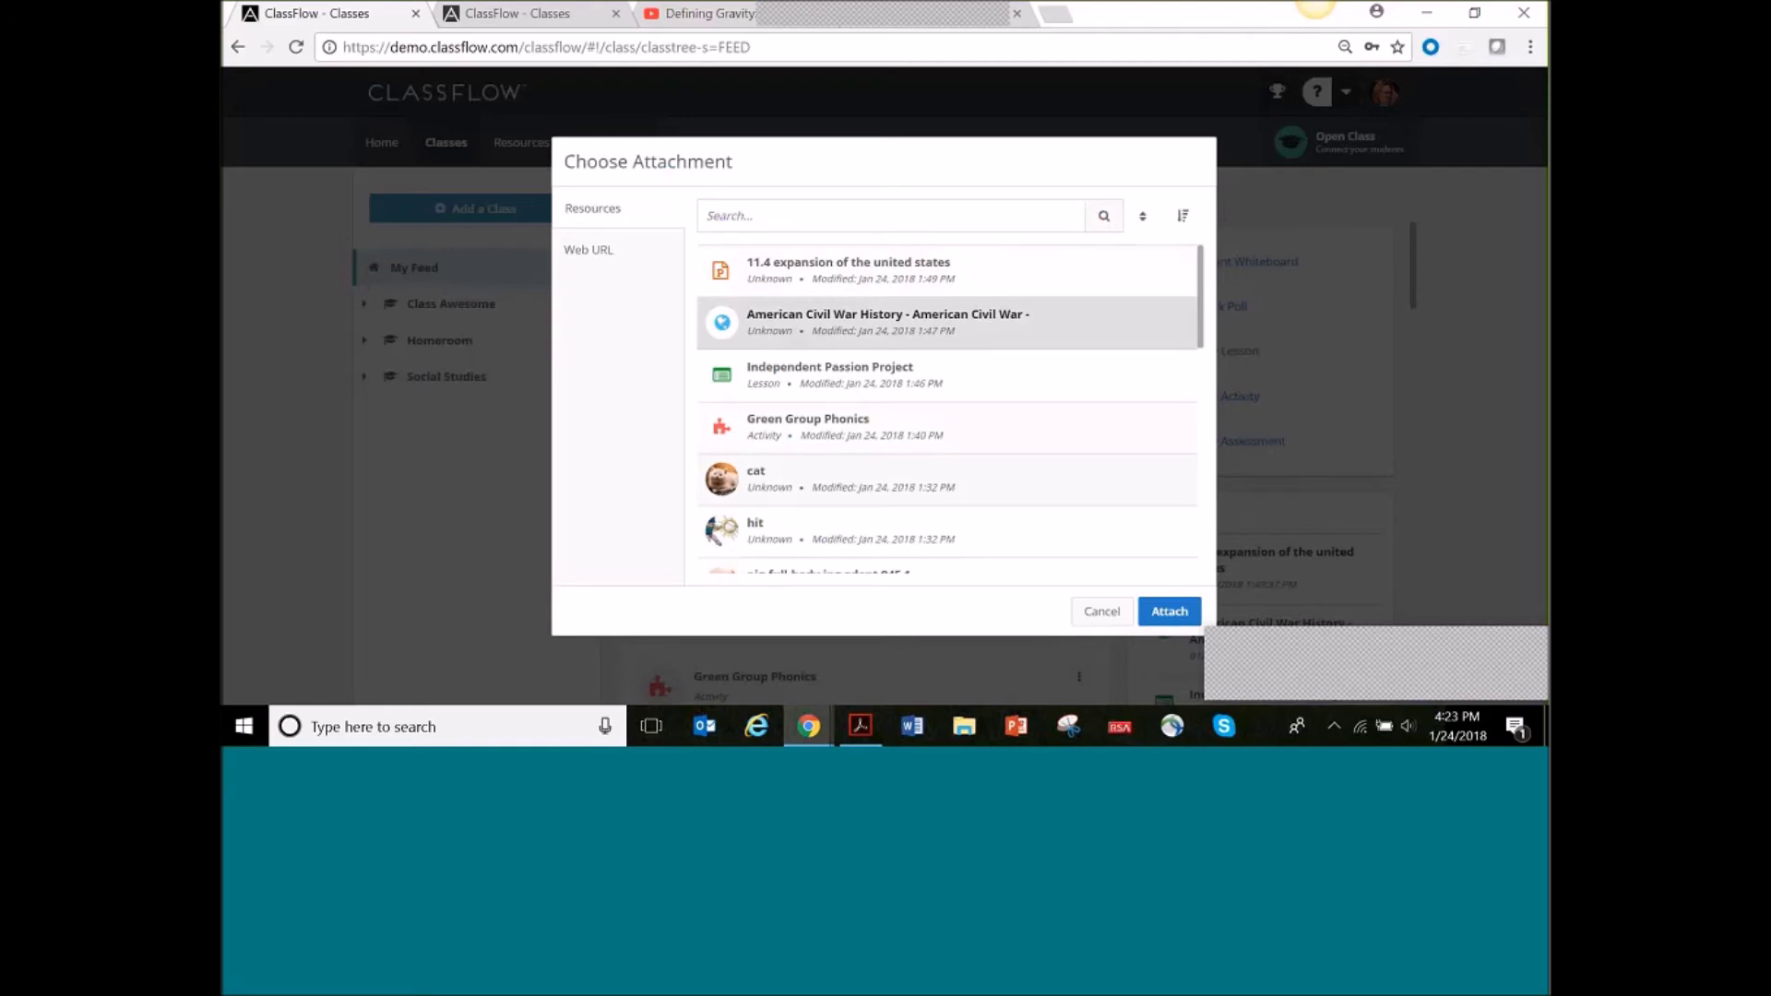
pyautogui.click(1171, 613)
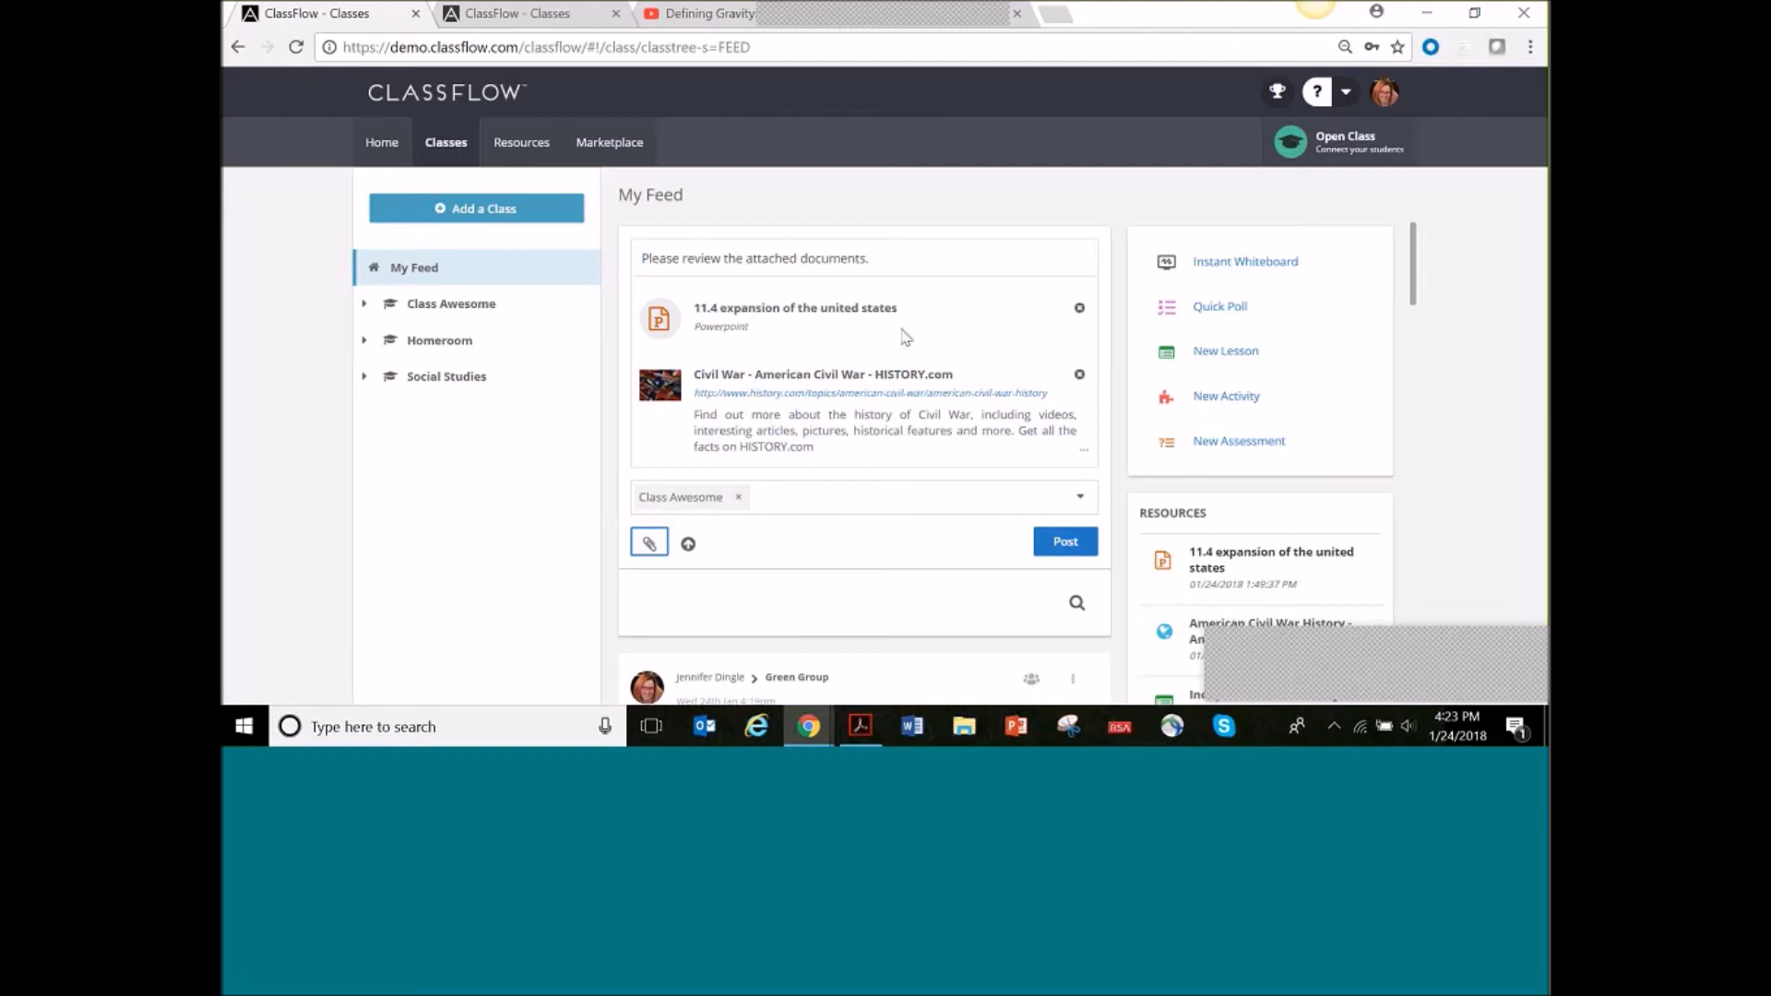
# Publish the post to Class Awesome and expand its second attachment
pyautogui.click(1066, 544)
pyautogui.scroll(-2, 941, 462)
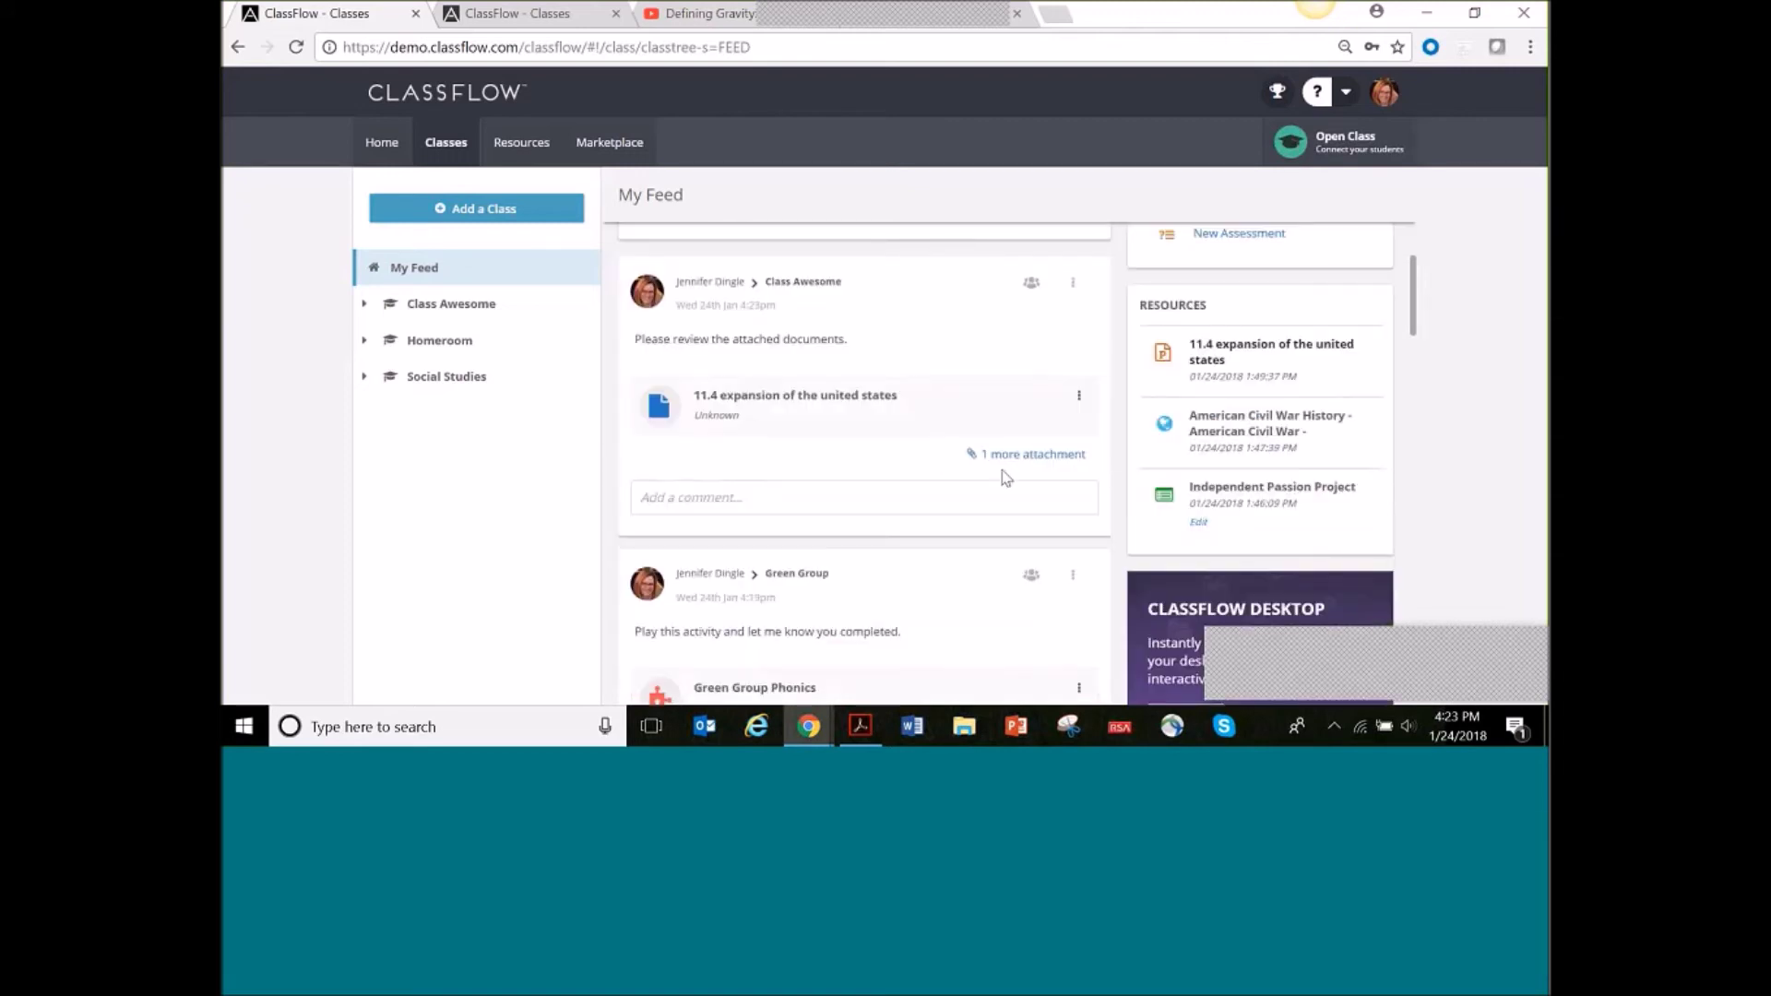
pyautogui.click(1045, 455)
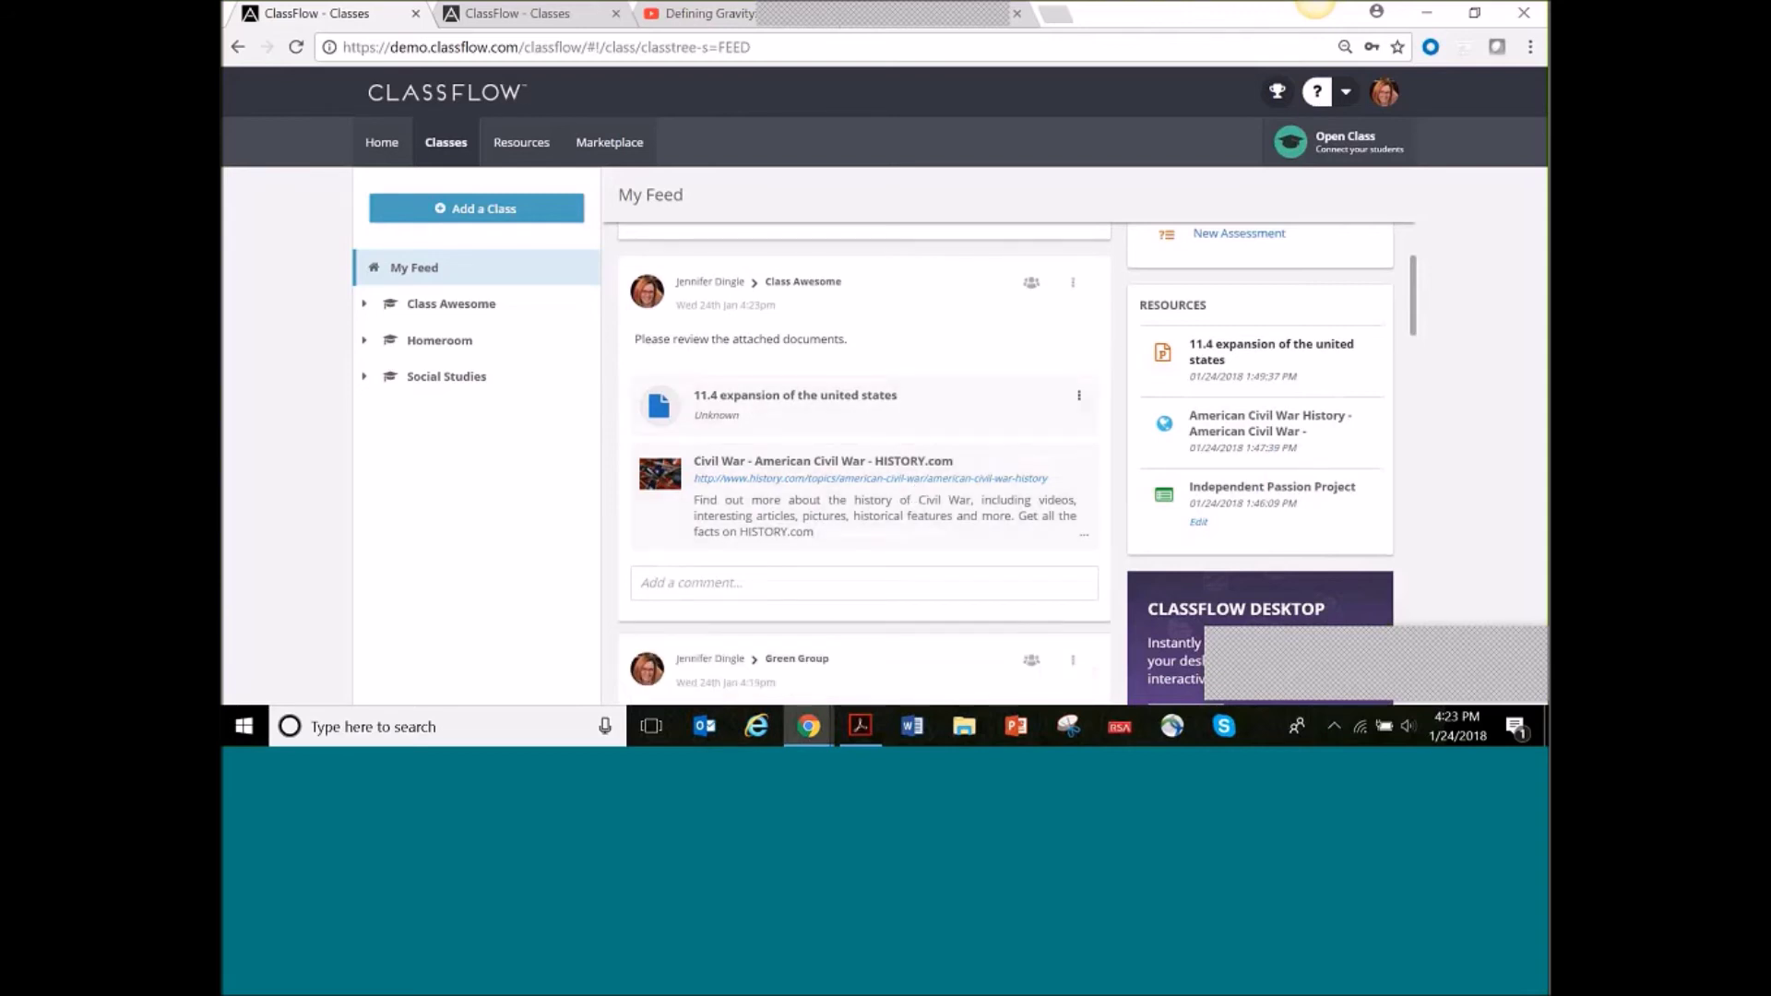
# Switch to the student's window and bring up the Class Awesome feed
pyautogui.moveTo(824, 738)
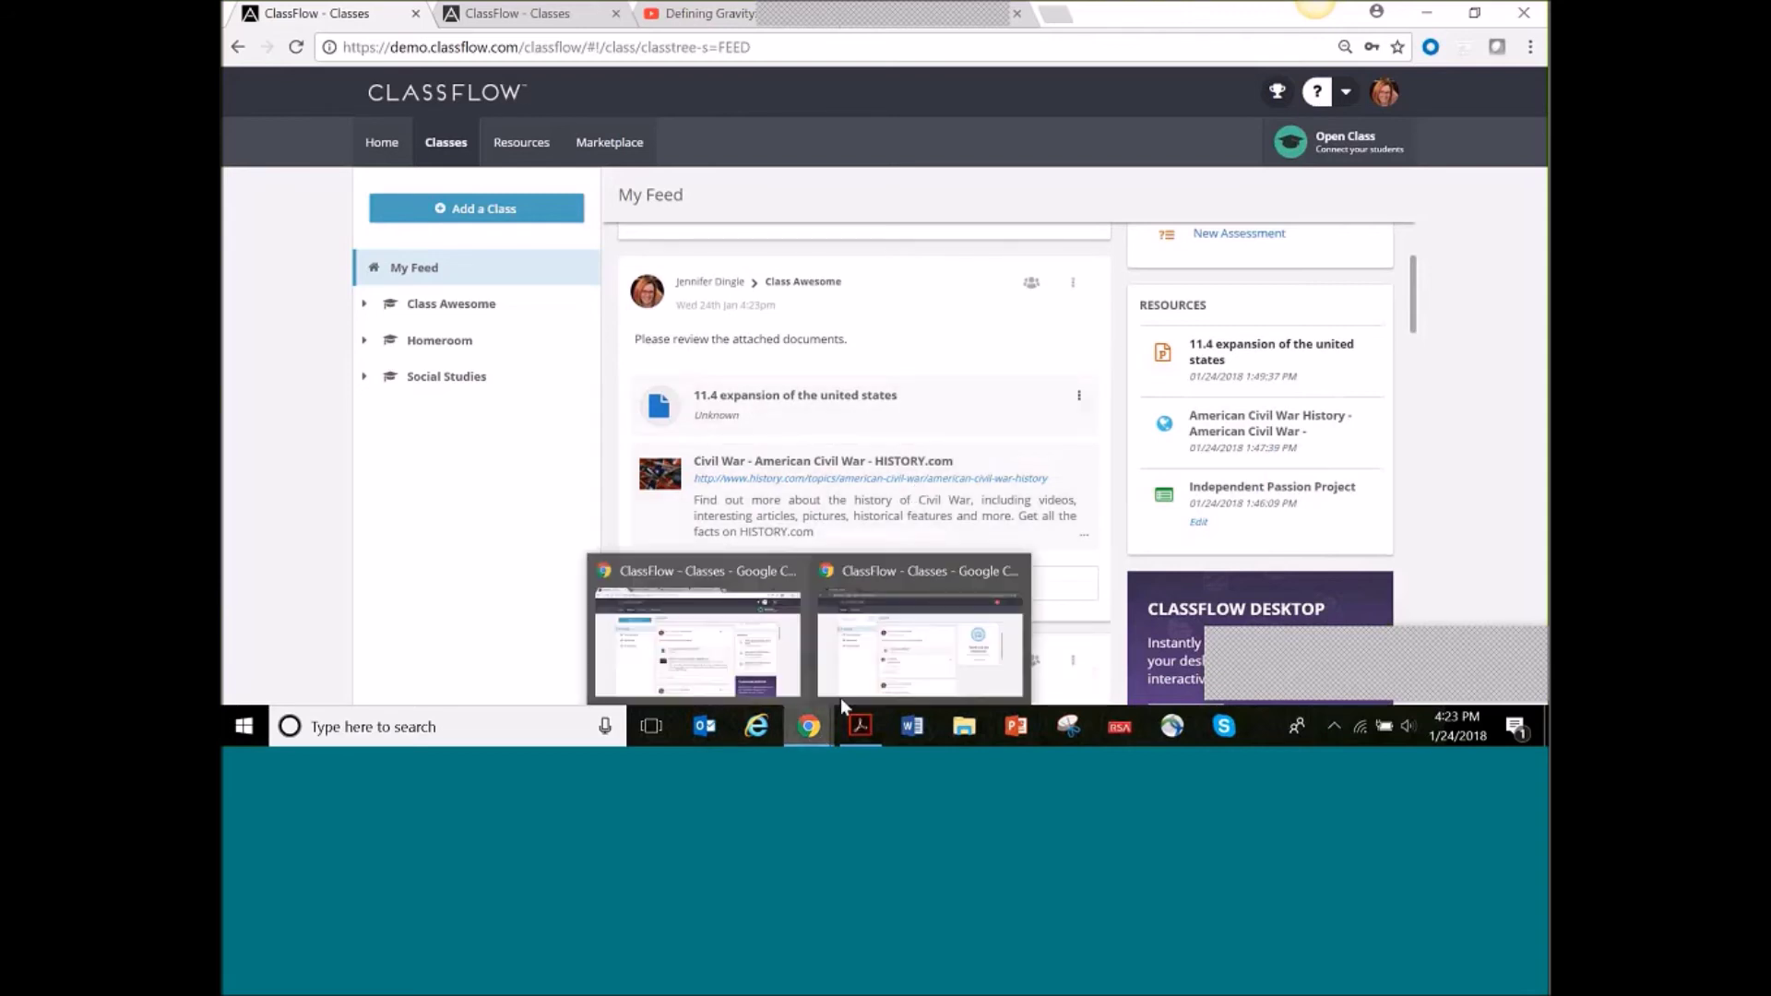
pyautogui.click(913, 636)
pyautogui.click(454, 146)
pyautogui.click(391, 145)
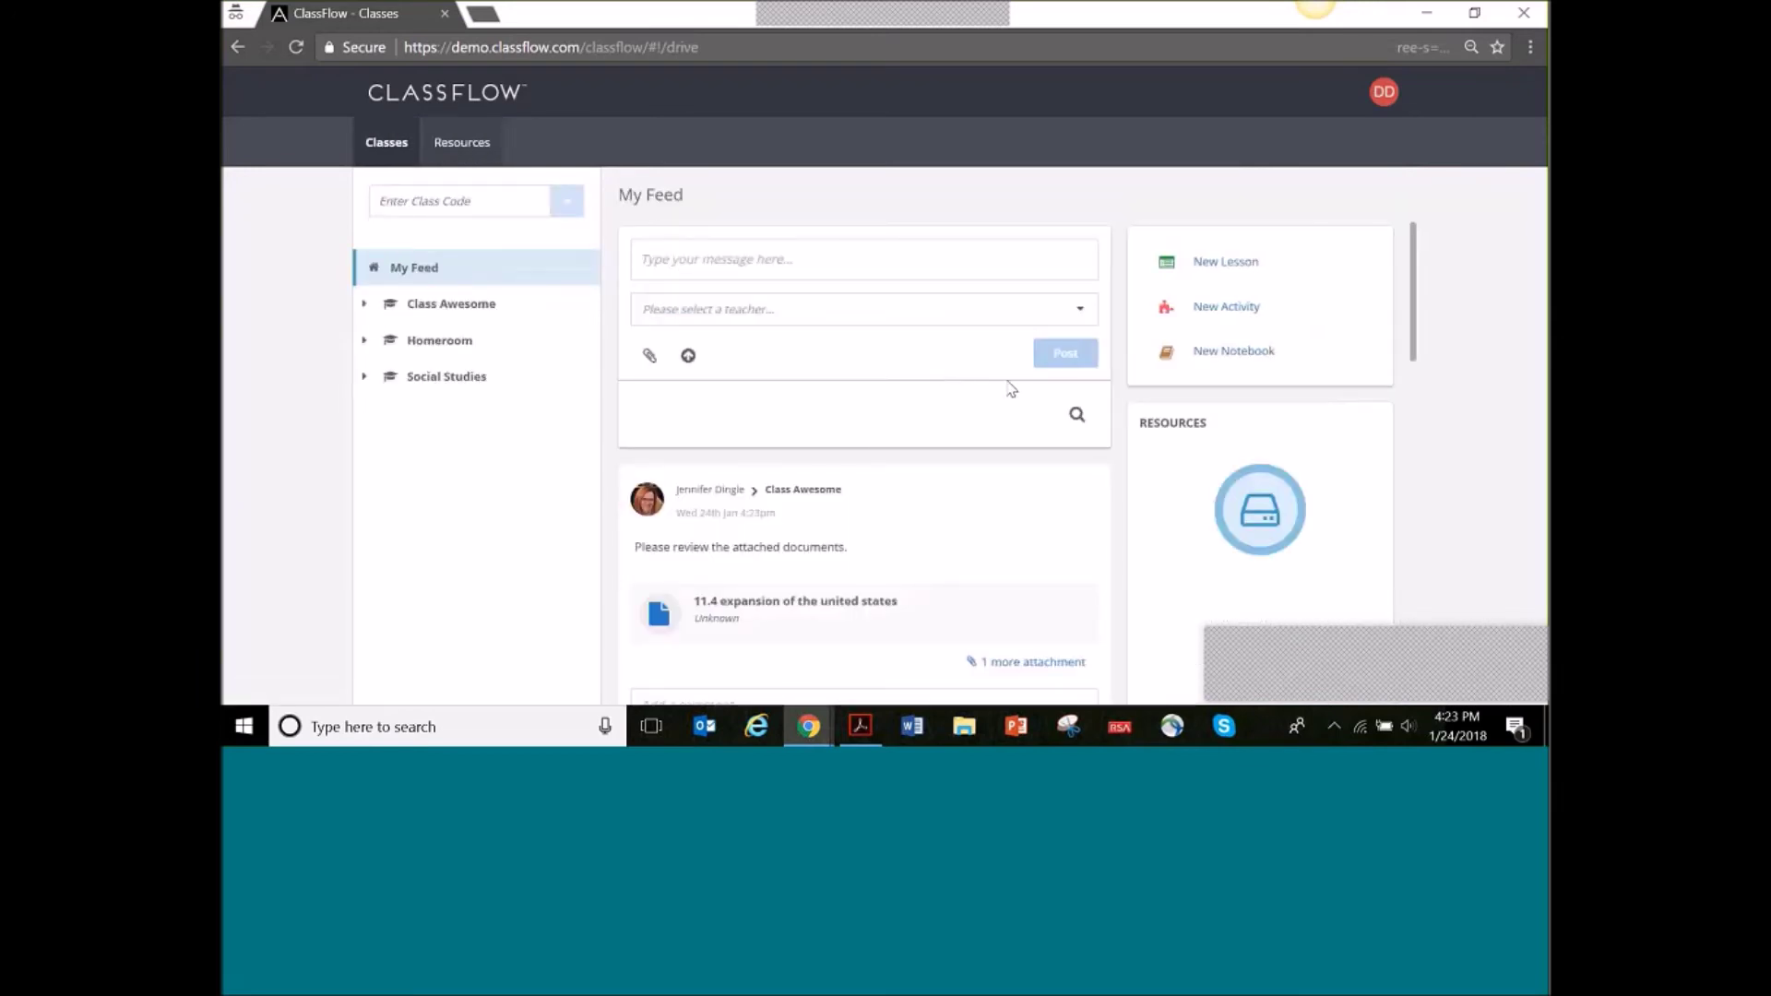
pyautogui.scroll(-3, 1008, 386)
pyautogui.scroll(1, 1014, 434)
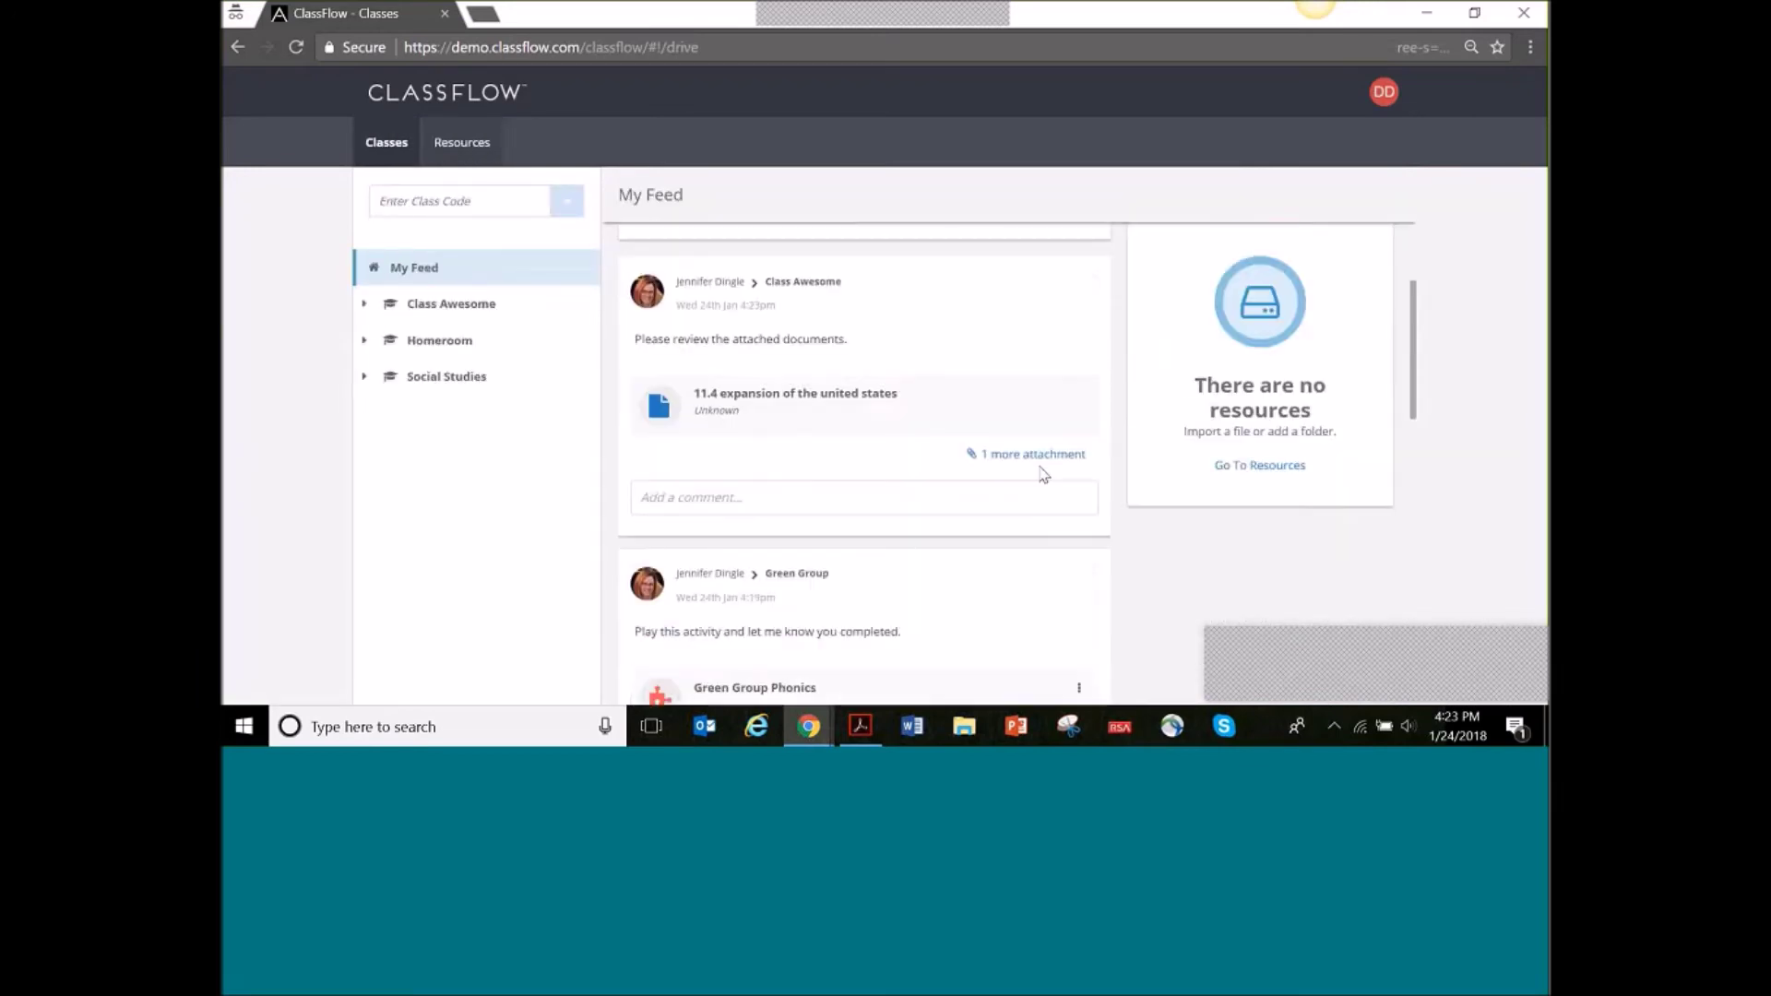
# View the Civil War web link attachment, then download the 11.4 expansion presentation
pyautogui.click(1035, 454)
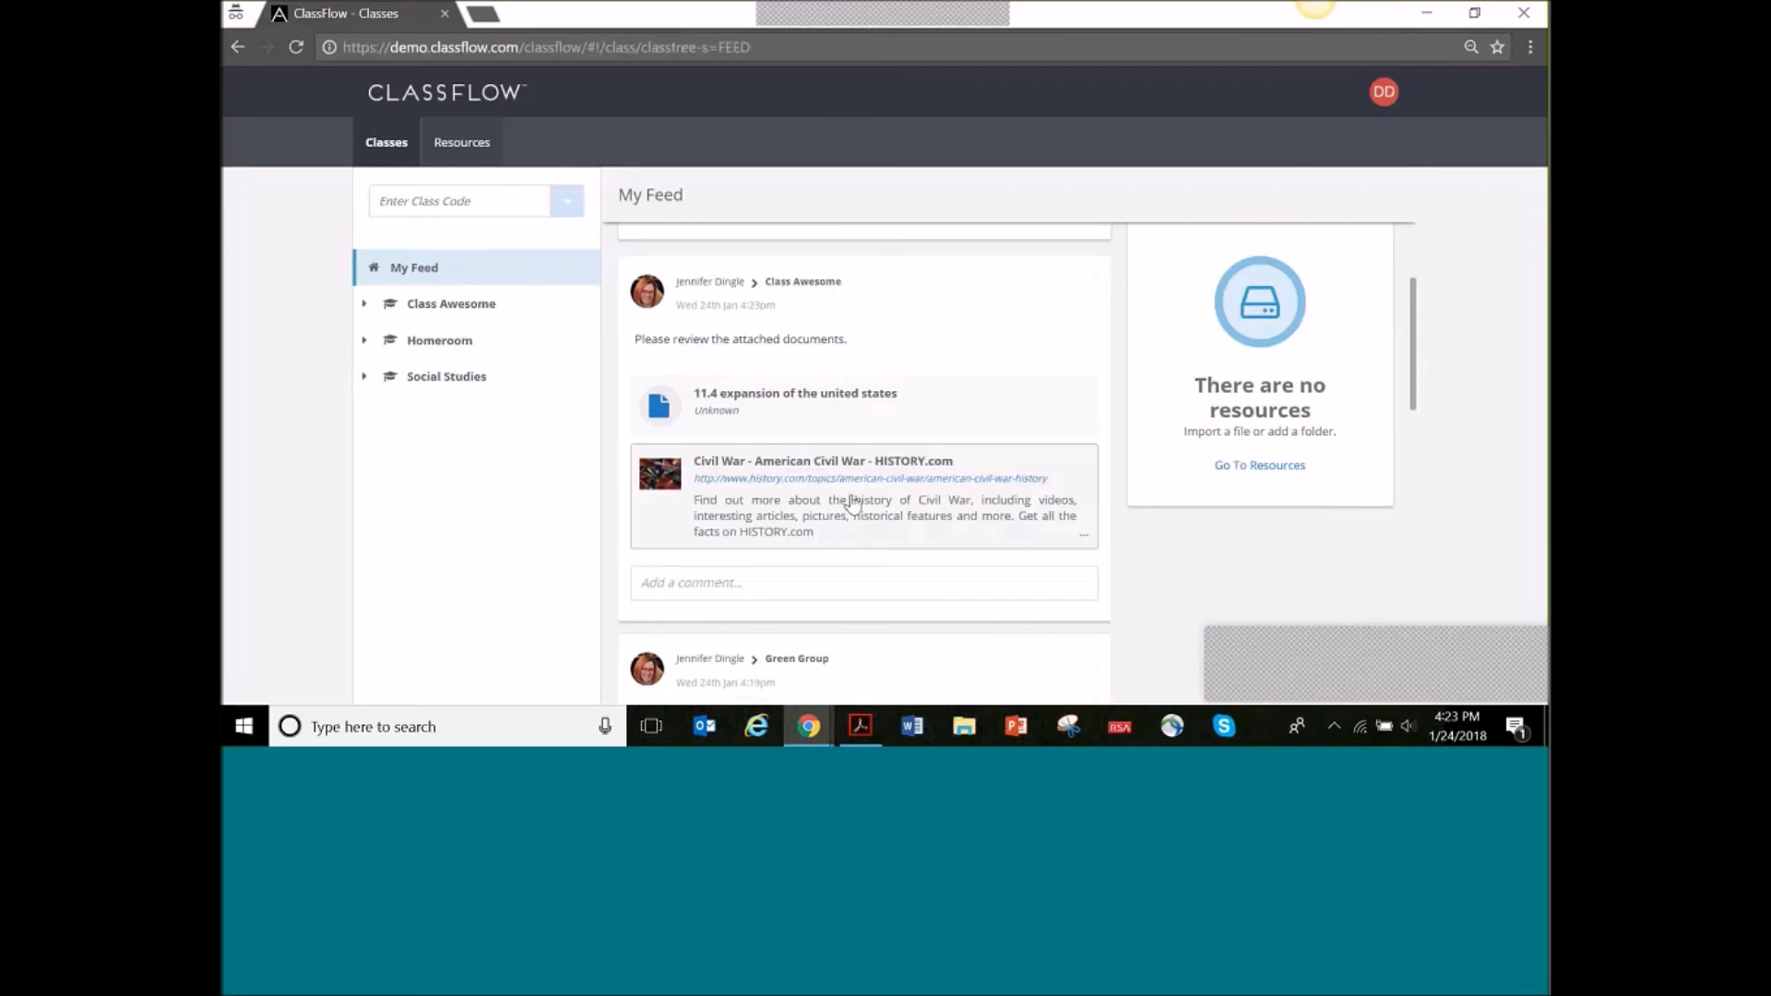
pyautogui.click(852, 504)
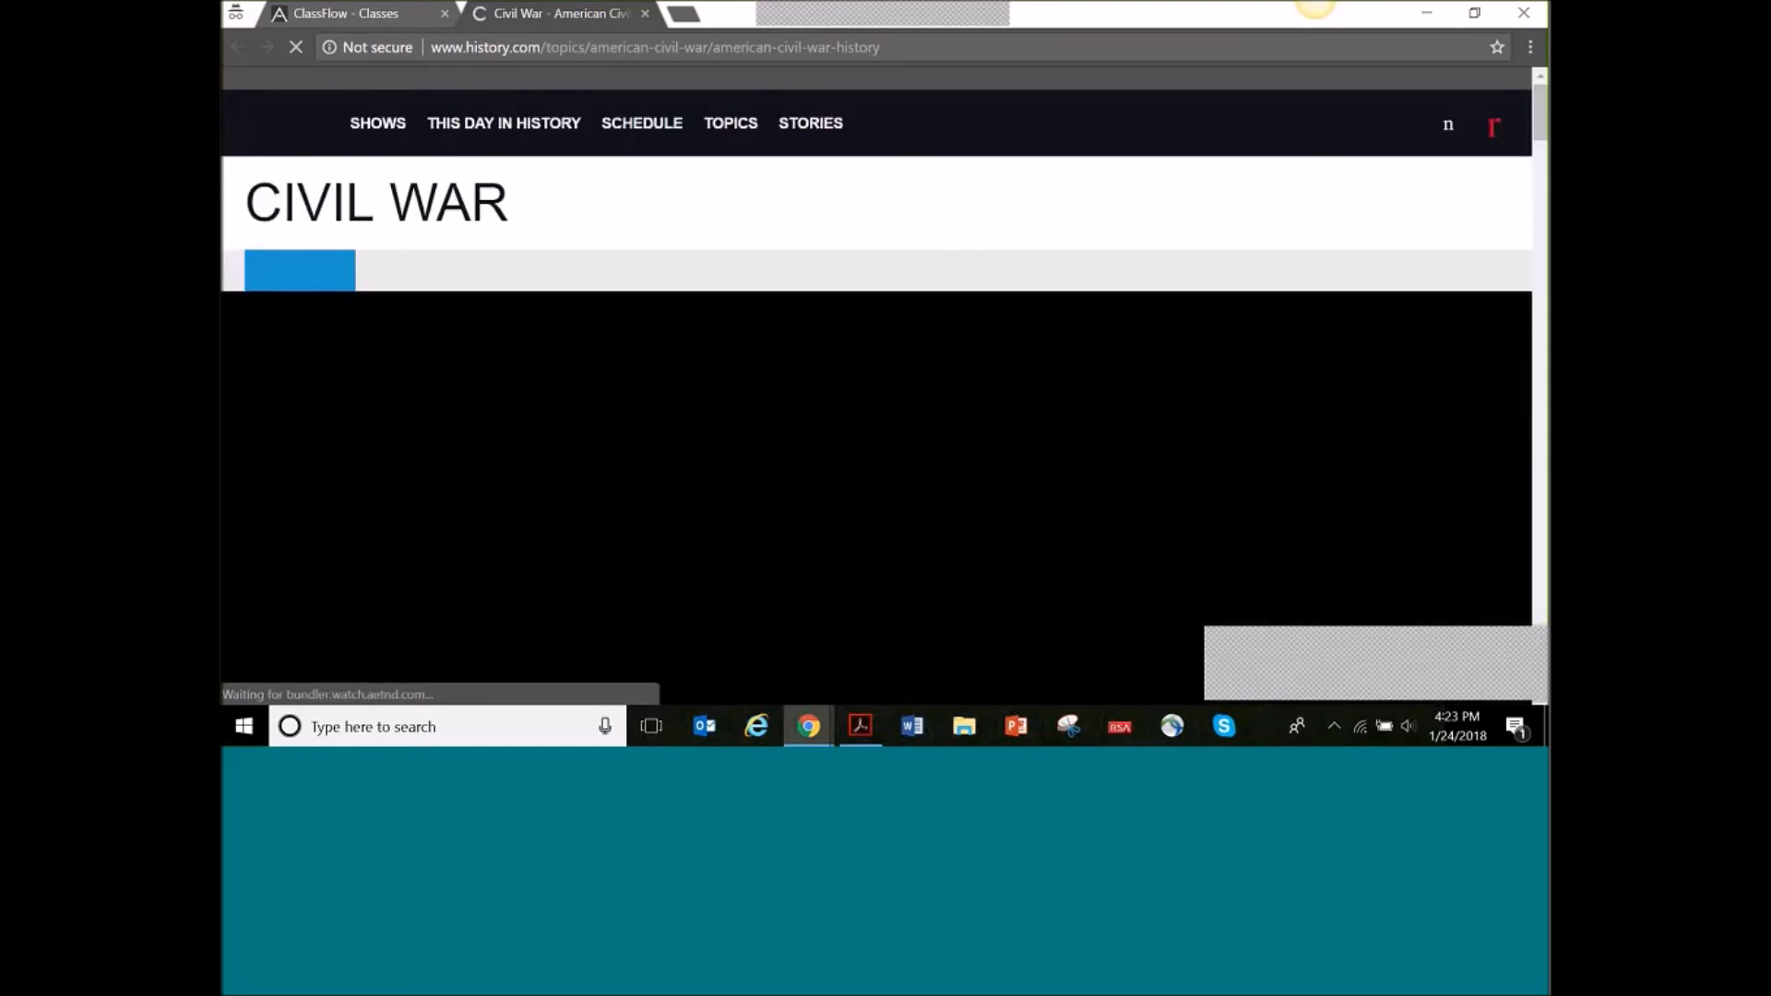
pyautogui.click(644, 13)
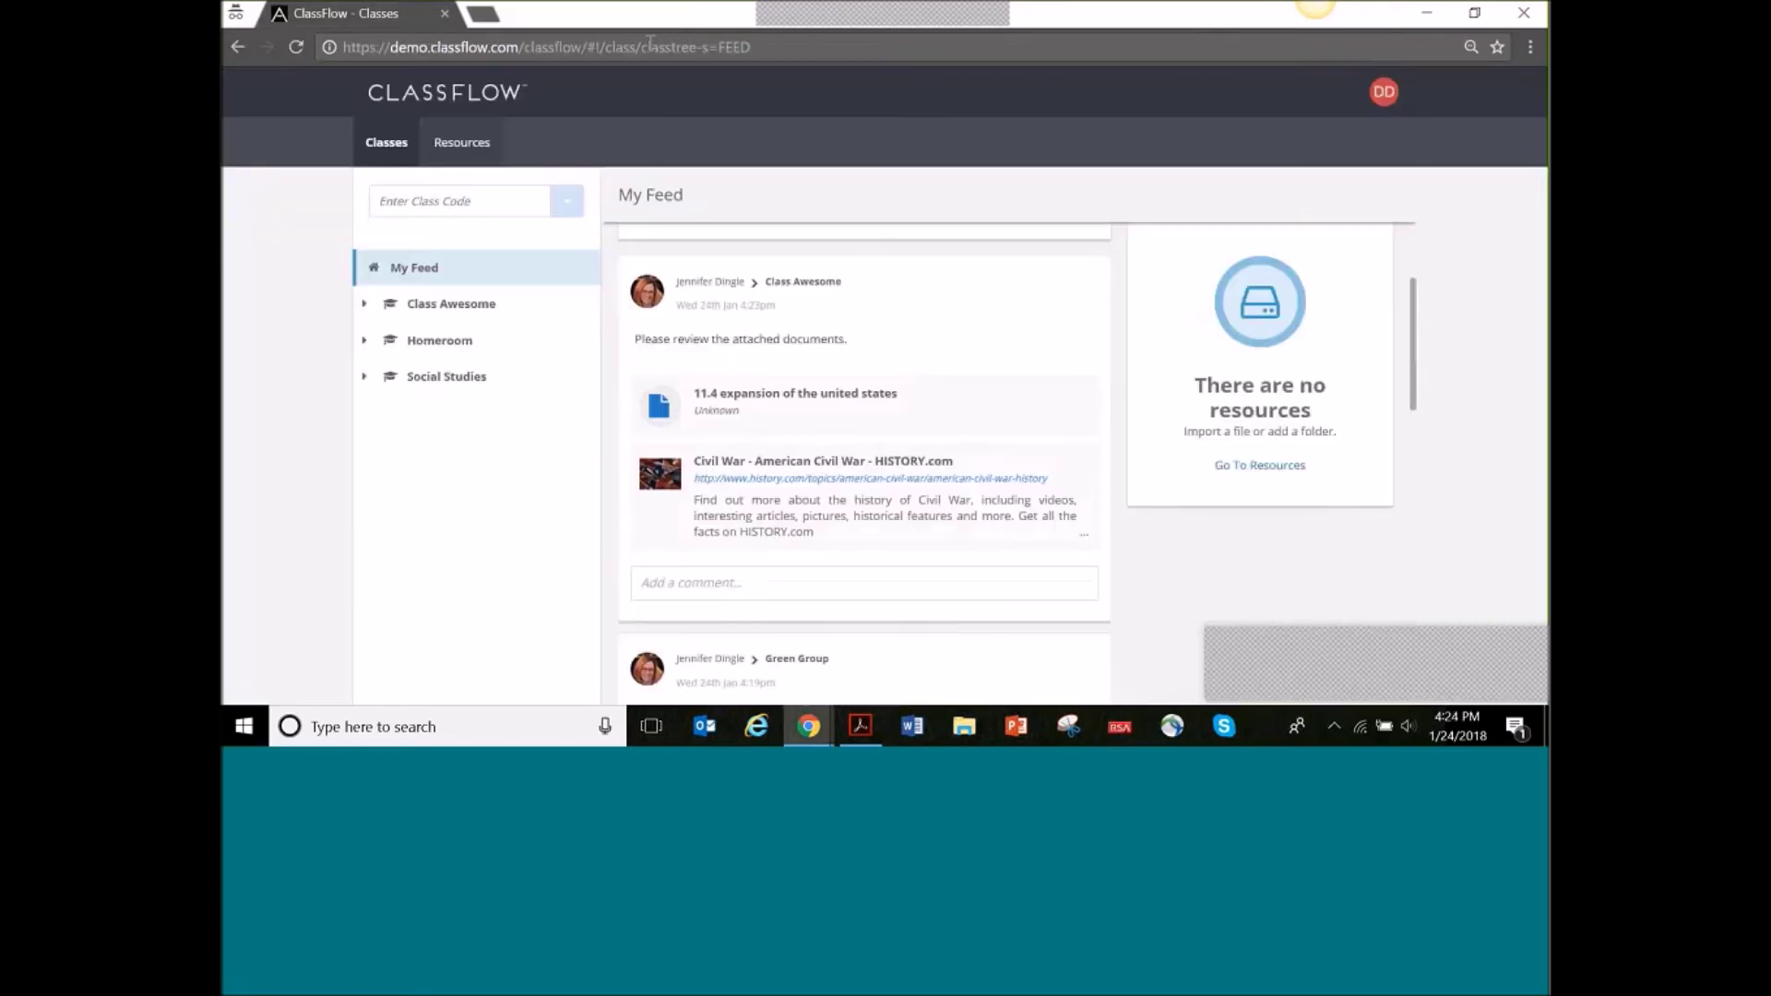
pyautogui.click(781, 414)
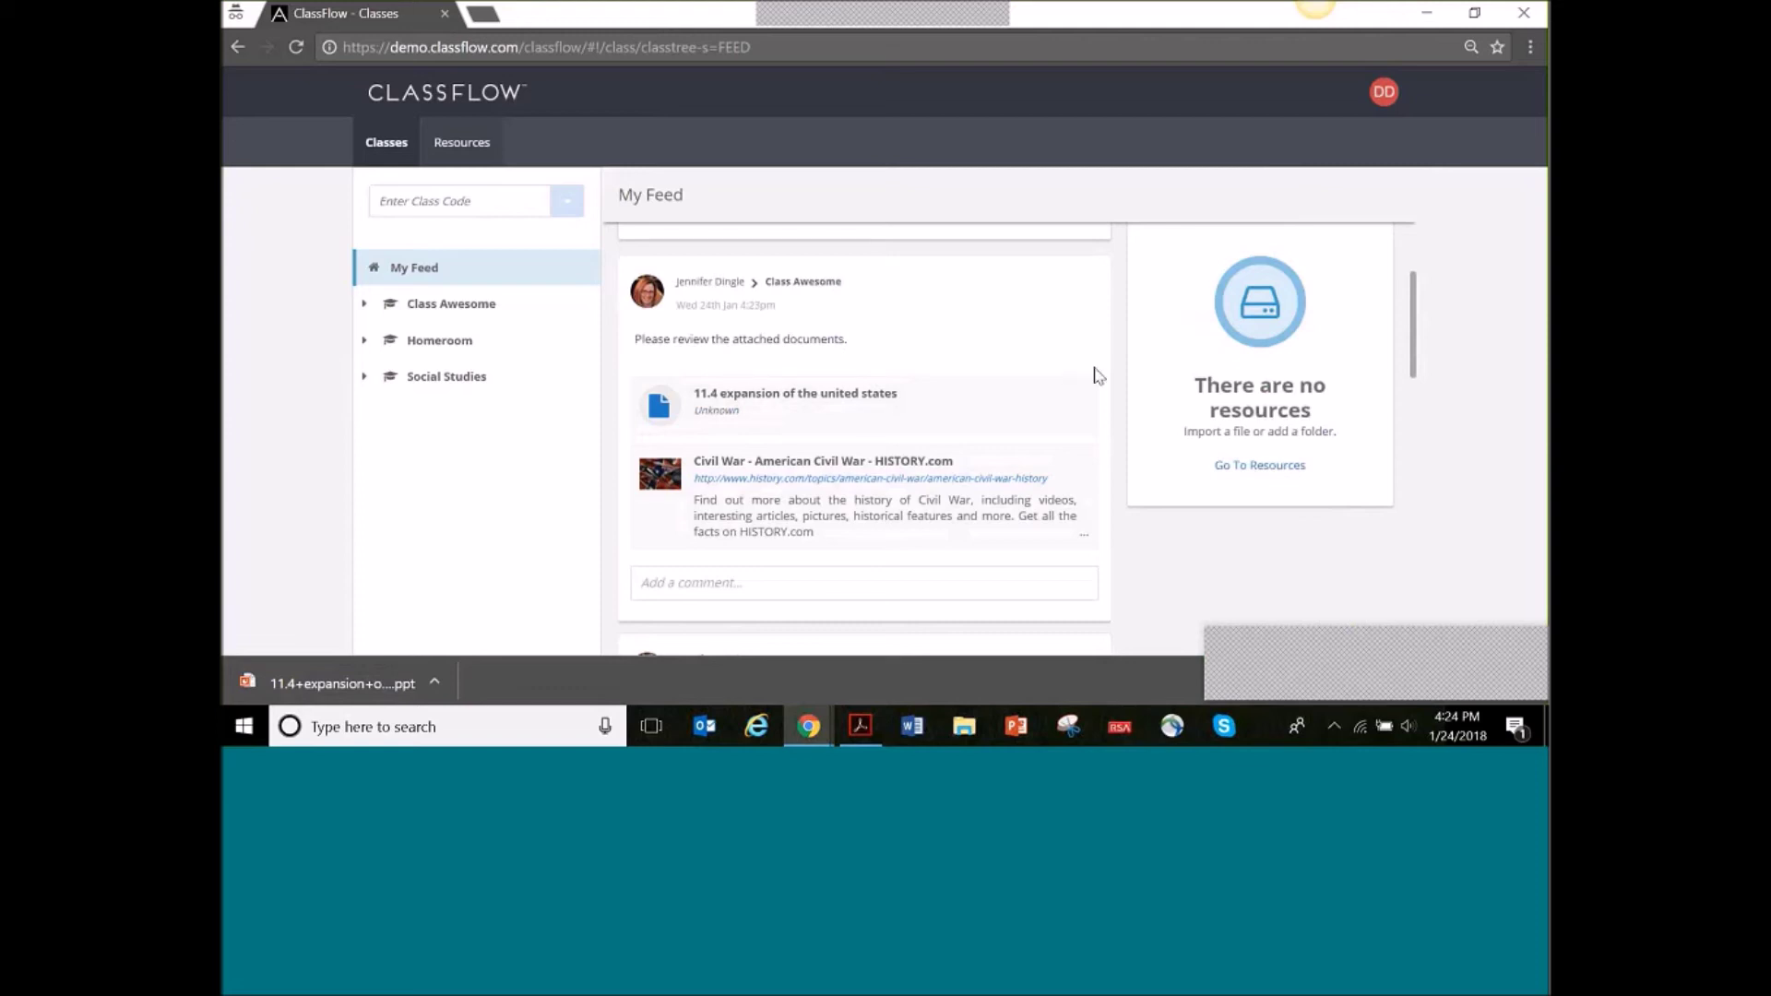
# Comment 'I learned' on the post and switch back to the teacher's window
pyautogui.click(687, 585)
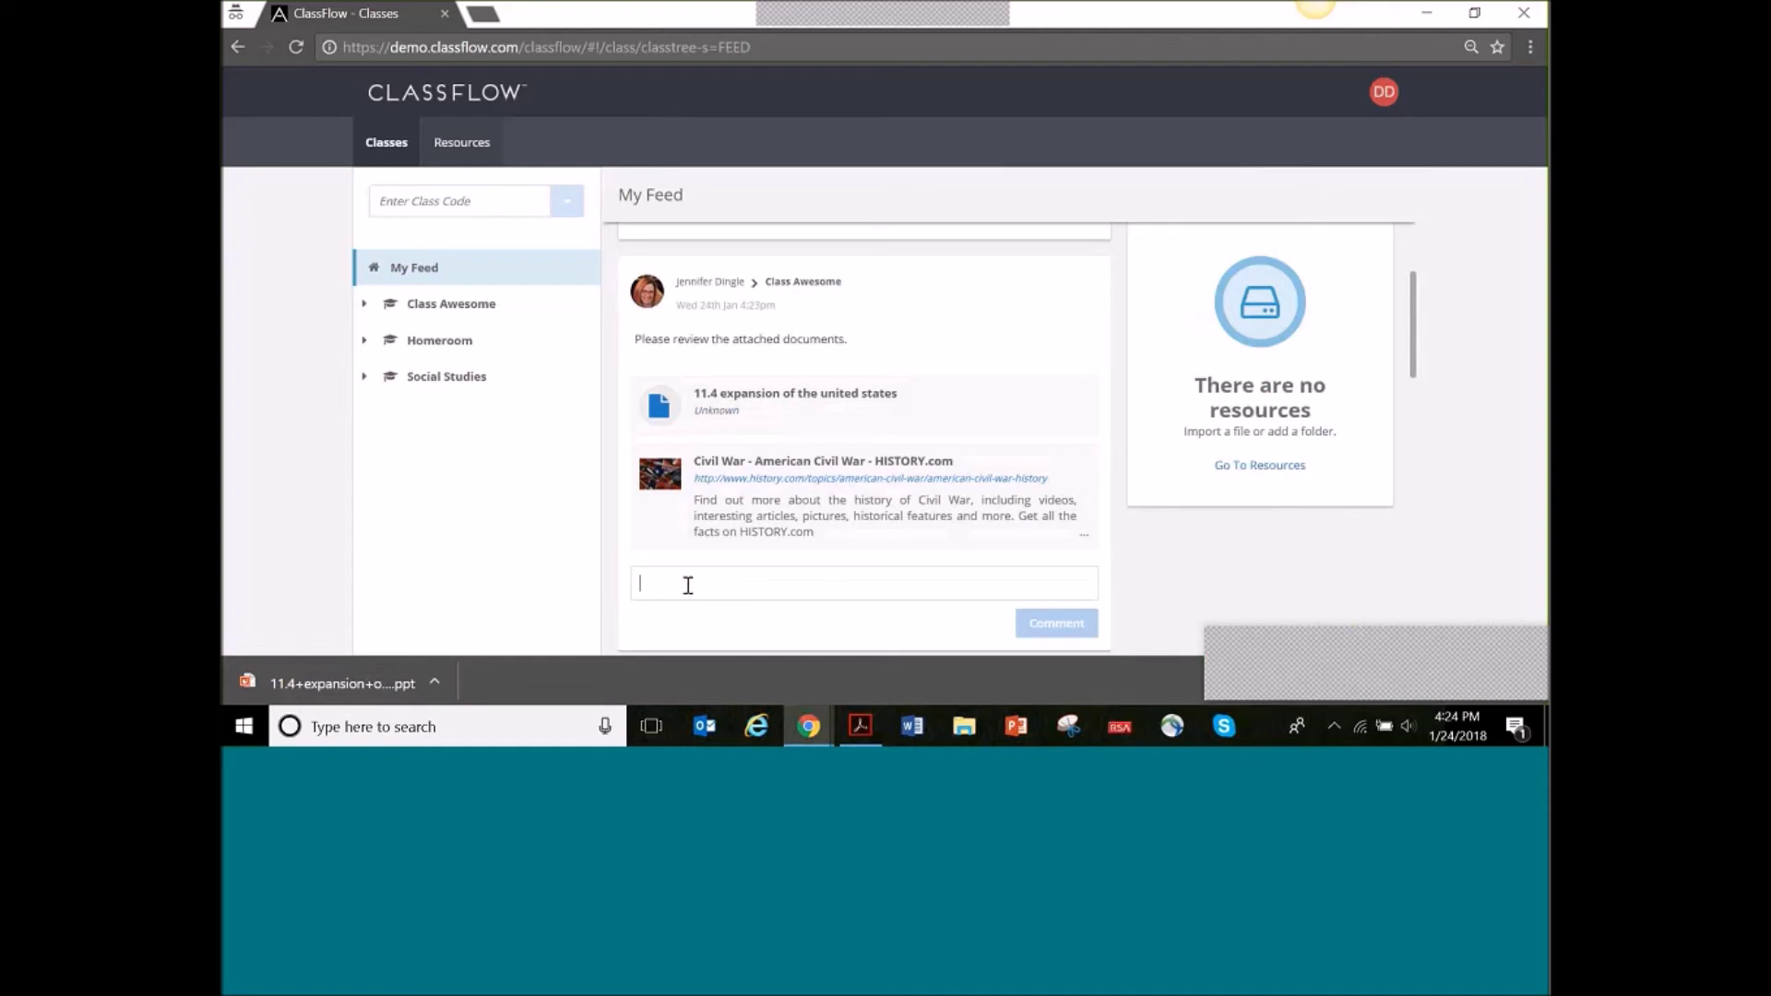
pyautogui.write('I')
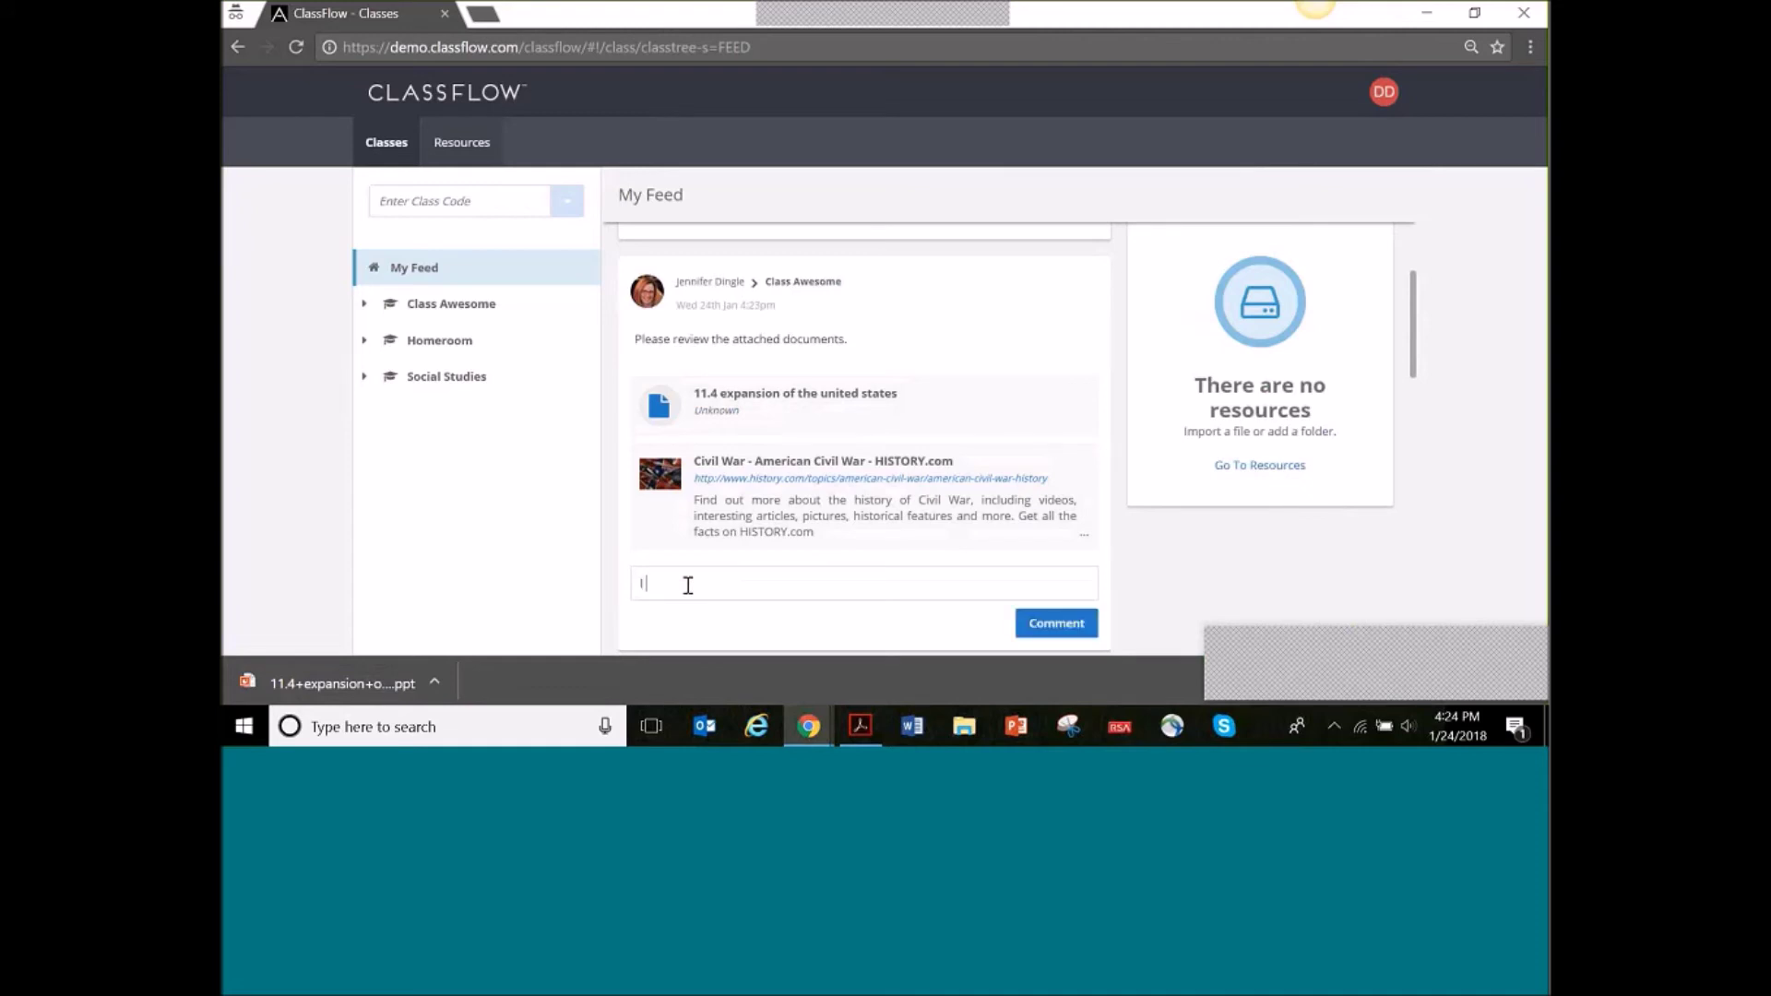
pyautogui.write(' learned')
pyautogui.click(1036, 624)
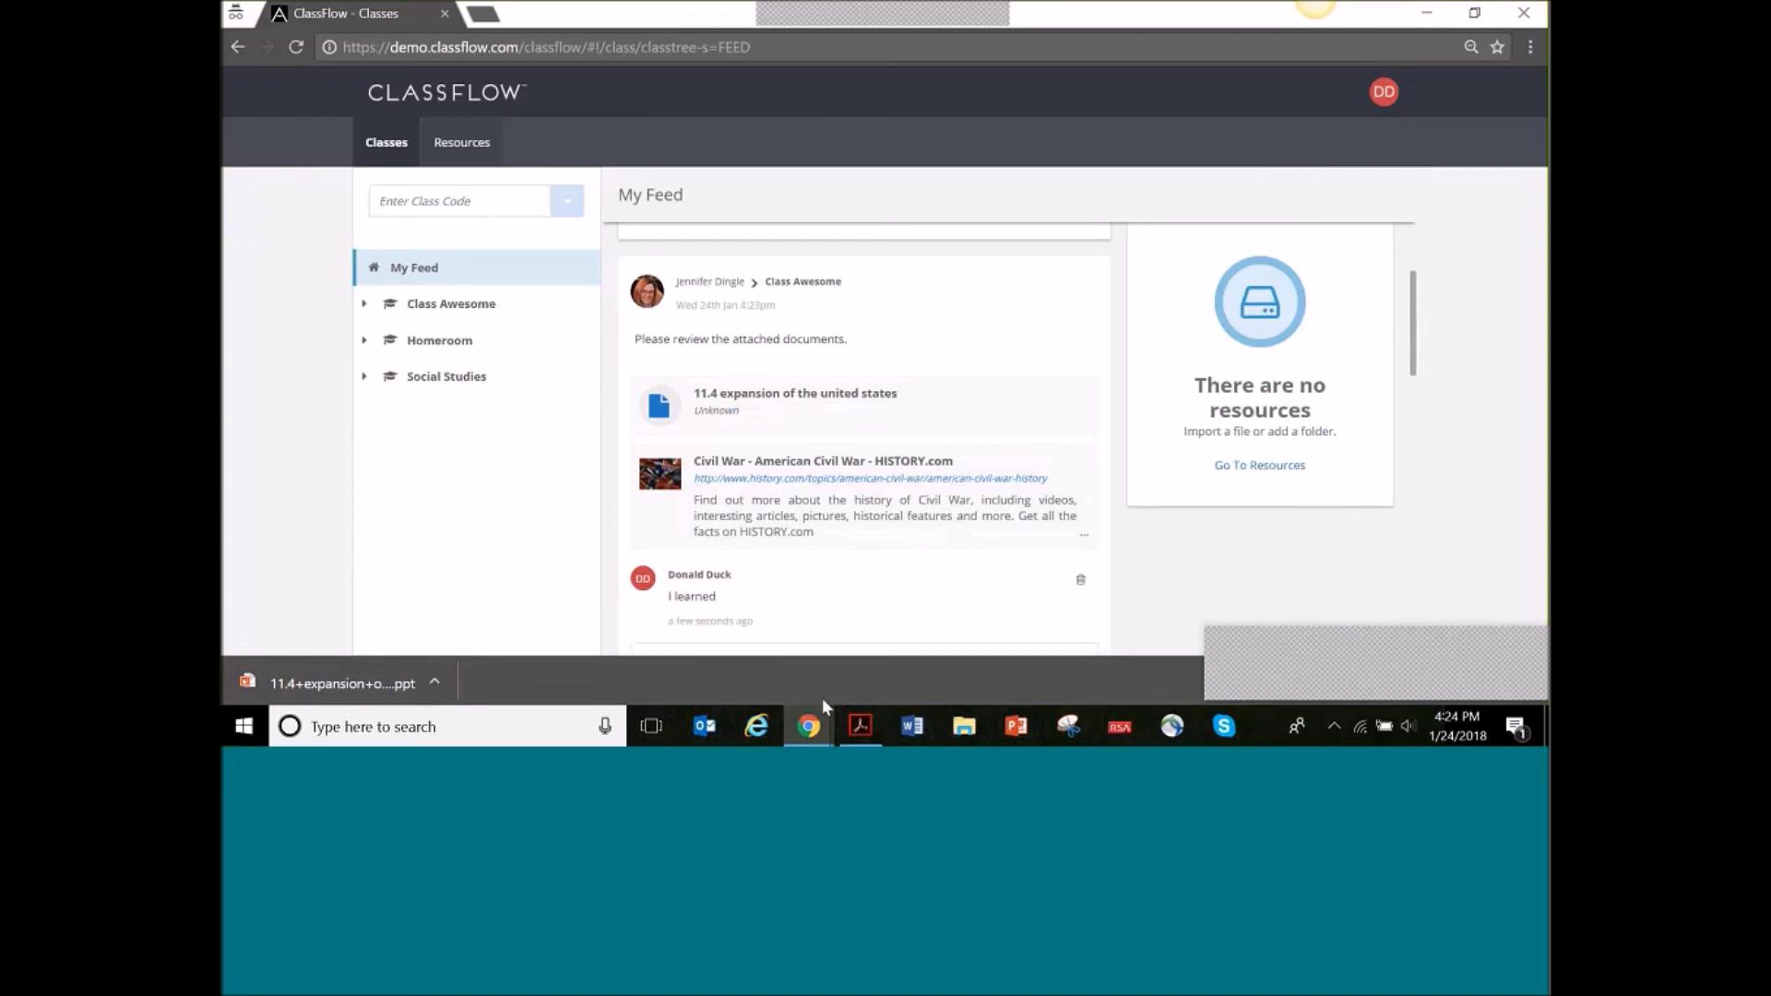
pyautogui.moveTo(808, 729)
pyautogui.click(747, 643)
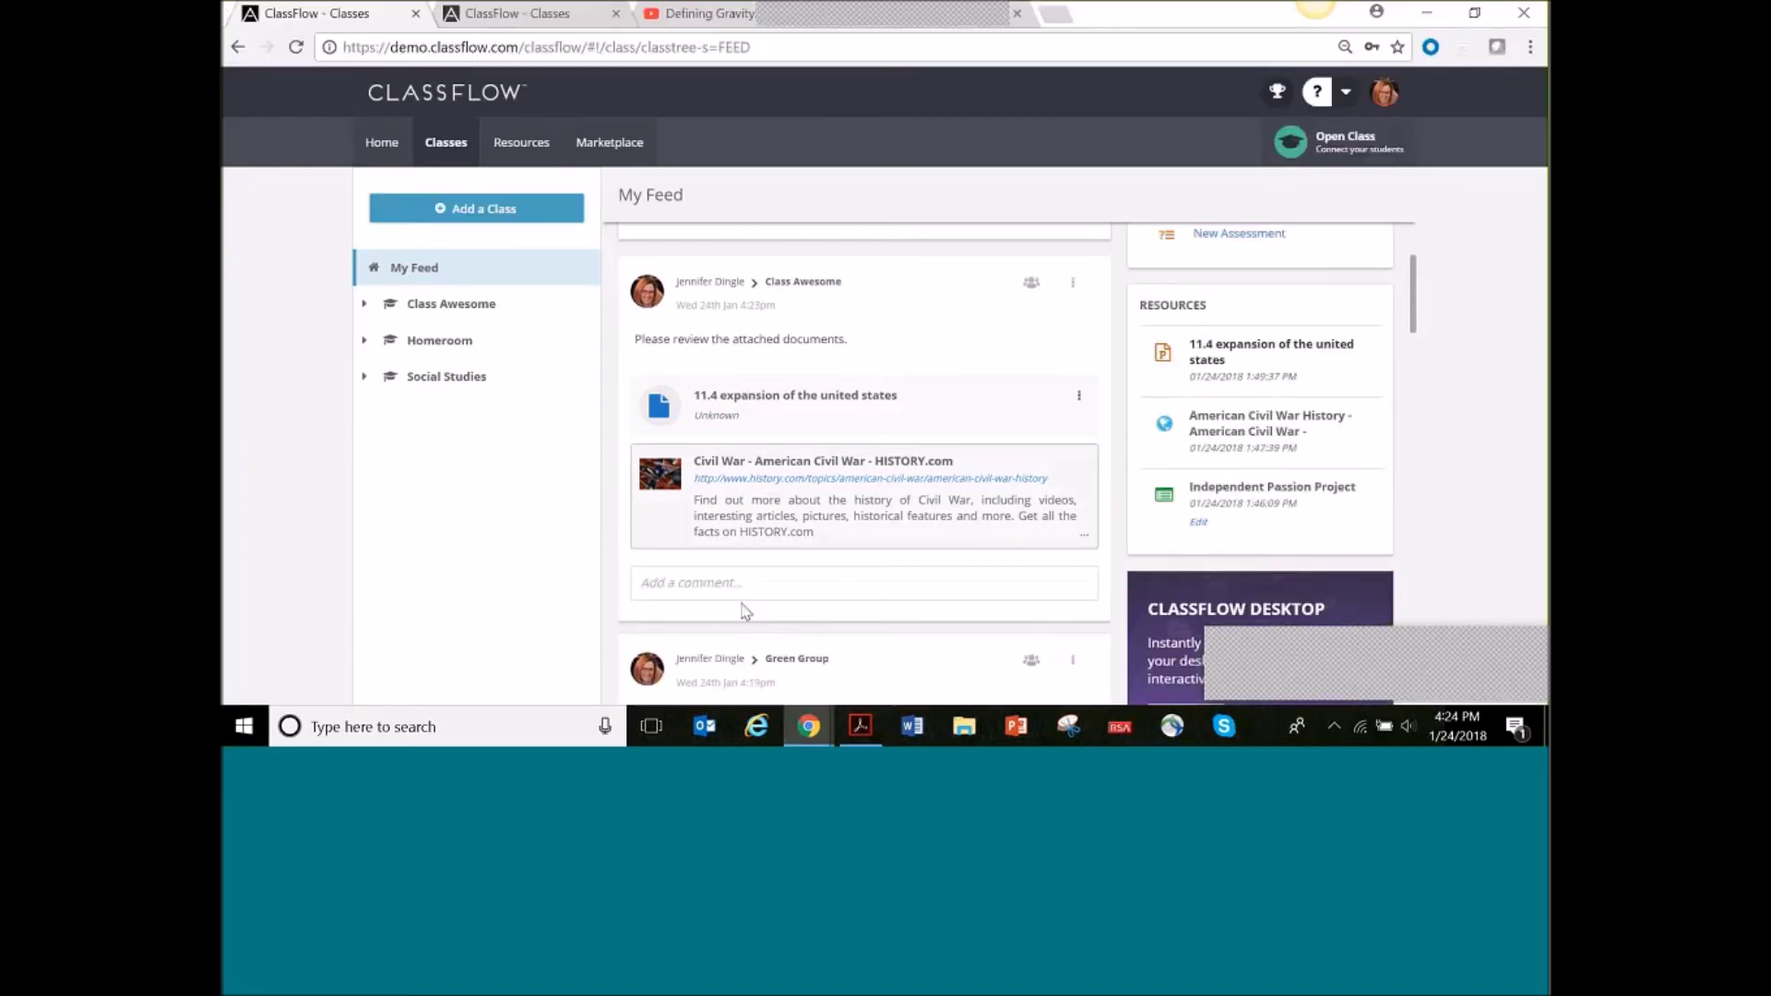
# Reload the teacher's My Feed and scroll to check the student's 'I learned' comment
pyautogui.click(446, 144)
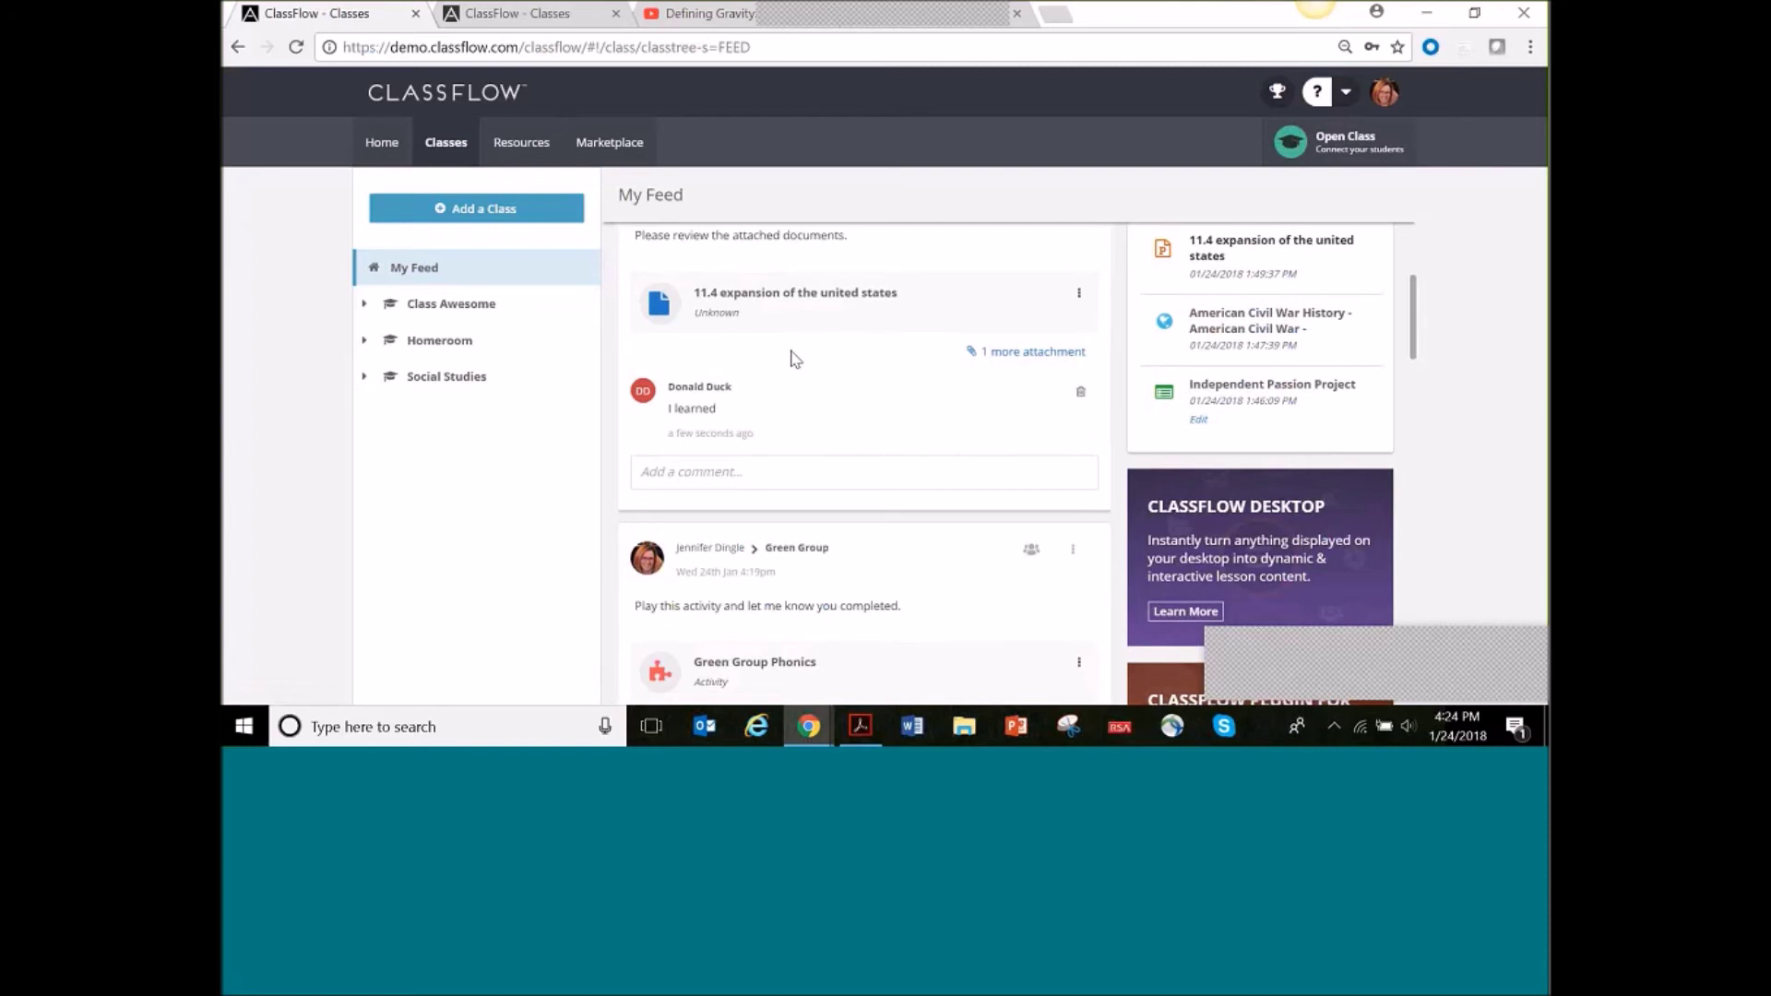
pyautogui.scroll(2, 795, 358)
pyautogui.scroll(-1, 793, 500)
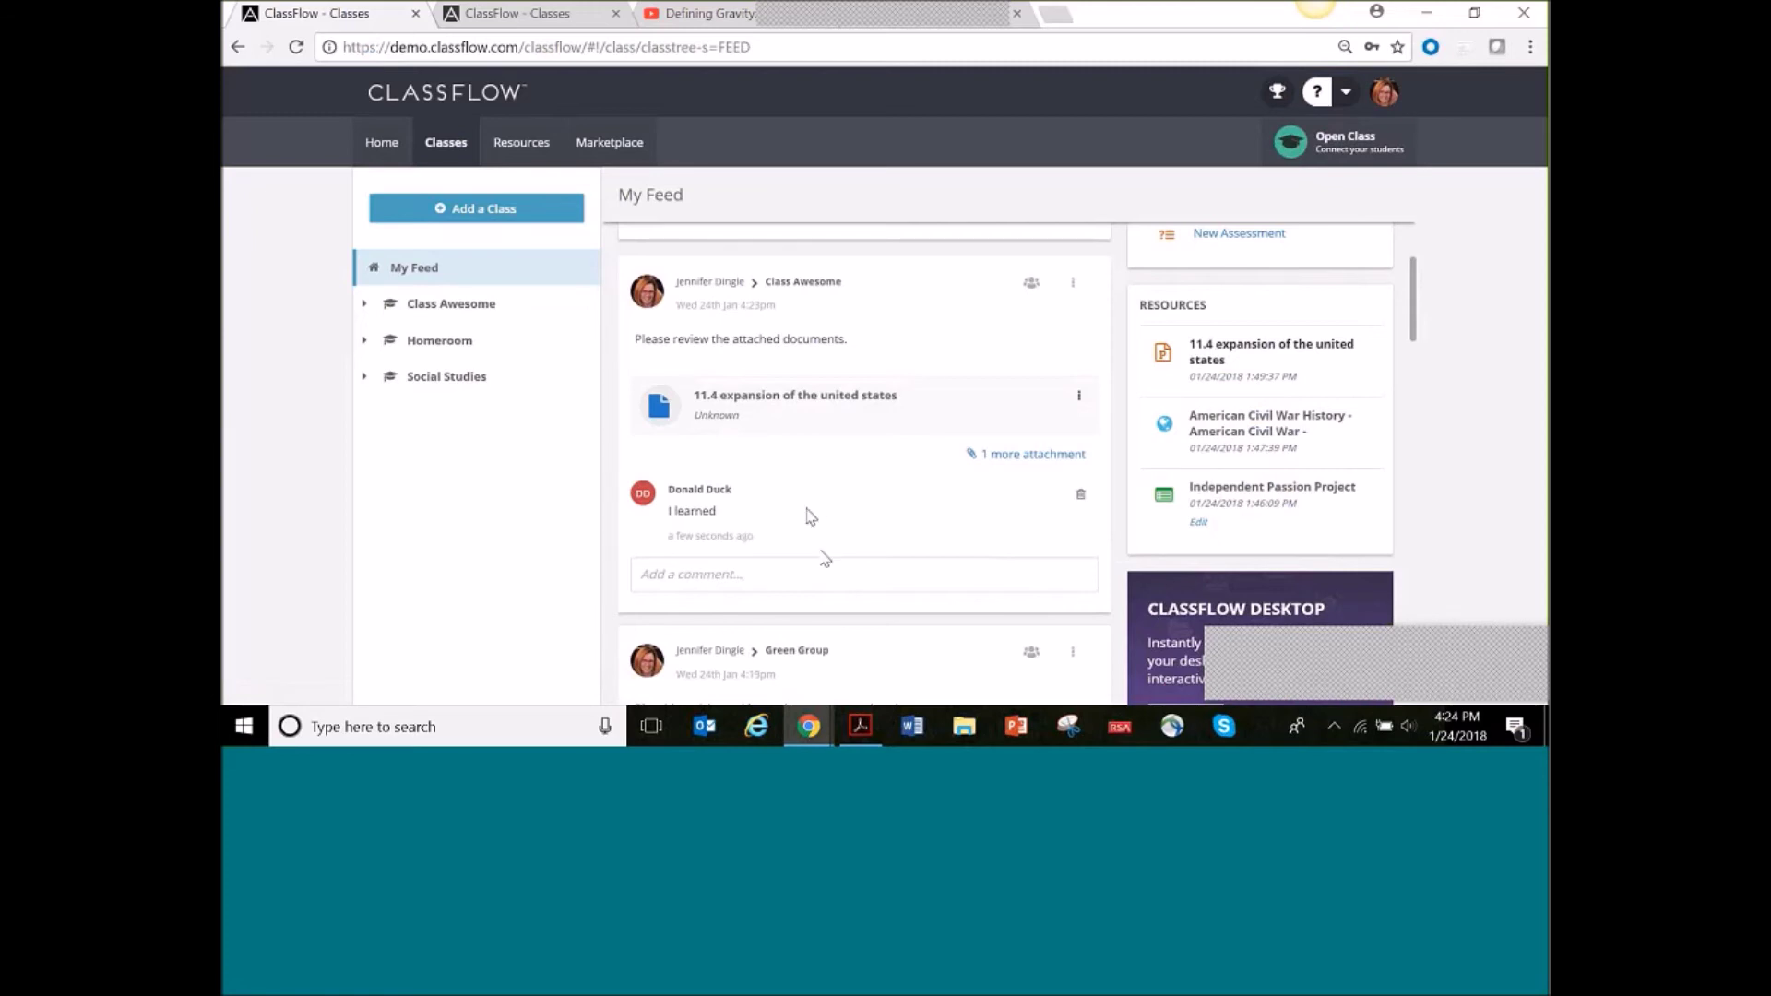
pyautogui.scroll(3, 841, 510)
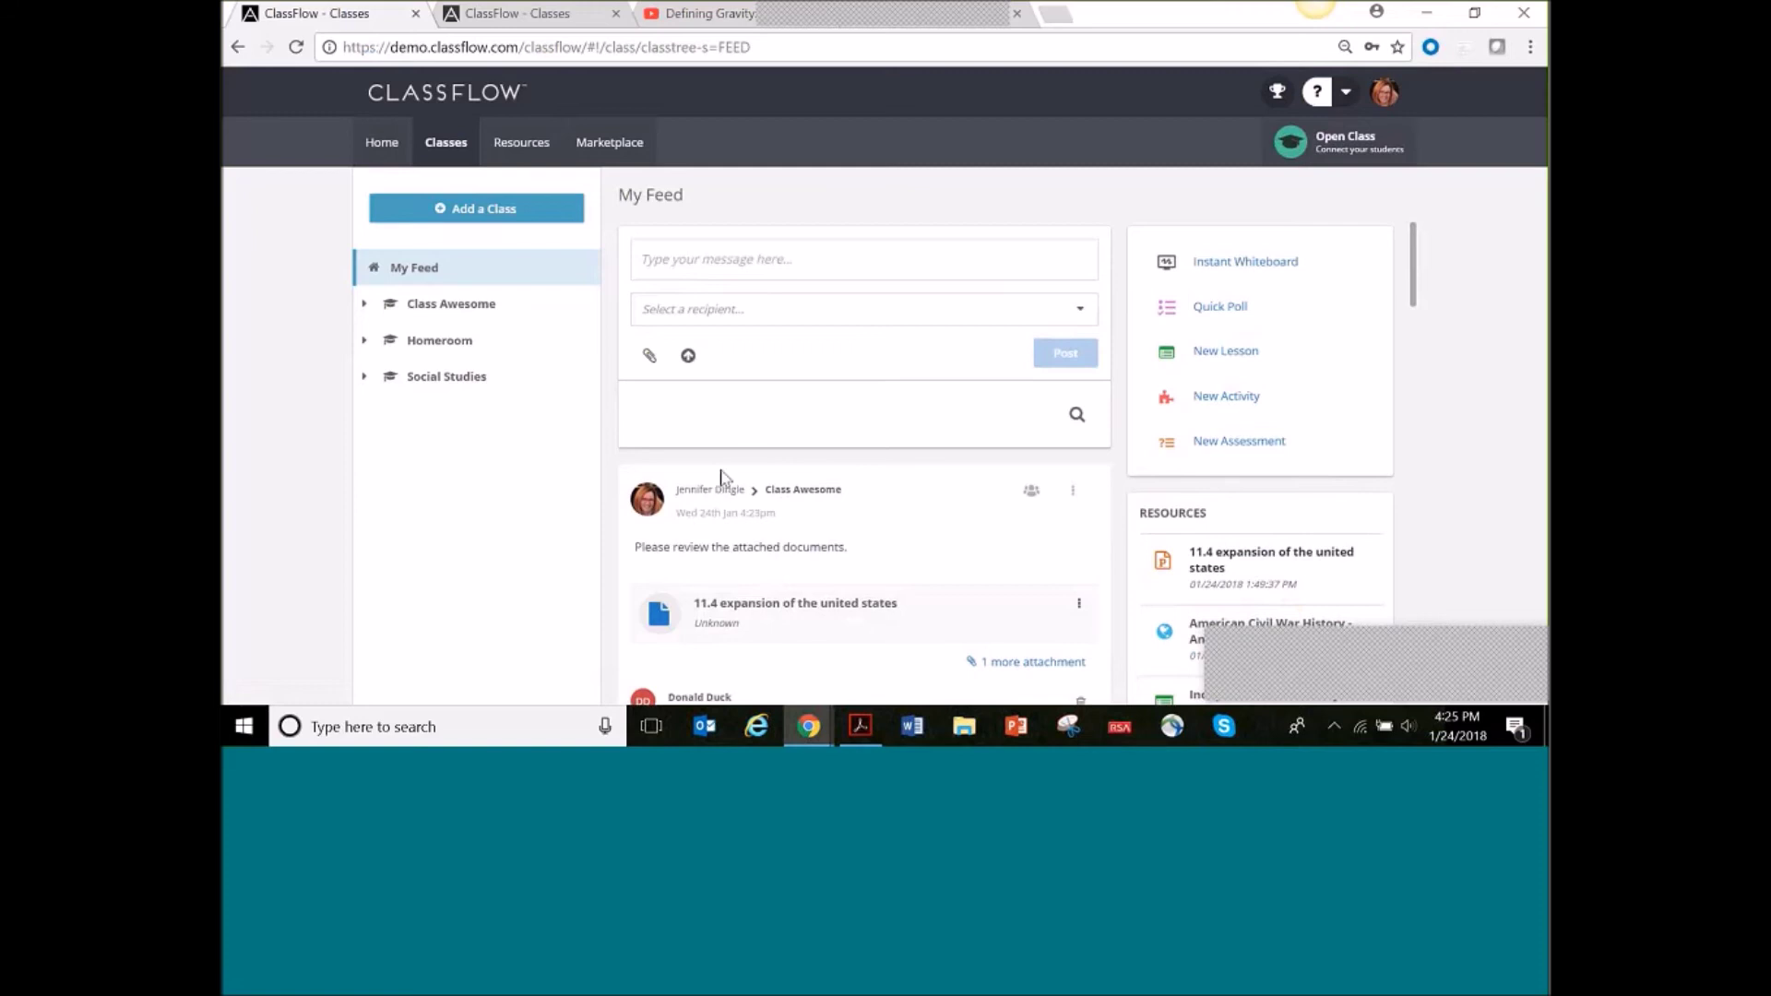
# Draft the message 'Watch this video tonight and write a question you have below.'
pyautogui.click(709, 260)
pyautogui.write('Watch')
pyautogui.write('this video tonight and ')
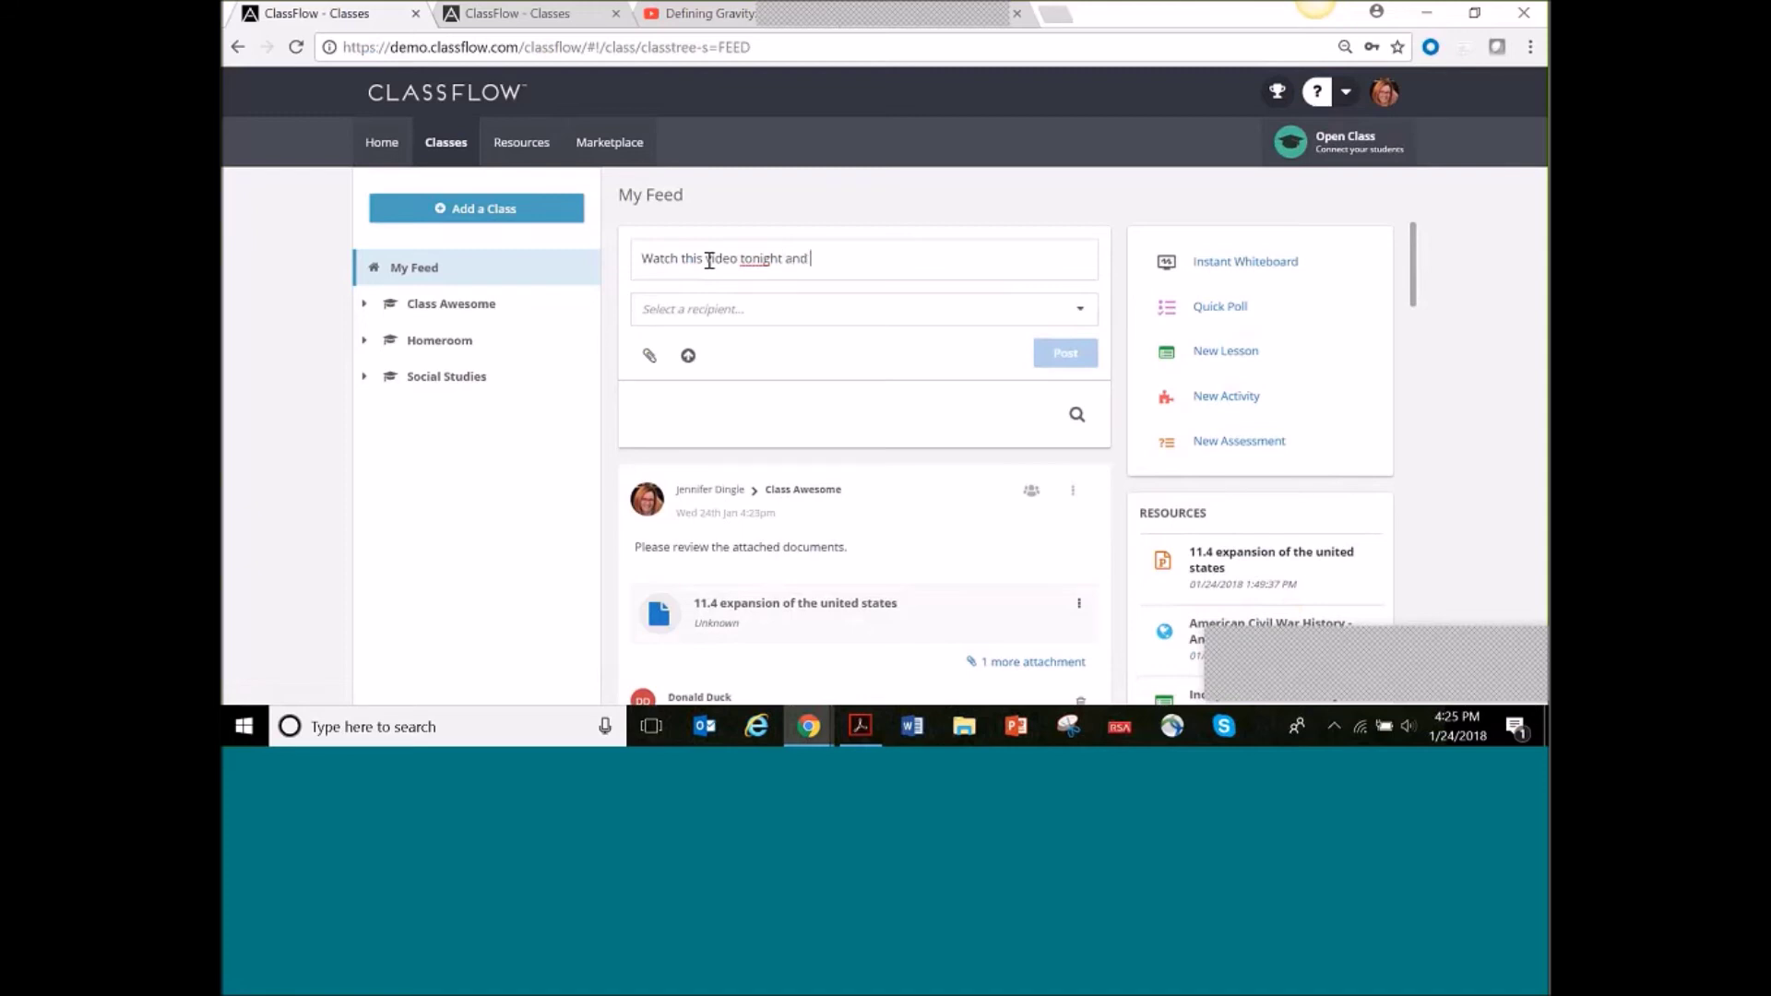
pyautogui.write('write a question you have below')
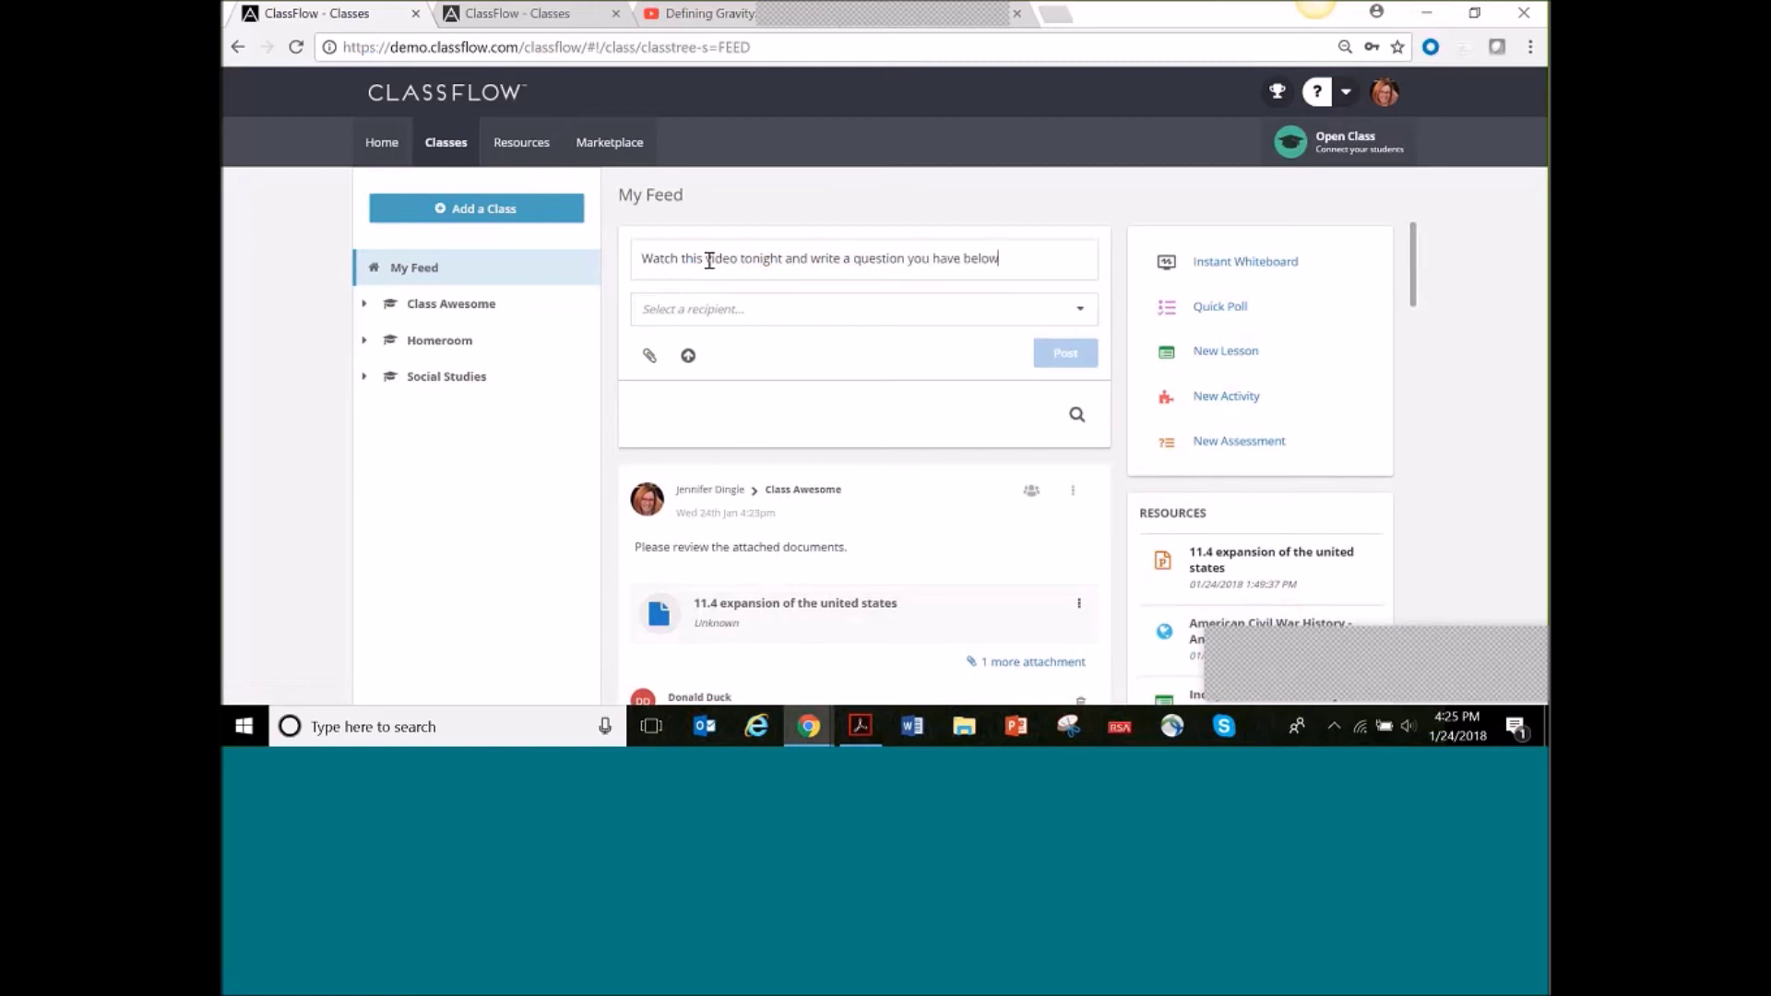
pyautogui.write('.')
# Copy the Defining Gravity video's web address and return to the ClassFlow feed
pyautogui.click(689, 21)
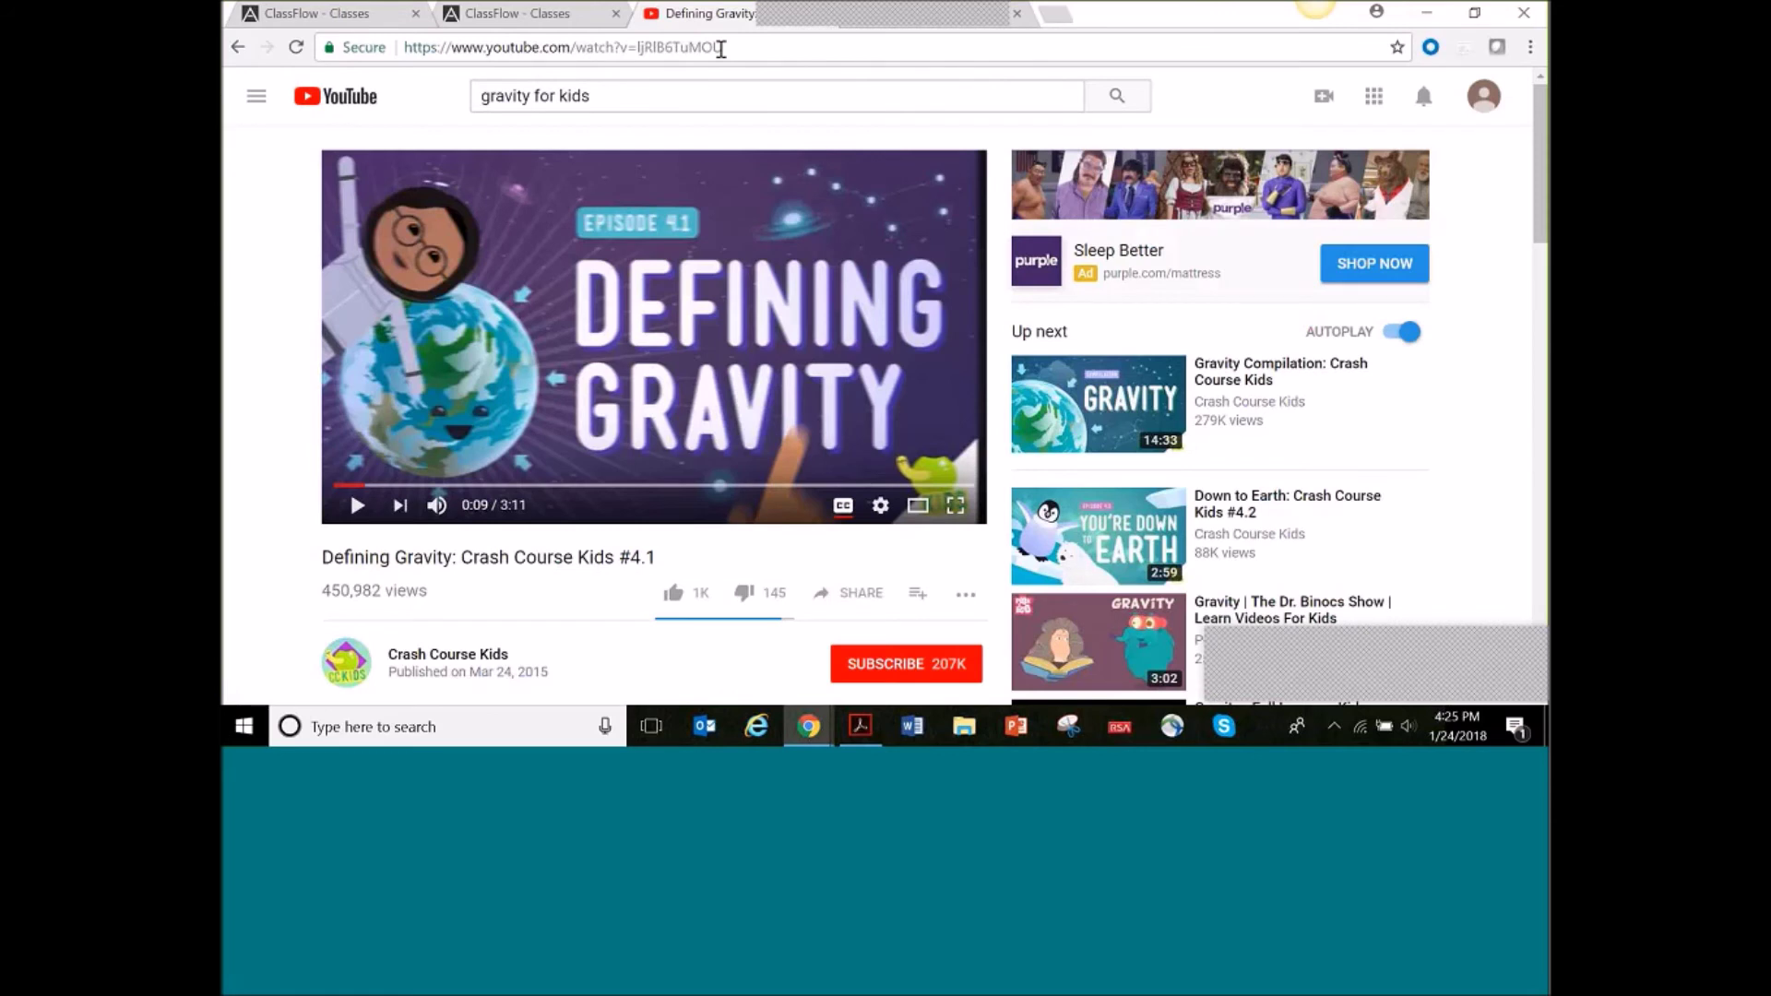
pyautogui.click(720, 48)
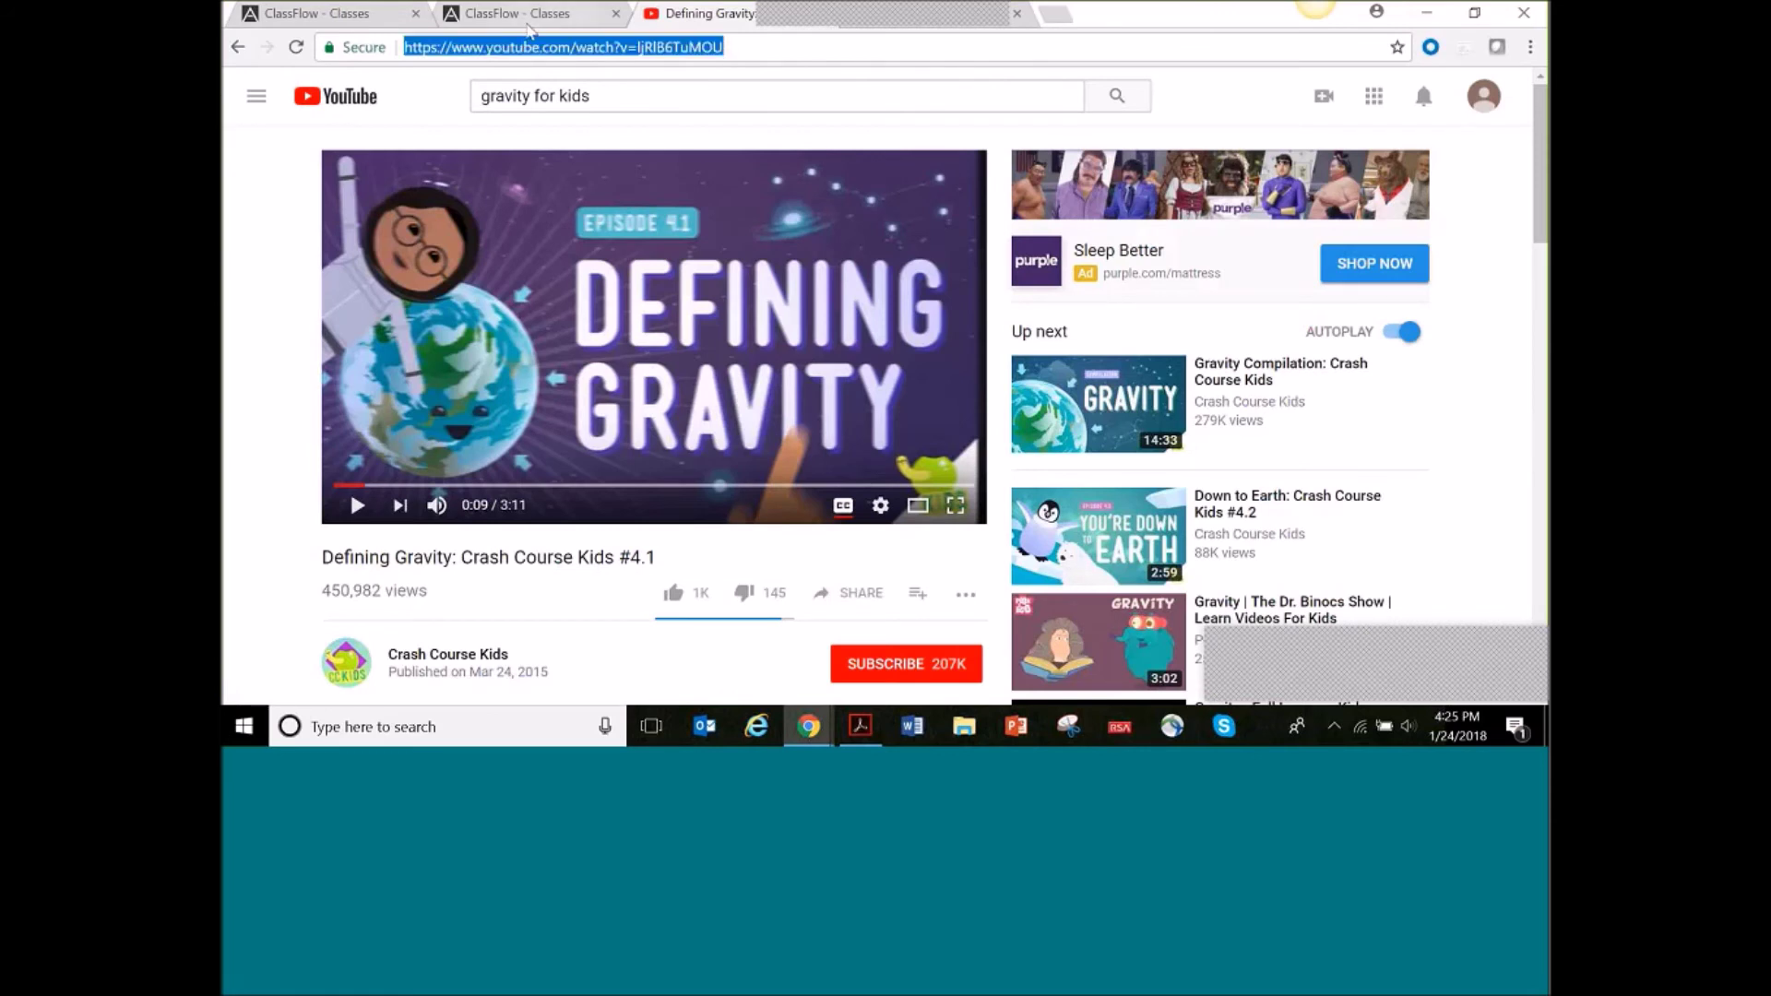
pyautogui.click(347, 18)
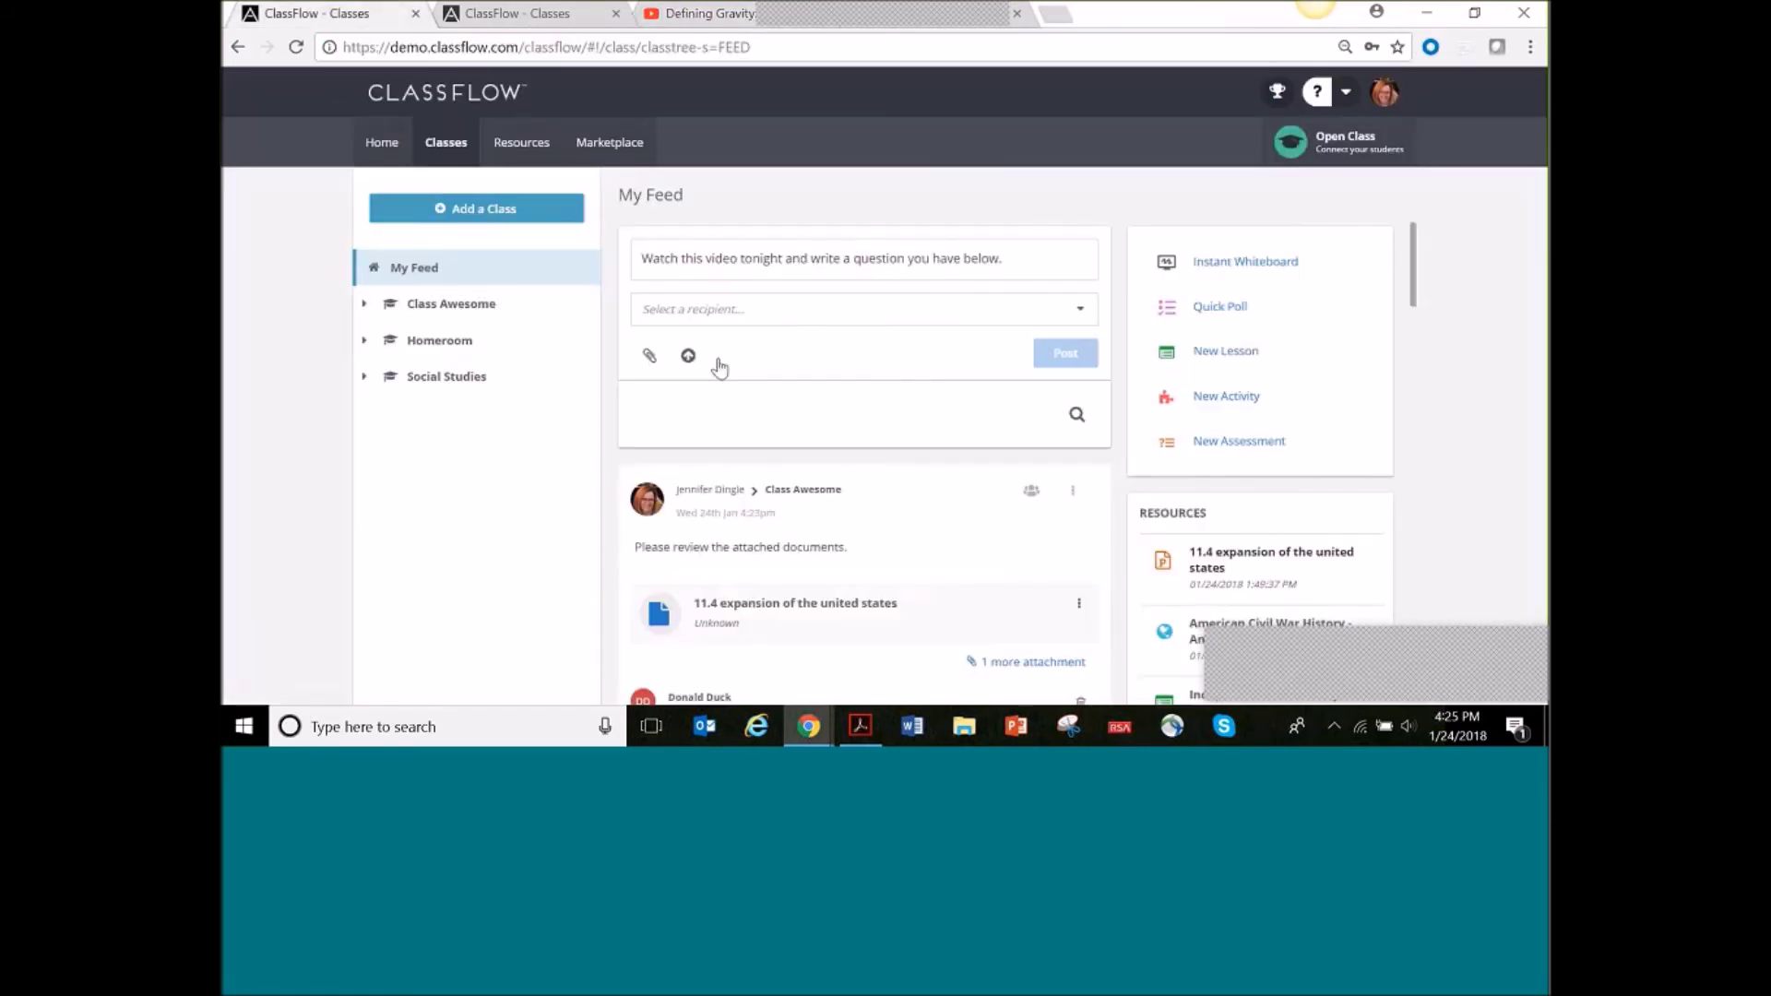
# Attach the copied YouTube video address as a Web URL titled 'Gravity'
pyautogui.click(649, 359)
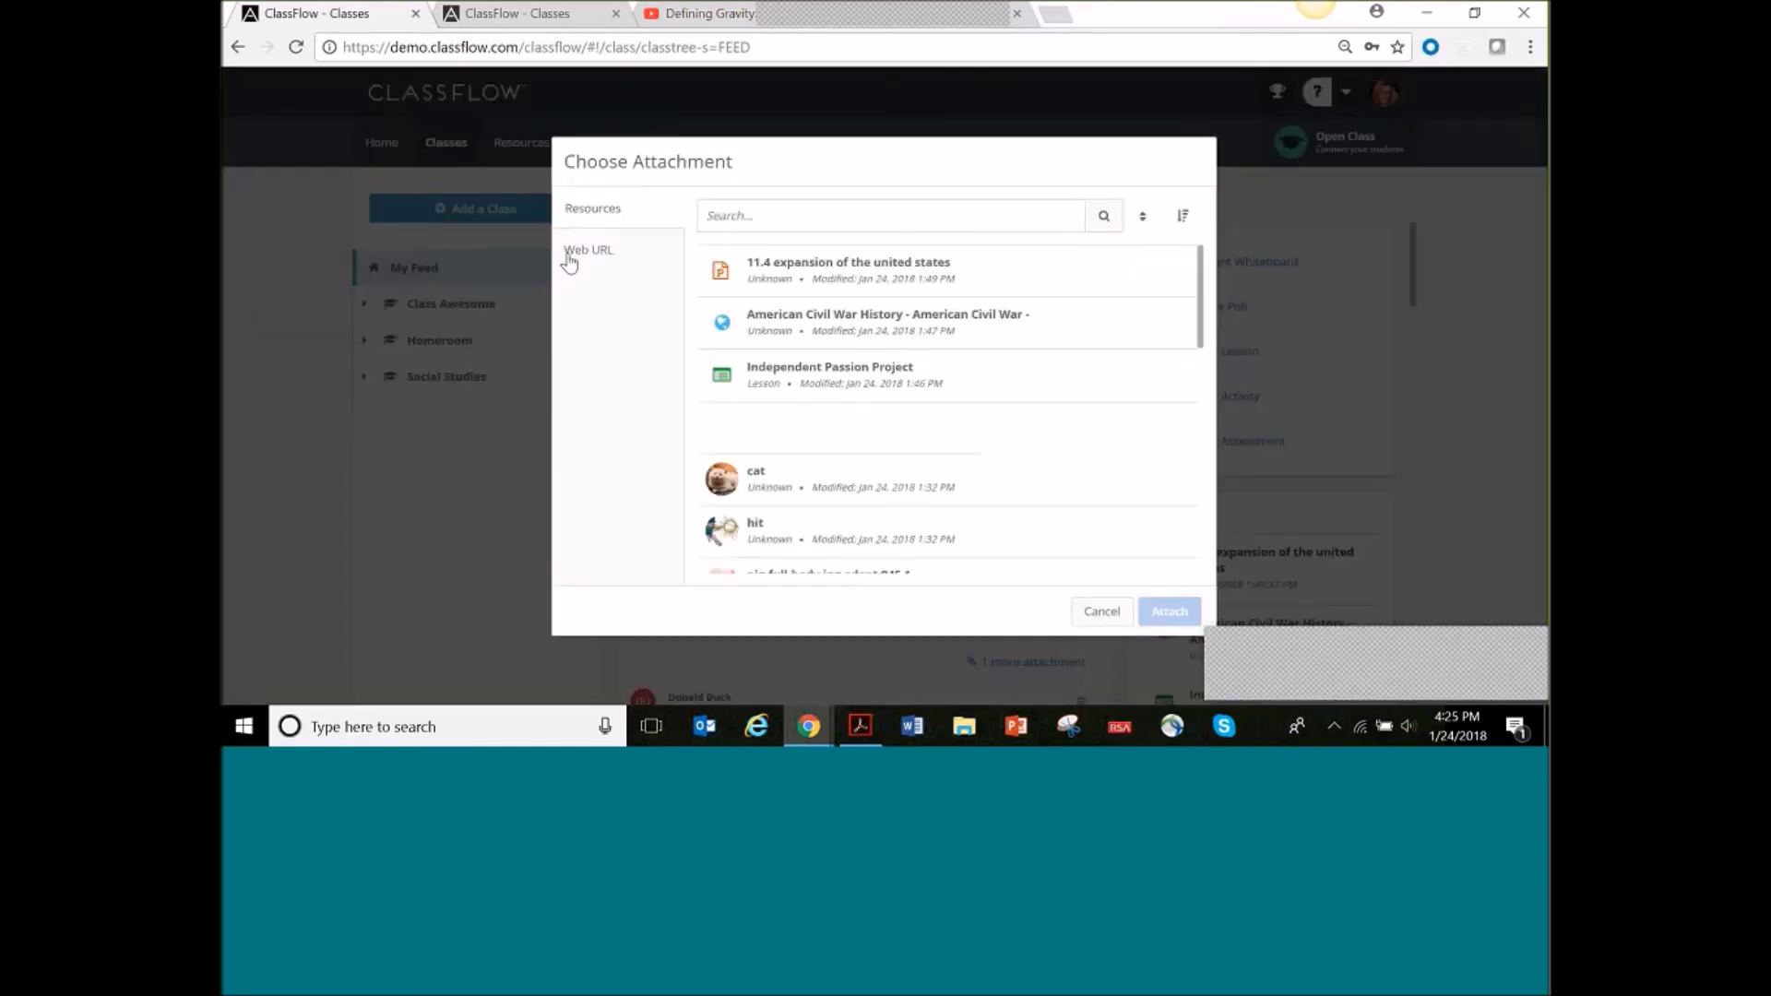
pyautogui.click(601, 263)
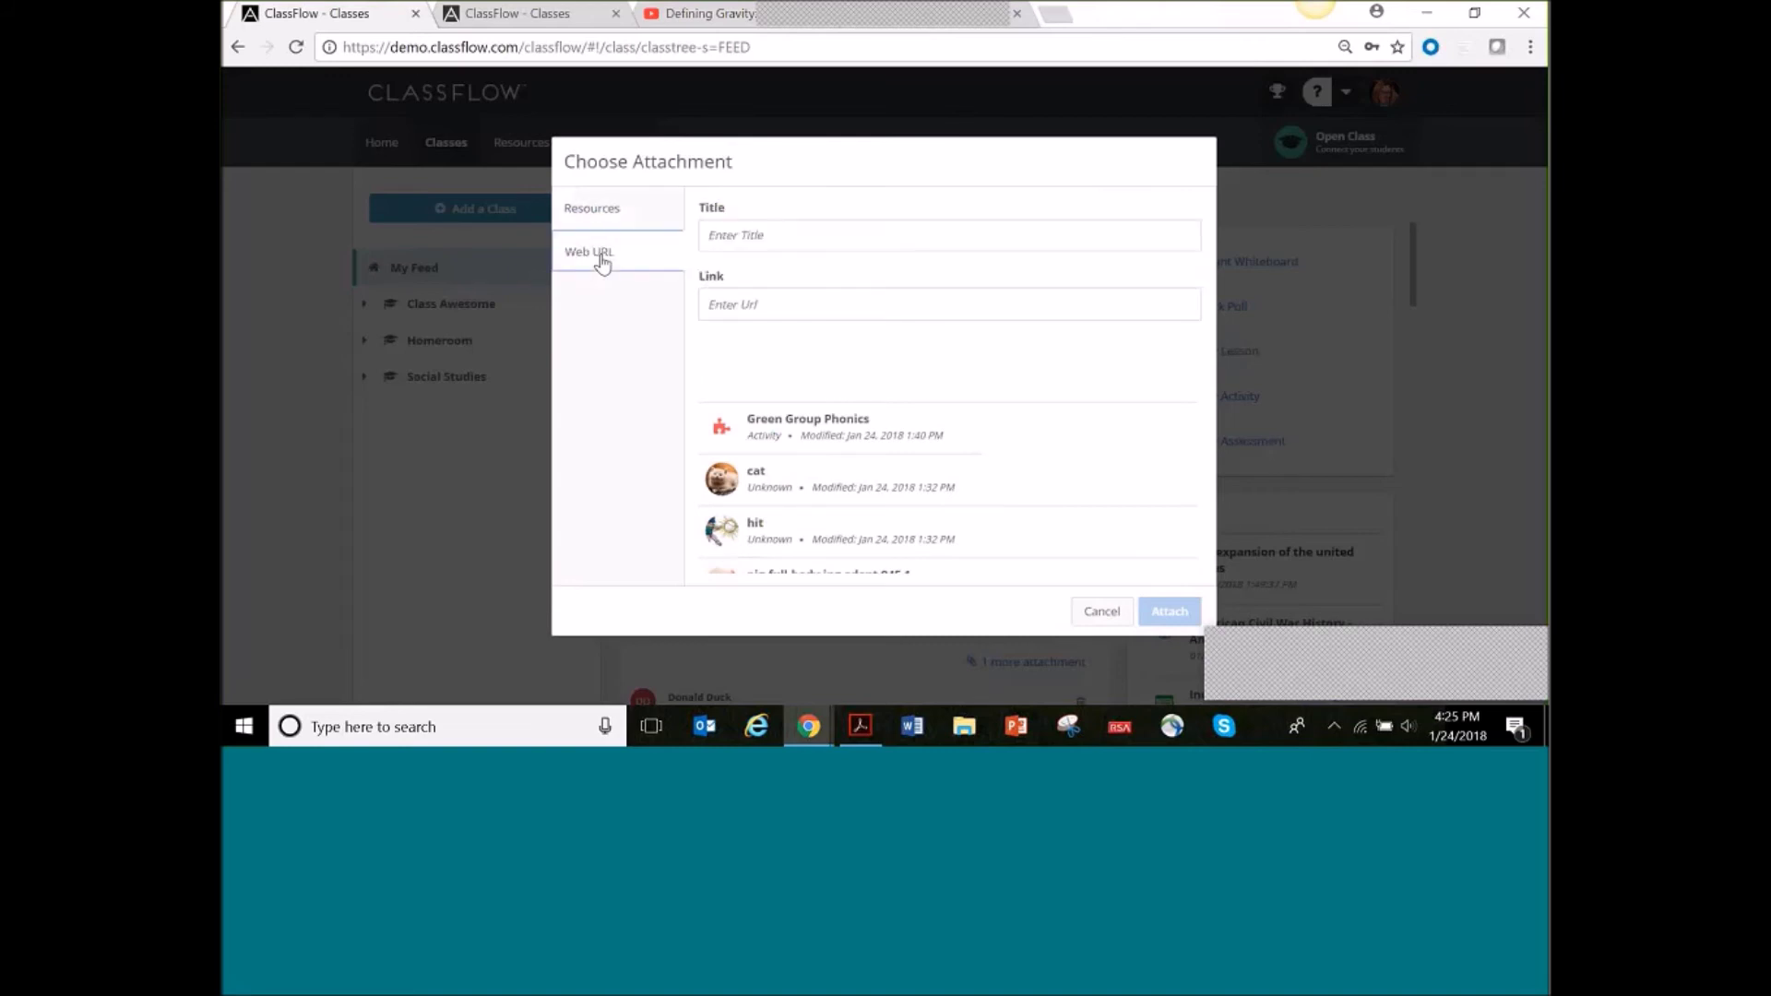
pyautogui.click(902, 295)
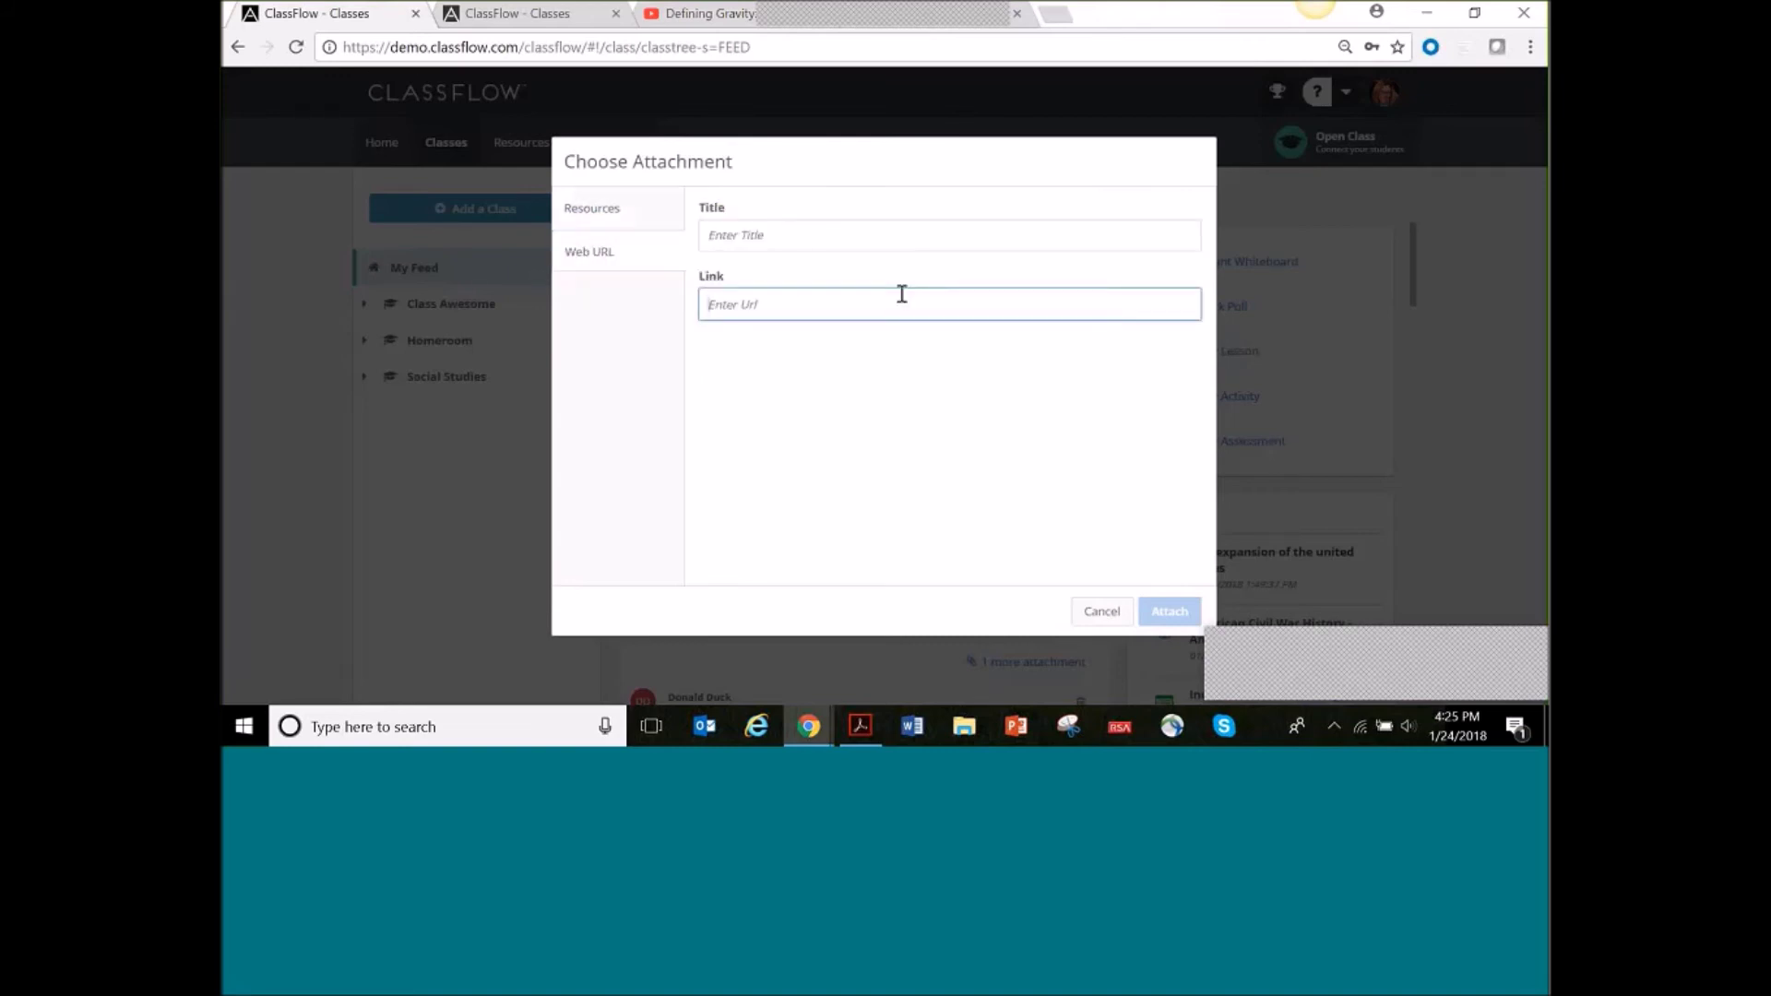
pyautogui.write('https://www.youtube.com/watch?v=IjRIB6TuMOU')
pyautogui.click(814, 231)
pyautogui.write('Gr')
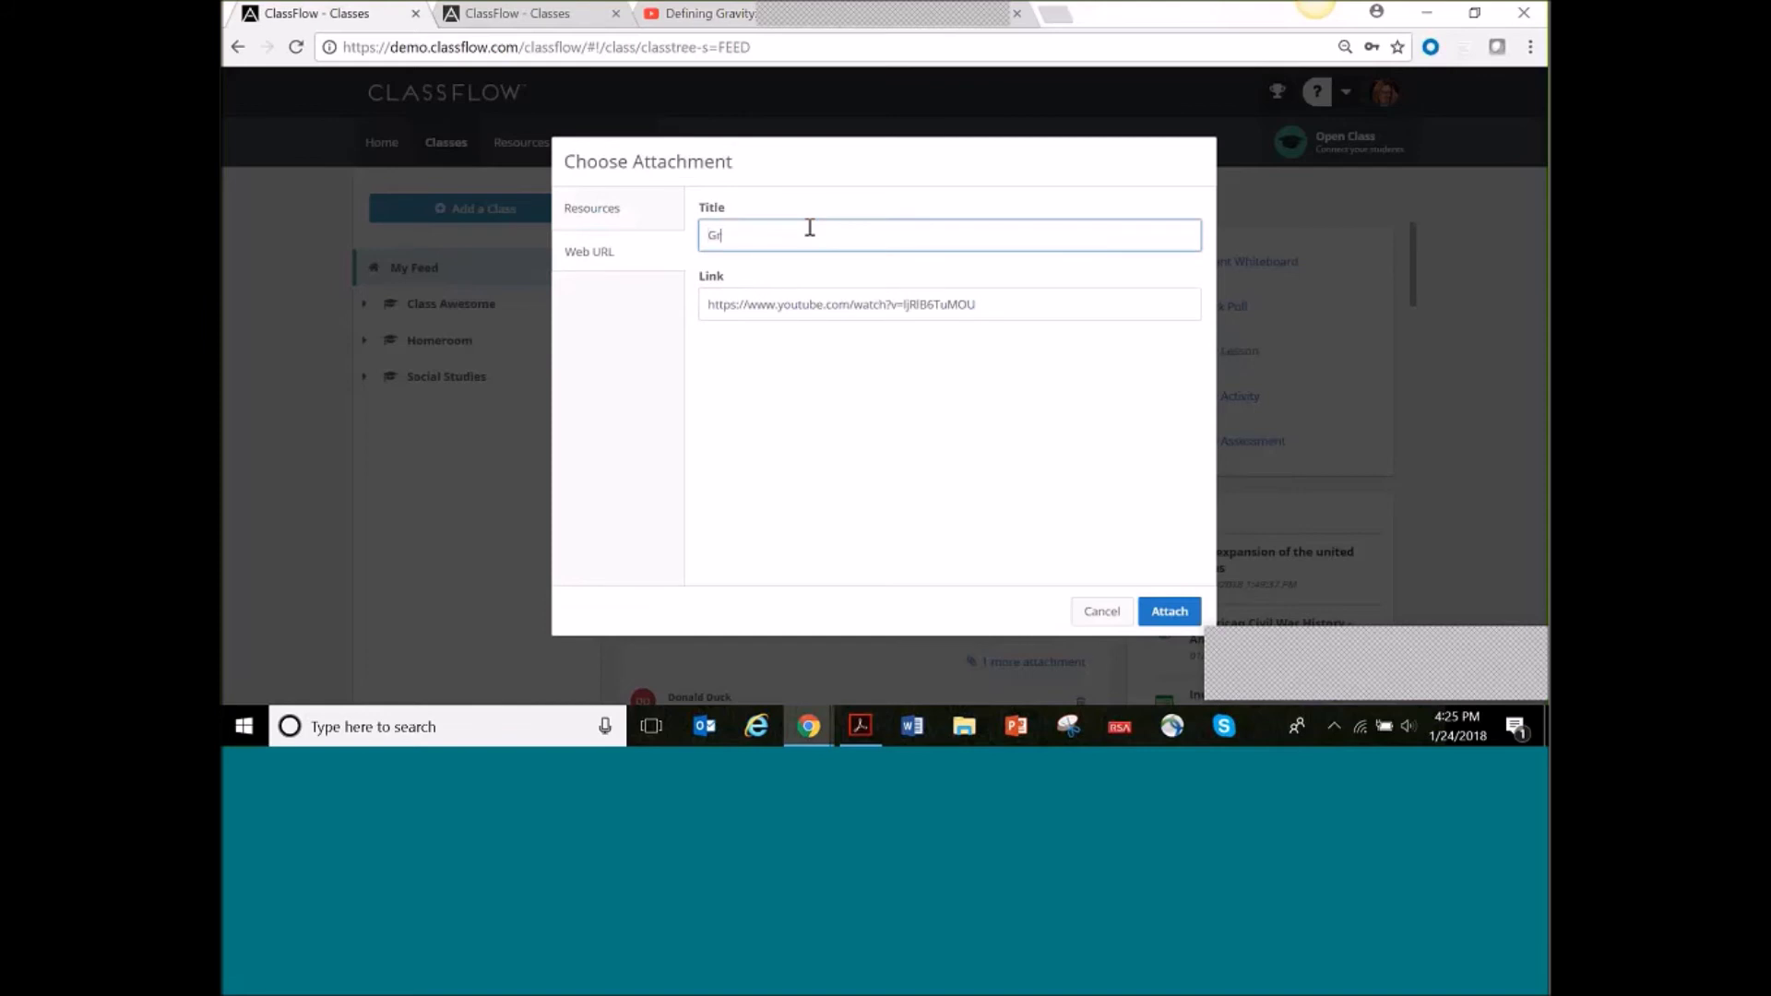
pyautogui.write('avity')
pyautogui.click(1144, 611)
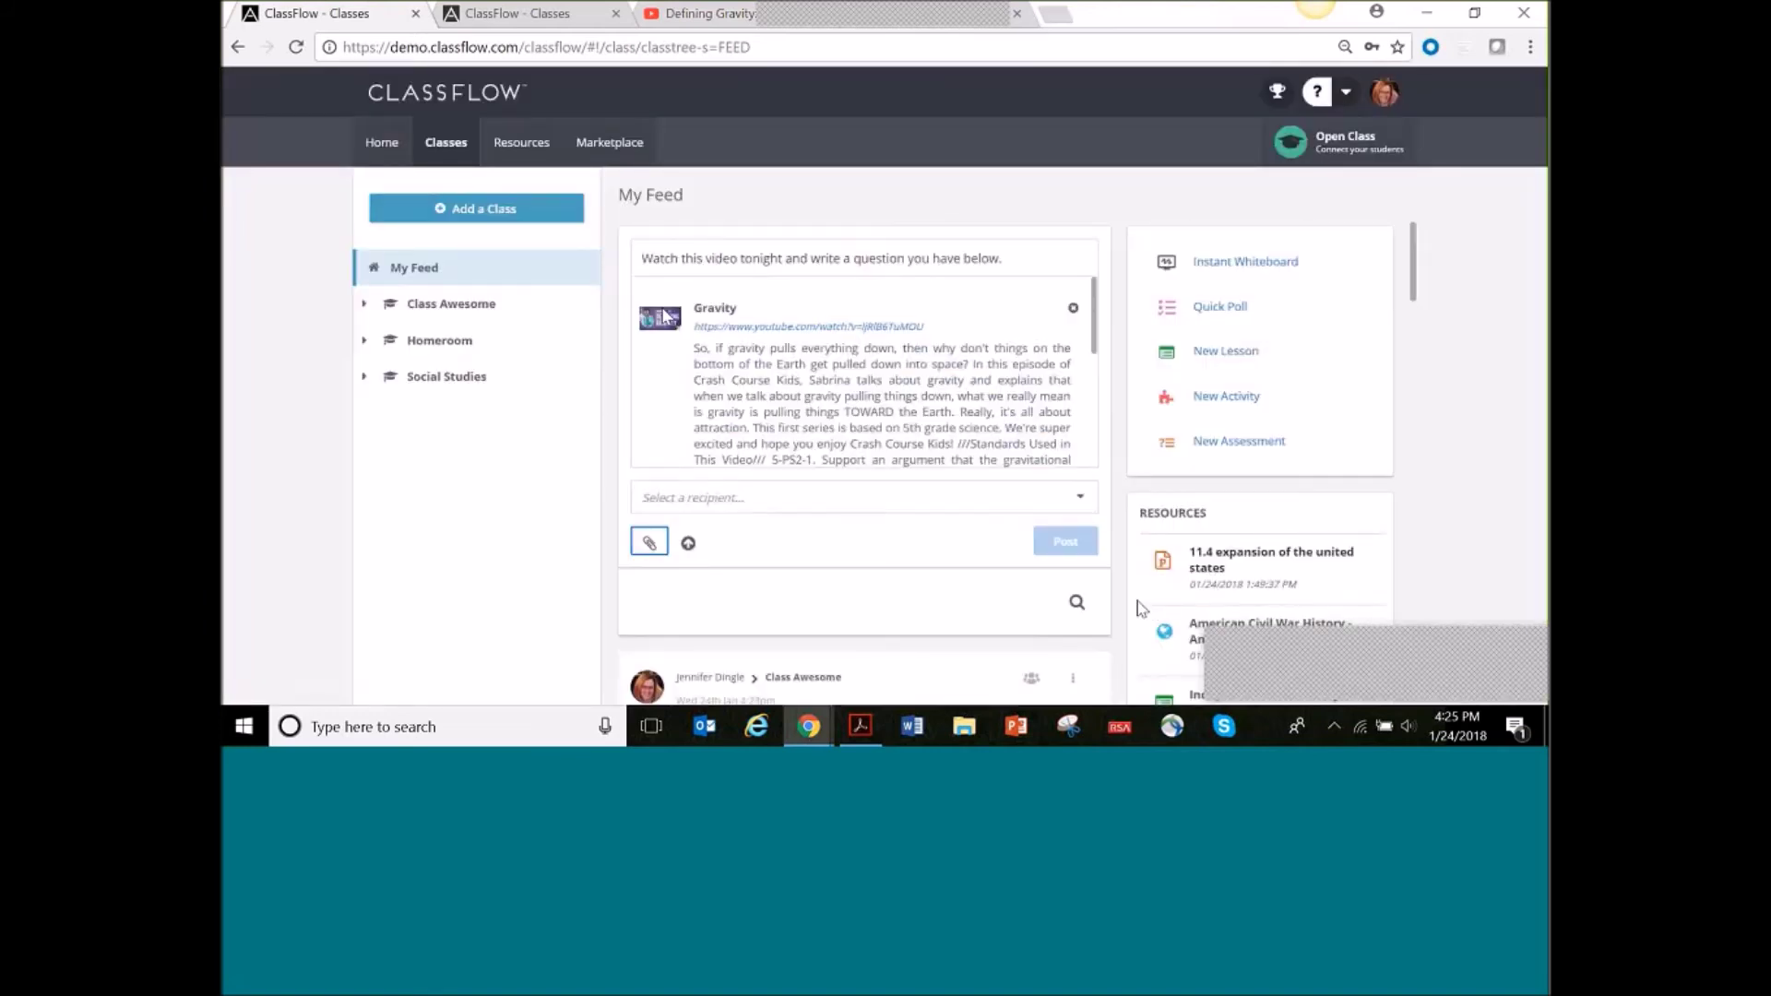
pyautogui.scroll(-2, 871, 424)
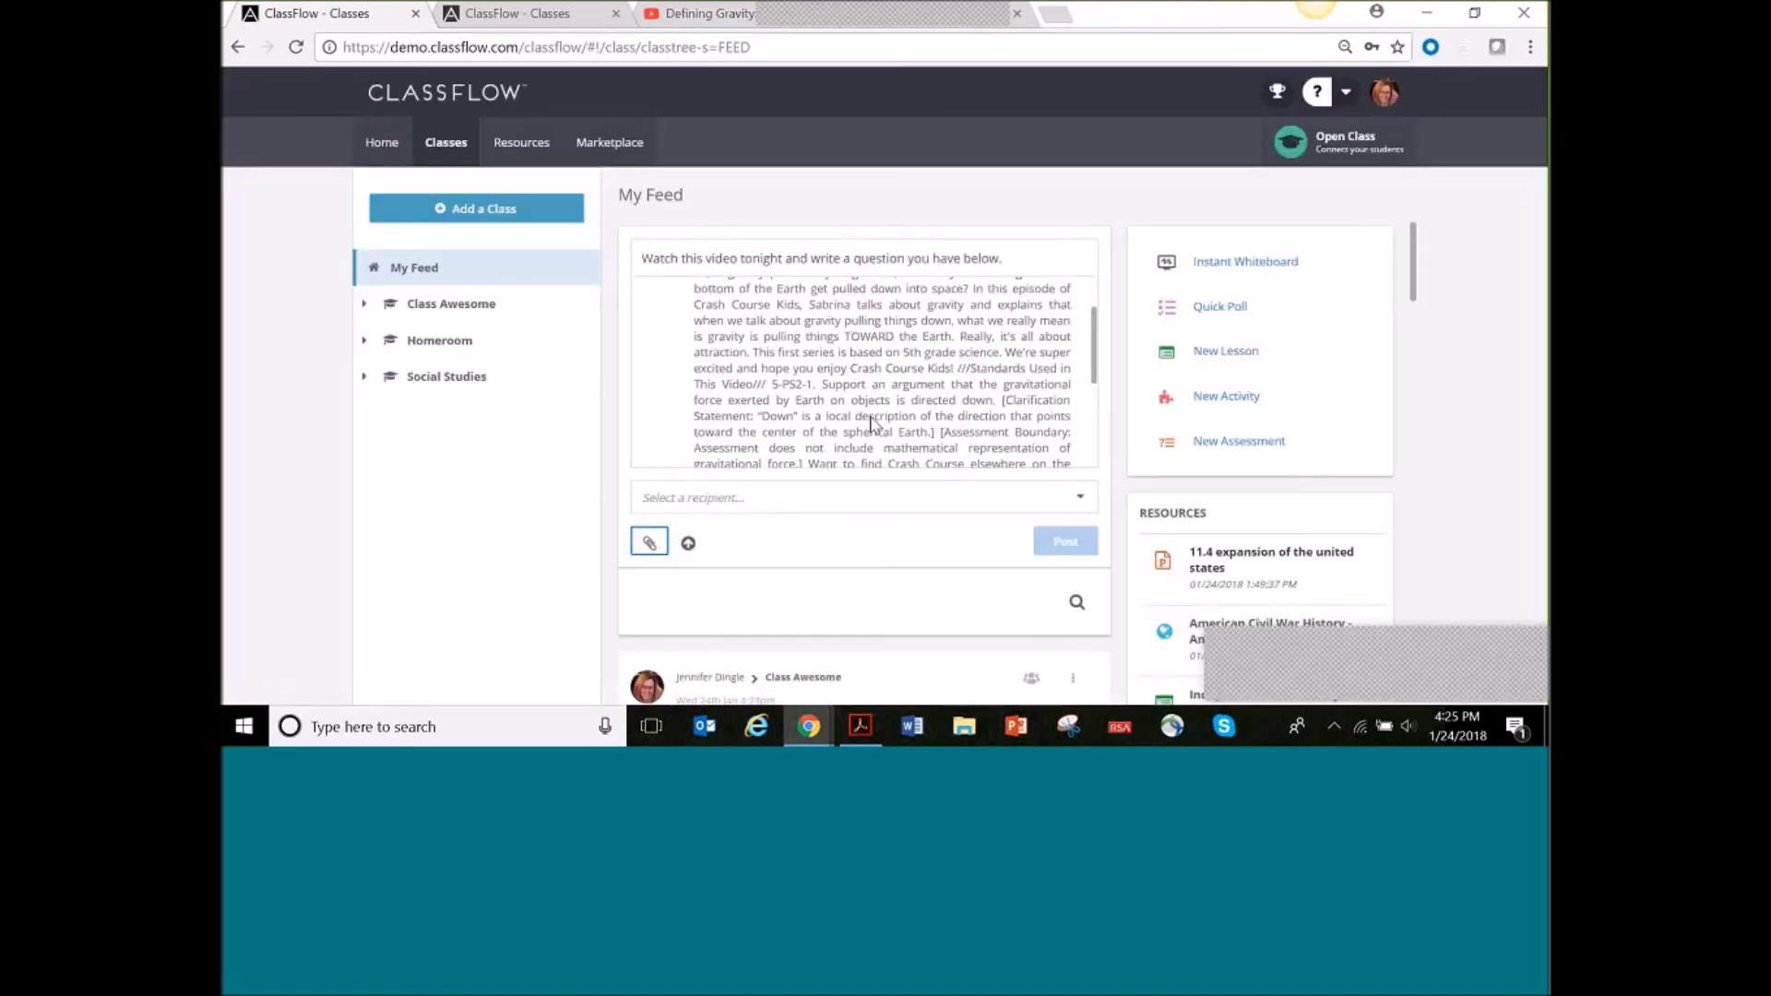
pyautogui.scroll(2, 871, 424)
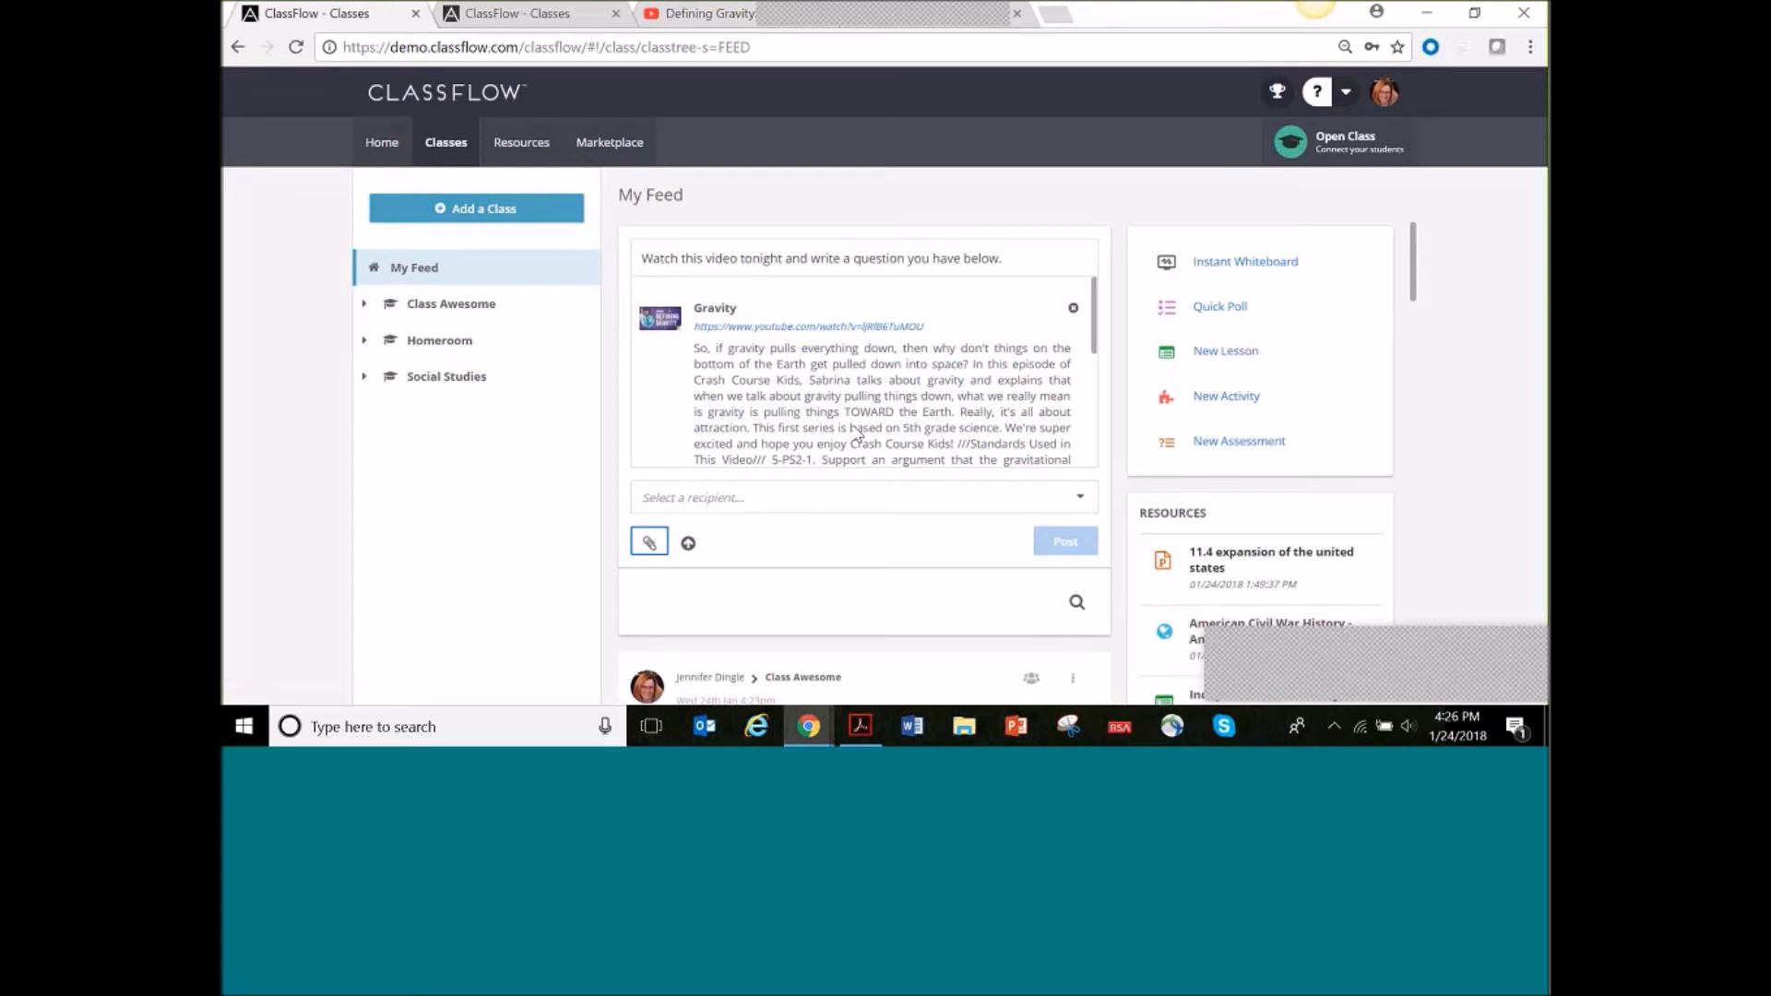
# Reload My Feed to discard the Gravity draft and start a fresh message
pyautogui.click(417, 140)
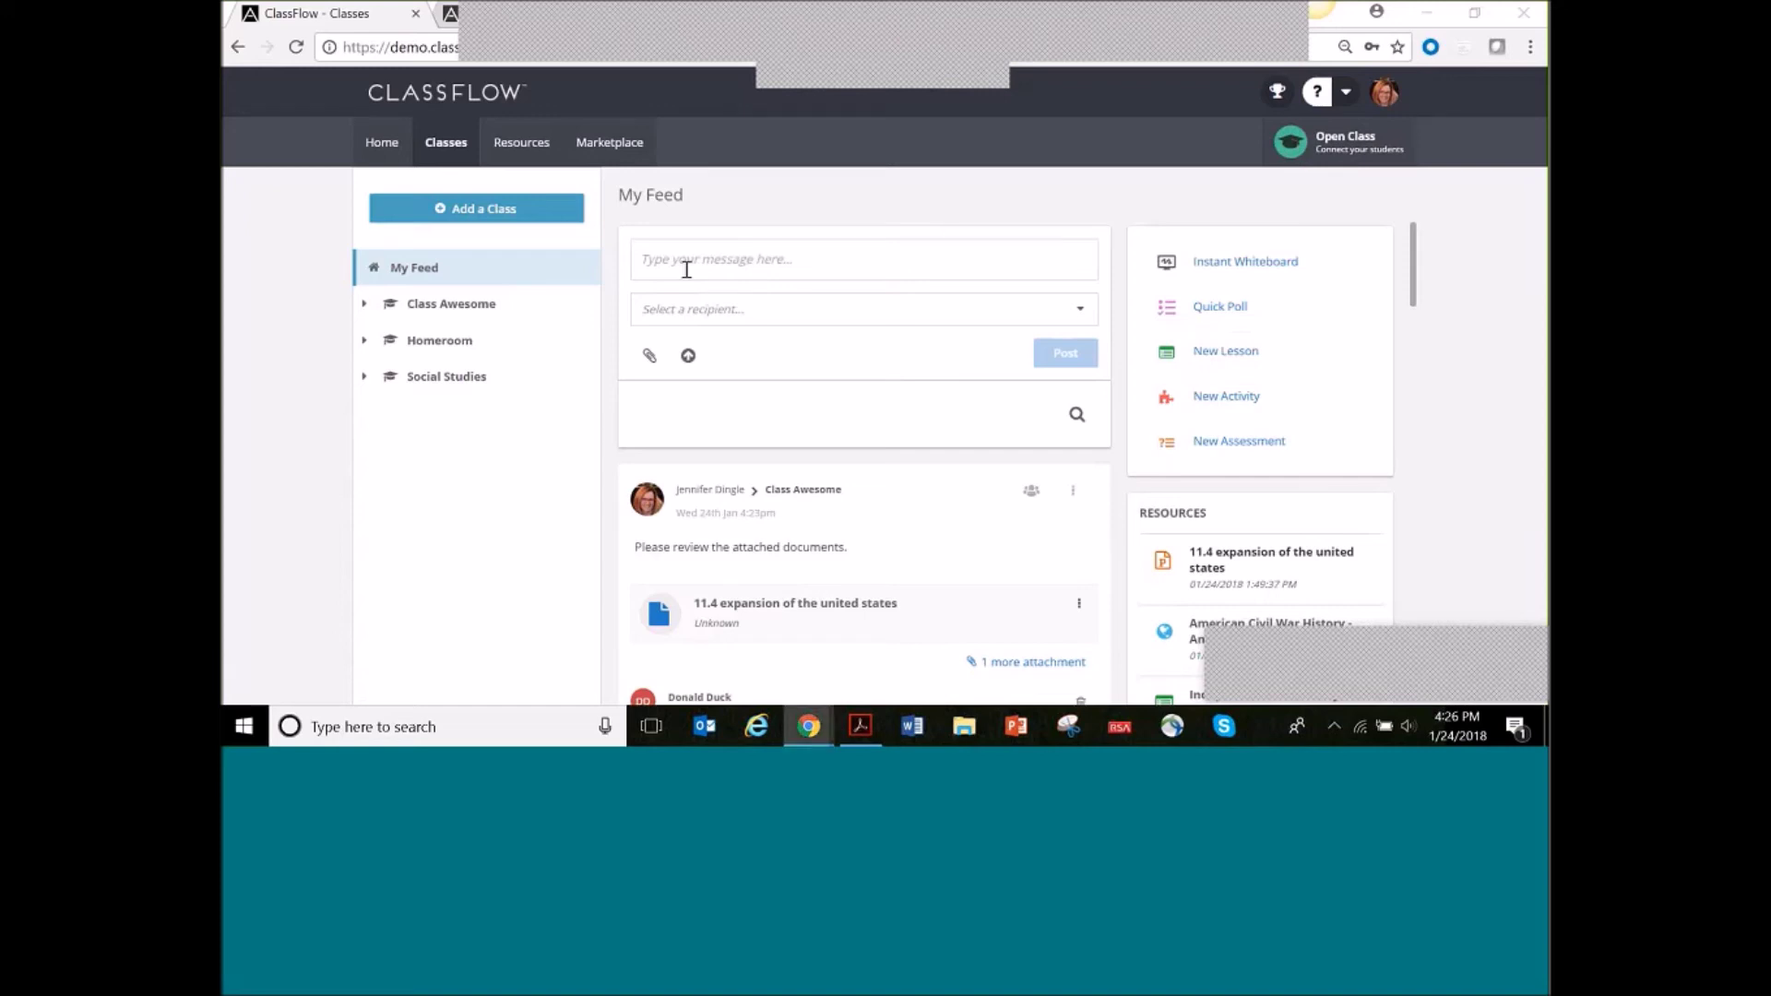
pyautogui.click(751, 259)
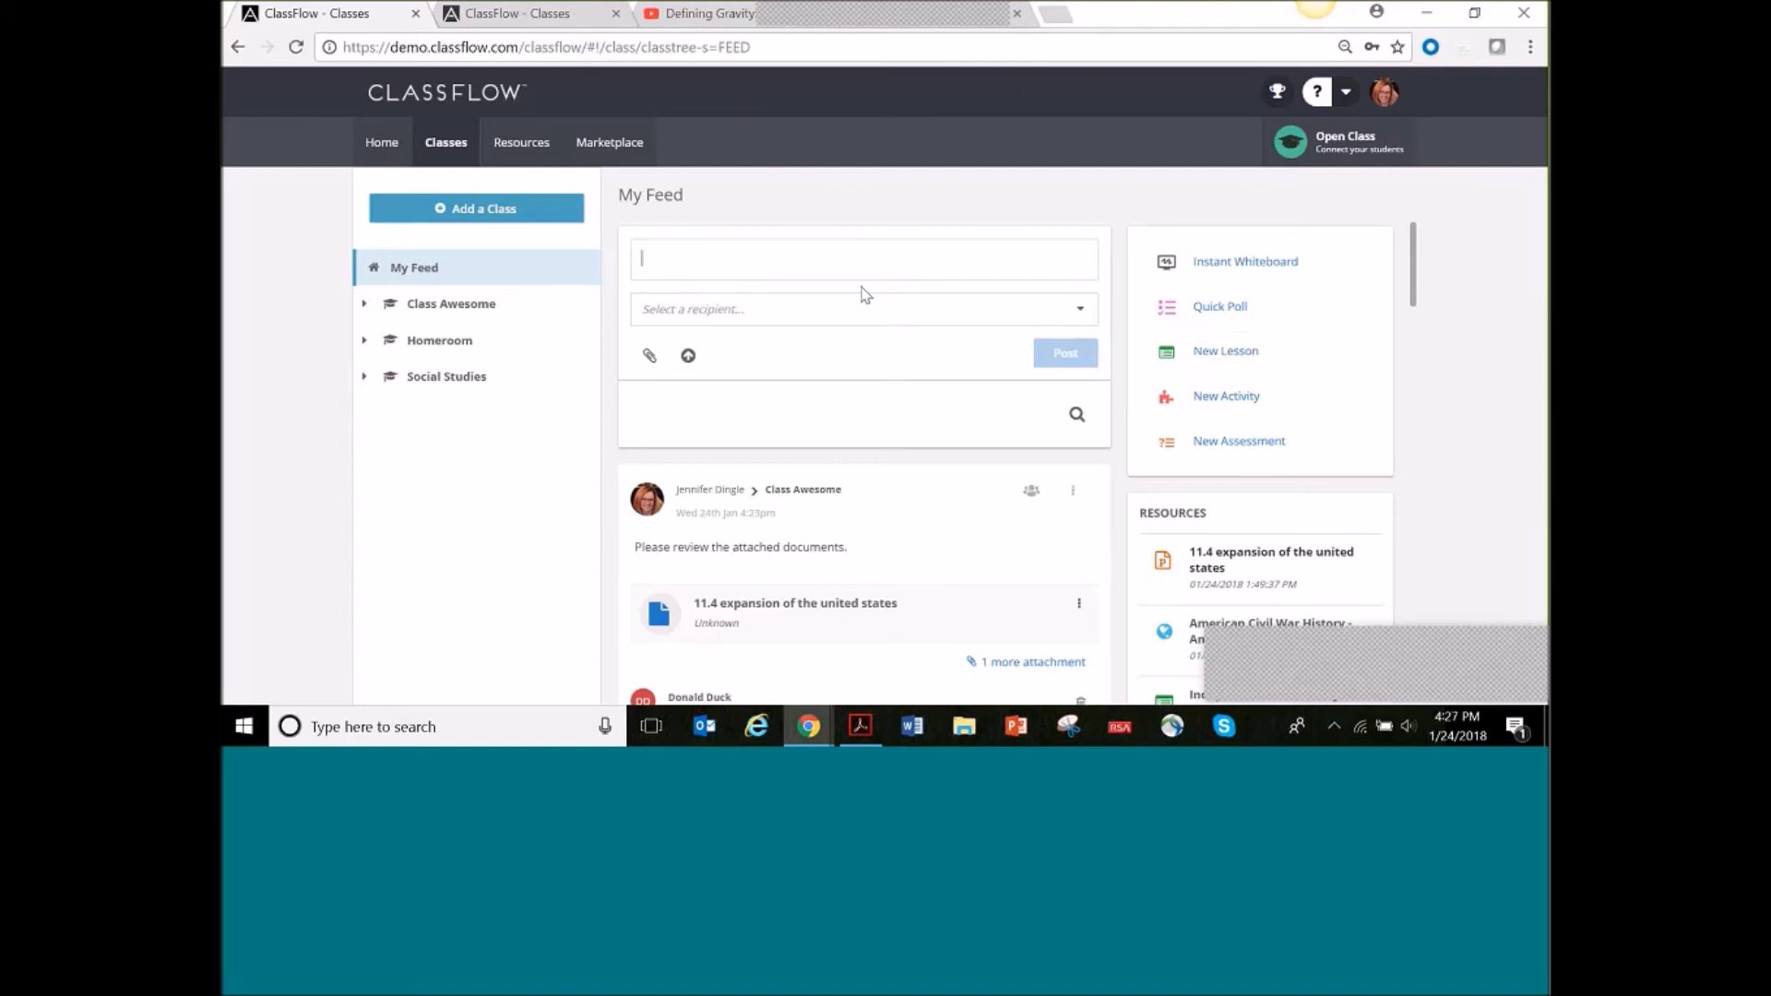
# Start 'Use the template below for your Passion Project' to Class Awesome with the Independent Passion Project lesson attached
pyautogui.write('Use the template below for your Pass')
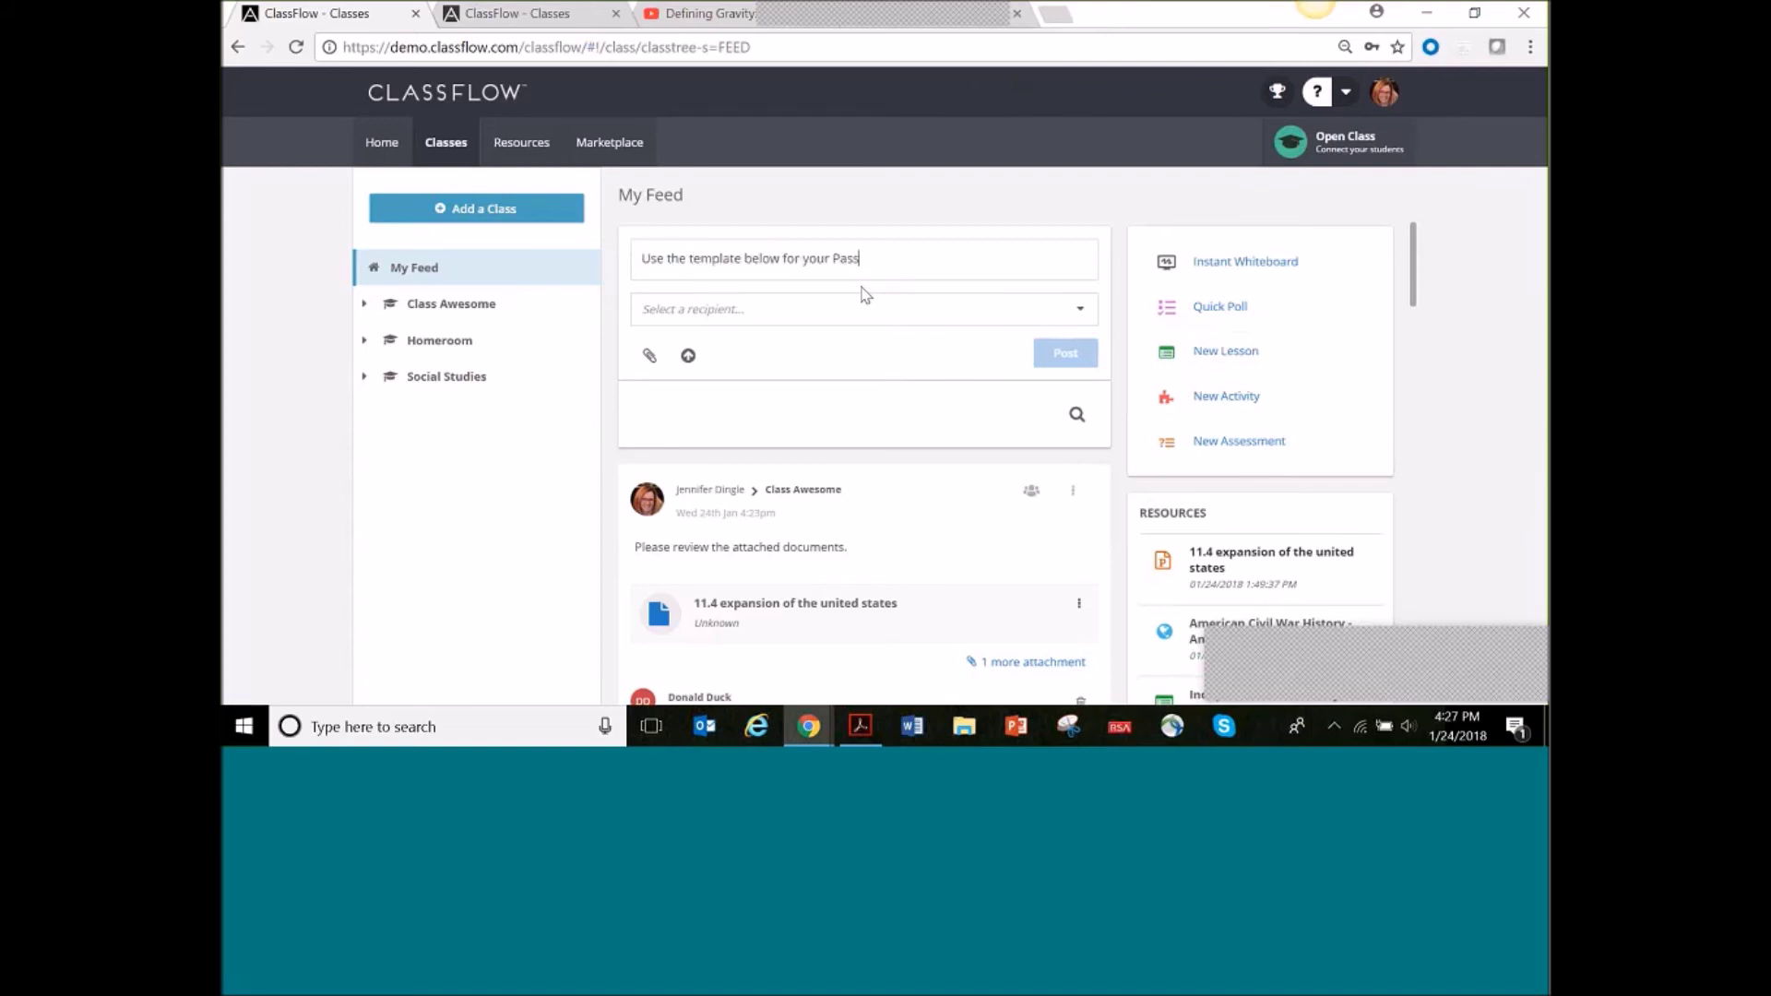
pyautogui.write('ion Project')
pyautogui.click(847, 311)
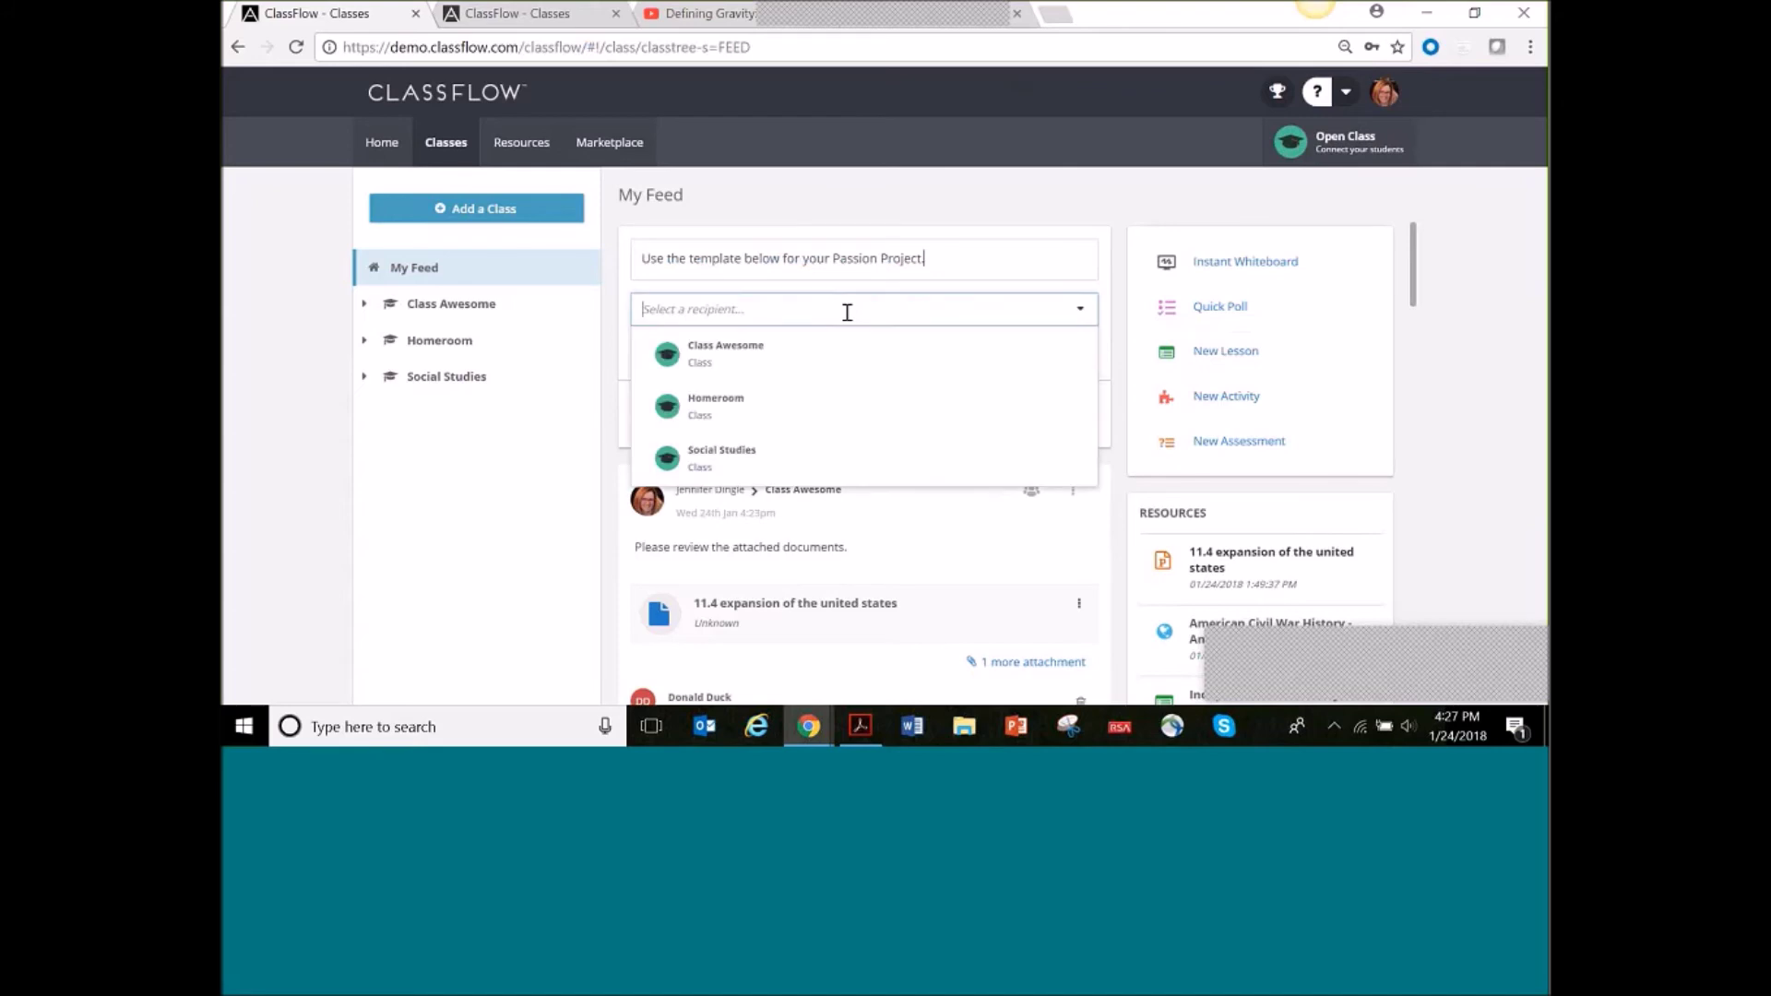
pyautogui.click(779, 355)
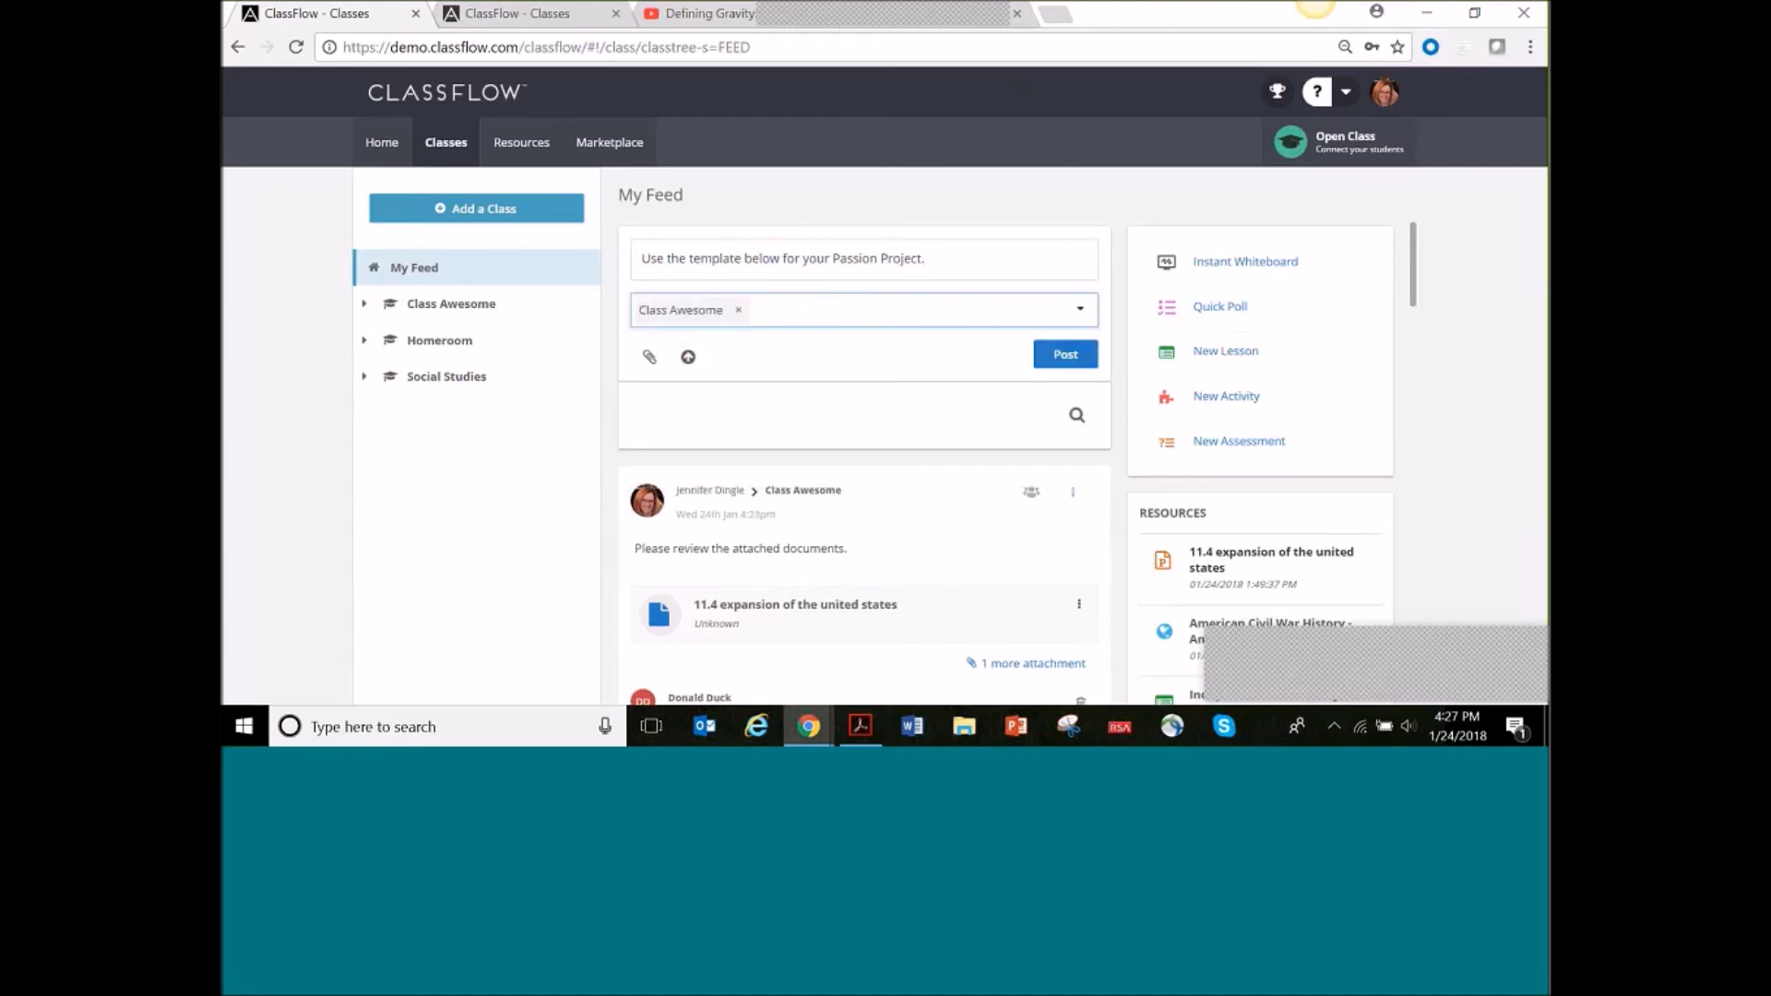
pyautogui.click(647, 358)
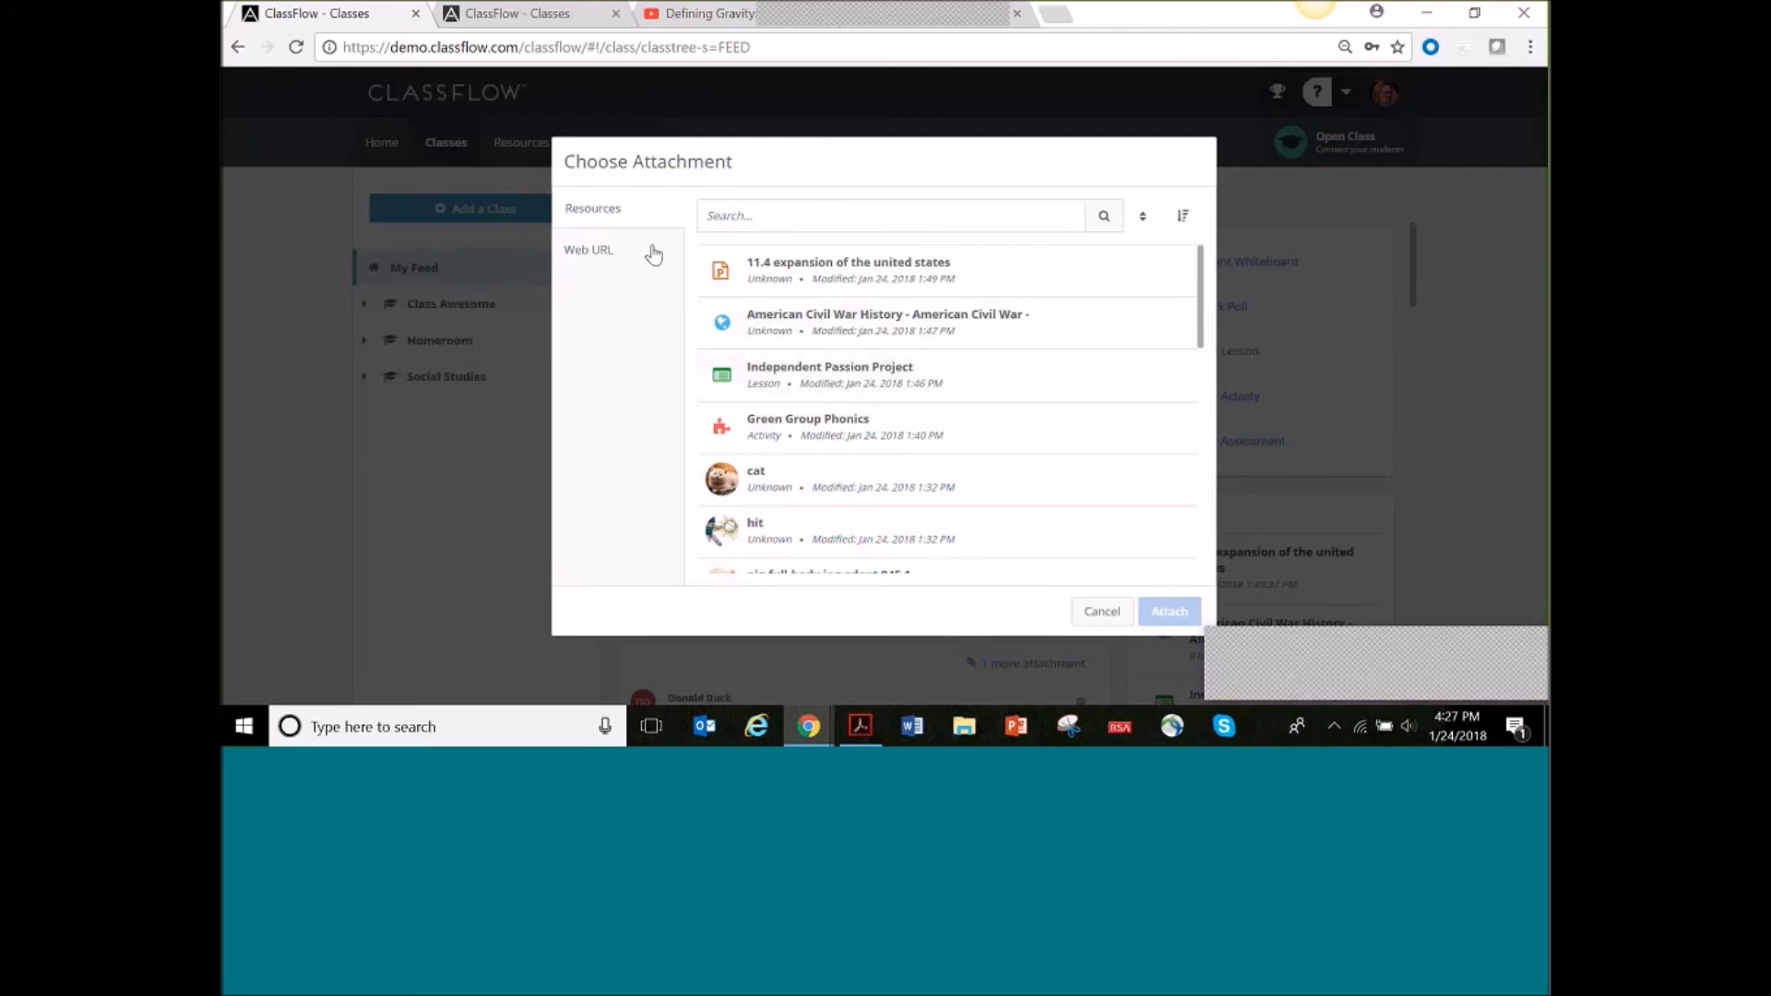
pyautogui.click(841, 380)
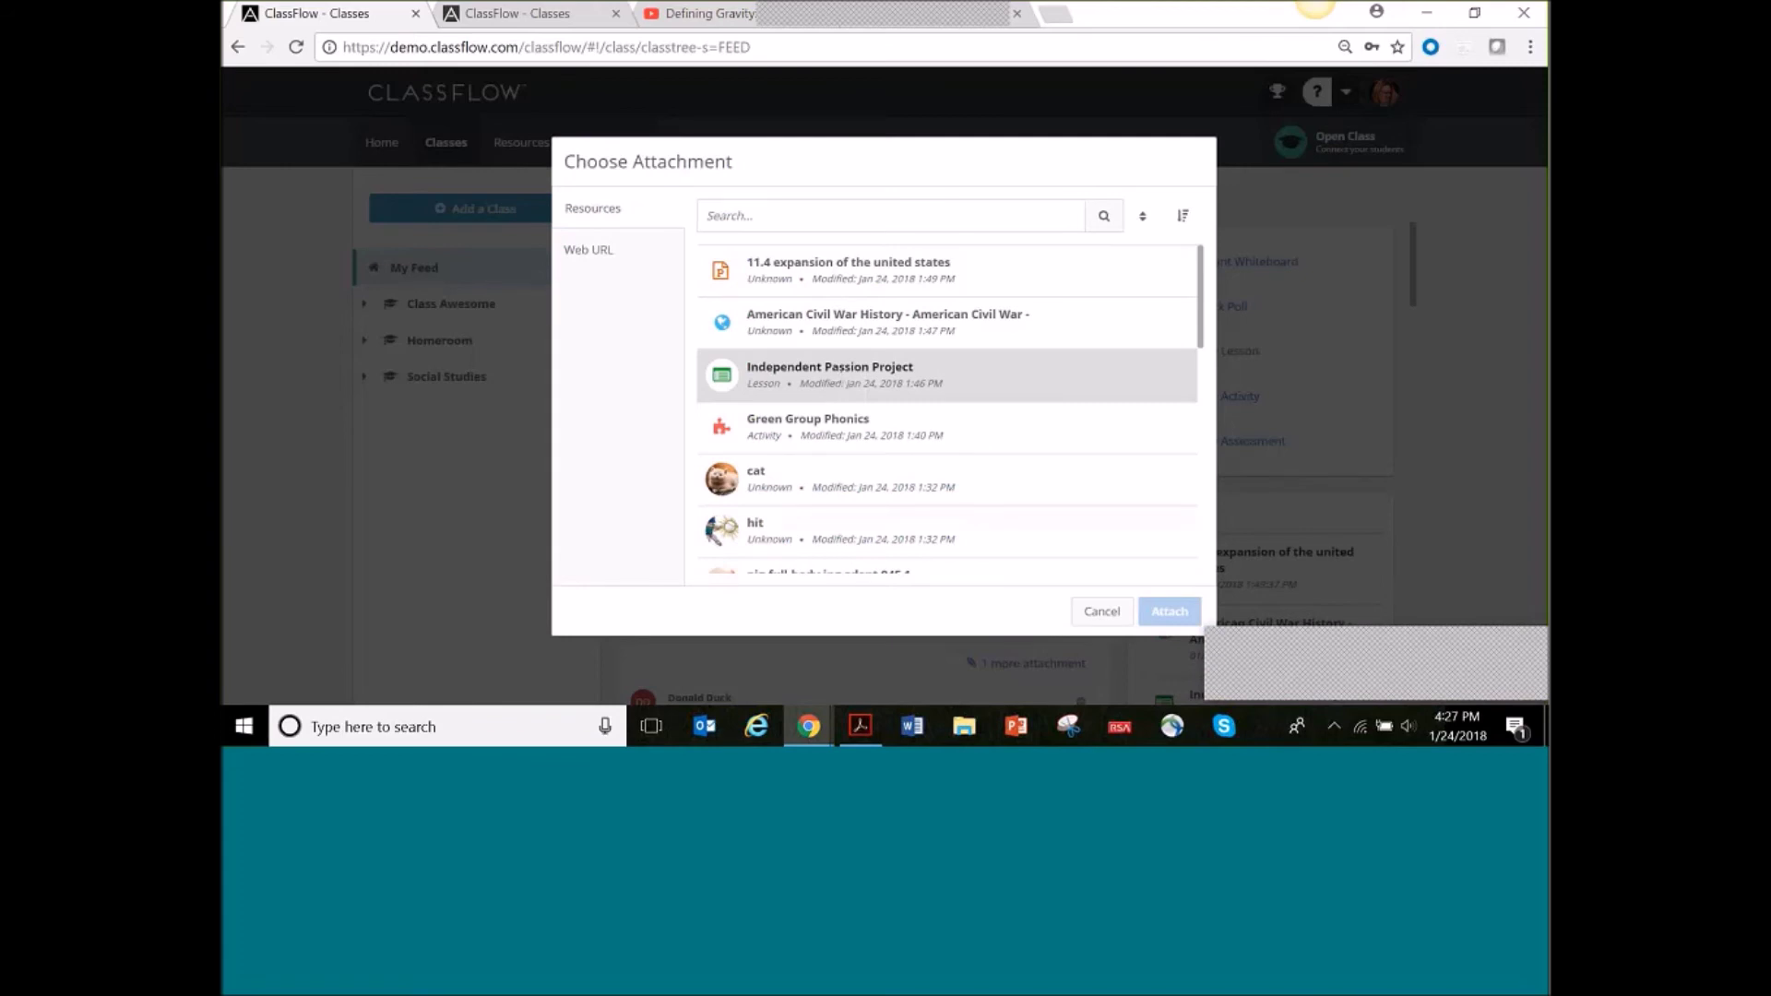
pyautogui.click(1170, 610)
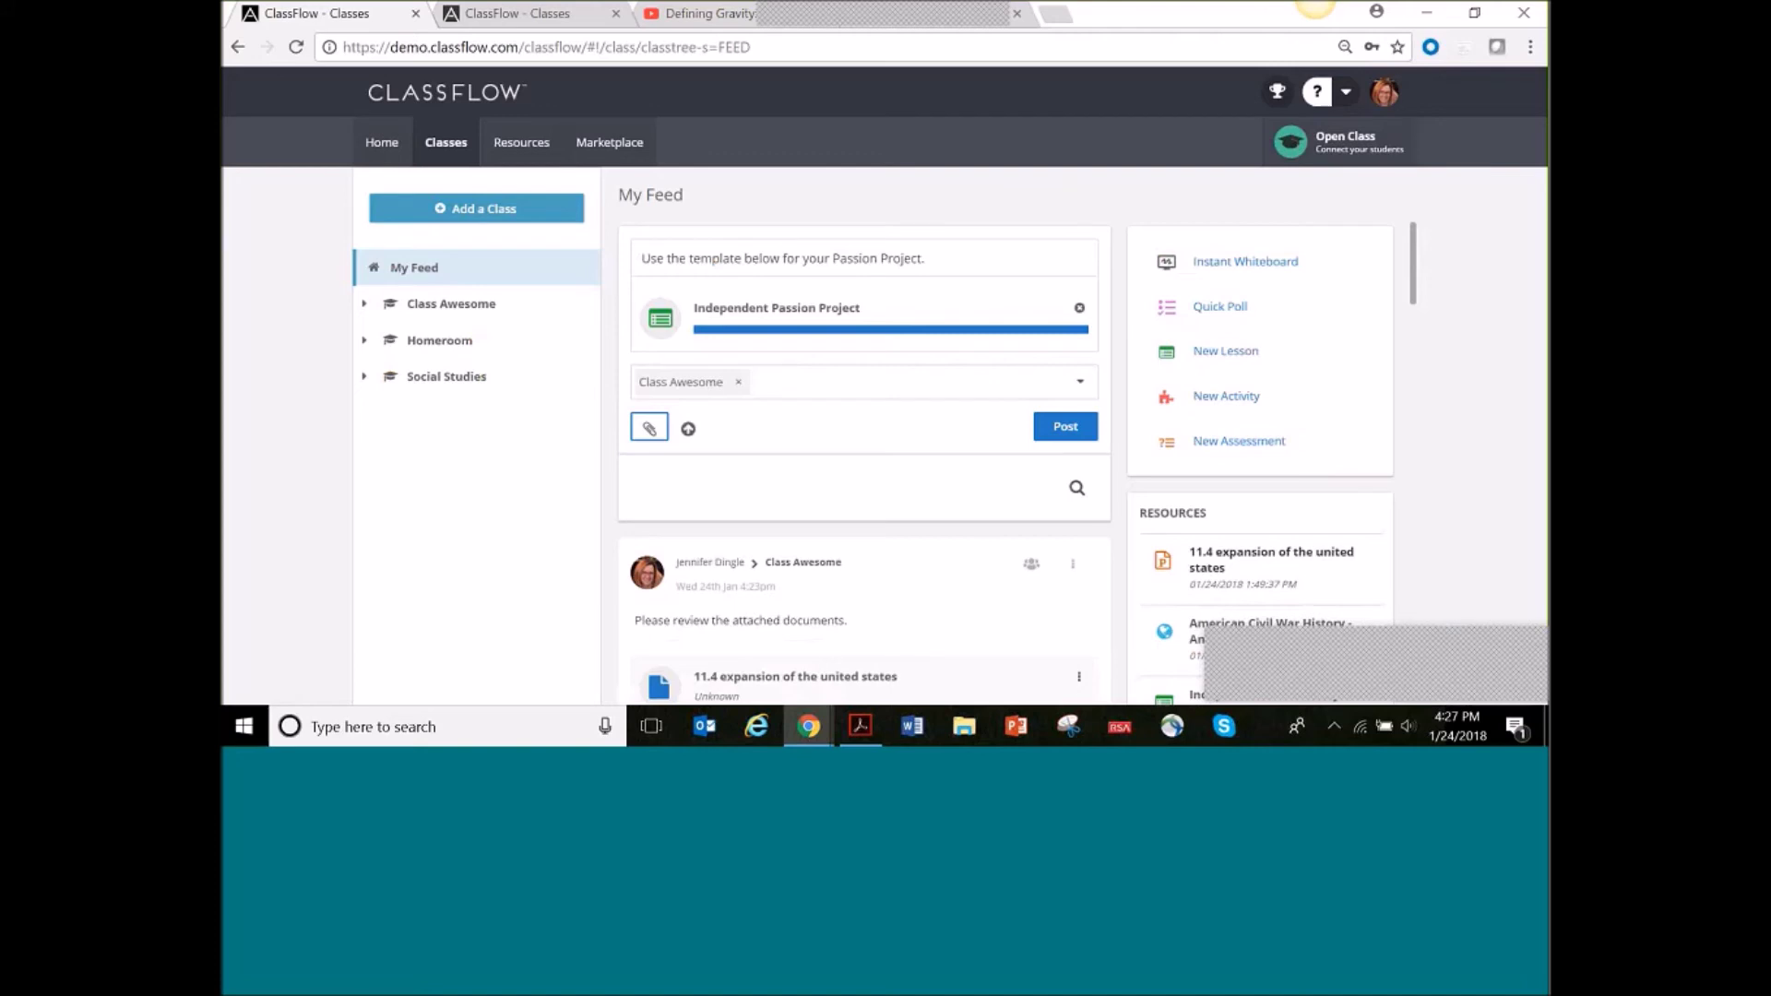
# Add 'Save to your resources and edit and then resend to me.' and publish the post
pyautogui.click(1041, 254)
pyautogui.write('Sa')
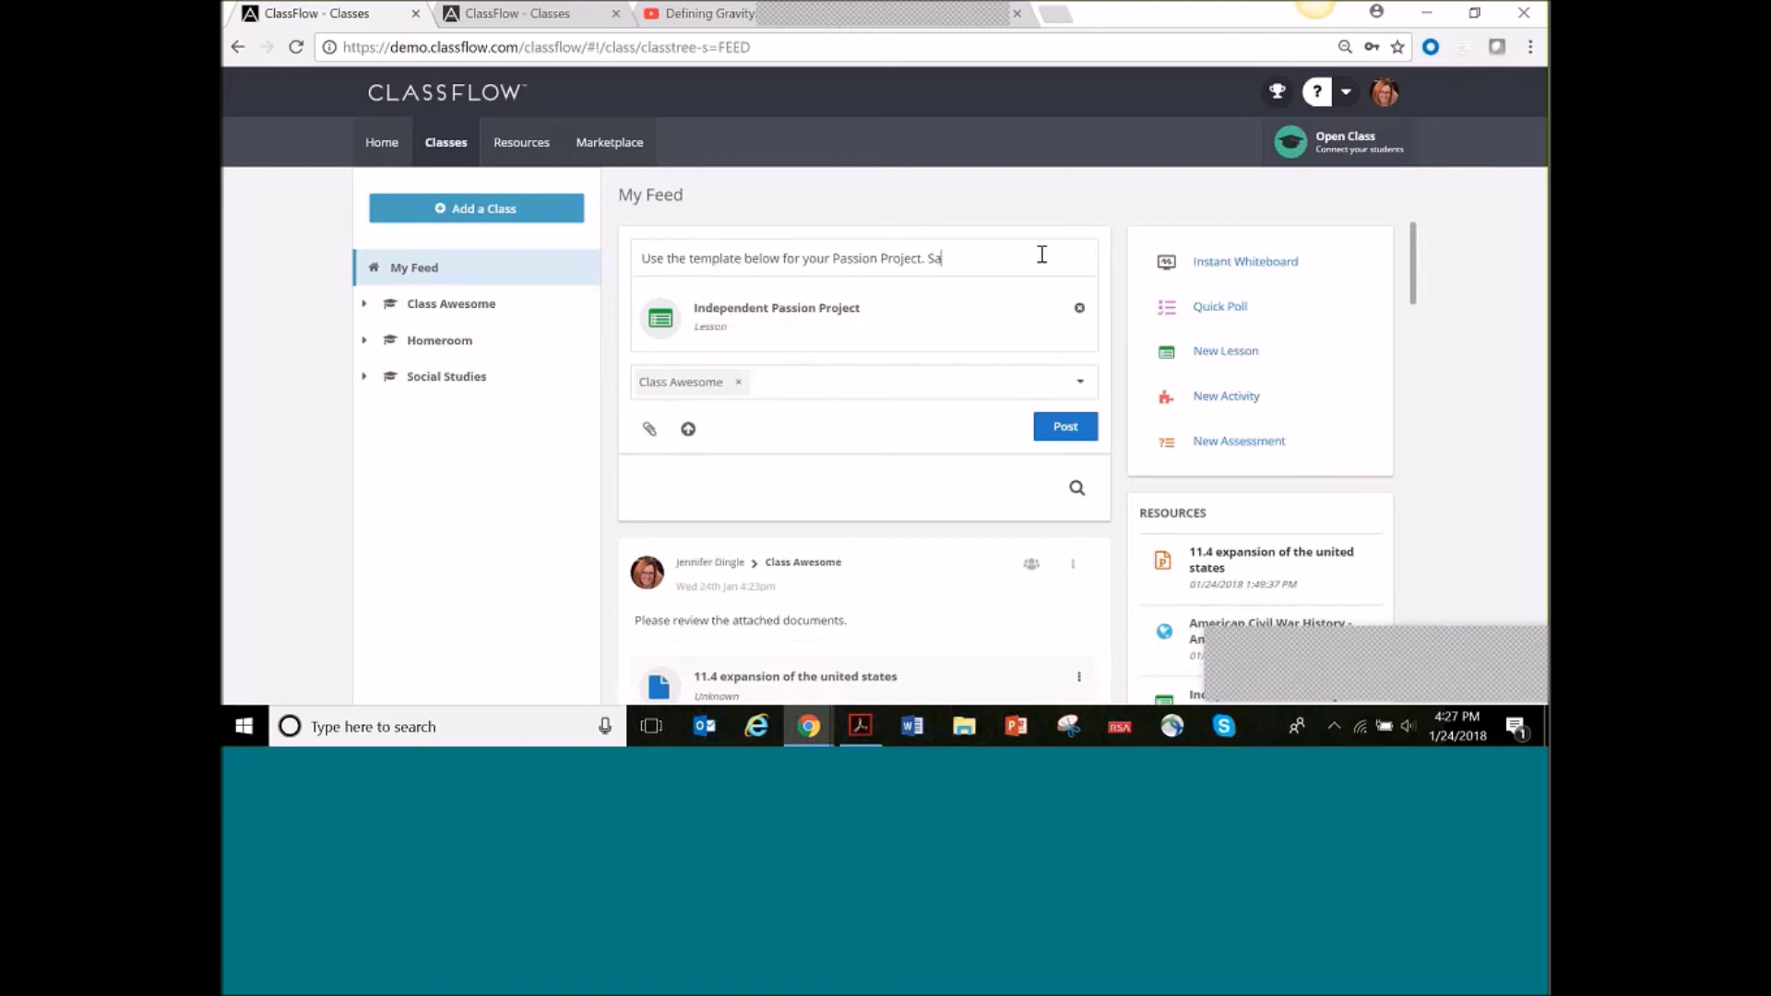
pyautogui.write('ve to your resources and e')
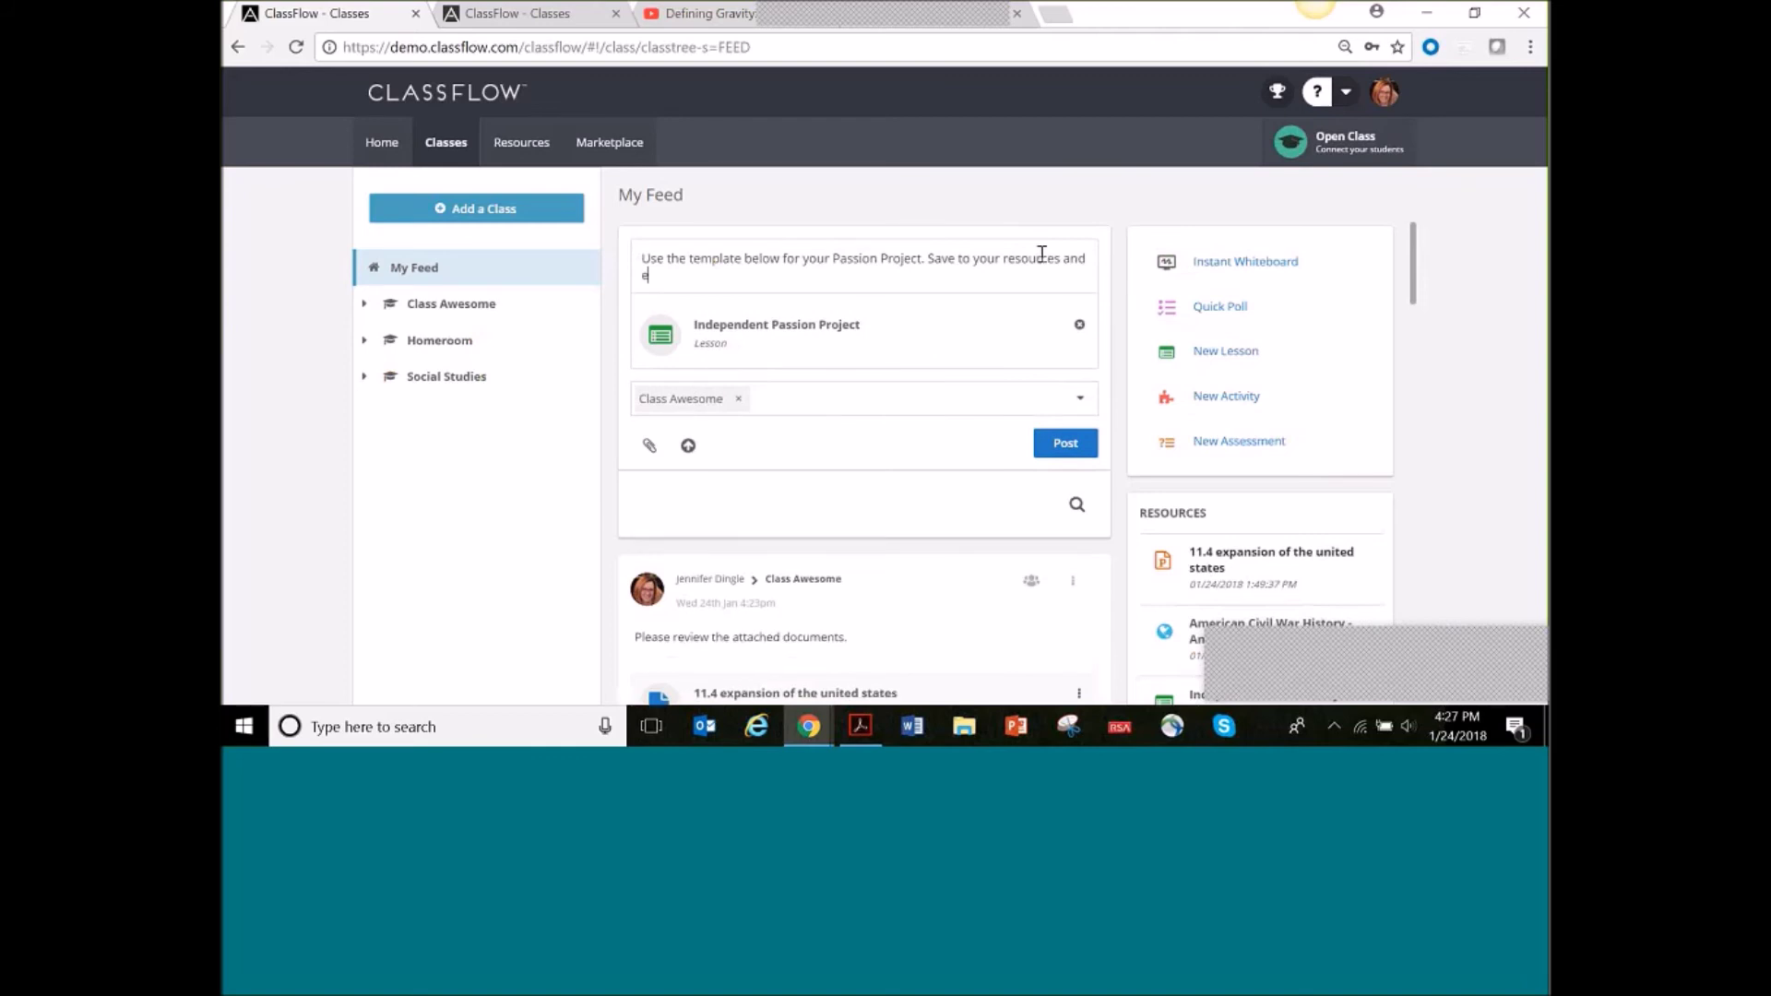
pyautogui.write('dit and then resend to me.')
pyautogui.click(1059, 452)
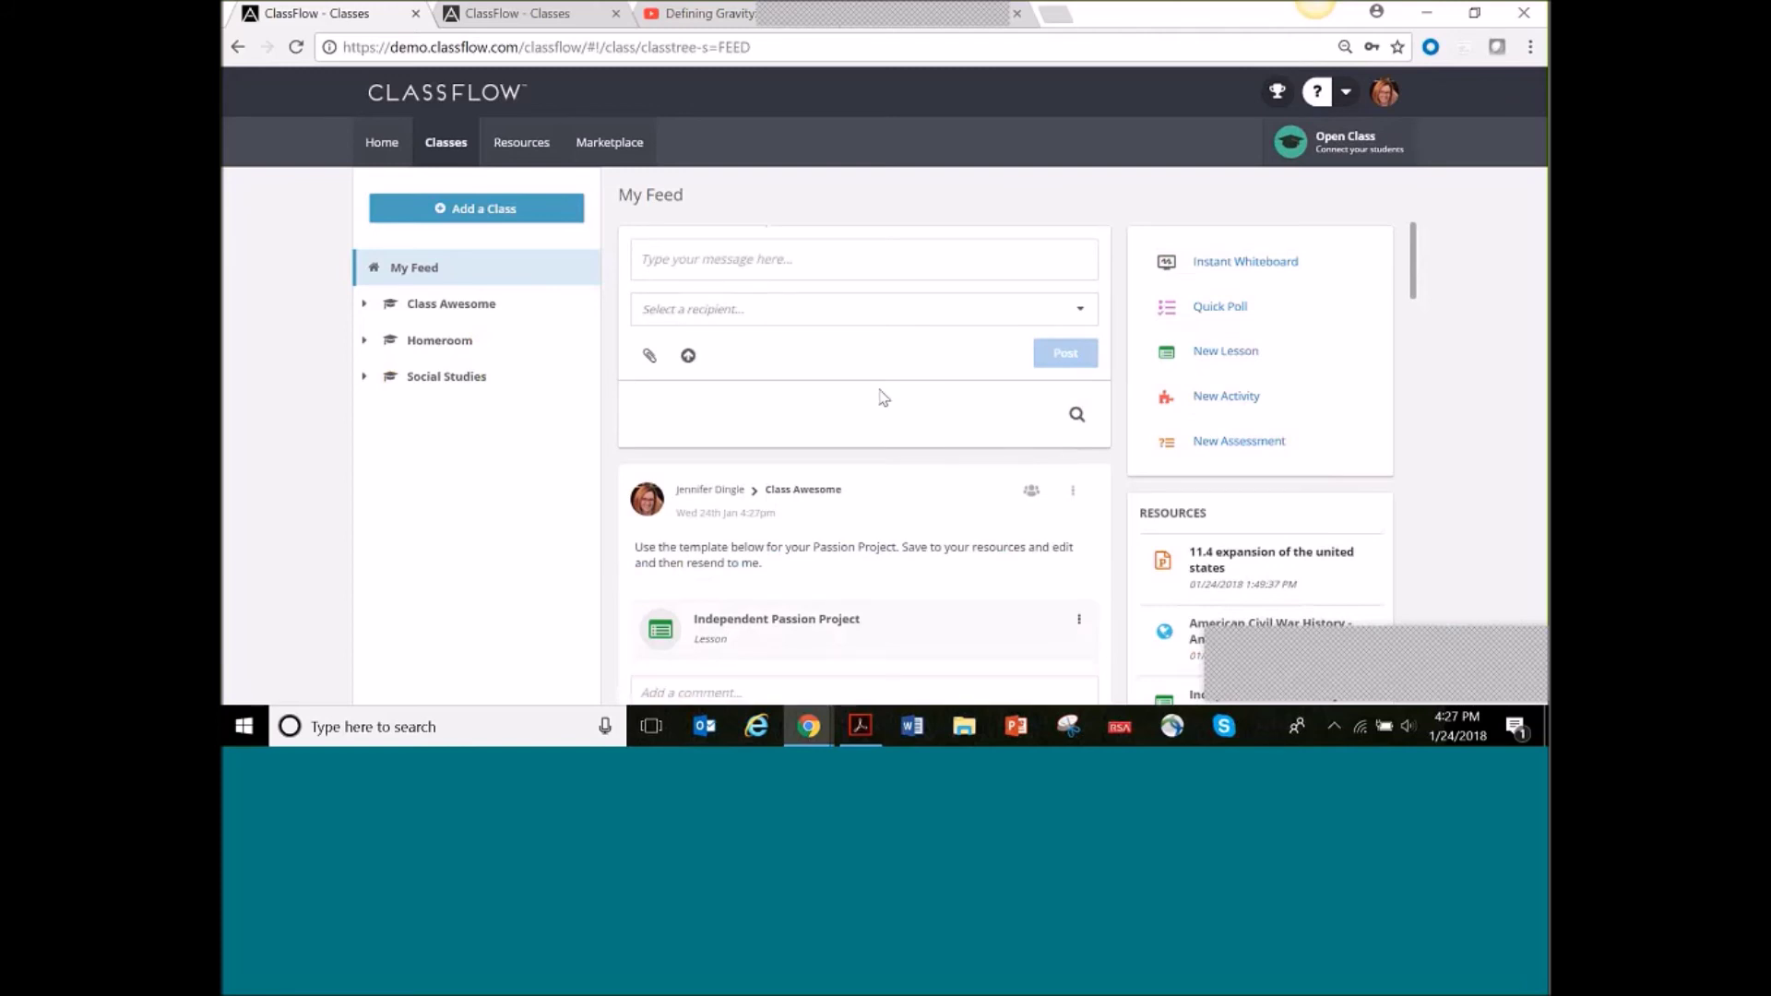
pyautogui.moveTo(797, 737)
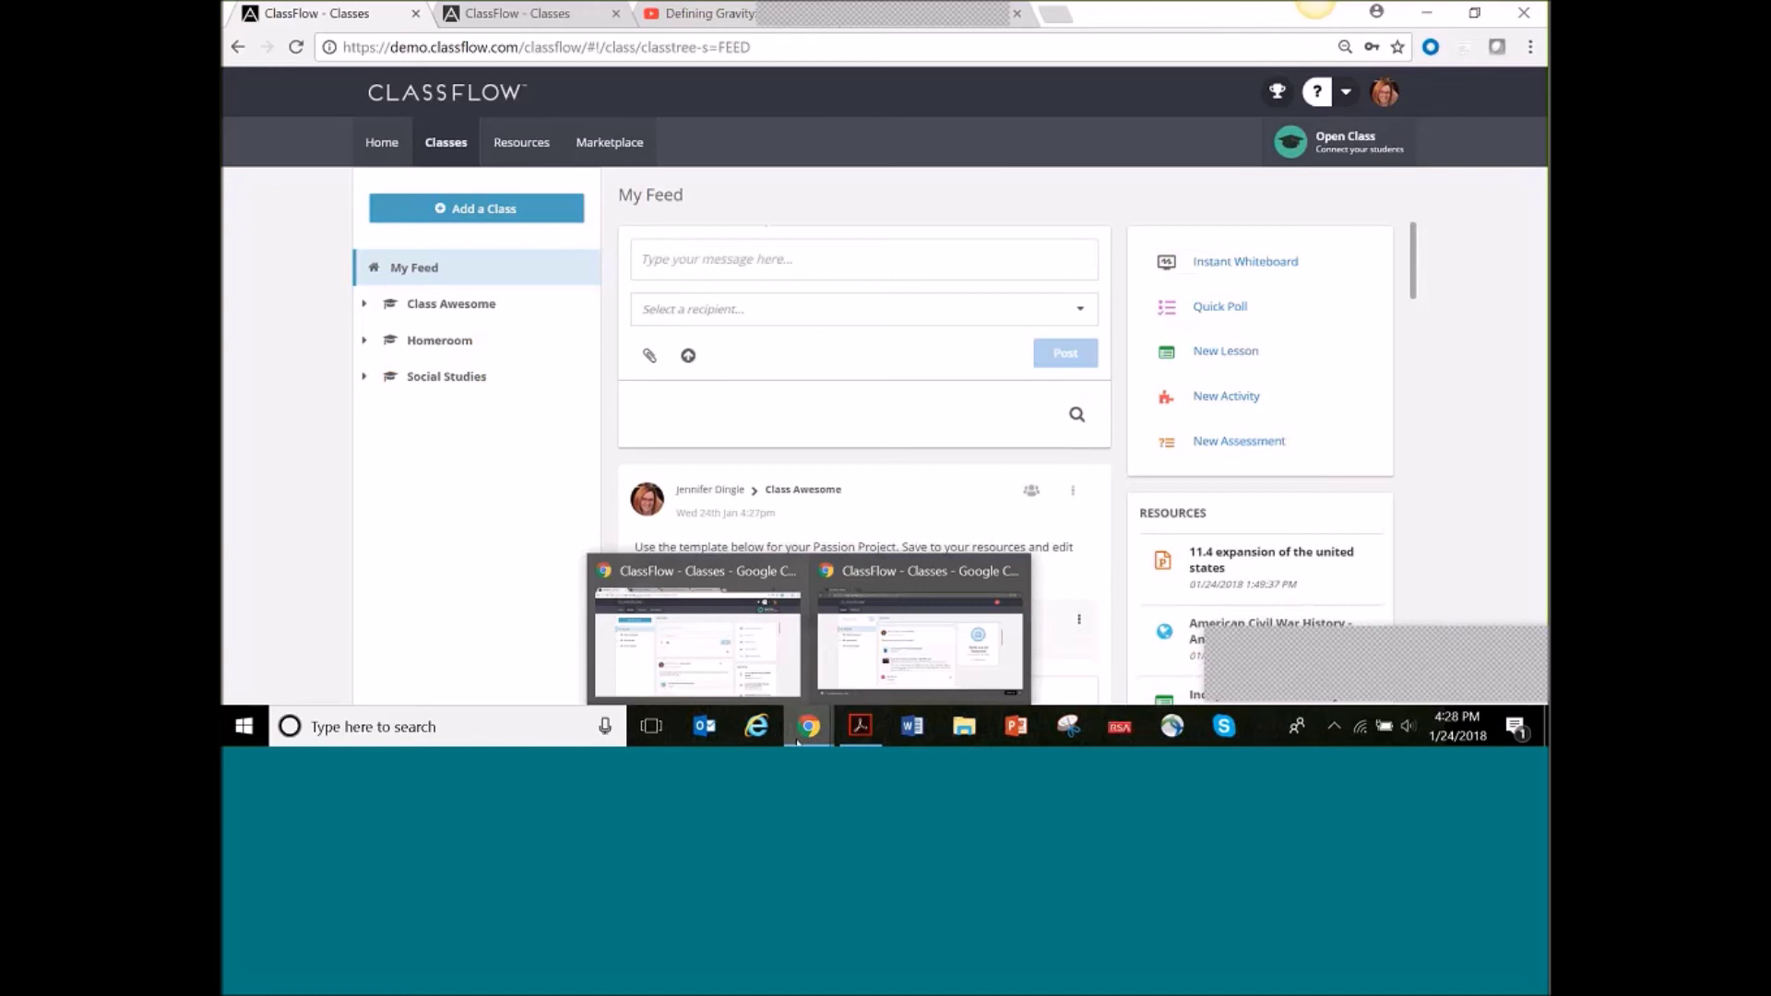
# Switch to the student's window, dismiss the download bar and reload the class feed
pyautogui.click(920, 632)
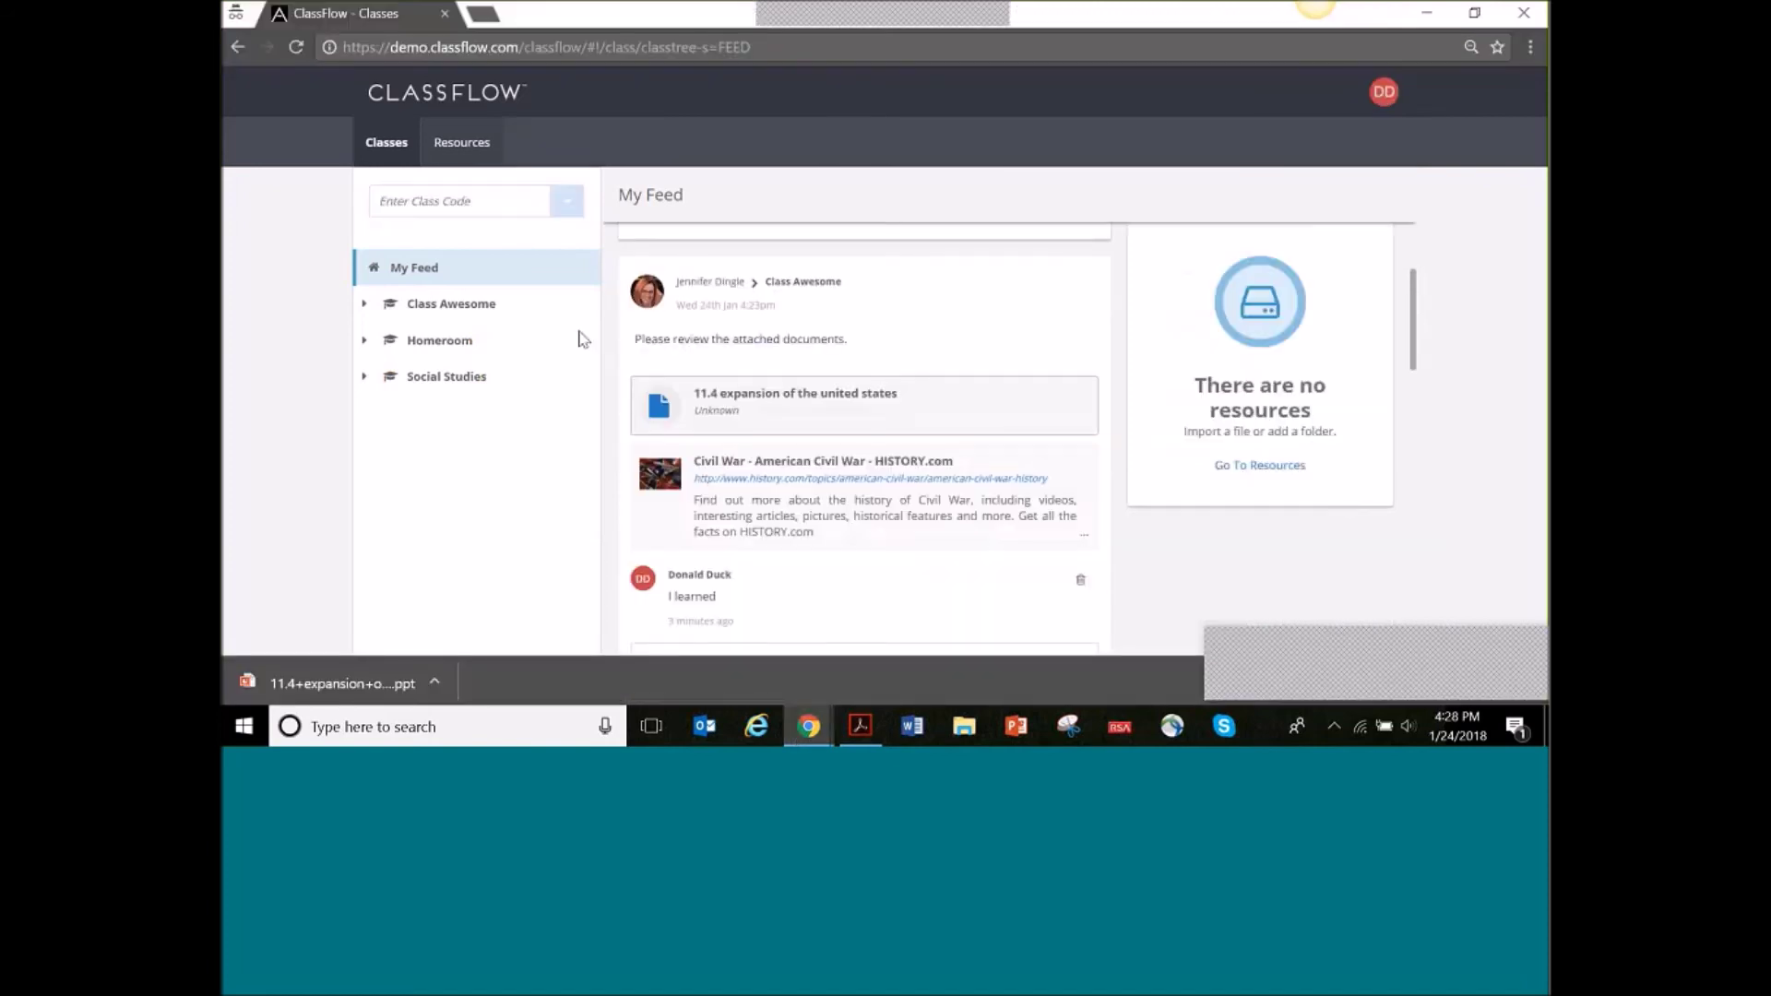
pyautogui.click(1389, 641)
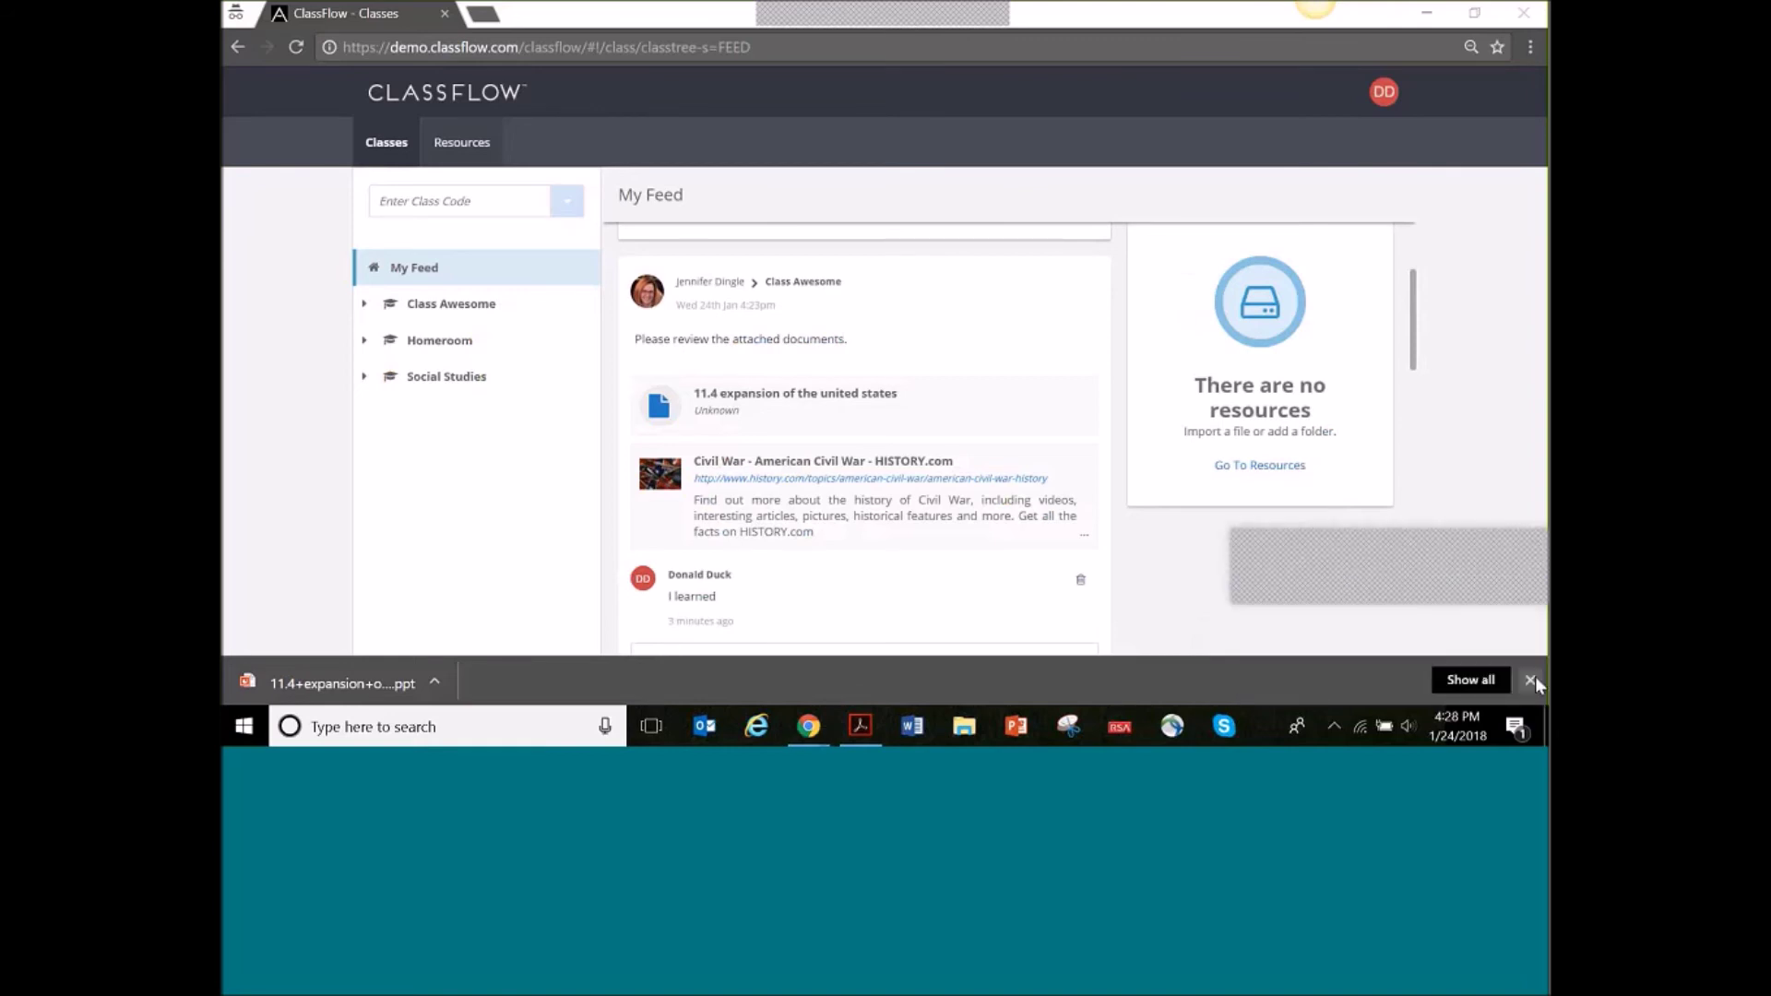
pyautogui.click(1535, 677)
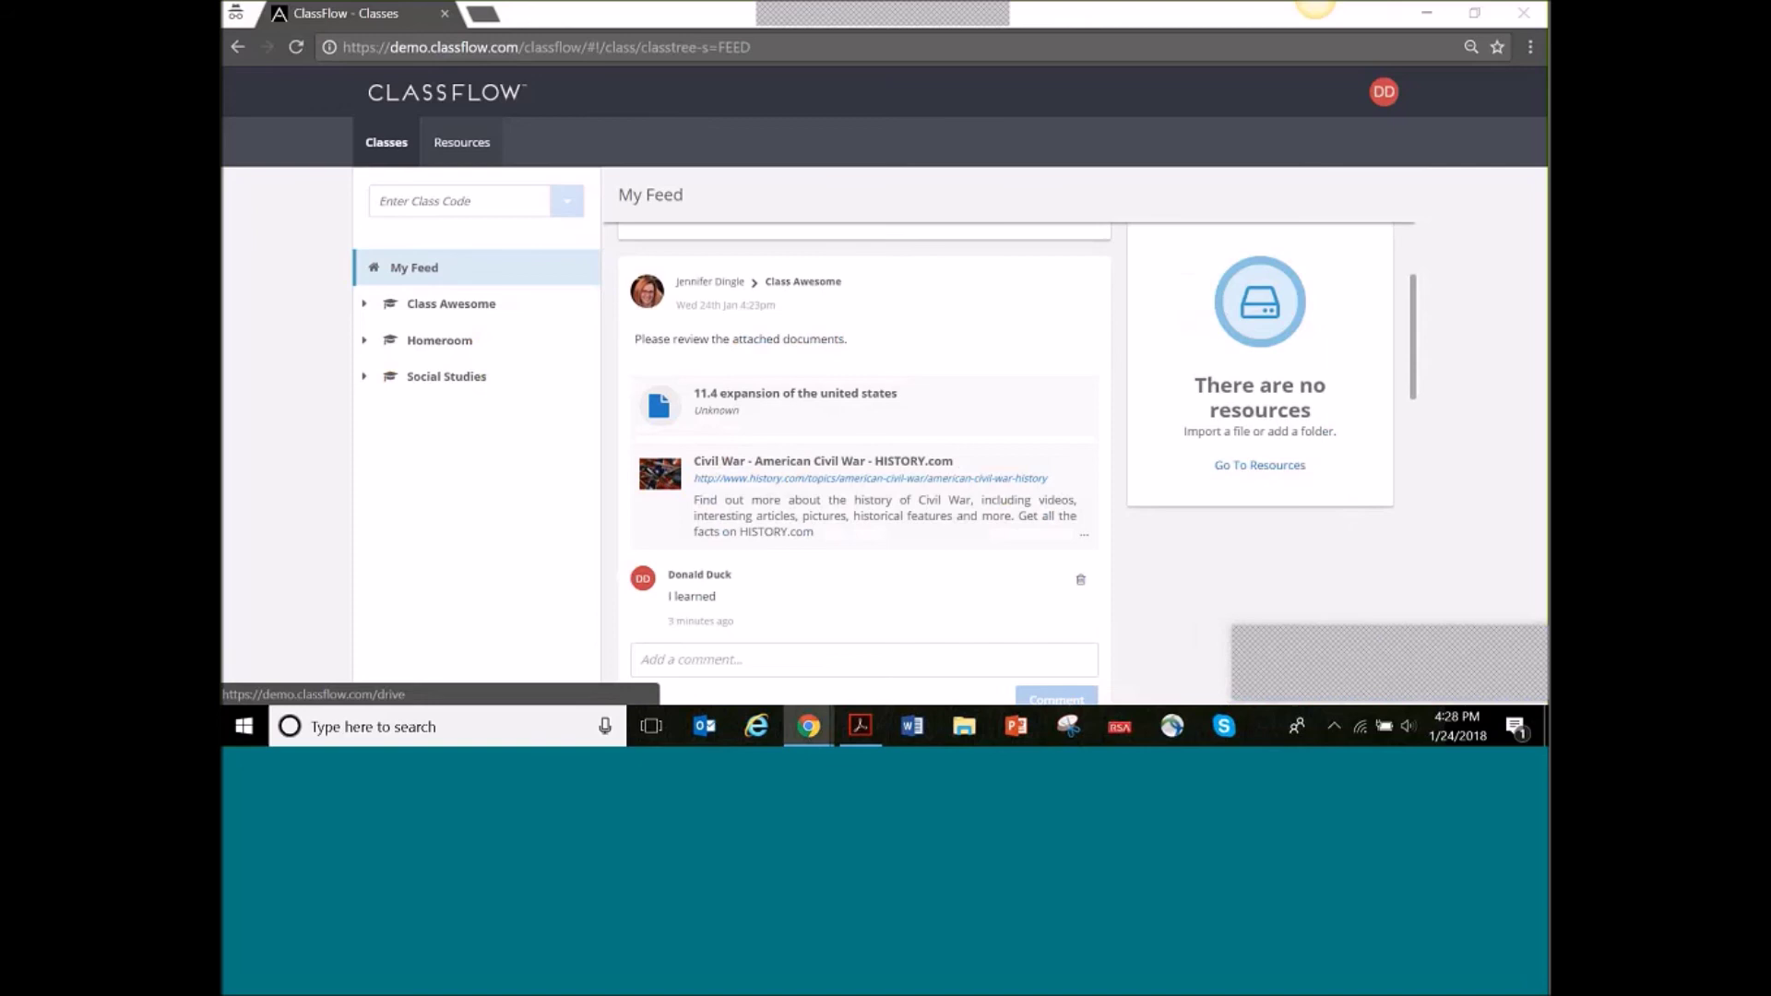
pyautogui.click(462, 142)
pyautogui.click(379, 147)
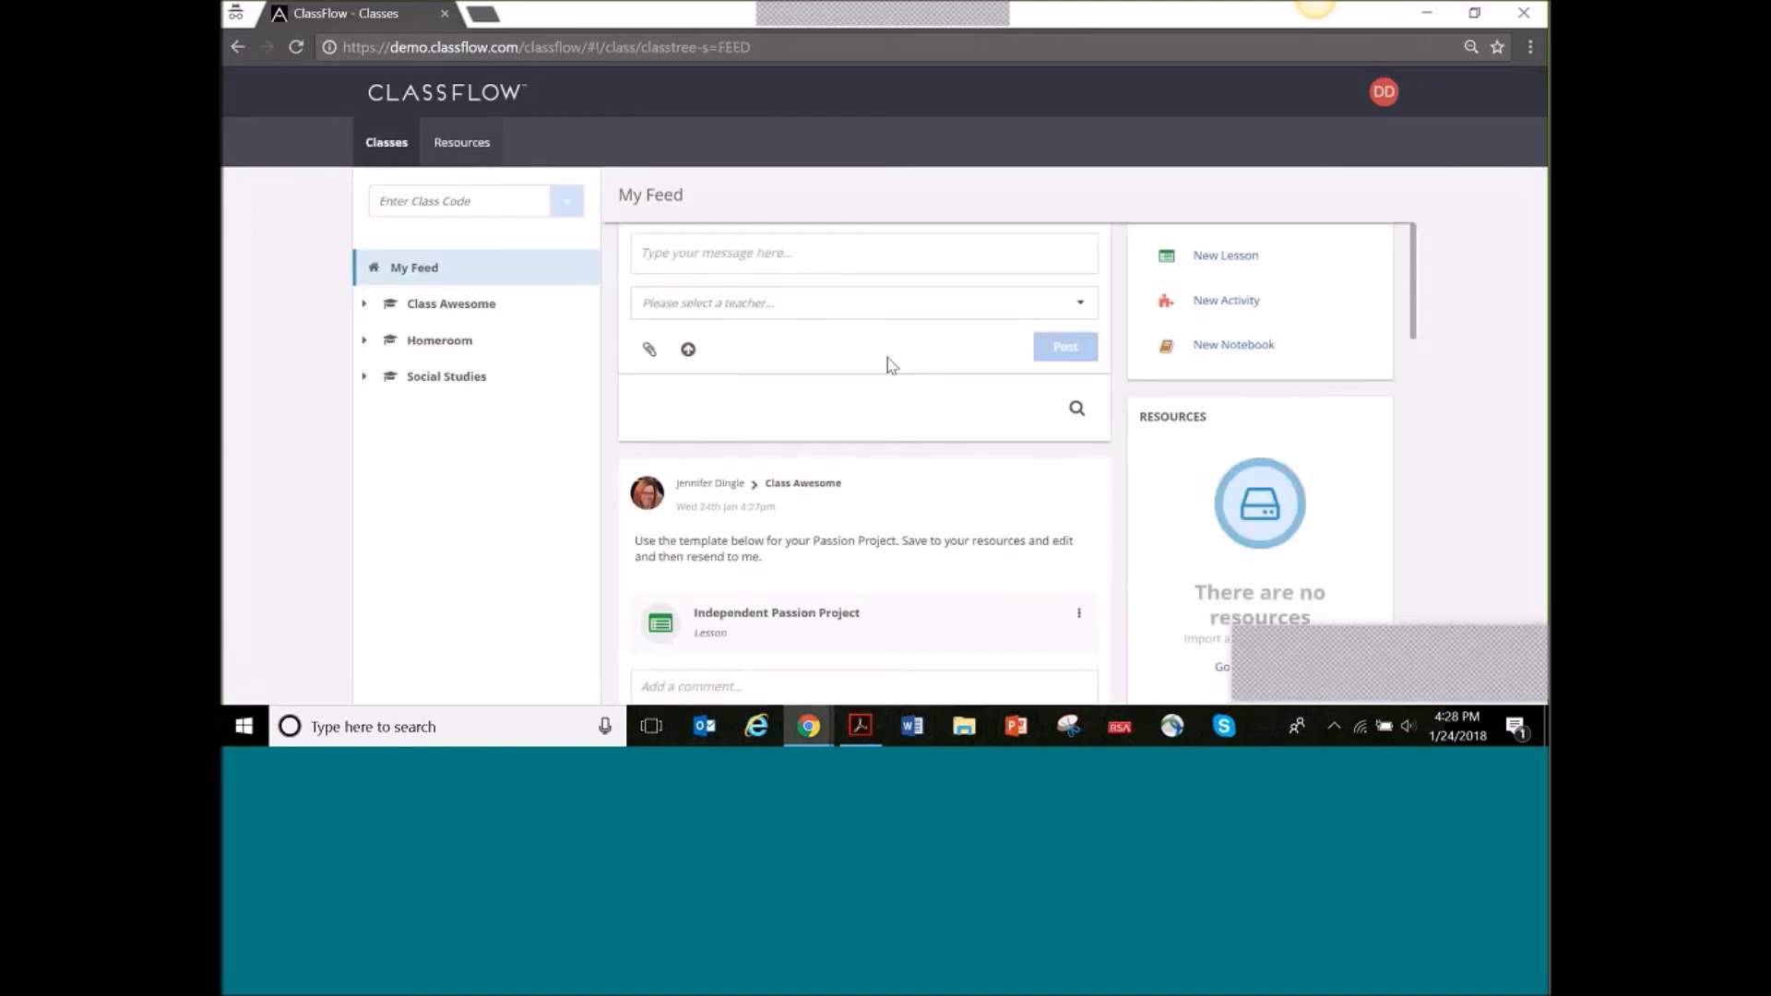
pyautogui.scroll(-2, 936, 426)
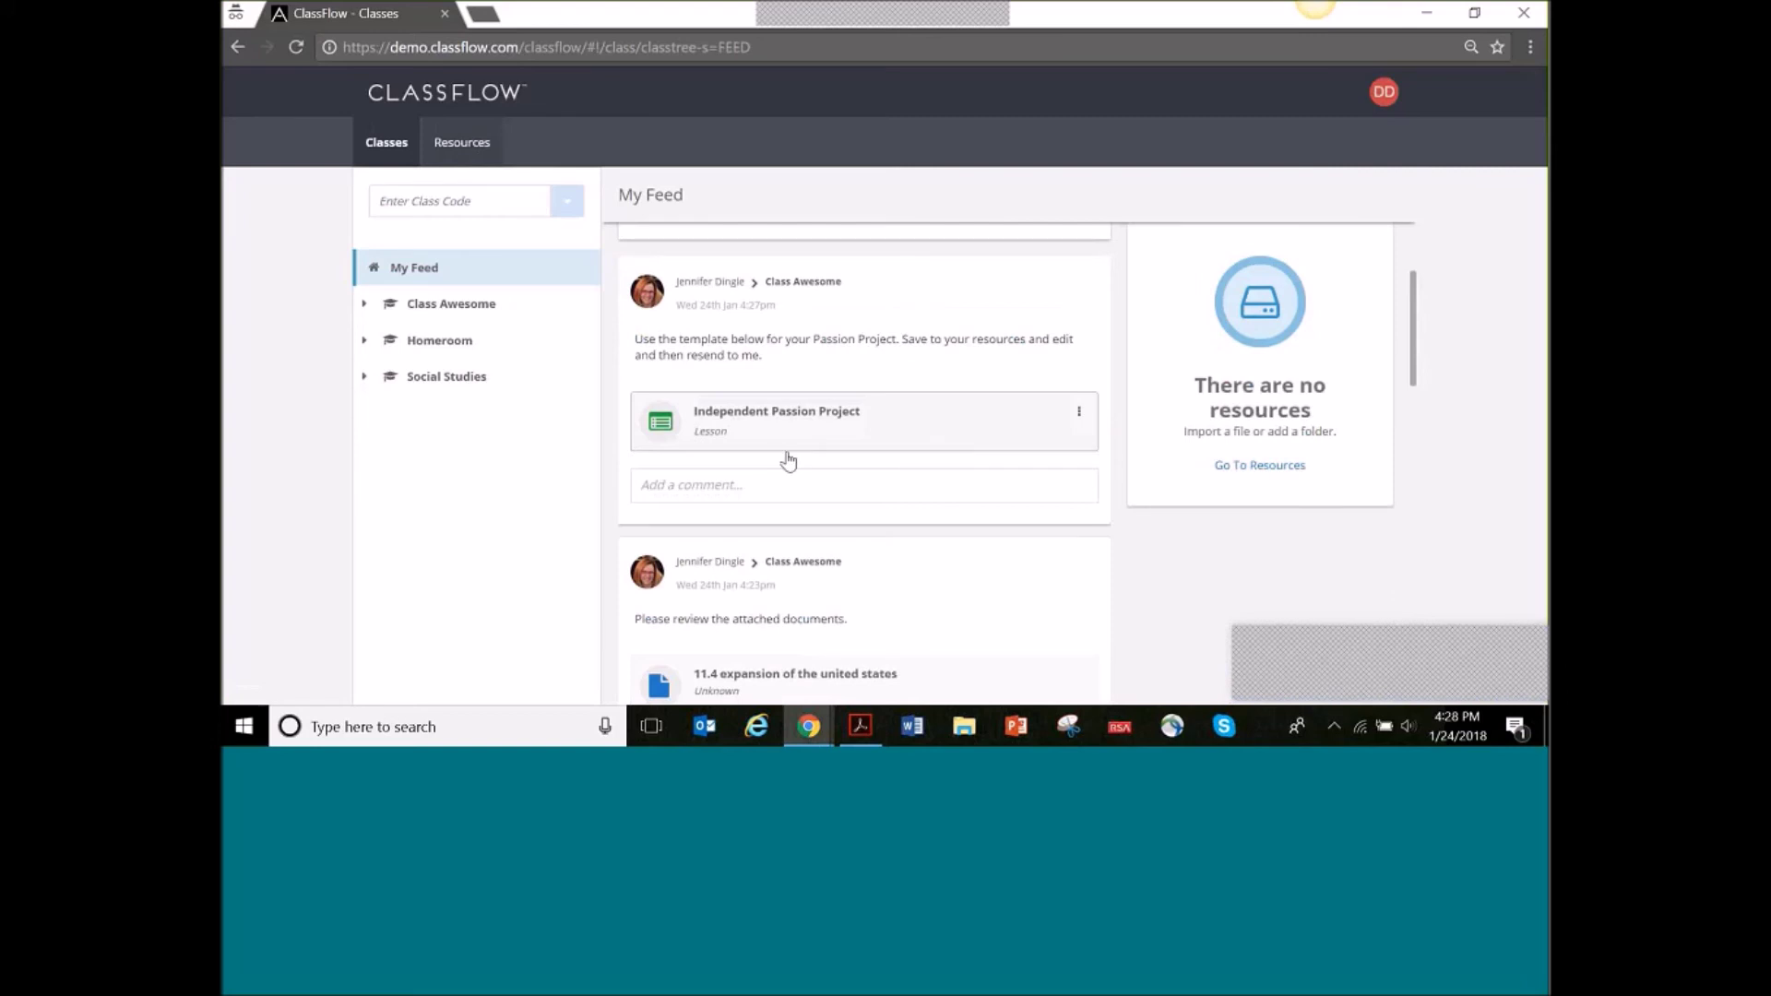
# Add the Independent Passion Project lesson to Resources and view My Resources
pyautogui.click(1079, 414)
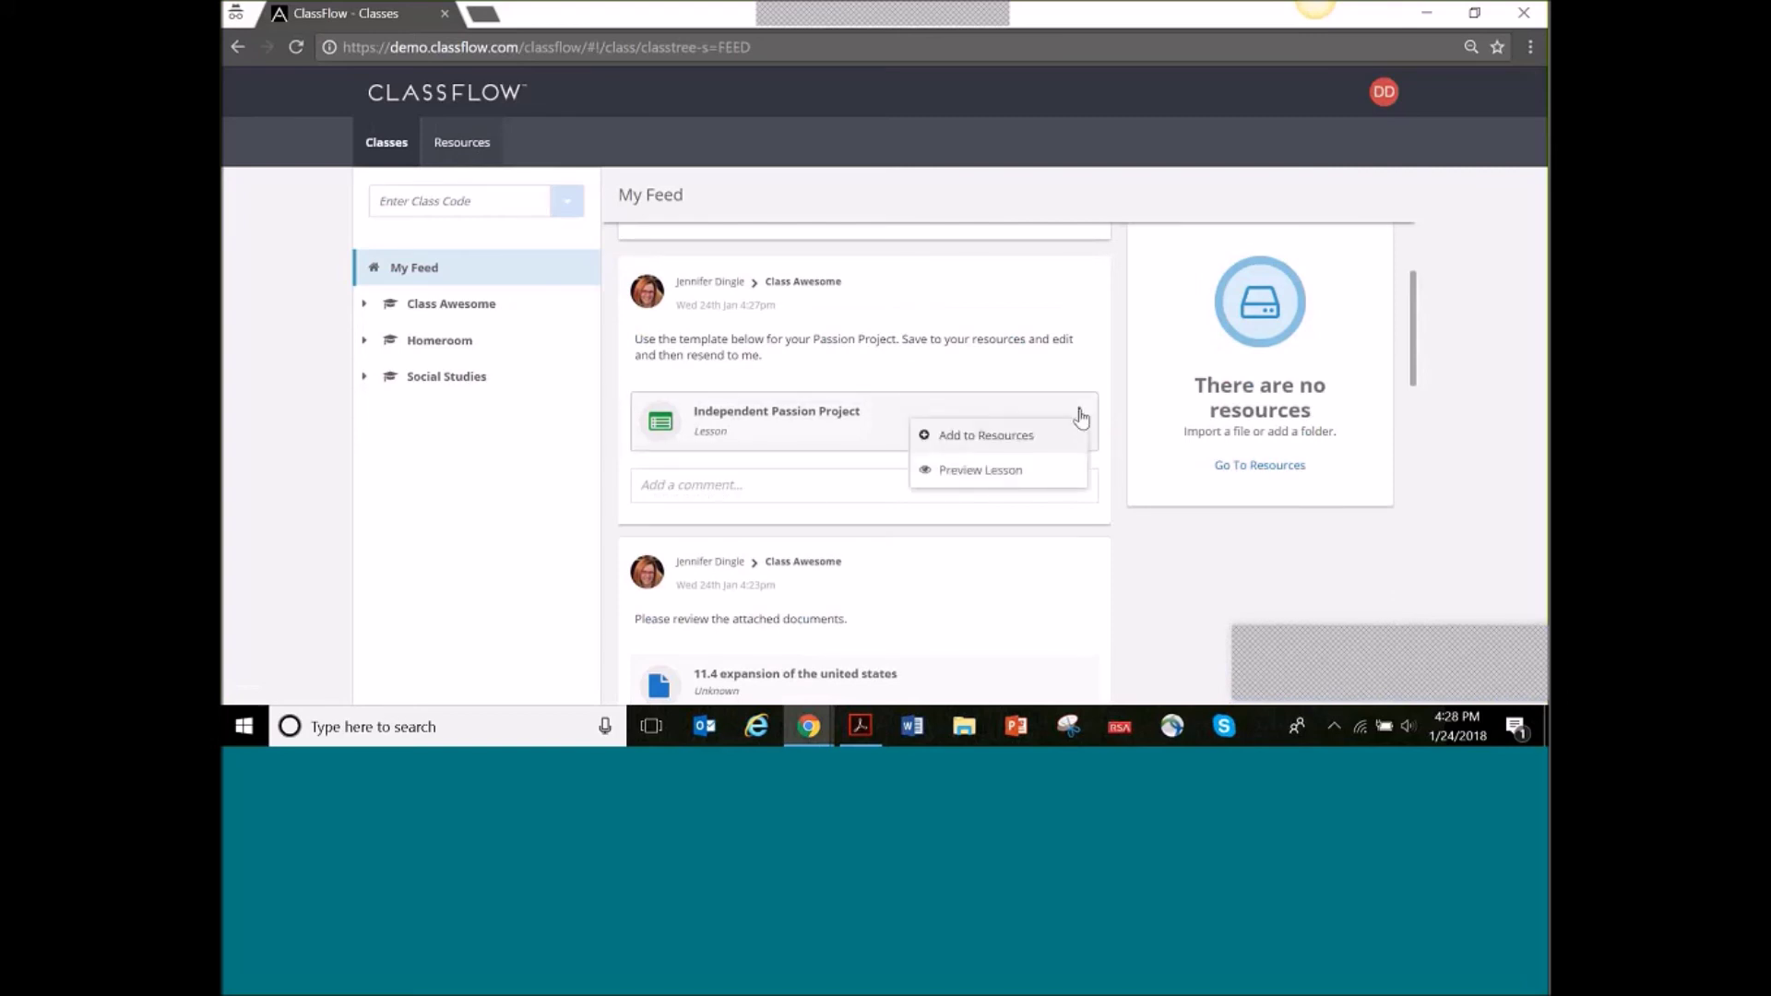
pyautogui.click(995, 443)
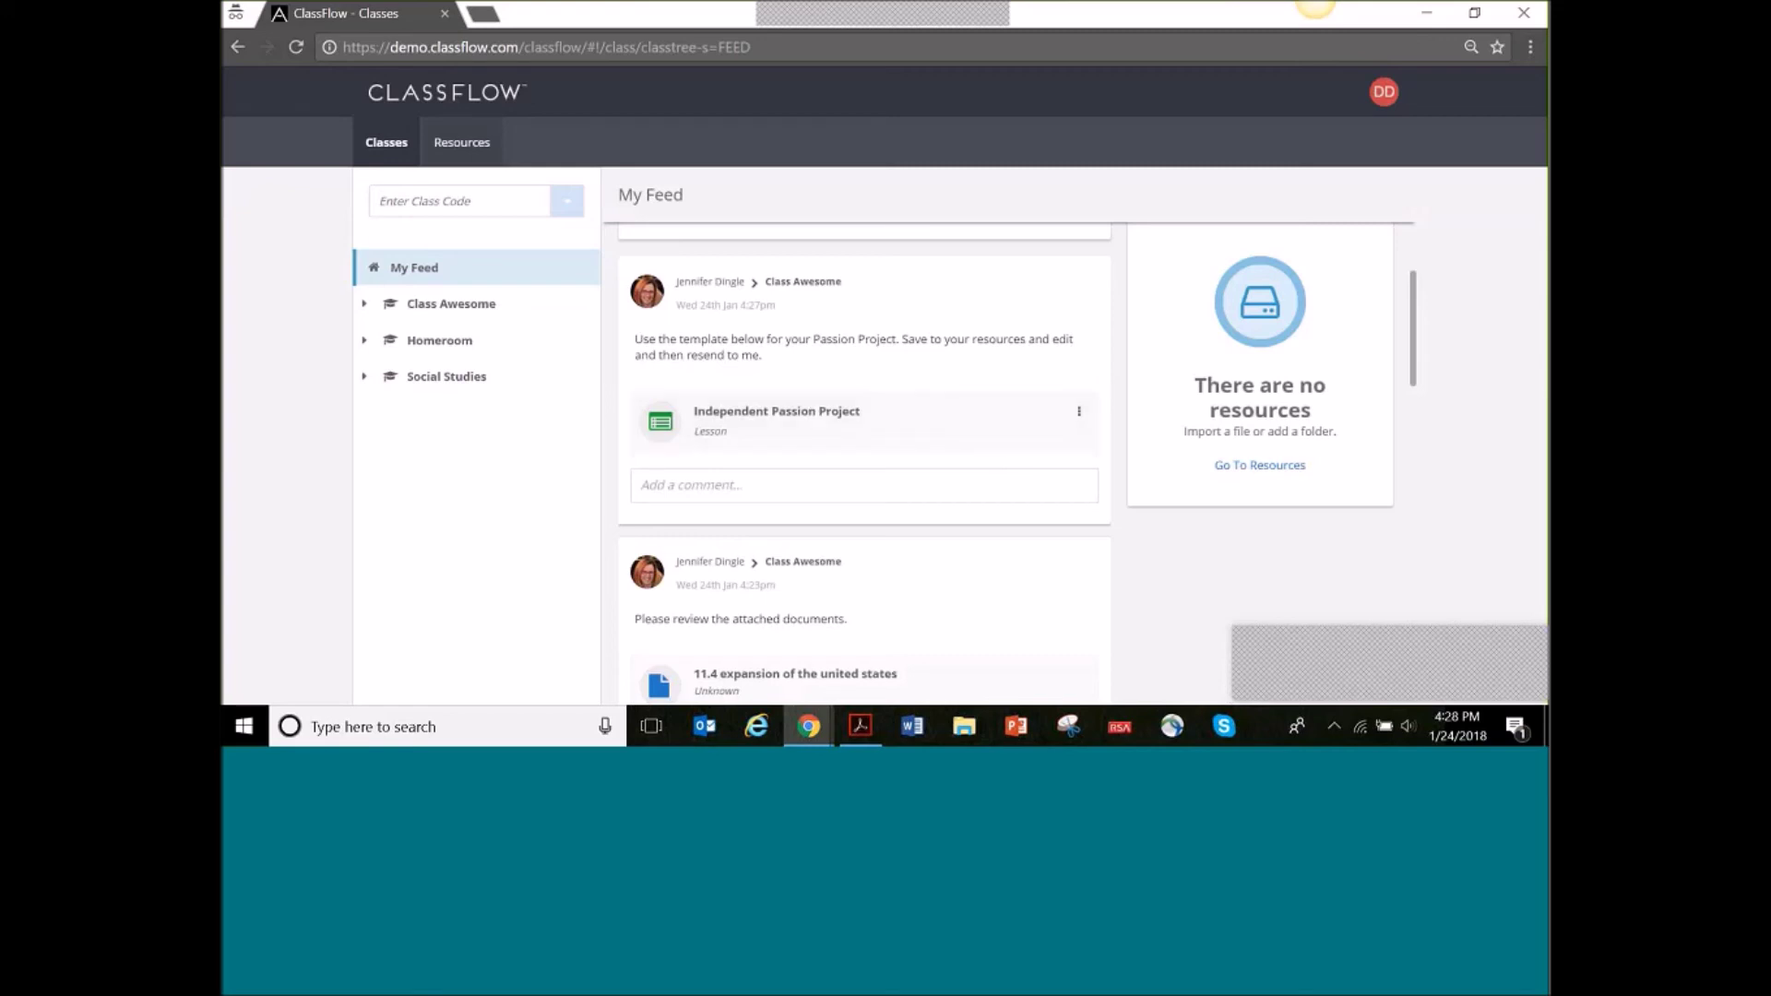
pyautogui.click(466, 144)
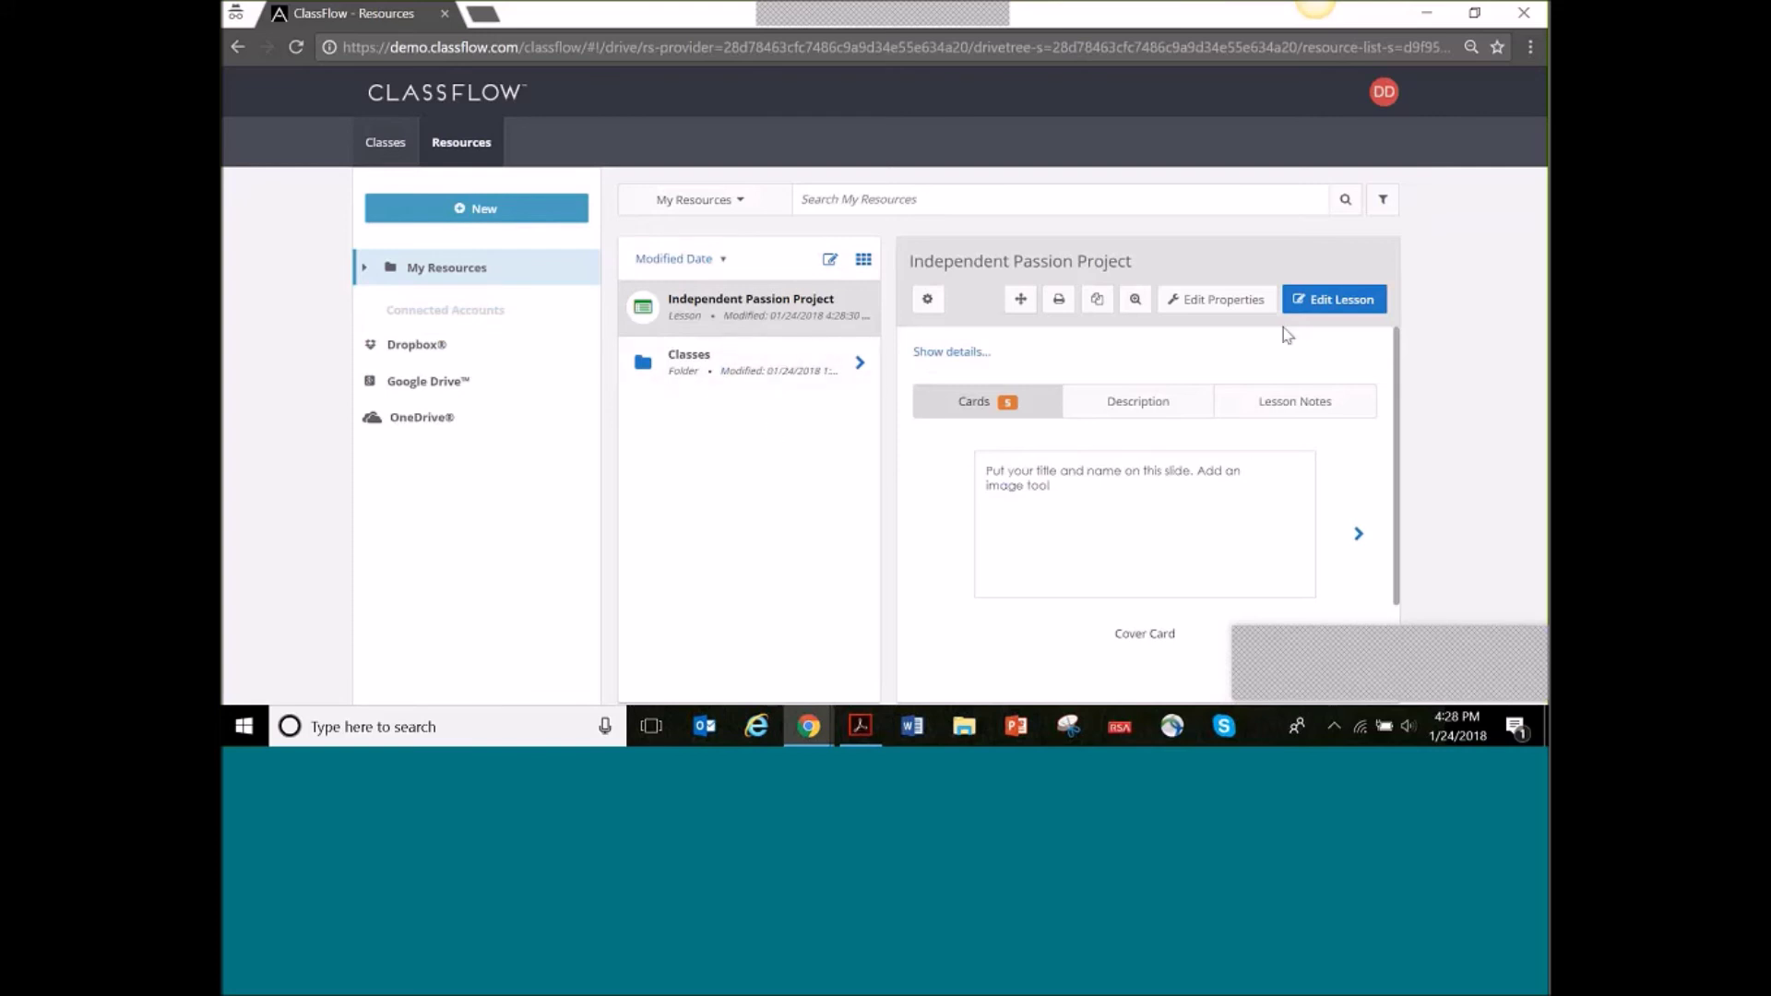
# Open the lesson and append the student's name to its title
pyautogui.click(1337, 312)
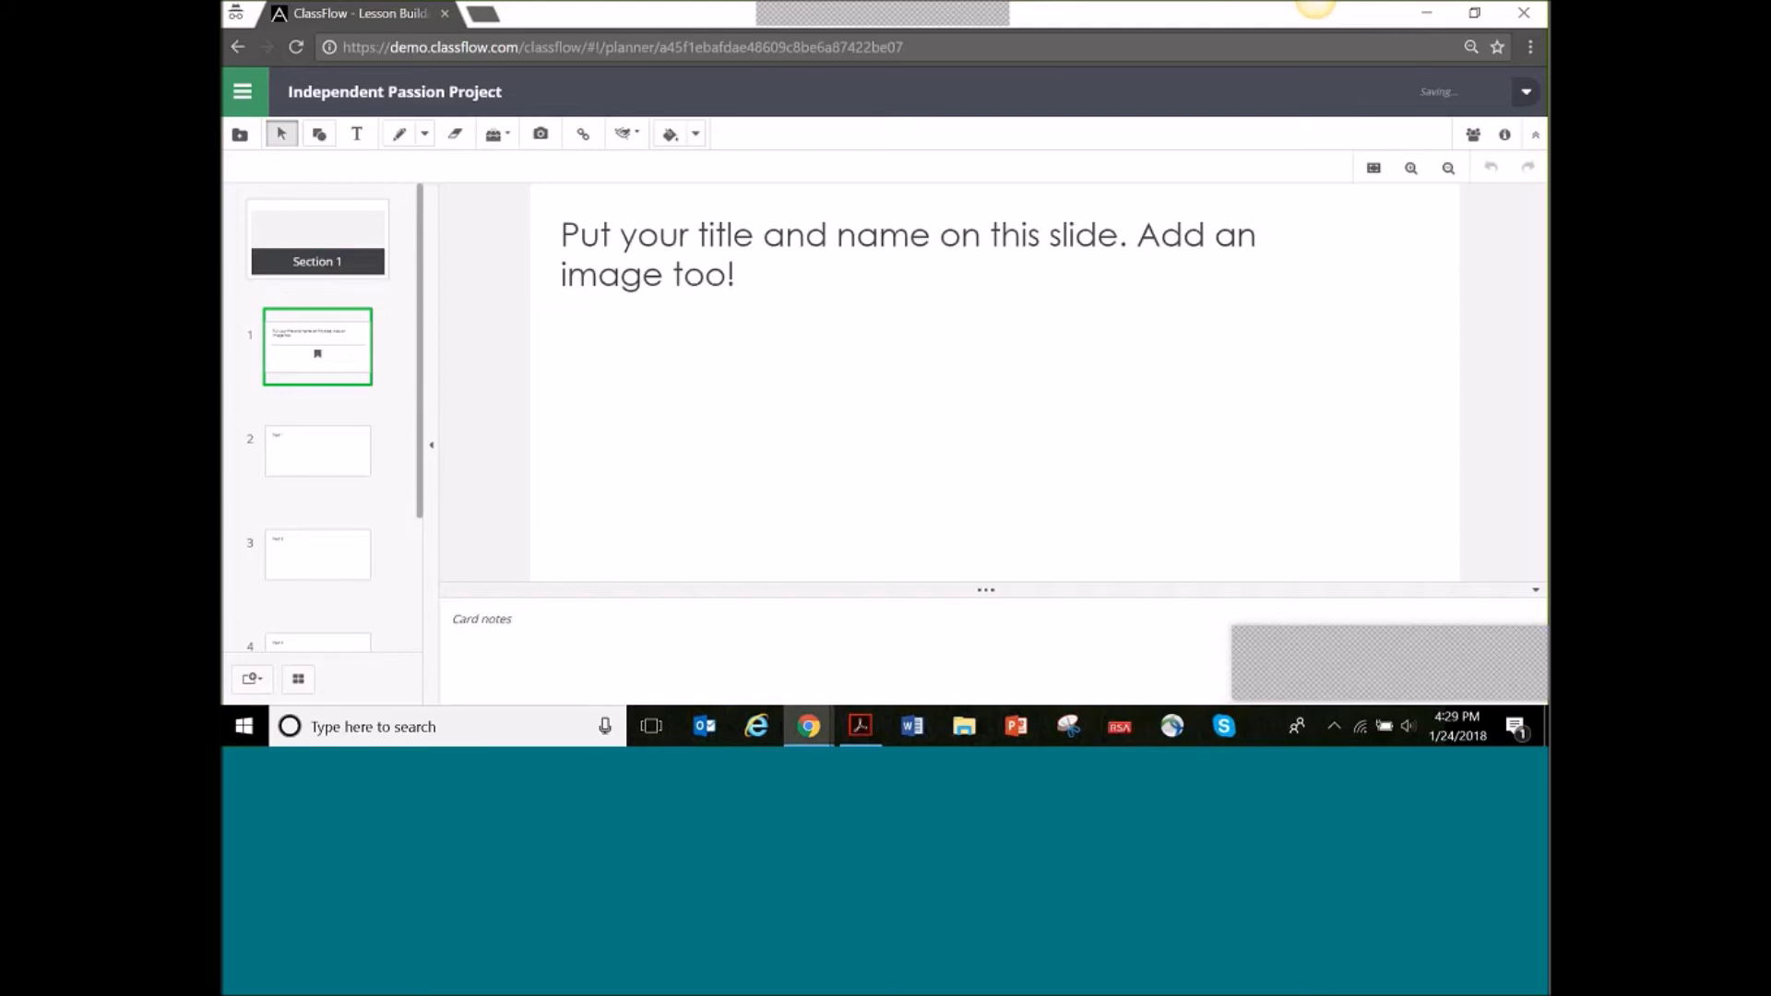
pyautogui.click(593, 97)
pyautogui.write('- D')
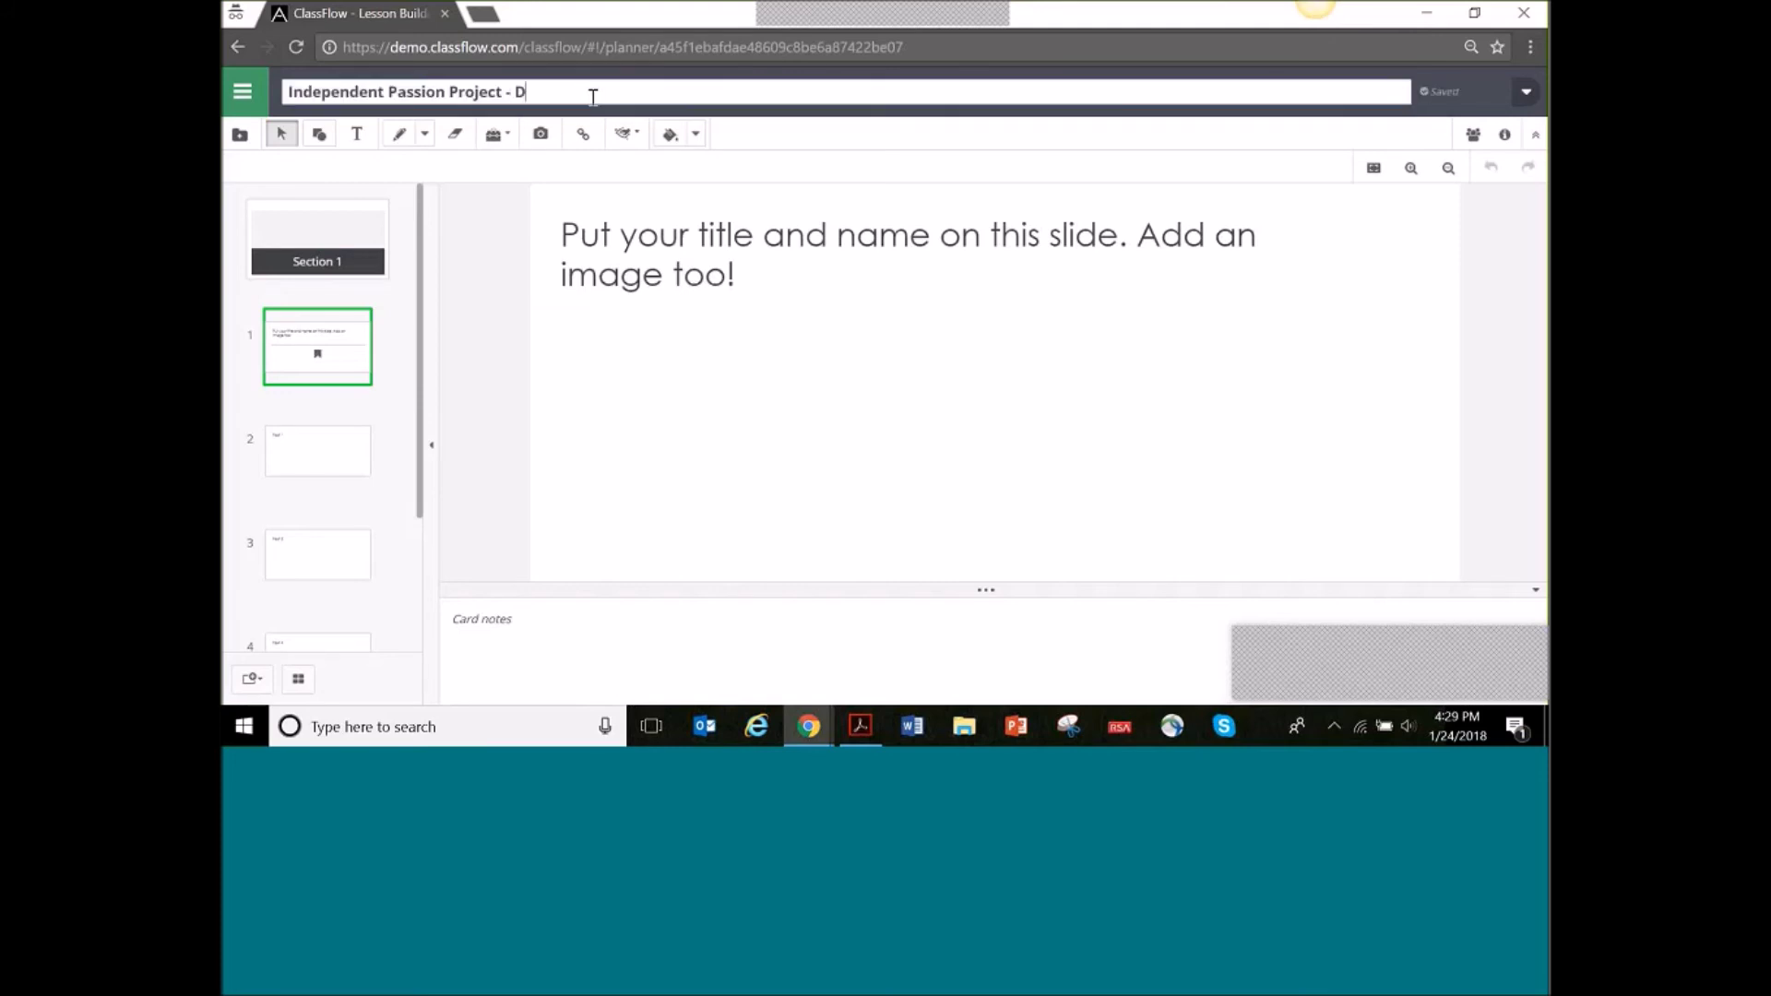
pyautogui.write('onald Duck')
pyautogui.press('Return')
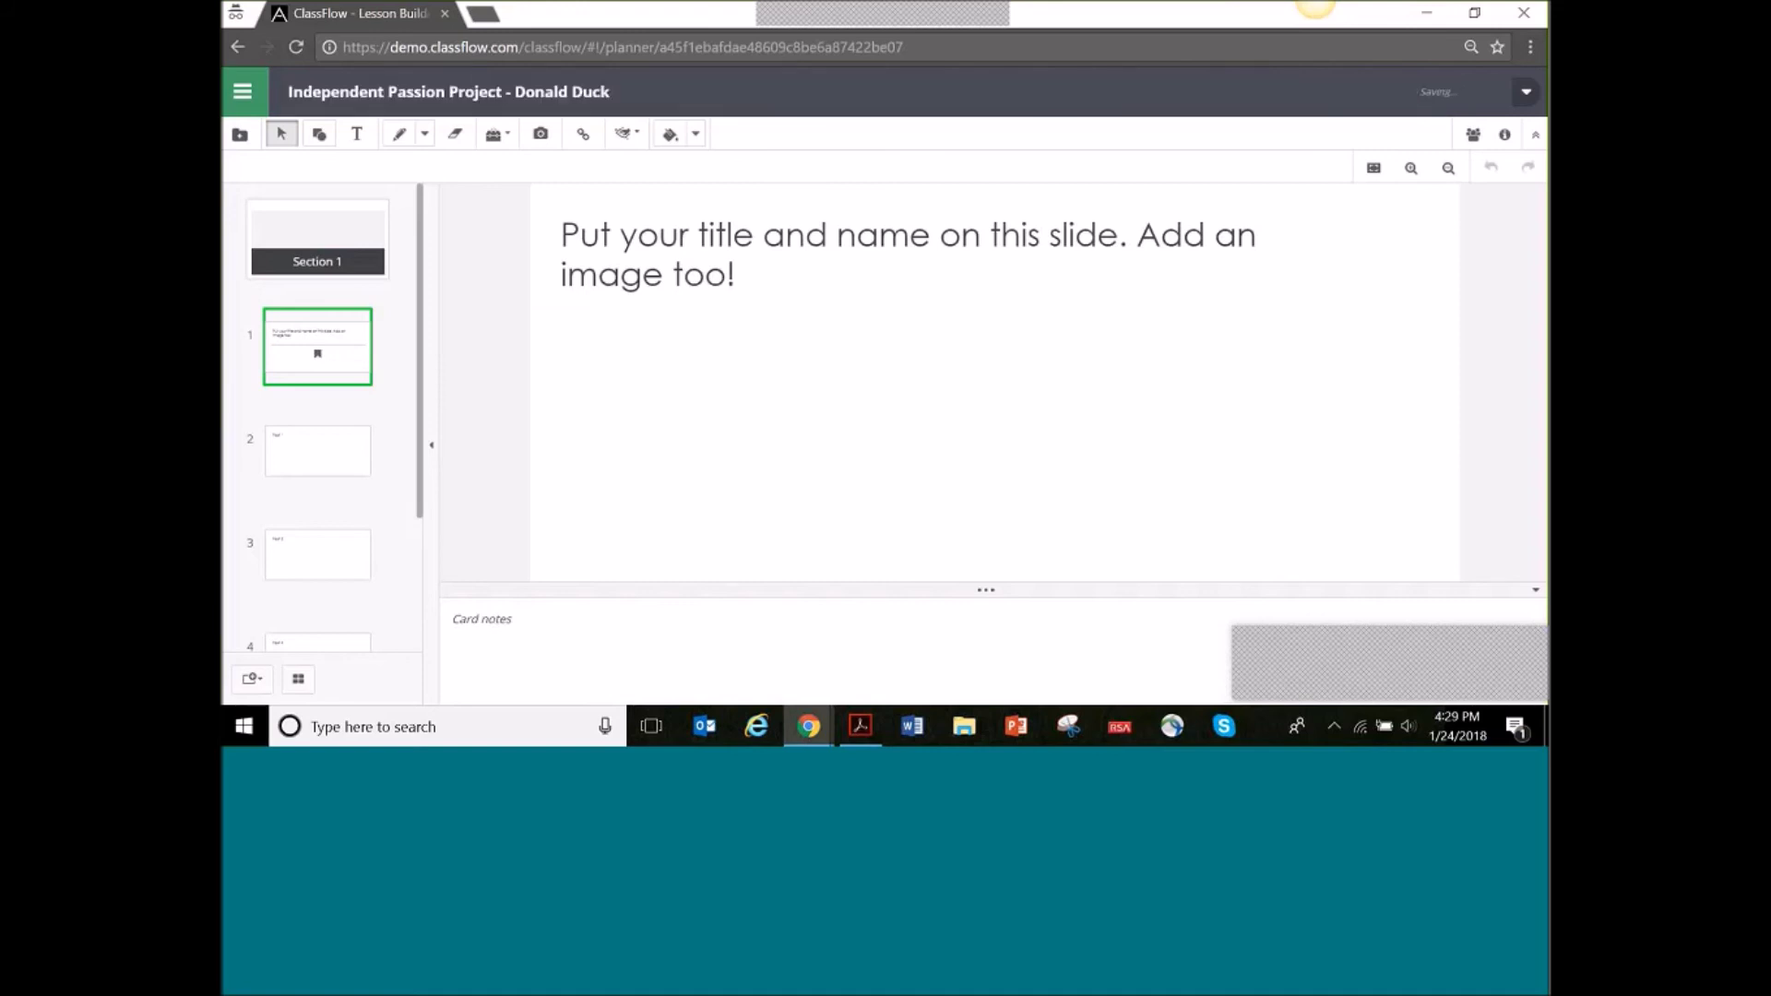
# Browse the cards from Fact 1 to Resources Used, then return to the cover card
pyautogui.click(285, 447)
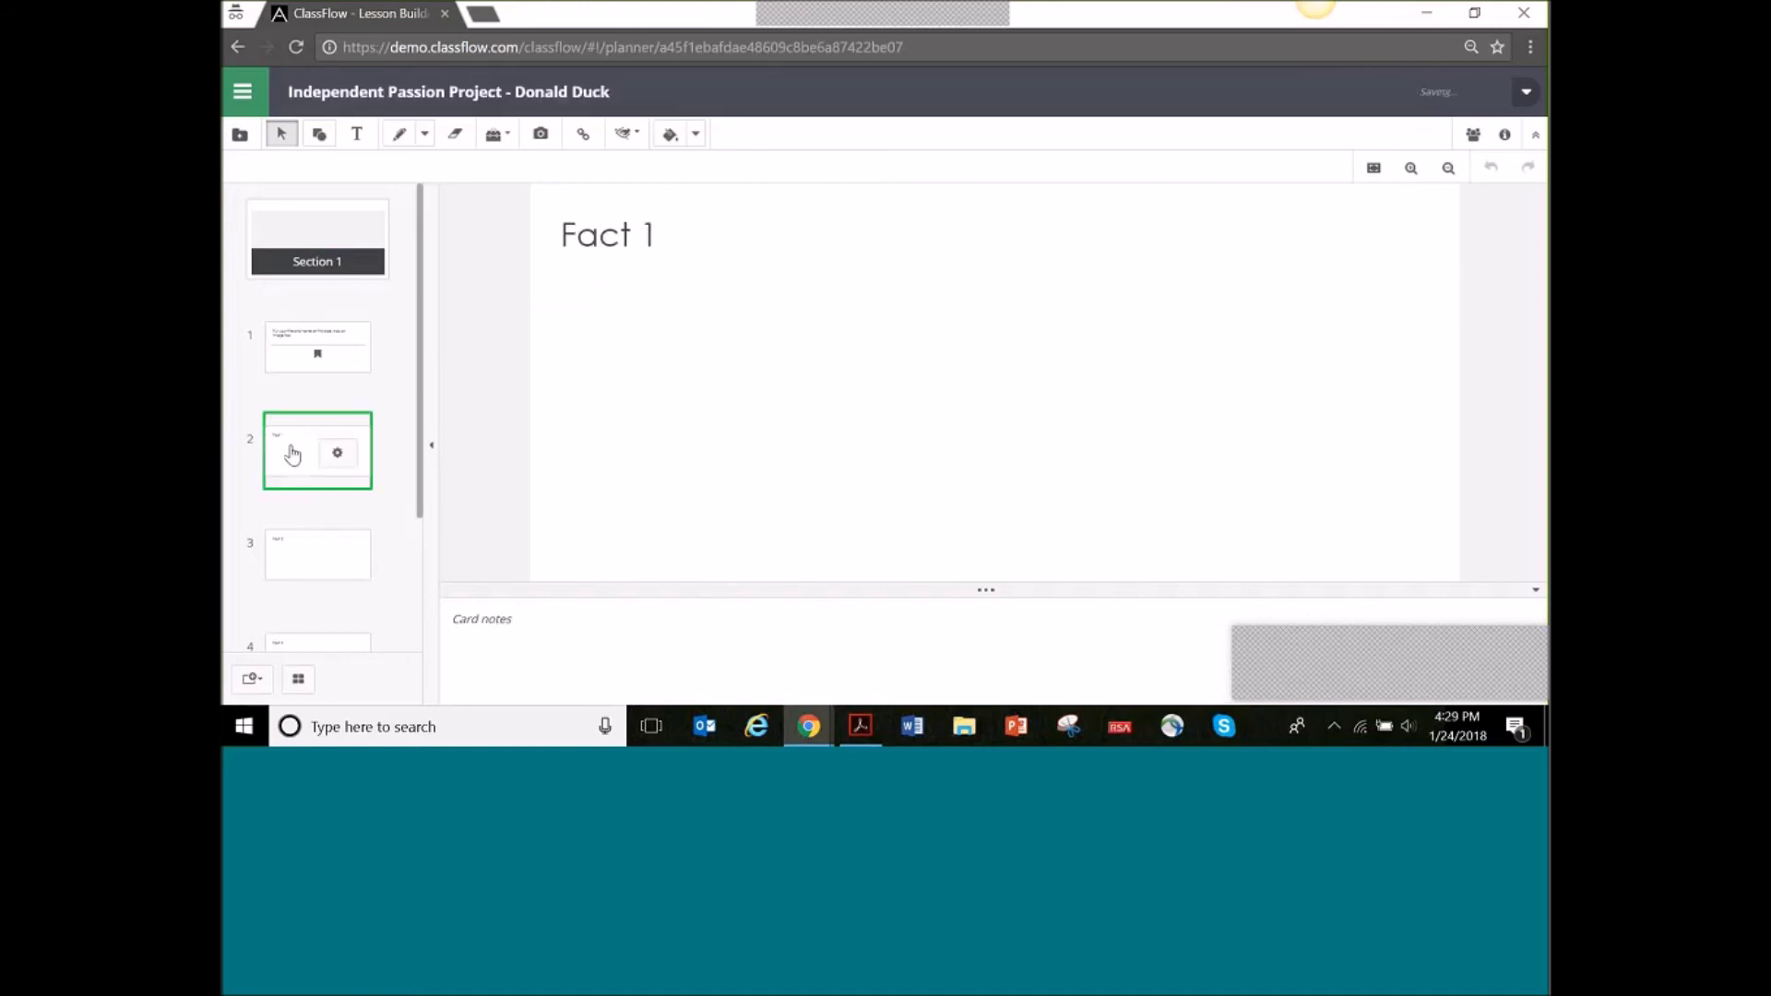
pyautogui.scroll(-2, 289, 384)
pyautogui.click(293, 487)
pyautogui.click(285, 572)
pyautogui.scroll(3, 409, 547)
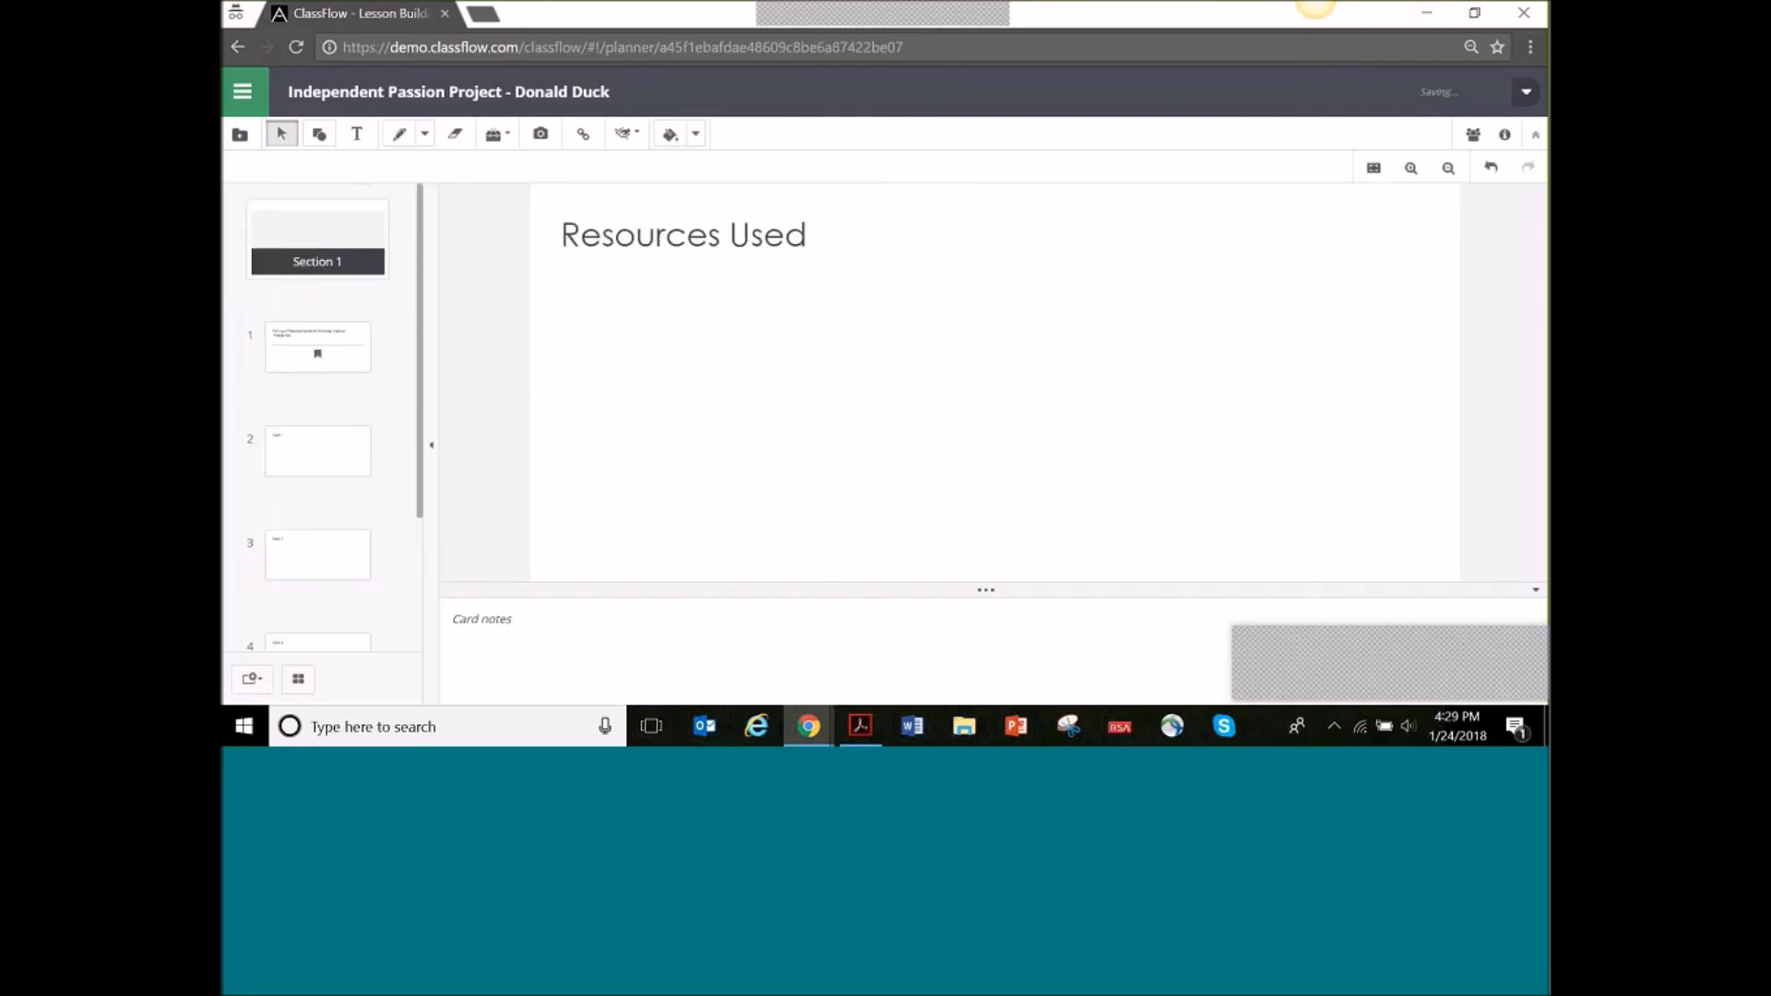
pyautogui.click(279, 348)
# Draw a blue smiley face on the cover card and exit the lesson builder
pyautogui.moveTo(909, 312)
pyautogui.mouseDown()
pyautogui.moveTo(994, 318)
pyautogui.moveTo(897, 339)
pyautogui.mouseUp()
pyautogui.moveTo(962, 365)
pyautogui.mouseDown()
pyautogui.moveTo(959, 387)
pyautogui.moveTo(1057, 406)
pyautogui.mouseUp()
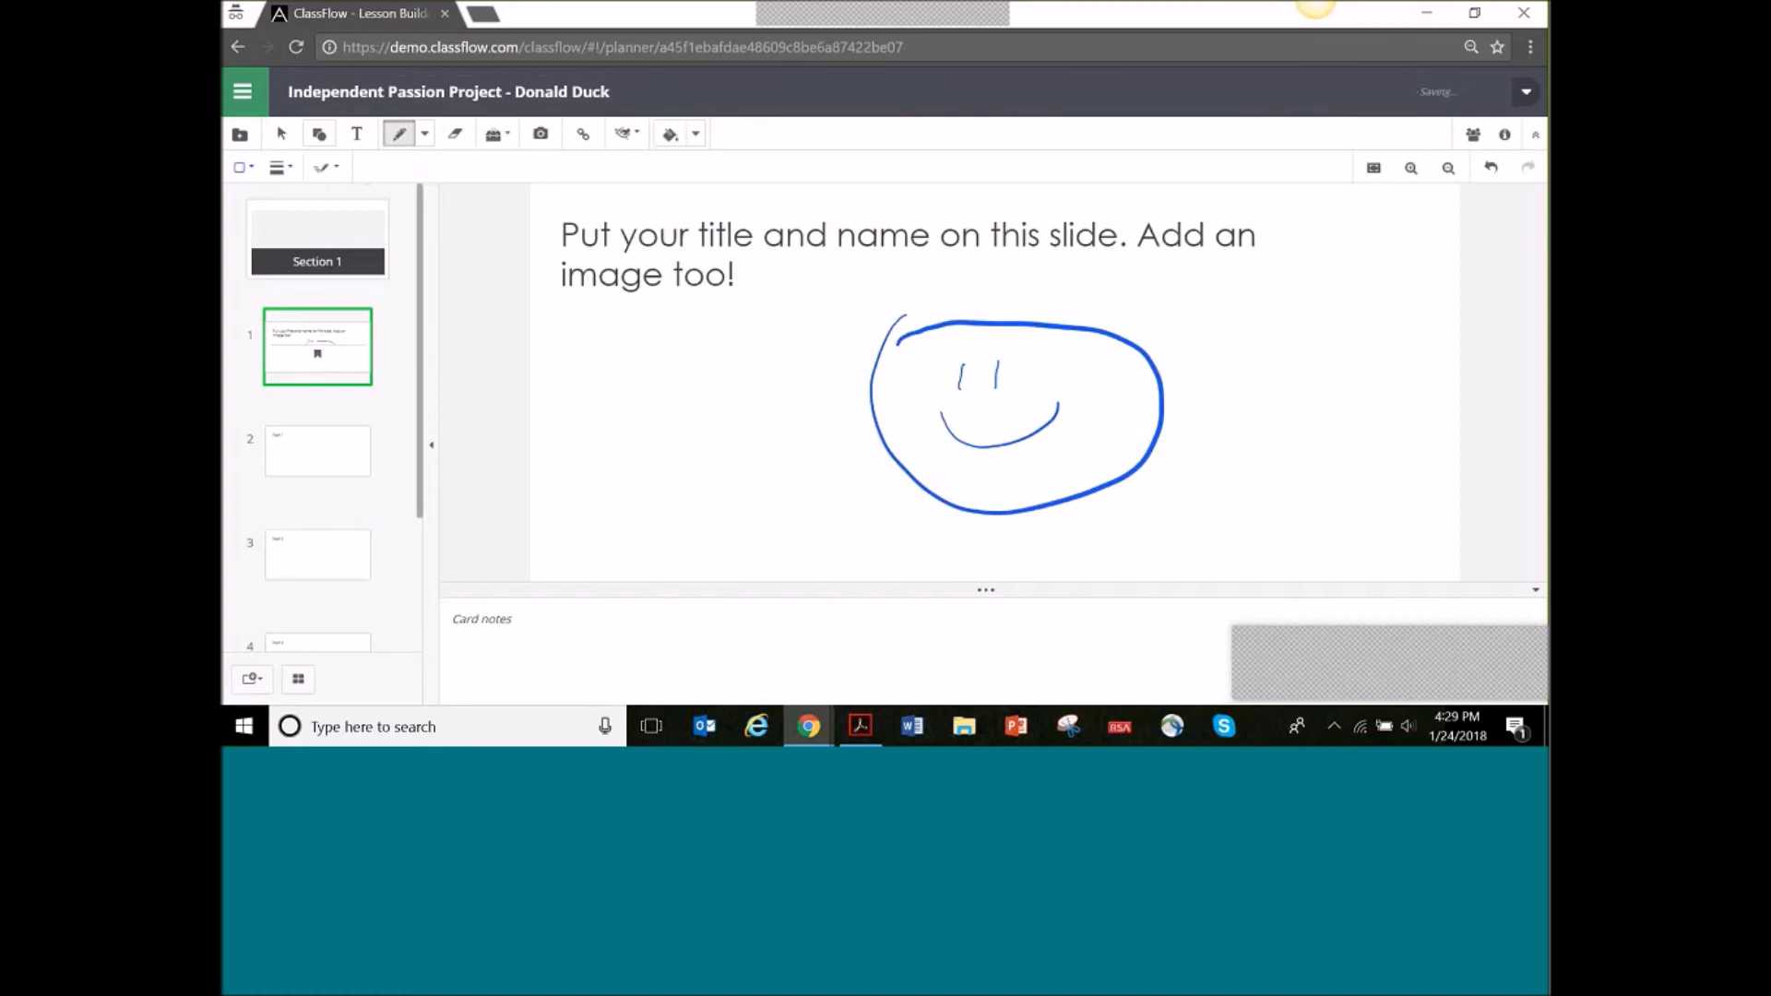
pyautogui.click(238, 94)
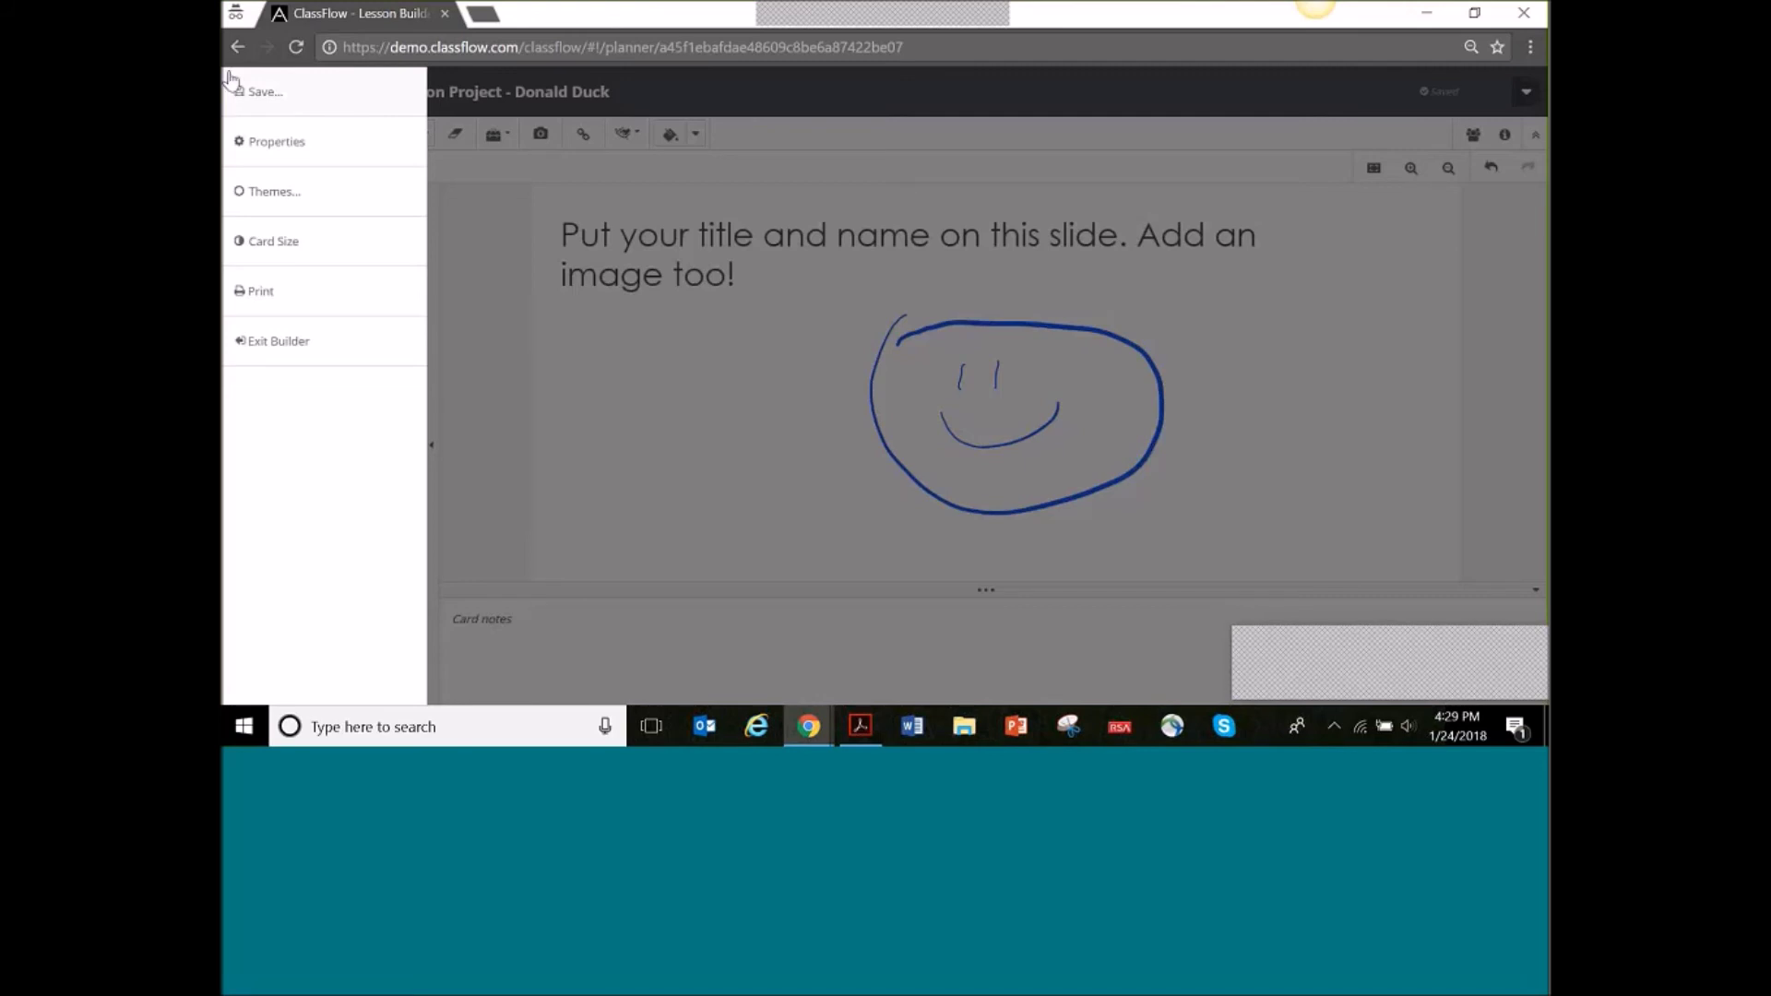
pyautogui.click(277, 342)
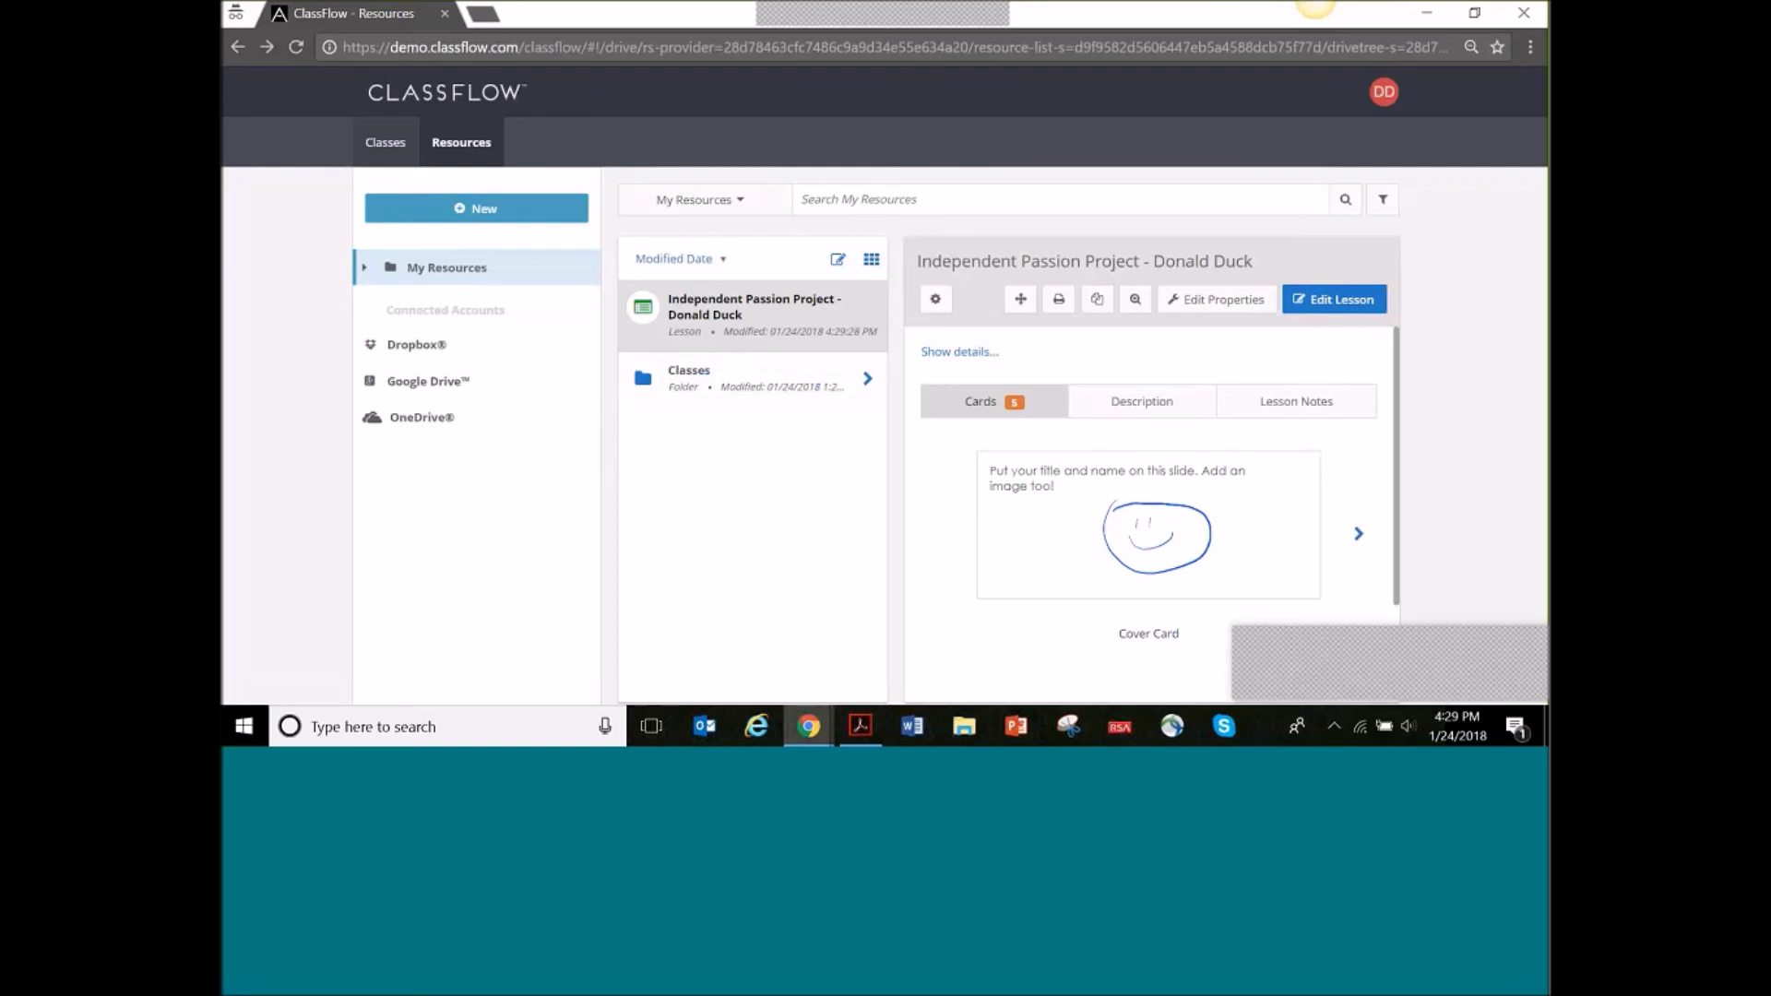
# Write the feed message 'Here is my passion project. Hope you like it.' addressed to the class teacher
pyautogui.click(385, 142)
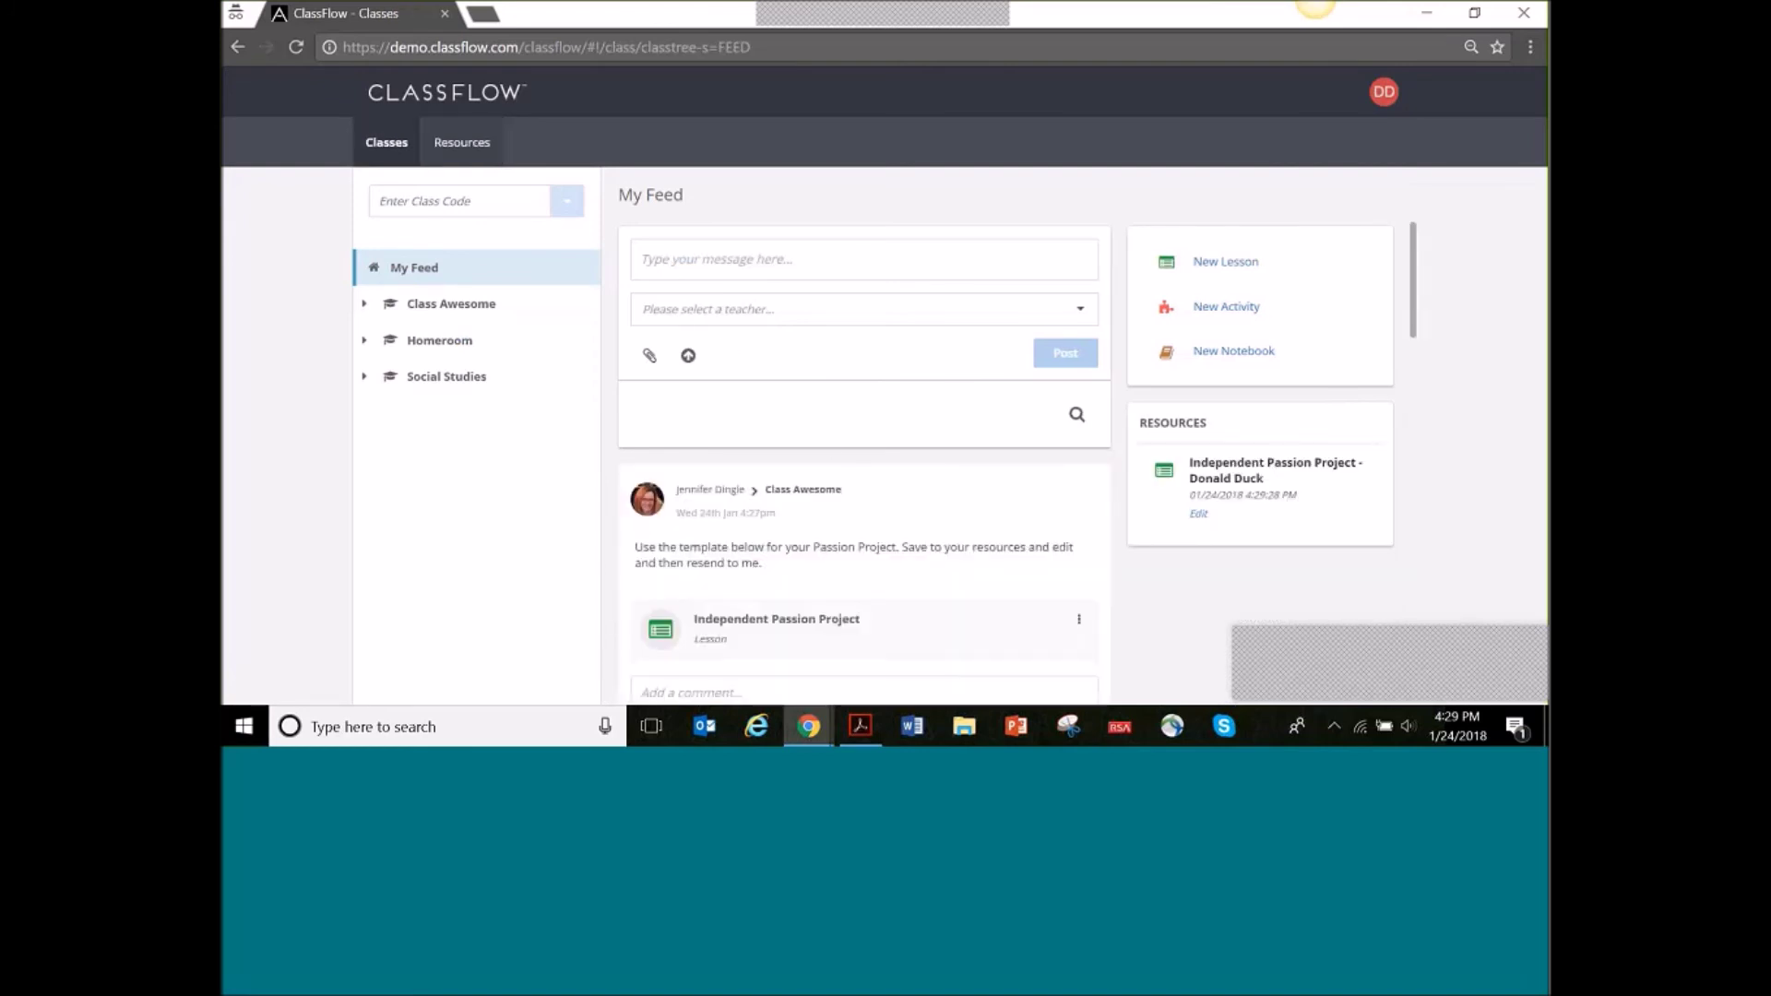
pyautogui.click(716, 262)
pyautogui.write('Here is m')
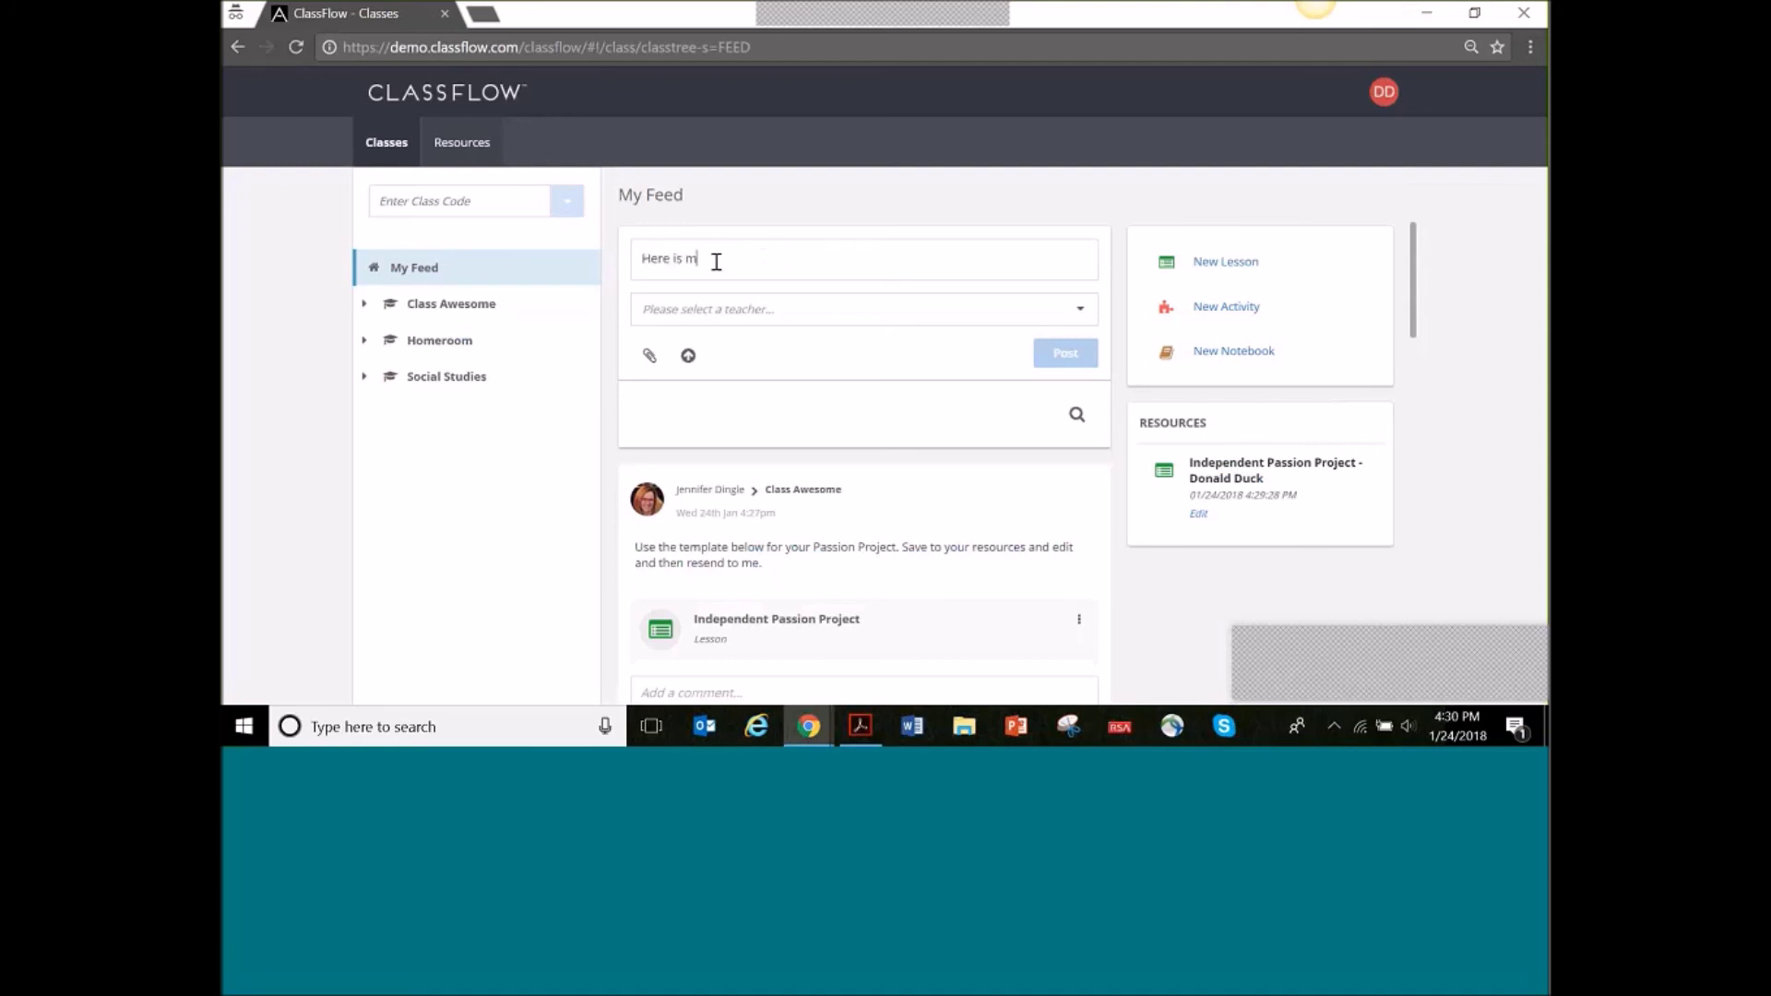
pyautogui.write('y passion project. Hope you like it.')
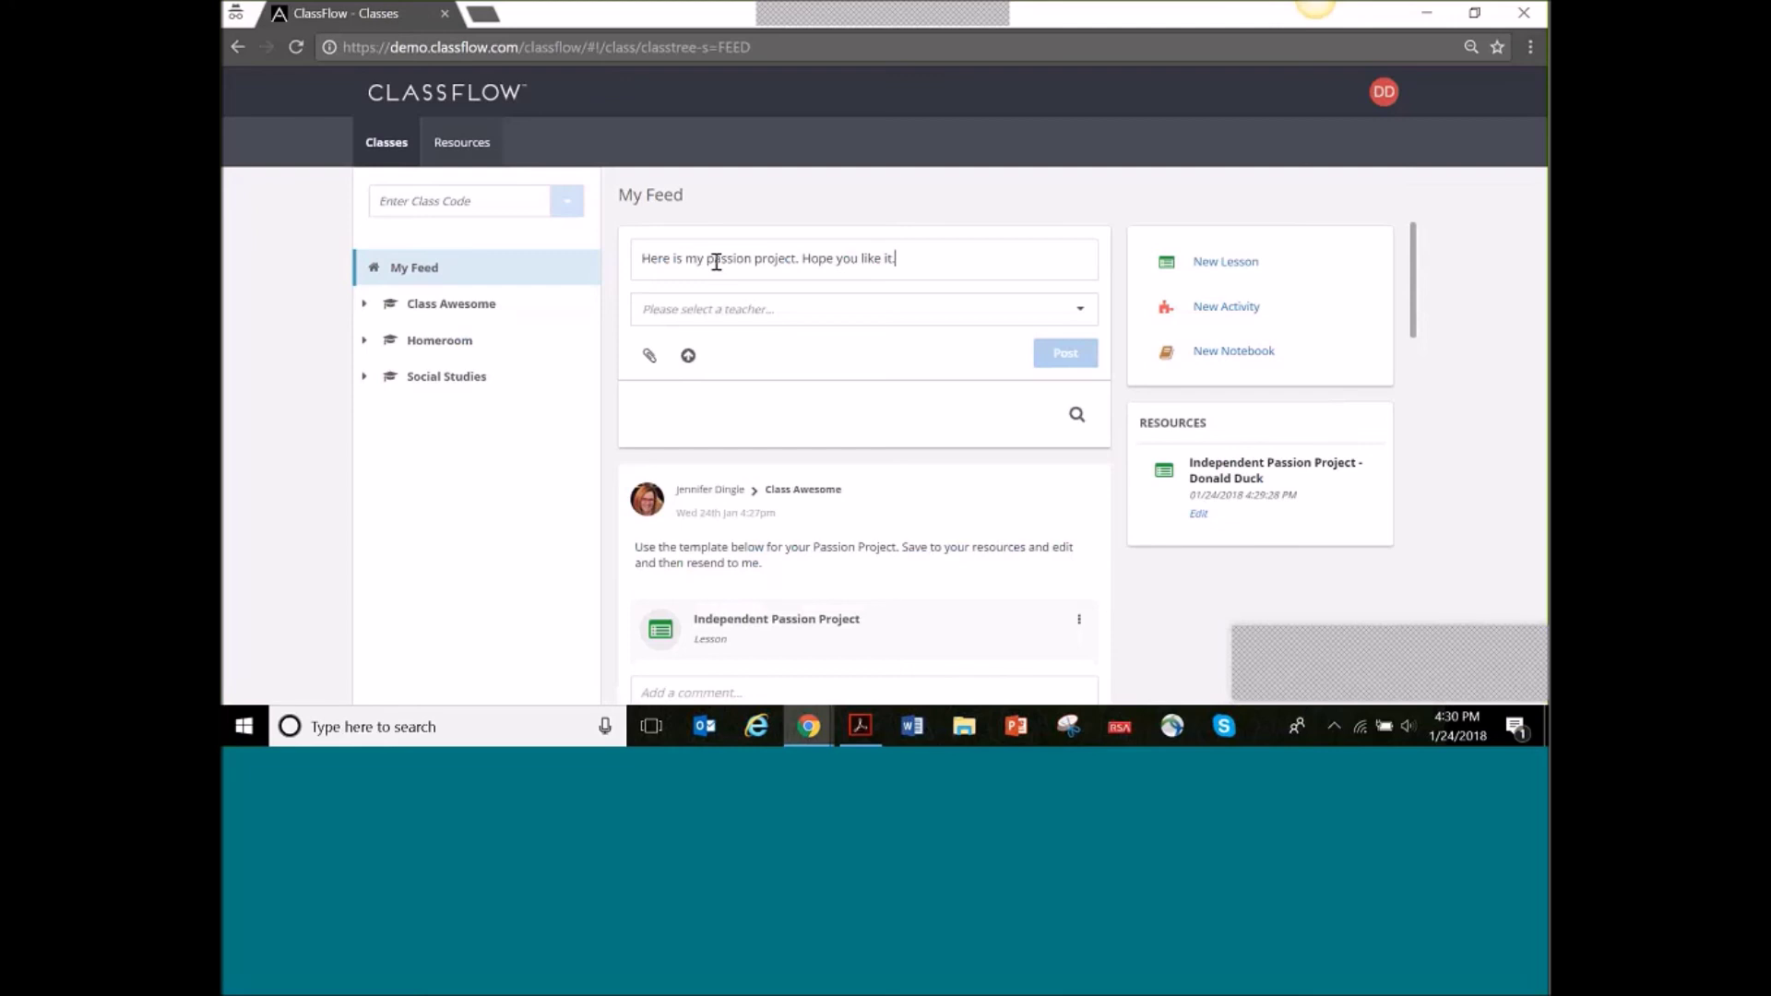
pyautogui.click(759, 312)
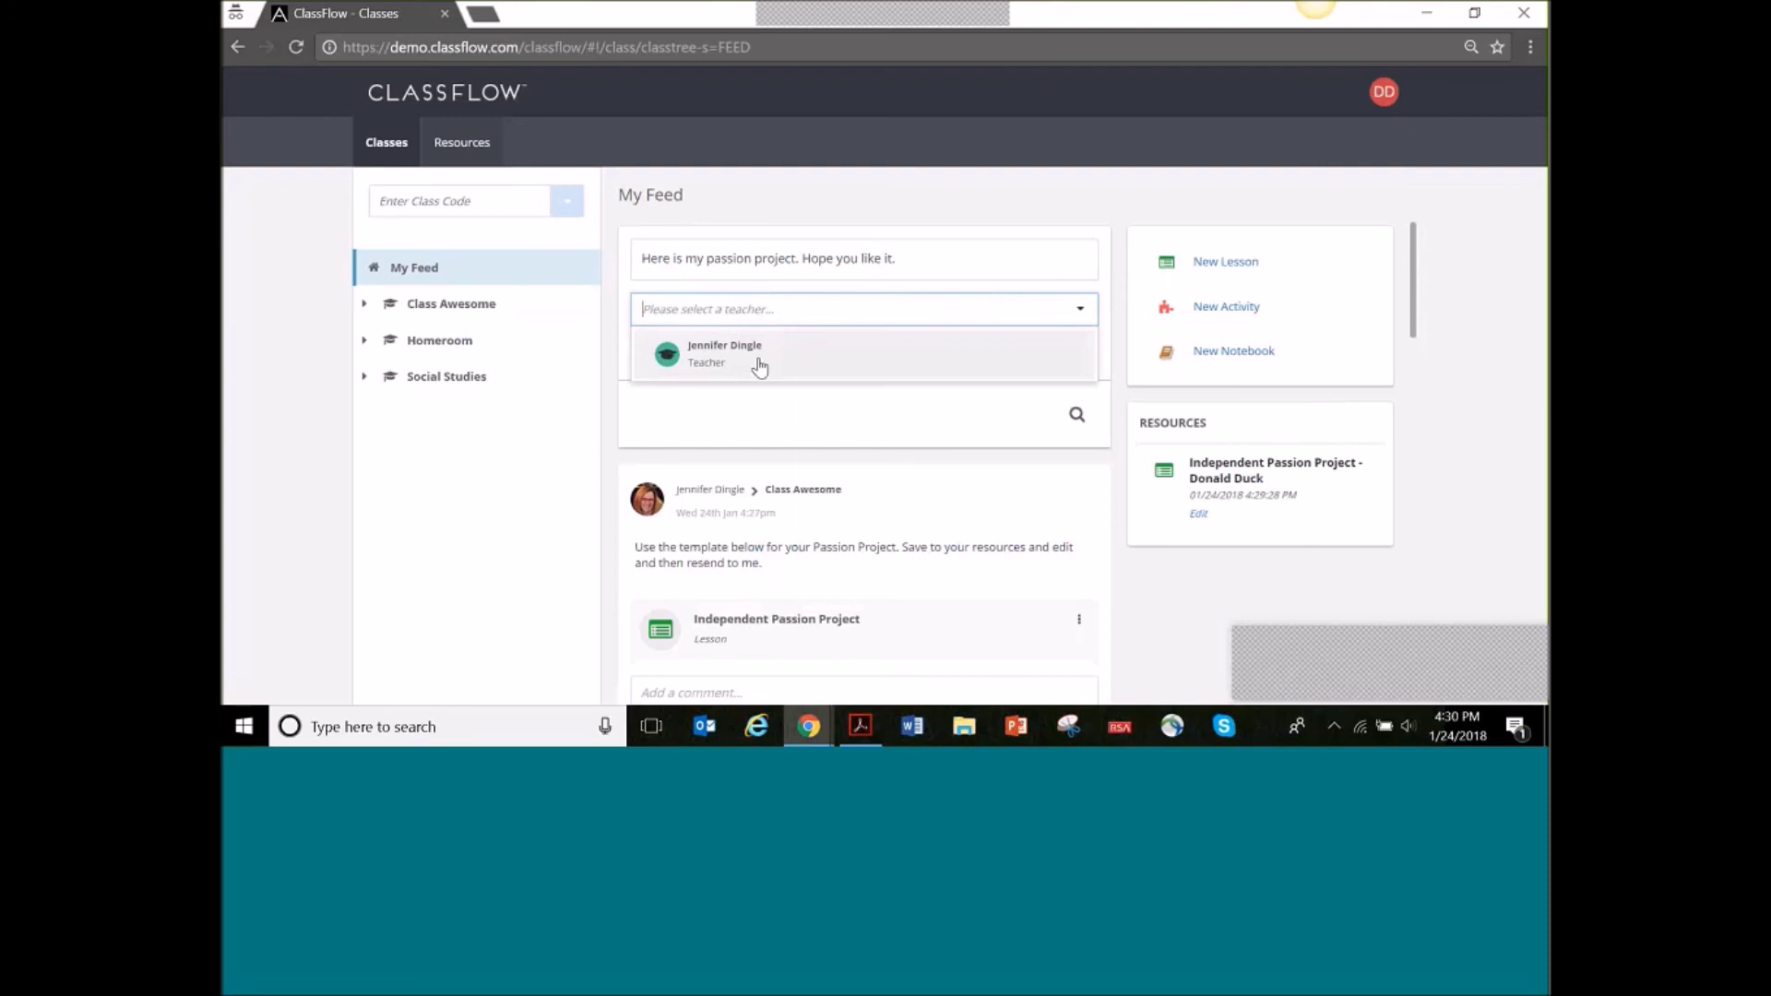
pyautogui.click(759, 367)
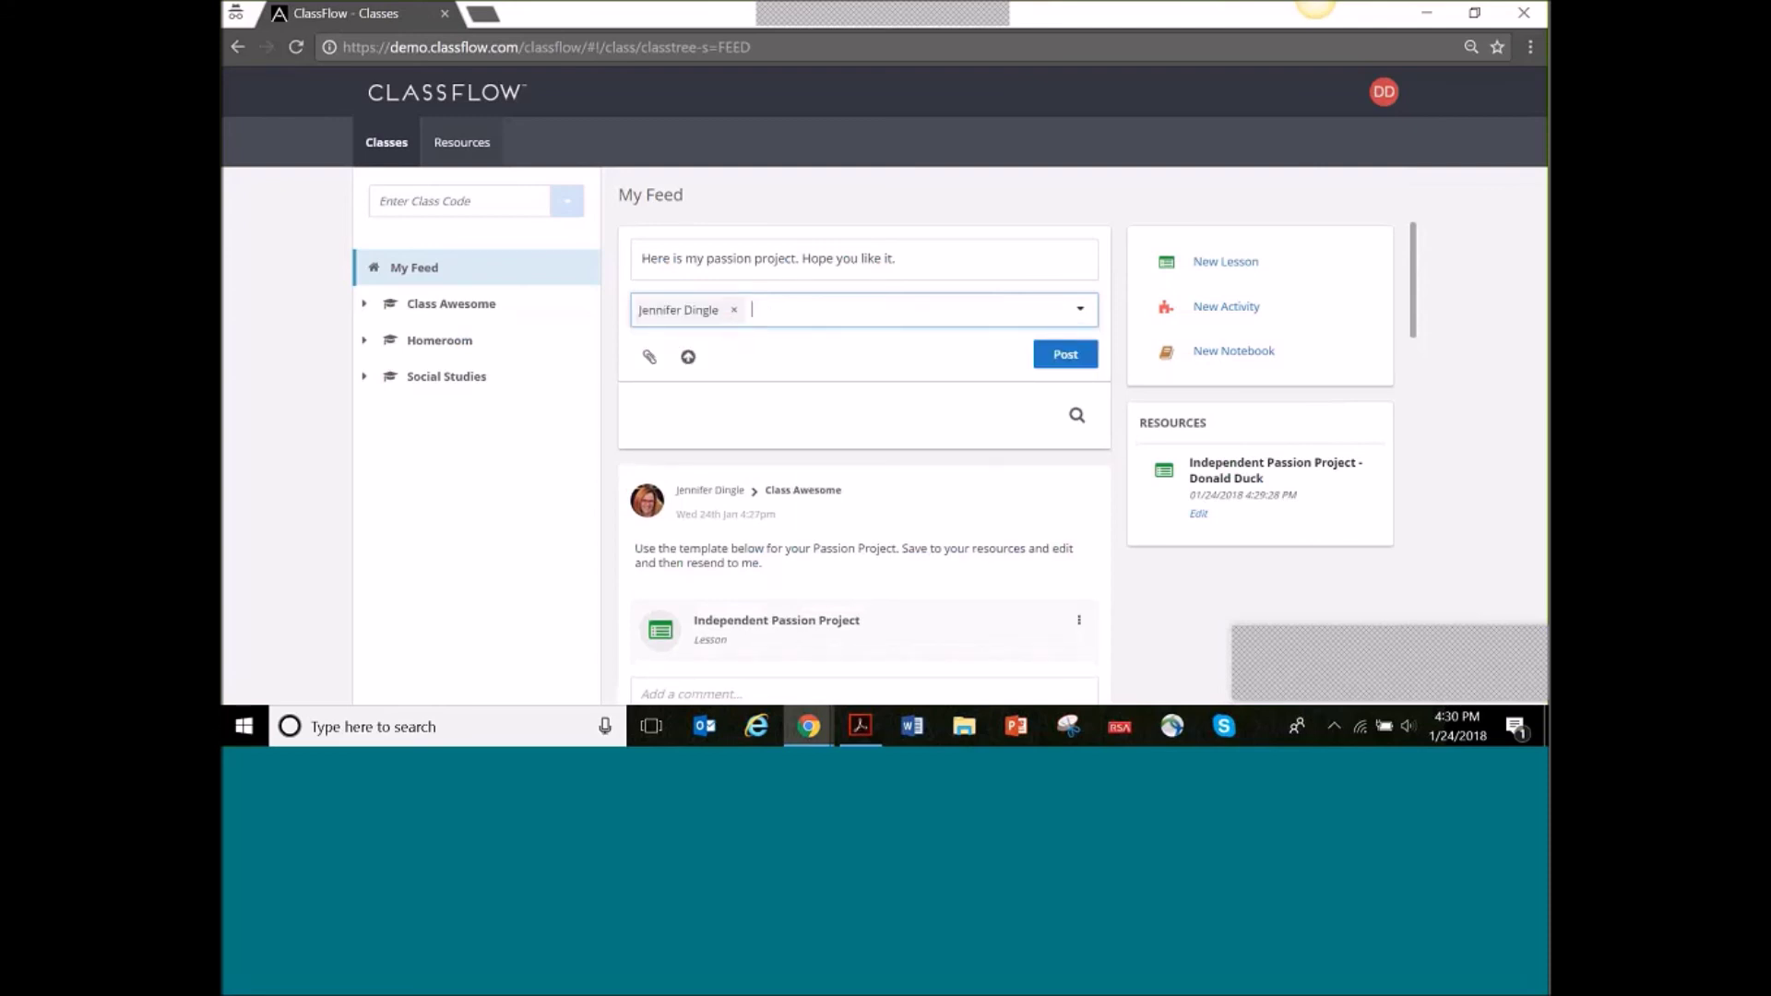
# Attach the edited Independent Passion Project lesson and publish the post
pyautogui.click(646, 362)
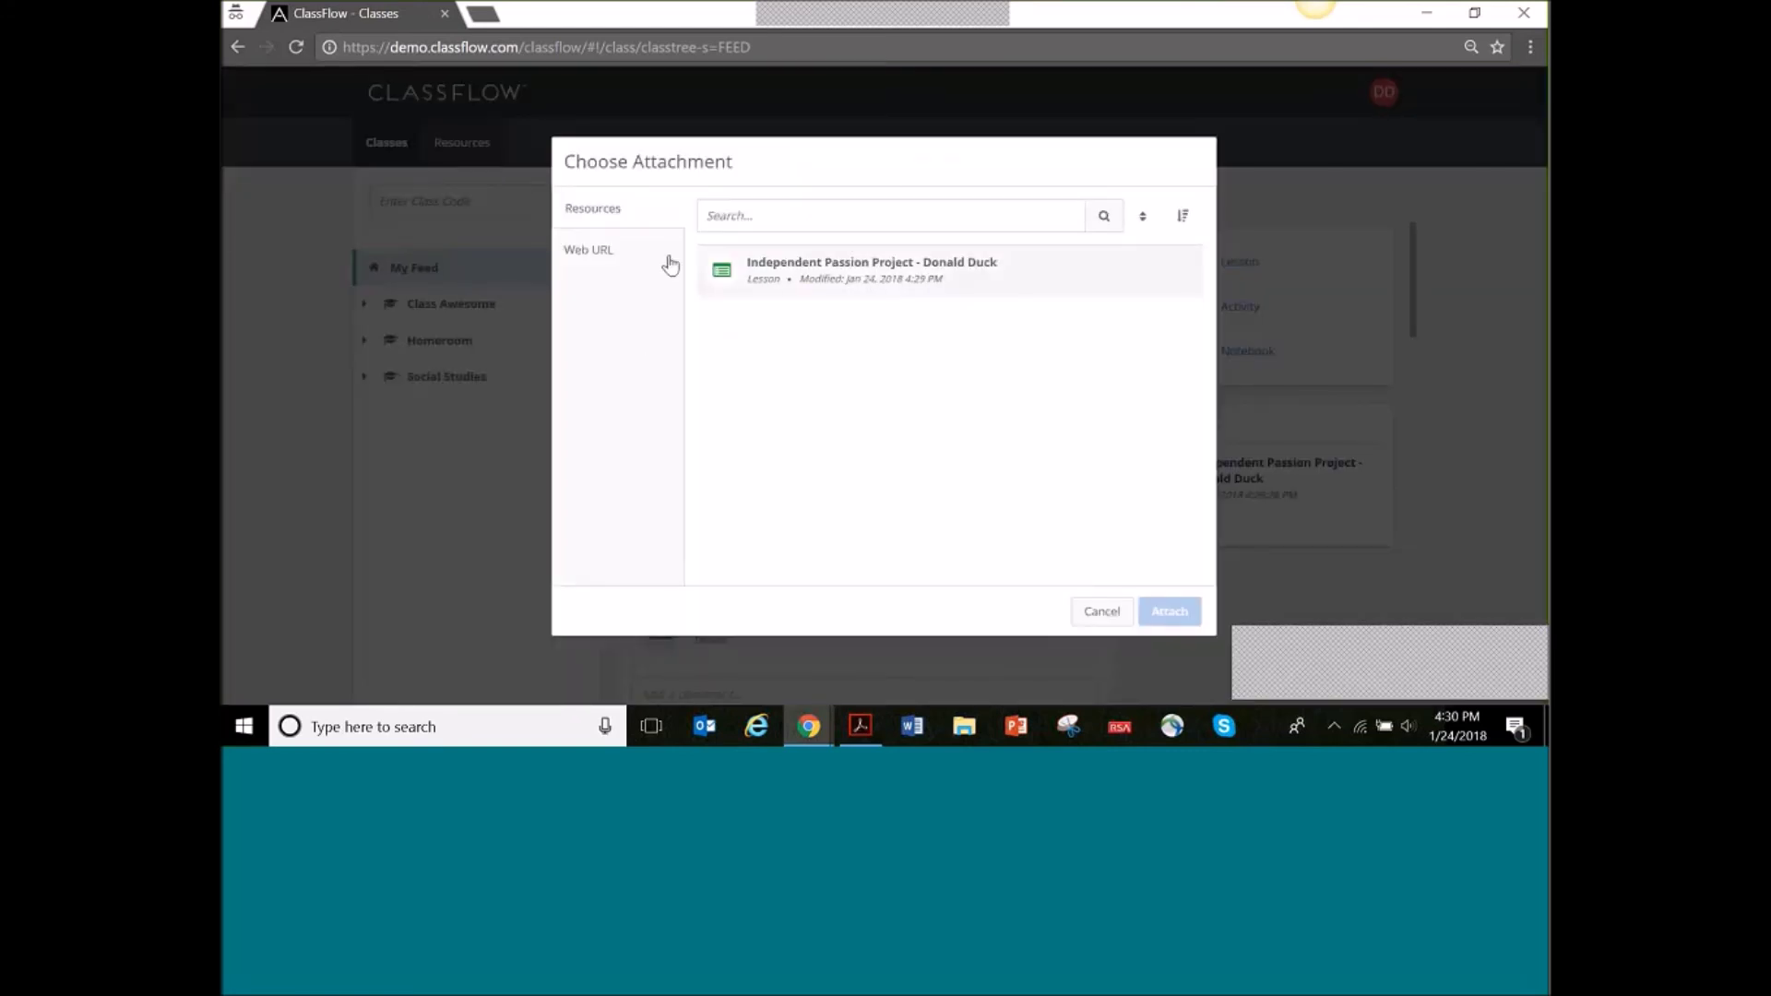
pyautogui.click(1101, 611)
pyautogui.click(692, 359)
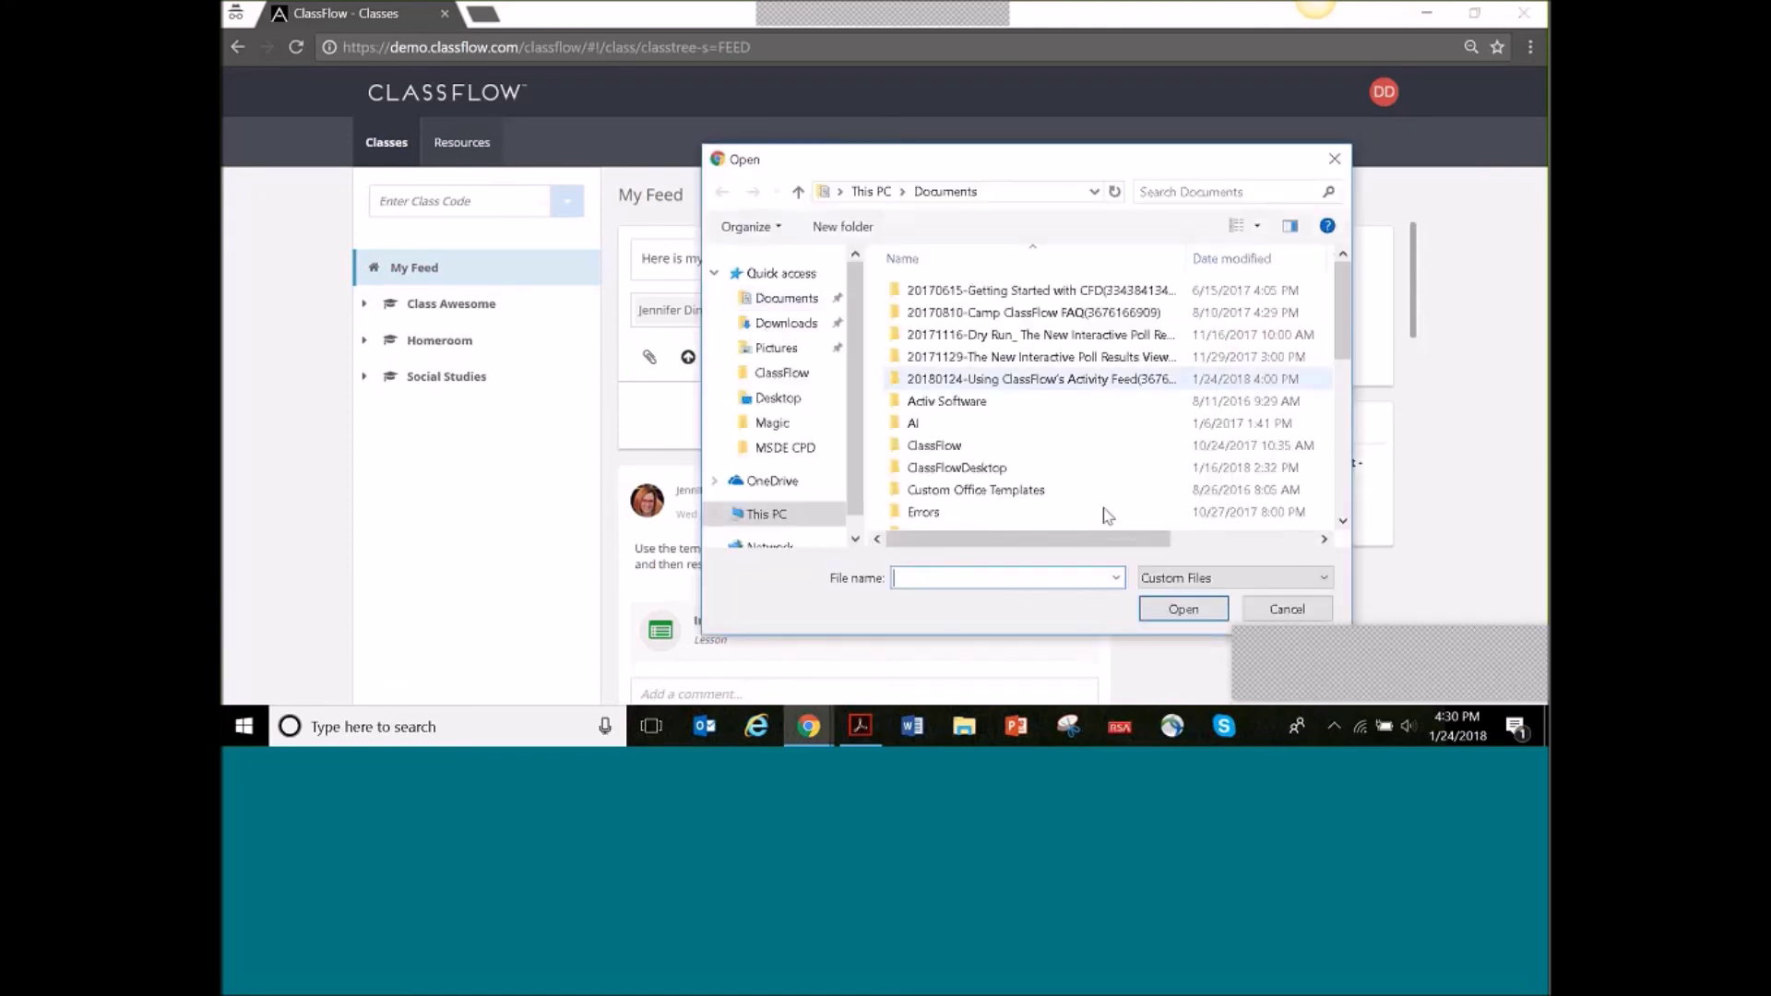
pyautogui.press('Escape')
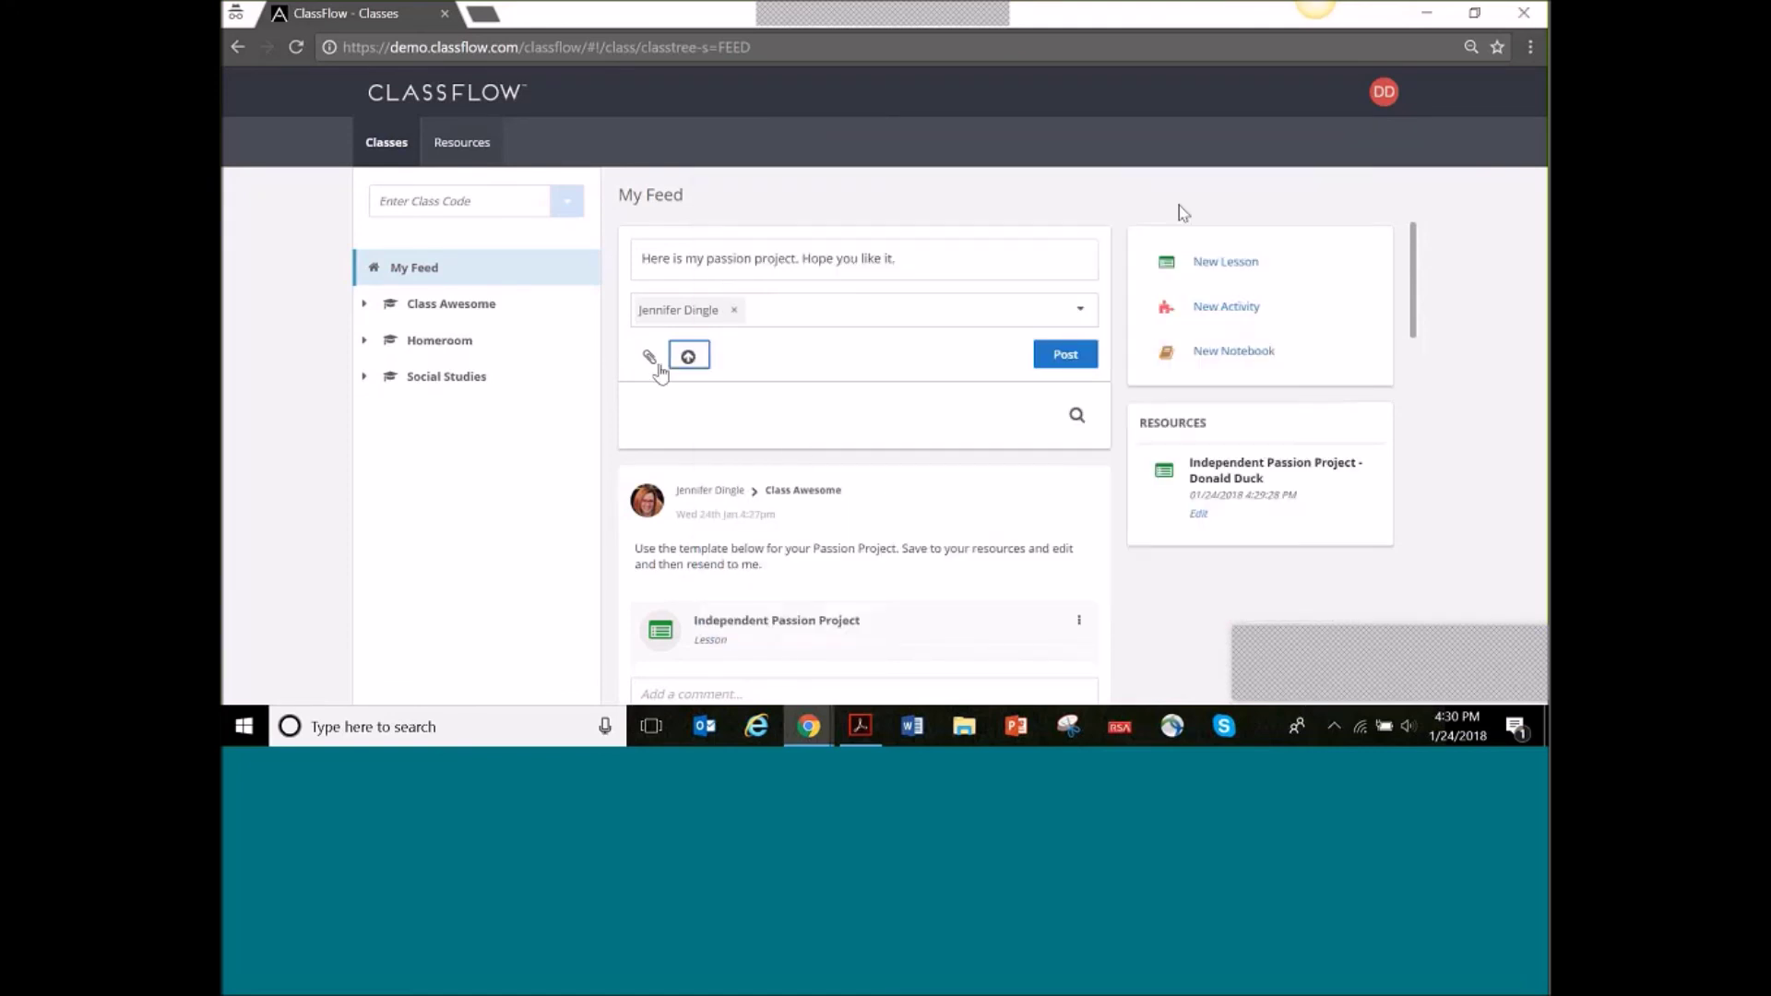
pyautogui.click(652, 360)
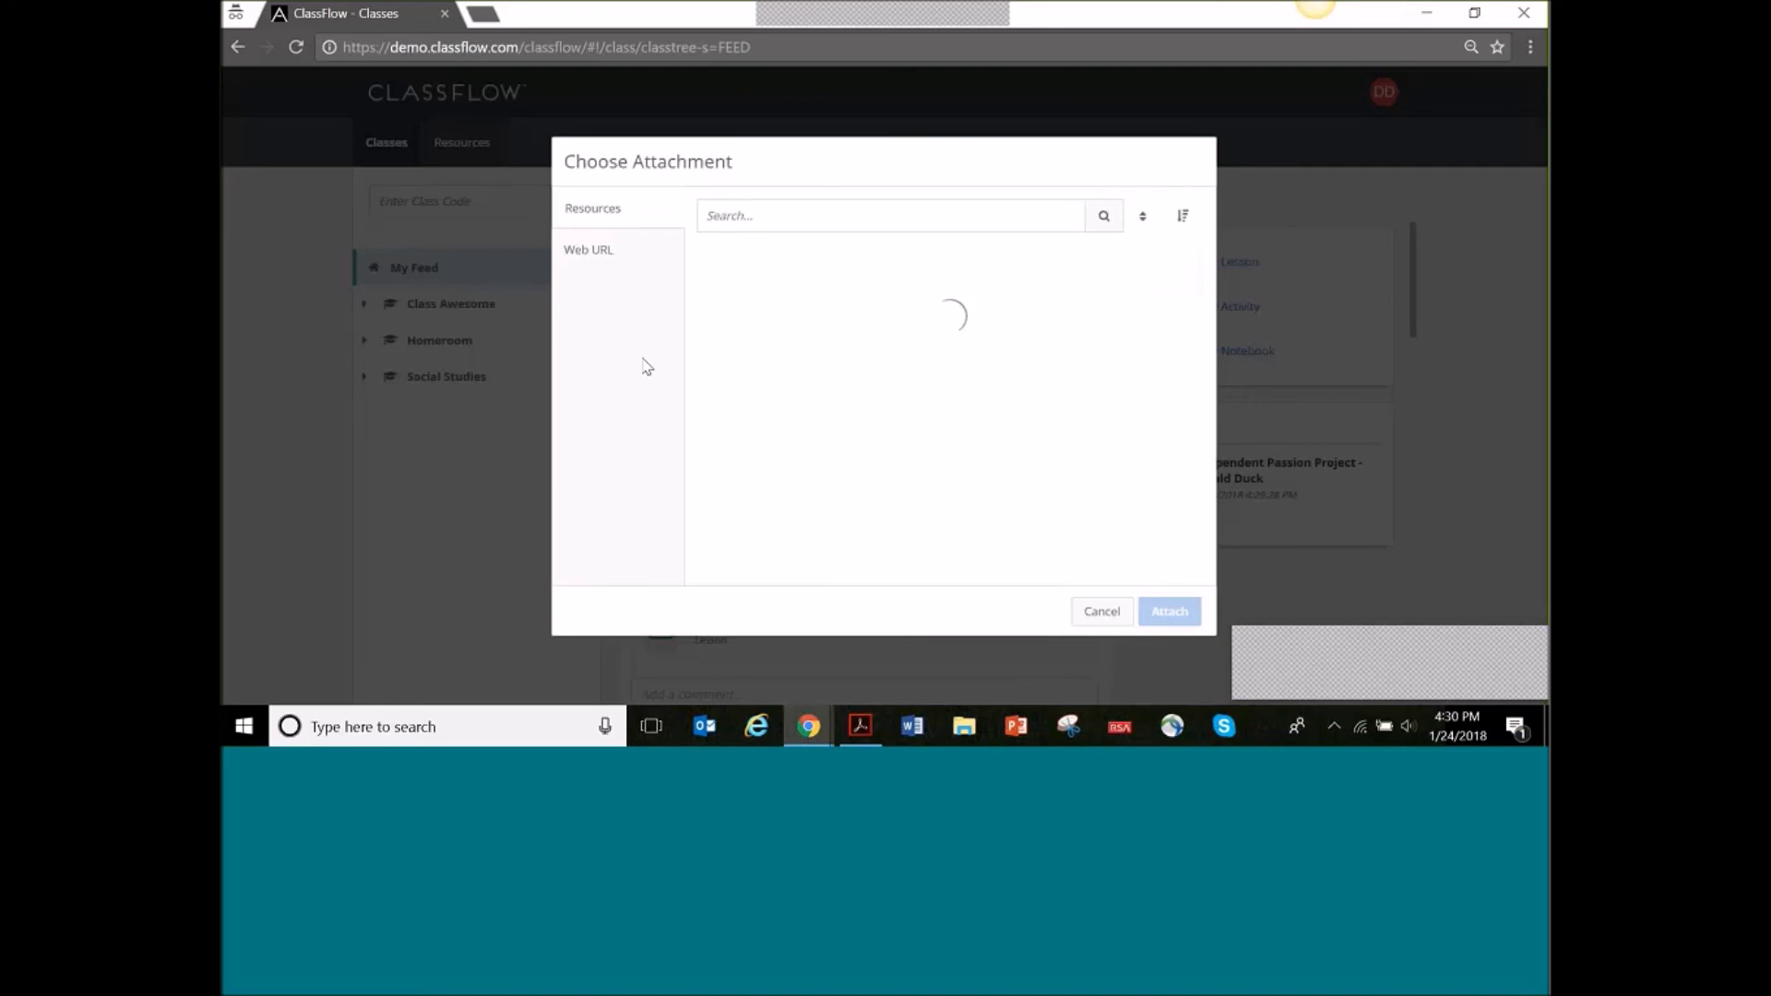
pyautogui.click(871, 286)
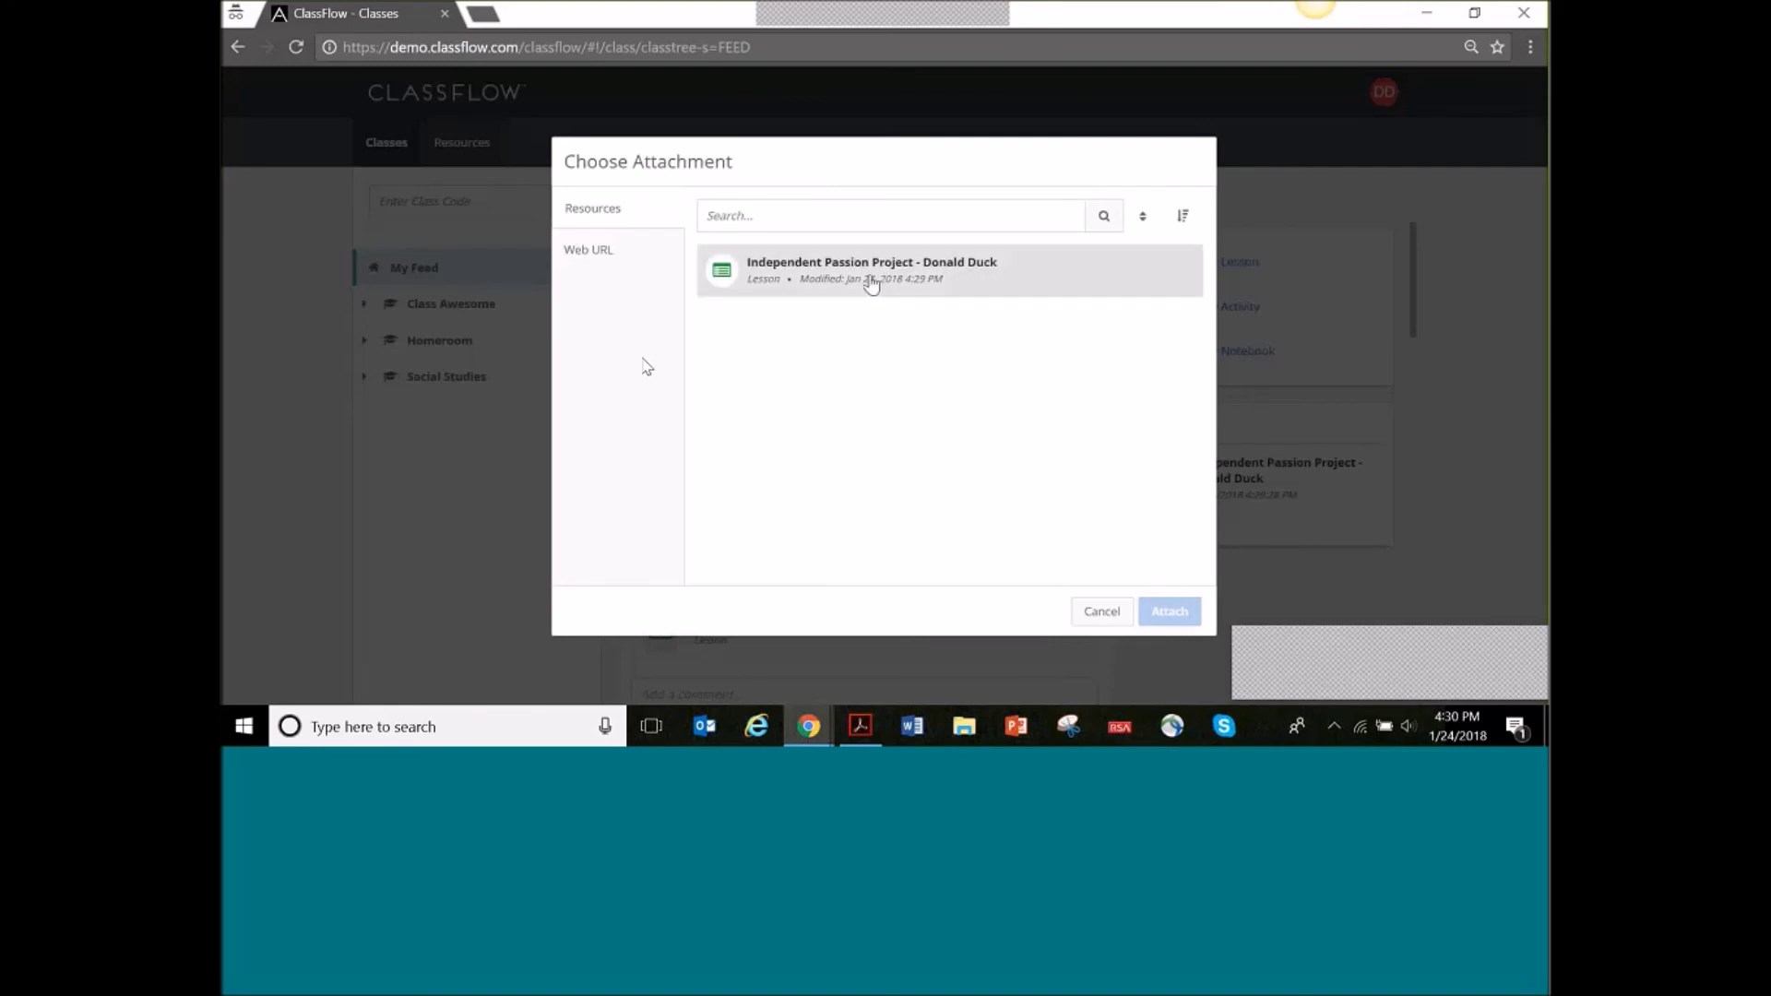
pyautogui.click(1169, 611)
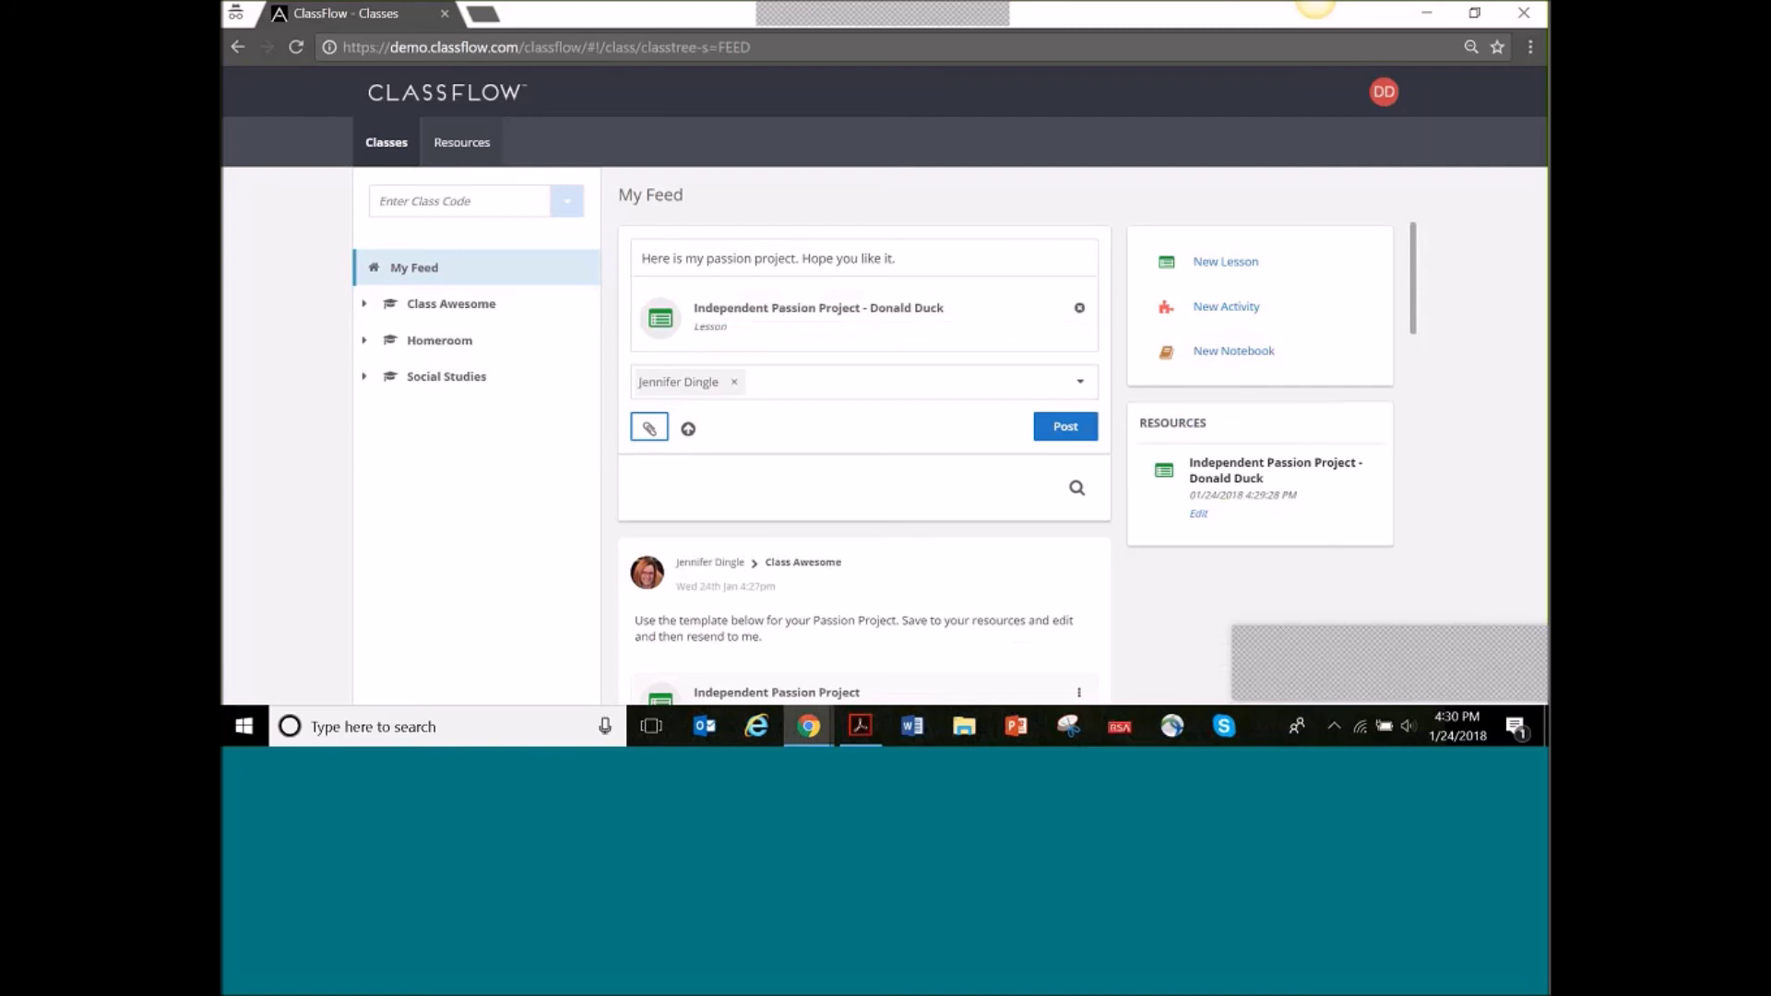
pyautogui.click(1065, 427)
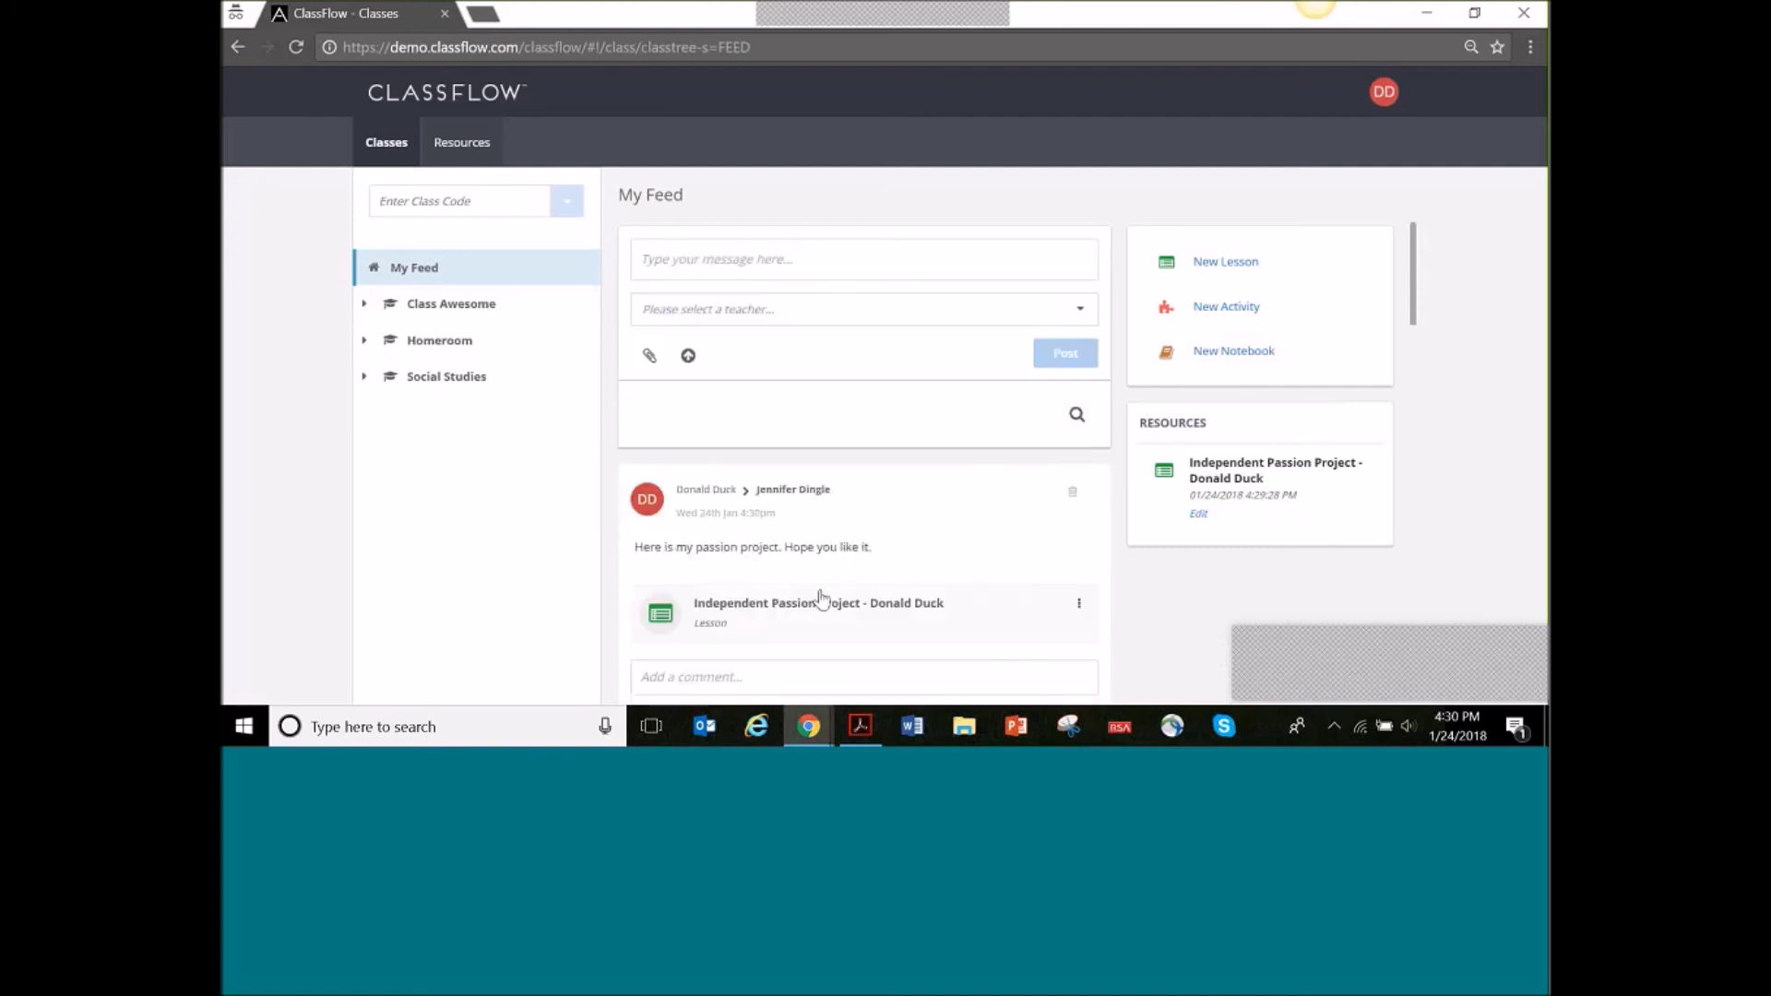
pyautogui.moveTo(805, 738)
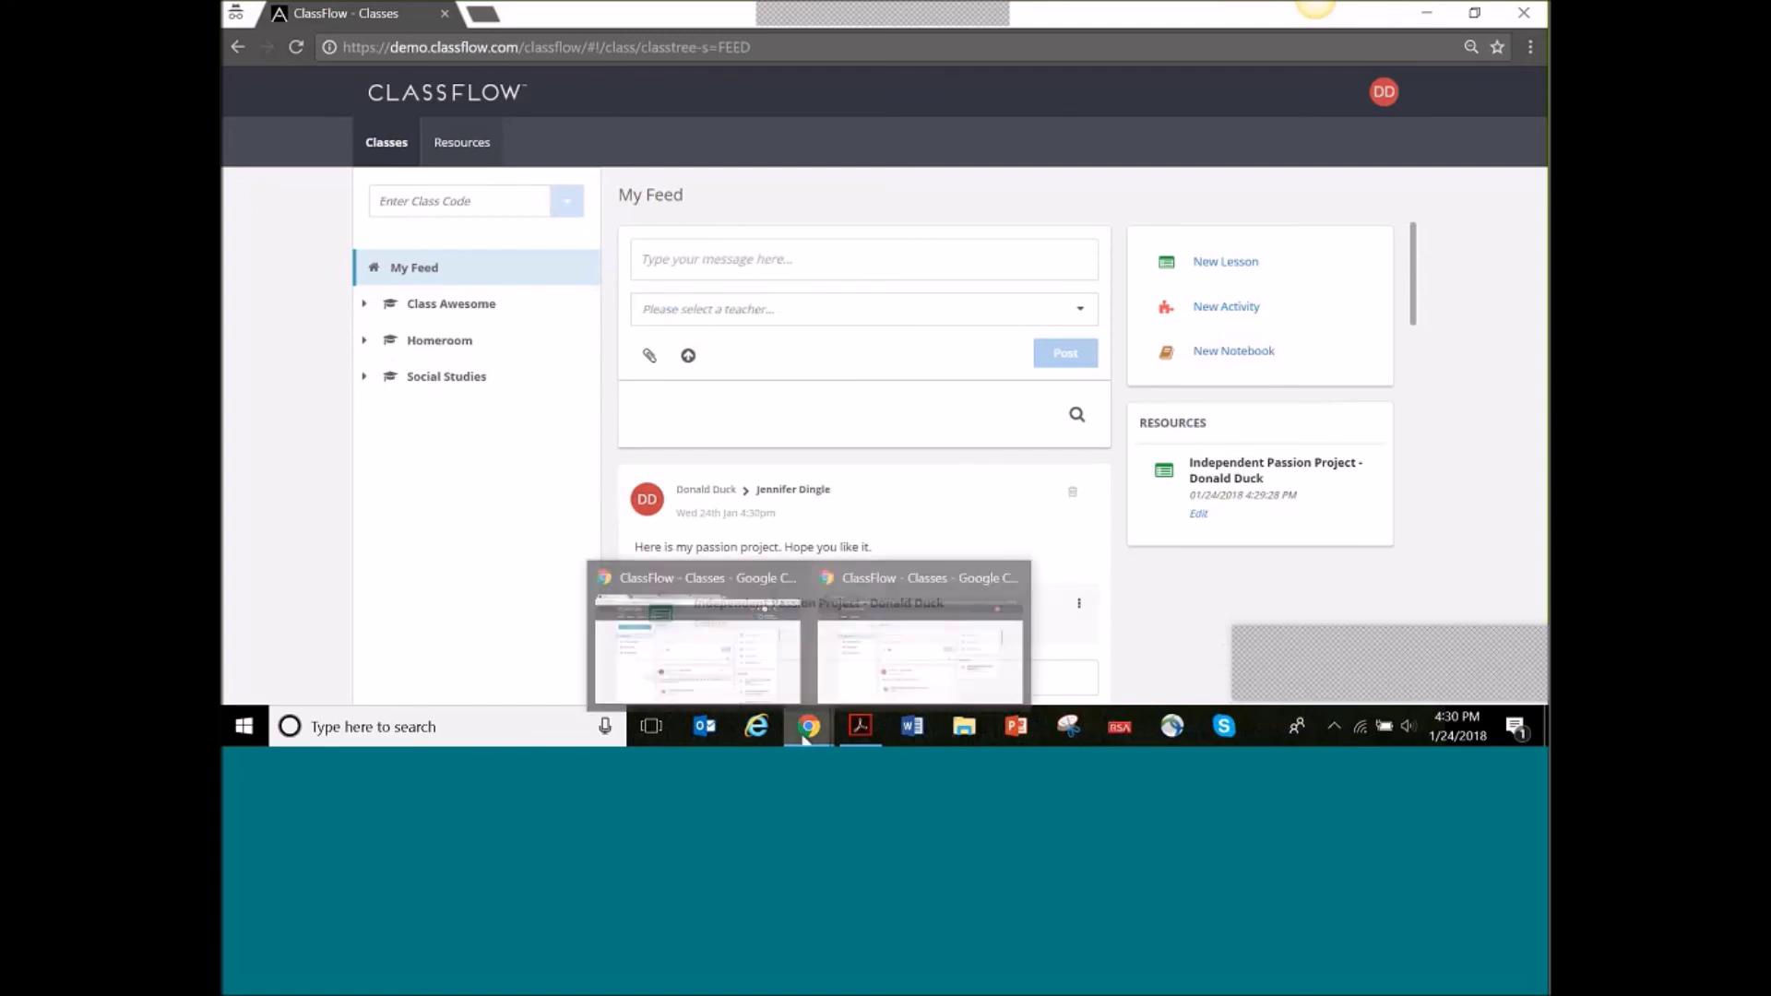
# In the teacher's ClassFlow window, open the student's submitted lesson from the feed post
pyautogui.click(717, 671)
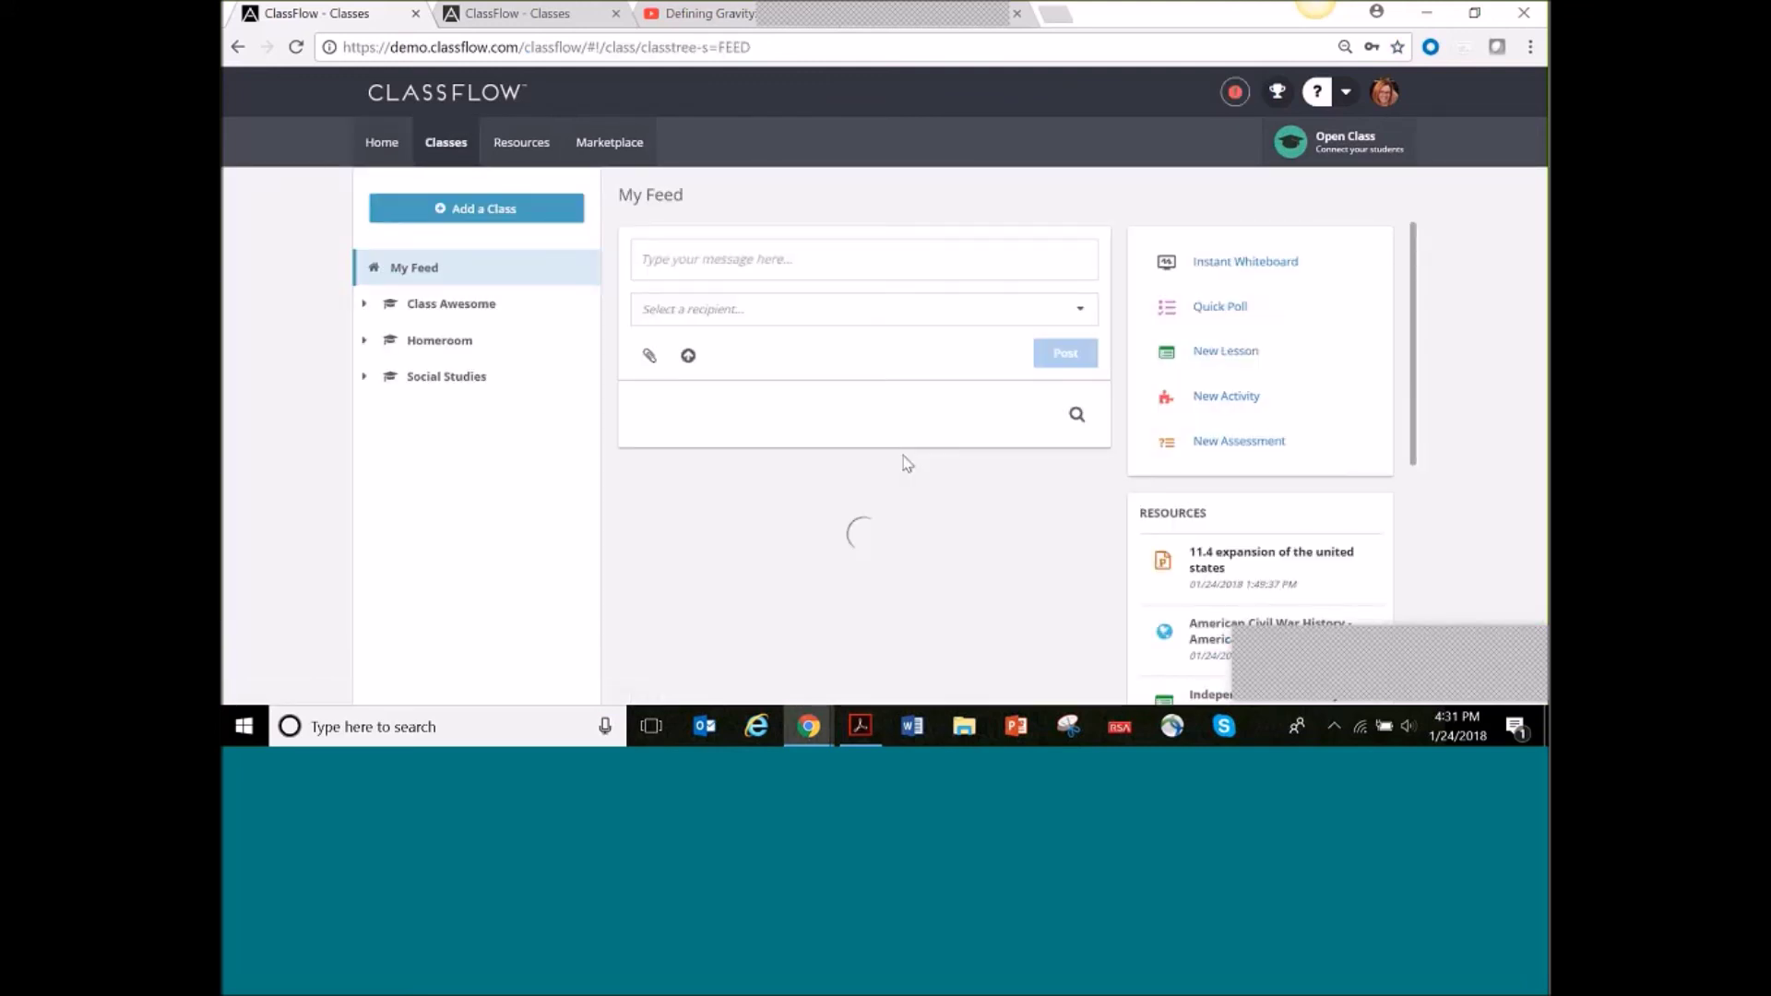
pyautogui.scroll(-2, 950, 415)
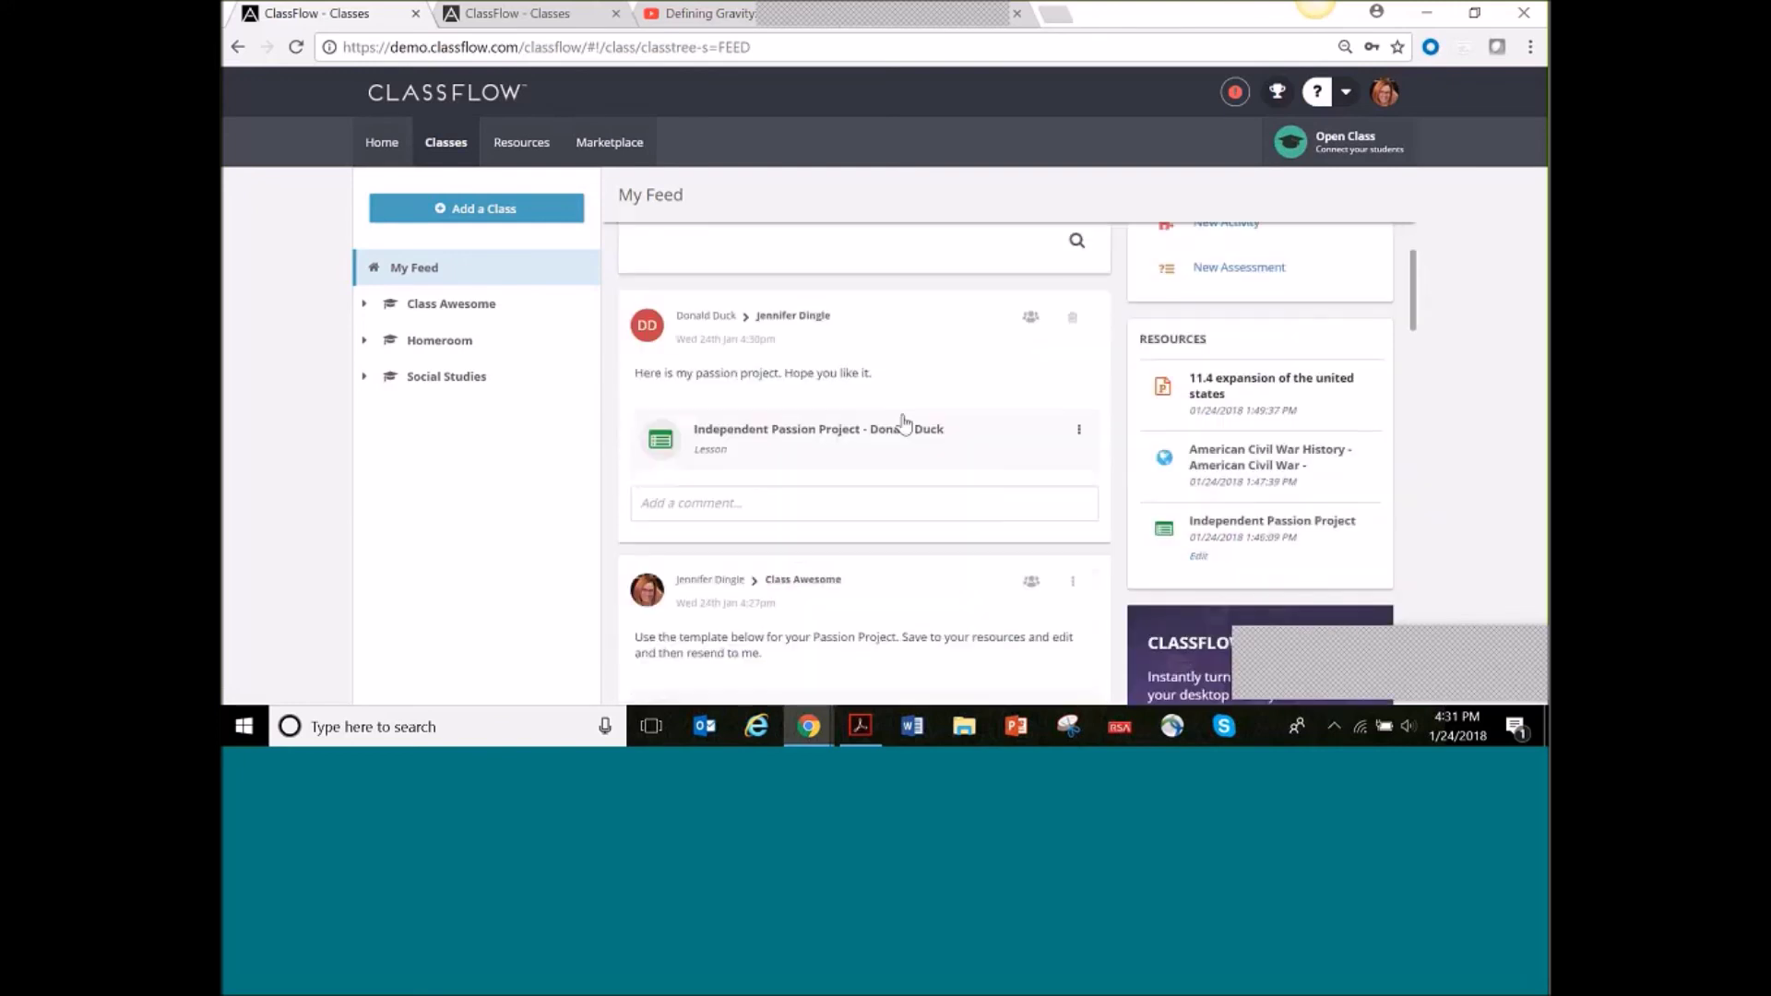
pyautogui.scroll(-1, 902, 415)
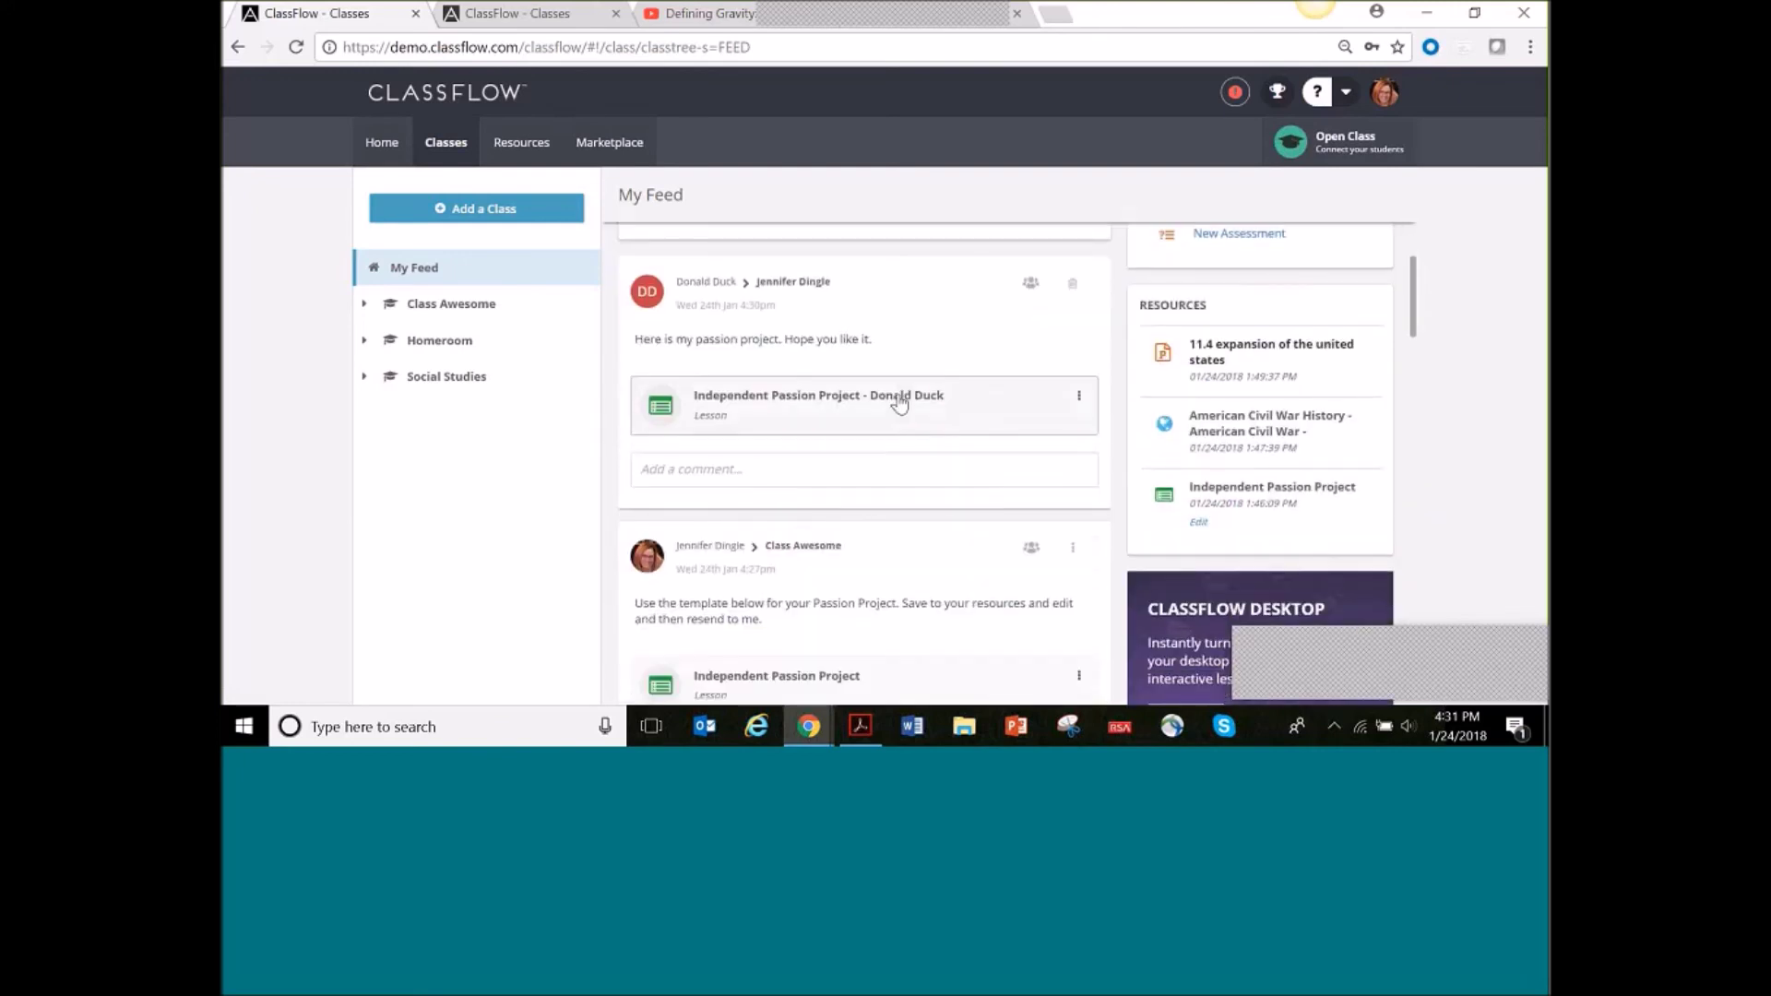
pyautogui.click(953, 432)
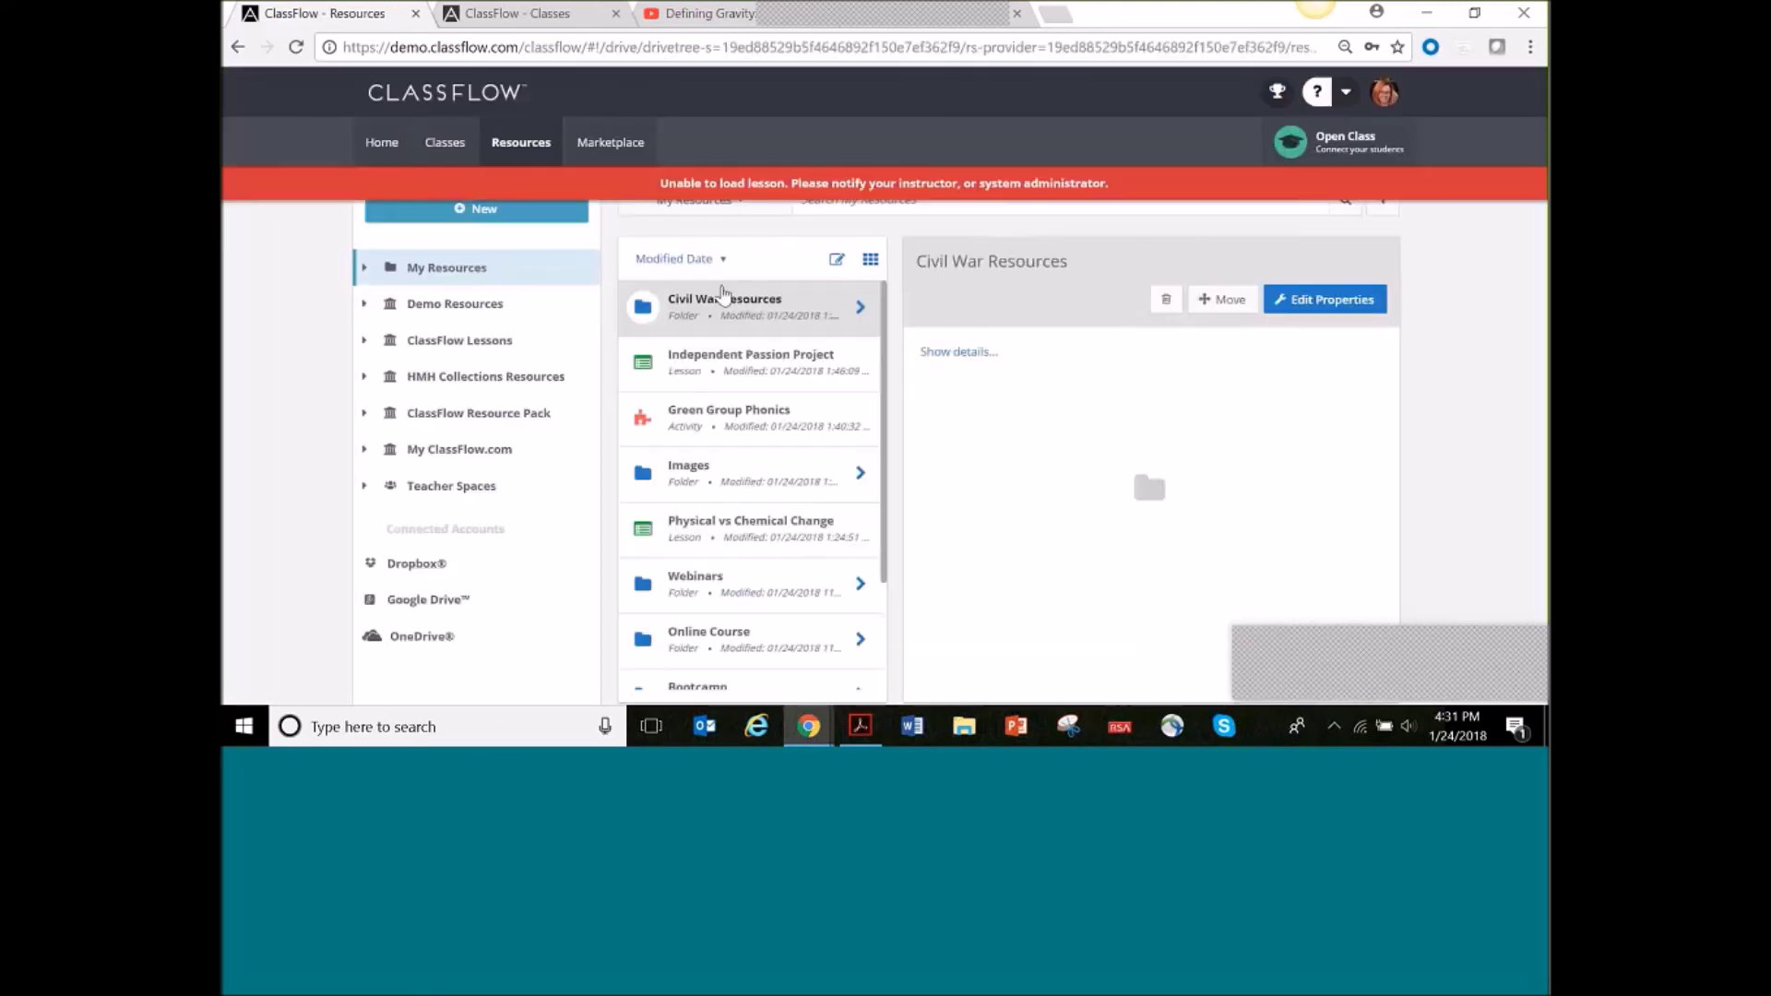
pyautogui.click(446, 143)
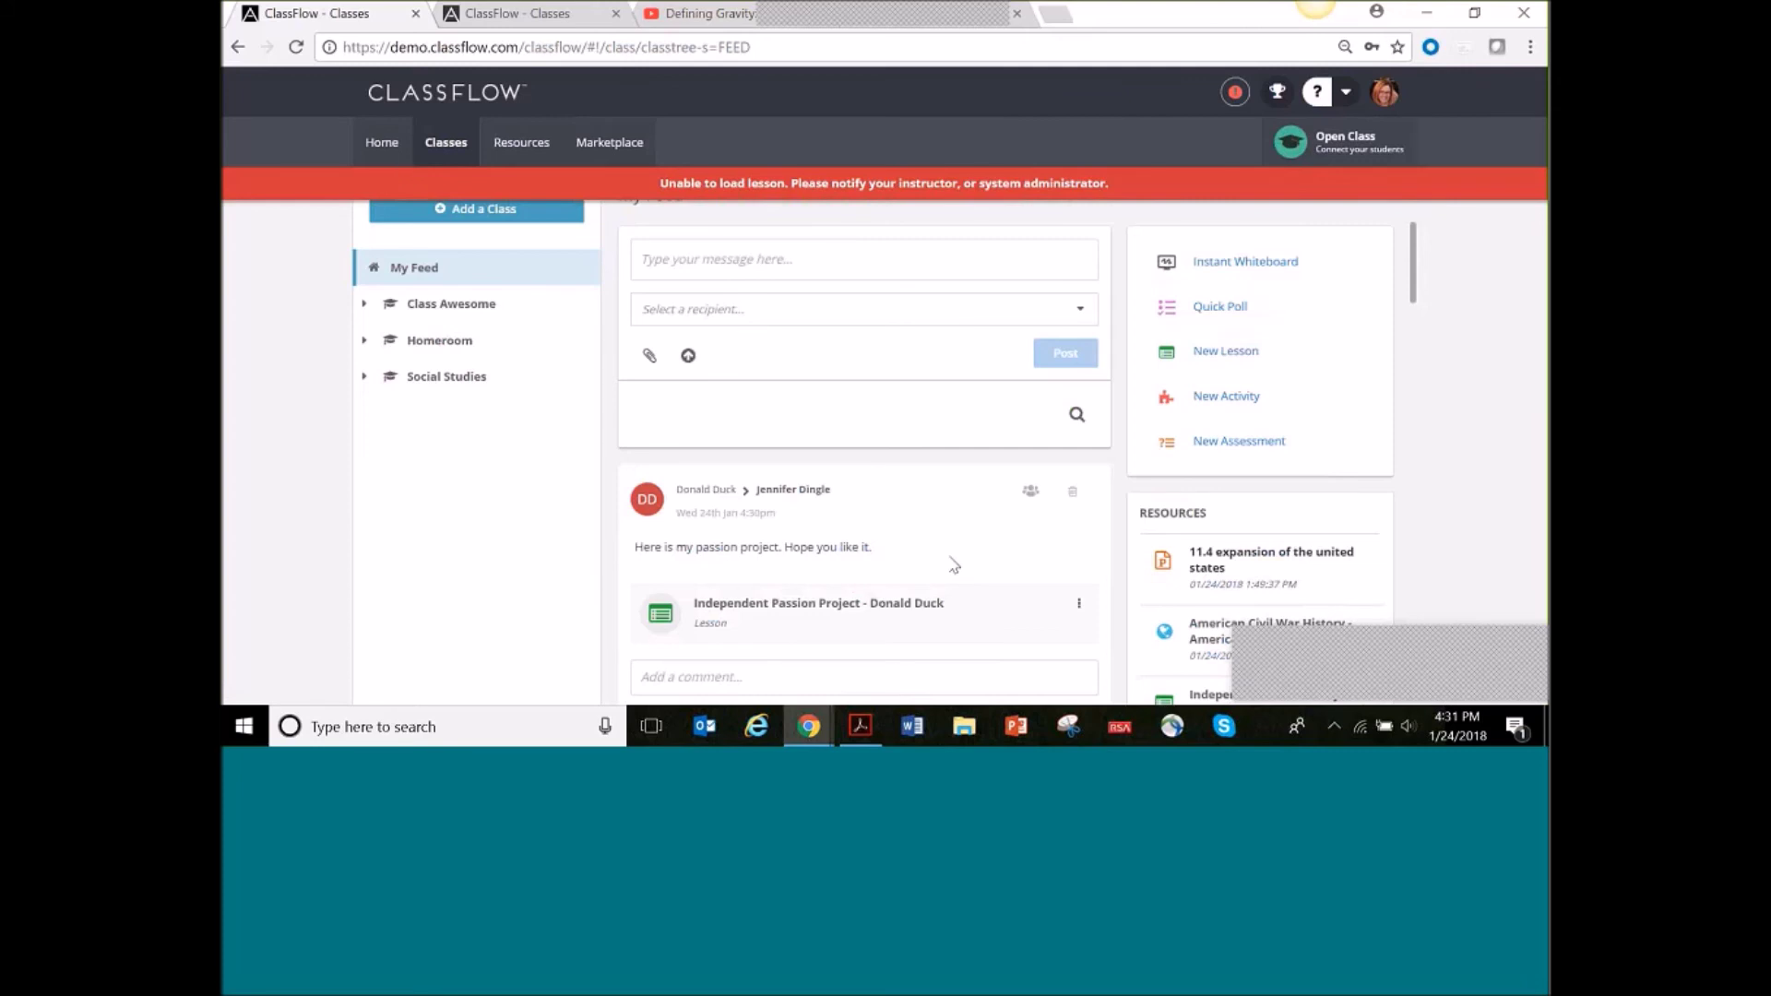
# Show the options menu for the student's submitted Passion Project lesson card
pyautogui.scroll(-2, 955, 566)
pyautogui.click(1075, 415)
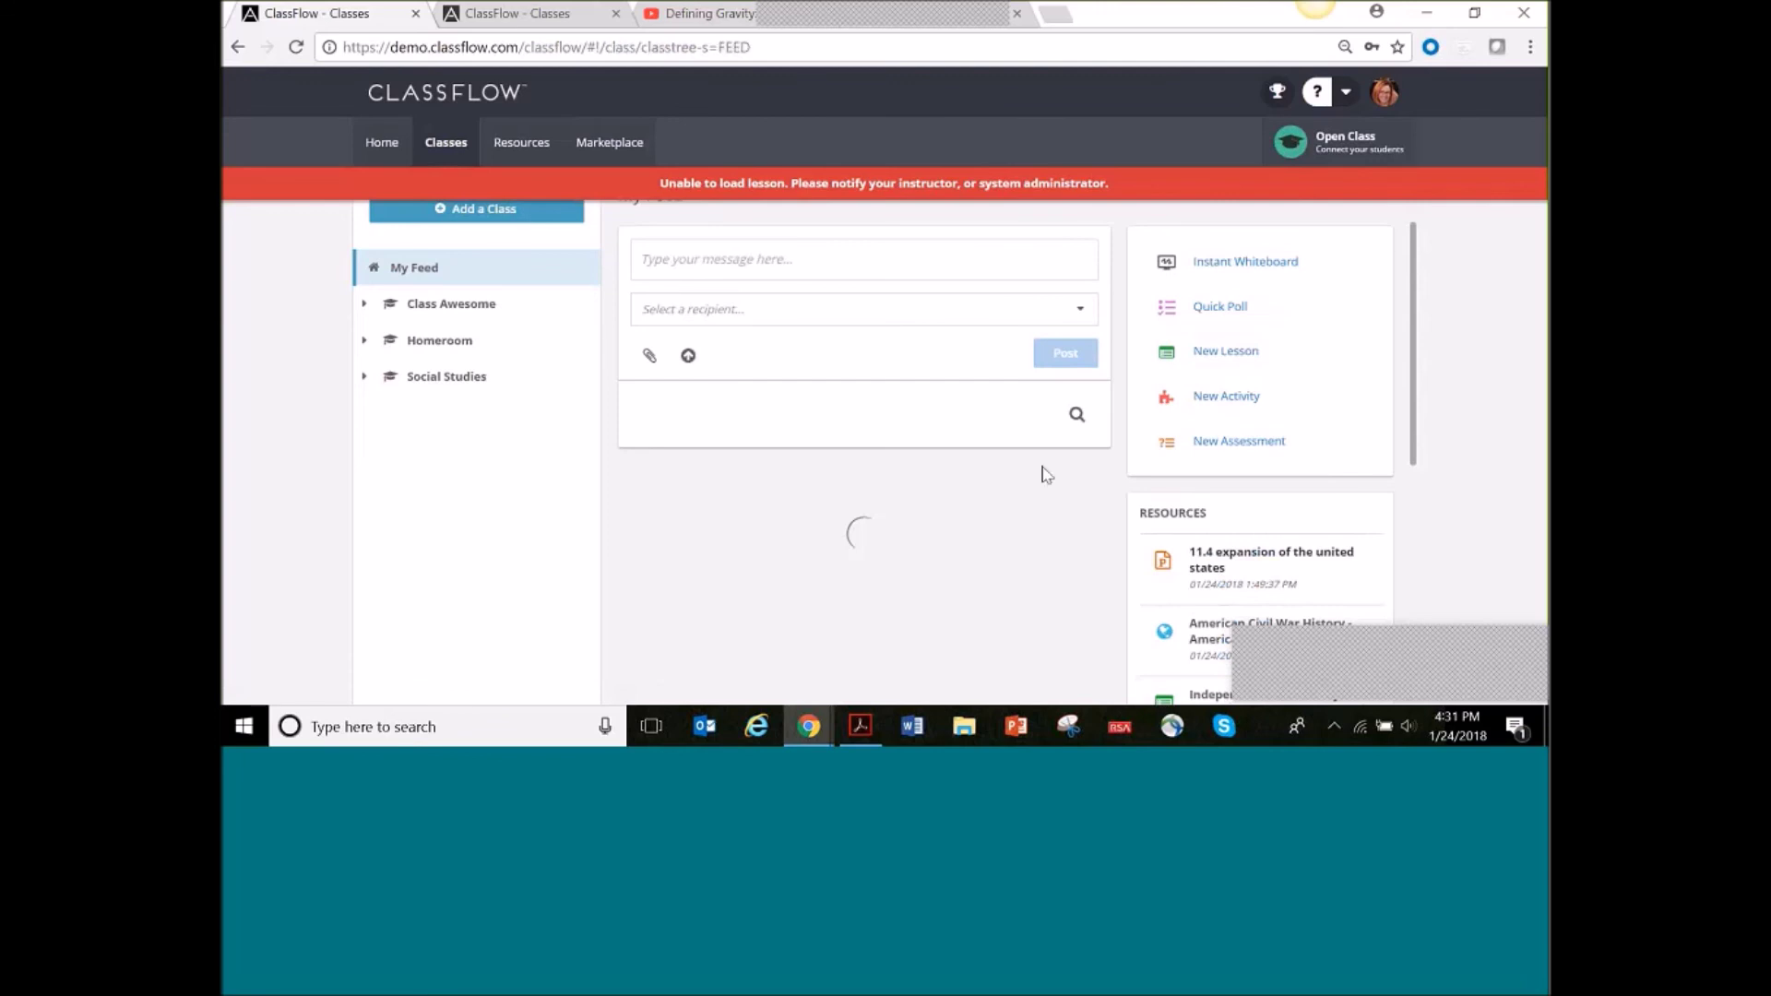
pyautogui.scroll(-2, 1046, 475)
pyautogui.click(1079, 503)
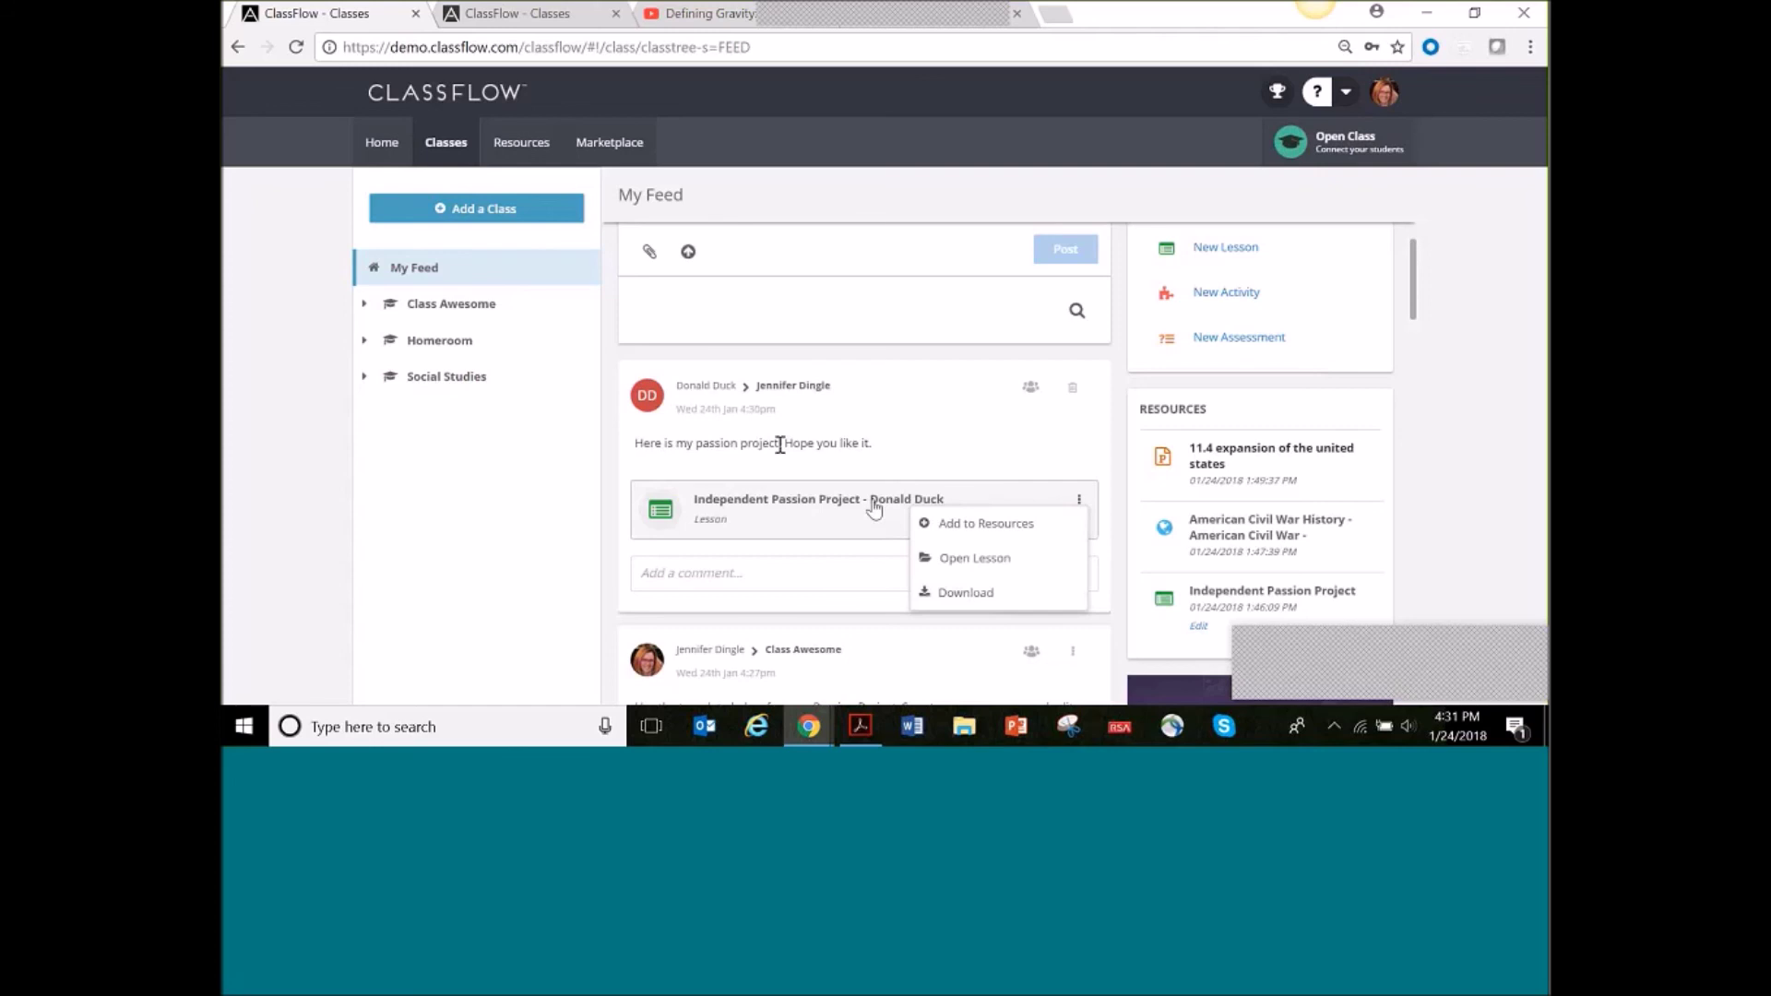
pyautogui.scroll(1, 848, 439)
pyautogui.scroll(1, 848, 439)
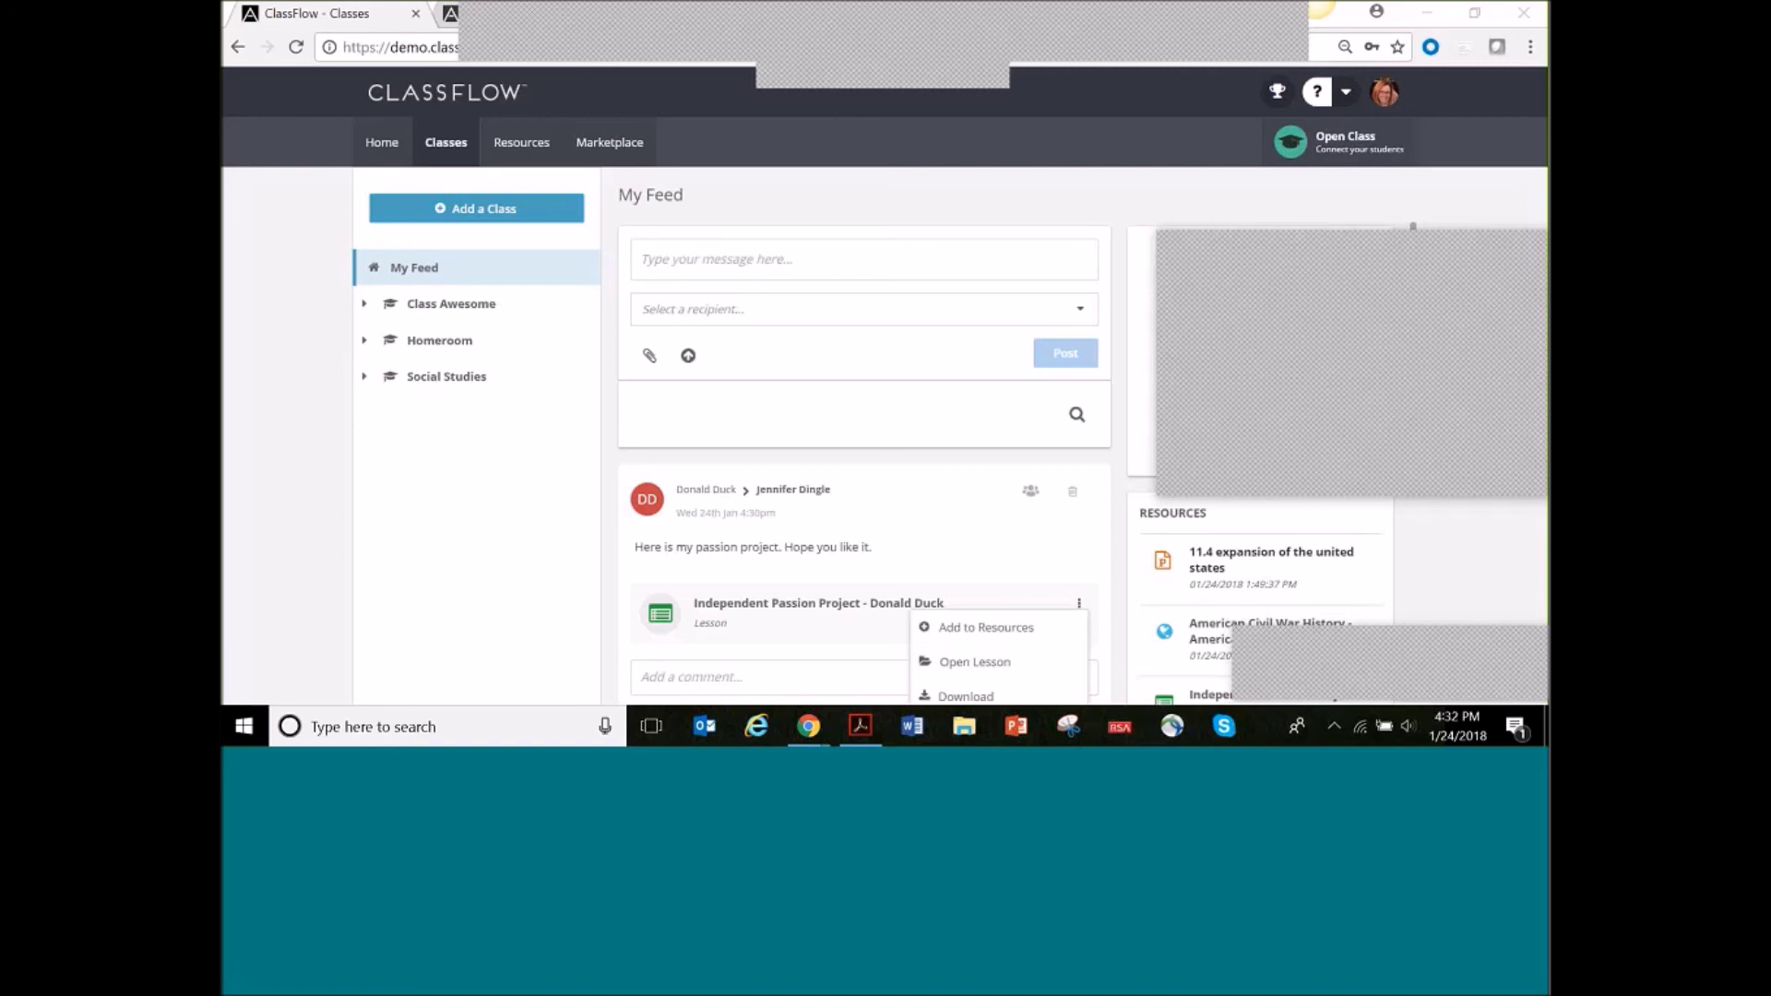
pyautogui.click(860, 726)
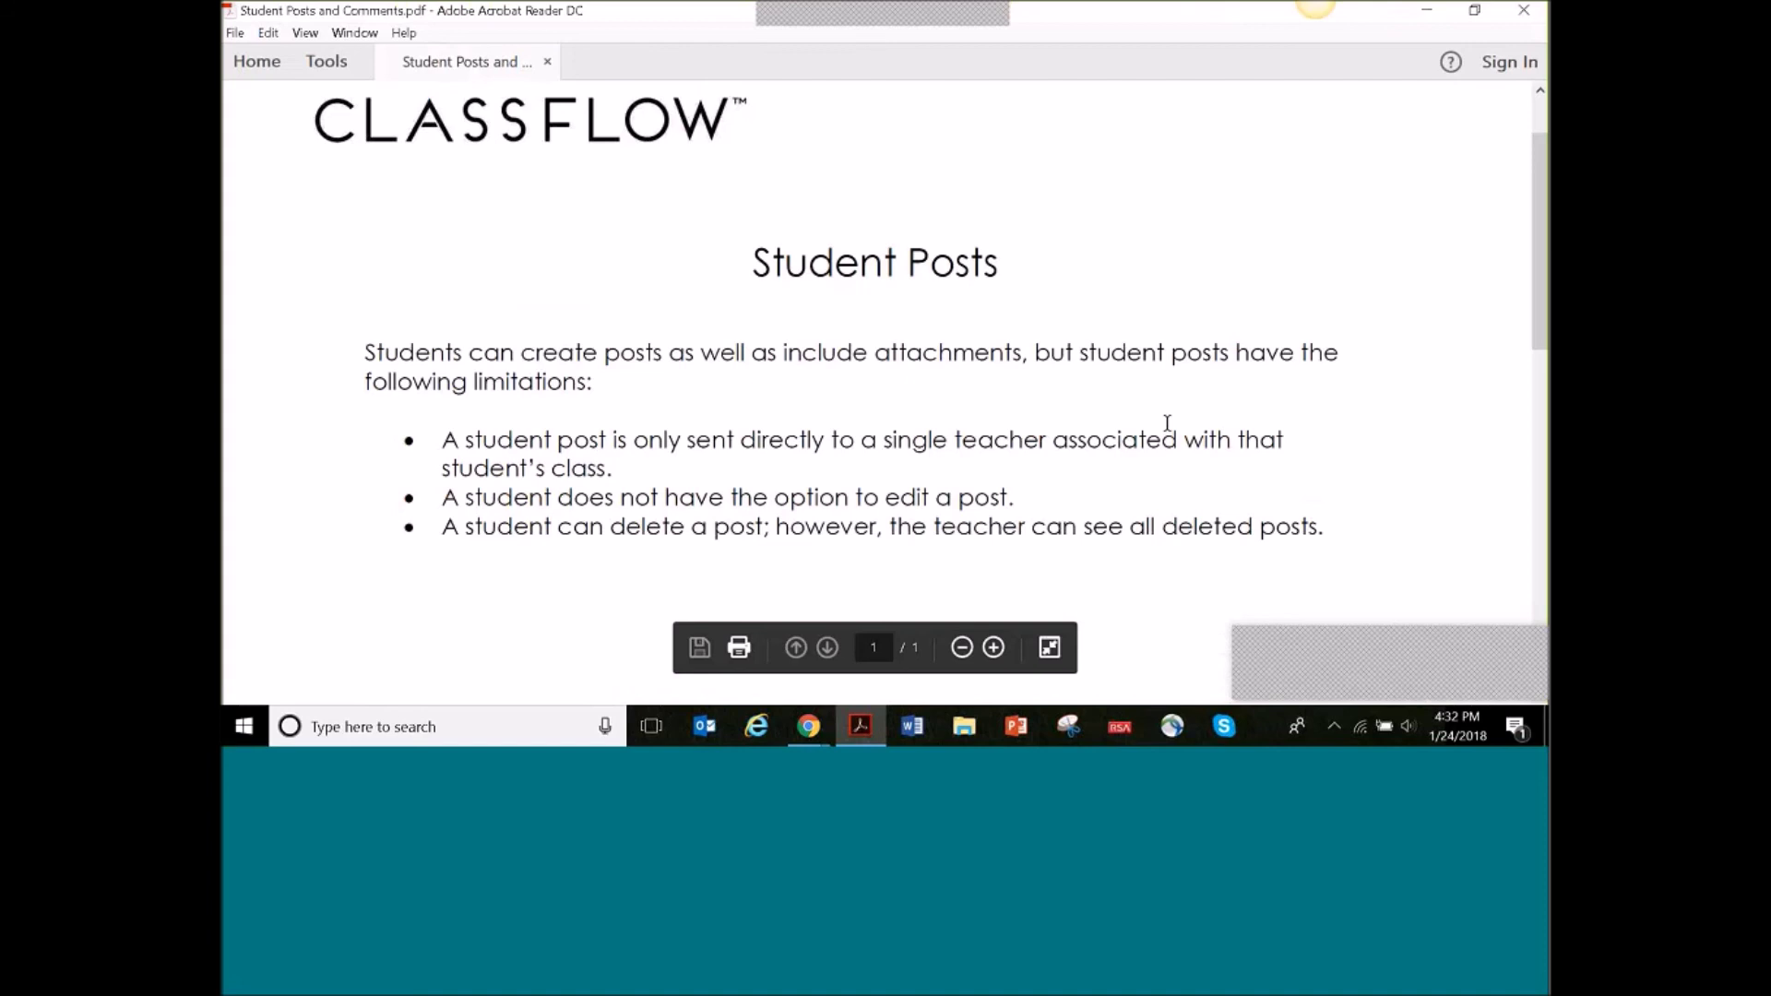
pyautogui.scroll(-1, 1134, 395)
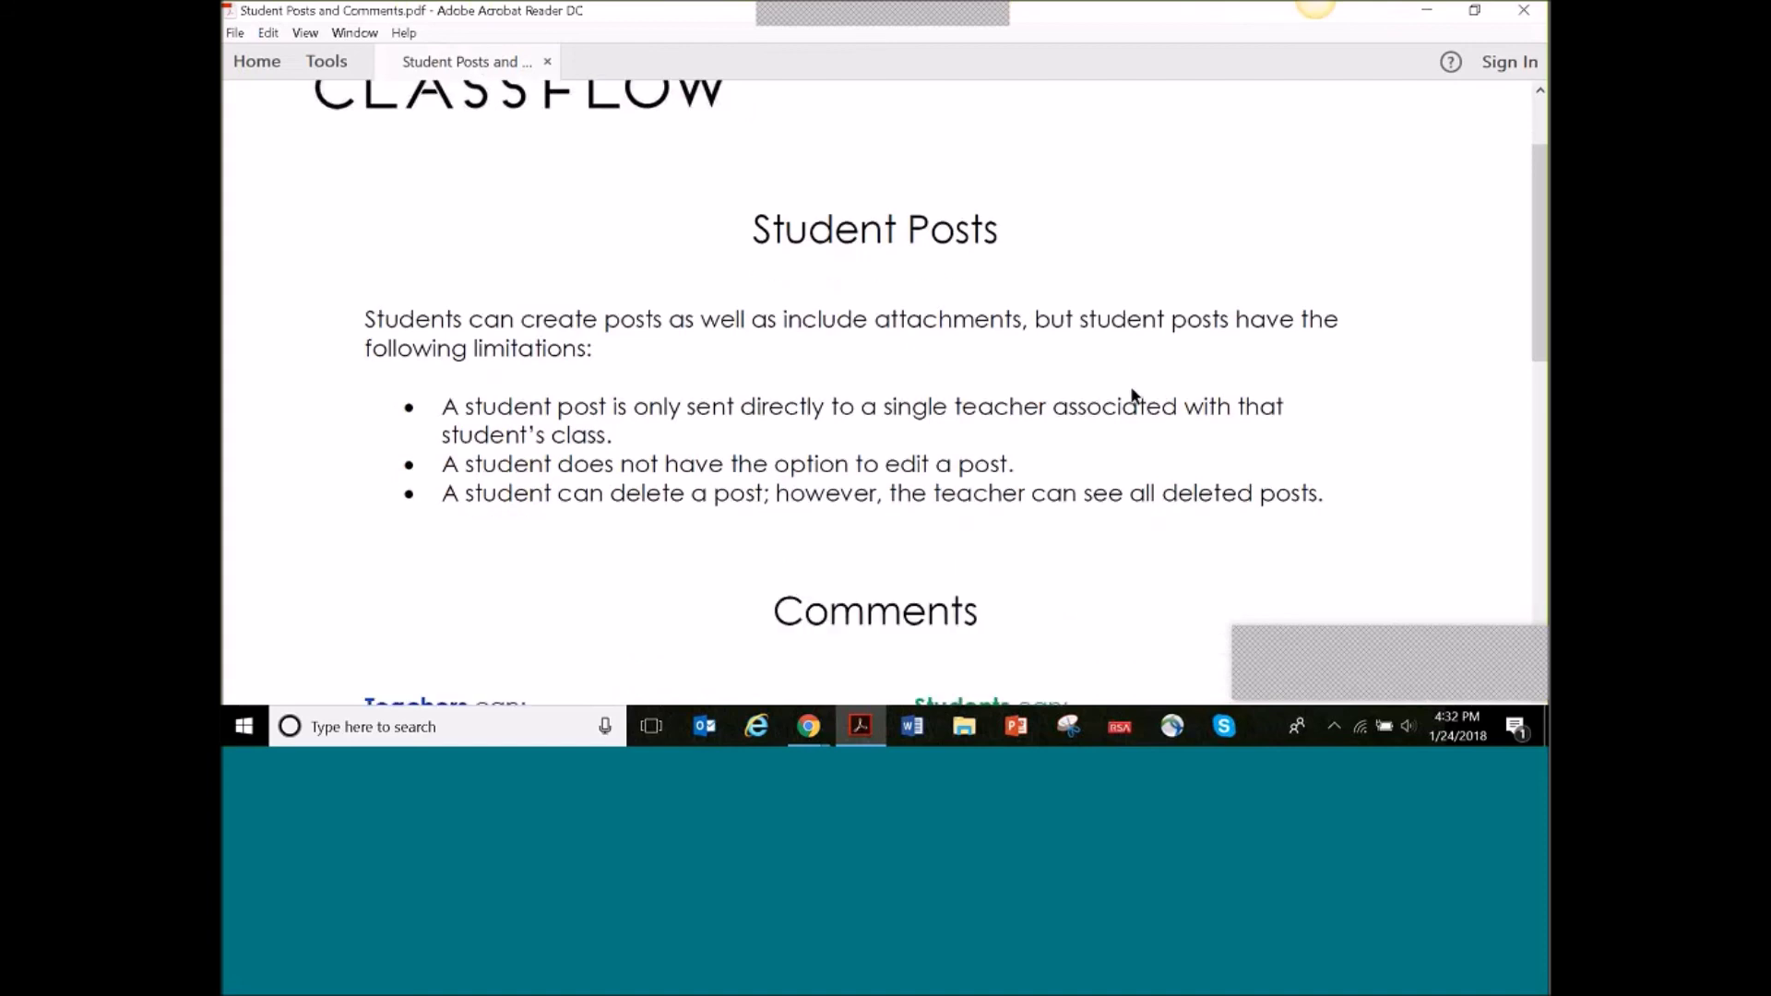